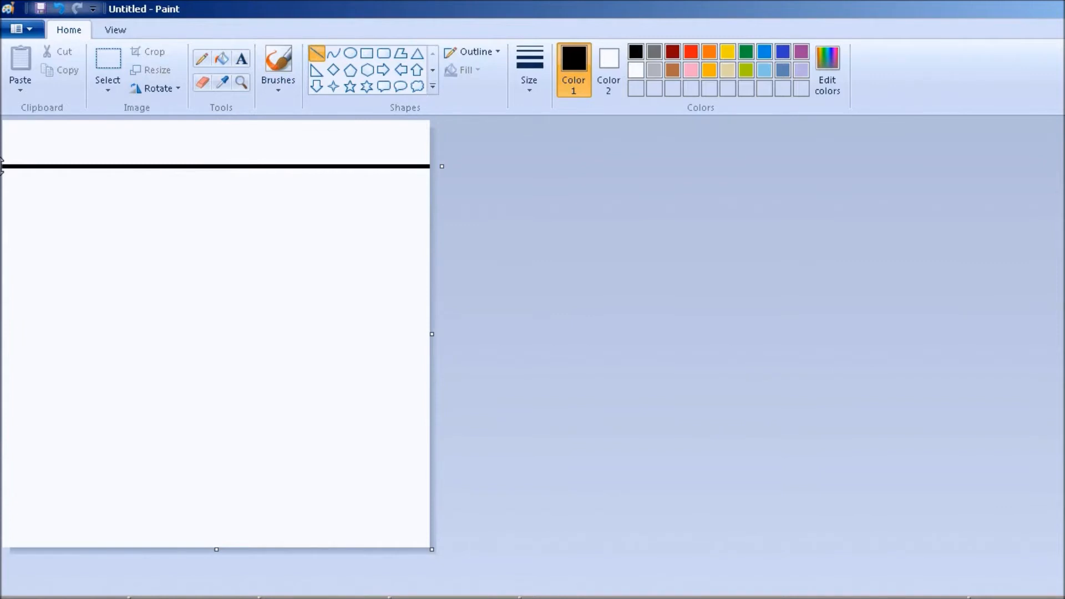
# Draw a tall rectangle with a thinner outline whose lower edge forms a line across the canvas about midway up.
pyautogui.click(322, 55)
pyautogui.click(367, 53)
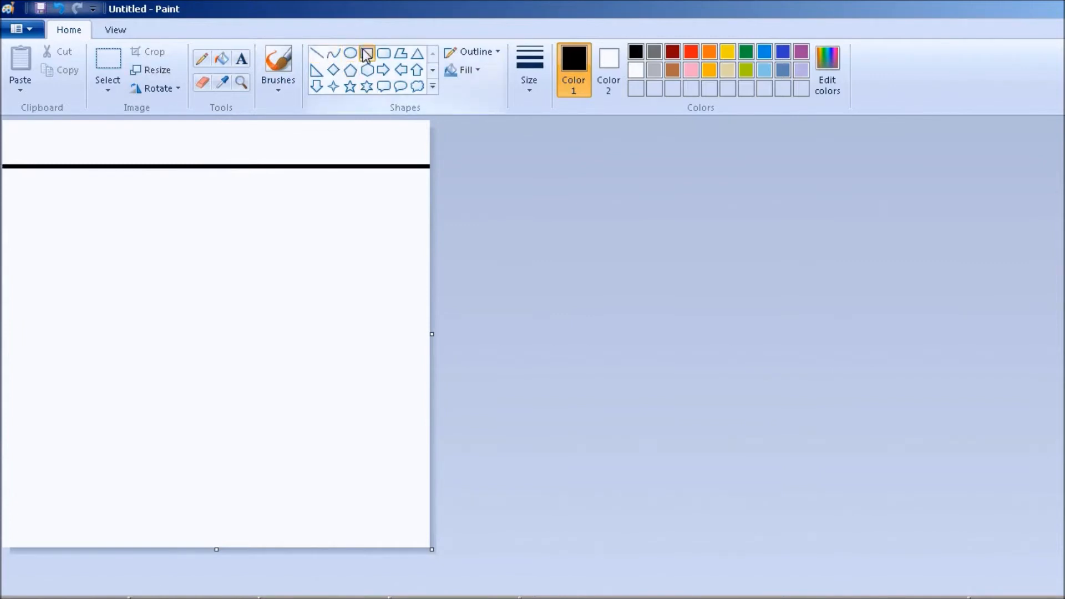
pyautogui.click(544, 65)
pyautogui.click(537, 148)
pyautogui.moveTo(19, 266); pyautogui.dragTo(437, 267)
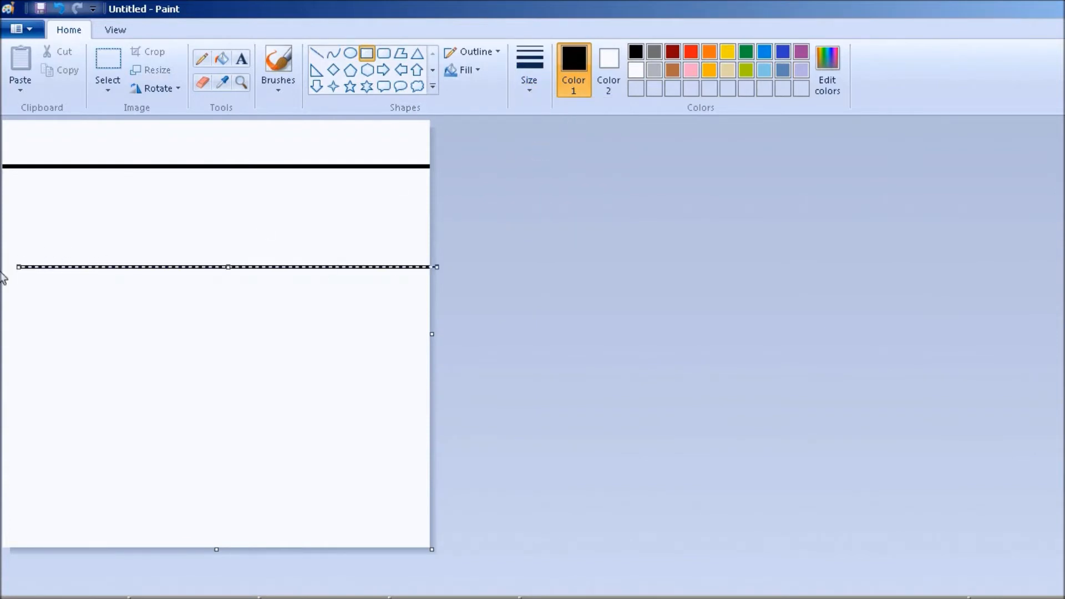
pyautogui.moveTo(19, 267); pyautogui.dragTo(3, 82)
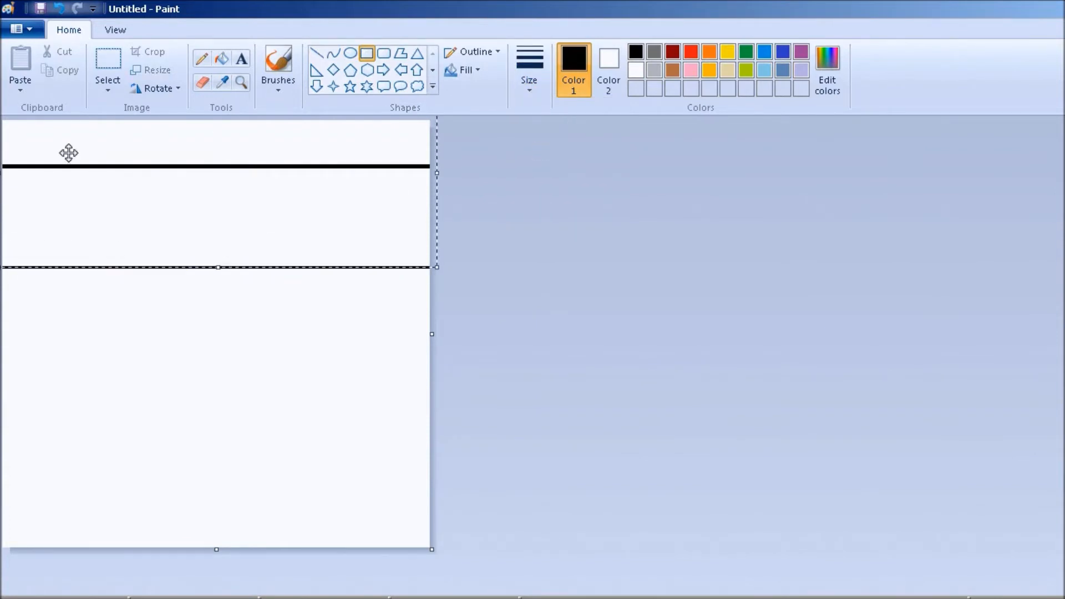
pyautogui.click(281, 409)
# Draw another rectangle whose edge forms a horizontal line starting about a fifth of the way in and running to the canvas edge.
pyautogui.moveTo(87, 336); pyautogui.dragTo(474, 347)
pyautogui.click(302, 226)
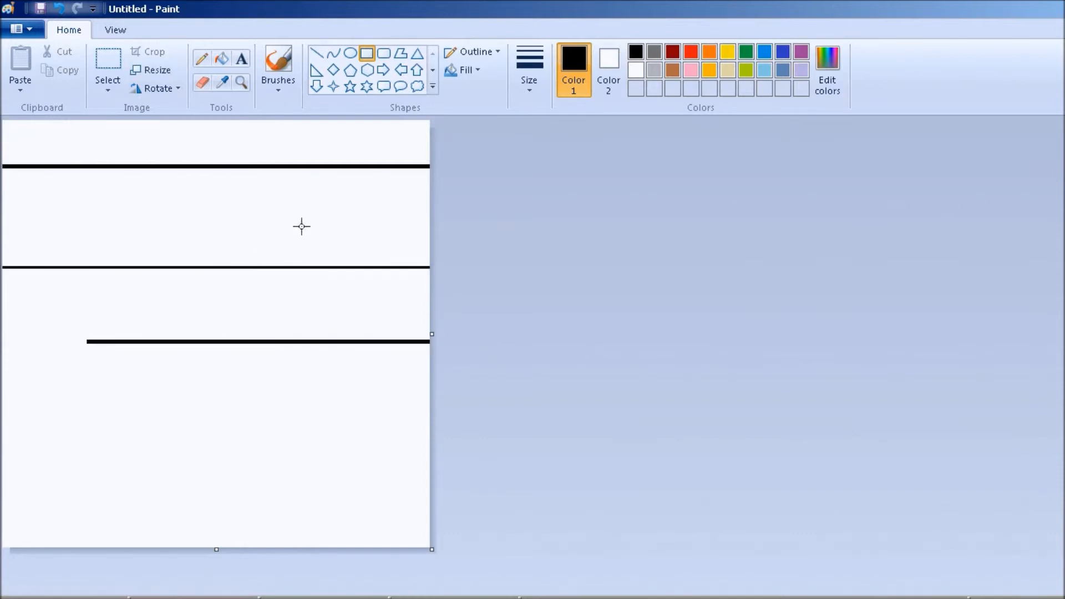
# Switch to a thicker outline size and draw a rectangle leaving a thick bar across the lower left half of the canvas.
pyautogui.click(529, 72)
pyautogui.click(527, 211)
pyautogui.moveTo(25, 411); pyautogui.dragTo(192, 487)
pyautogui.click(200, 389)
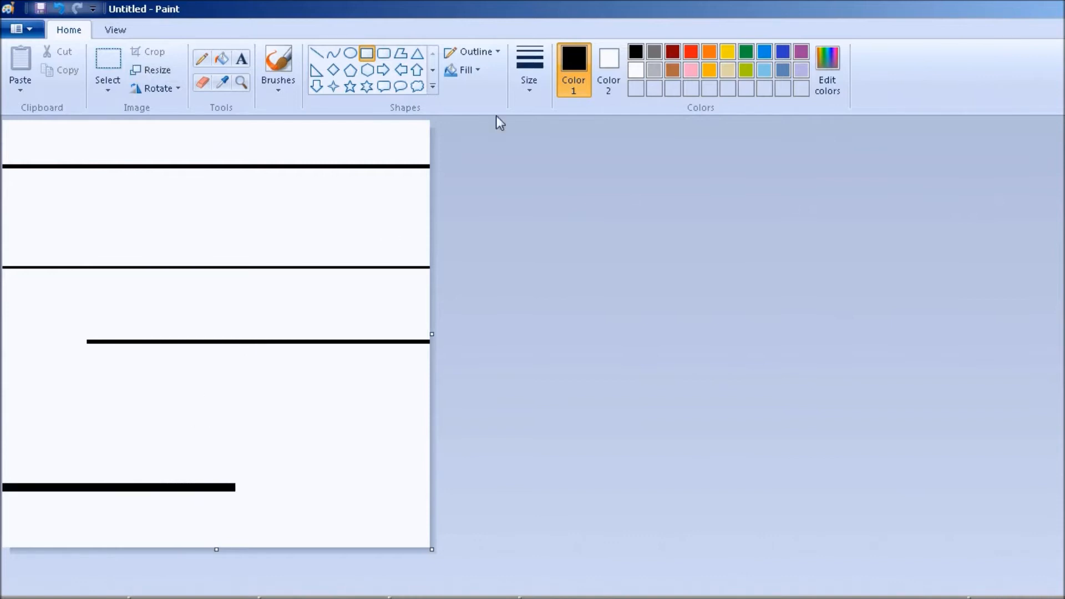
# Switch to a thinner outline and draw a rectangle spanning the canvas, leaving thin lines near its top and bottom.
pyautogui.click(529, 72)
pyautogui.click(544, 121)
pyautogui.moveTo(6, 515); pyautogui.dragTo(490, 516)
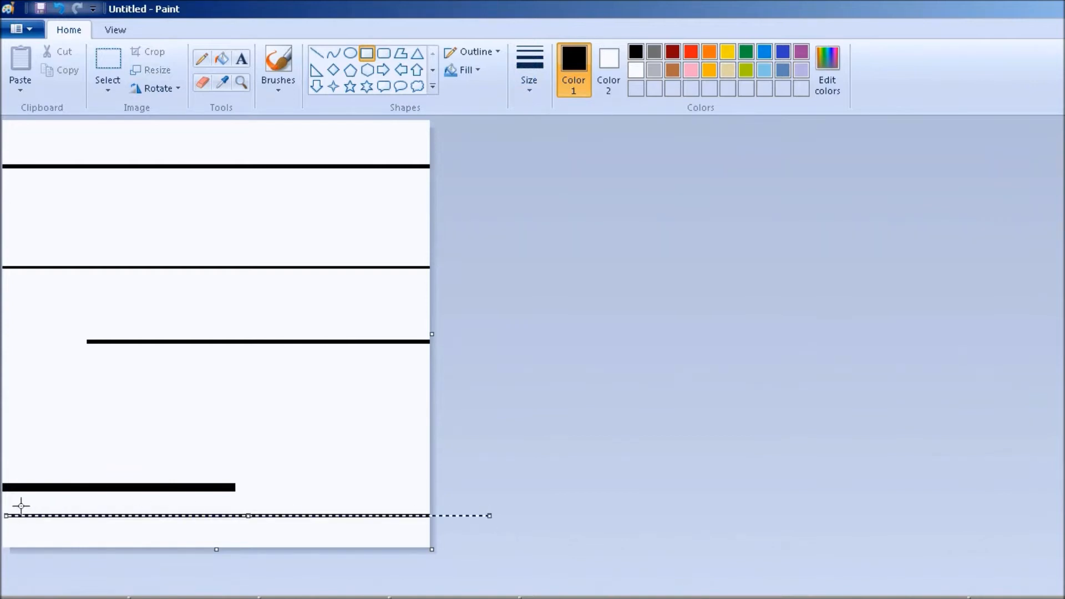
pyautogui.moveTo(7, 515); pyautogui.dragTo(1, 509)
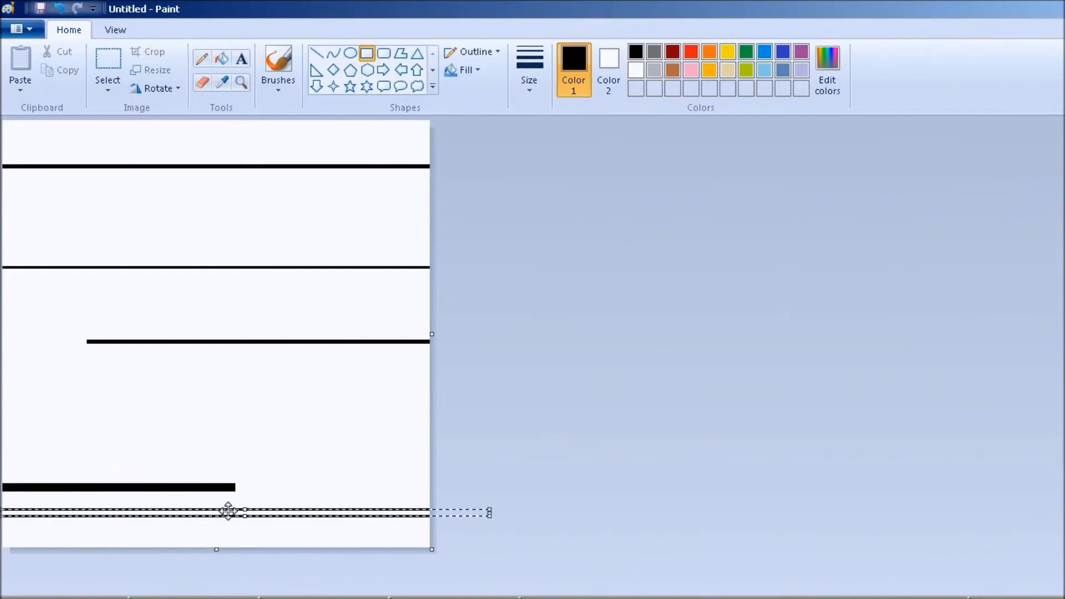
pyautogui.moveTo(233, 509); pyautogui.dragTo(247, 200)
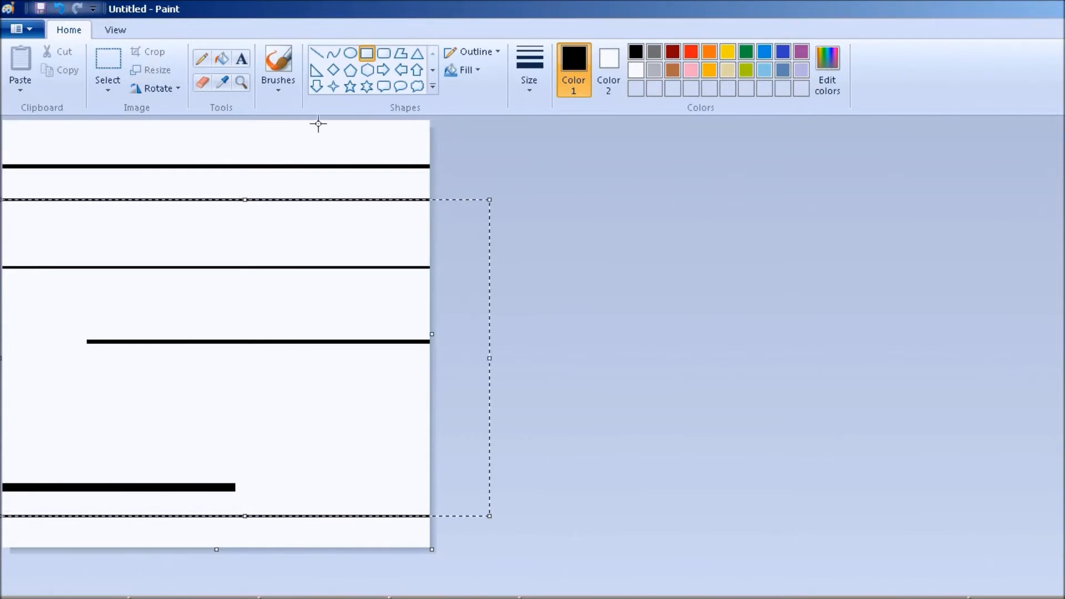
pyautogui.click(334, 134)
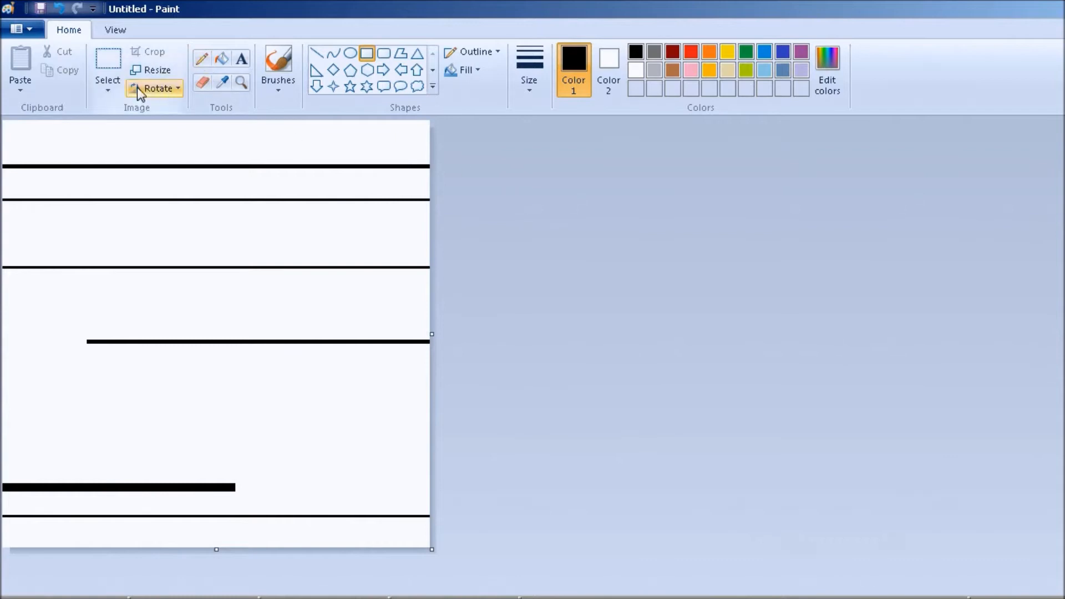
# Save the image as LinesA.png in the GlitchTutorial folder, replacing the existing file.
pyautogui.click(41, 8)
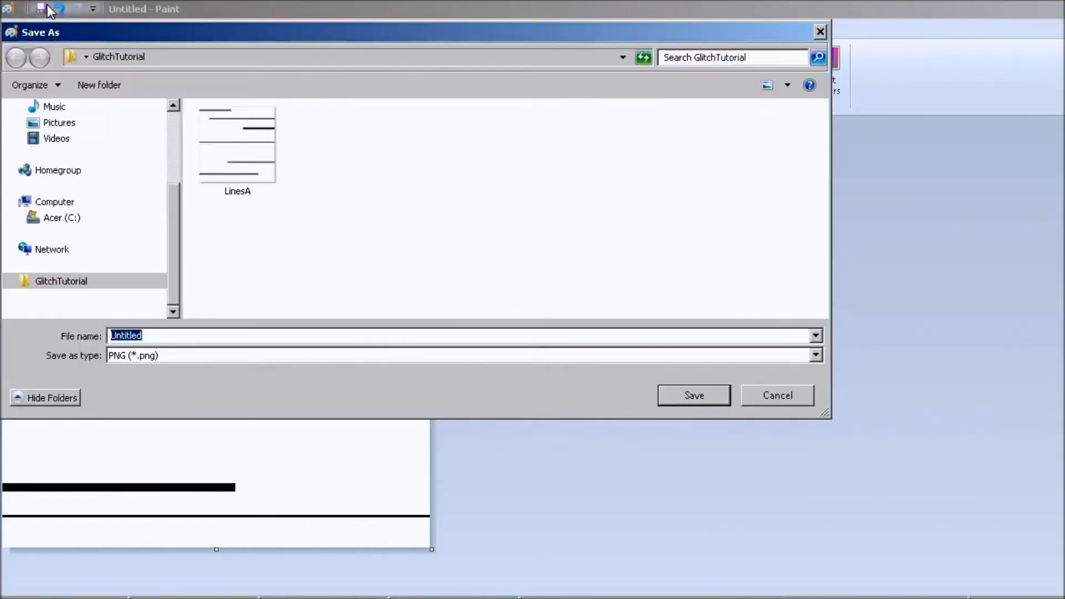
pyautogui.click(214, 150)
pyautogui.doubleClick(215, 151)
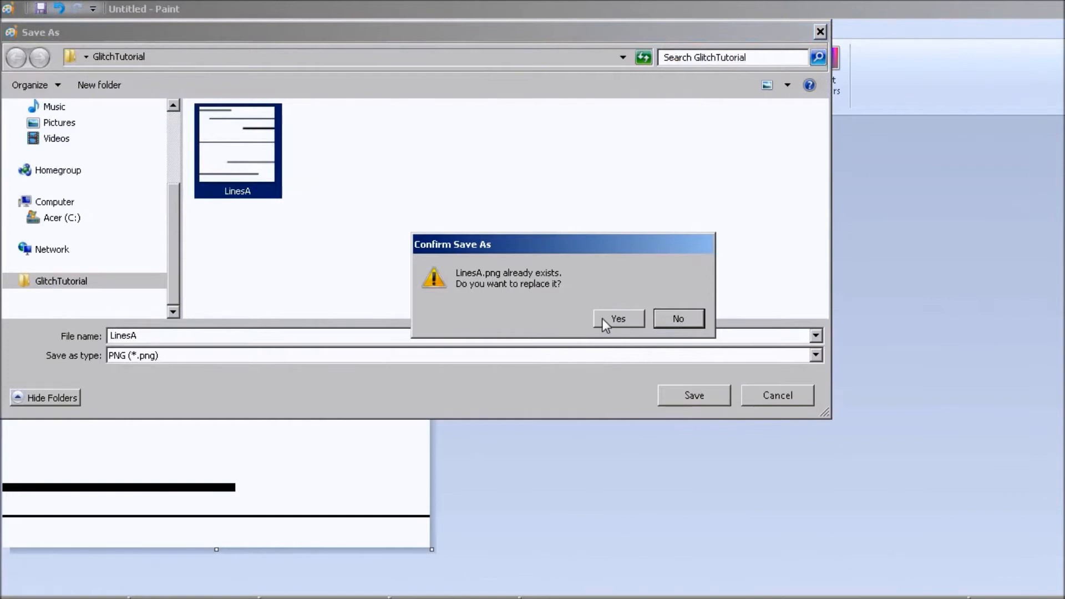
pyautogui.click(617, 318)
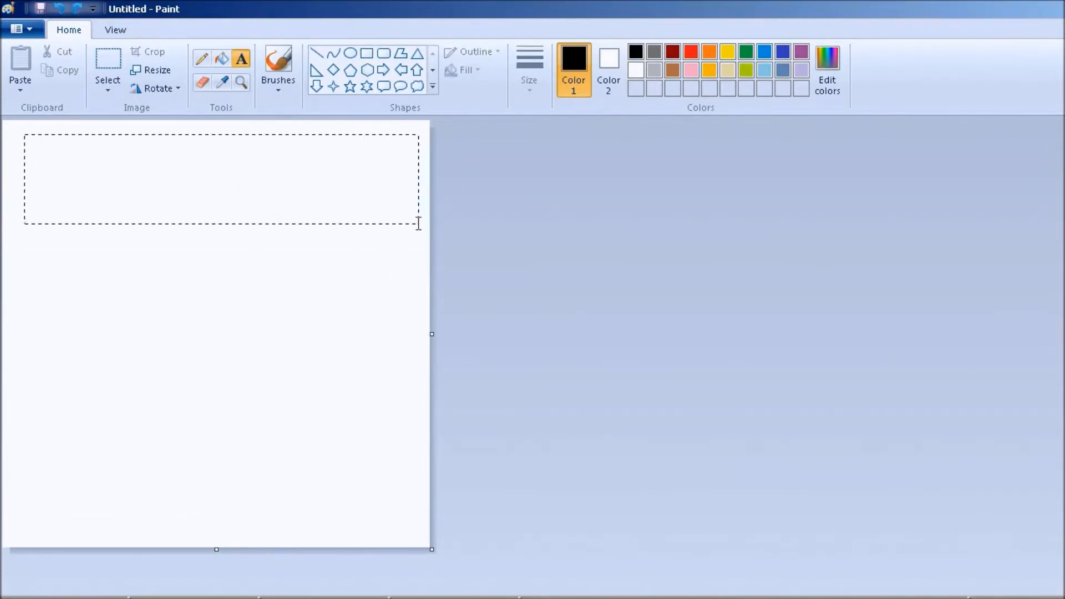
# Add the text BLENDER GLITCH FX TUTORIAL in bold Impact 28 near the top of a blank canvas.
pyautogui.moveTo(417, 223); pyautogui.dragTo(419, 224)
pyautogui.write('B')
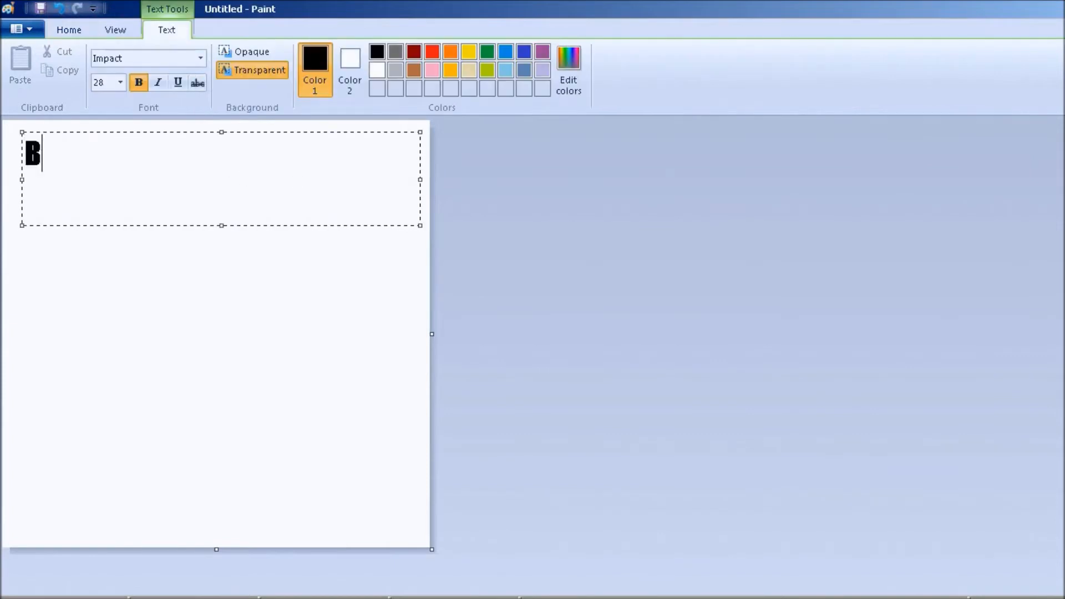
pyautogui.write('LENDER GLITCH F')
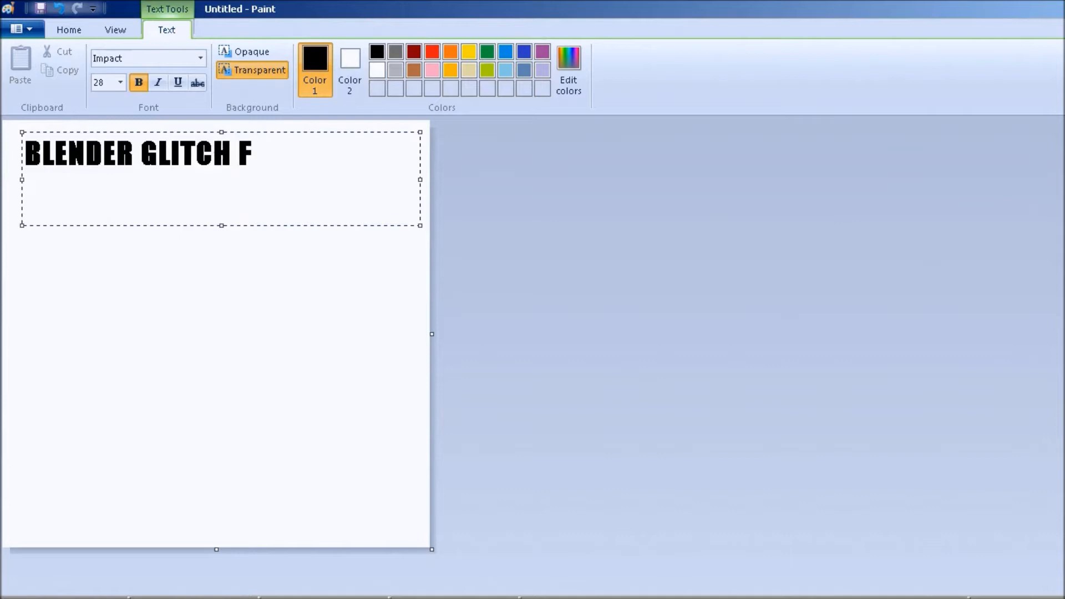
pyautogui.write('X TUTORIAL')
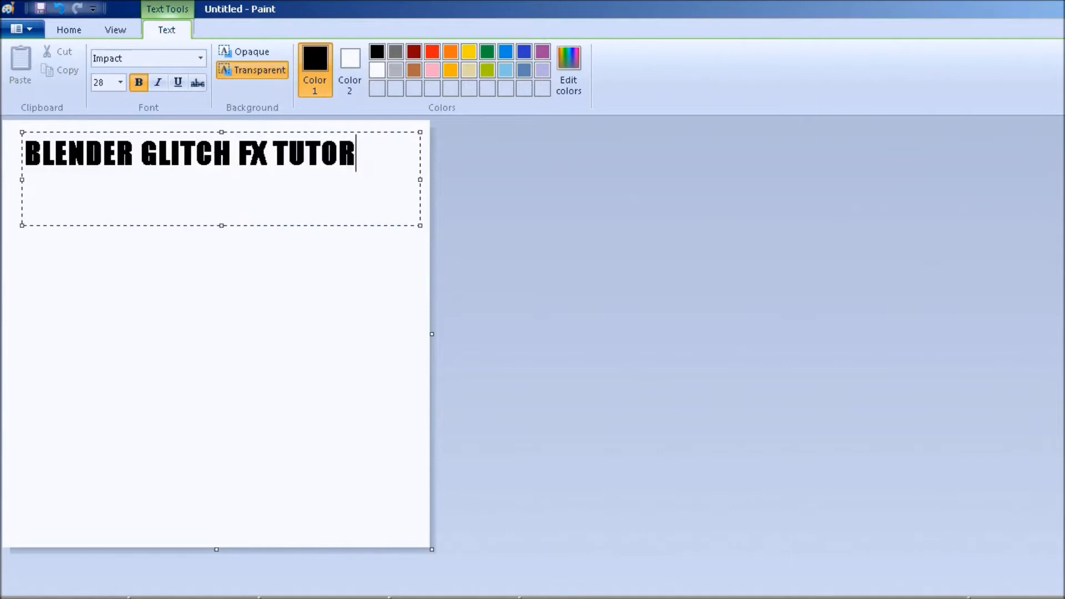
pyautogui.click(228, 246)
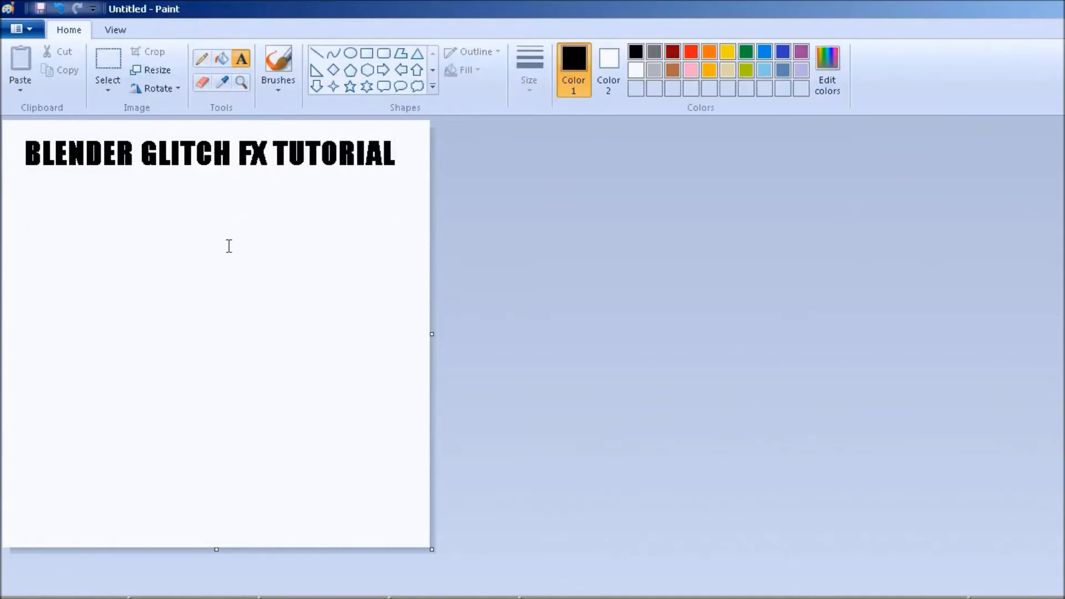
# Select a strip around the title text and crop the image to it.
pyautogui.click(110, 62)
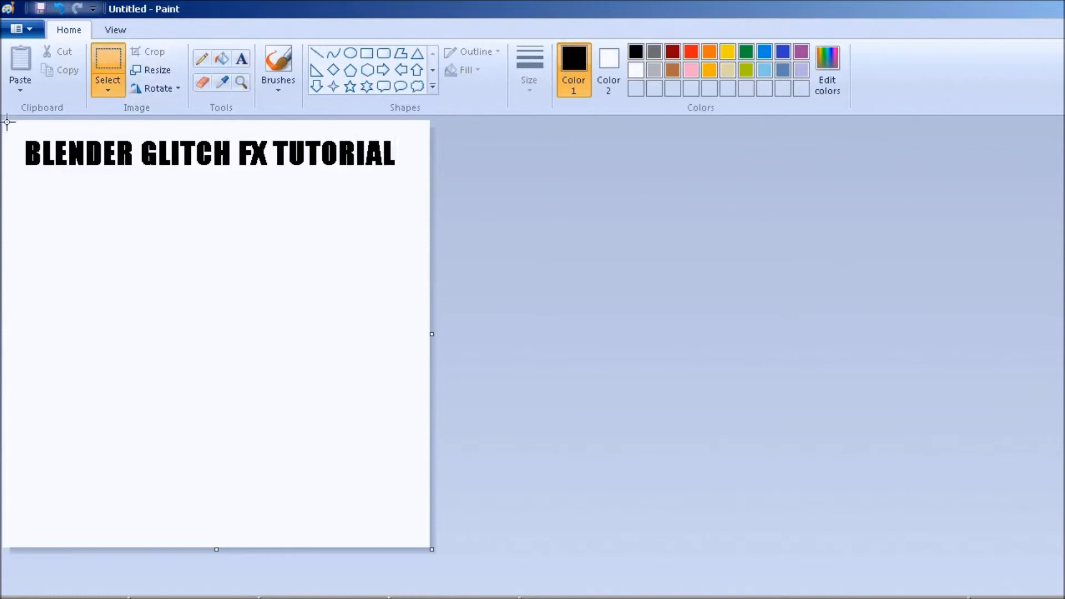
pyautogui.moveTo(7, 121); pyautogui.dragTo(430, 195)
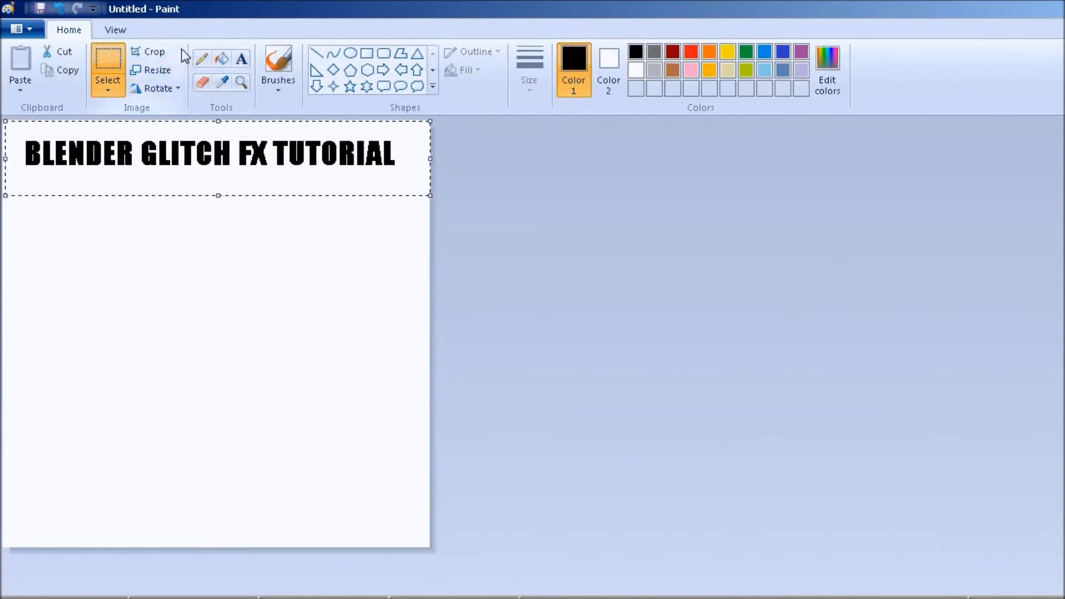
pyautogui.click(161, 51)
# Resize the image by pixels to 512 wide.
pyautogui.click(158, 70)
pyautogui.click(191, 153)
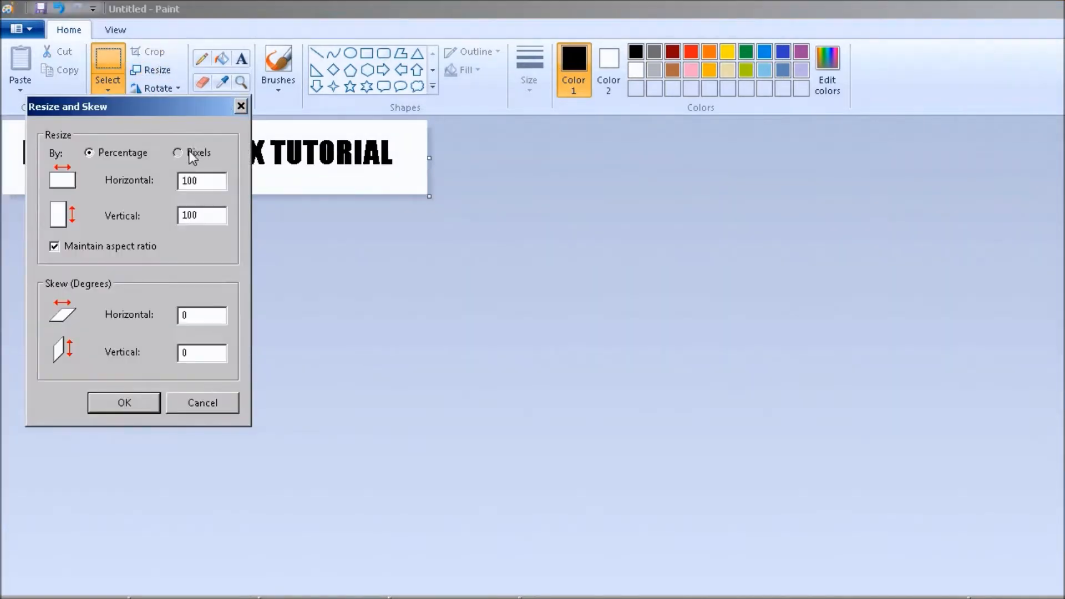
pyautogui.click(119, 245)
pyautogui.moveTo(224, 189); pyautogui.dragTo(146, 178)
pyautogui.write('512')
pyautogui.press('Return')
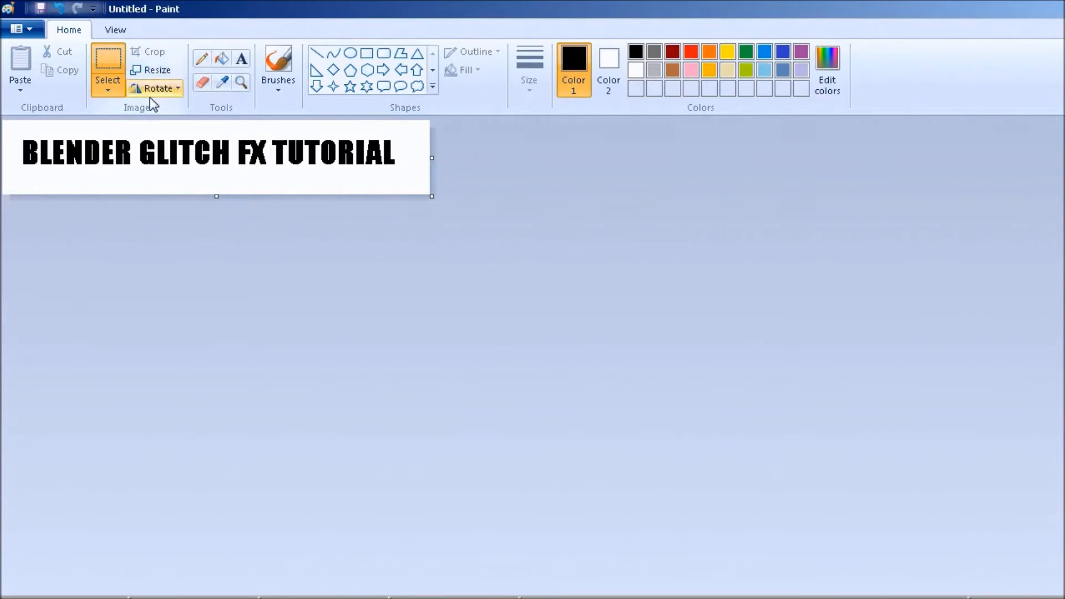
# Resize the image to 130 pixels high without maintaining the aspect ratio.
pyautogui.click(157, 71)
pyautogui.click(135, 244)
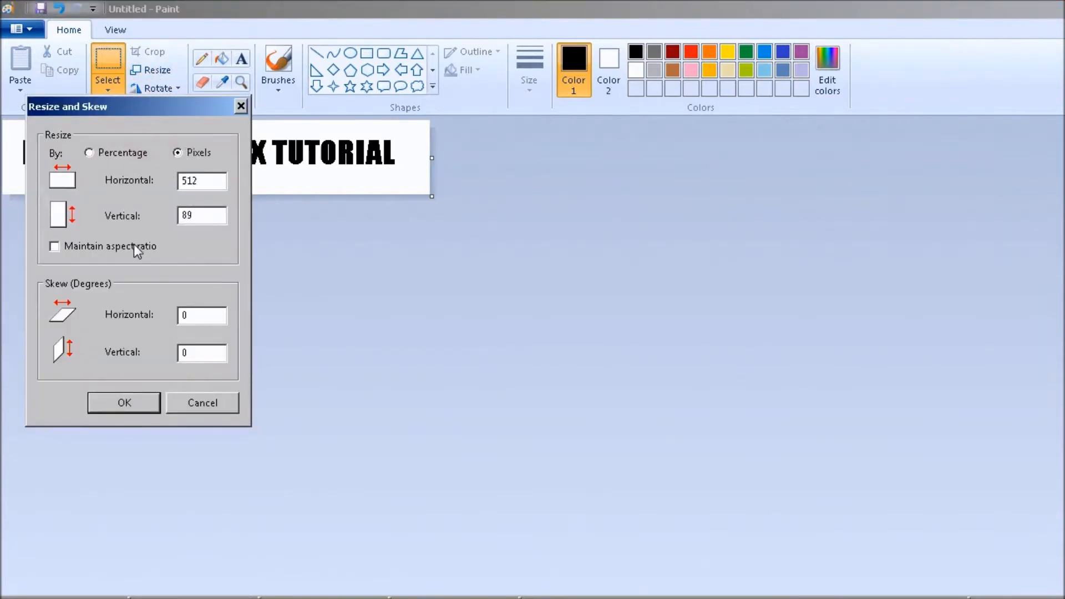
pyautogui.moveTo(205, 216); pyautogui.dragTo(159, 220)
pyautogui.write('130')
pyautogui.press('Return')
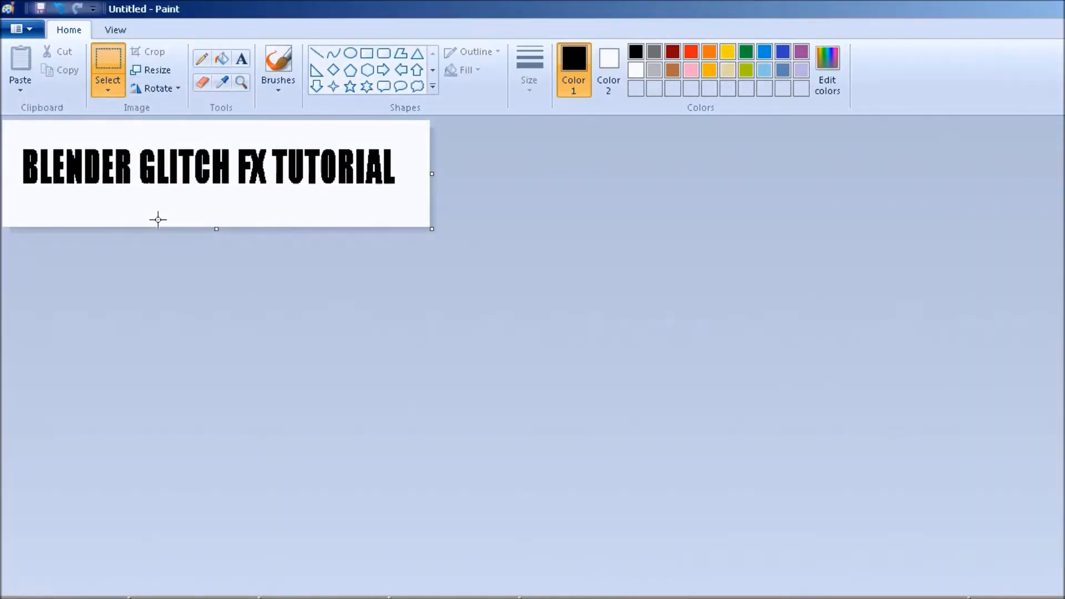
# Save the image as TextA.png in the GlitchTutorial folder, replacing the existing file.
pyautogui.click(42, 9)
pyautogui.click(329, 175)
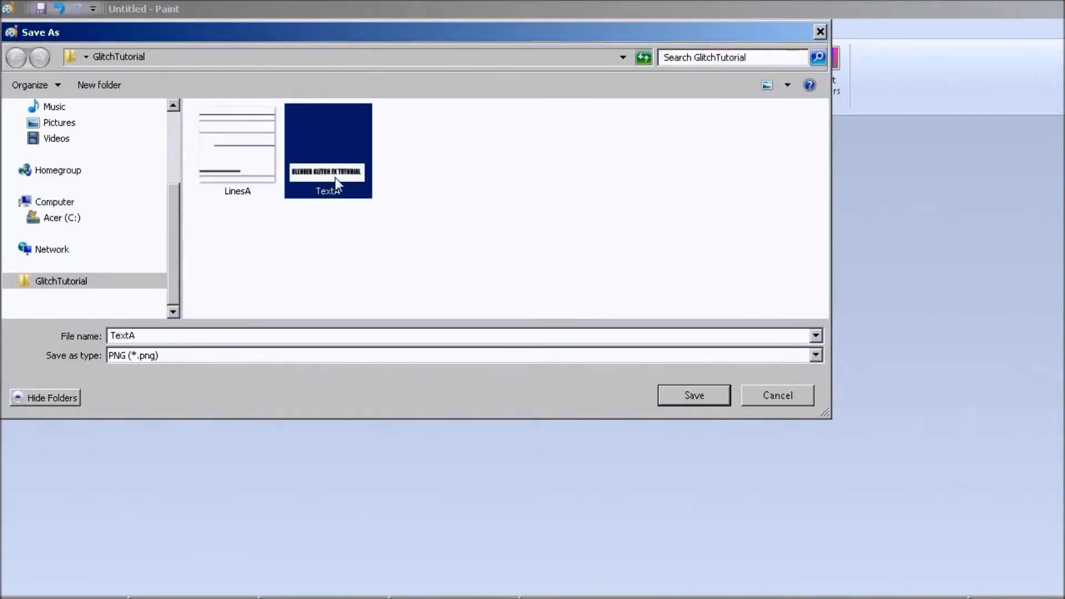
pyautogui.doubleClick(336, 177)
pyautogui.click(597, 320)
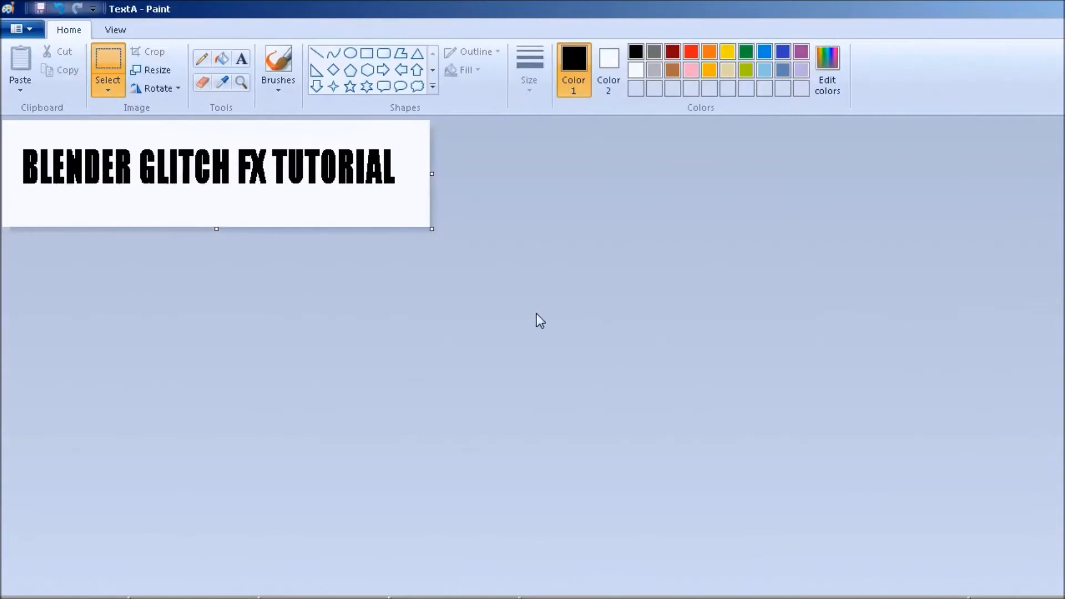
# Switch to GIMP and open Crt_LinesWhite by dragging it in from the GlitchTutorial folder.
pyautogui.click(963, 14)
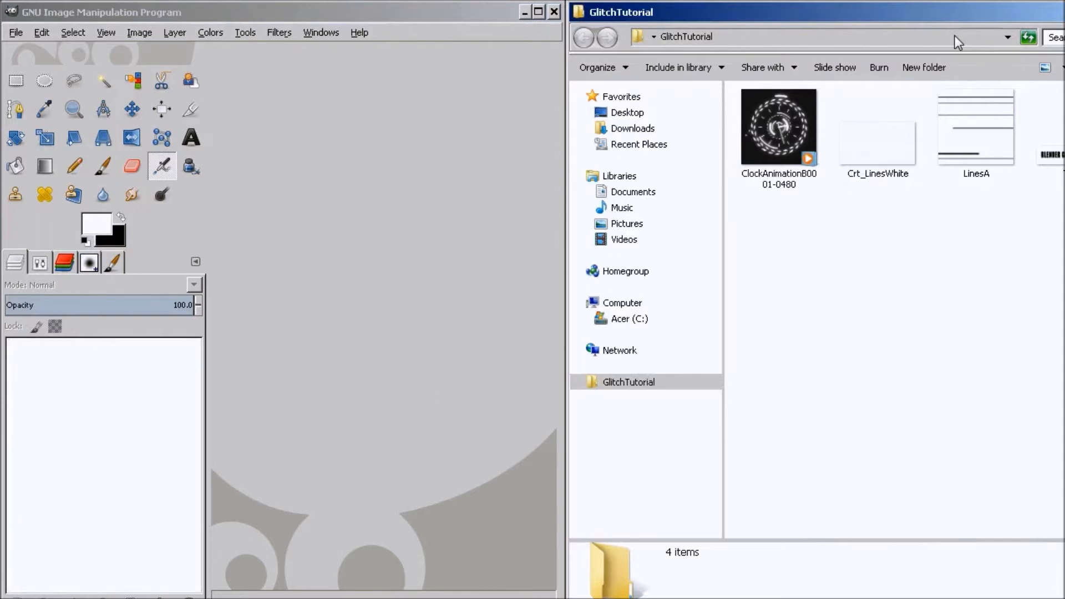
pyautogui.click(1062, 162)
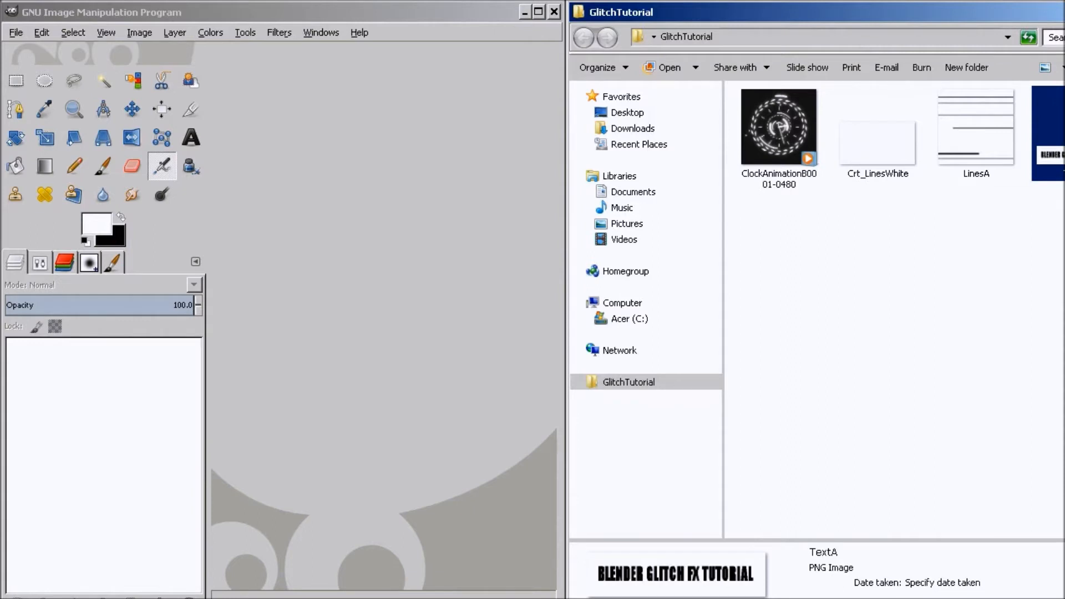
pyautogui.moveTo(874, 156); pyautogui.dragTo(401, 294)
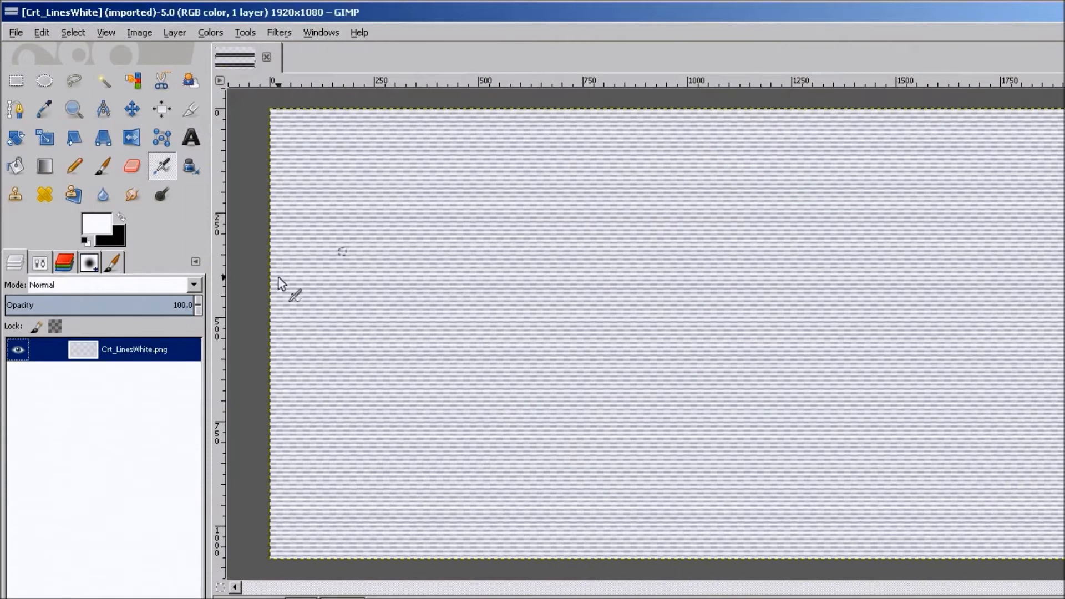
# Remove the transparency from the Crt_LinesWhite layer.
pyautogui.rightClick(178, 362)
pyautogui.click(217, 380)
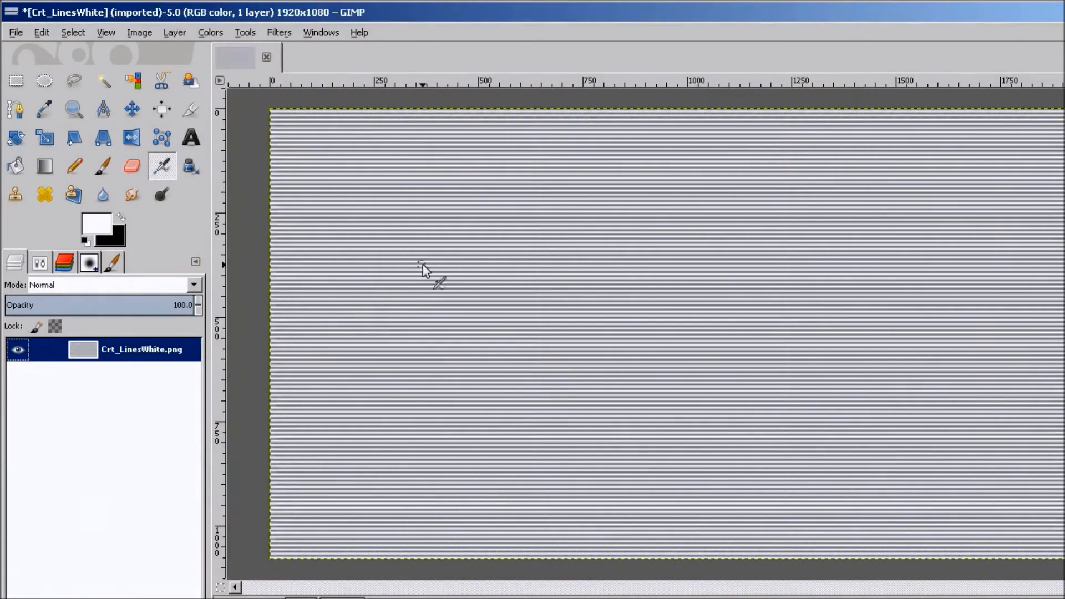
# Add an alpha channel to the Crt_LinesWhite layer.
pyautogui.keyDown('ctrl'); pyautogui.scroll(7, 443, 265); pyautogui.keyUp('ctrl')
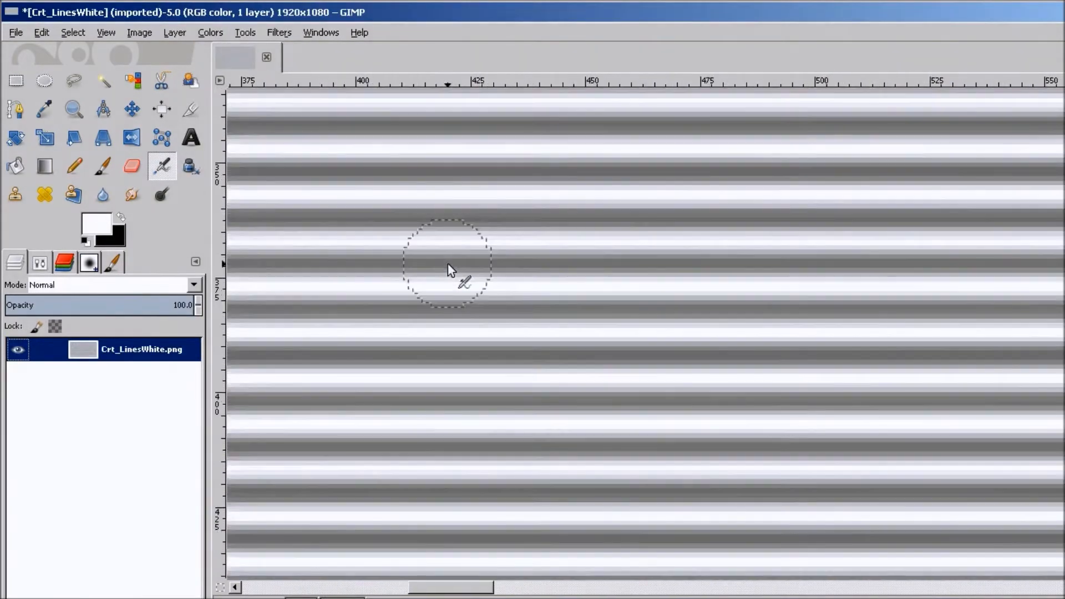
pyautogui.keyDown('ctrl'); pyautogui.scroll(-10, 447, 264); pyautogui.keyUp('ctrl')
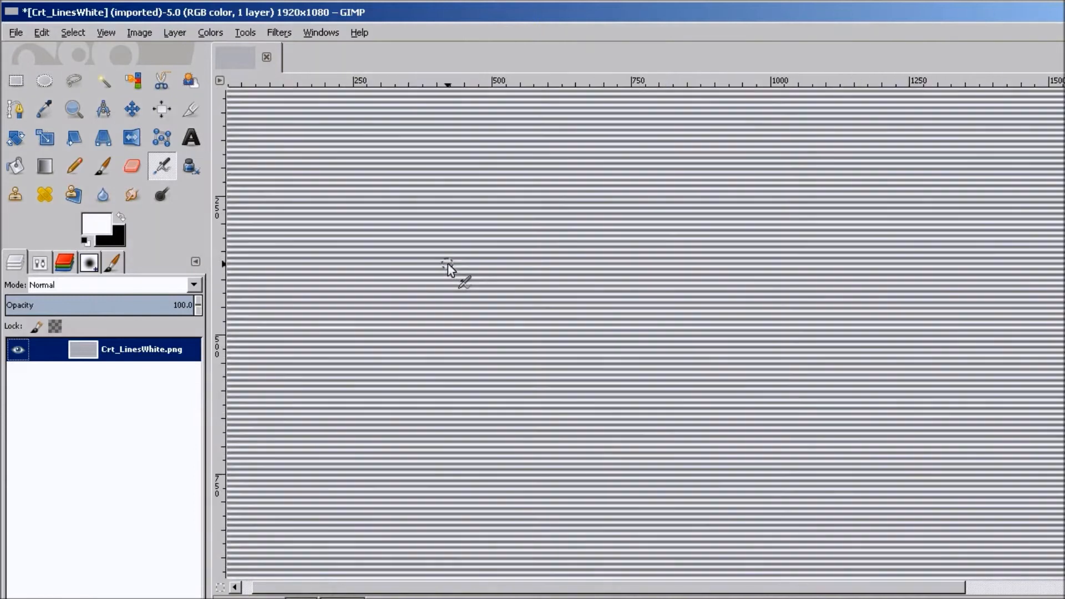
pyautogui.keyDown('ctrl'); pyautogui.scroll(3, 448, 264); pyautogui.keyUp('ctrl')
pyautogui.keyDown('ctrl'); pyautogui.scroll(-2, 444, 266); pyautogui.keyUp('ctrl')
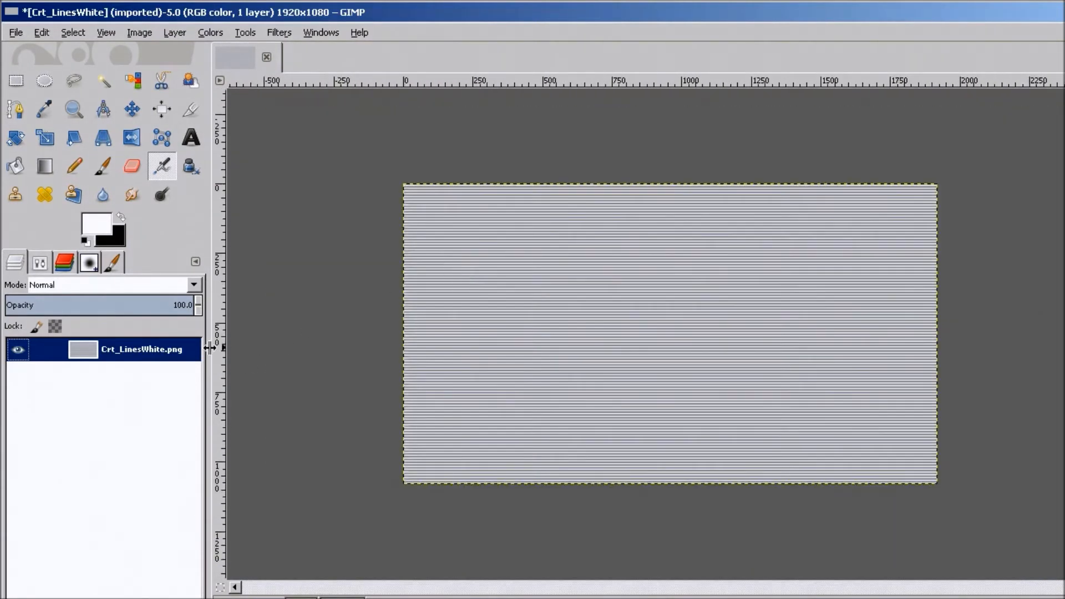
pyautogui.rightClick(153, 356)
pyautogui.click(193, 365)
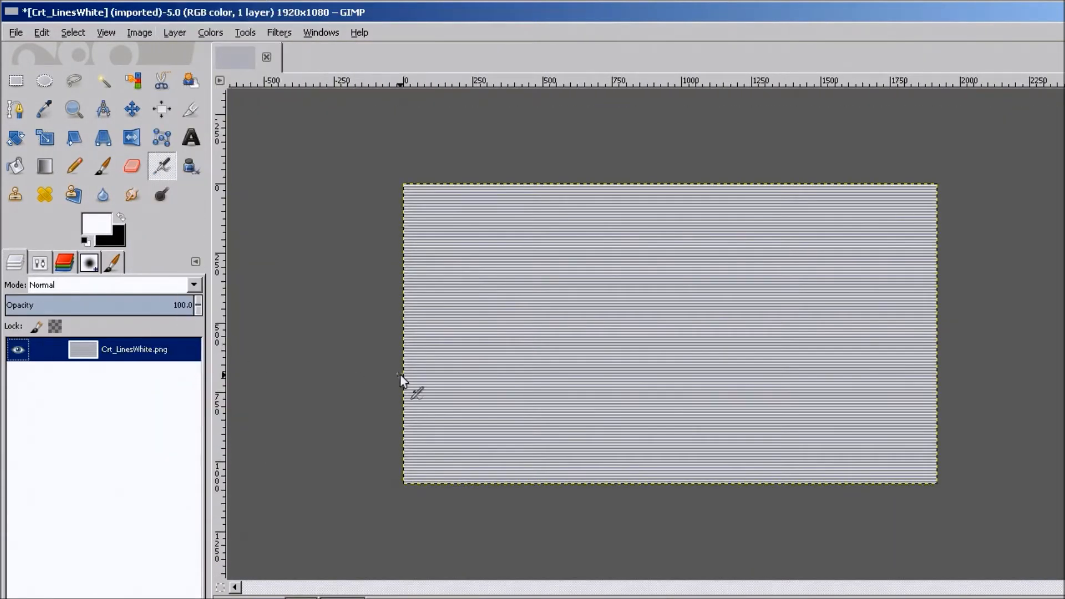
# Make the white in the Crt_LinesWhite layer transparent with Color to Alpha.
pyautogui.click(211, 32)
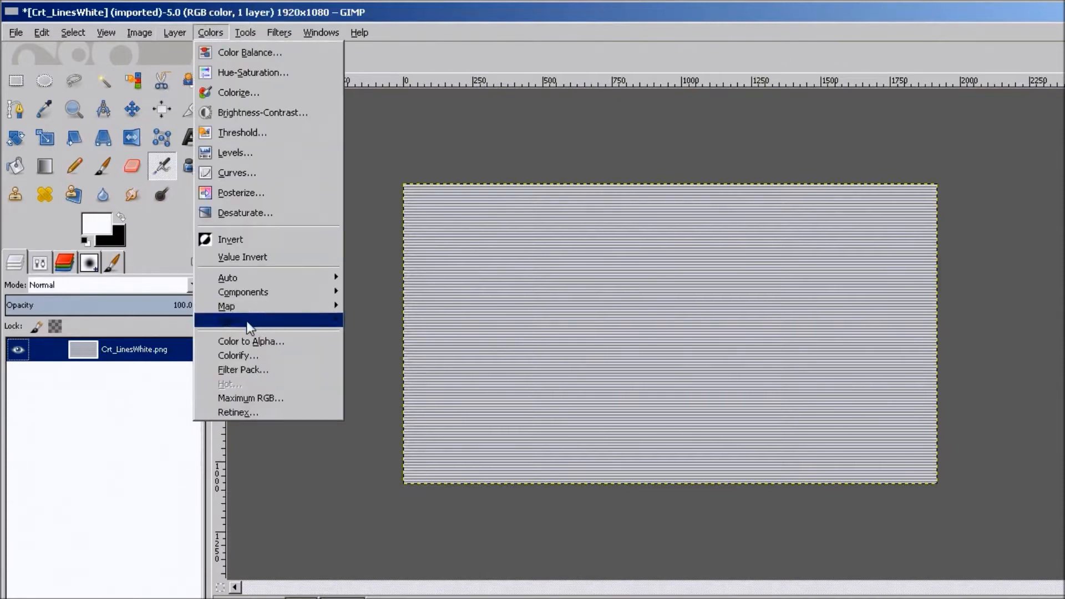
pyautogui.click(262, 345)
pyautogui.click(568, 476)
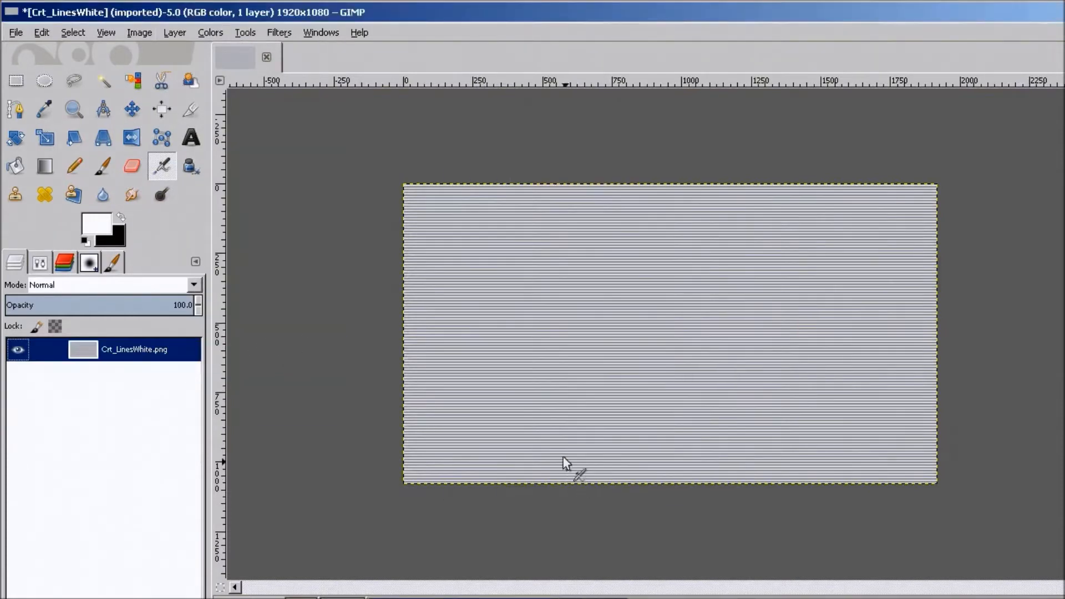
pyautogui.keyDown('ctrl'); pyautogui.scroll(5, 462, 352); pyautogui.keyUp('ctrl')
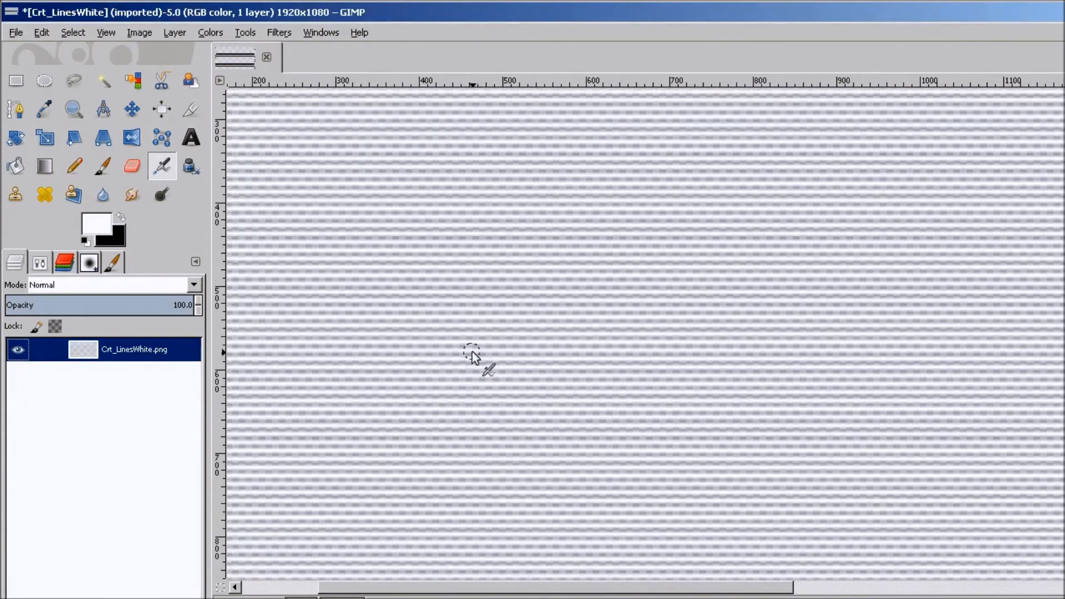
# Close the Crt_LinesWhite image without saving its changes.
pyautogui.keyDown('ctrl'); pyautogui.scroll(-2, 472, 352); pyautogui.keyUp('ctrl')
pyautogui.click(267, 56)
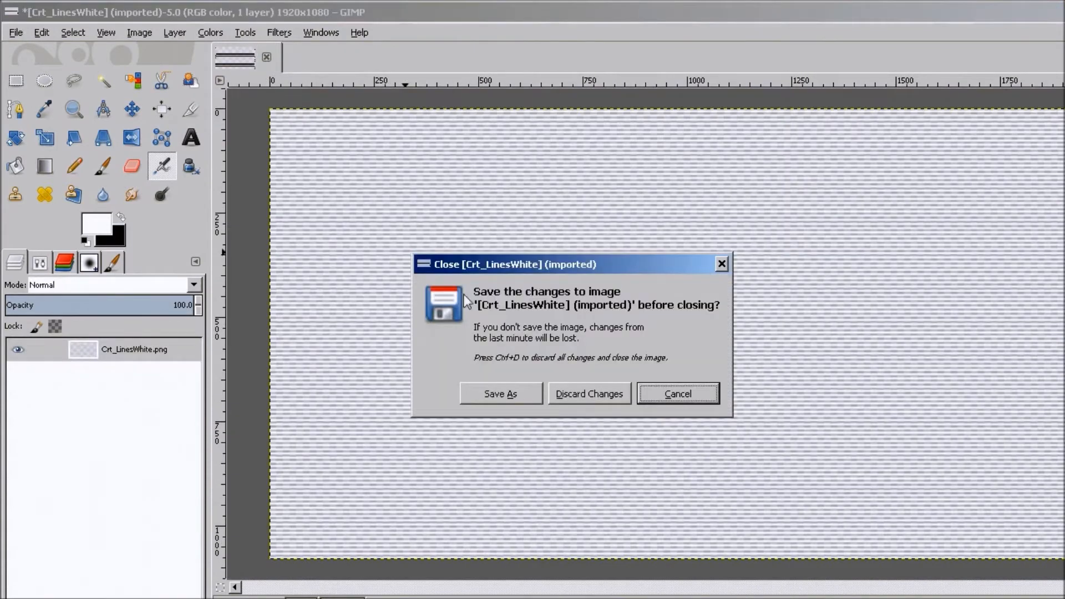
pyautogui.click(591, 393)
# Open the TextA image in GIMP by dragging it in from the GlitchTutorial folder.
pyautogui.doubleClick(386, 18)
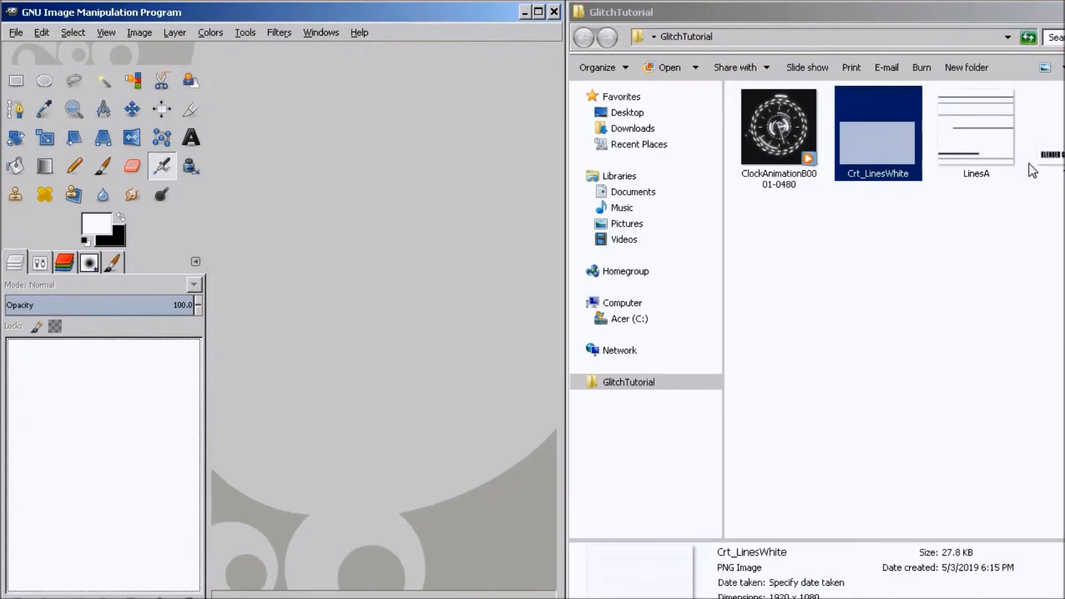
pyautogui.moveTo(1050, 155); pyautogui.dragTo(383, 298)
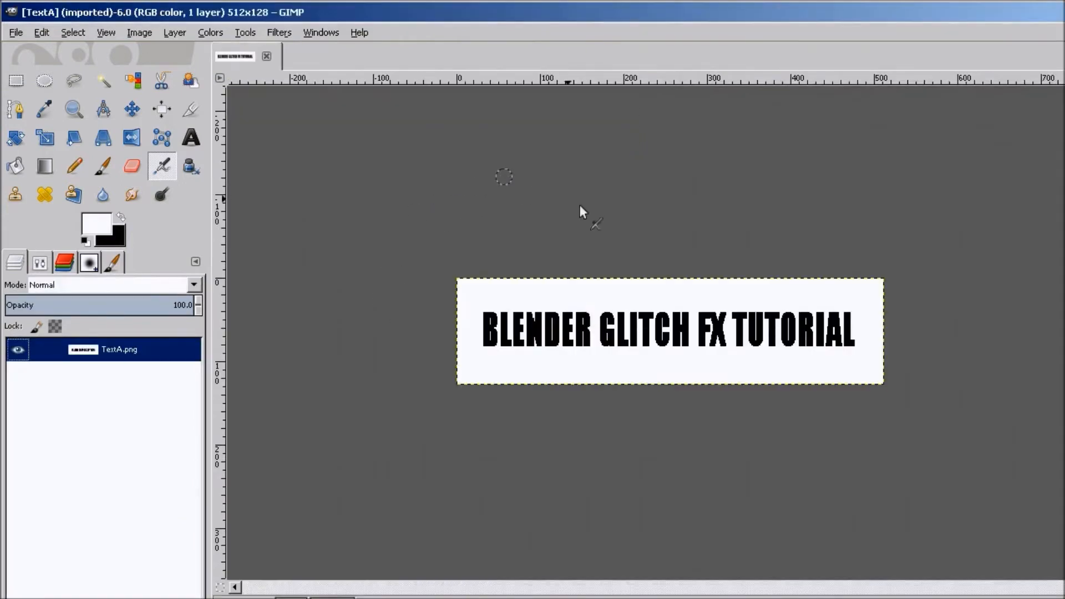
# Add Crt_LinesWhite as a new layer in the TextA image by dragging it from the folder.
pyautogui.doubleClick(314, 5)
pyautogui.moveTo(878, 139); pyautogui.dragTo(95, 432)
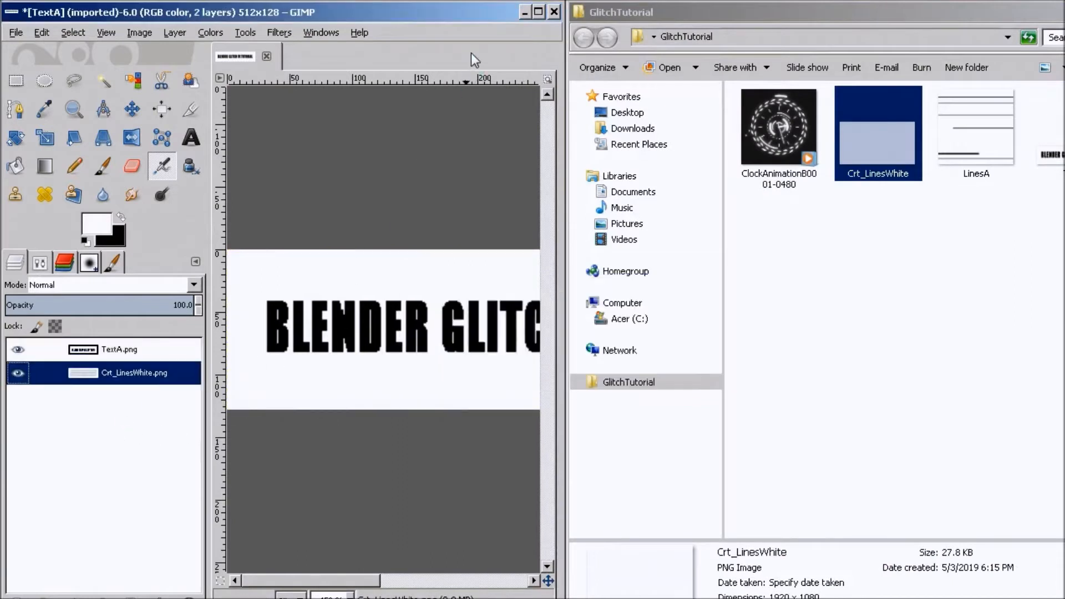
pyautogui.doubleClick(468, 19)
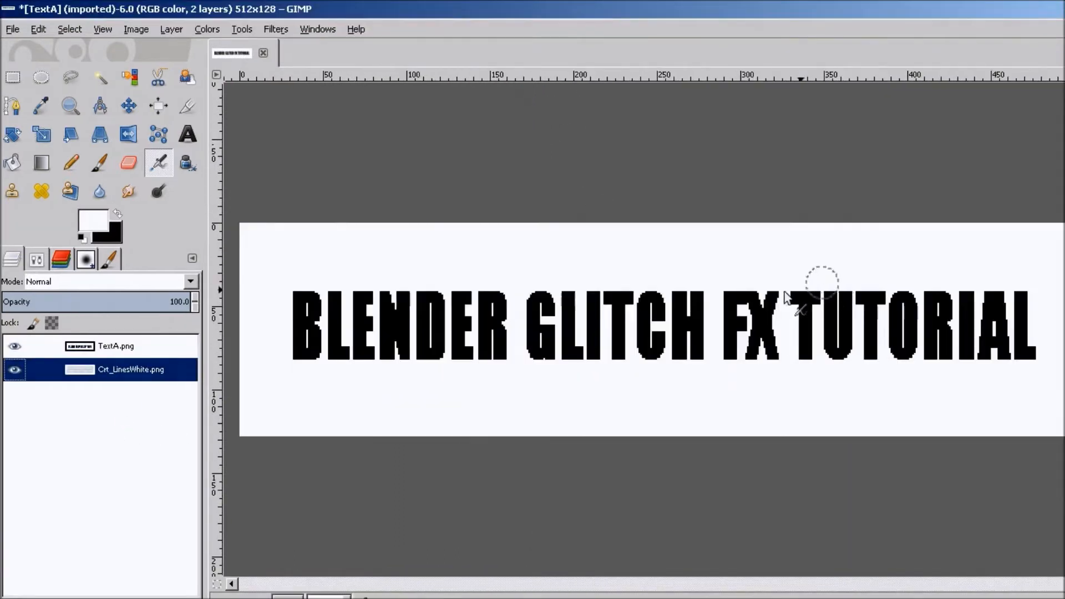
# Add an alpha channel to the TextA layer.
pyautogui.click(116, 342)
pyautogui.rightClick(117, 341)
pyautogui.click(87, 354)
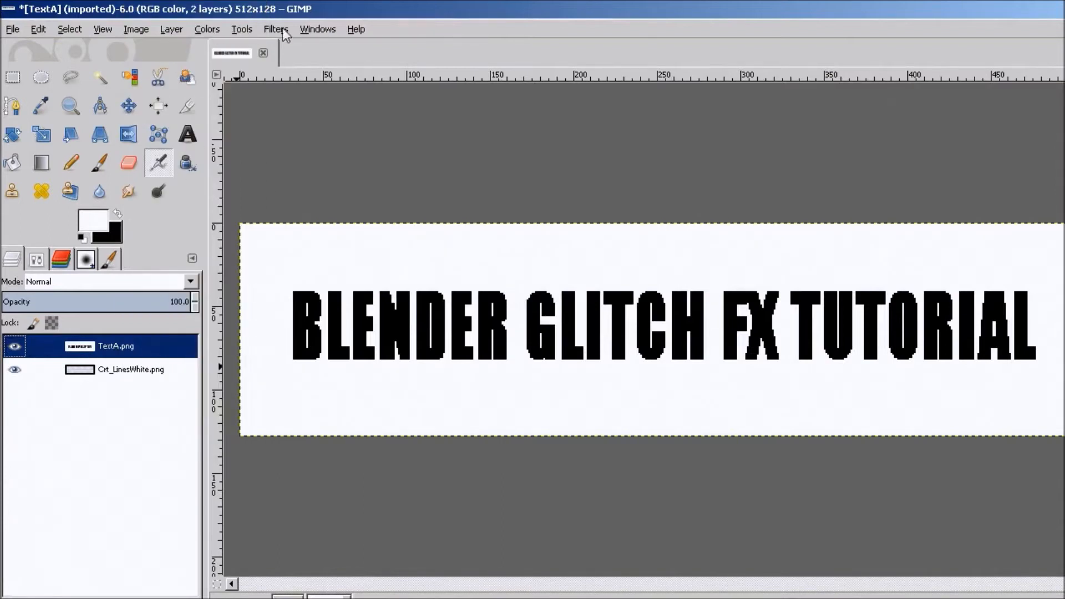
# Make the white background of the TextA layer transparent with Color to Alpha.
pyautogui.click(207, 29)
pyautogui.click(281, 343)
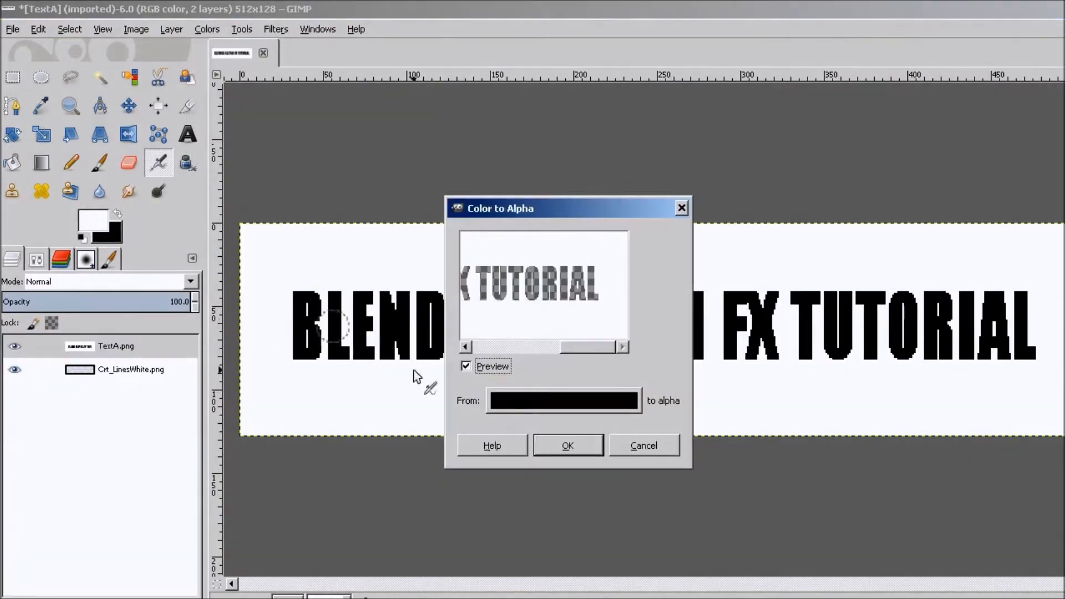
pyautogui.click(560, 402)
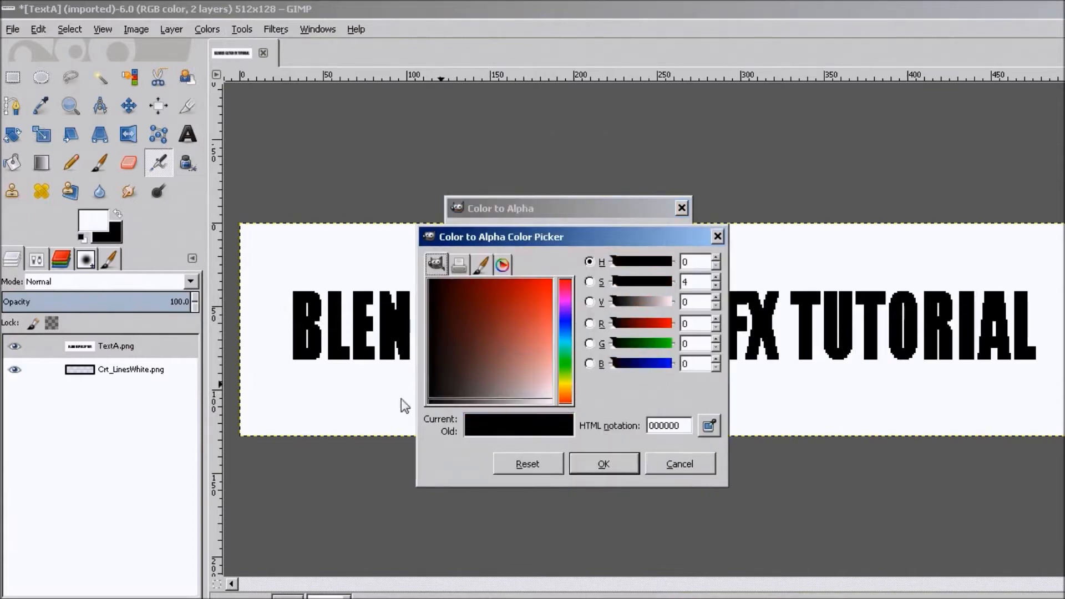
pyautogui.moveTo(512, 398); pyautogui.dragTo(574, 434)
pyautogui.click(591, 466)
pyautogui.click(569, 446)
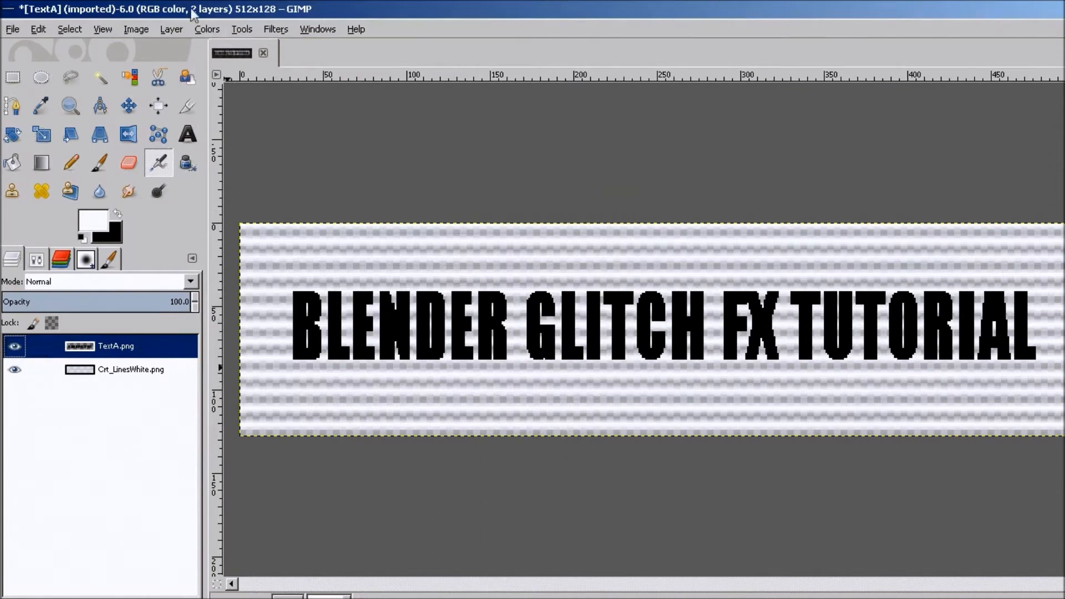
# Invert the colors of the TextA layer.
pyautogui.click(208, 29)
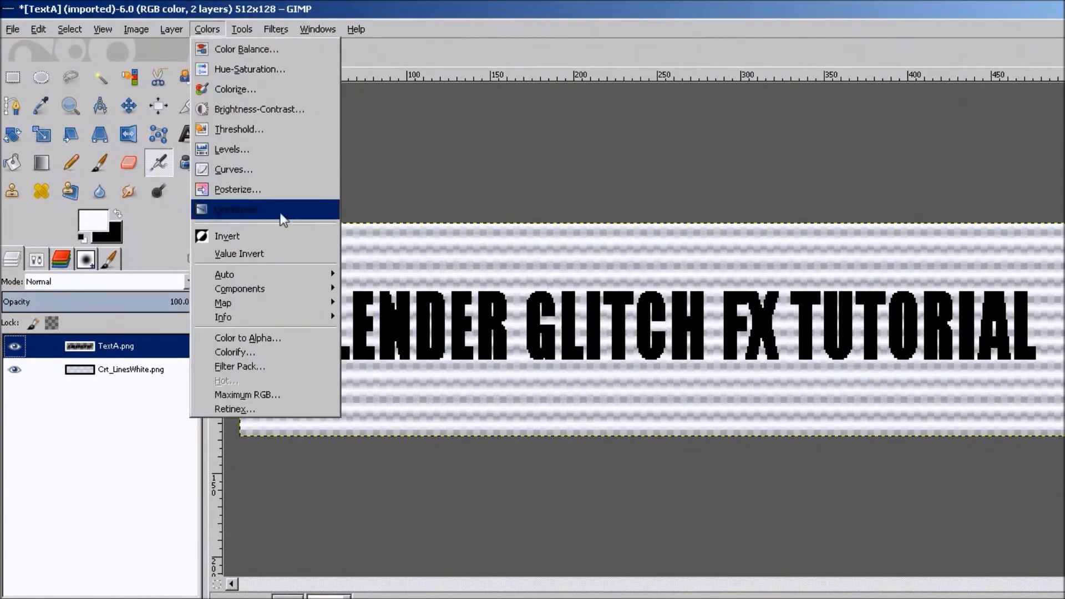
pyautogui.click(281, 233)
# Move the Crt_LinesWhite layer above TextA and set its layer mode to Subtract.
pyautogui.click(143, 373)
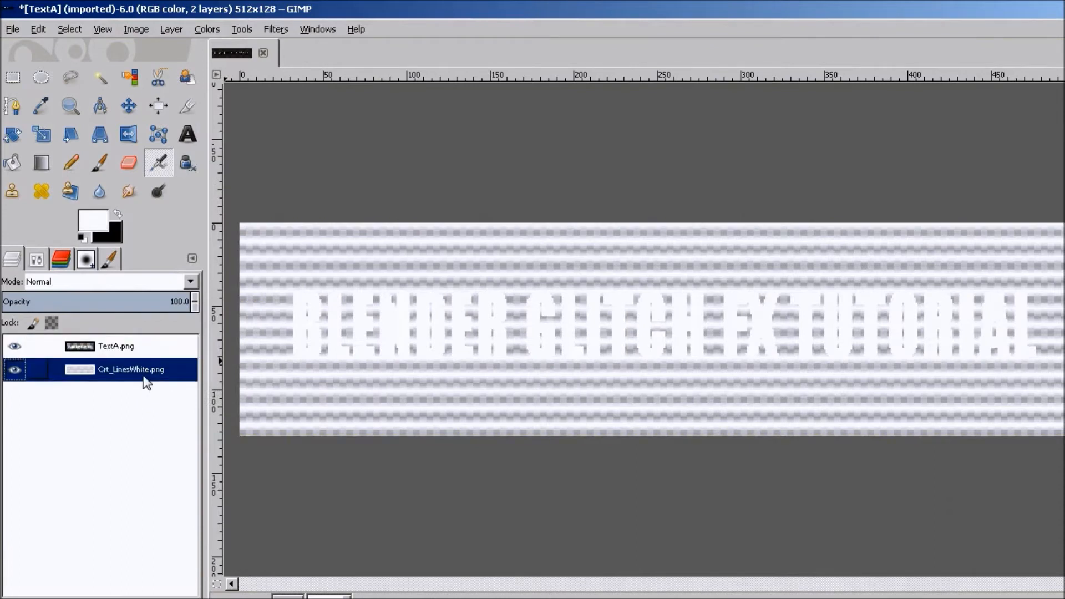
pyautogui.moveTo(146, 383); pyautogui.dragTo(143, 345)
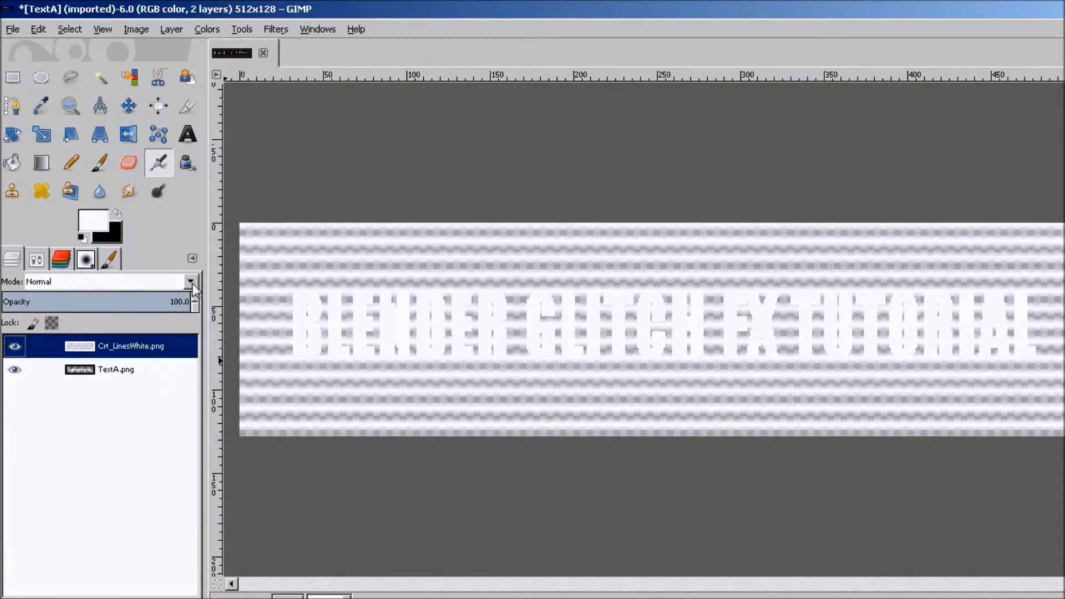
pyautogui.click(192, 285)
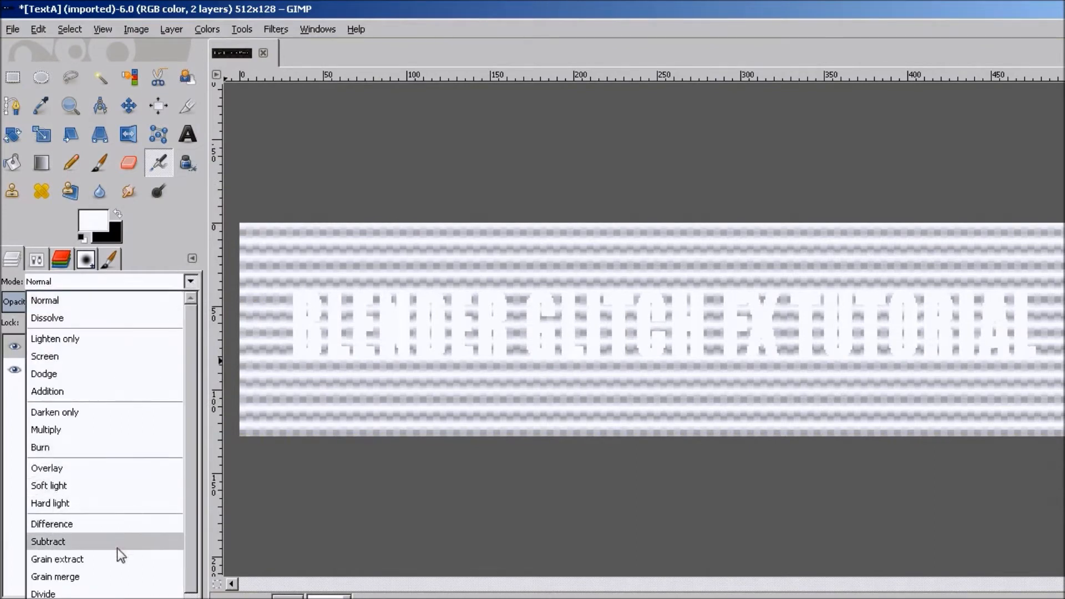
pyautogui.scroll(-1, 114, 557)
pyautogui.click(92, 502)
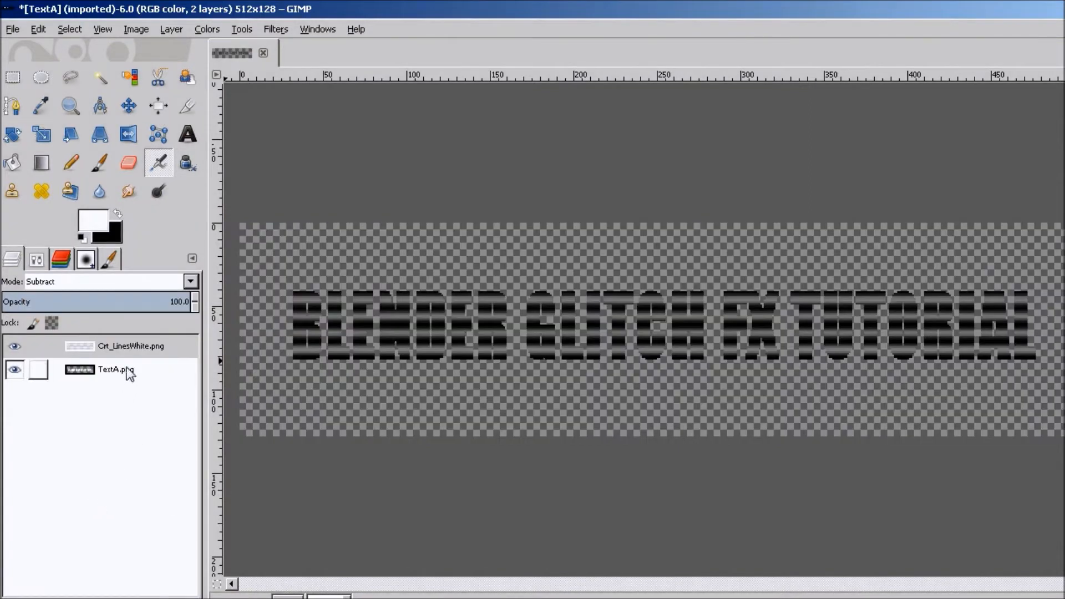
# Apply the Small Tiles map filter with 2 segments to the Crt_LinesWhite layer.
pyautogui.click(271, 29)
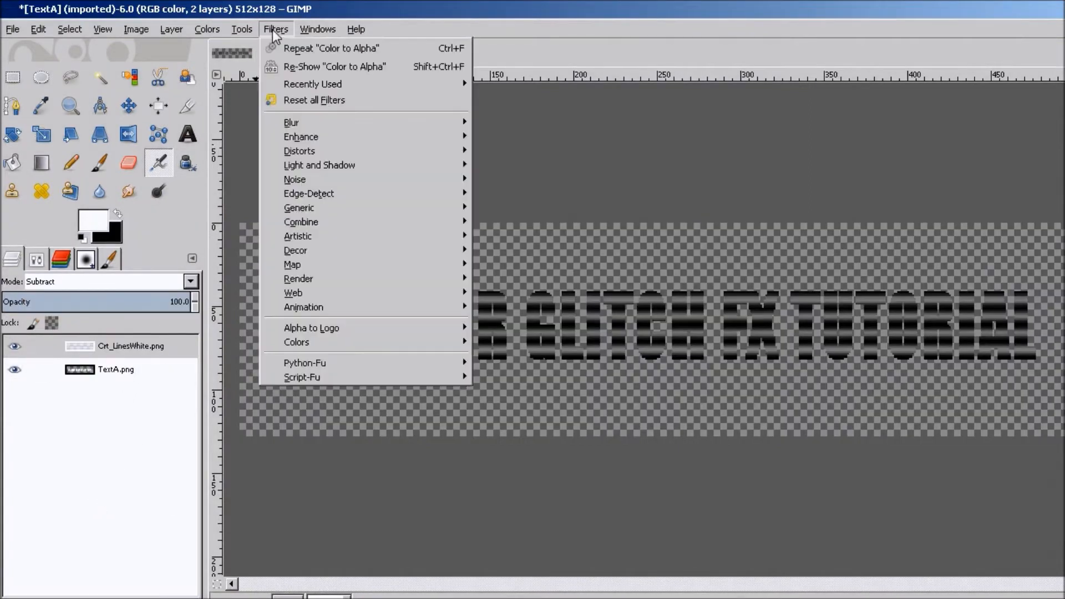
pyautogui.moveTo(312, 265)
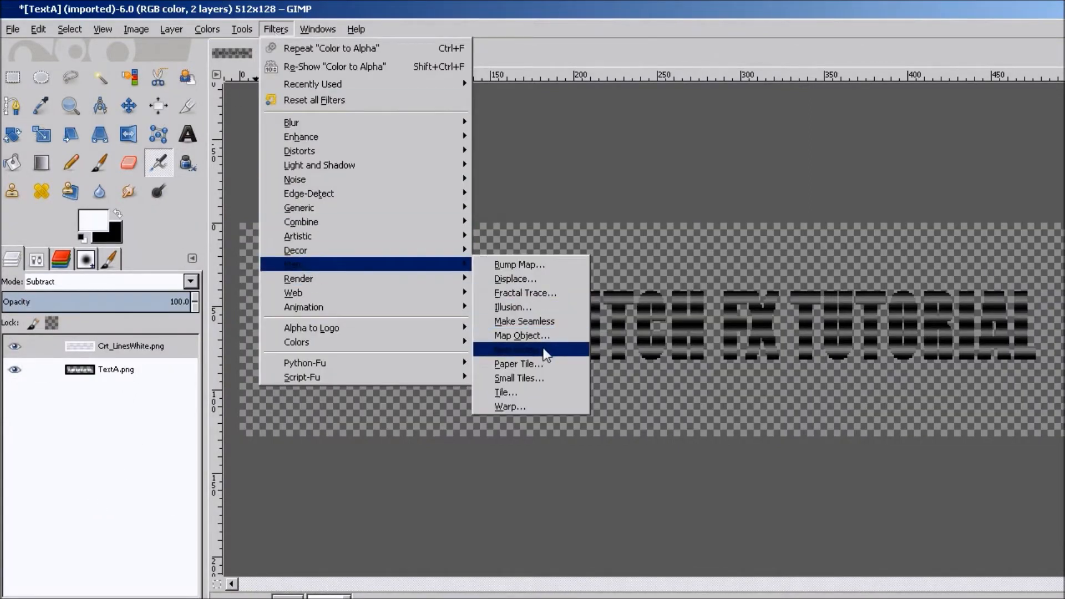
pyautogui.click(538, 379)
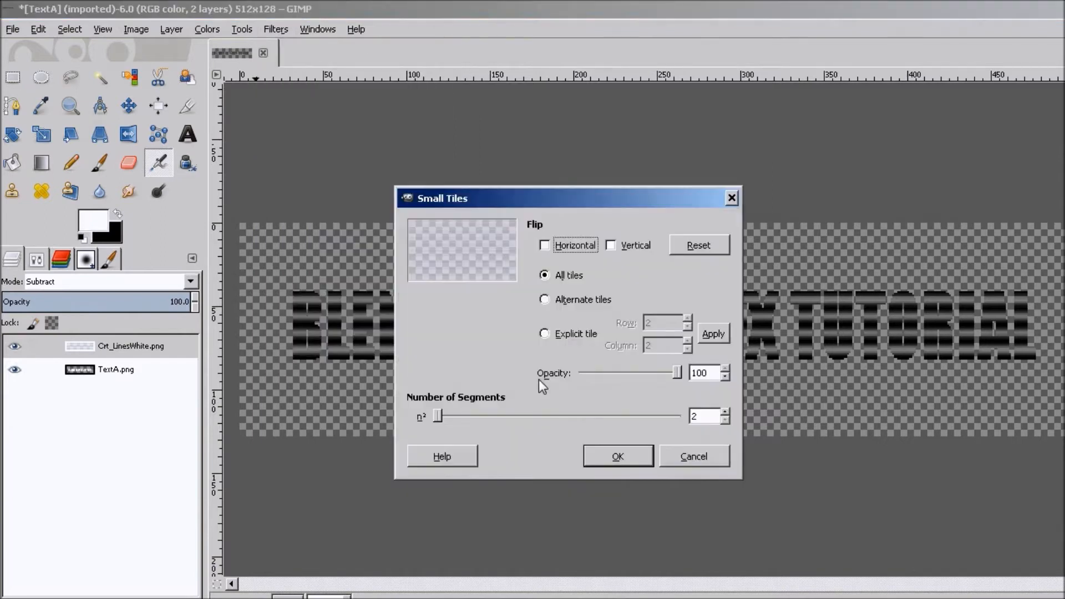
pyautogui.click(613, 457)
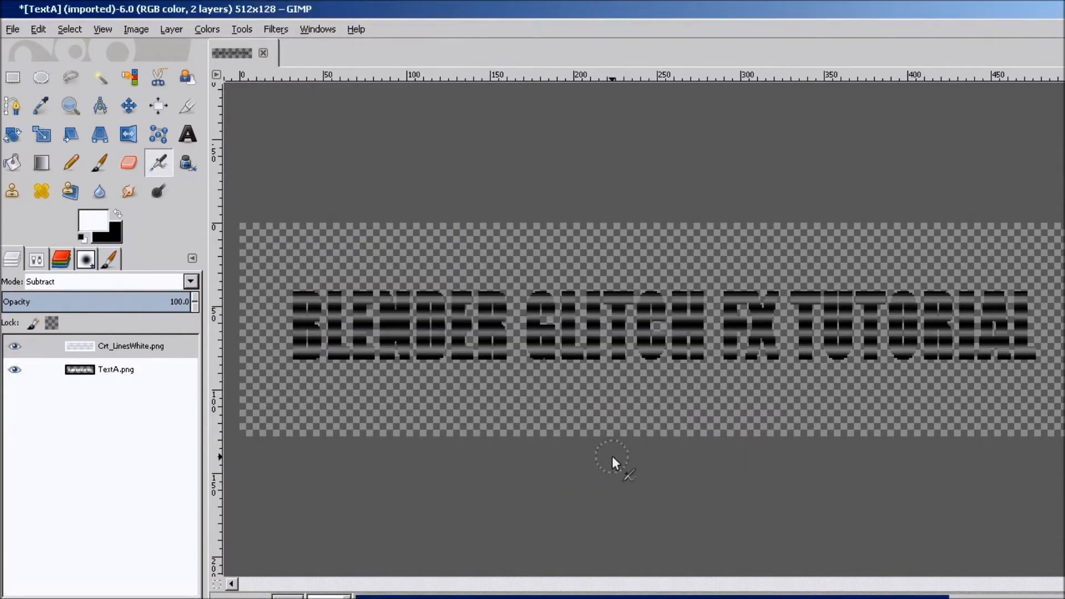
# Merge the visible layers into a single TextA layer.
pyautogui.keyDown('ctrl'); pyautogui.scroll(3, 535, 328); pyautogui.keyUp('ctrl')
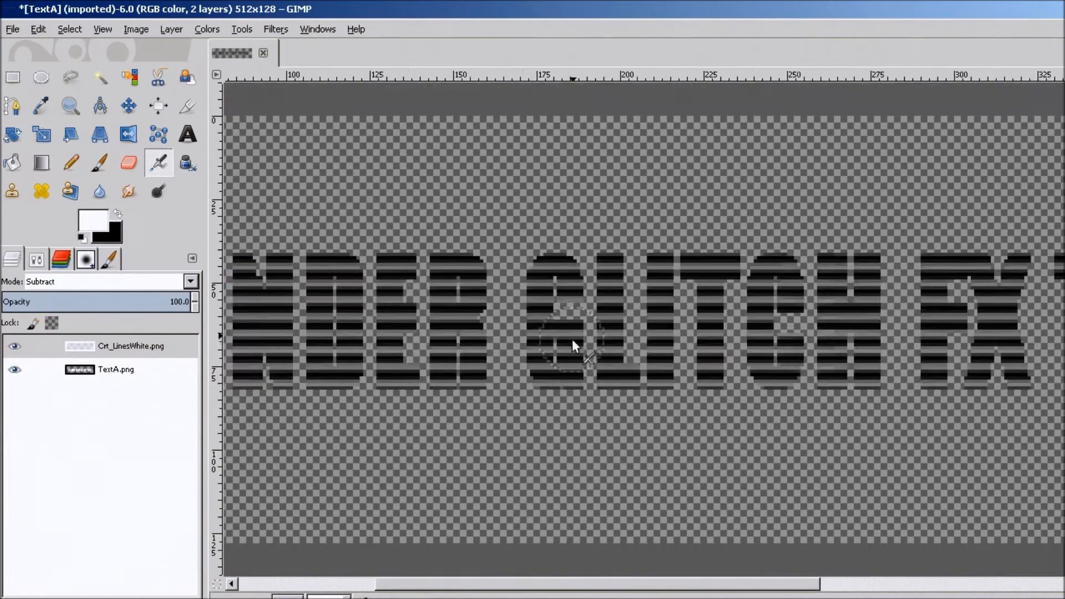
pyautogui.keyDown('ctrl'); pyautogui.scroll(-1, 573, 343); pyautogui.keyUp('ctrl')
pyautogui.click(116, 369)
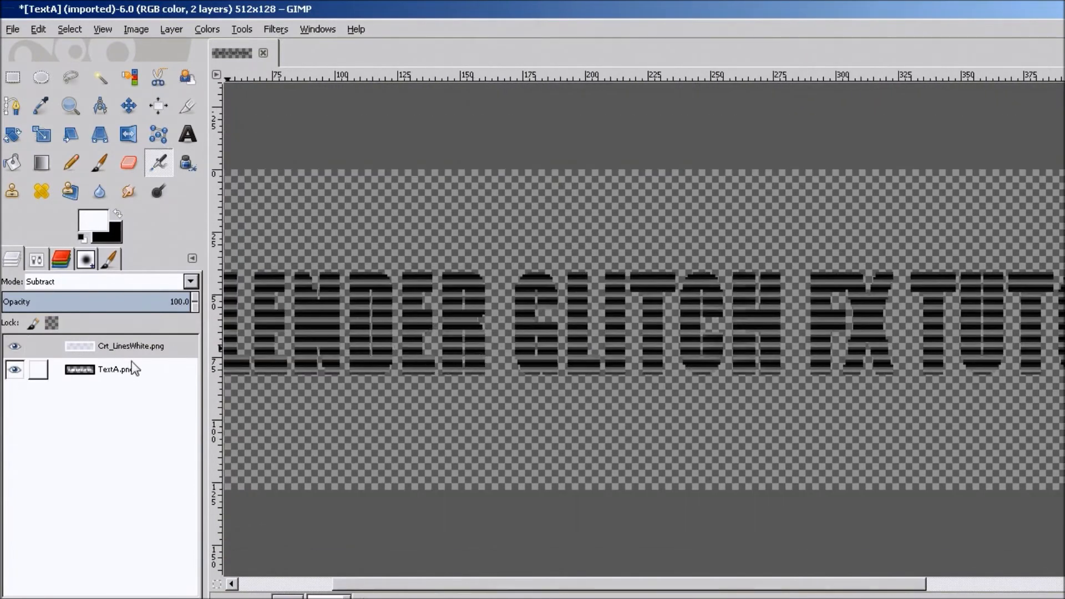
pyautogui.rightClick(117, 369)
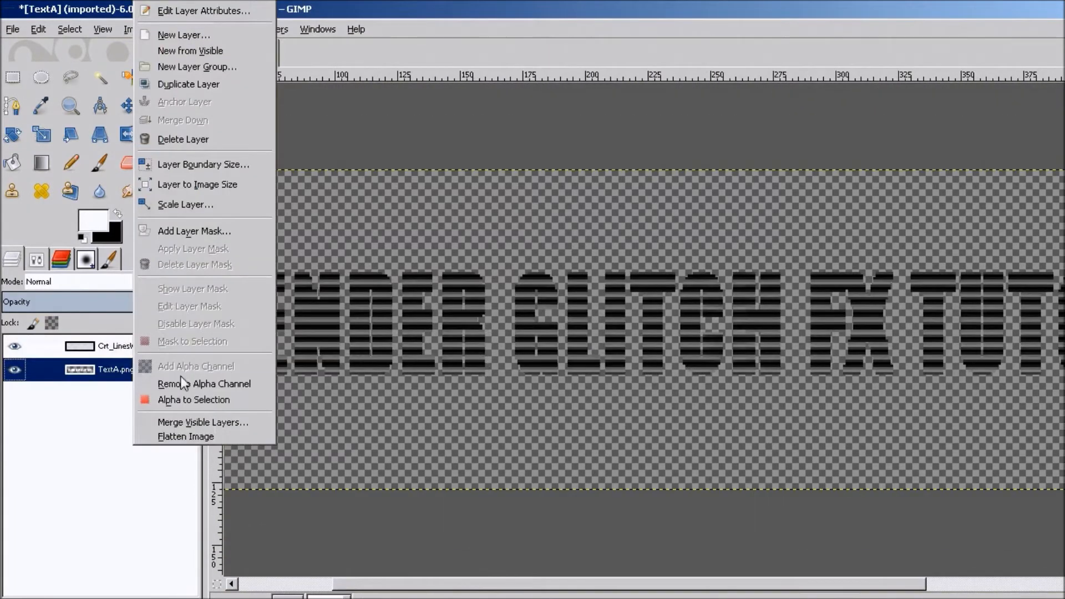
pyautogui.click(170, 419)
pyautogui.click(180, 535)
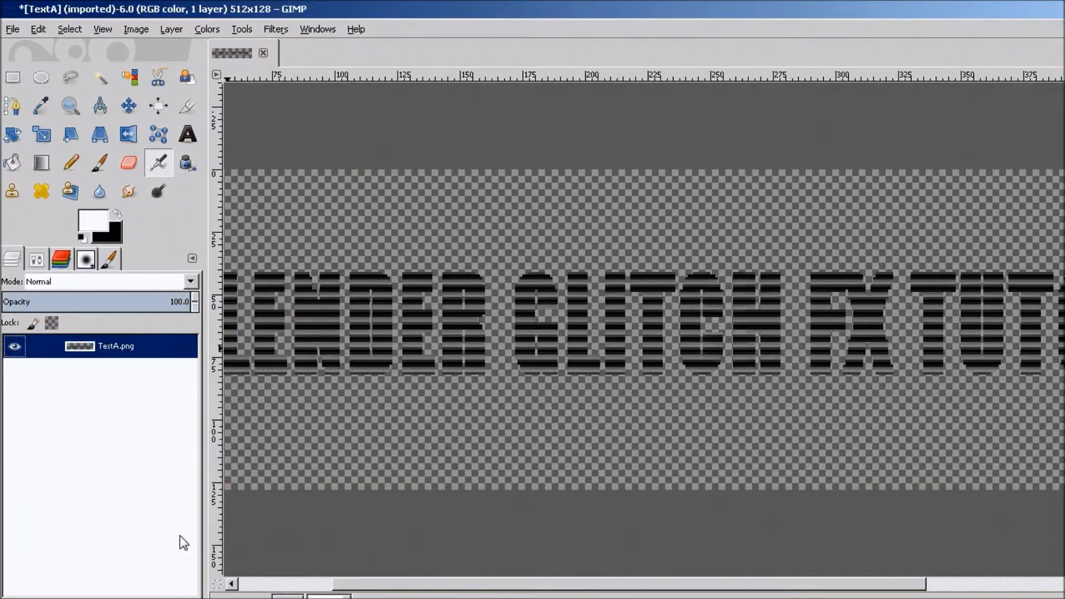
# Invert the colors of the merged TextA layer.
pyautogui.click(207, 29)
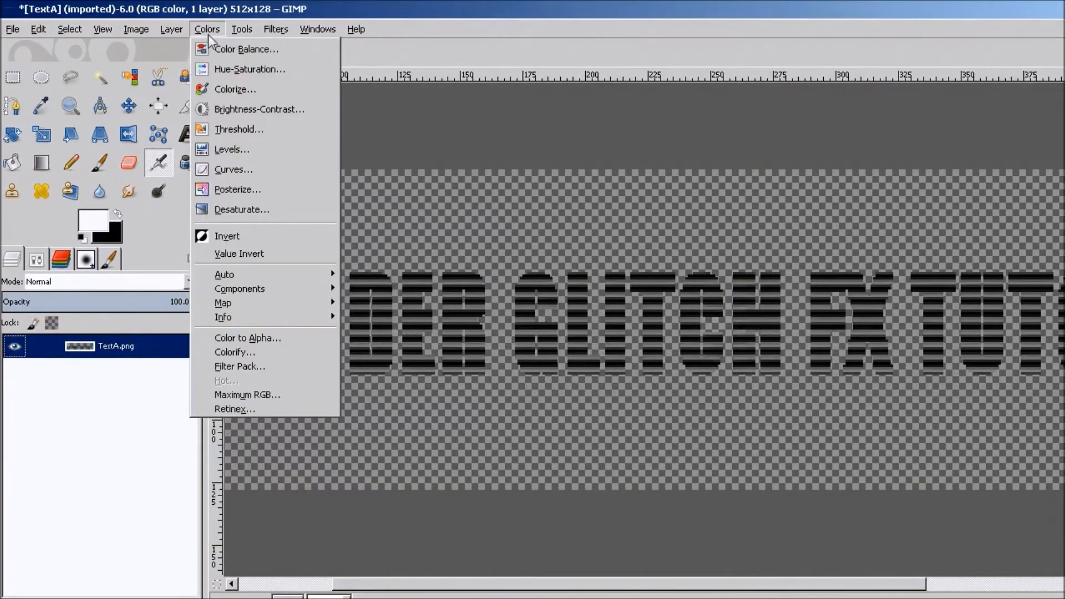
pyautogui.click(239, 235)
pyautogui.press('-')
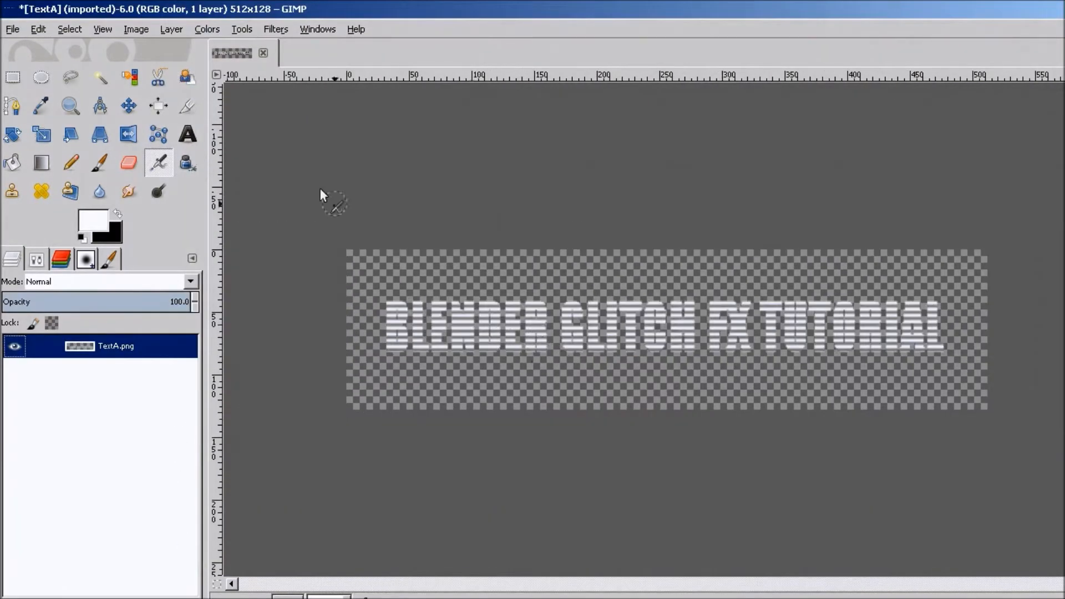
# Make the black in the TextA layer transparent with Color to Alpha.
pyautogui.click(210, 27)
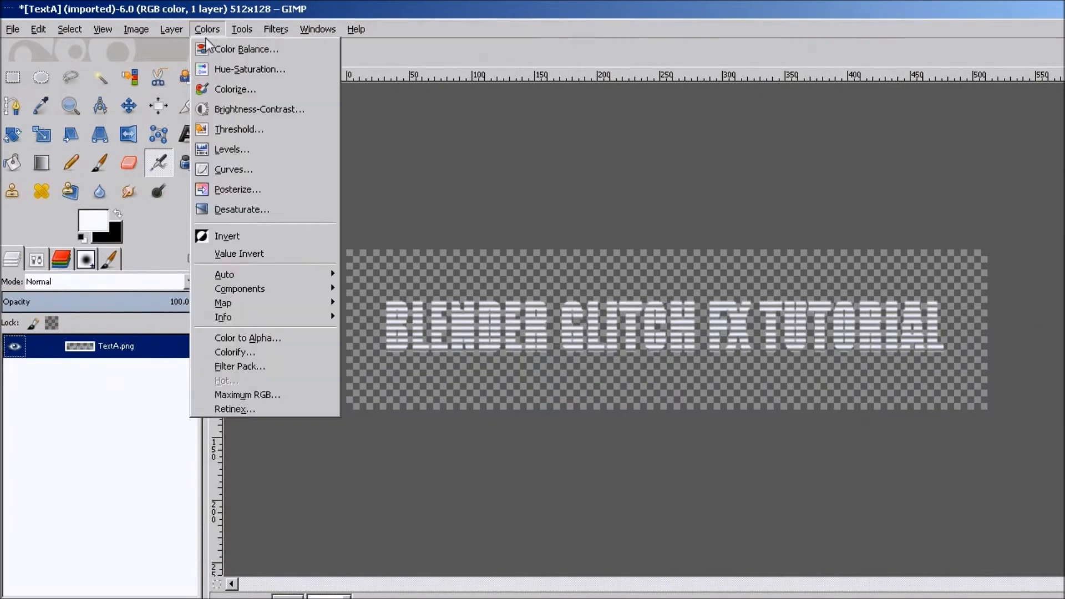
pyautogui.click(270, 337)
pyautogui.click(502, 401)
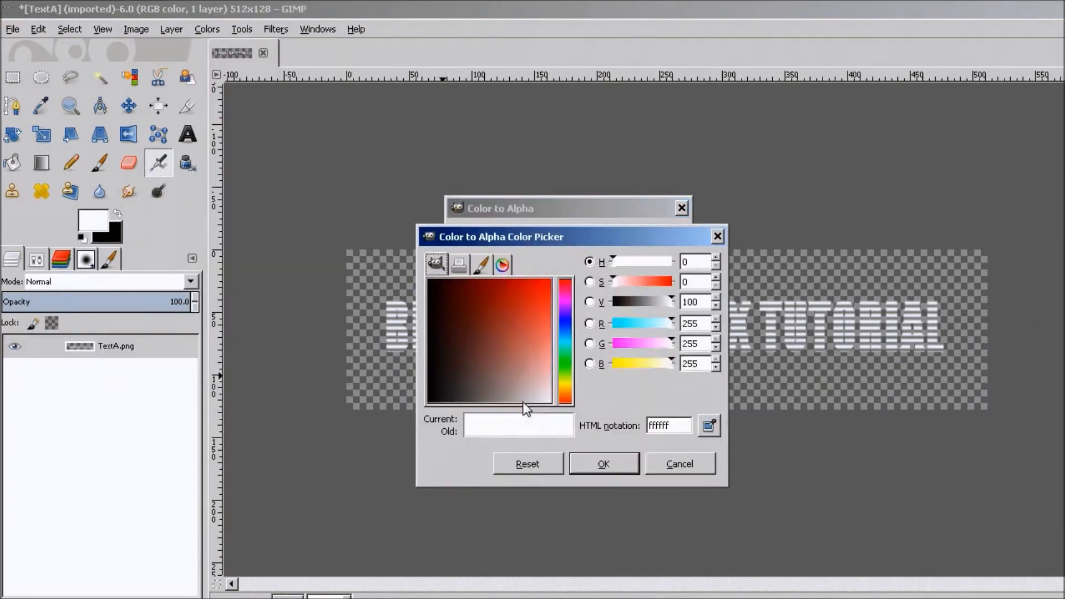
pyautogui.click(442, 404)
pyautogui.click(441, 406)
pyautogui.click(587, 462)
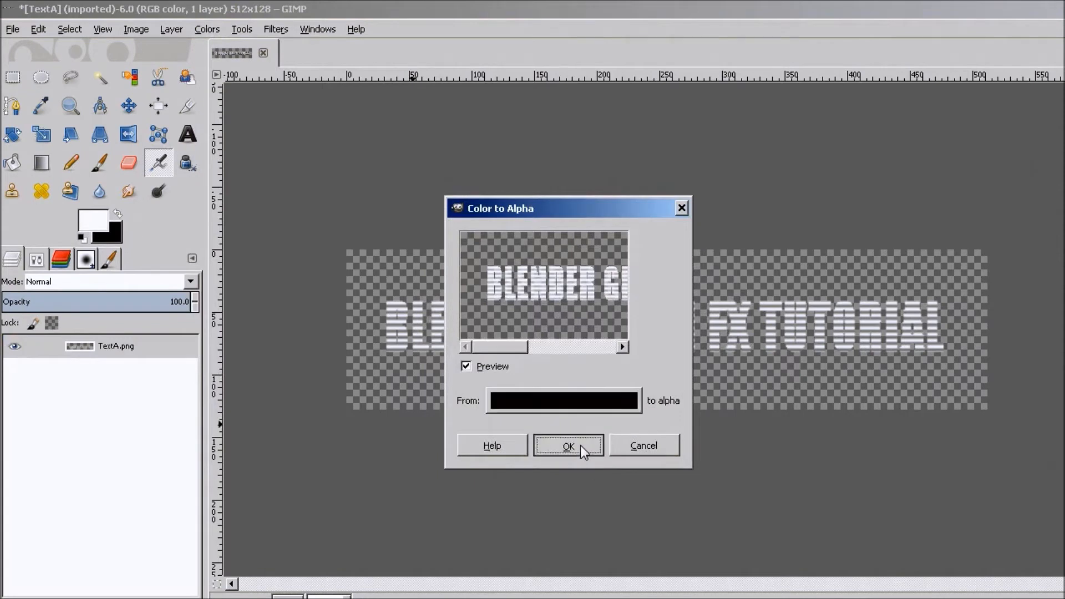
pyautogui.click(581, 445)
# Duplicate the TextA layer twice, creating two copies above the original.
pyautogui.keyDown('ctrl'); pyautogui.scroll(4, 533, 363); pyautogui.keyUp('ctrl')
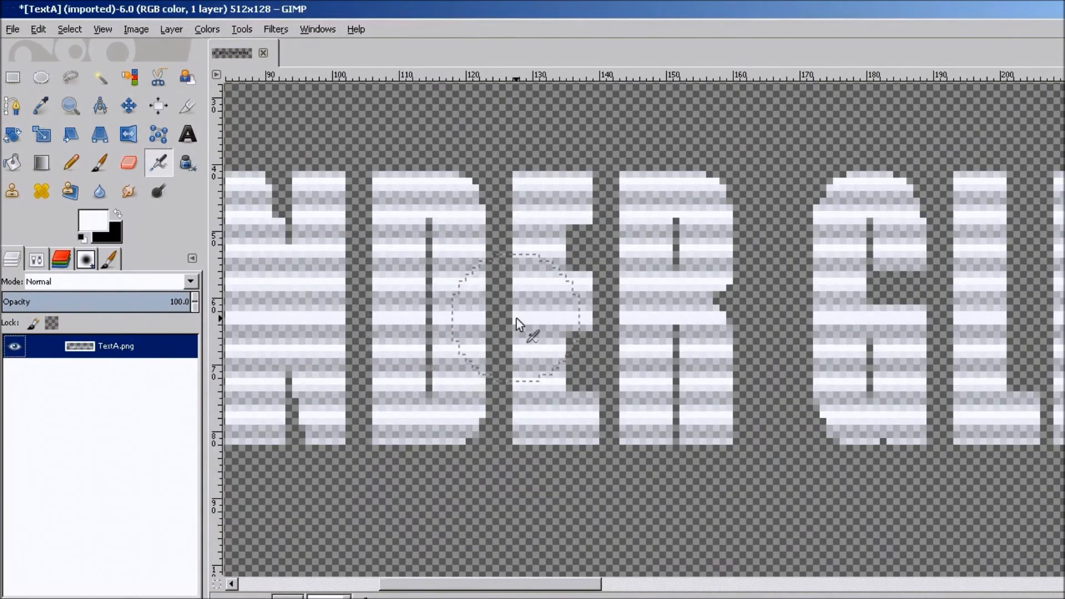
pyautogui.keyDown('ctrl'); pyautogui.scroll(-3, 516, 318); pyautogui.keyUp('ctrl')
pyautogui.rightClick(135, 343)
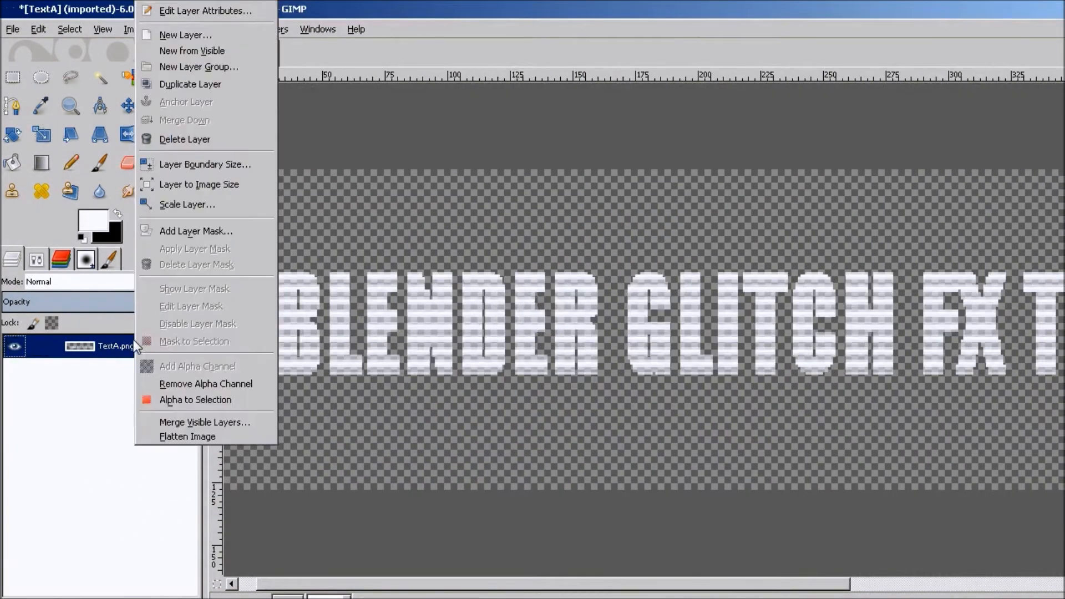
pyautogui.click(185, 84)
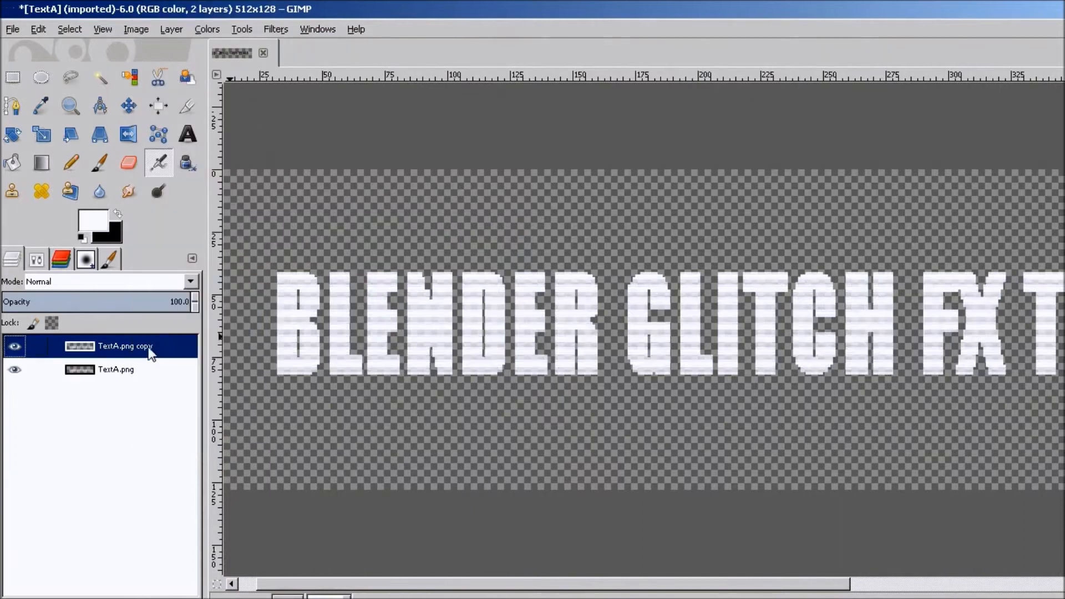
pyautogui.click(133, 369)
pyautogui.rightClick(133, 369)
pyautogui.click(209, 86)
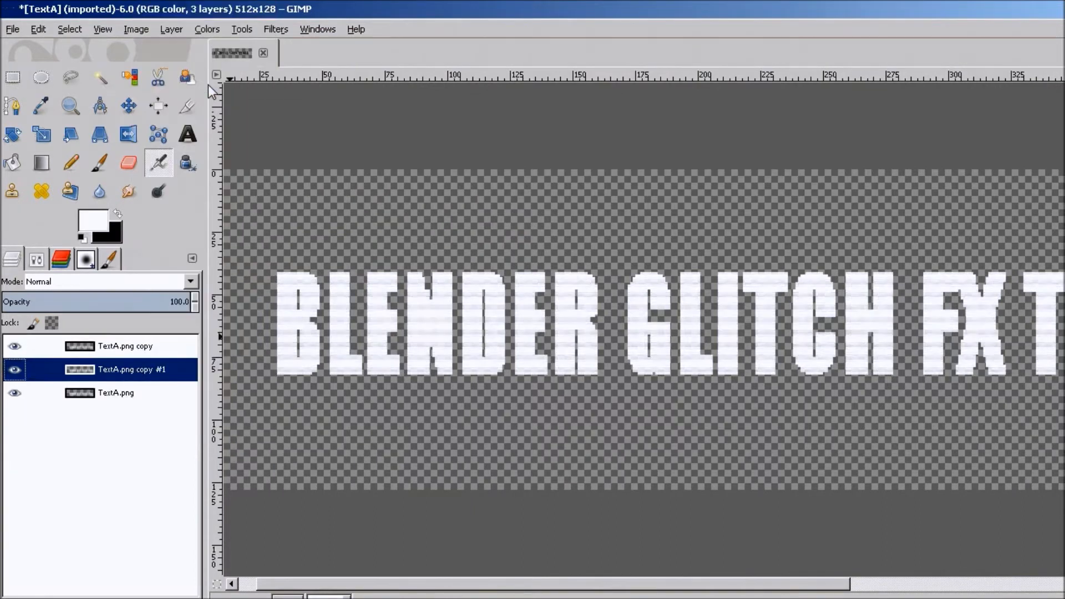
# Apply a Gaussian Blur with a 10 px radius to the TextA.png copy #1 layer.
pyautogui.click(276, 30)
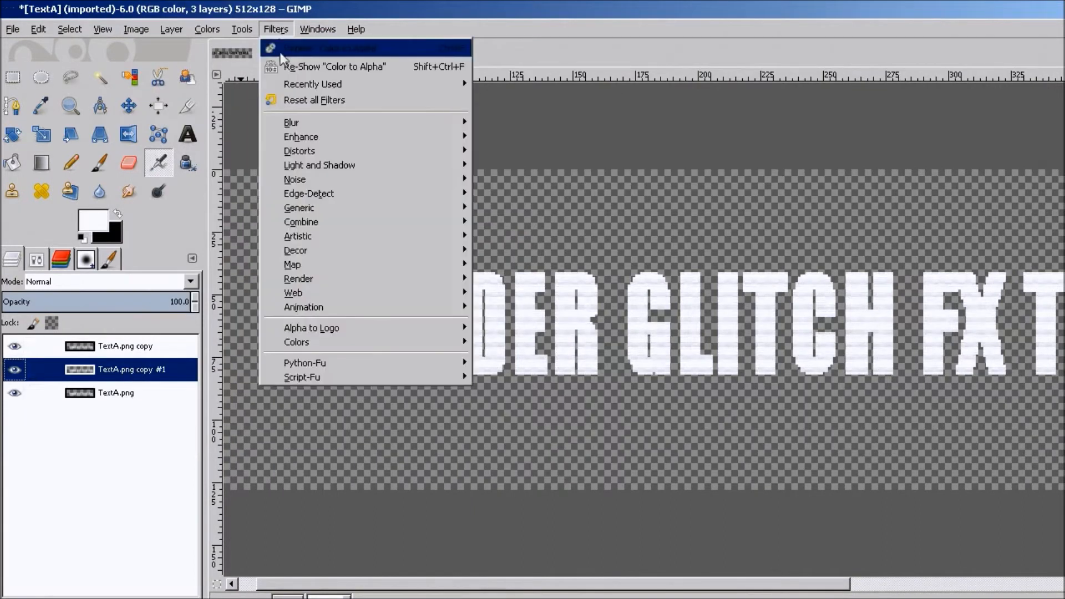
pyautogui.moveTo(309, 123)
pyautogui.click(515, 135)
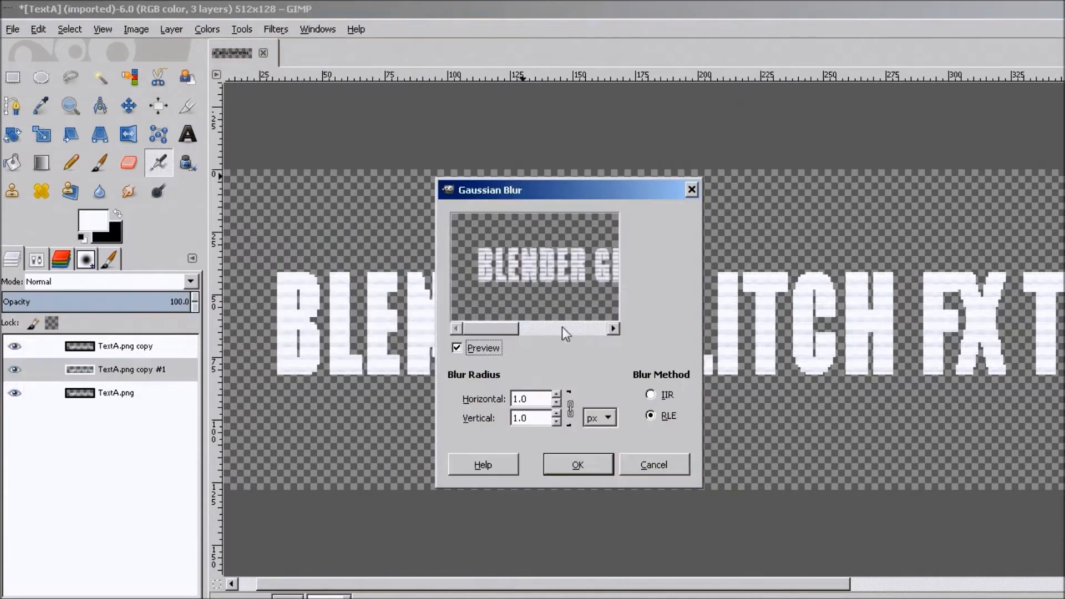
pyautogui.moveTo(543, 396); pyautogui.dragTo(460, 394)
pyautogui.write('10')
pyautogui.click(567, 461)
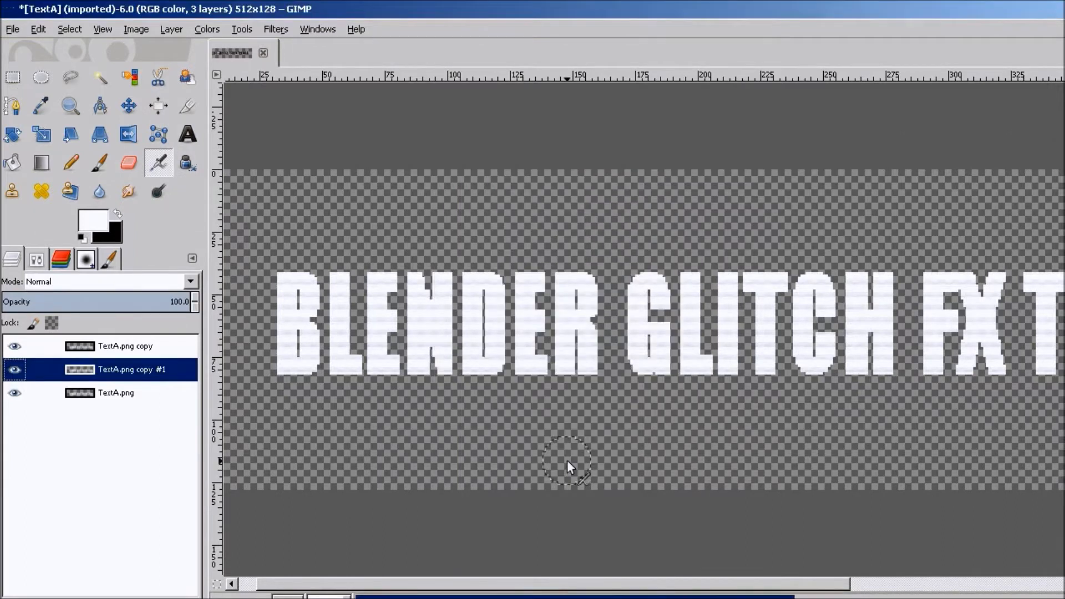
# Apply a Gaussian Blur with a 35 px radius to the original TextA.png layer.
pyautogui.click(138, 393)
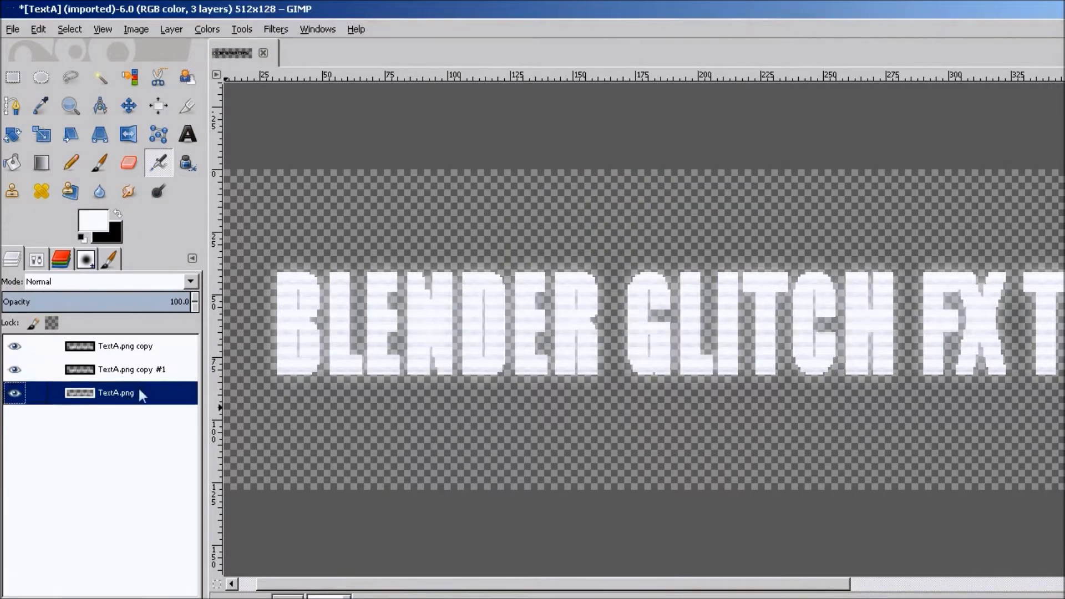
pyautogui.click(268, 32)
pyautogui.moveTo(298, 124)
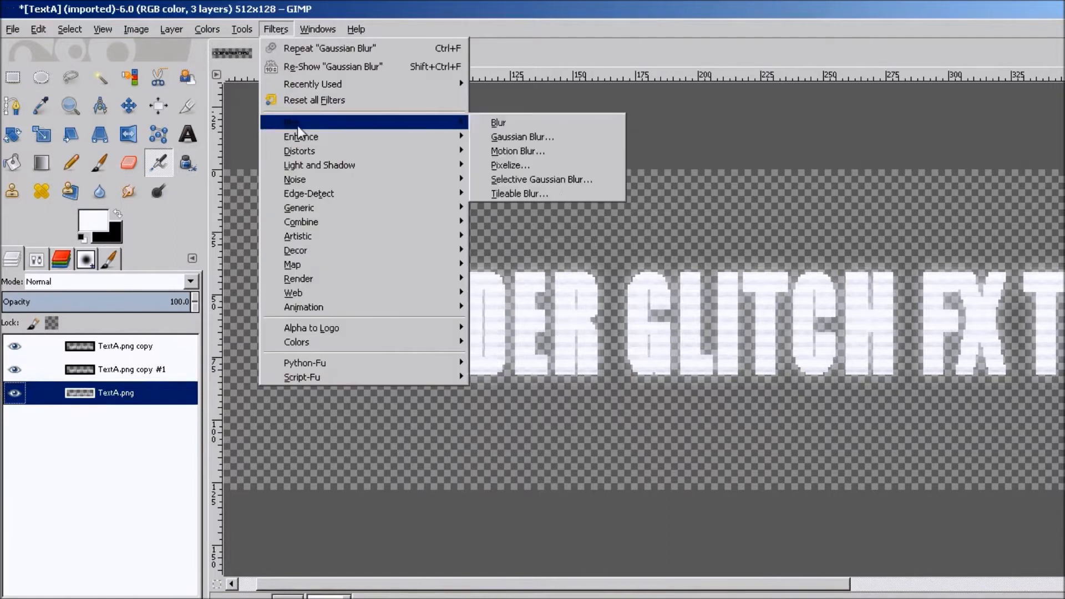
pyautogui.click(533, 142)
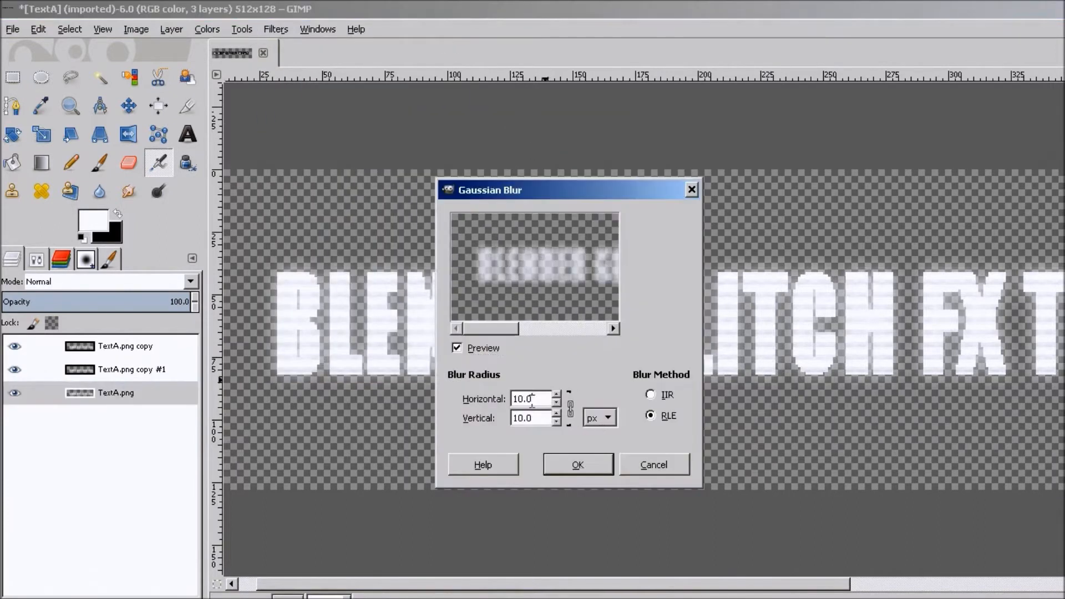
pyautogui.write('35')
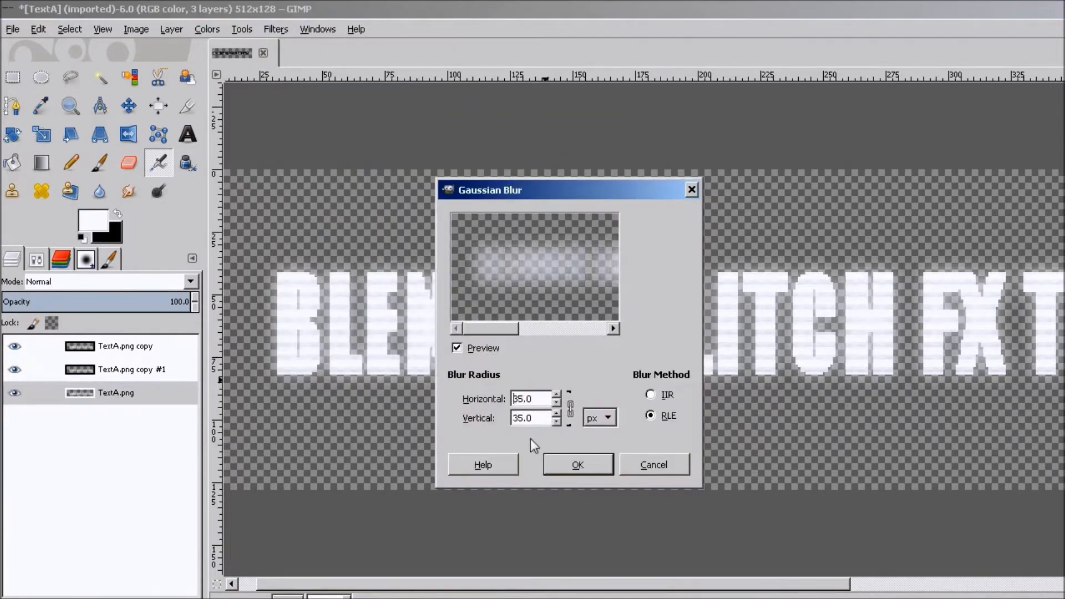
pyautogui.click(571, 471)
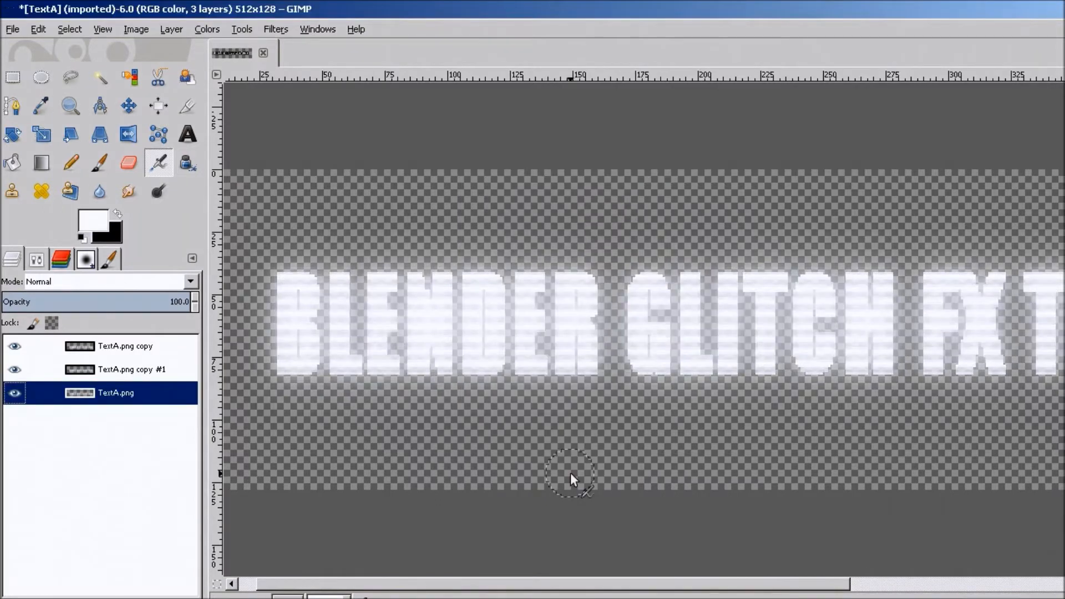
# Duplicate the top TextA.png copy layer and move the new copy to the bottom of the layer stack.
pyautogui.rightClick(143, 398)
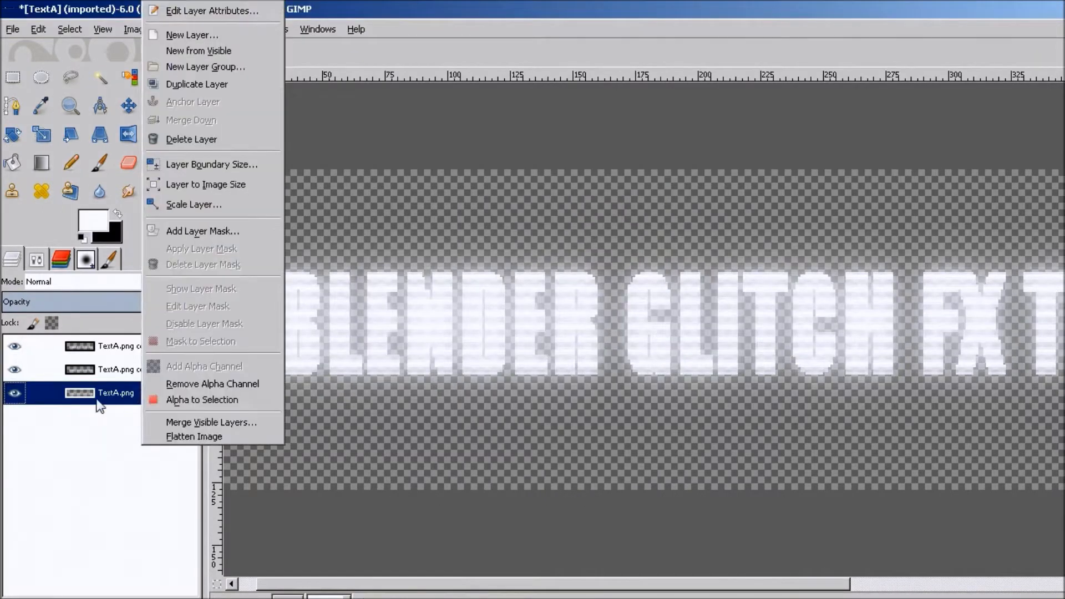
pyautogui.click(119, 341)
pyautogui.rightClick(129, 340)
pyautogui.click(199, 88)
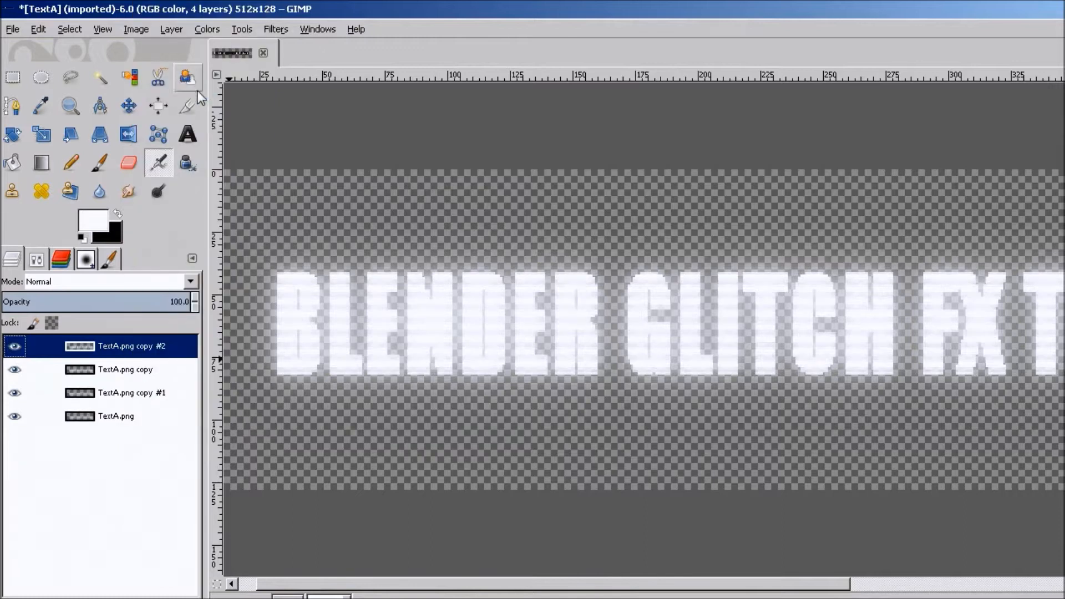
pyautogui.moveTo(133, 350); pyautogui.dragTo(142, 469)
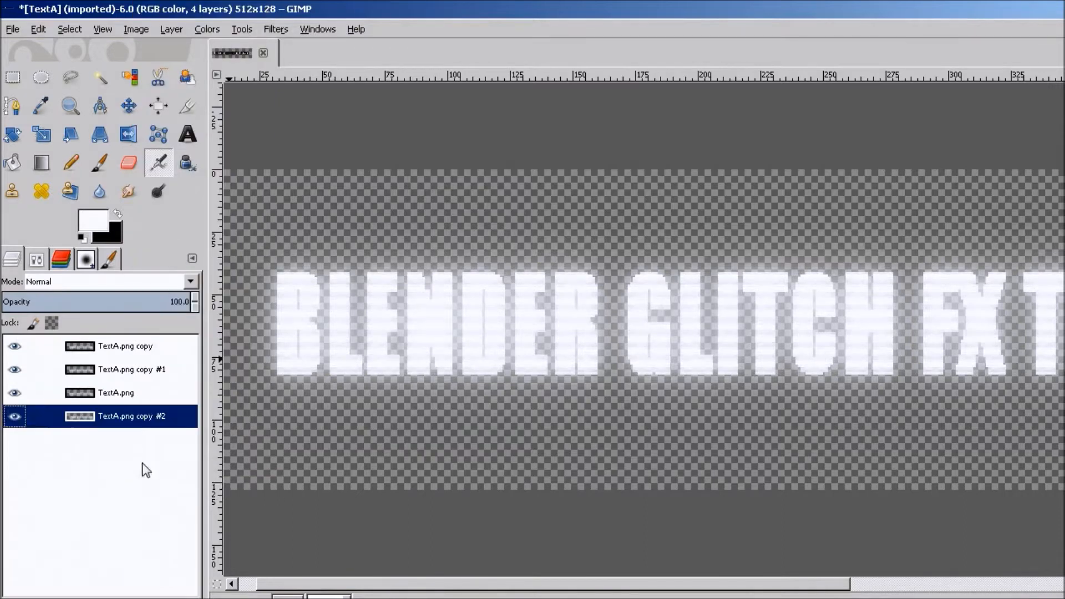
# Apply a Gaussian Blur with a 50 px radius to the bottom TextA.png copy #2 layer.
pyautogui.click(276, 29)
pyautogui.moveTo(395, 124)
pyautogui.click(535, 135)
pyautogui.doubleClick(533, 398)
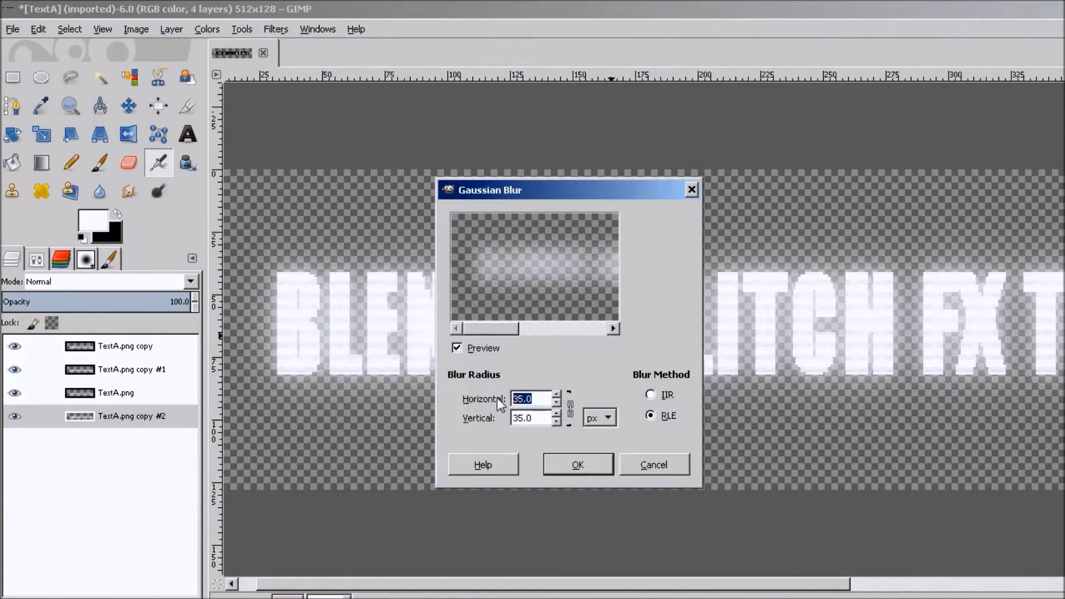
pyautogui.write('50')
pyautogui.click(561, 464)
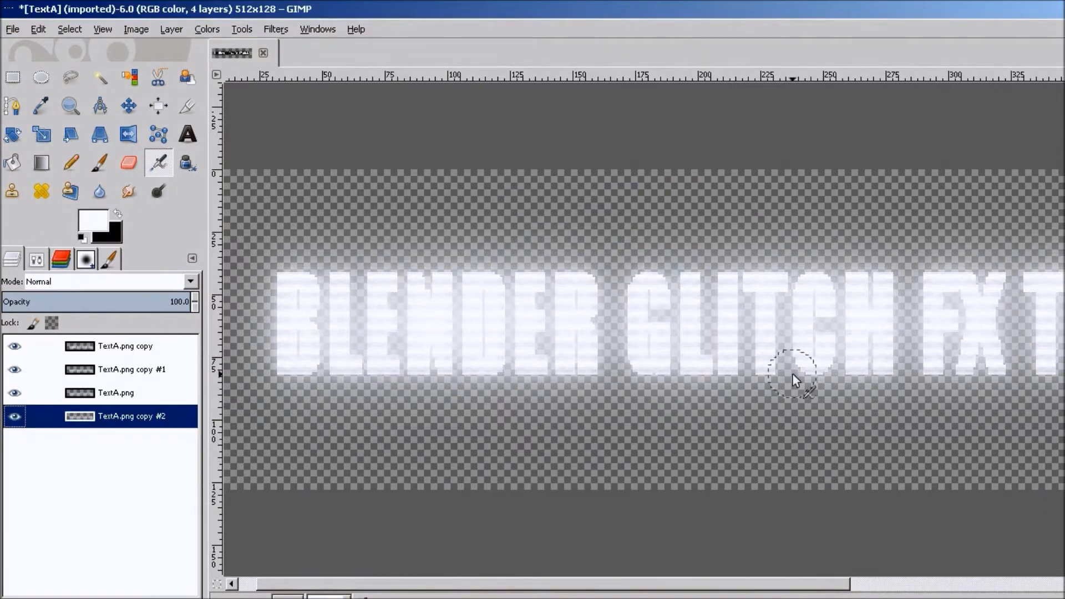
# Apply a Gaussian Blur with a 1 px radius to the top TextA.png copy layer.
pyautogui.hotkey('shift', 'ctrl', 'j')
pyautogui.click(123, 348)
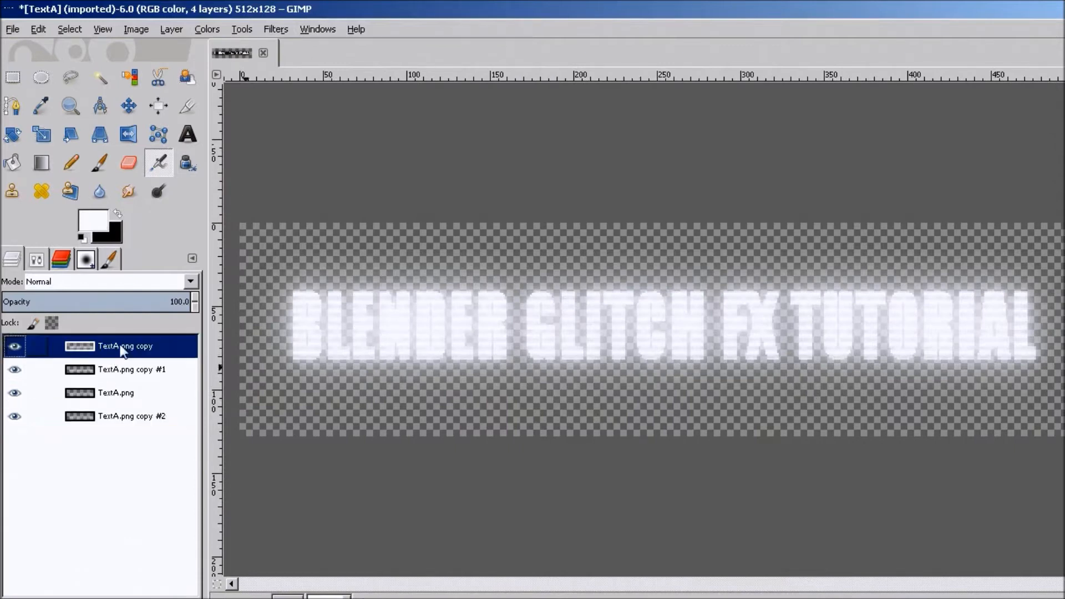
pyautogui.click(277, 31)
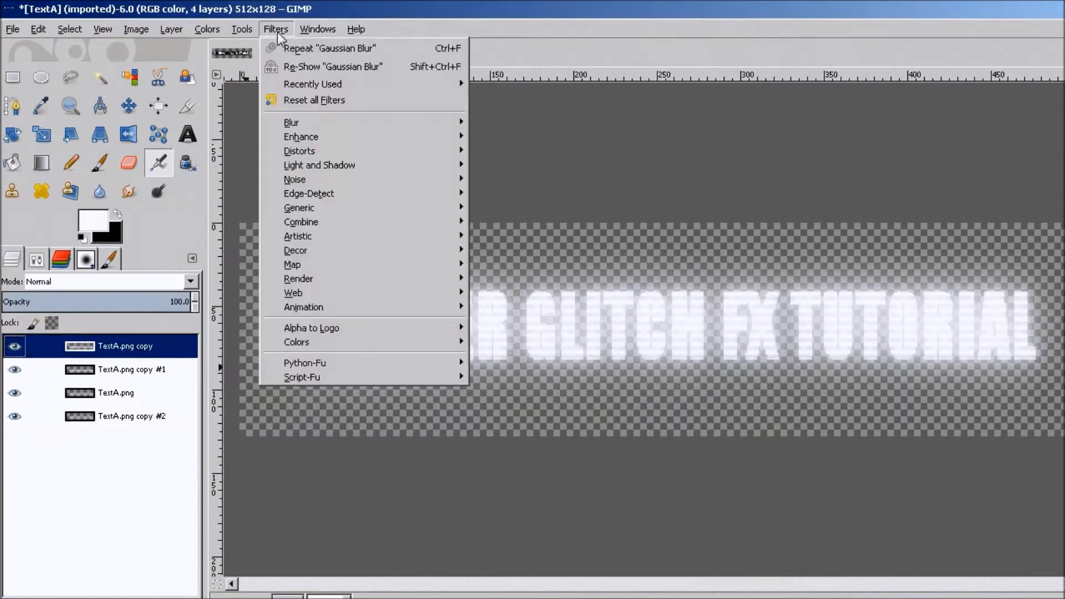
pyautogui.moveTo(308, 127)
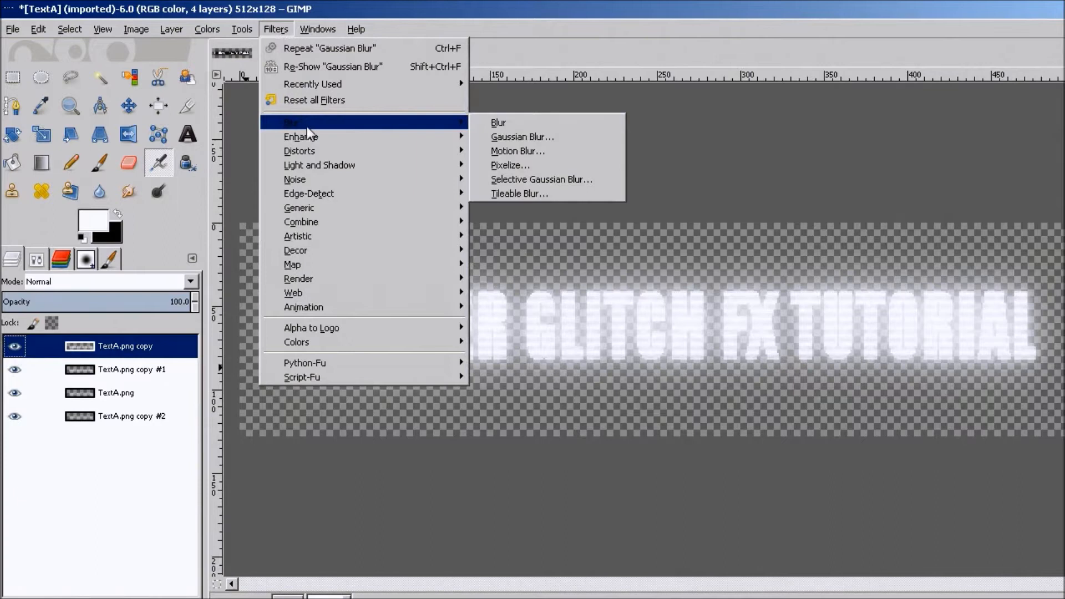
pyautogui.click(522, 136)
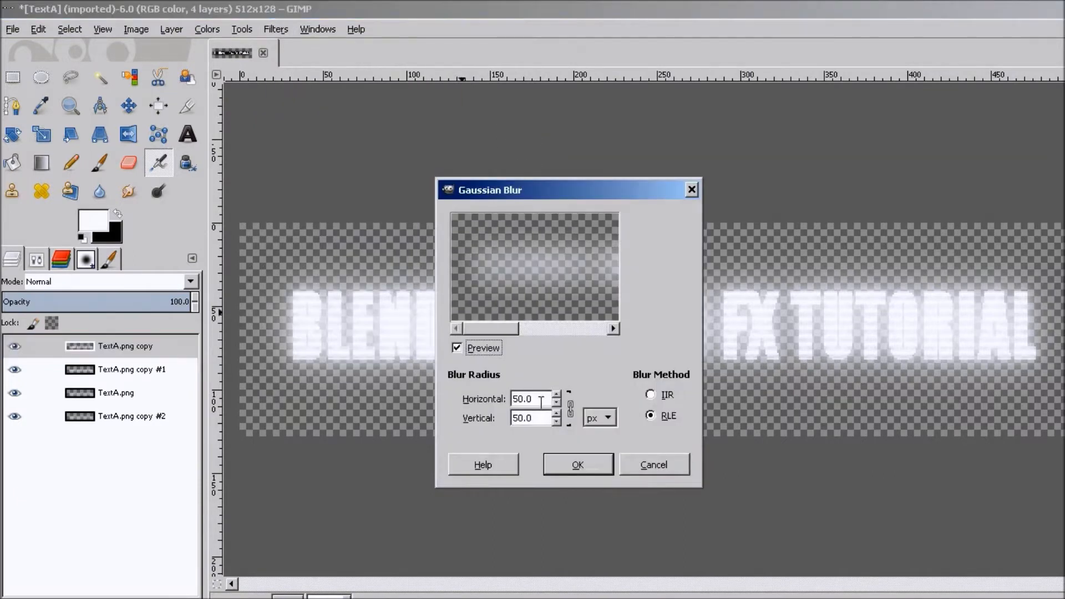
pyautogui.moveTo(541, 400); pyautogui.dragTo(491, 420)
pyautogui.write('1')
pyautogui.click(535, 416)
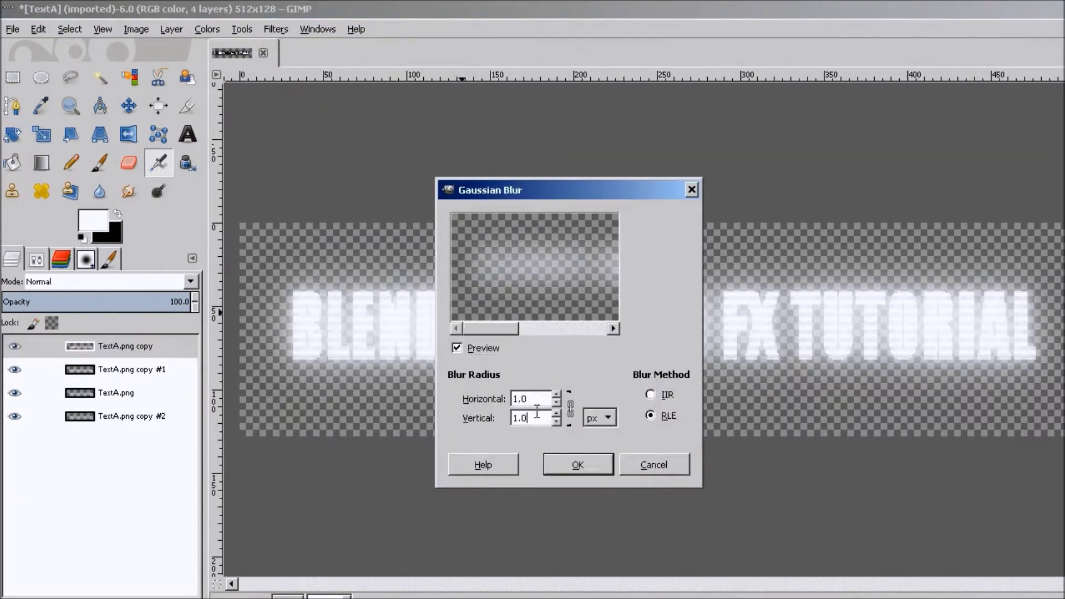
pyautogui.click(565, 460)
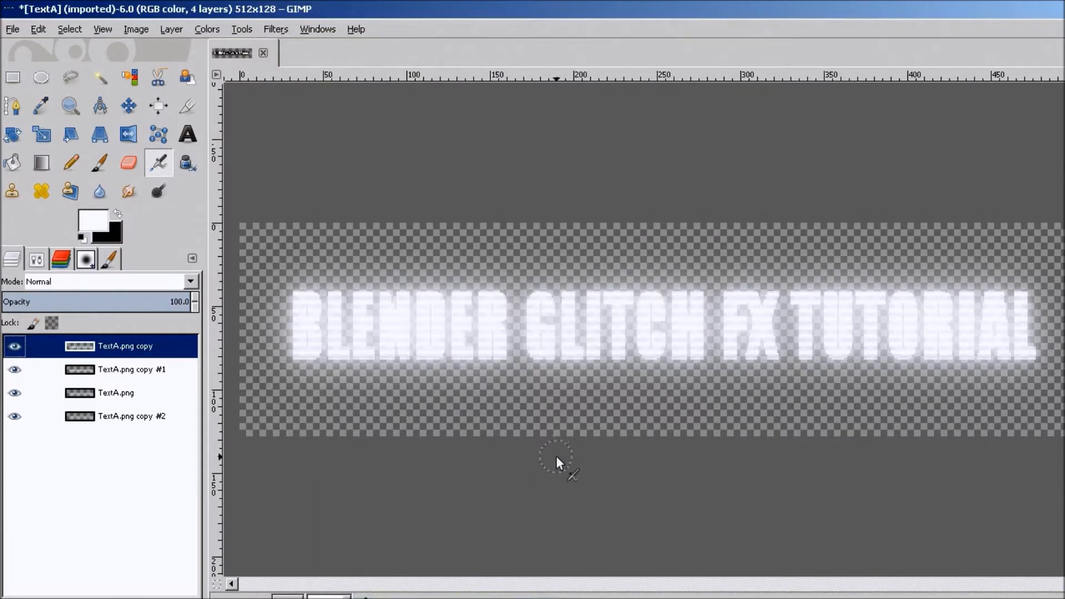
# Hide the TextA.png copy #2 layer and delete it.
pyautogui.keyDown('ctrl'); pyautogui.scroll(4, 590, 320); pyautogui.keyUp('ctrl')
pyautogui.keyDown('ctrl'); pyautogui.scroll(-3, 591, 320); pyautogui.keyUp('ctrl')
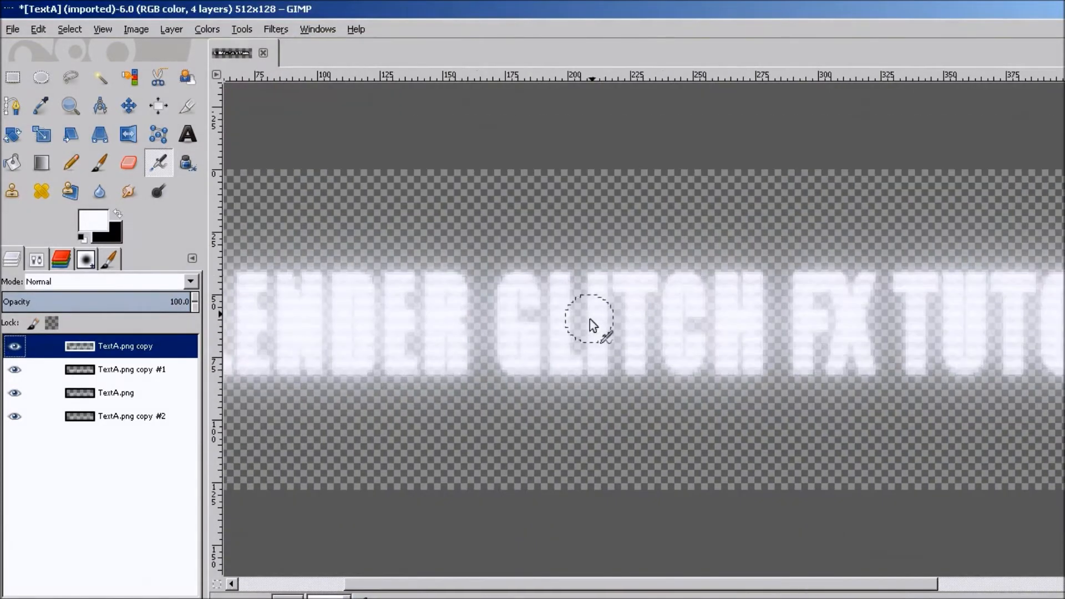
pyautogui.click(117, 417)
pyautogui.click(15, 415)
pyautogui.click(14, 413)
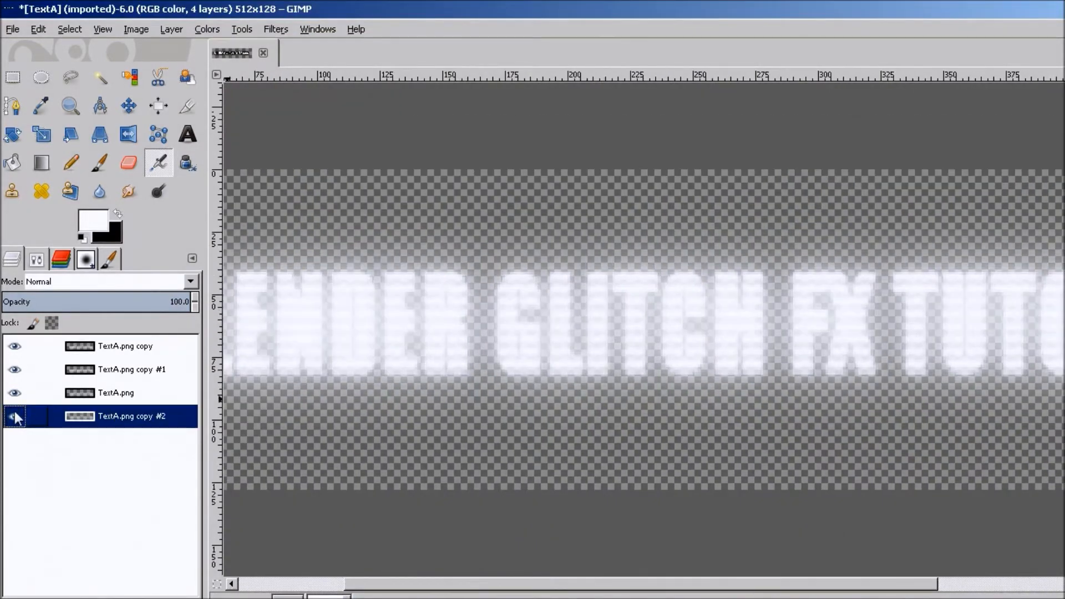
pyautogui.click(15, 413)
pyautogui.rightClick(141, 422)
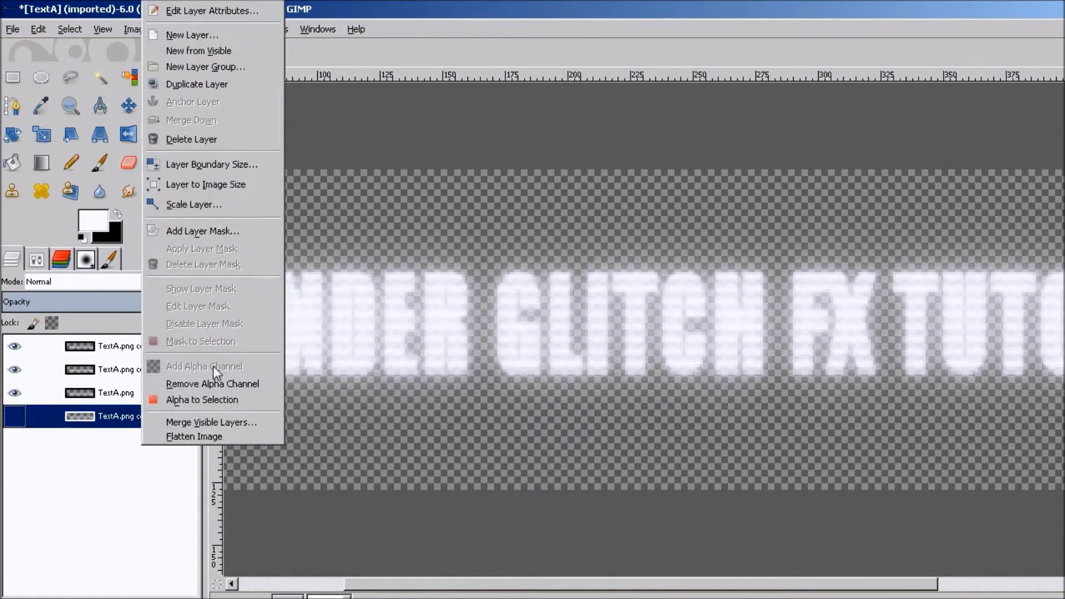
pyautogui.click(199, 142)
# Merge the visible layers into a single layer.
pyautogui.rightClick(132, 397)
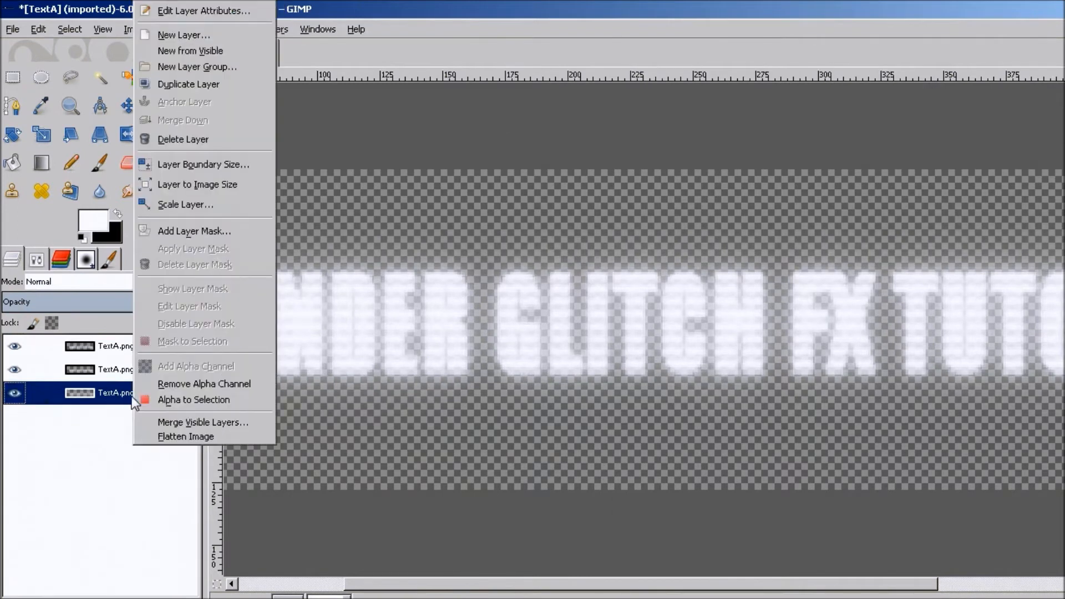
pyautogui.click(202, 419)
pyautogui.click(207, 531)
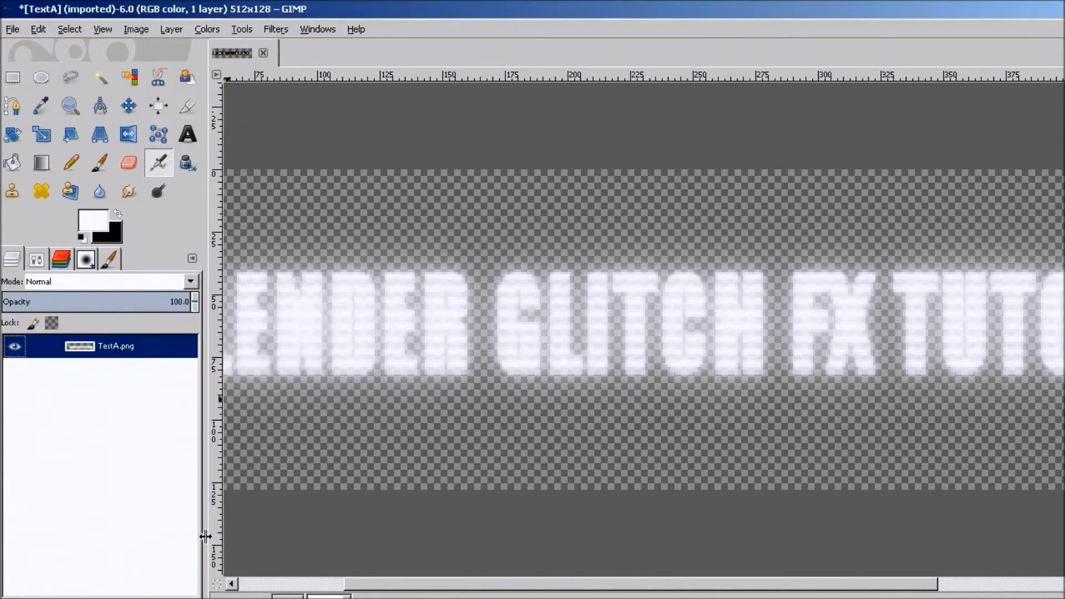
pyautogui.press('1')
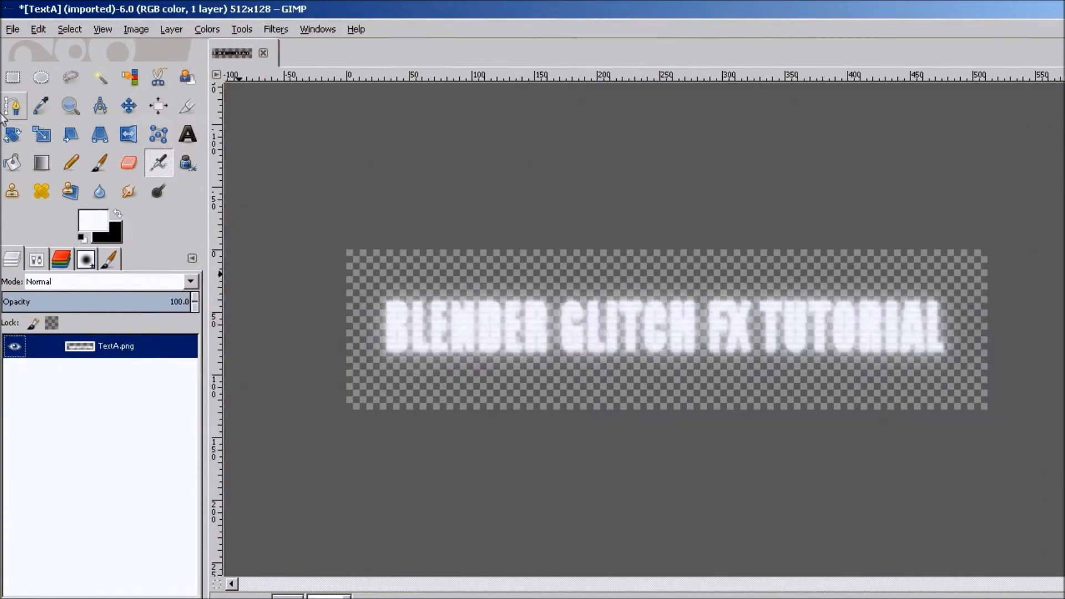
# Export the image as TextAFX.png in the GlitchTutorial folder.
pyautogui.click(132, 31)
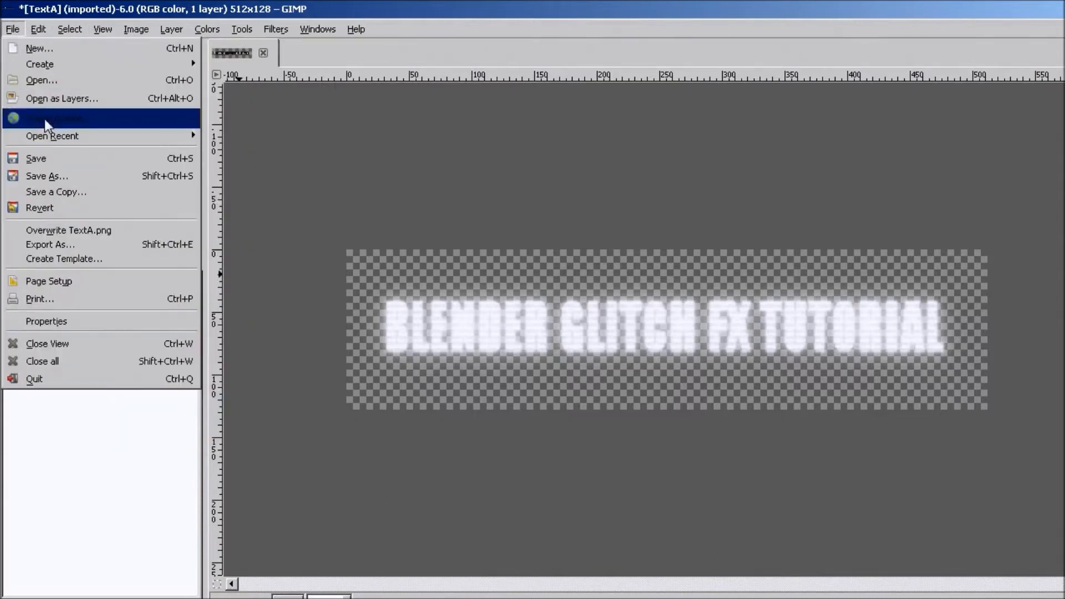
pyautogui.click(91, 242)
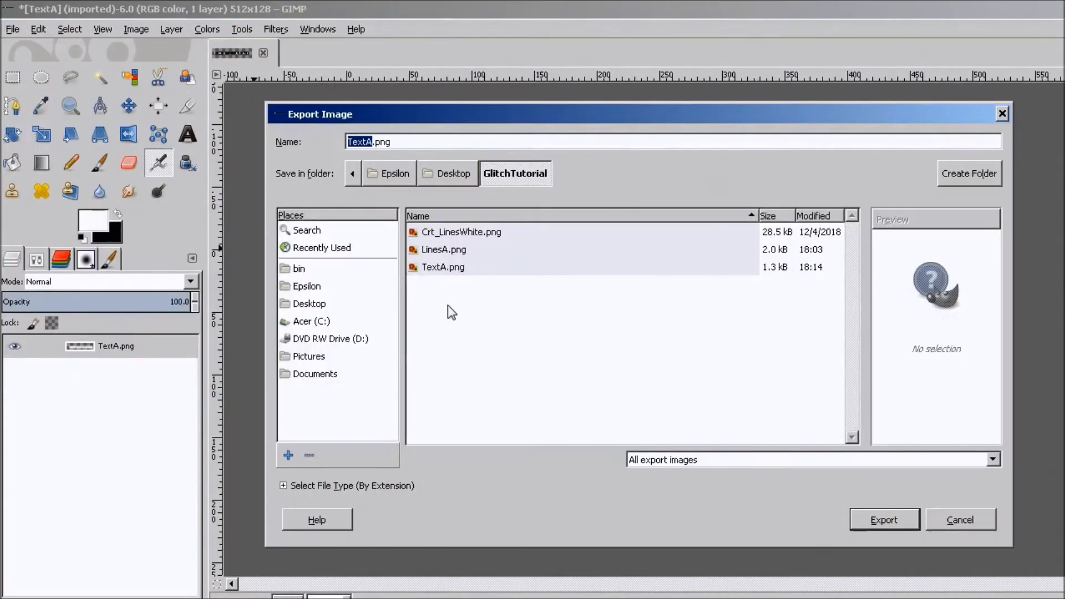
pyautogui.click(372, 142)
pyautogui.write('F')
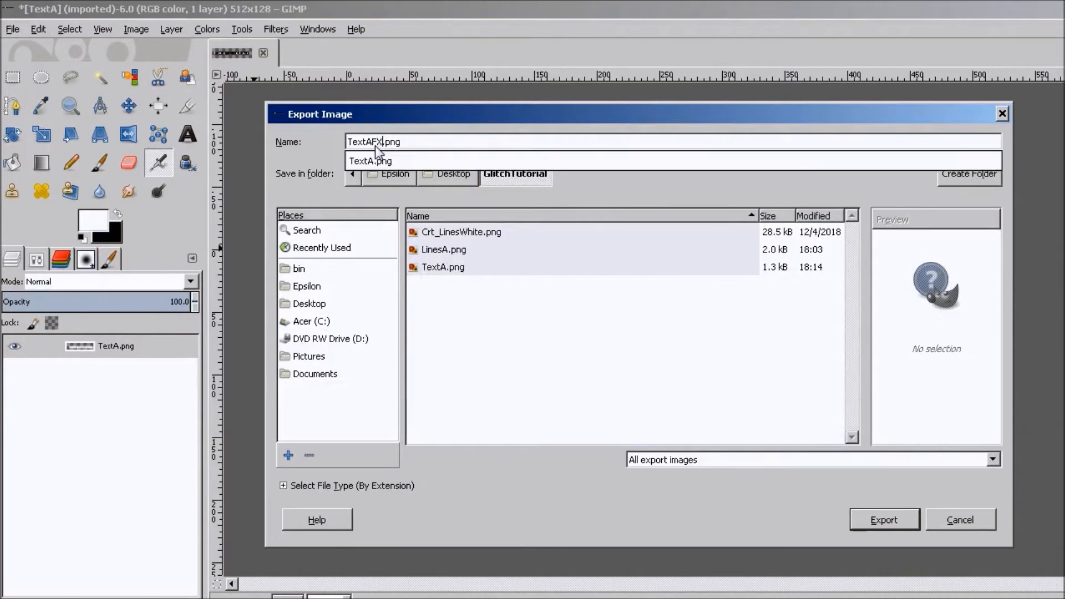
pyautogui.write('X')
pyautogui.press('Return')
pyautogui.press('Return')
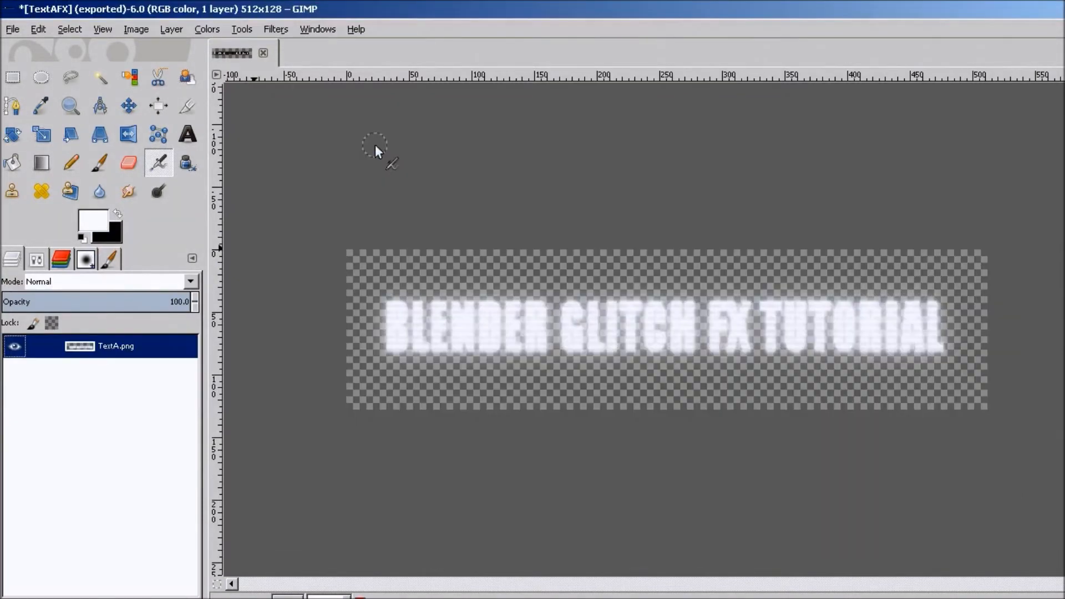
# Close the image, discarding unsaved changes.
pyautogui.click(263, 53)
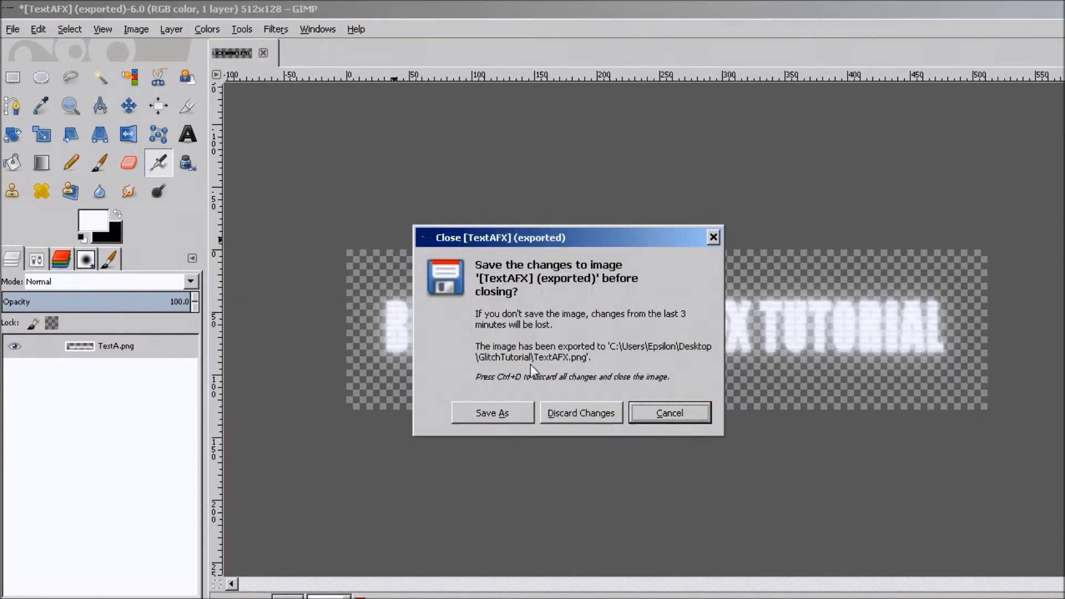
pyautogui.click(575, 413)
pyautogui.click(944, 357)
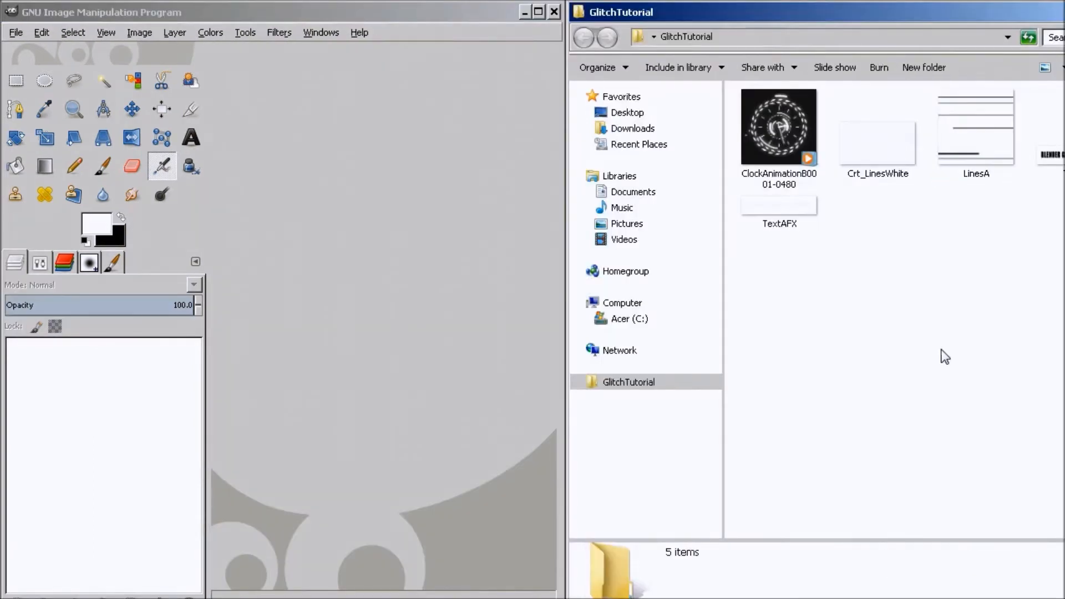
# Open LinesA.png from the GlitchTutorial folder and apply a Gaussian Blur with a 5 px radius.
pyautogui.moveTo(973, 148); pyautogui.dragTo(324, 304)
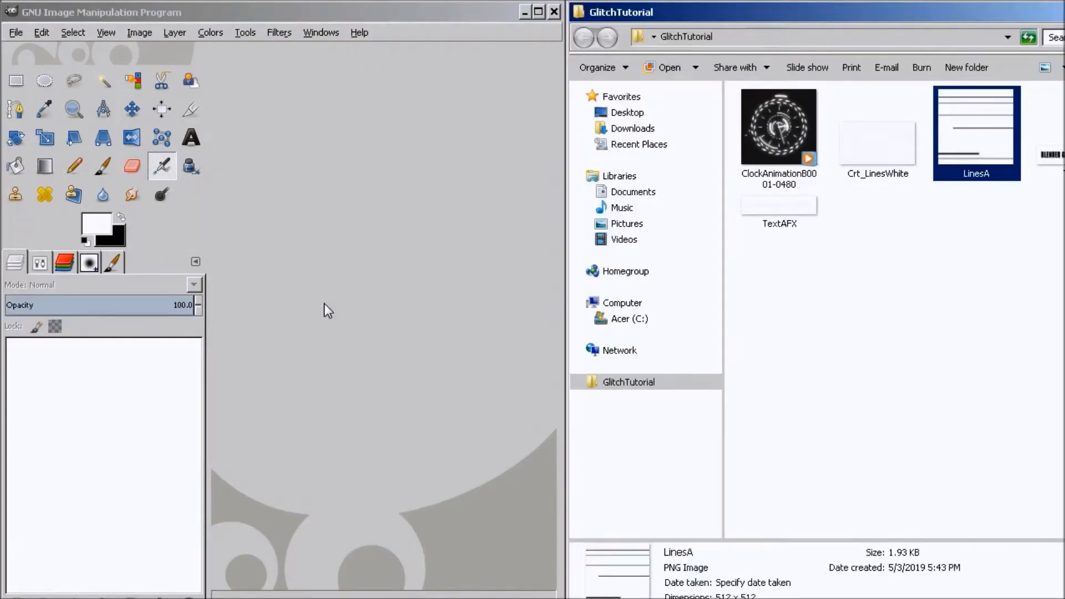
pyautogui.click(282, 32)
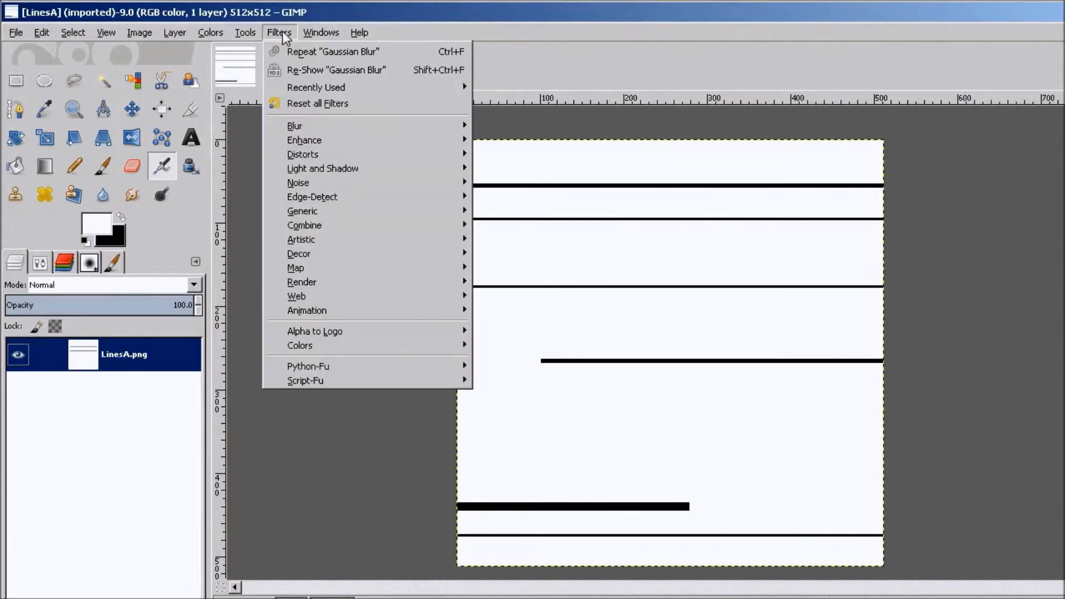
pyautogui.moveTo(389, 126)
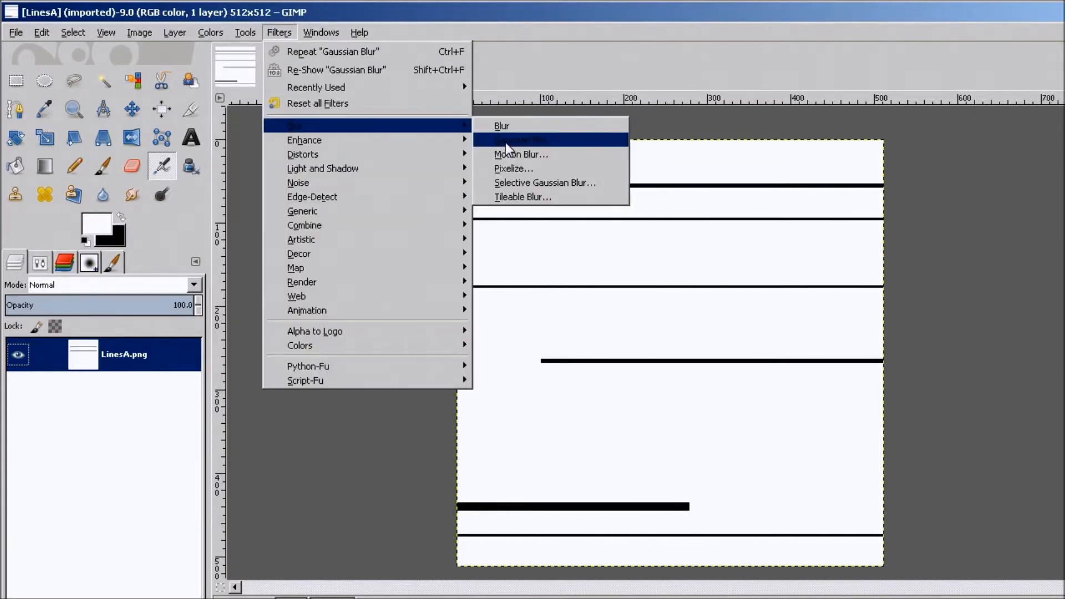
pyautogui.click(507, 144)
pyautogui.moveTo(540, 432); pyautogui.dragTo(515, 431)
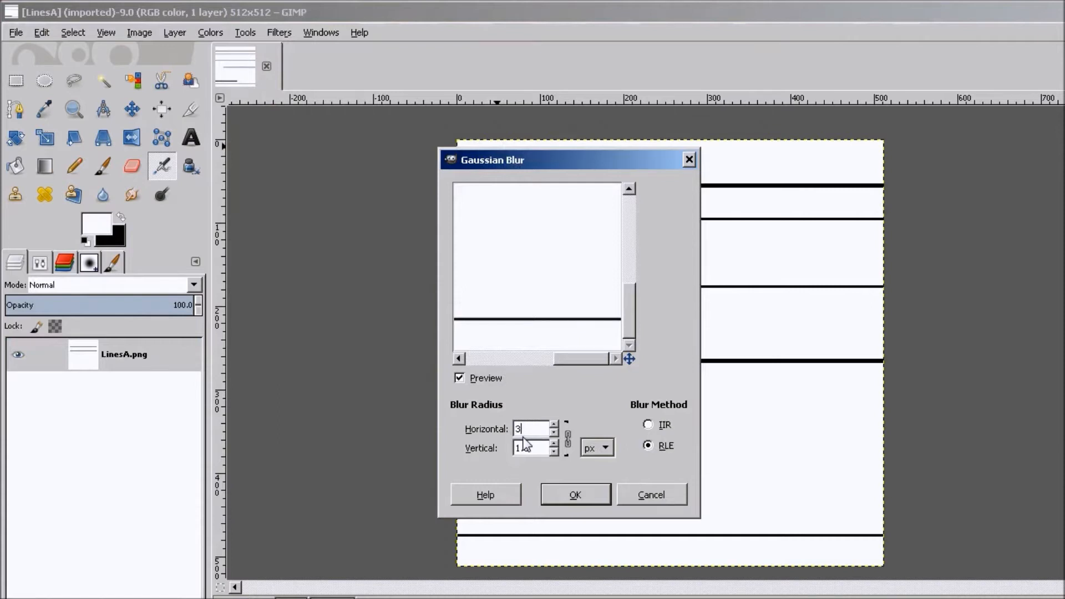
pyautogui.write('5')
pyautogui.press('Tab')
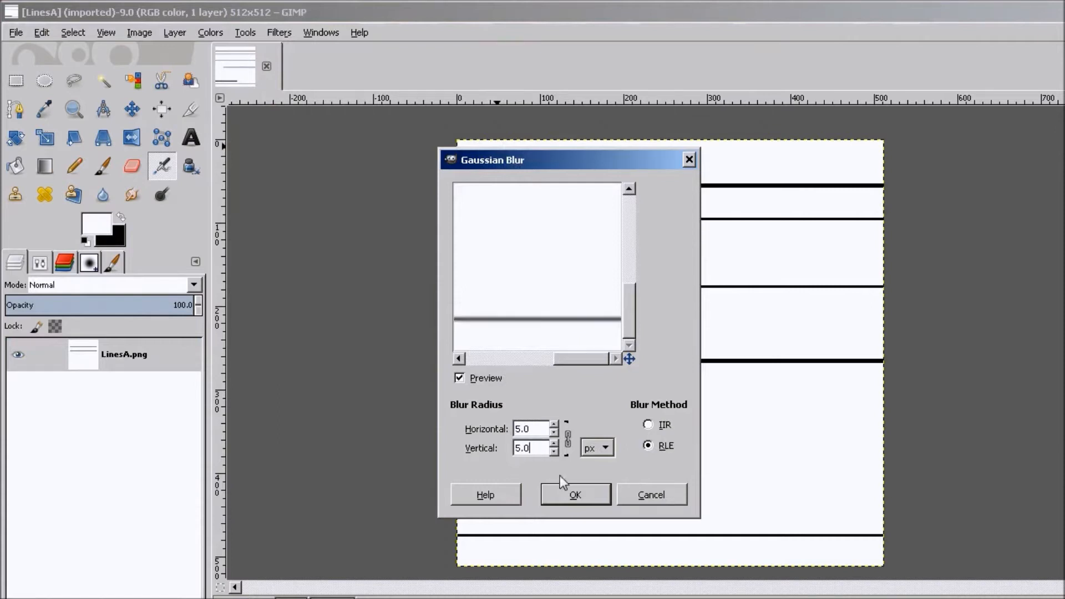
pyautogui.click(575, 495)
pyautogui.keyDown('ctrl'); pyautogui.scroll(2, 502, 387); pyautogui.keyUp('ctrl')
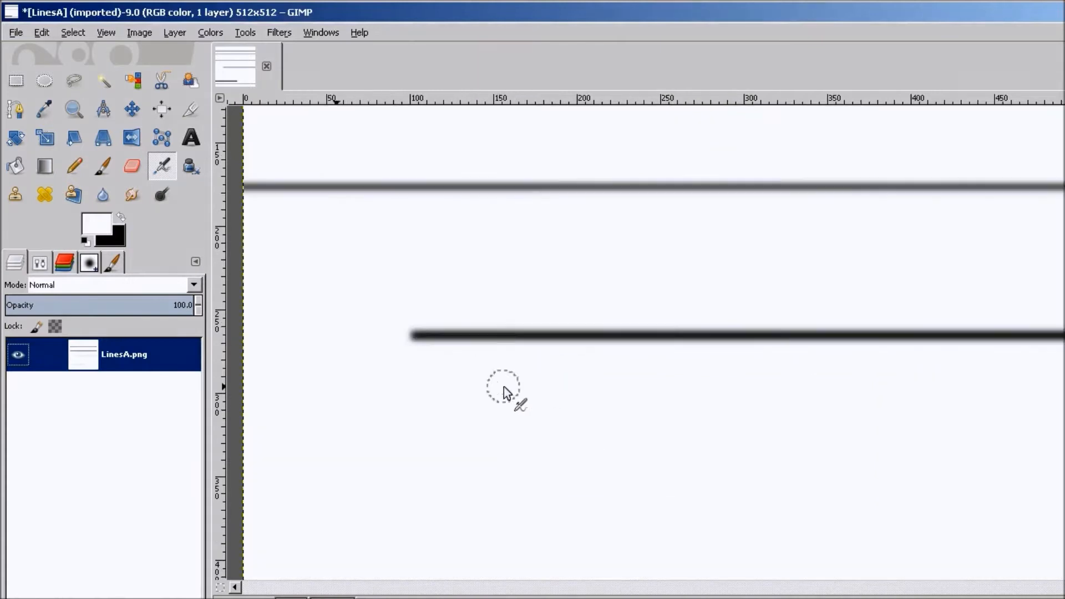
pyautogui.keyDown('ctrl'); pyautogui.scroll(-3, 452, 349); pyautogui.keyUp('ctrl')
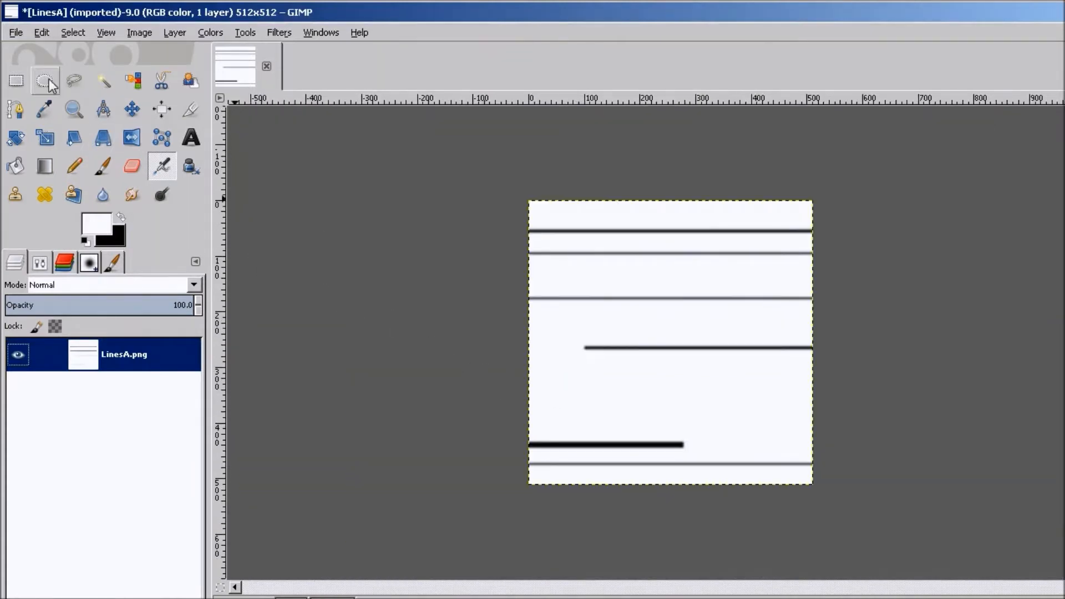
# Overwrite LinesA.png with the blurred image.
pyautogui.click(16, 33)
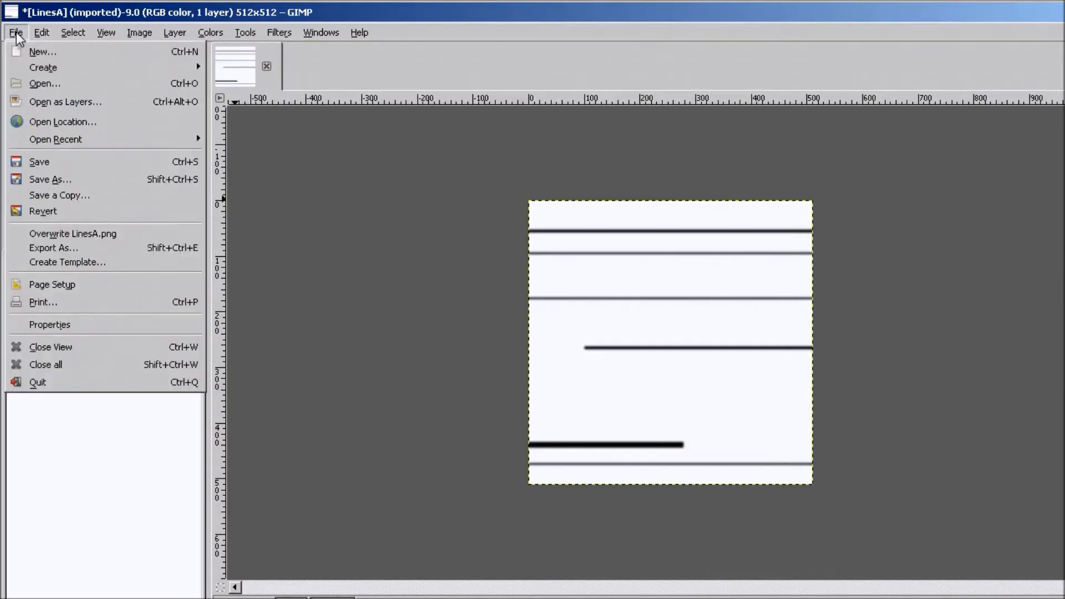
pyautogui.click(91, 230)
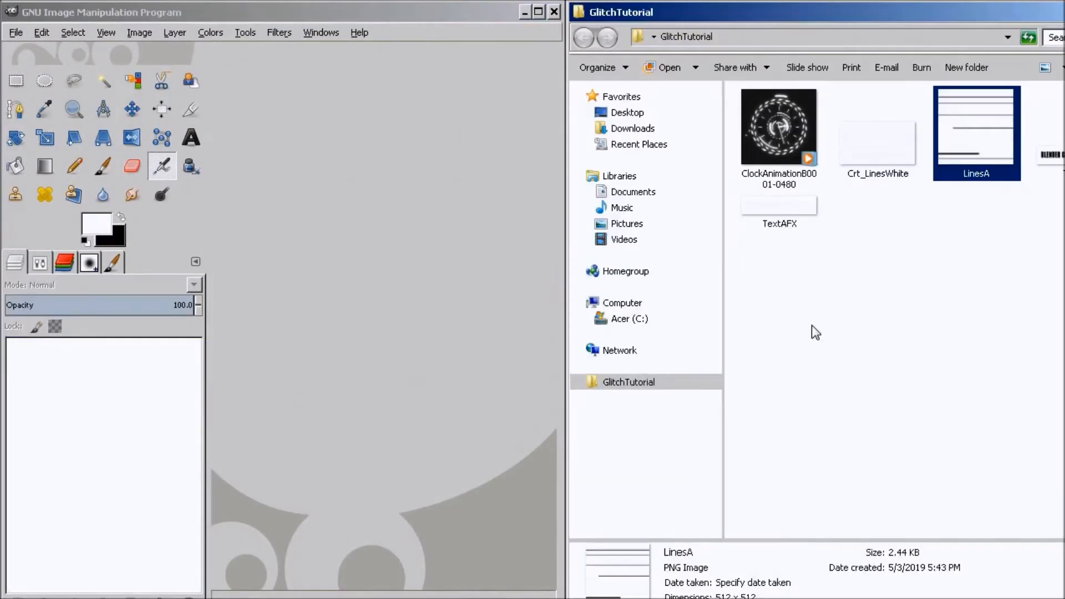
pyautogui.click(777, 137)
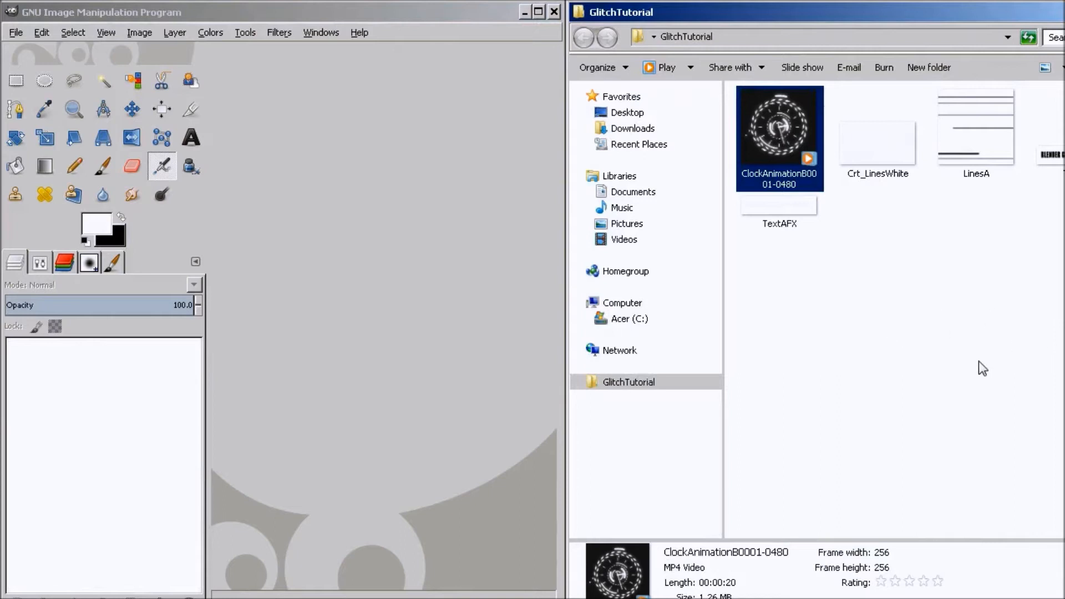
pyautogui.doubleClick(788, 128)
pyautogui.doubleClick(477, 135)
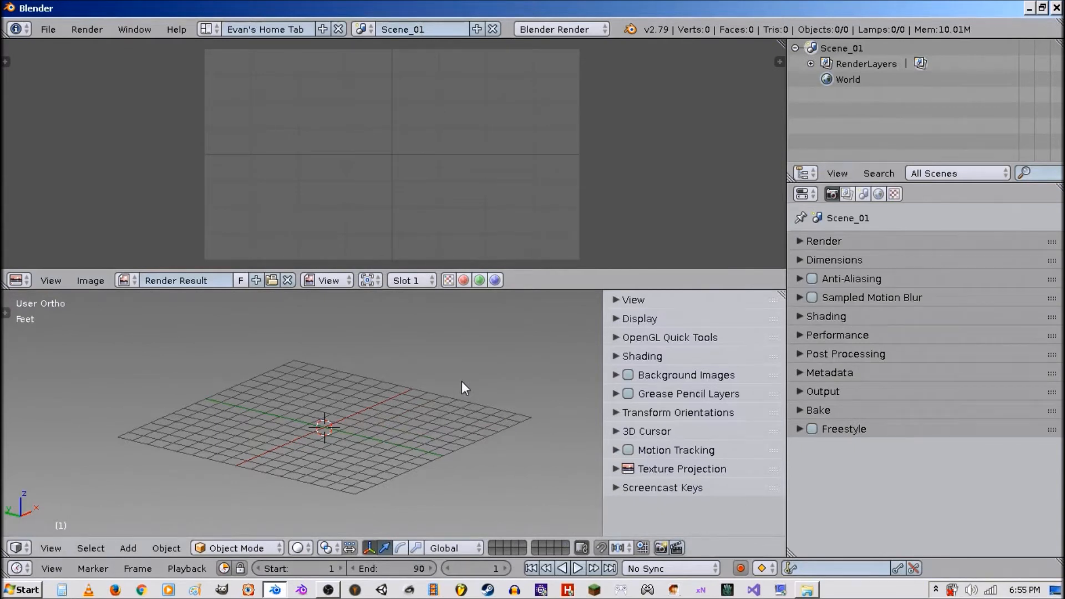
# Add a plane mesh and scale it up.
pyautogui.hotkey('shift', 'a')
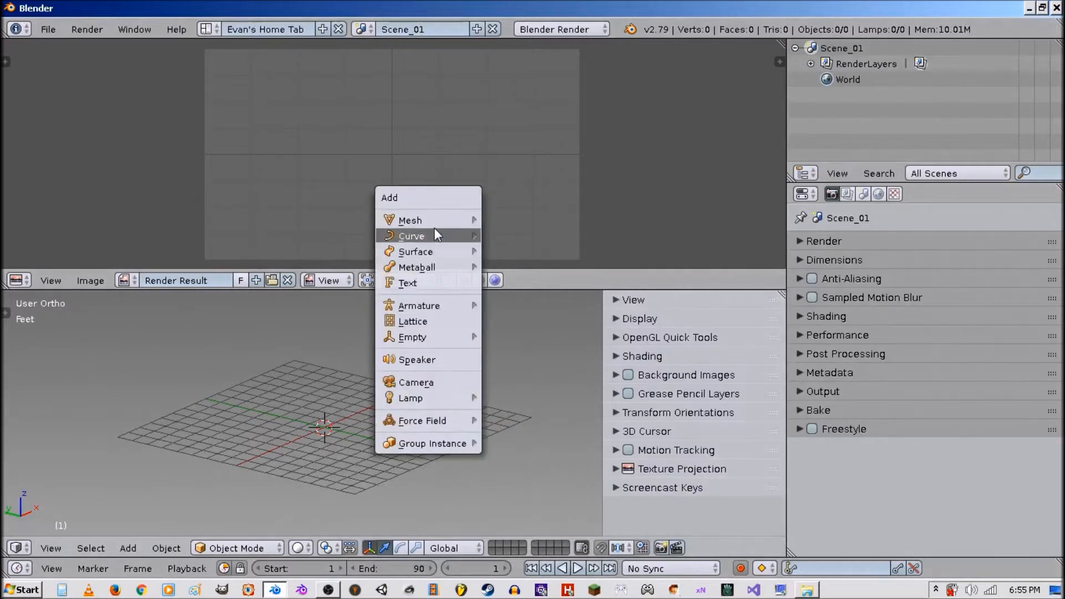
pyautogui.moveTo(455, 221)
pyautogui.click(508, 222)
pyautogui.press('s')
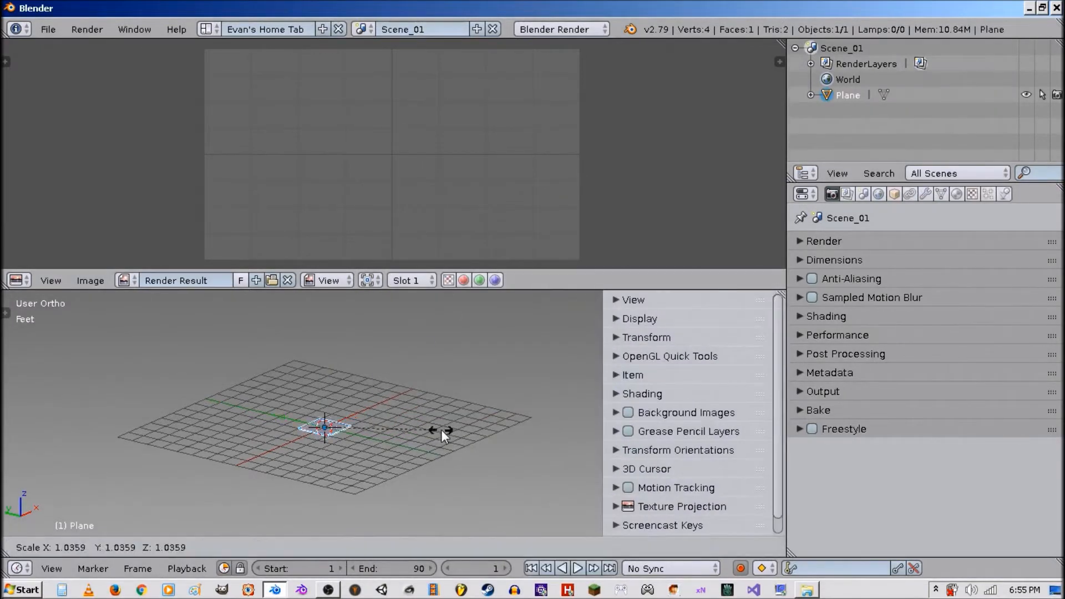
pyautogui.click(591, 512)
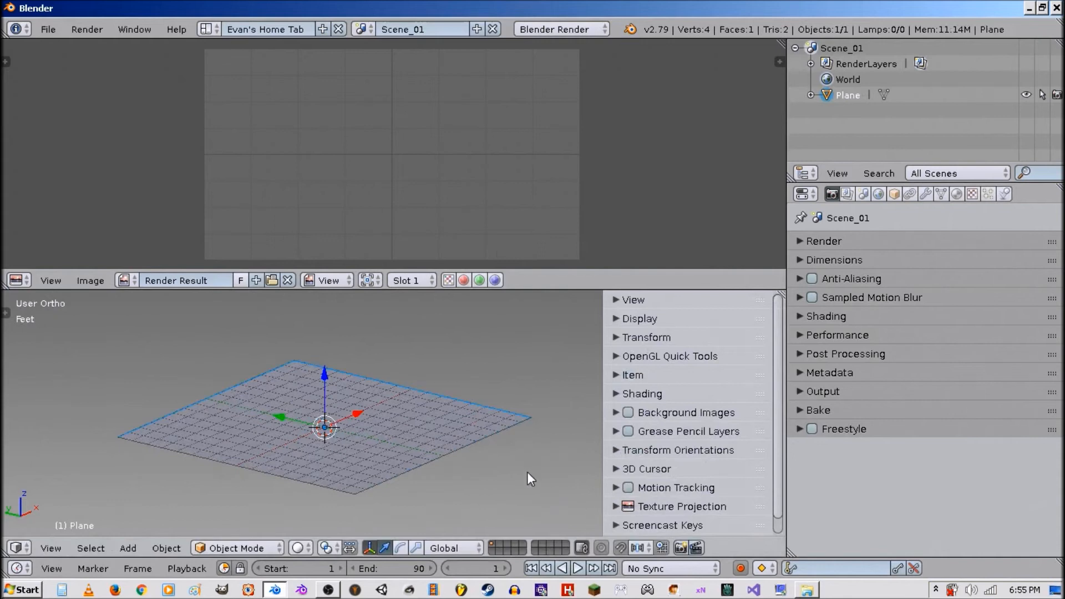
# Apply the plane's scale.
pyautogui.hotkey('ctrl', 'a')
pyautogui.click(491, 420)
pyautogui.scroll(-1, 697, 488)
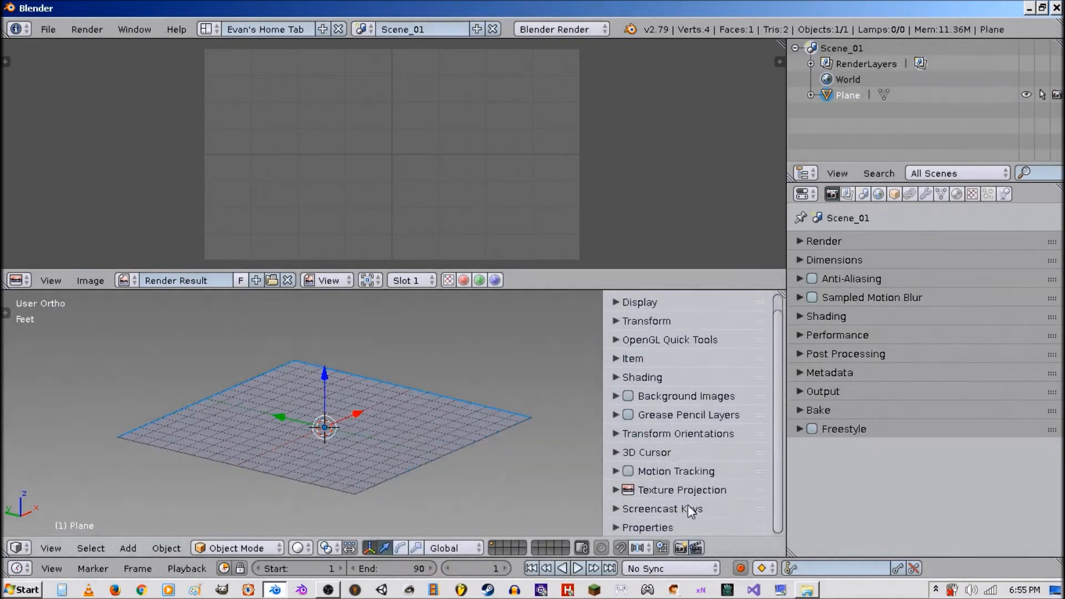
pyautogui.click(689, 509)
pyautogui.click(694, 530)
# Unwrap the plane's UVs in Edit Mode and return to Object Mode.
pyautogui.press('Tab')
pyautogui.click(489, 435)
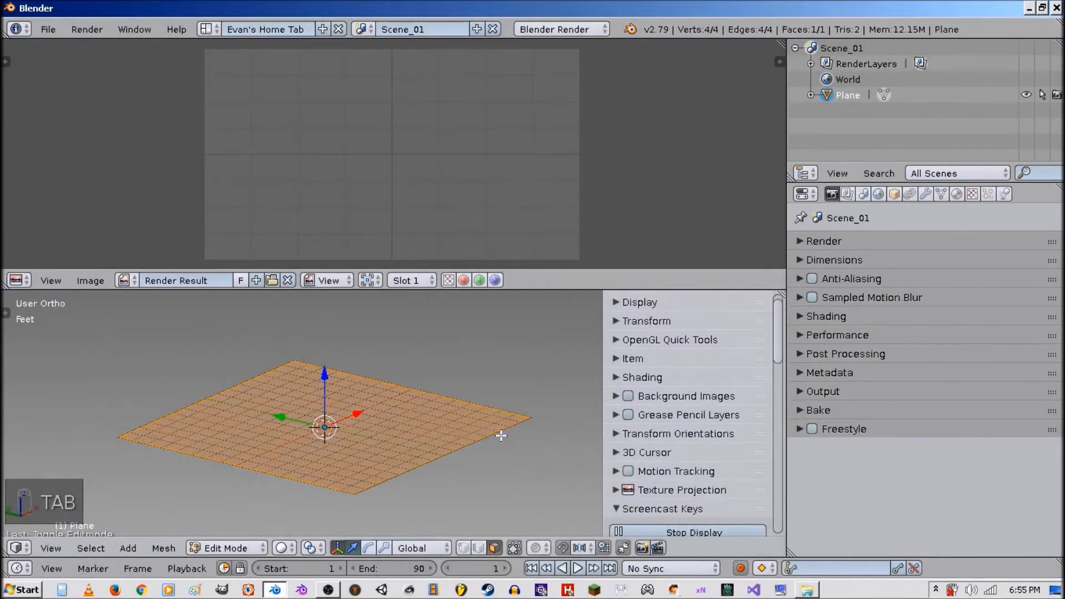
pyautogui.press('u')
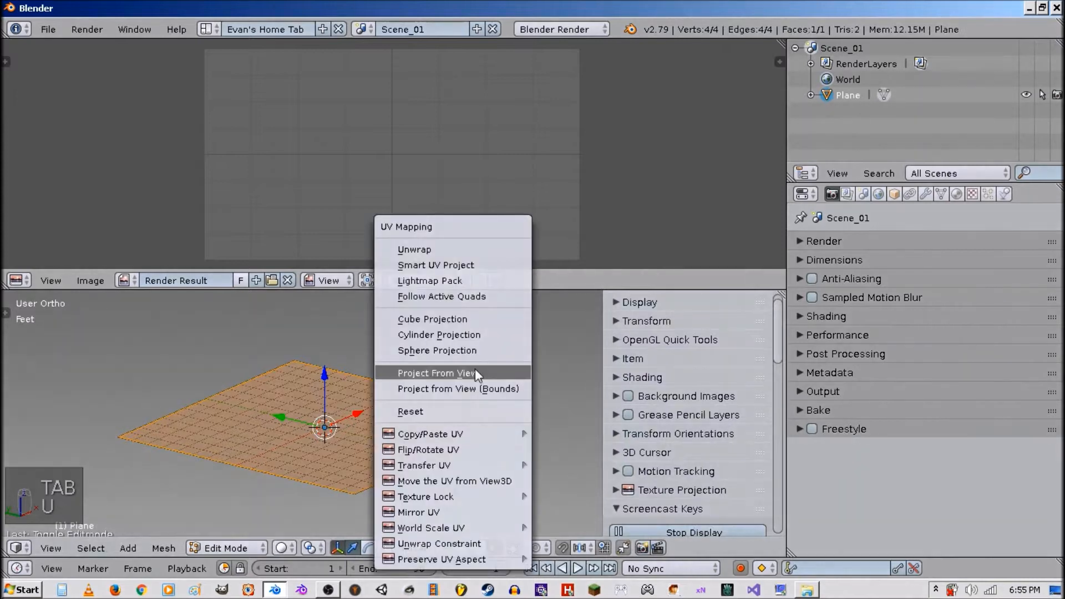
pyautogui.click(469, 245)
pyautogui.press('Tab')
pyautogui.click(298, 397)
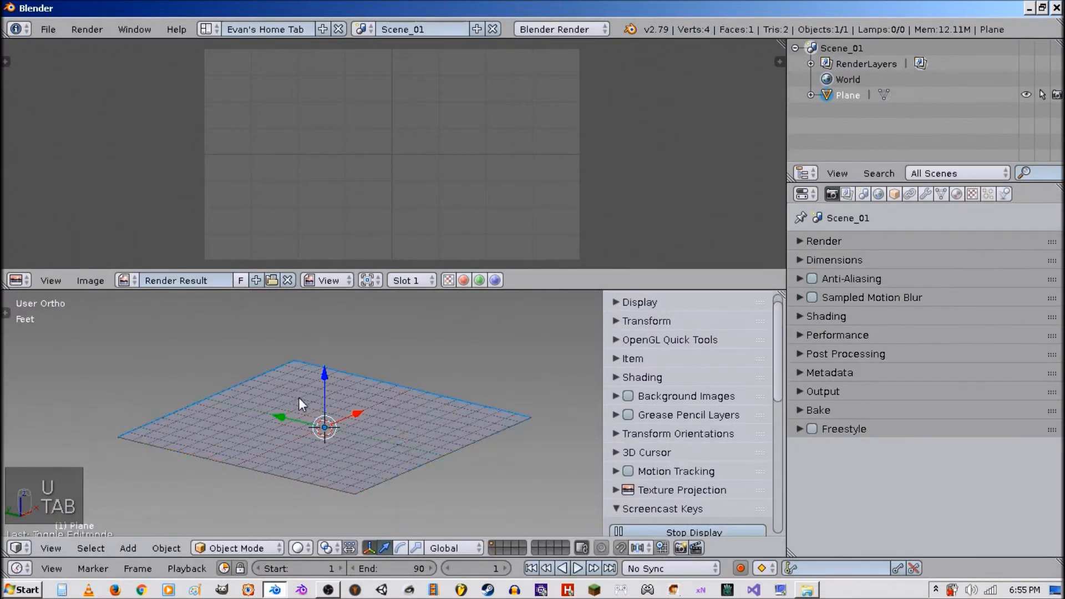
# Add a camera and raise it above the plane.
pyautogui.moveTo(299, 398); pyautogui.dragTo(397, 434, button='middle')
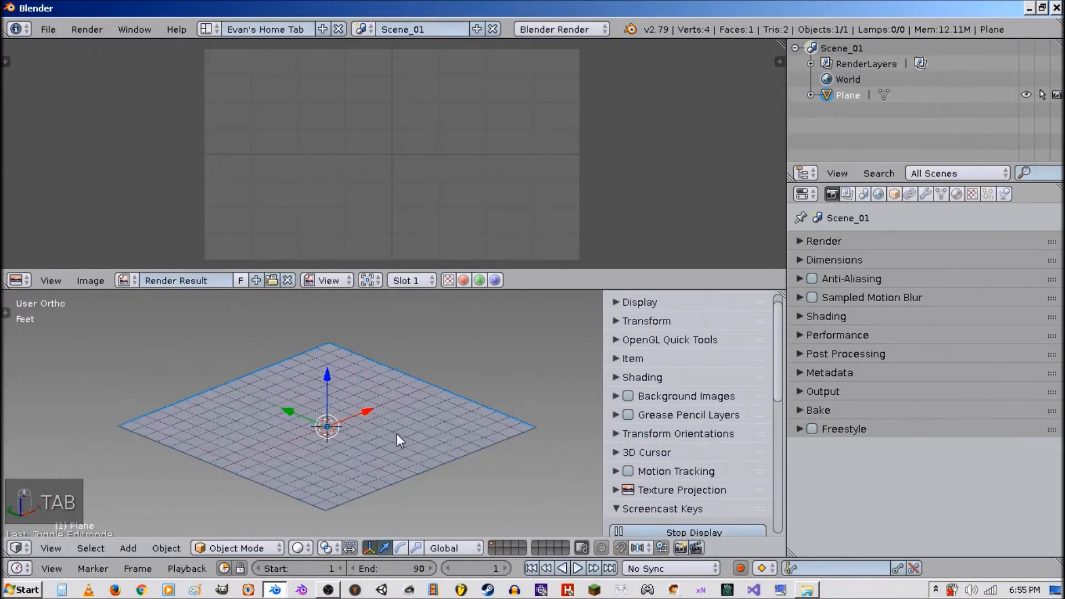
pyautogui.press('KP_7')
pyautogui.press('KP_5')
pyautogui.press('KP_5')
pyautogui.press('KP_5')
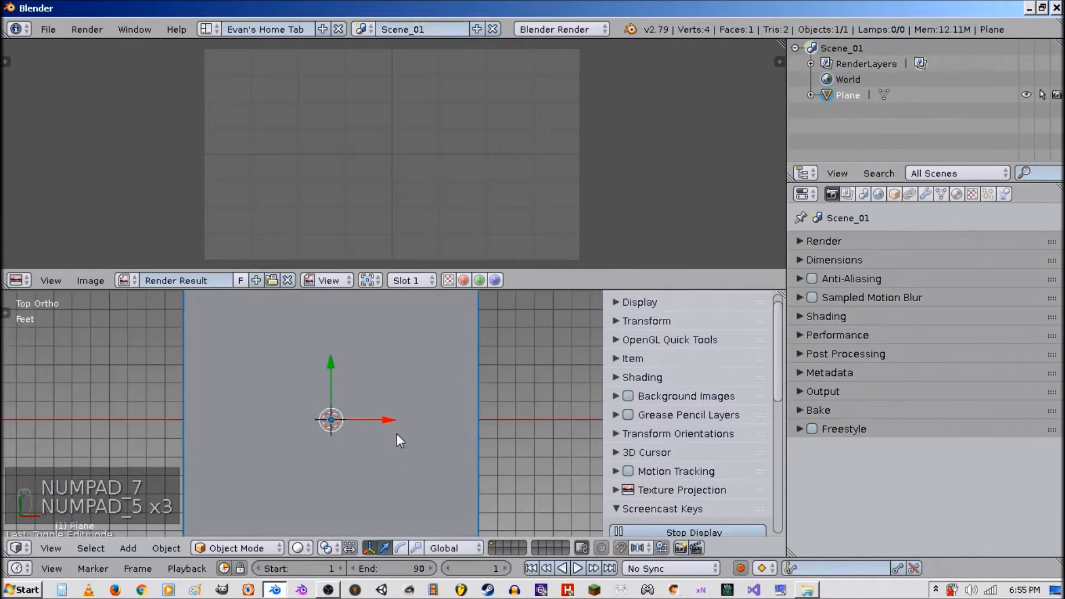
pyautogui.scroll(-2, 398, 434)
pyautogui.keyDown('shift'); pyautogui.moveTo(397, 434); pyautogui.dragTo(389, 433, button='middle'); pyautogui.keyUp('shift')
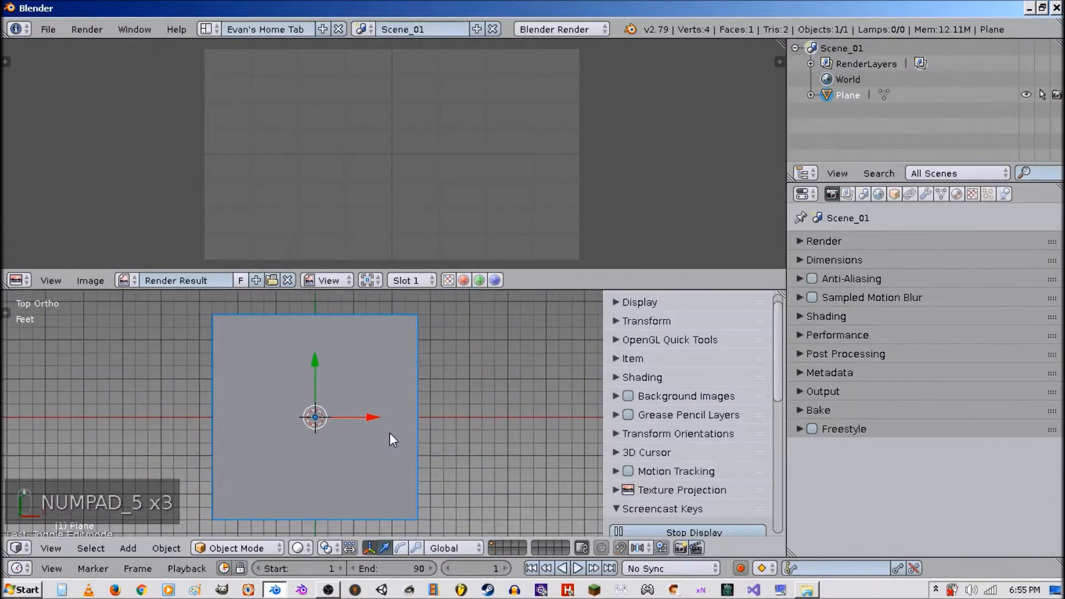
pyautogui.hotkey('shift', 'a')
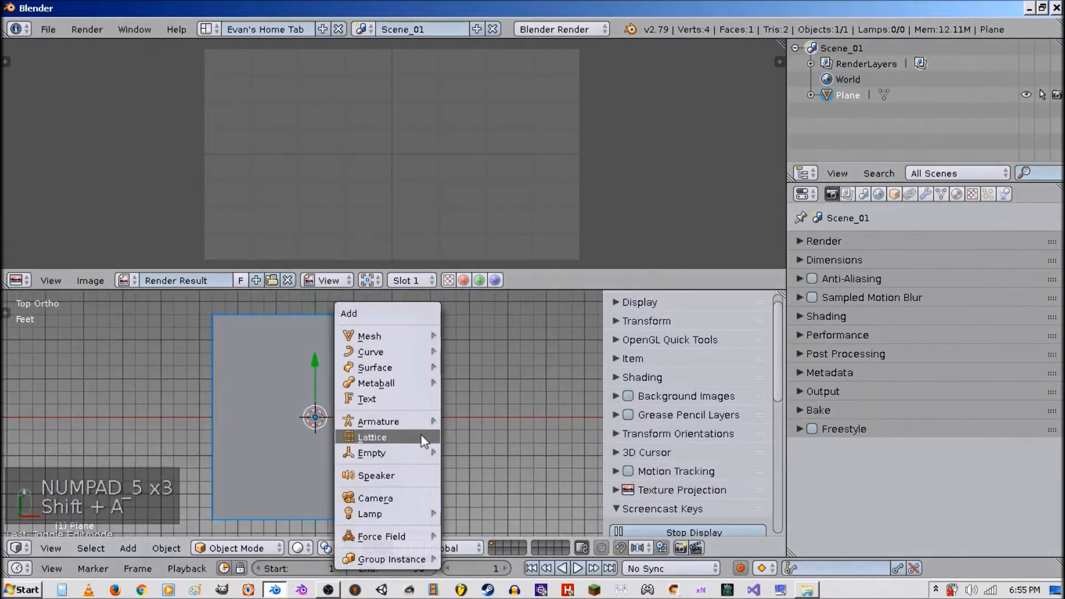
pyautogui.click(421, 495)
pyautogui.moveTo(421, 495); pyautogui.dragTo(318, 383, button='middle')
pyautogui.moveTo(317, 383); pyautogui.dragTo(326, 325)
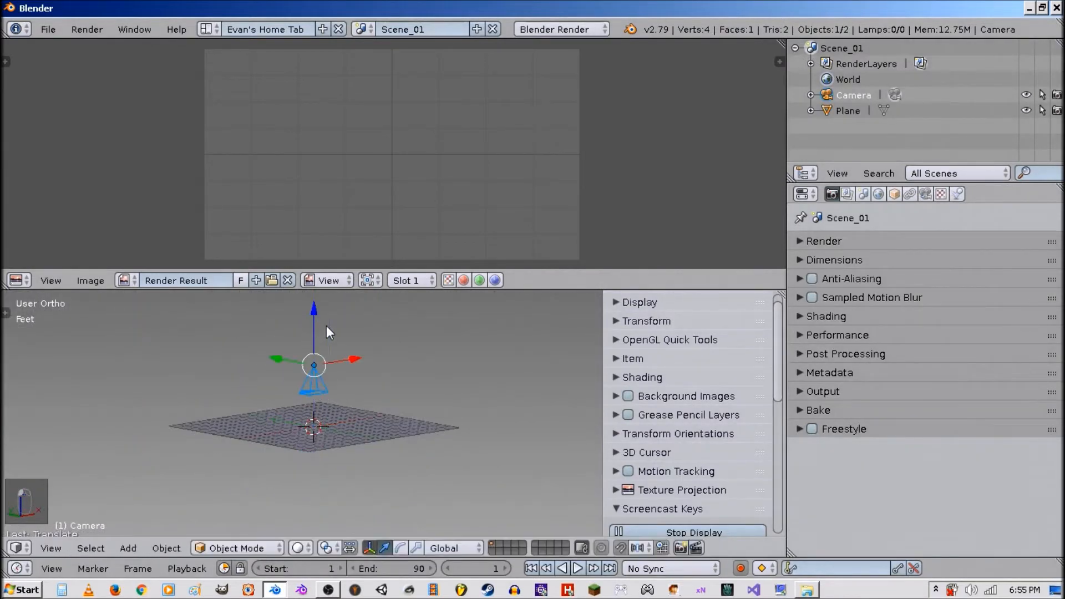
# Set the render resolution to 512 x 512 px.
pyautogui.click(831, 240)
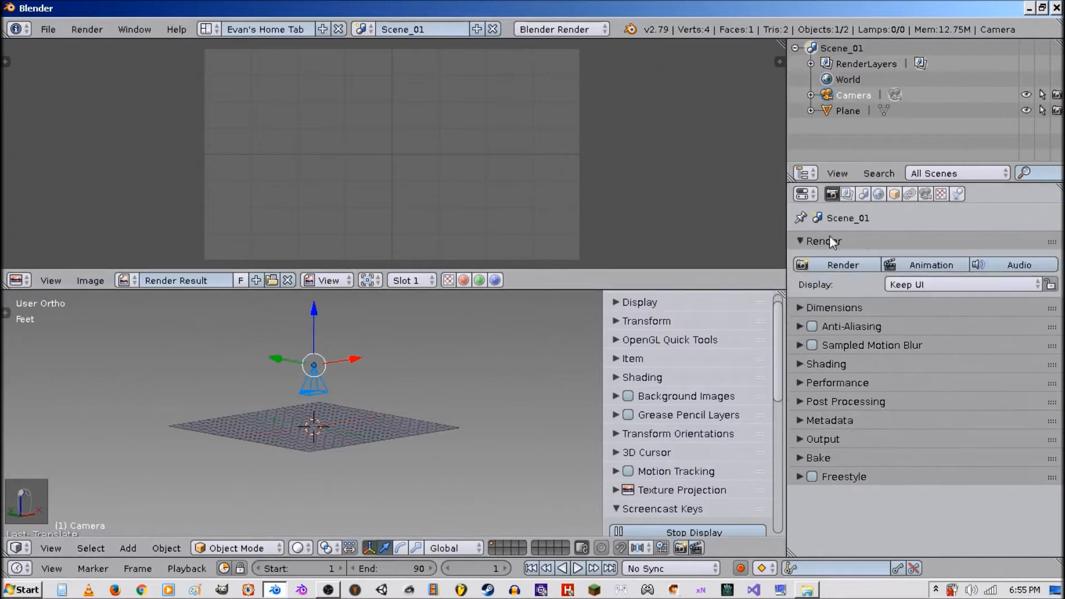
pyautogui.click(843, 309)
pyautogui.doubleClick(858, 368)
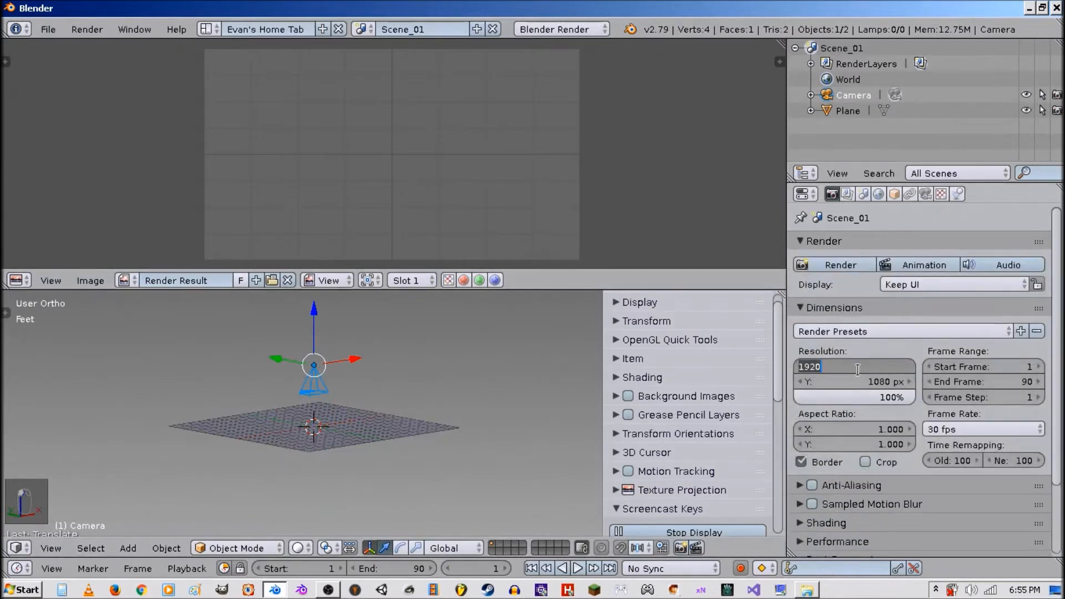
pyautogui.write('512')
pyautogui.press('Return')
pyautogui.doubleClick(860, 382)
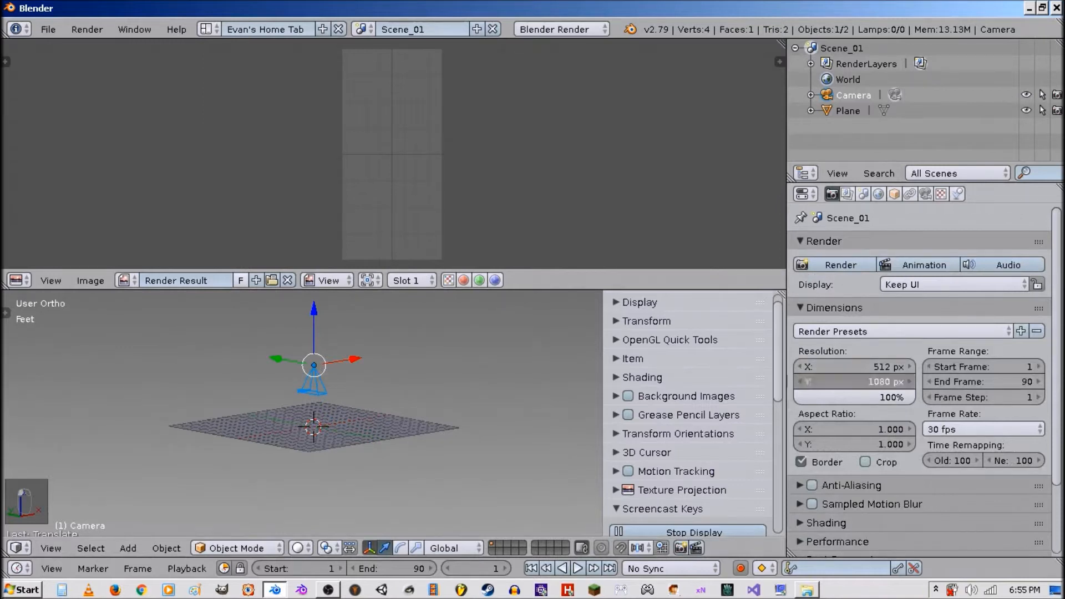
pyautogui.write('512')
pyautogui.press('Return')
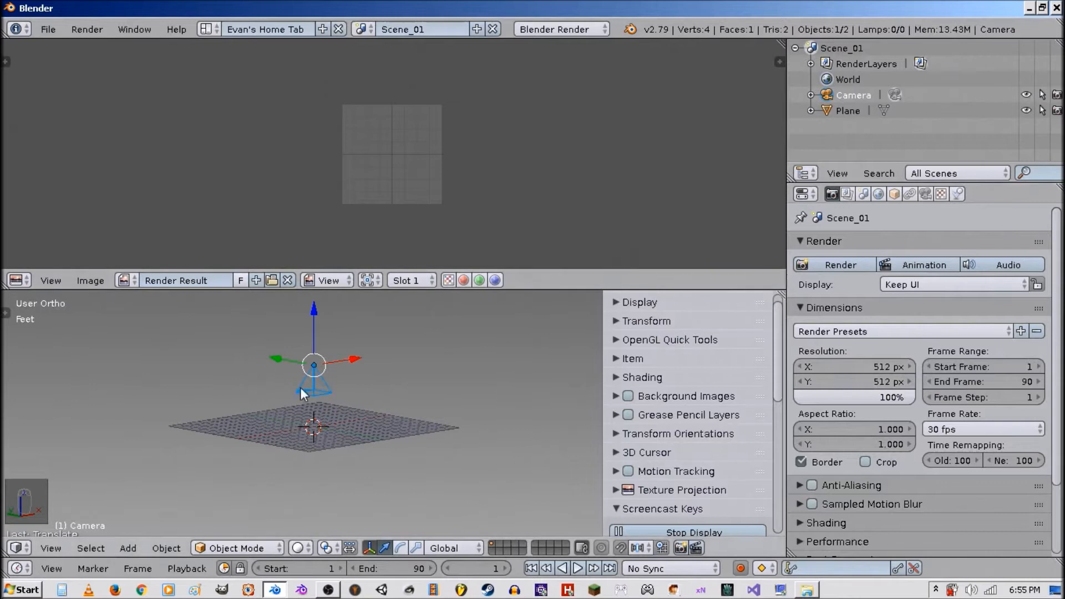
# Switch the camera to Orthographic and set its orthographic scale to 3.
pyautogui.moveTo(301, 387)
pyautogui.mouseDown(button='middle')
pyautogui.moveTo(308, 405)
pyautogui.moveTo(302, 388)
pyautogui.mouseUp(button='middle')
pyautogui.moveTo(313, 326); pyautogui.dragTo(383, 339)
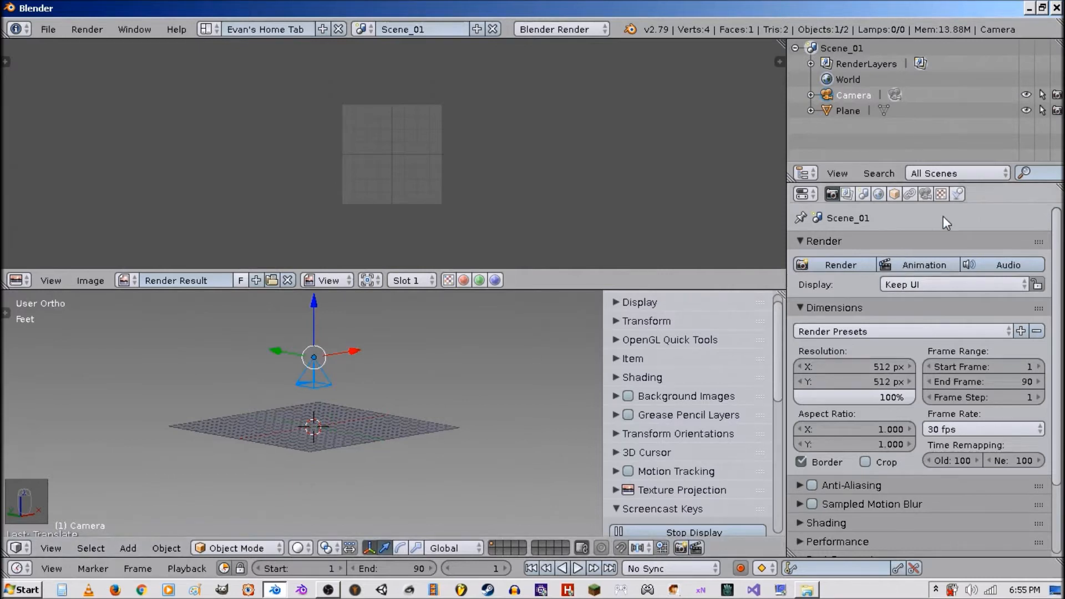
pyautogui.click(929, 196)
pyautogui.click(892, 270)
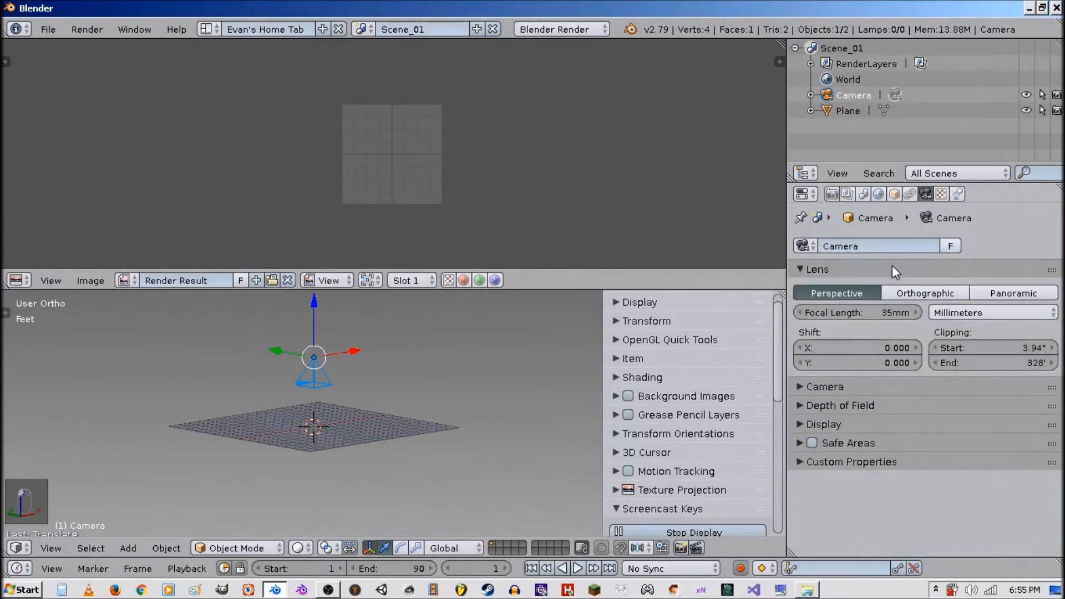
pyautogui.click(915, 292)
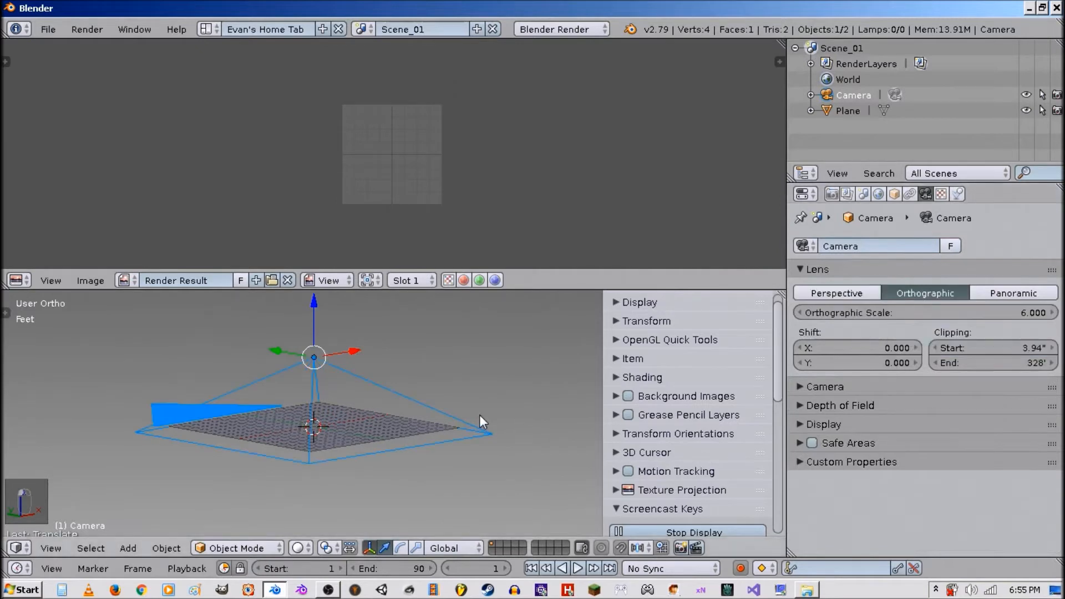
pyautogui.moveTo(873, 316)
pyautogui.mouseDown()
pyautogui.moveTo(835, 316)
pyautogui.moveTo(878, 311)
pyautogui.mouseUp()
# Look through the camera and fine-tune the orthographic scale to fit the plane.
pyautogui.press('KP_0')
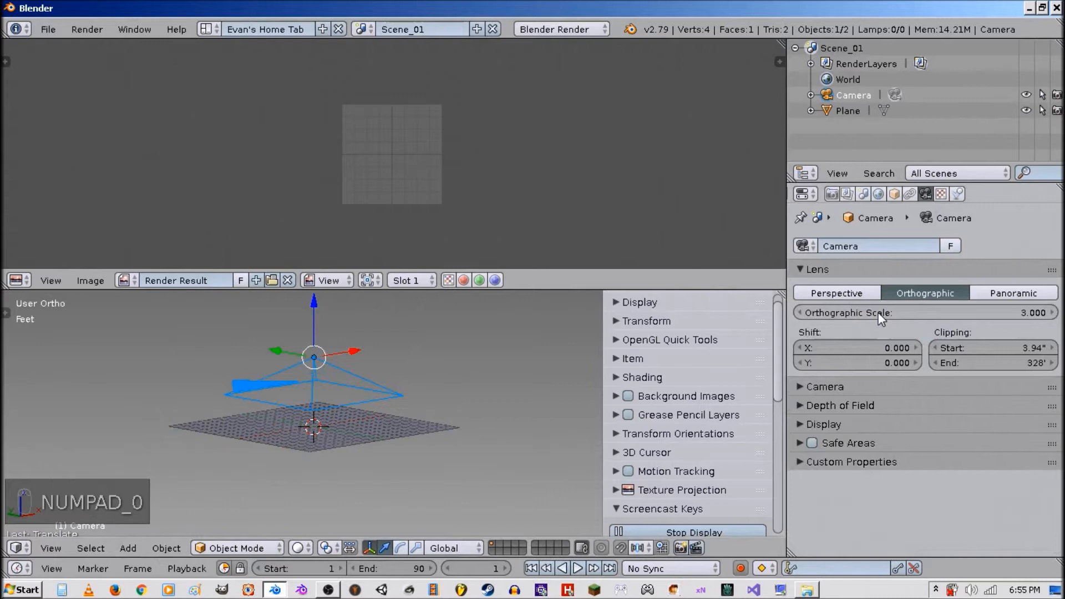
pyautogui.press('KP_0')
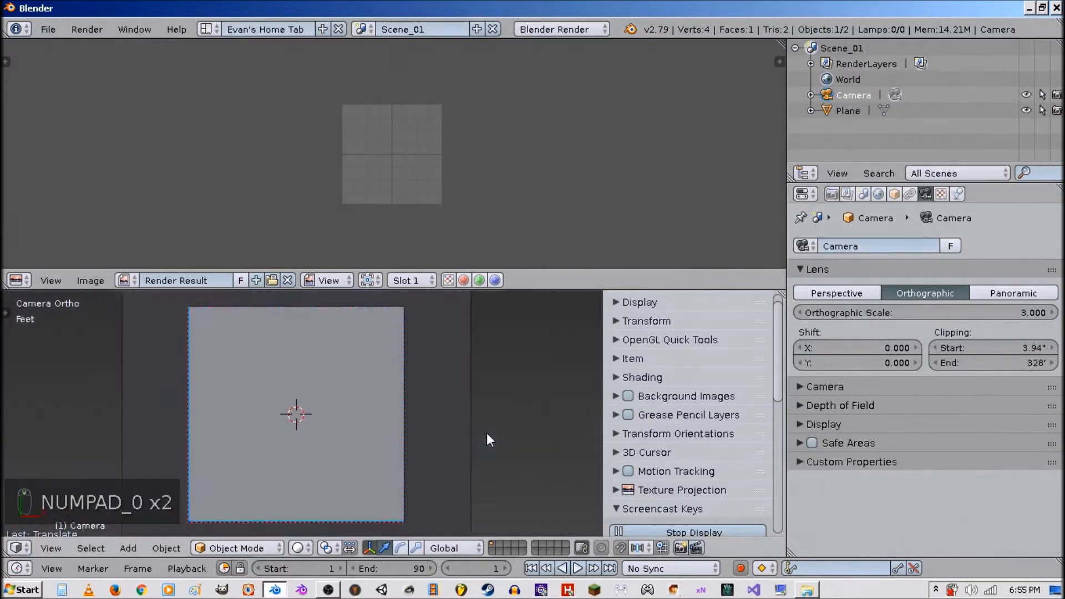
pyautogui.scroll(1, 333, 406)
pyautogui.scroll(-2, 391, 409)
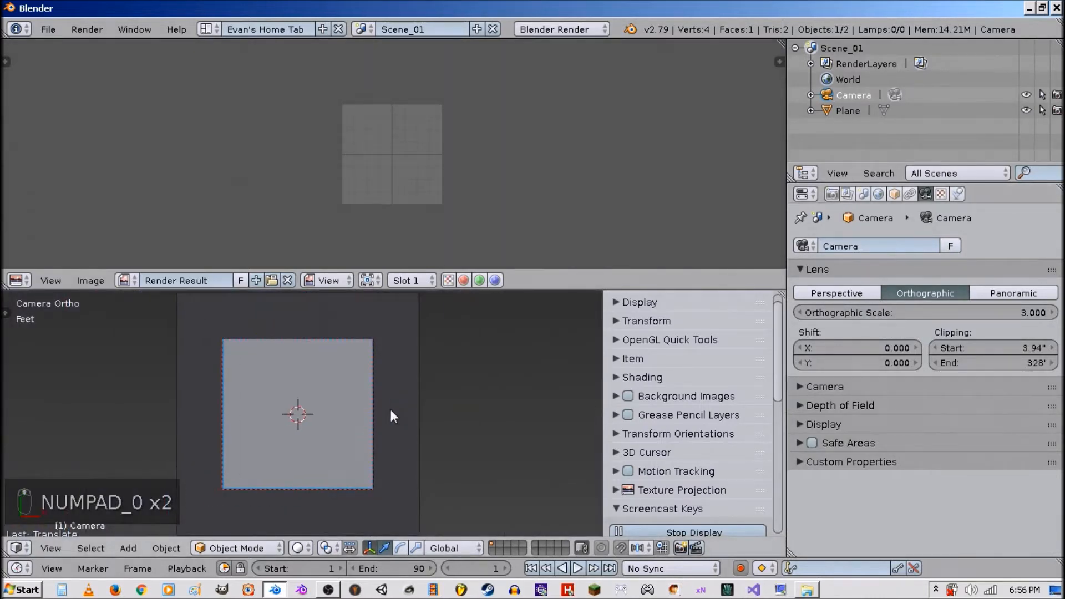
pyautogui.scroll(-1, 461, 418)
pyautogui.moveTo(940, 314)
pyautogui.mouseDown()
pyautogui.moveTo(993, 314)
pyautogui.moveTo(933, 314)
pyautogui.moveTo(948, 315)
pyautogui.mouseUp()
# Lock the camera's location, rotation and scale on all axes.
pyautogui.click(895, 193)
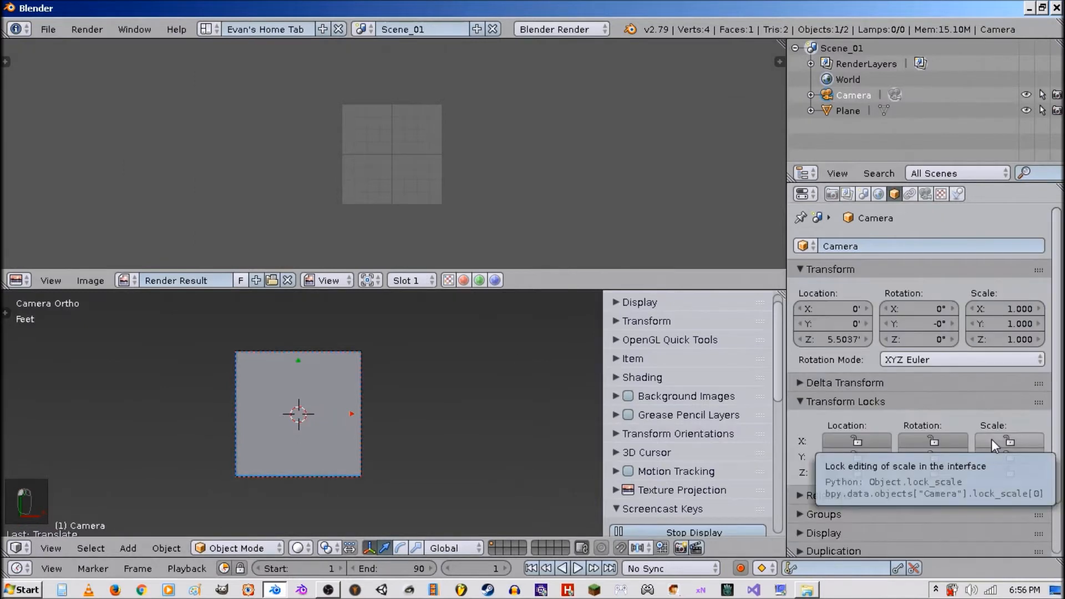
pyautogui.moveTo(1011, 436); pyautogui.dragTo(1009, 474)
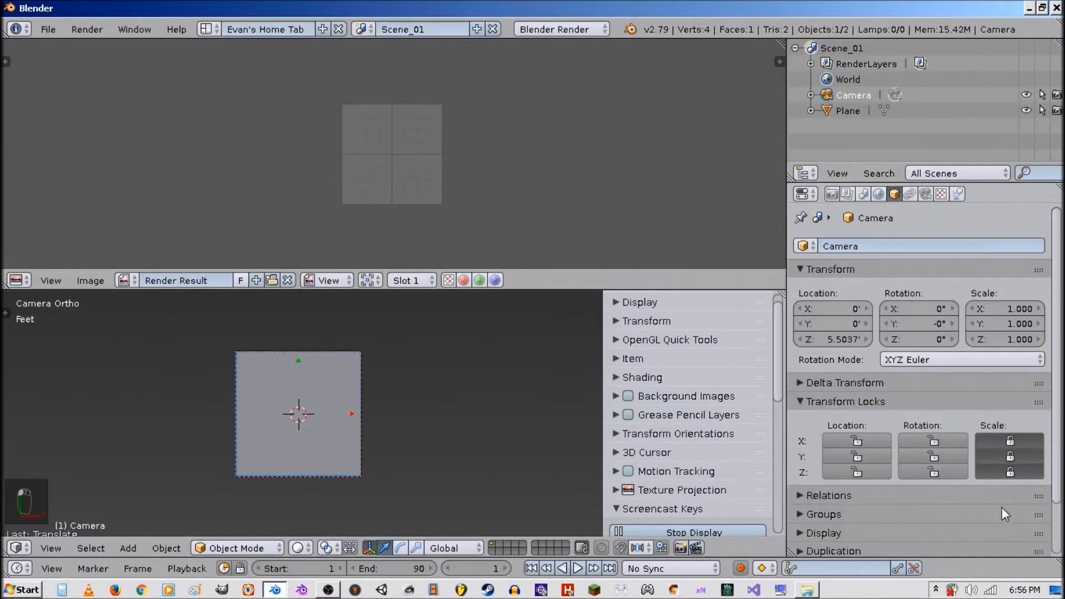
pyautogui.moveTo(946, 469); pyautogui.dragTo(932, 436)
pyautogui.moveTo(876, 456); pyautogui.dragTo(874, 441)
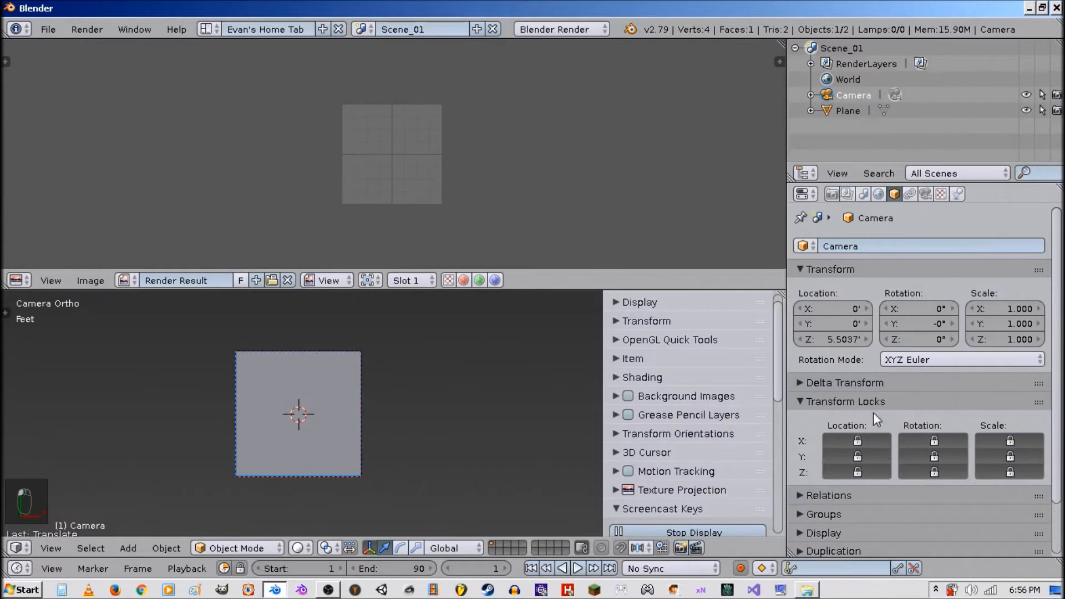
pyautogui.click(874, 400)
# Add a new material named LoopingLines to the plane and open its texture slots.
pyautogui.moveTo(345, 414); pyautogui.dragTo(378, 431, button='middle')
pyautogui.scroll(-6, 300, 445)
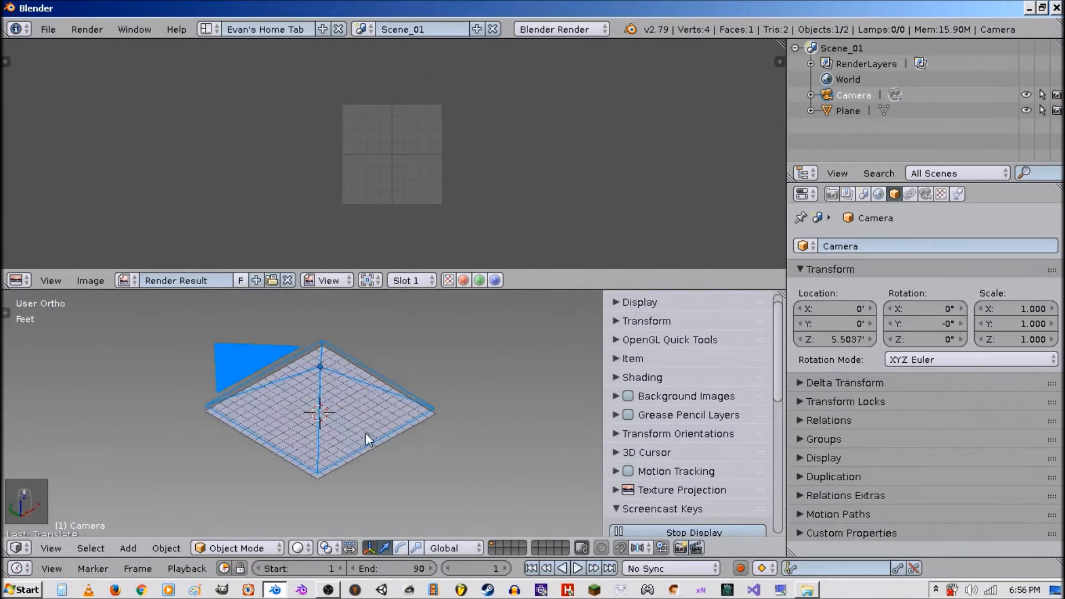
pyautogui.scroll(2, 366, 433)
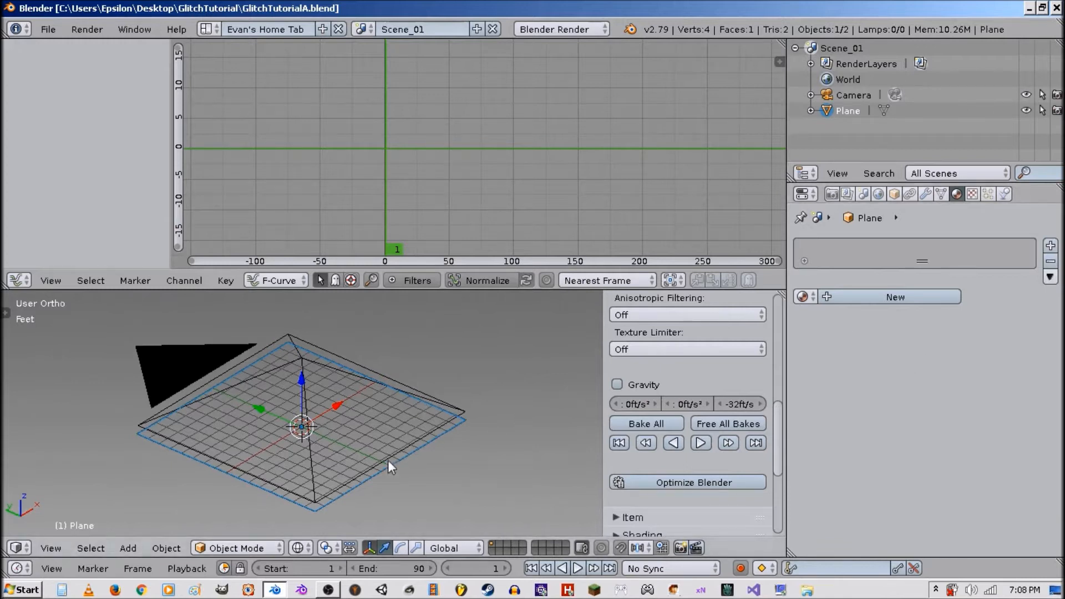
pyautogui.keyDown('shift'); pyautogui.scroll(-1, 388, 461); pyautogui.keyUp('shift')
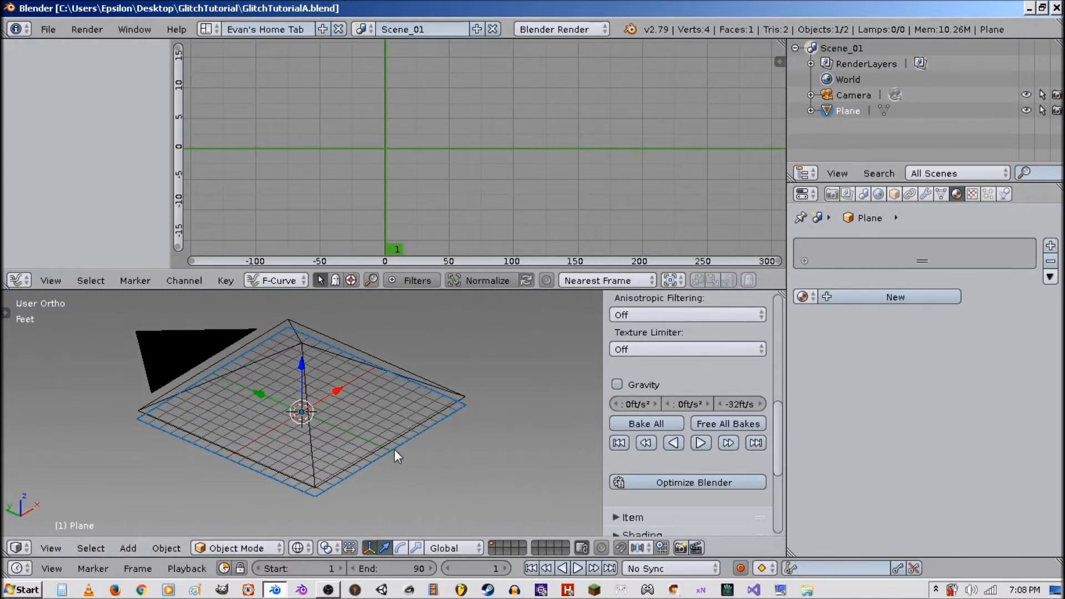
pyautogui.click(881, 298)
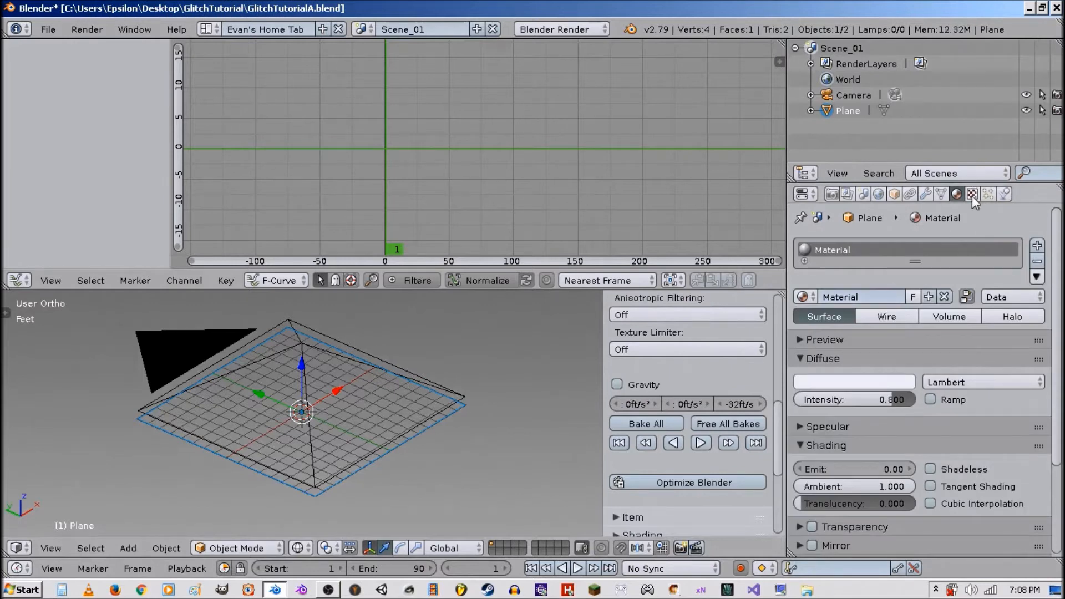
pyautogui.click(864, 295)
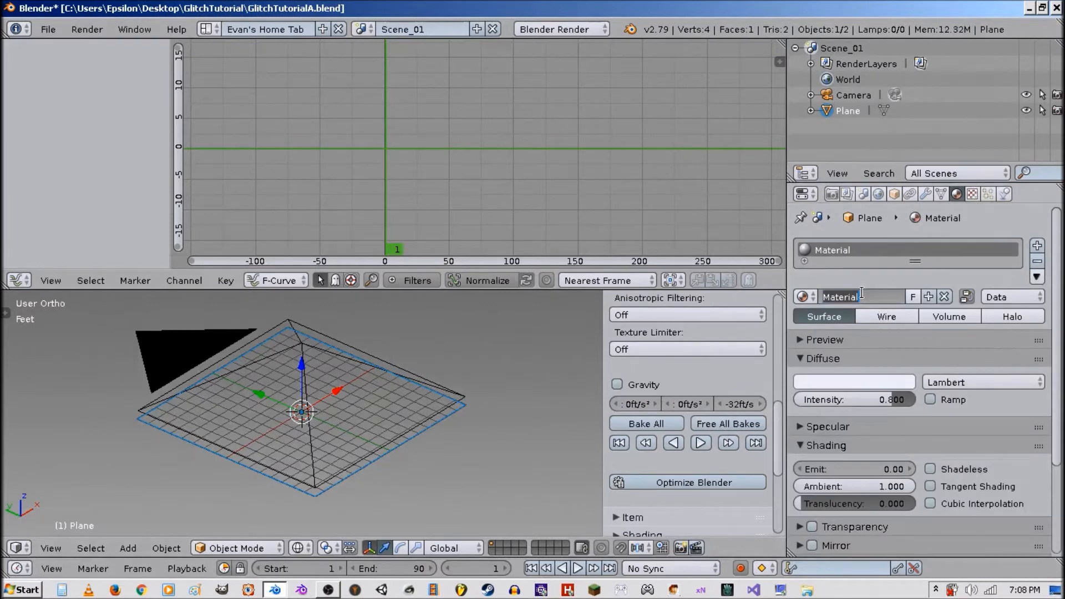
pyautogui.write('LoopingLines')
pyautogui.press('Return')
pyautogui.click(972, 194)
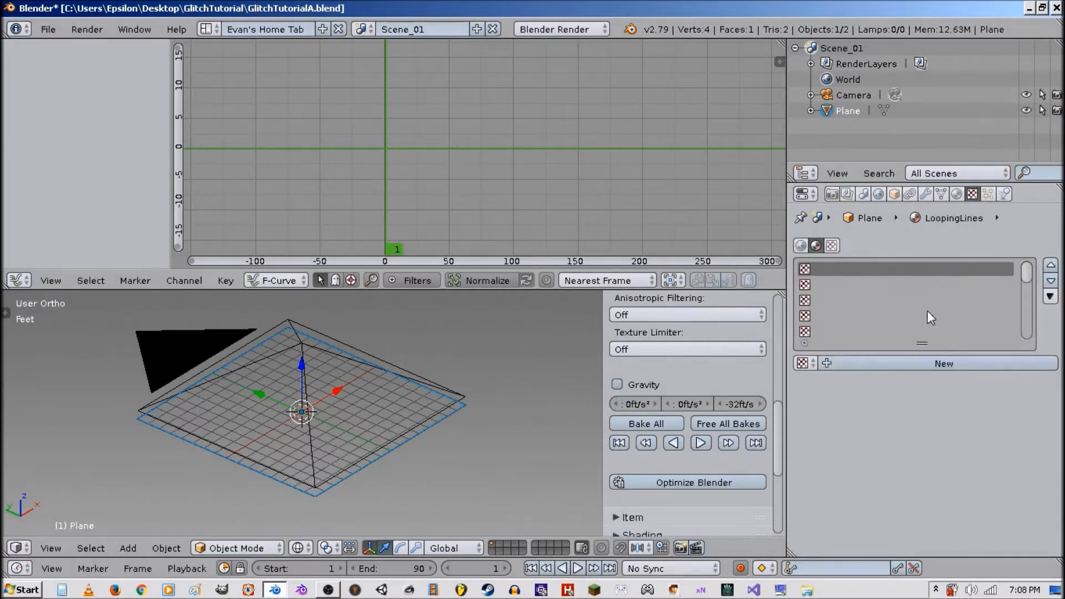
# Add a new texture to the material, load LinesA.png from the GlitchTutorial folder as its image, and name the texture LinesA.png.
pyautogui.click(932, 367)
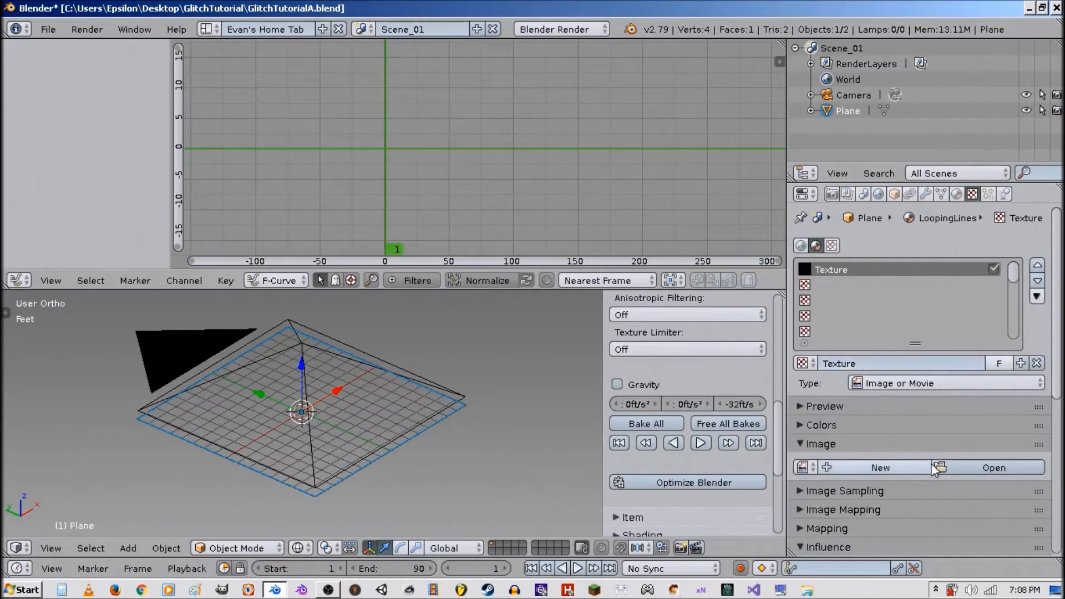
pyautogui.click(953, 465)
pyautogui.click(60, 177)
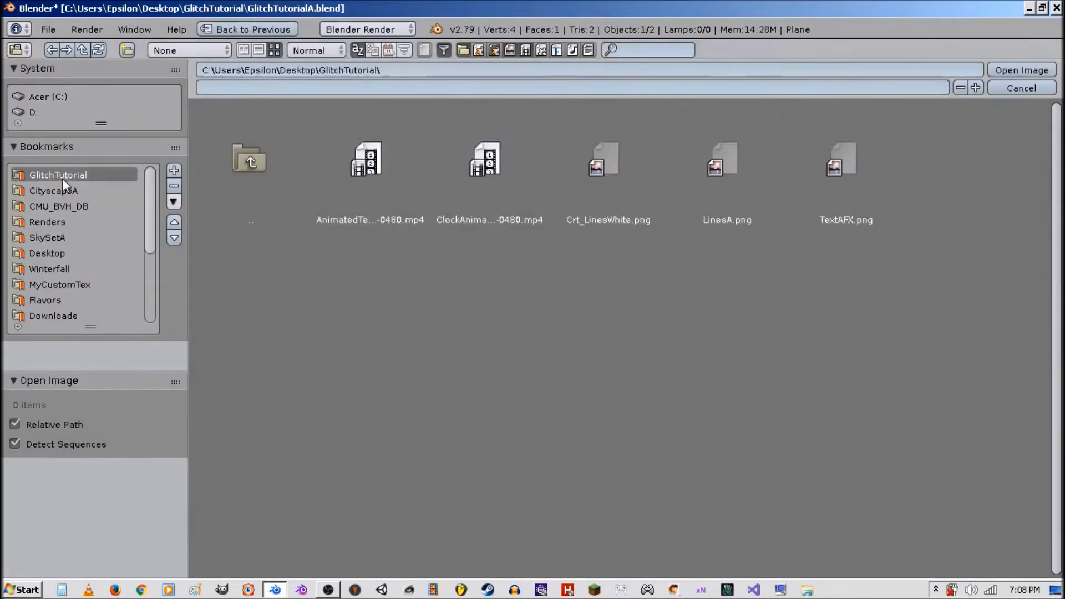
pyautogui.doubleClick(709, 172)
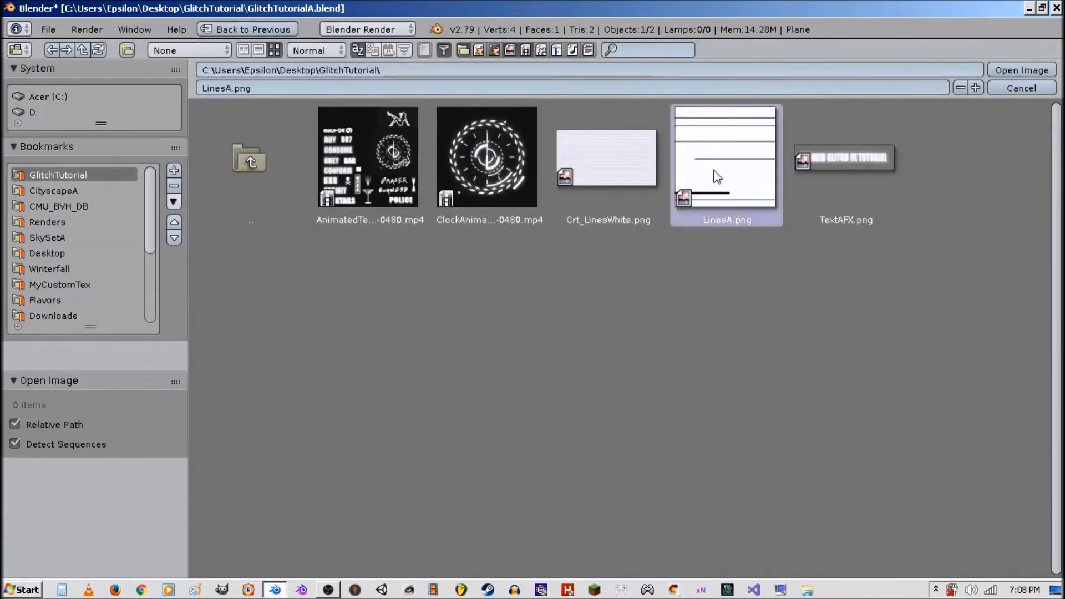
pyautogui.keyDown('shift'); pyautogui.moveTo(531, 384); pyautogui.dragTo(519, 380, button='middle'); pyautogui.keyUp('shift')
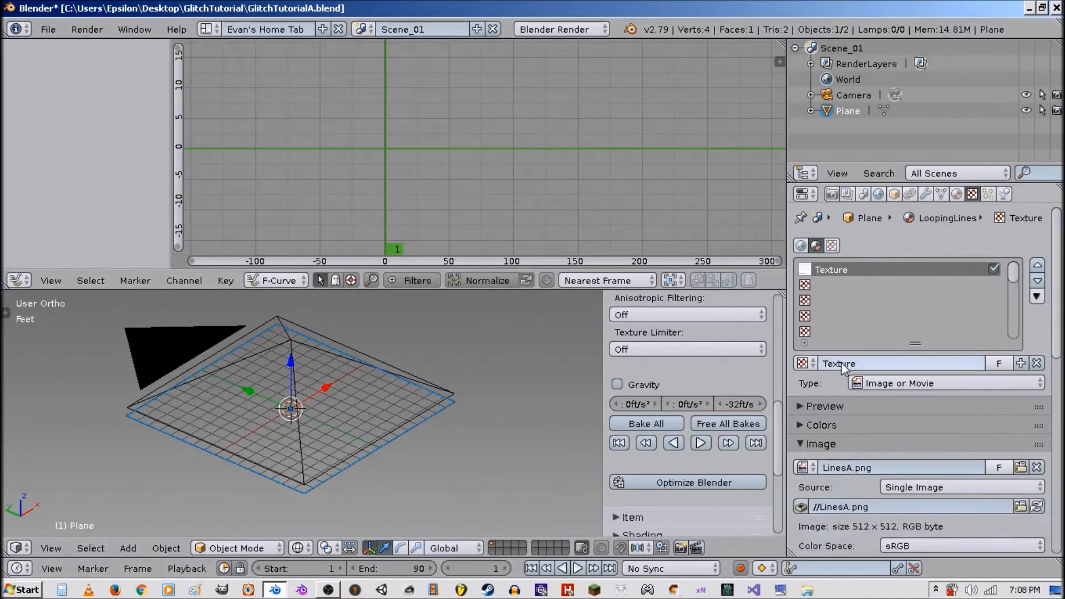
pyautogui.write('LinesA.png')
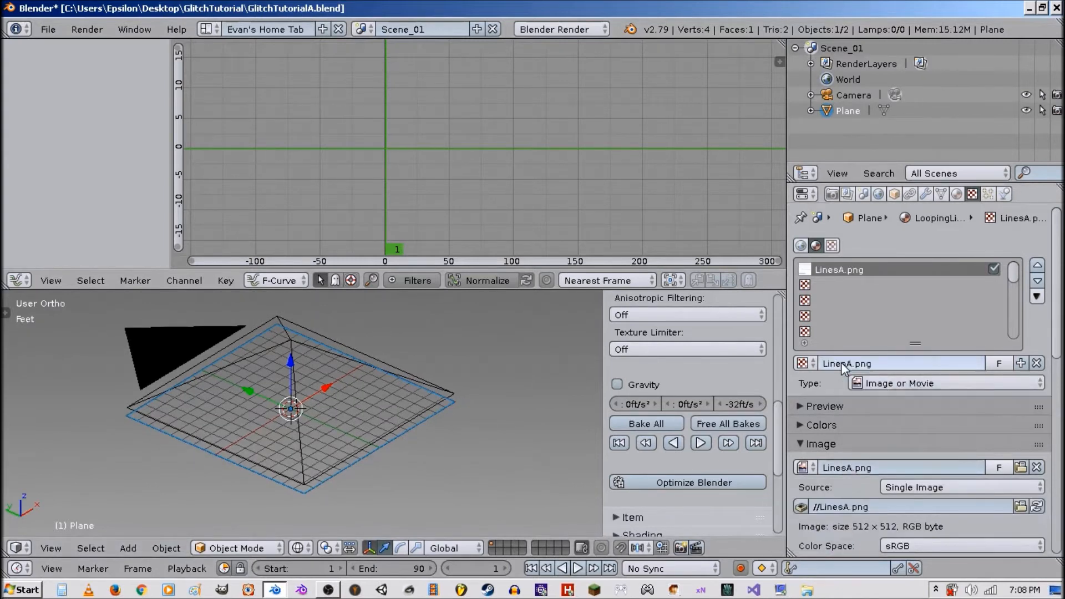
# Set the LoopingLines material's Emit to 2 while previewing the plane through the camera with rendered shading.
pyautogui.click(957, 194)
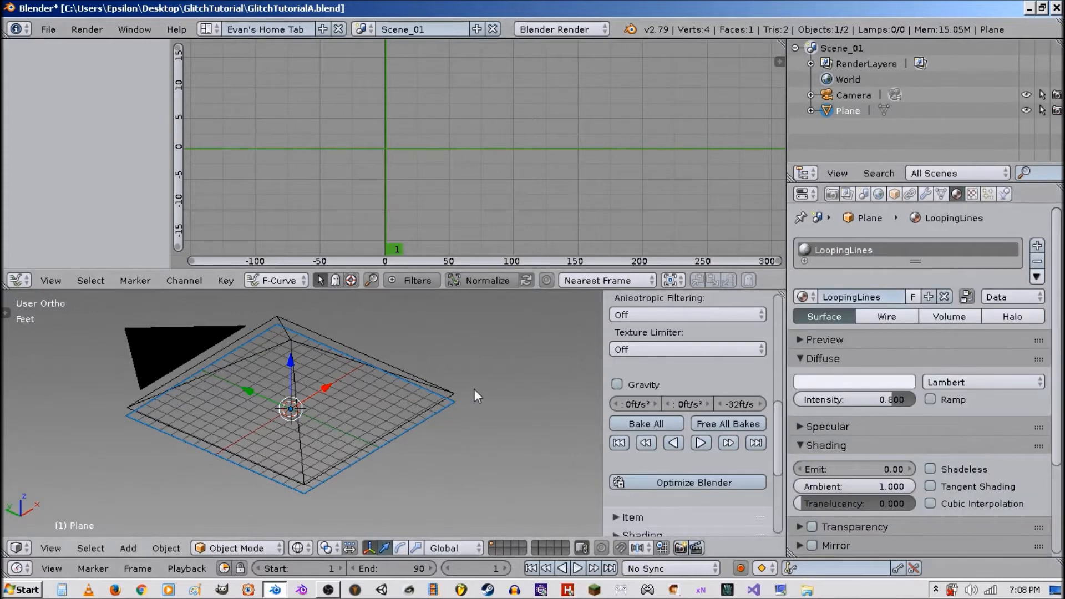
pyautogui.moveTo(474, 389); pyautogui.dragTo(439, 392, button='middle')
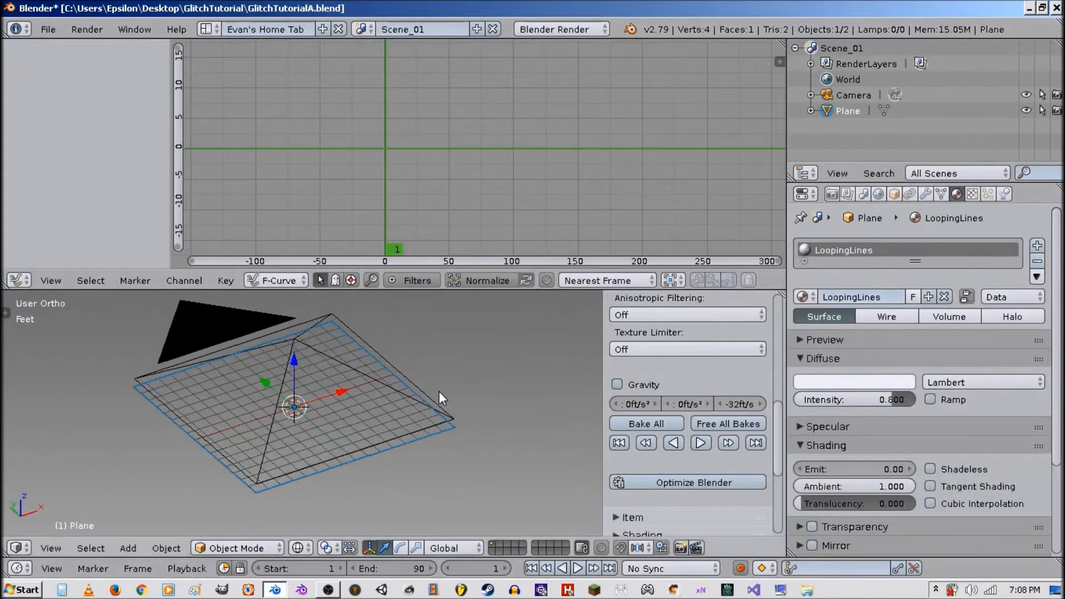
pyautogui.press('KP_0')
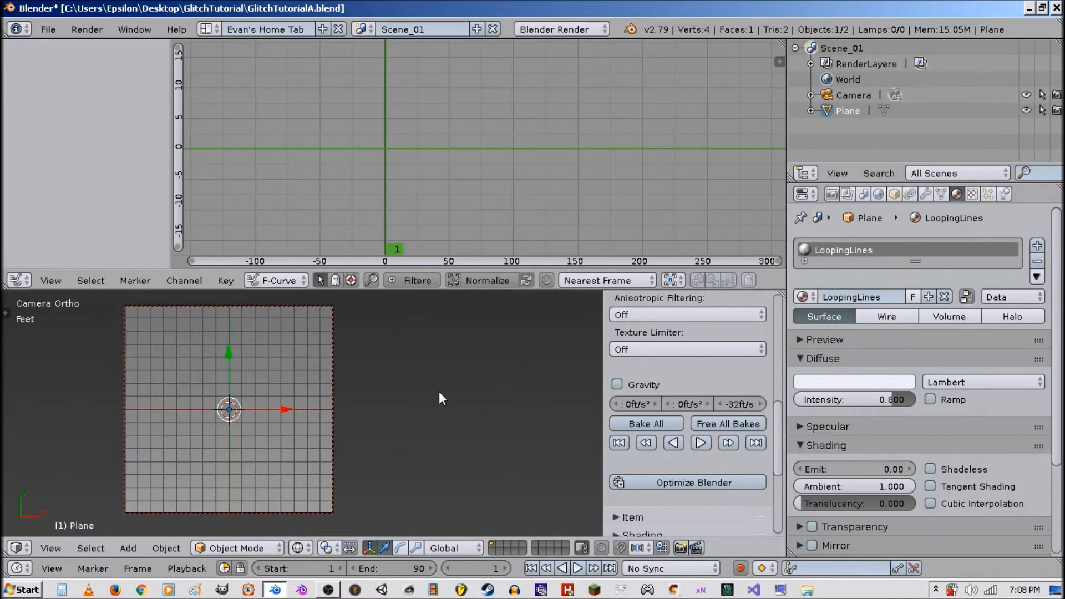
pyautogui.hotkey('shift', 'z')
pyautogui.scroll(-8, 666, 473)
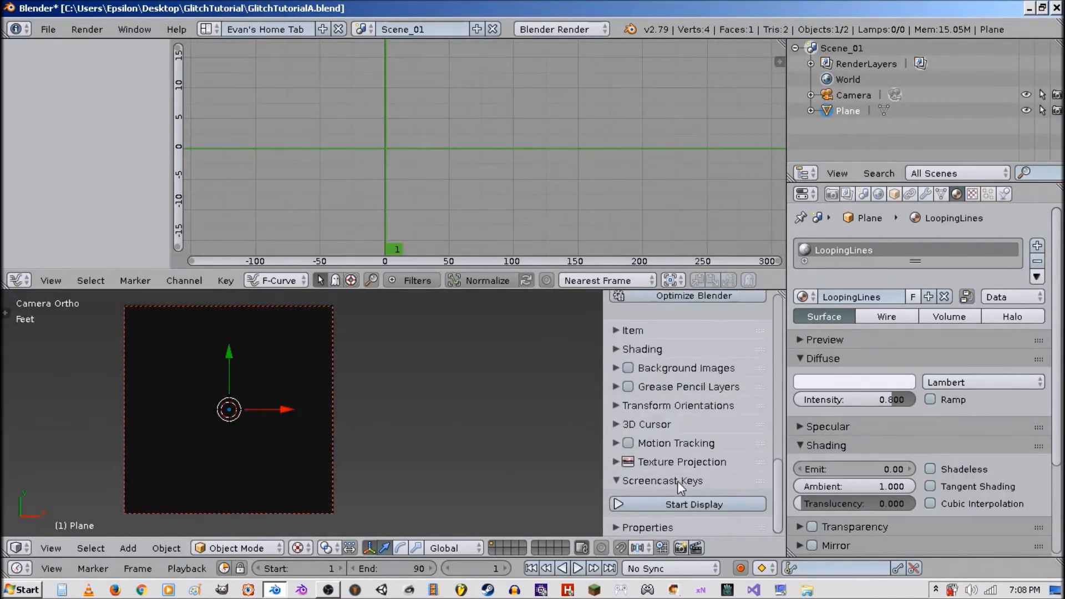
pyautogui.click(665, 502)
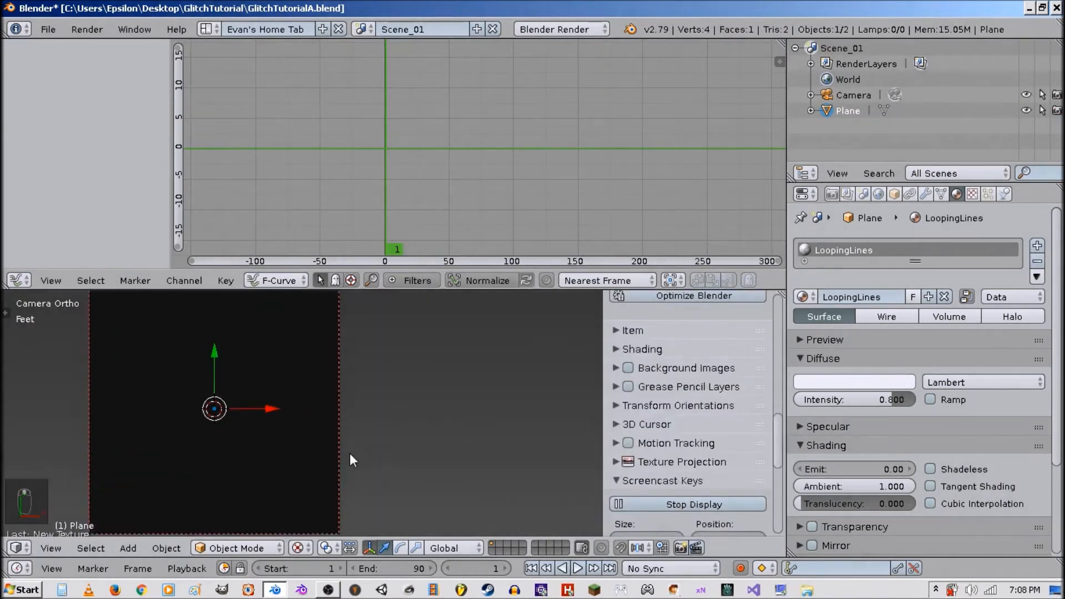
pyautogui.keyDown('shift'); pyautogui.moveTo(349, 454); pyautogui.dragTo(430, 459, button='middle'); pyautogui.keyUp('shift')
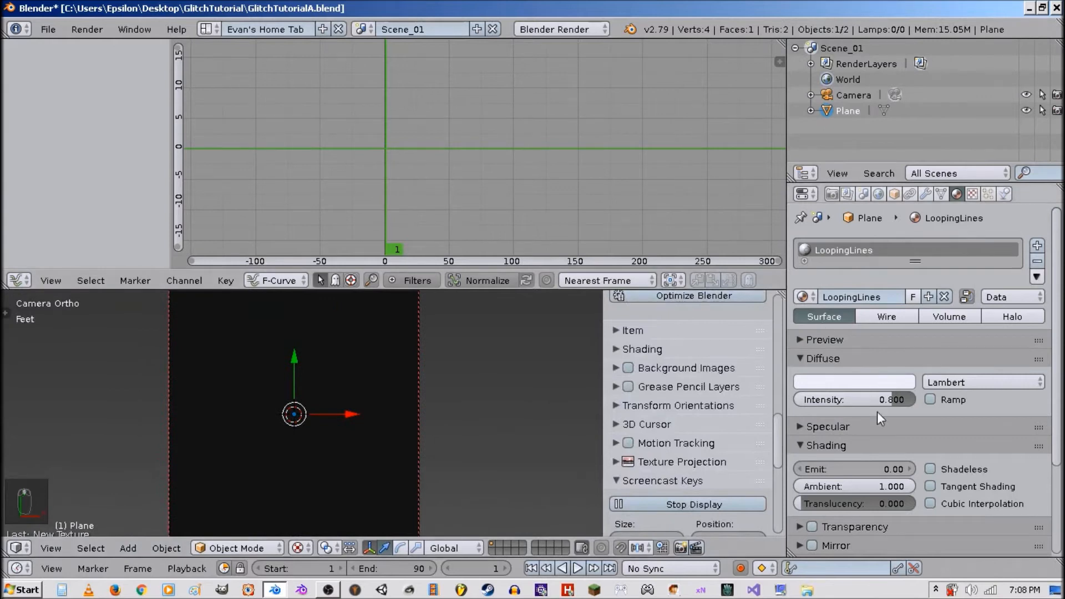
pyautogui.click(875, 469)
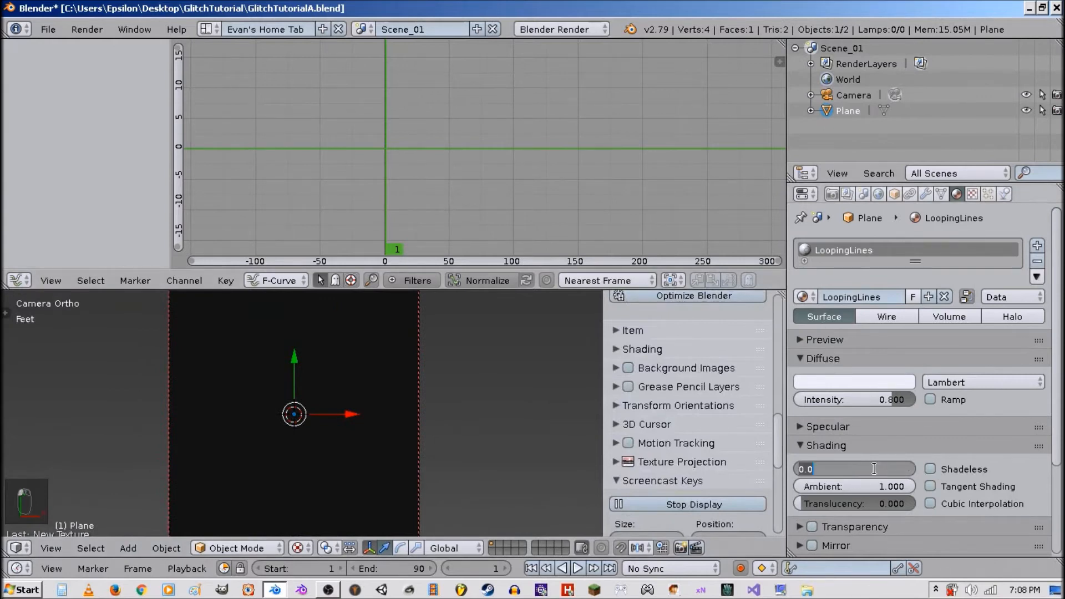
pyautogui.write('2')
pyautogui.press('Return')
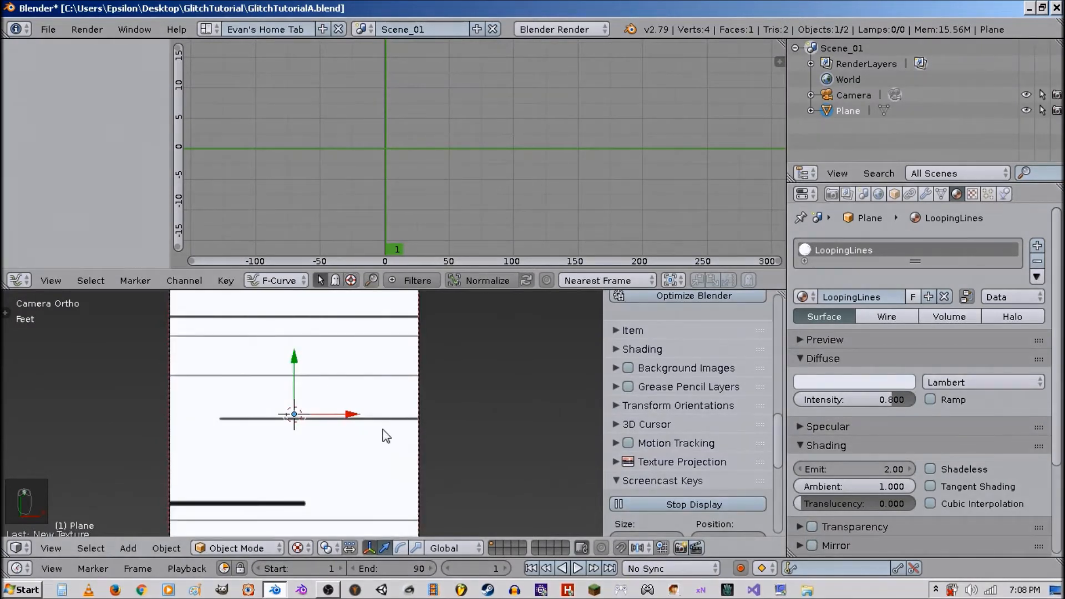
# Add a UV Warp modifier to the plane.
pyautogui.scroll(-1, 410, 424)
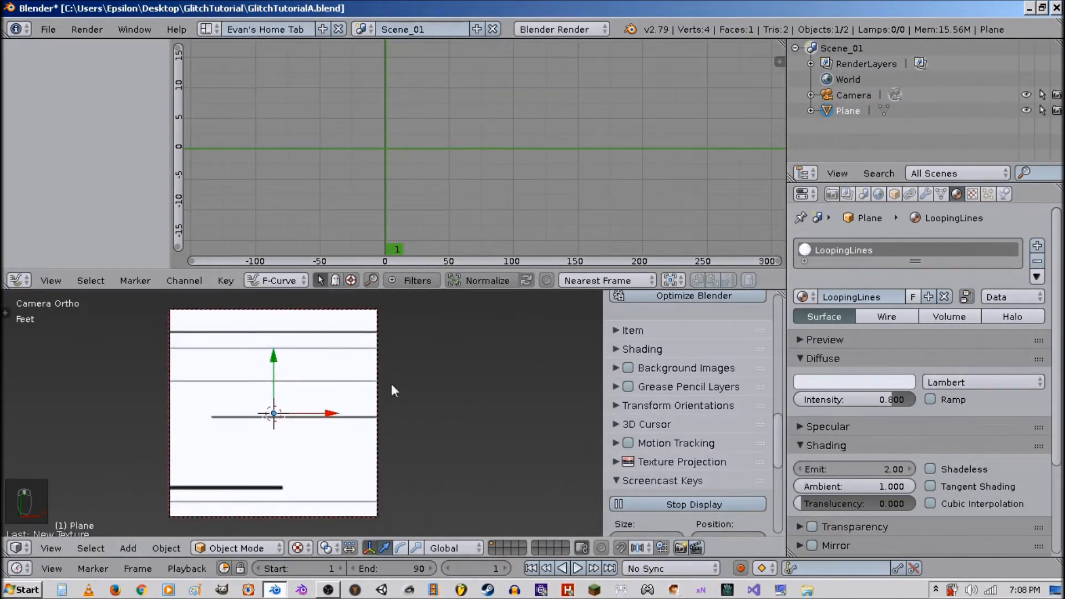
pyautogui.moveTo(391, 392)
pyautogui.keyDown('shift'); pyautogui.mouseDown(button='middle')
pyautogui.moveTo(364, 409)
pyautogui.moveTo(387, 394)
pyautogui.mouseUp(button='middle'); pyautogui.keyUp('shift')
pyautogui.click(925, 194)
pyautogui.click(883, 245)
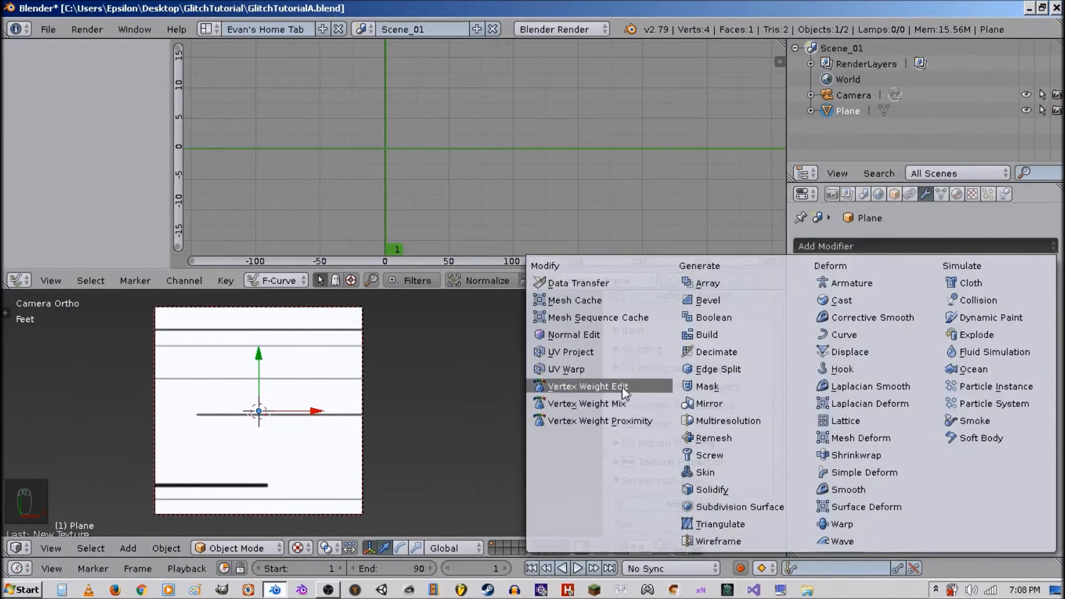
pyautogui.click(607, 369)
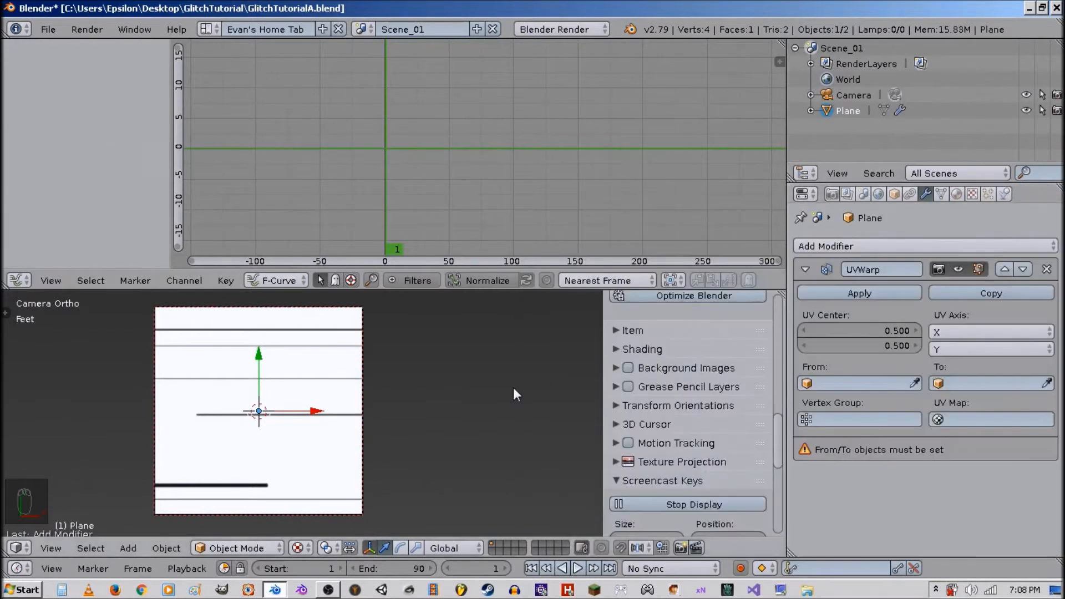
# Add a Sphere empty at the origin.
pyautogui.moveTo(387, 427); pyautogui.dragTo(409, 408, button='middle')
pyautogui.hotkey('shift', 'a')
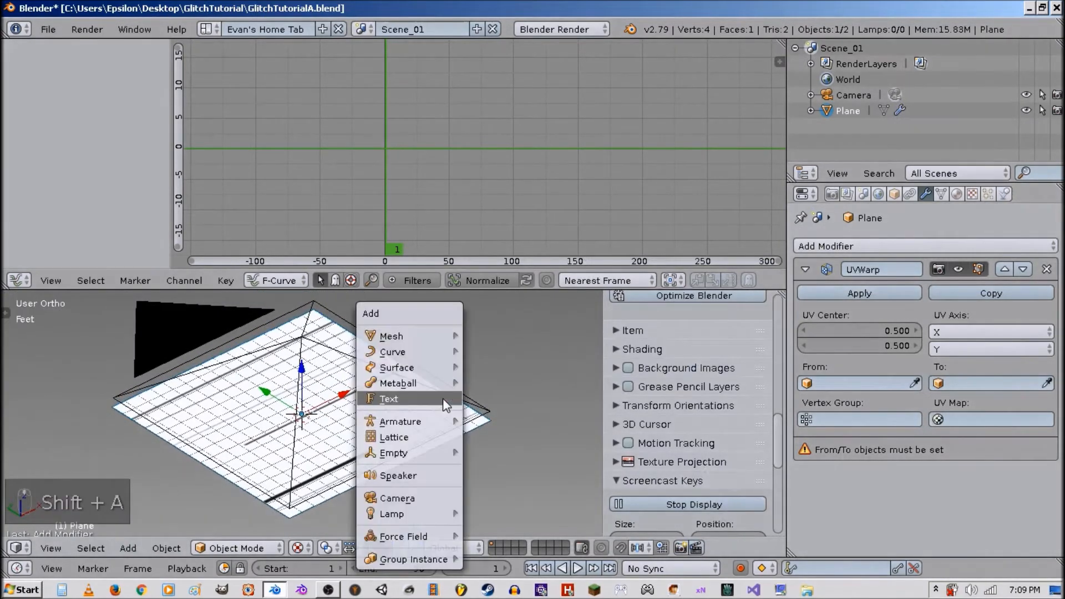
pyautogui.moveTo(414, 458)
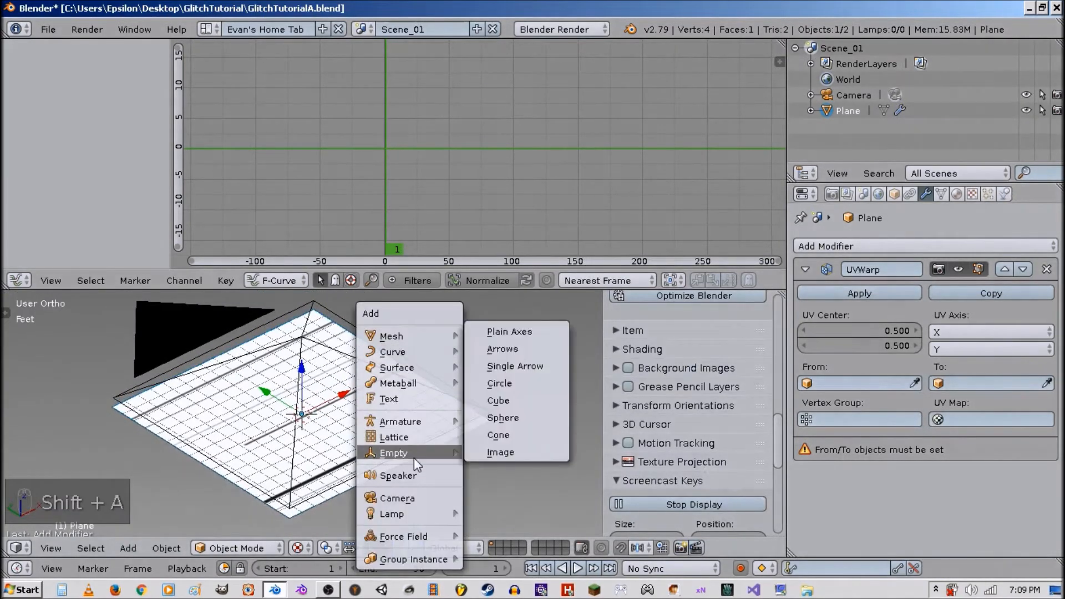
pyautogui.click(530, 415)
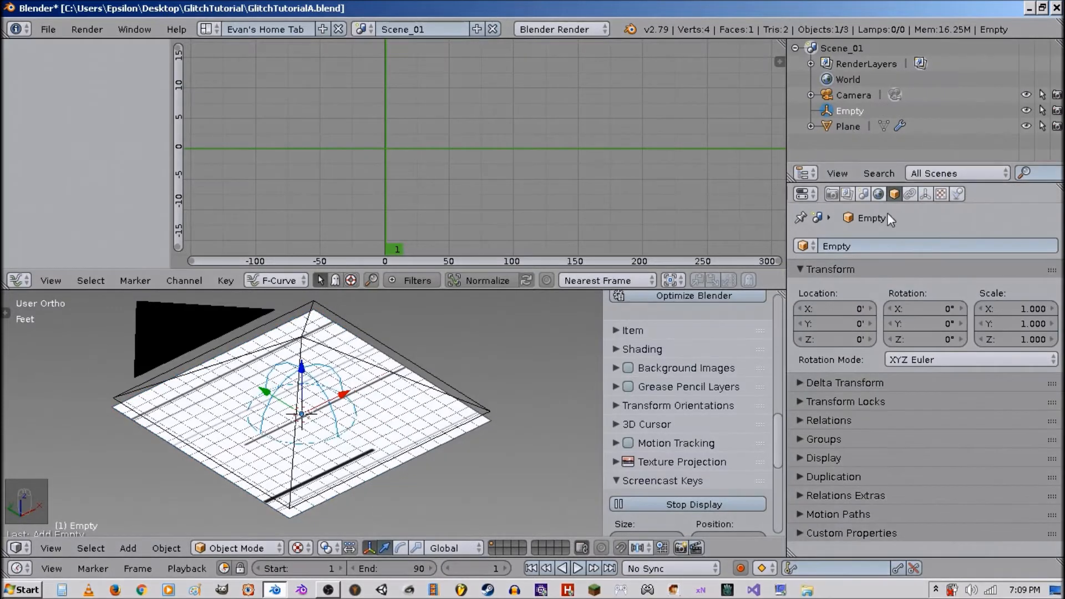
# Configure the plane's UV Warp modifier with From set to Empty, To set to Plane and UV map UVMap.
pyautogui.rightClick(407, 407)
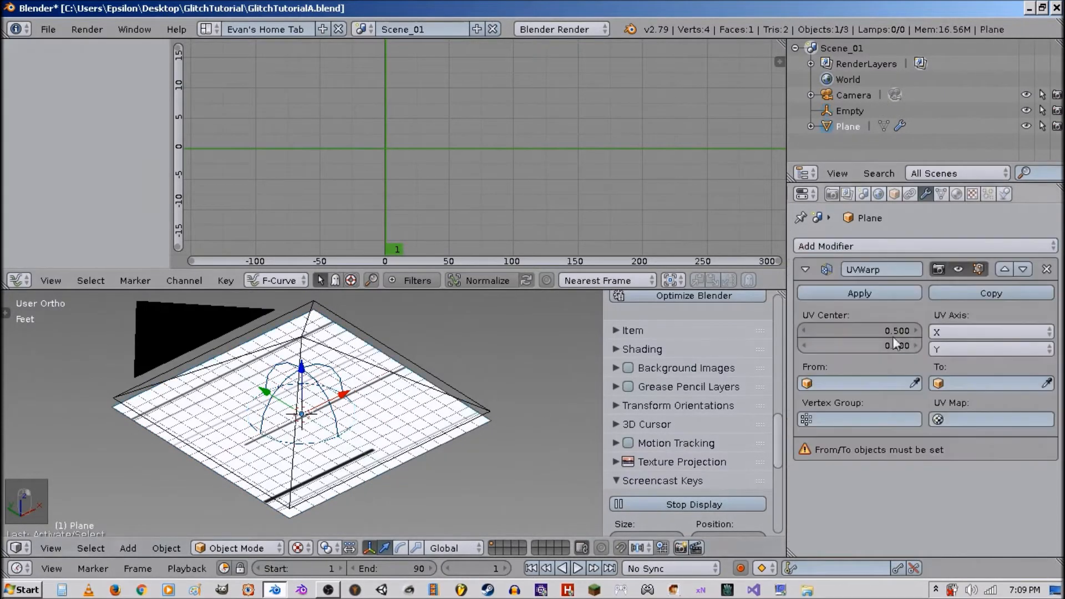
pyautogui.click(863, 378)
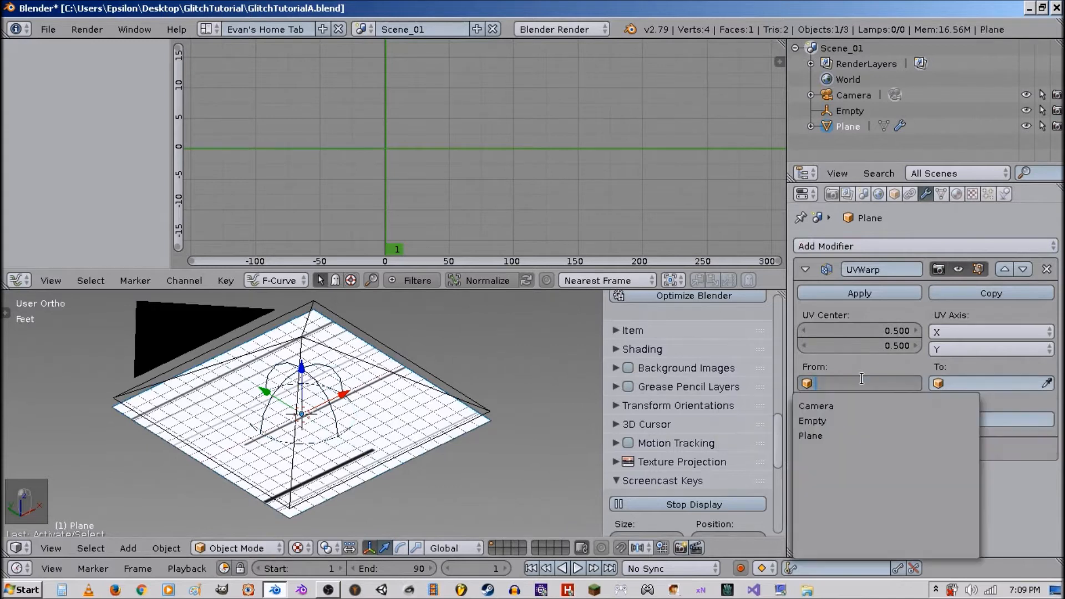
pyautogui.click(843, 419)
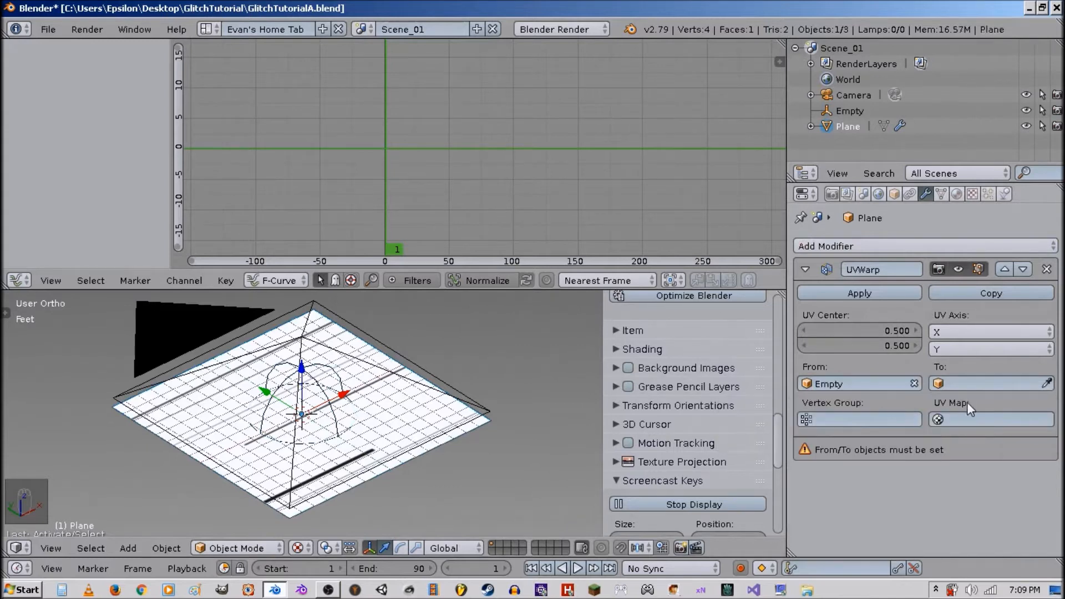
pyautogui.click(970, 388)
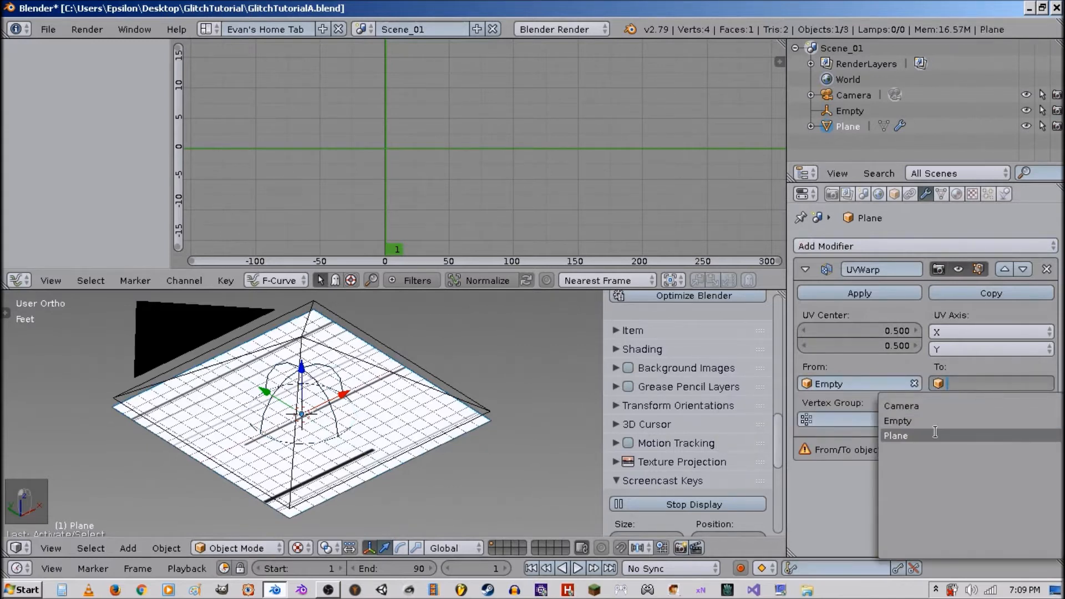
pyautogui.click(937, 434)
pyautogui.click(954, 423)
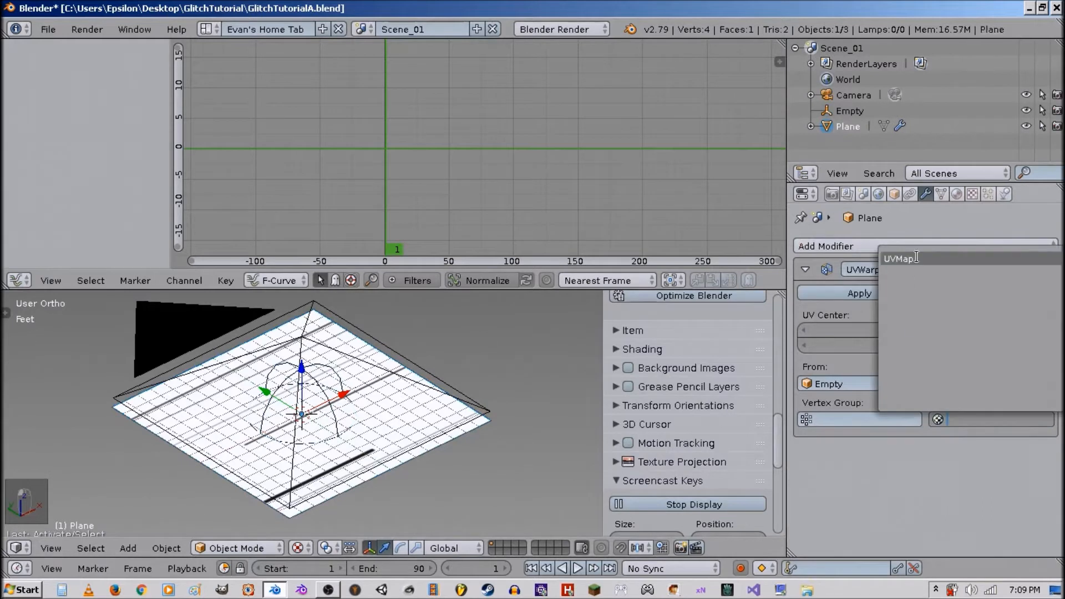
pyautogui.click(917, 259)
pyautogui.click(805, 269)
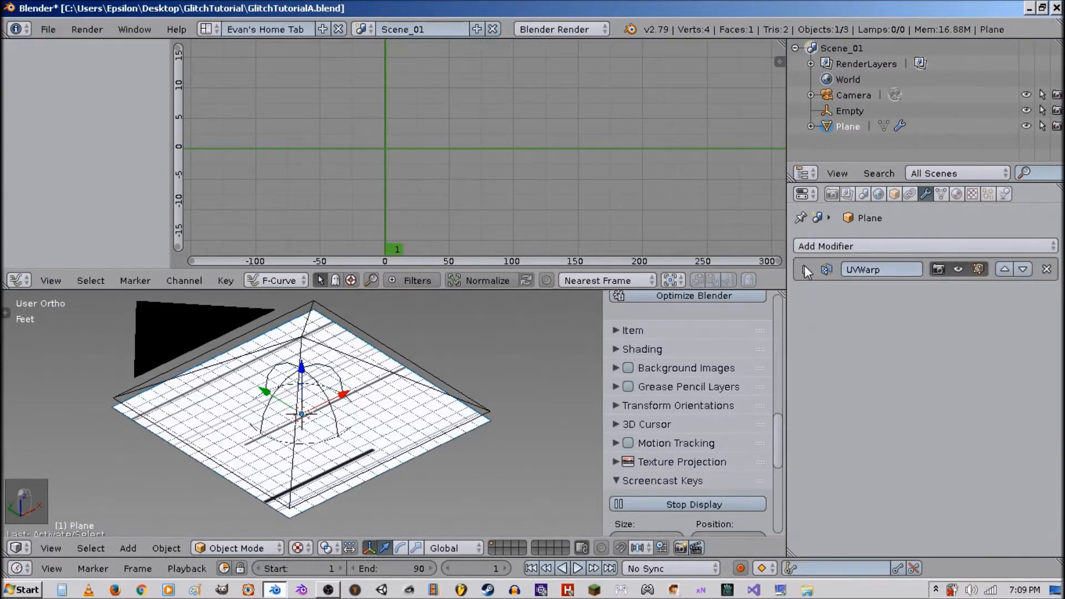
# Select the empty and insert a single keyframe on its Y location at frame 1.
pyautogui.rightClick(311, 379)
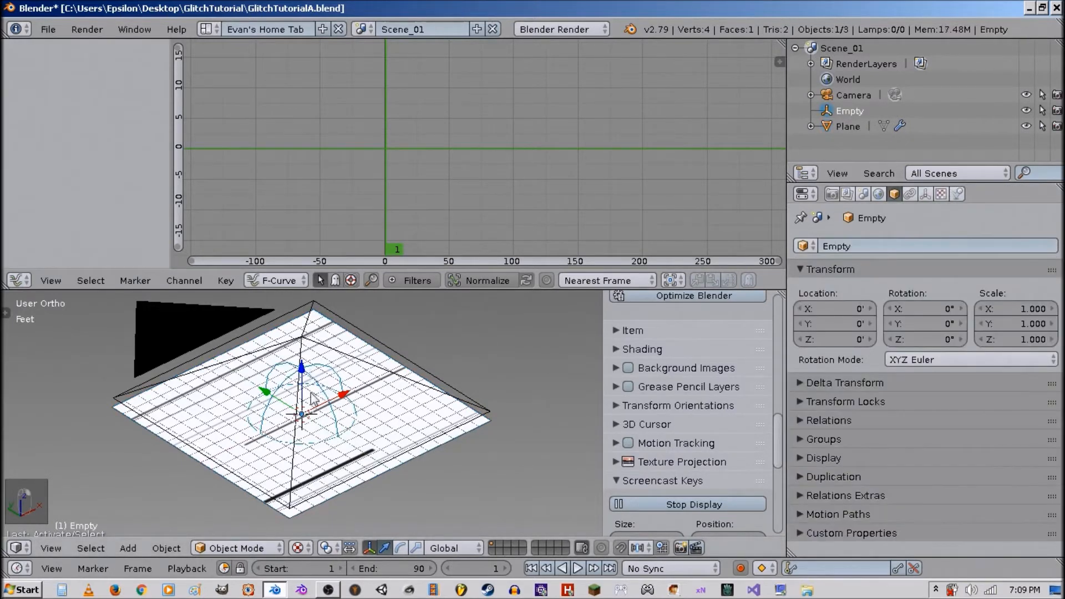
pyautogui.moveTo(266, 397); pyautogui.dragTo(226, 395)
pyautogui.rightClick(226, 395)
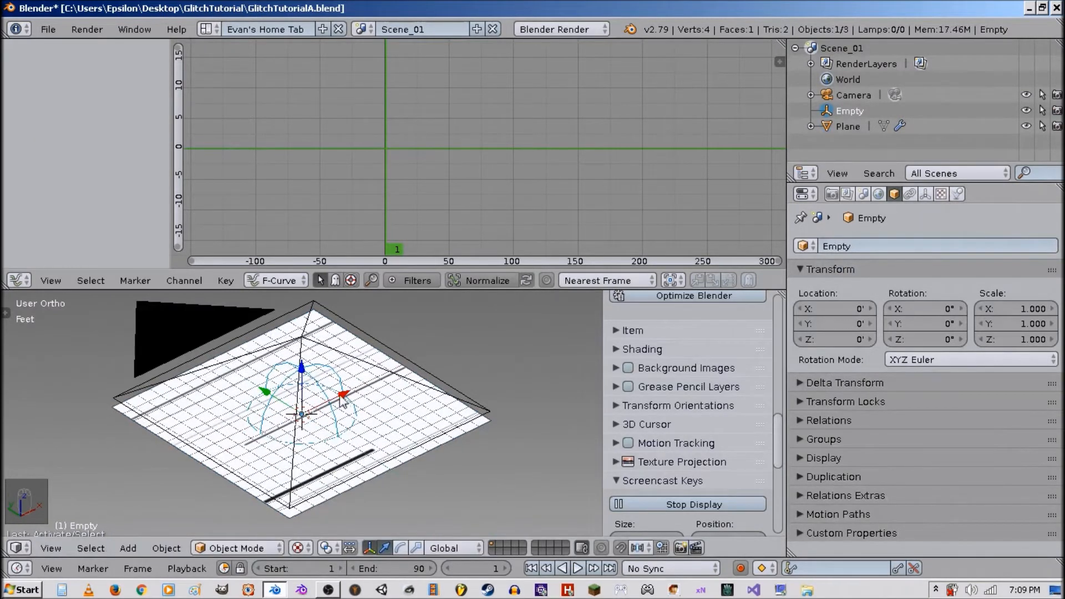
pyautogui.moveTo(345, 401); pyautogui.dragTo(366, 413)
pyautogui.rightClick(361, 417)
pyautogui.press('KP_0')
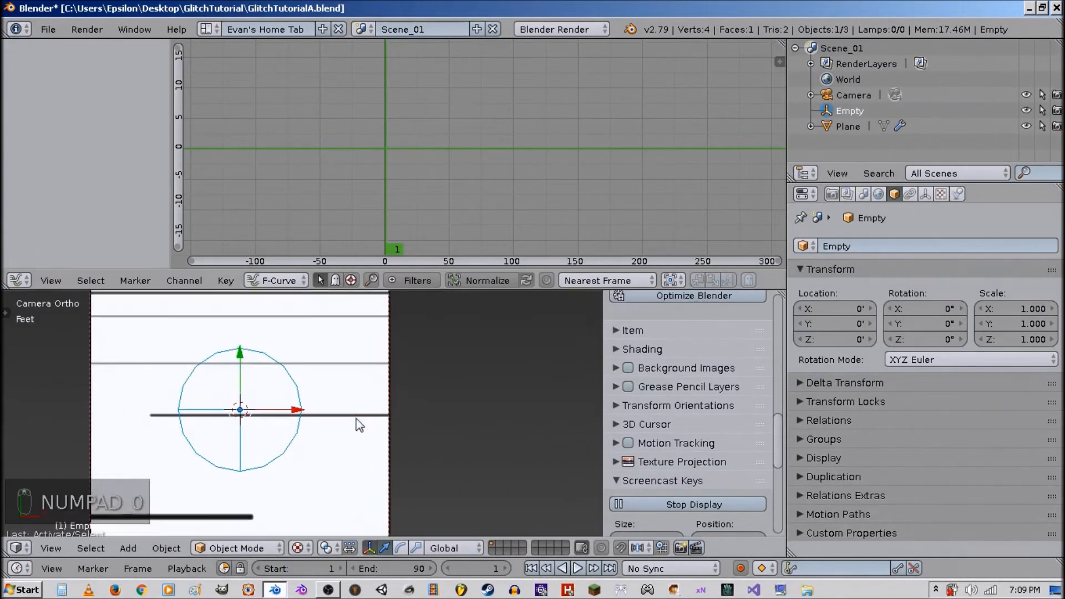
pyautogui.scroll(-1, 376, 364)
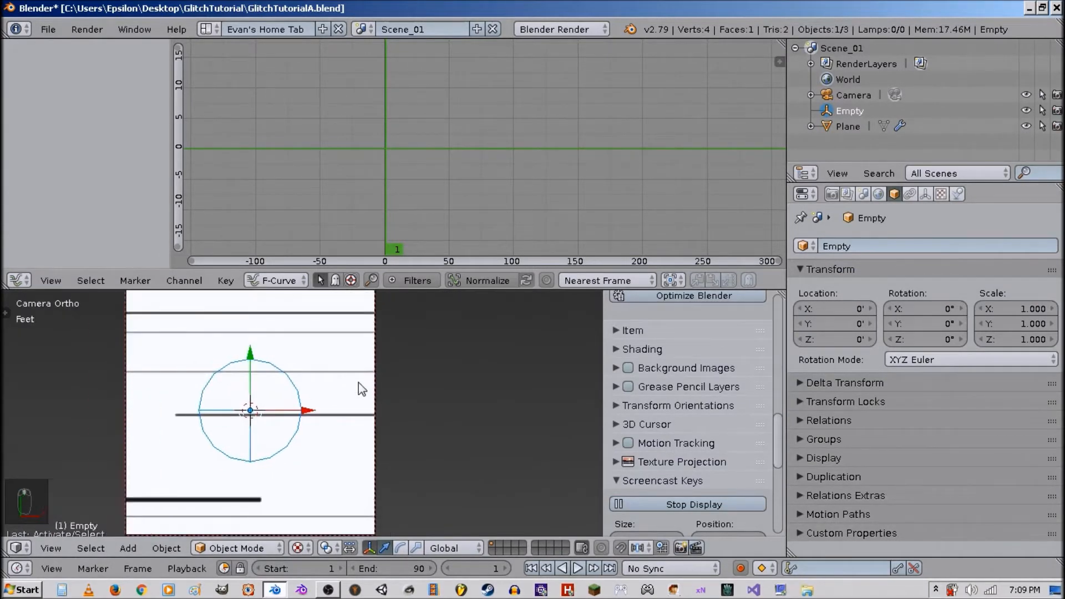
pyautogui.keyDown('shift'); pyautogui.moveTo(365, 382); pyautogui.dragTo(400, 380, button='middle'); pyautogui.keyUp('shift')
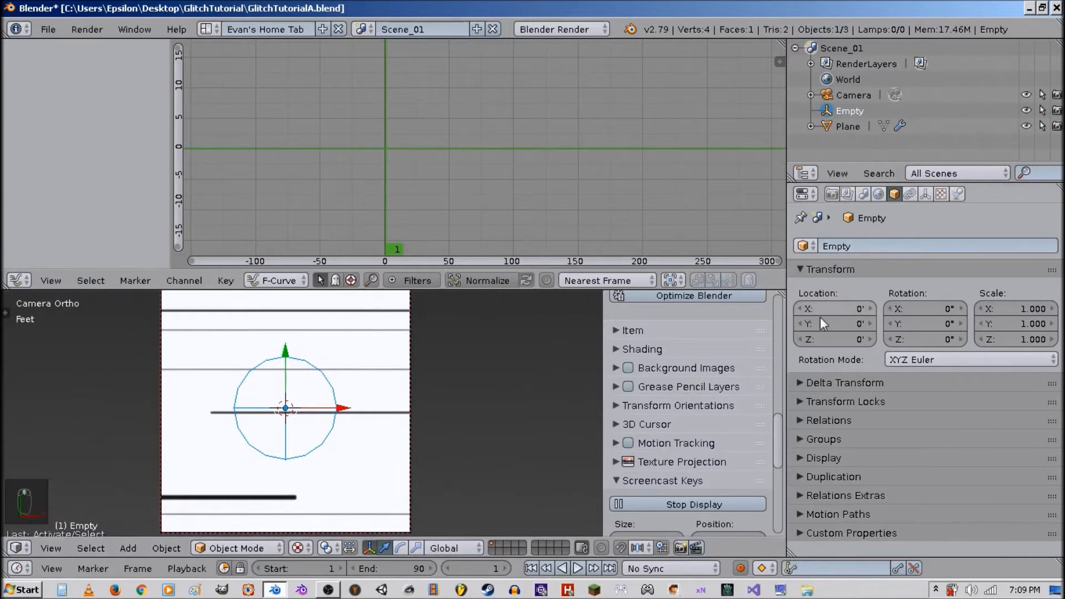
pyautogui.keyDown('ctrl'); pyautogui.scroll(-1, 493, 383); pyautogui.keyUp('ctrl')
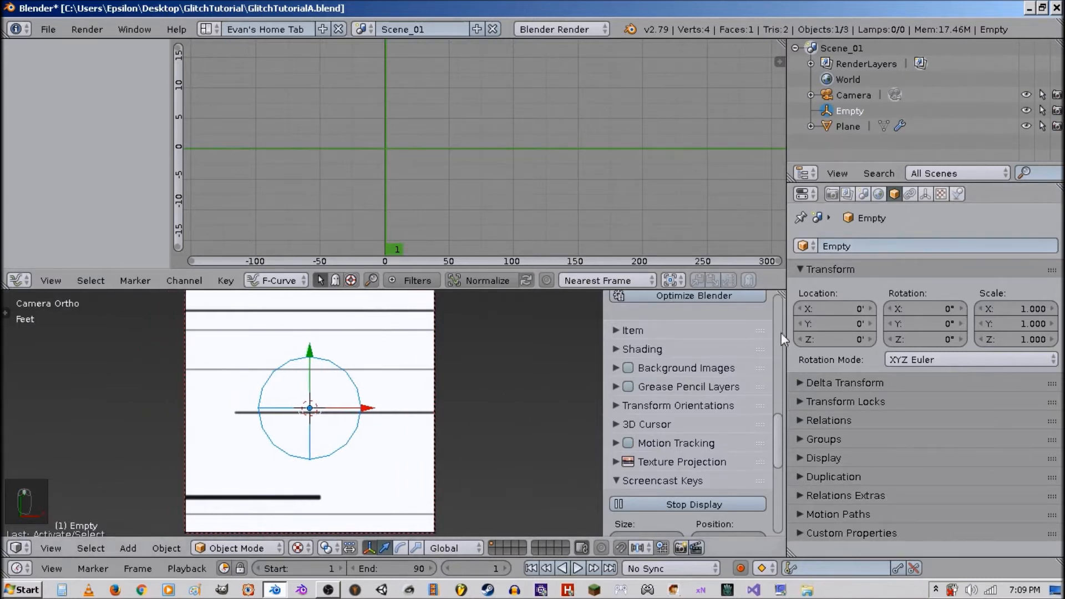
pyautogui.moveTo(844, 328)
pyautogui.mouseDown()
pyautogui.moveTo(951, 328)
pyautogui.moveTo(827, 328)
pyautogui.moveTo(1054, 328)
pyautogui.moveTo(853, 327)
pyautogui.mouseUp()
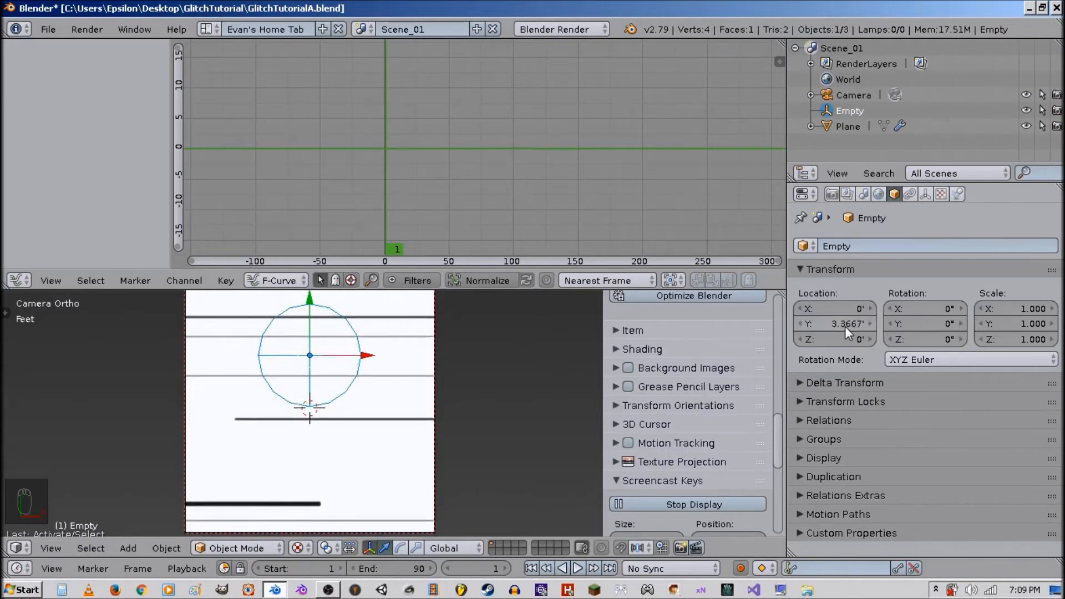
pyautogui.rightClick(845, 326)
pyautogui.rightClick(848, 322)
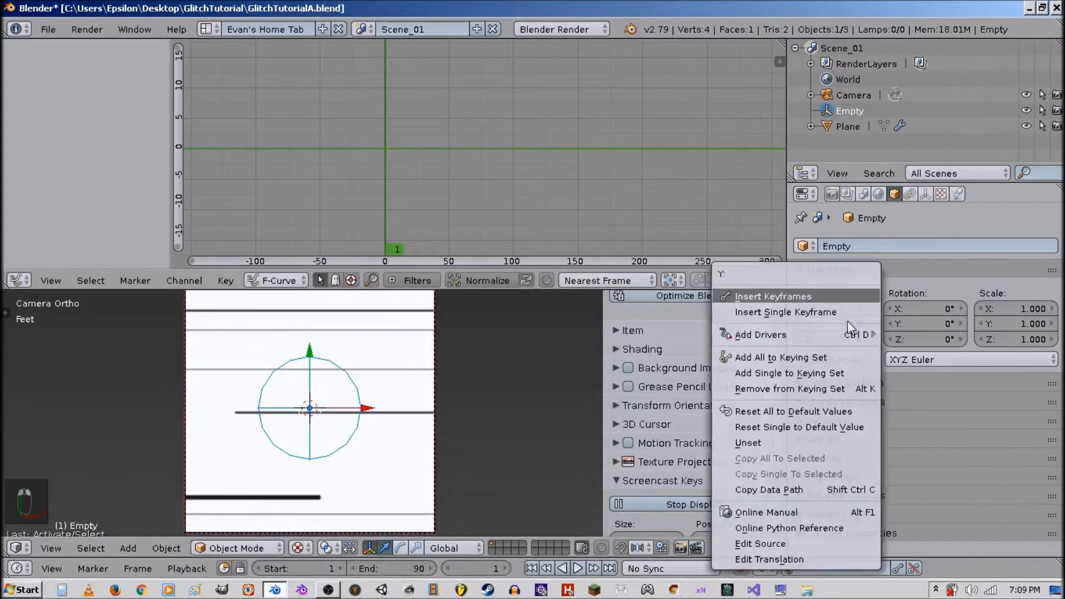
pyautogui.click(843, 312)
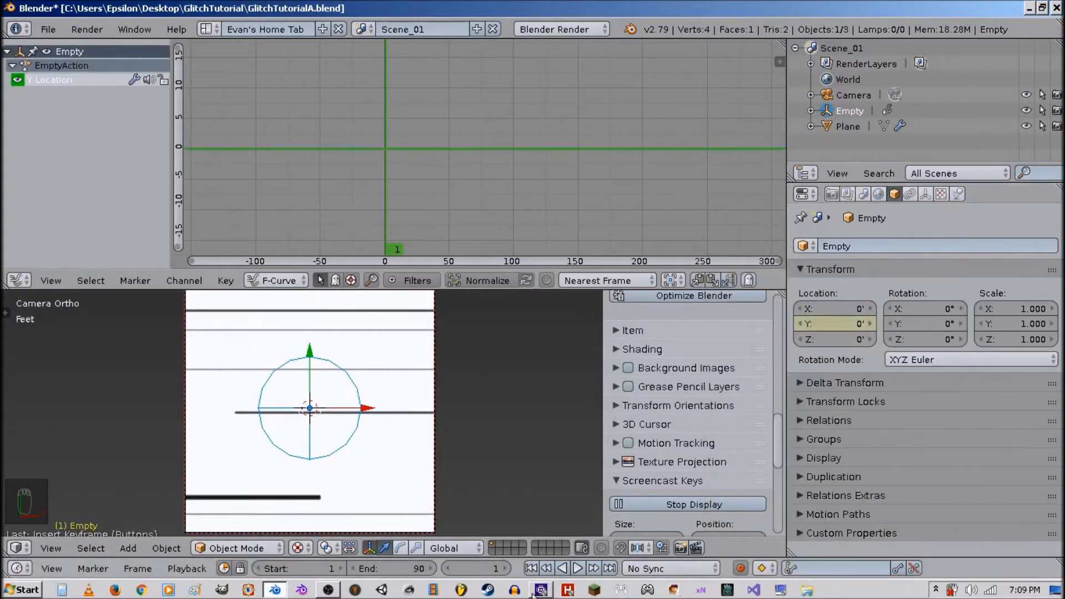
# At frame 90, set the empty's Y location to about 3.25 and insert a keyframe for it.
pyautogui.click(609, 571)
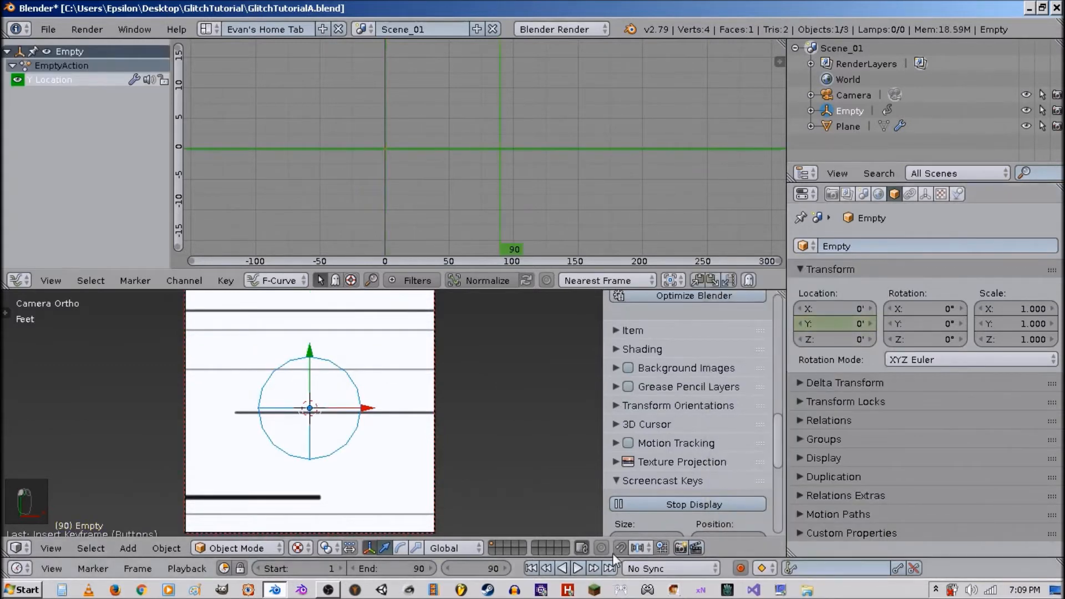
pyautogui.moveTo(838, 328)
pyautogui.mouseDown()
pyautogui.moveTo(861, 328)
pyautogui.moveTo(849, 328)
pyautogui.mouseUp()
pyautogui.rightClick(838, 324)
pyautogui.click(832, 303)
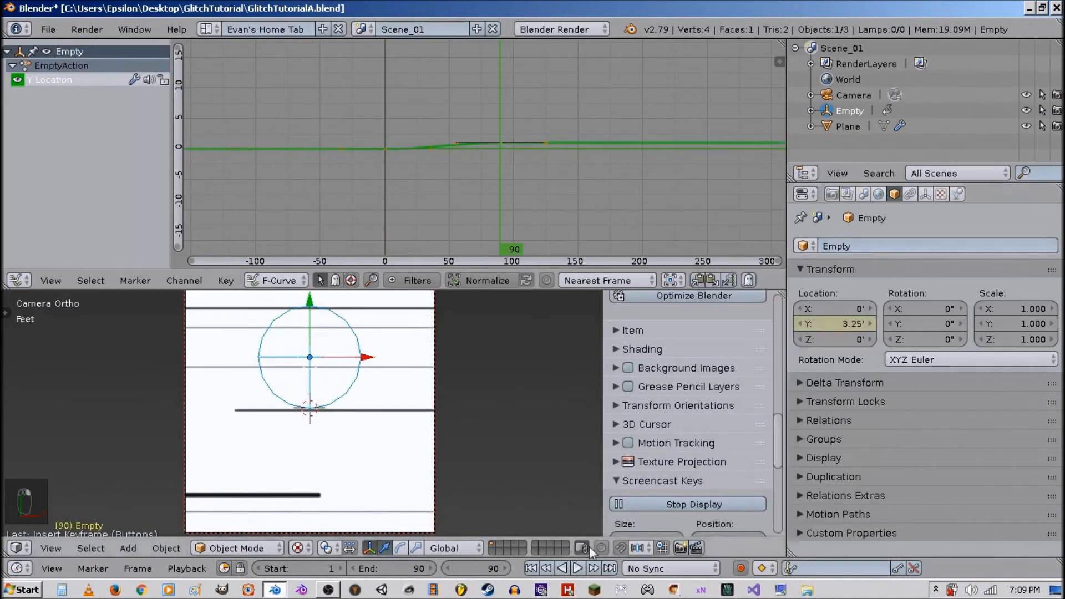
# Nudge the empty's Y location at frame 90 to about 3.275 and replace its keyframe, comparing the first and last frames.
pyautogui.click(531, 569)
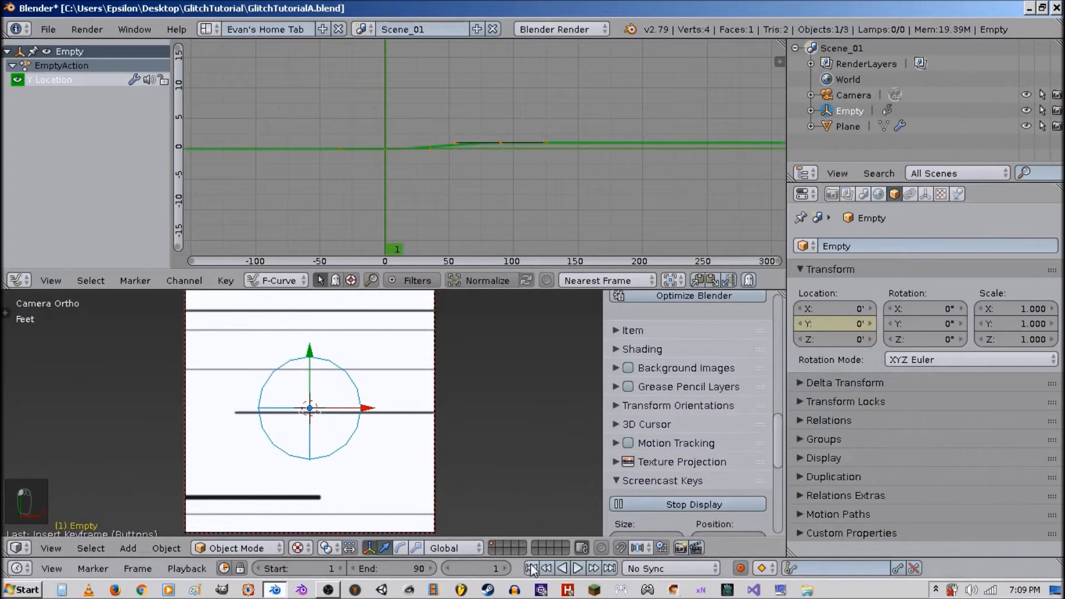
pyautogui.click(609, 569)
pyautogui.moveTo(855, 326); pyautogui.dragTo(849, 327)
pyautogui.rightClick(854, 326)
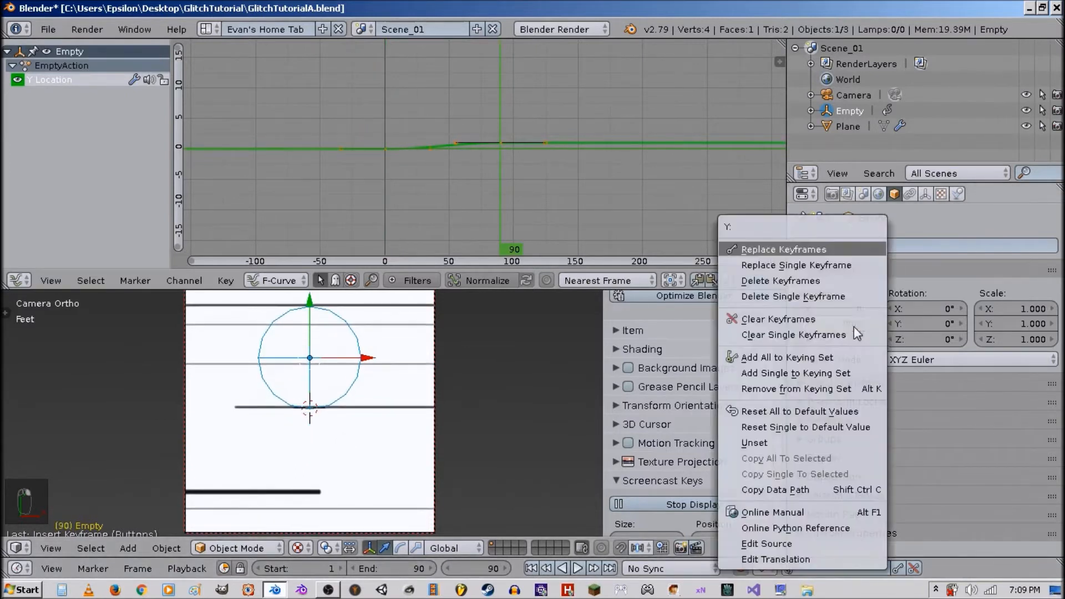
pyautogui.click(828, 268)
pyautogui.click(531, 568)
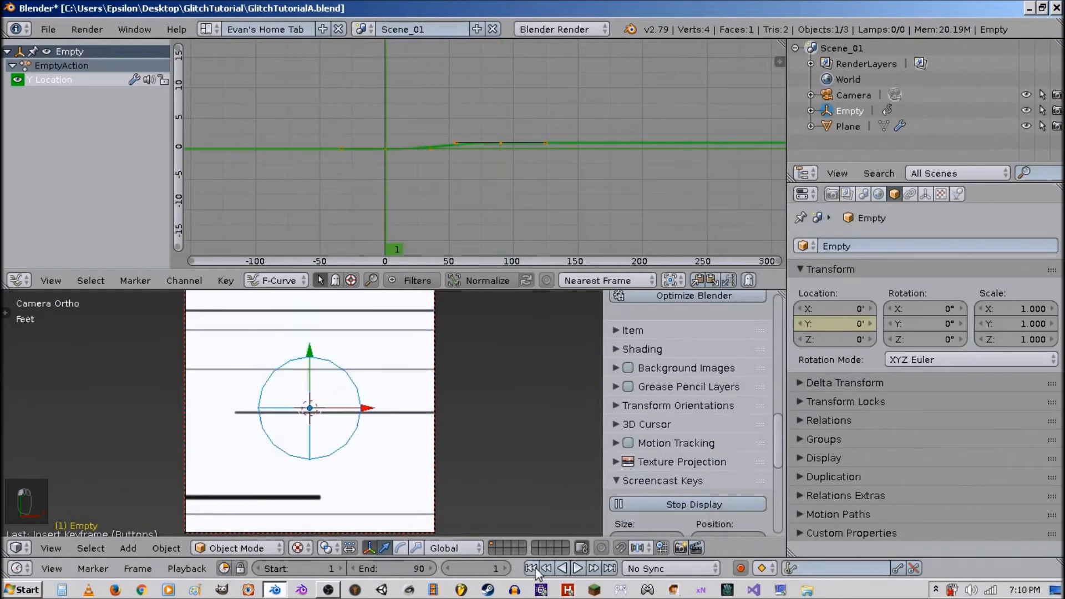
pyautogui.click(610, 568)
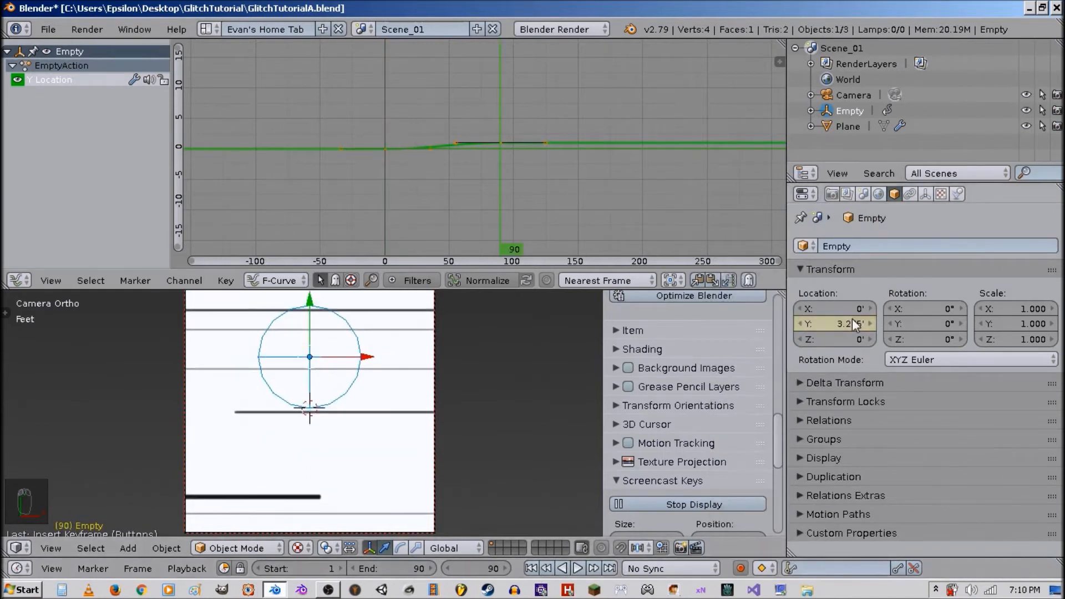
pyautogui.rightClick(849, 324)
pyautogui.click(831, 270)
pyautogui.click(531, 568)
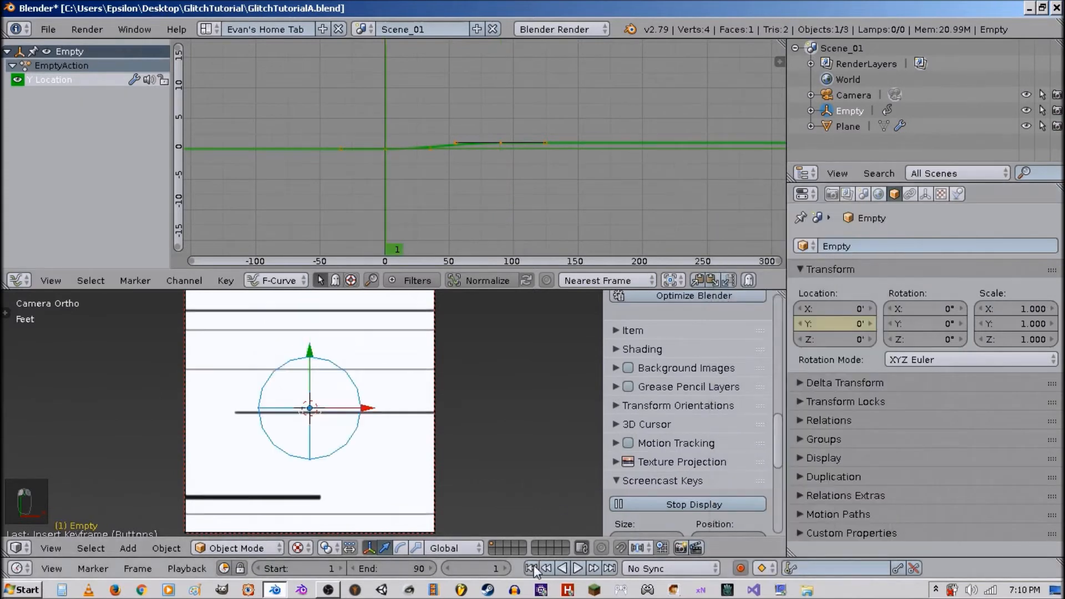
pyautogui.click(610, 568)
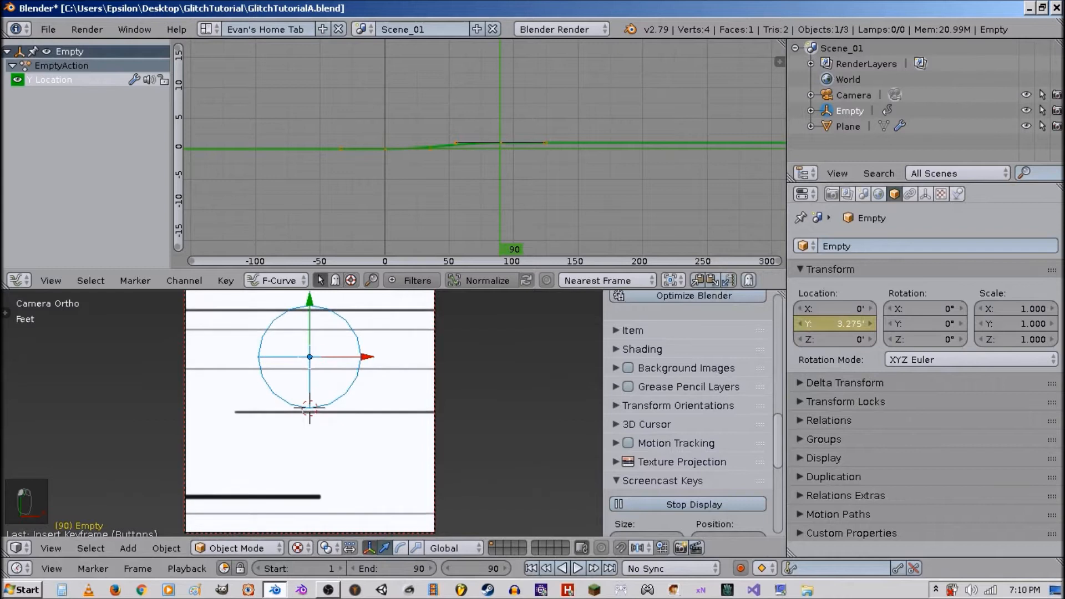
# Adjust the Y location at frame 90 again, replace the single keyframe, and compare the start and end frames.
pyautogui.rightClick(838, 321)
pyautogui.click(814, 266)
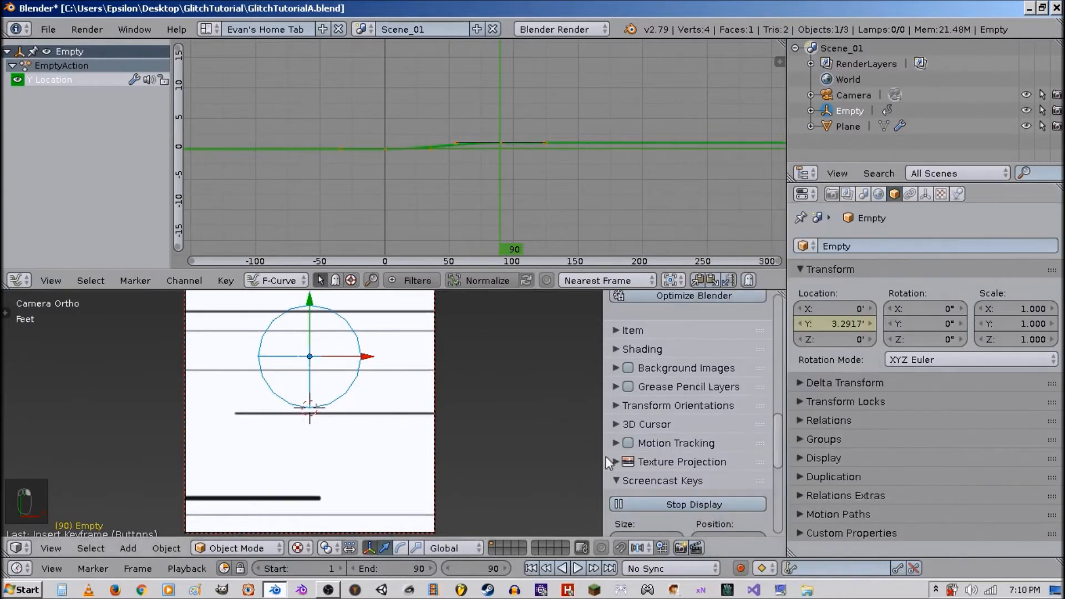
pyautogui.click(532, 568)
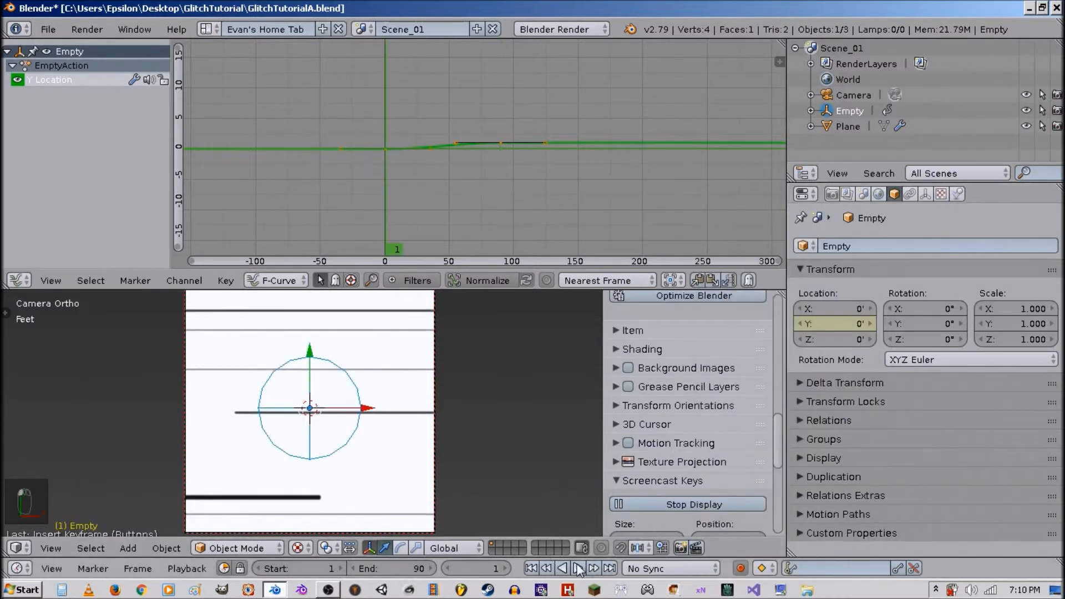
pyautogui.click(609, 569)
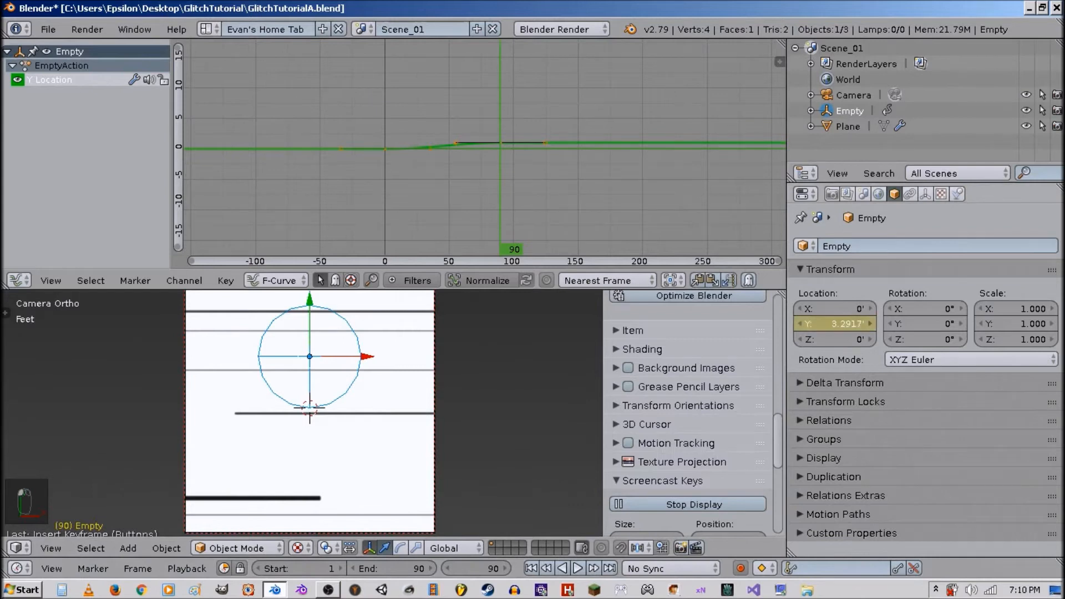
pyautogui.rightClick(847, 321)
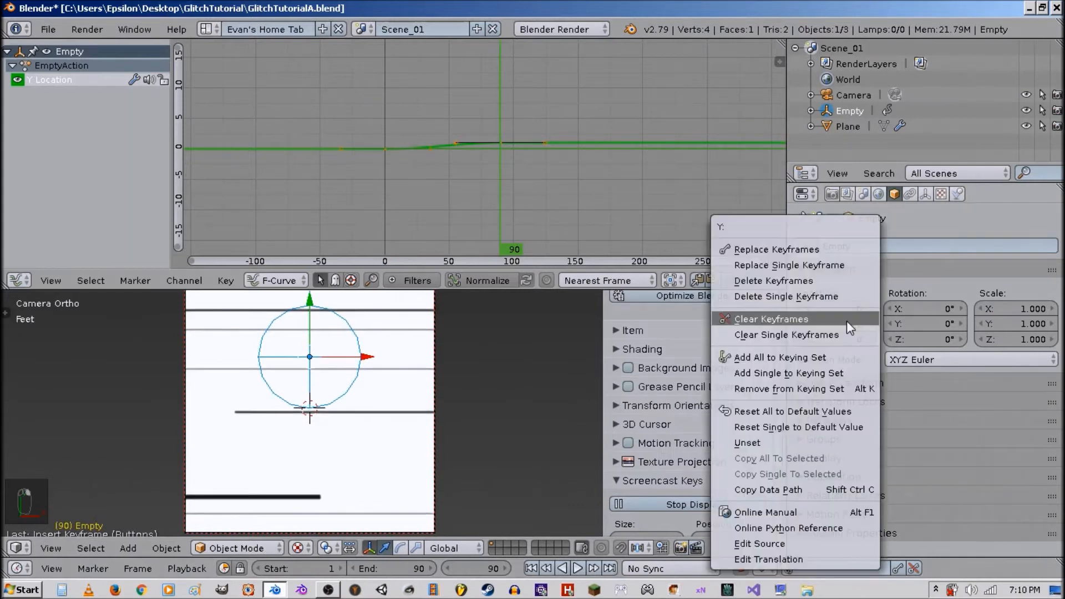
pyautogui.click(834, 267)
pyautogui.click(533, 568)
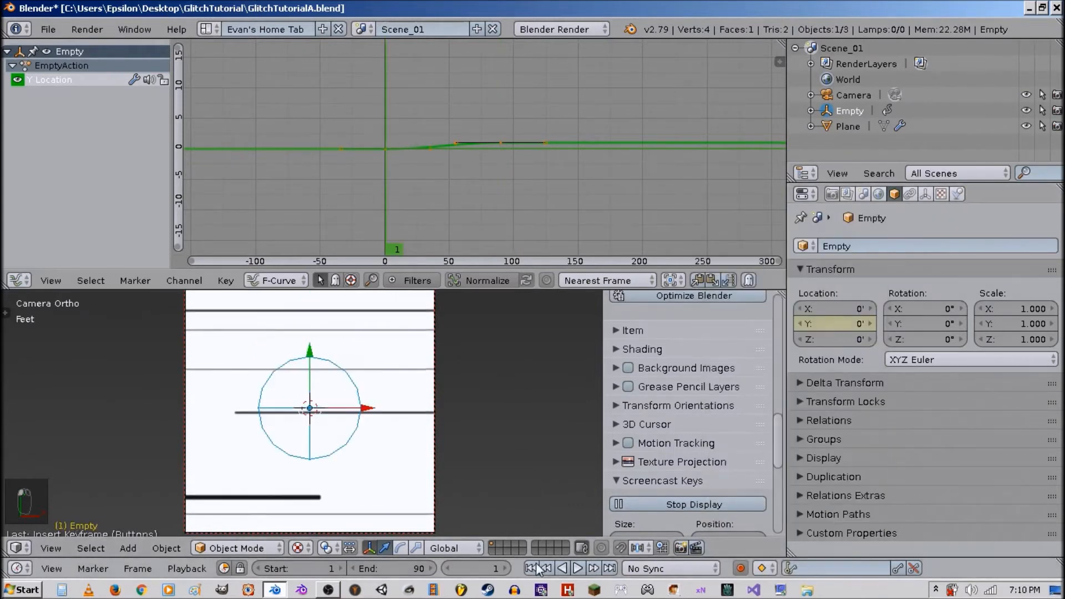
pyautogui.click(609, 568)
pyautogui.click(531, 568)
pyautogui.click(609, 568)
# Select all keyframes of the Y location curve and set their interpolation to Linear.
pyautogui.press('a')
pyautogui.press('a')
pyautogui.press('a')
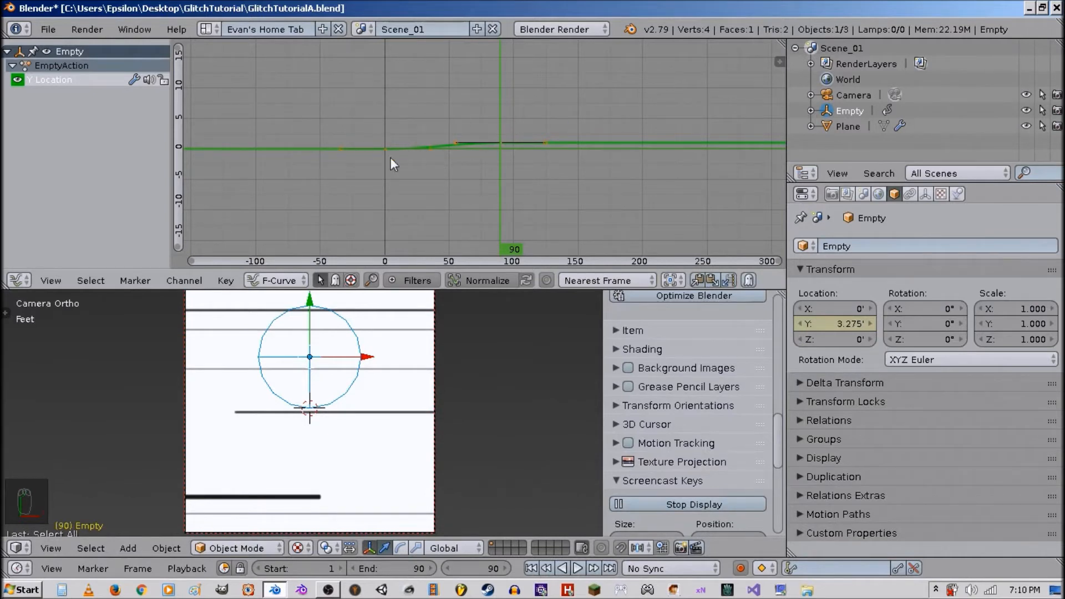
pyautogui.press('t')
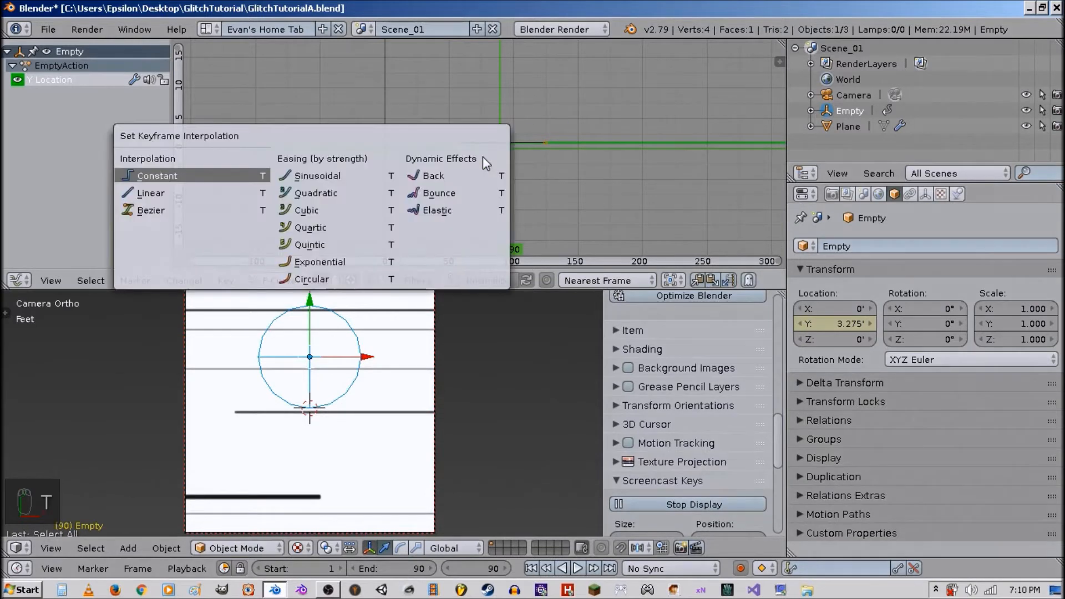
pyautogui.click(181, 194)
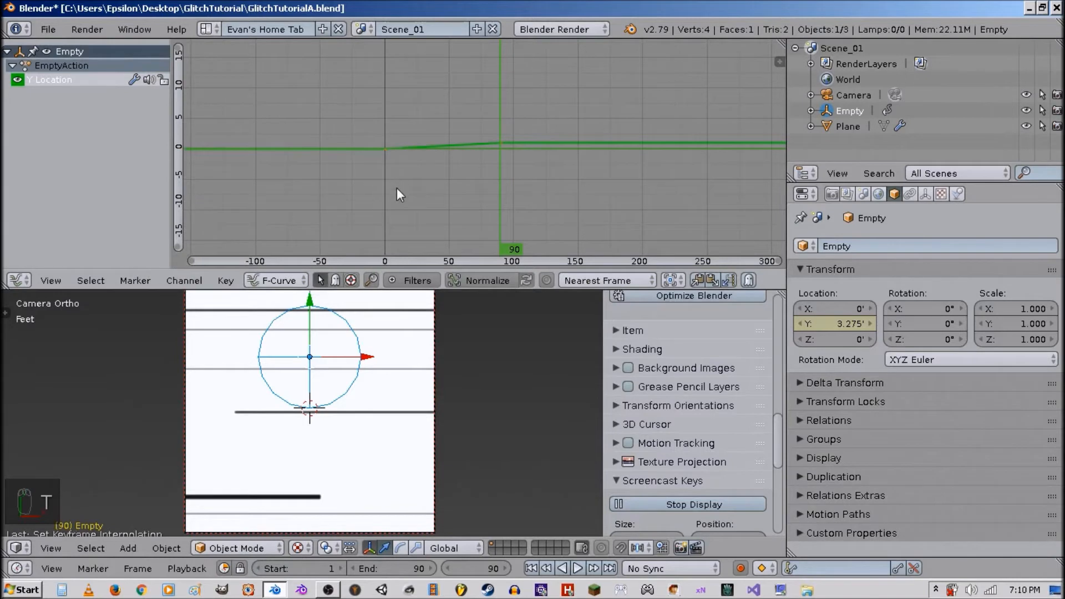
# Play back the animation and return to the first frame.
pyautogui.hotkey('alt', 'a')
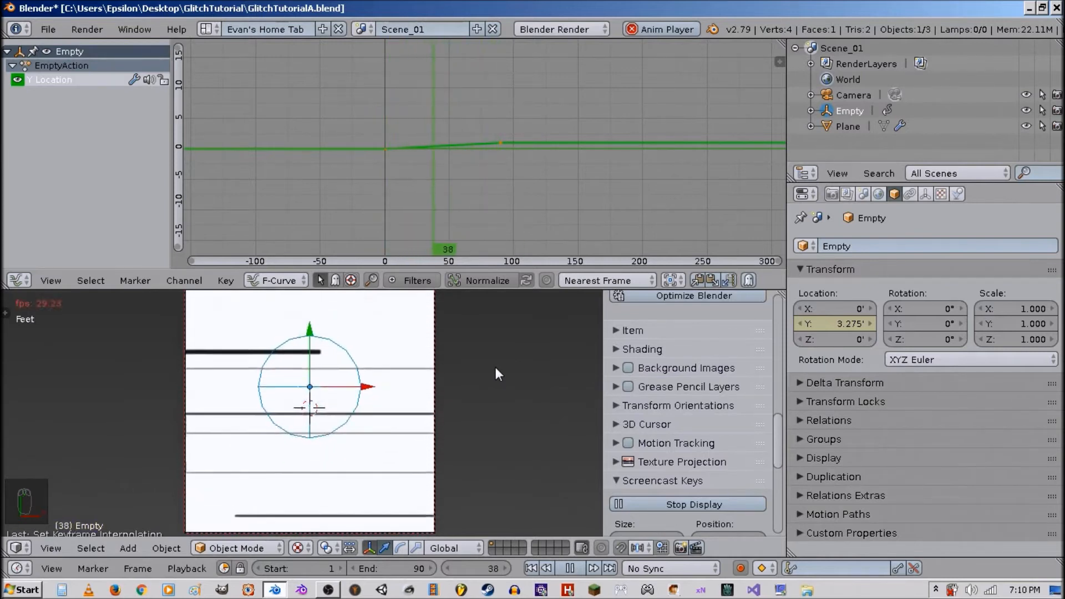
pyautogui.hotkey('alt', 'a')
pyautogui.click(536, 568)
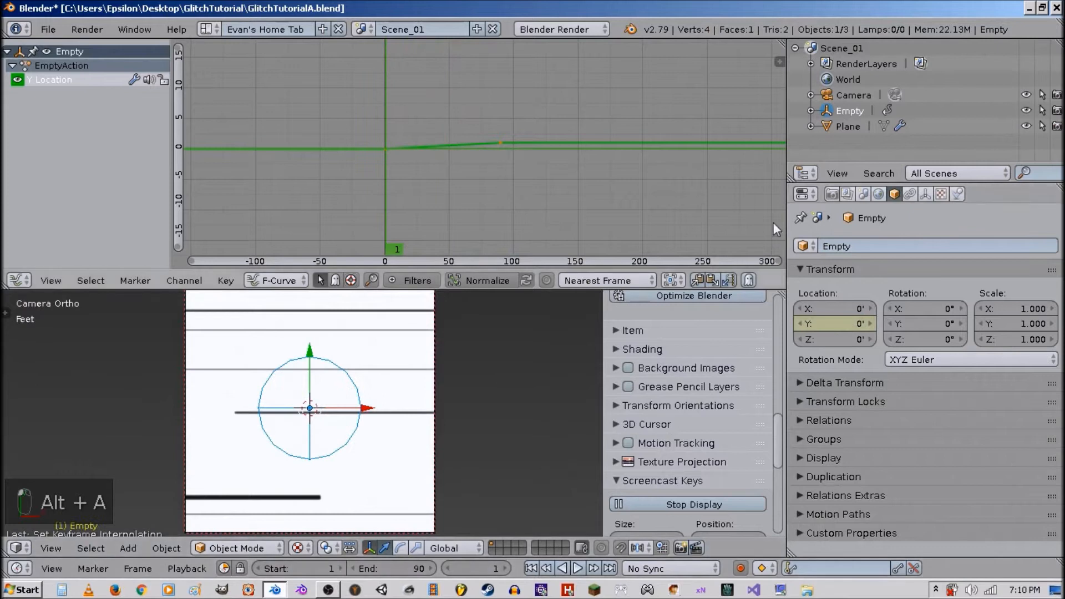
# Set the scene's frame rate to 24 fps and play the animation to check it.
pyautogui.click(833, 194)
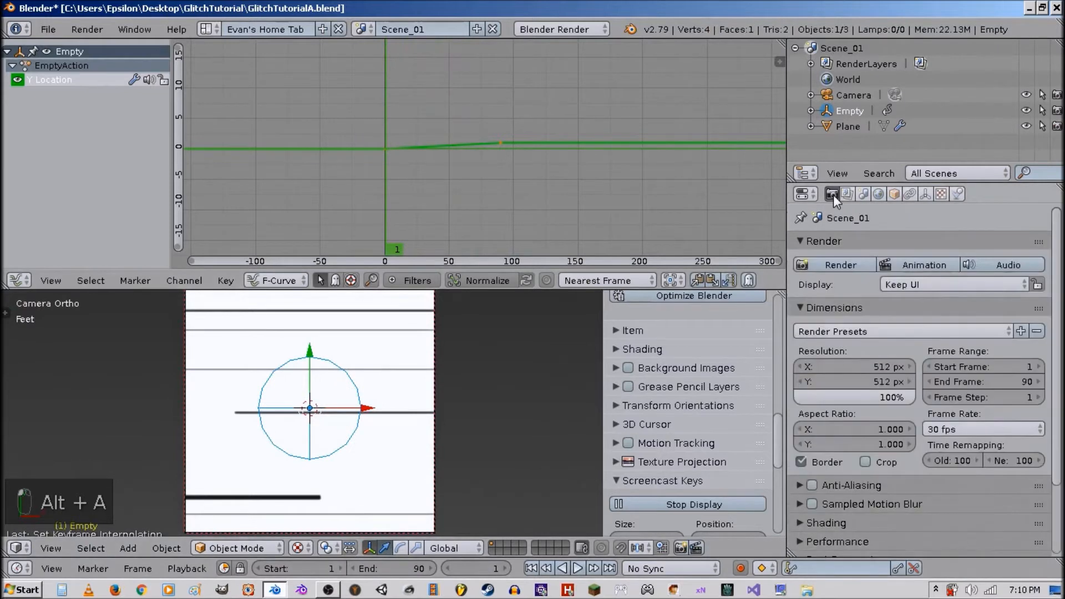
pyautogui.click(987, 427)
pyautogui.click(955, 390)
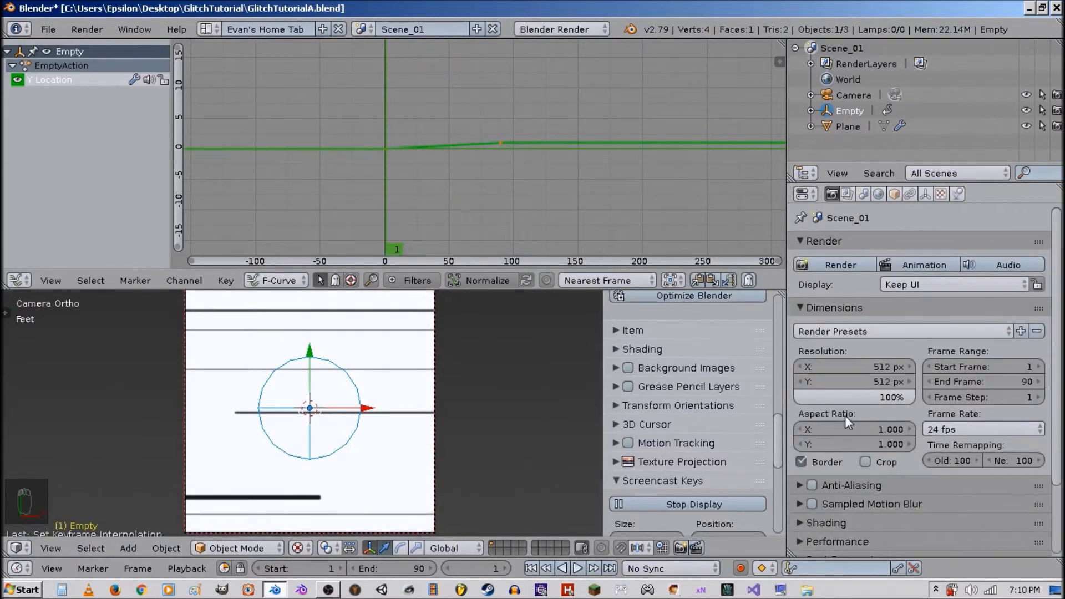
pyautogui.hotkey('alt', 'a')
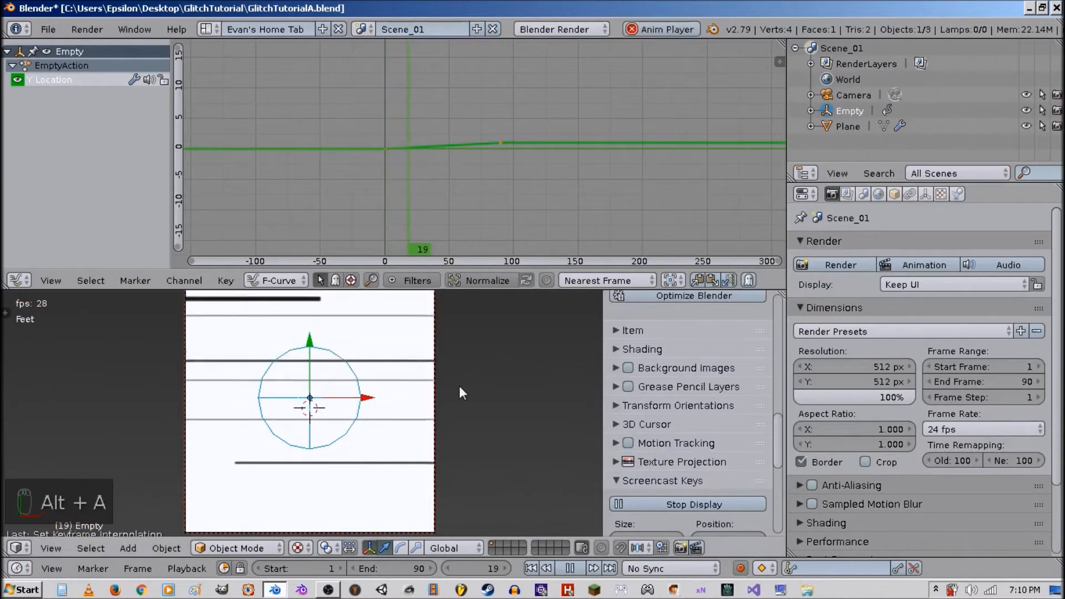
pyautogui.hotkey('alt', 'a')
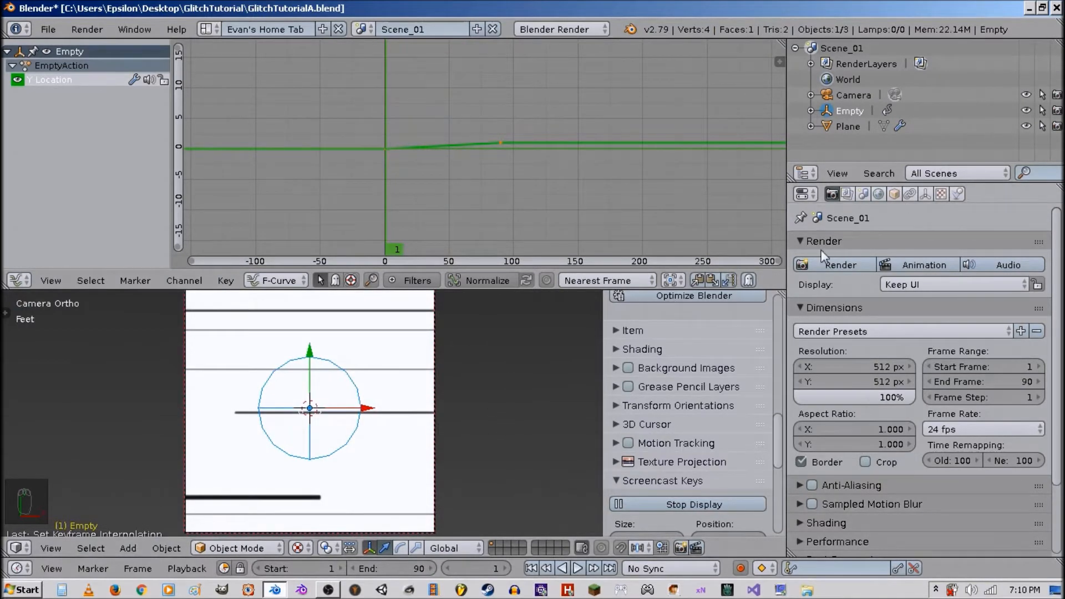
# Set the render output file format to FFmpeg video.
pyautogui.scroll(-4, 849, 360)
pyautogui.click(856, 399)
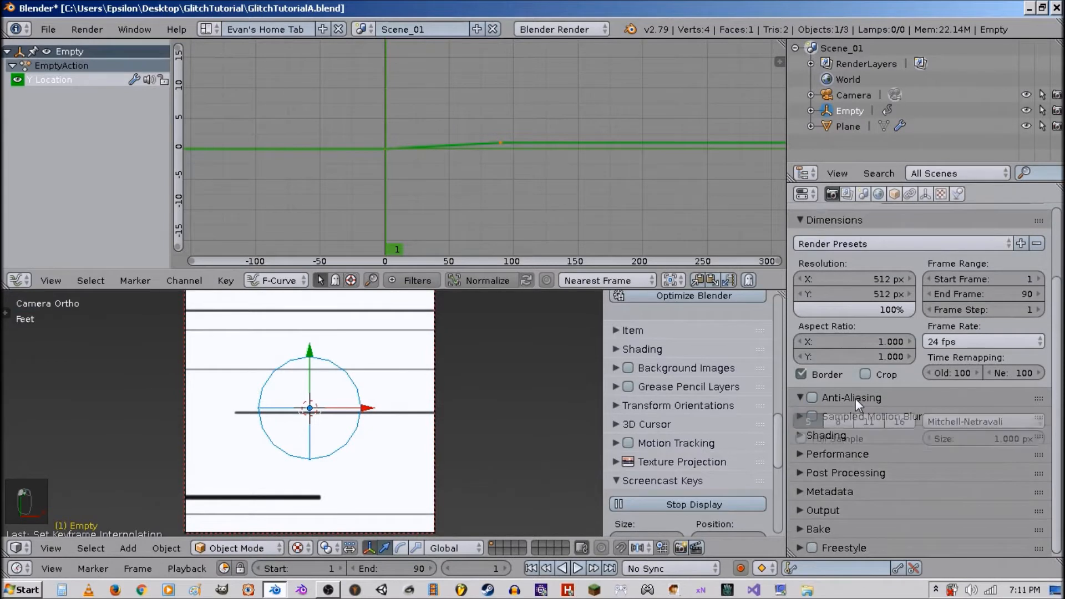
pyautogui.click(855, 398)
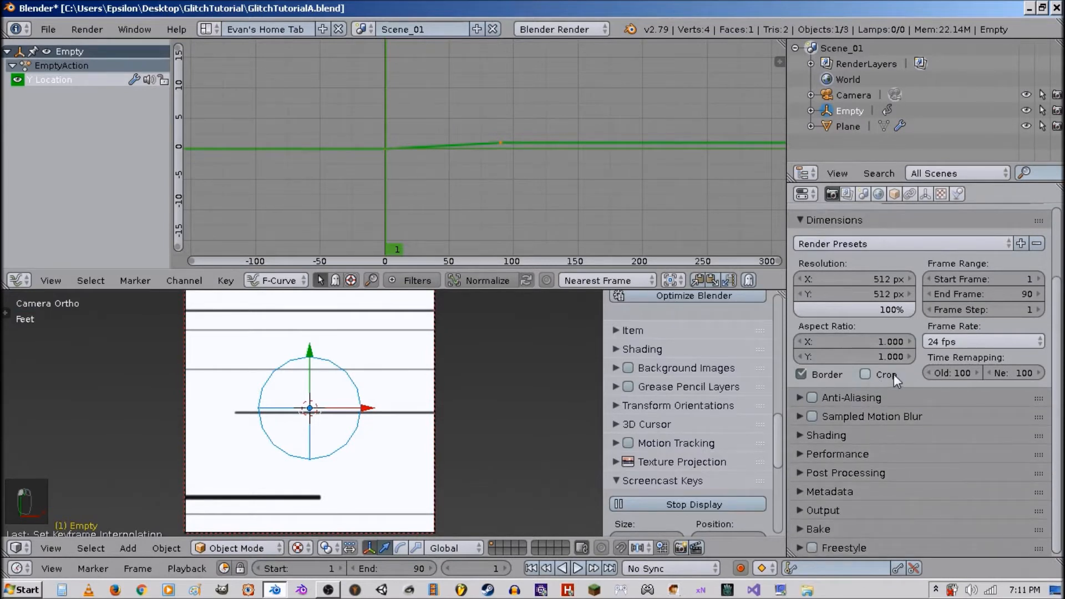
pyautogui.click(847, 510)
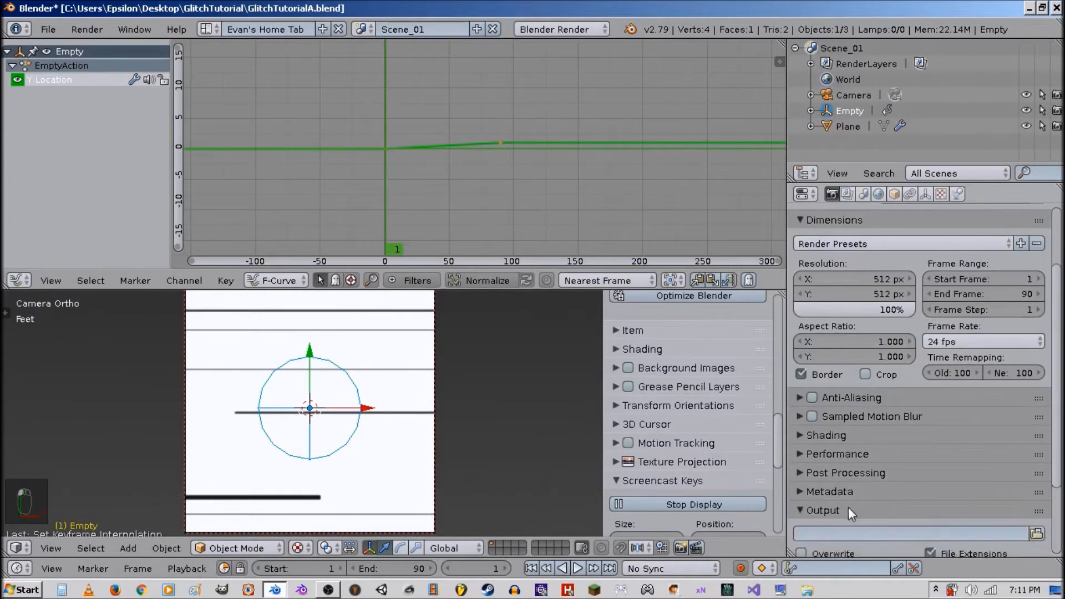
pyautogui.scroll(-5, 894, 451)
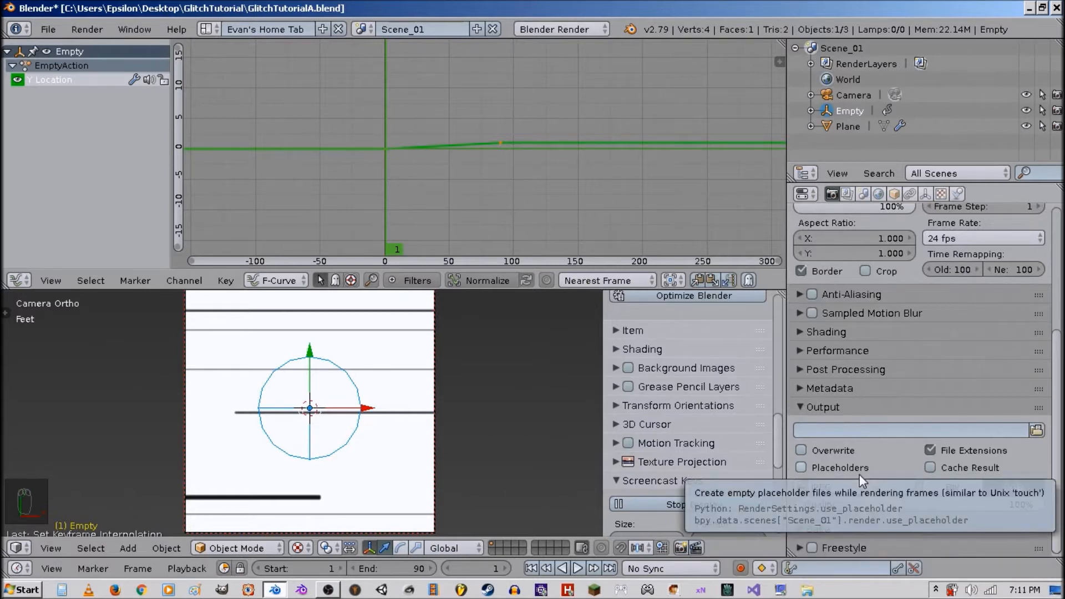
pyautogui.click(872, 483)
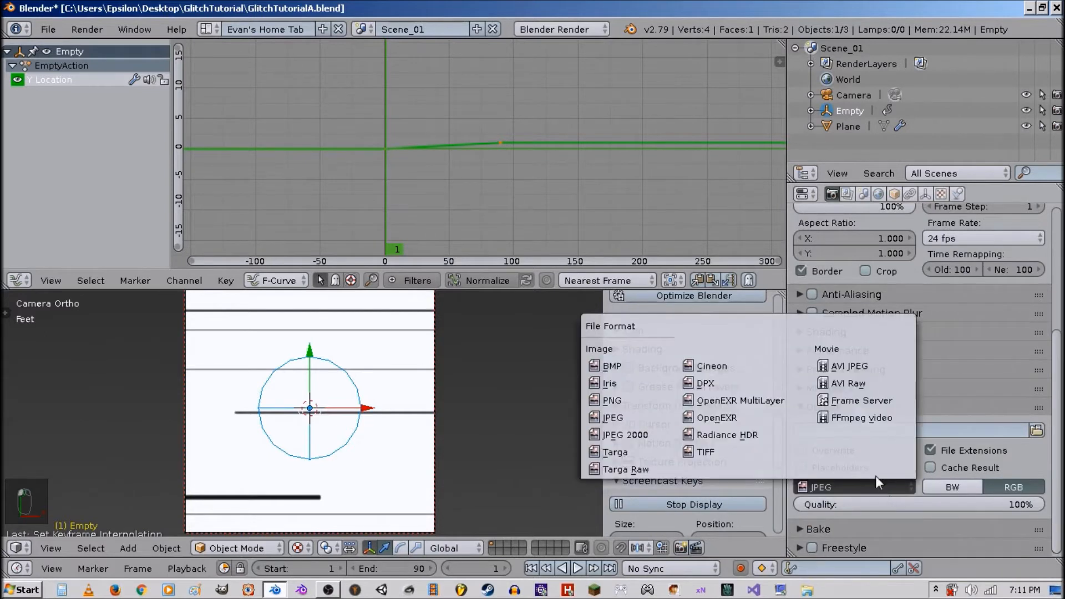
pyautogui.click(861, 418)
# Set the encoding container to MPEG-4 and the output quality to None; use constant bit-rate.
pyautogui.scroll(-8, 862, 418)
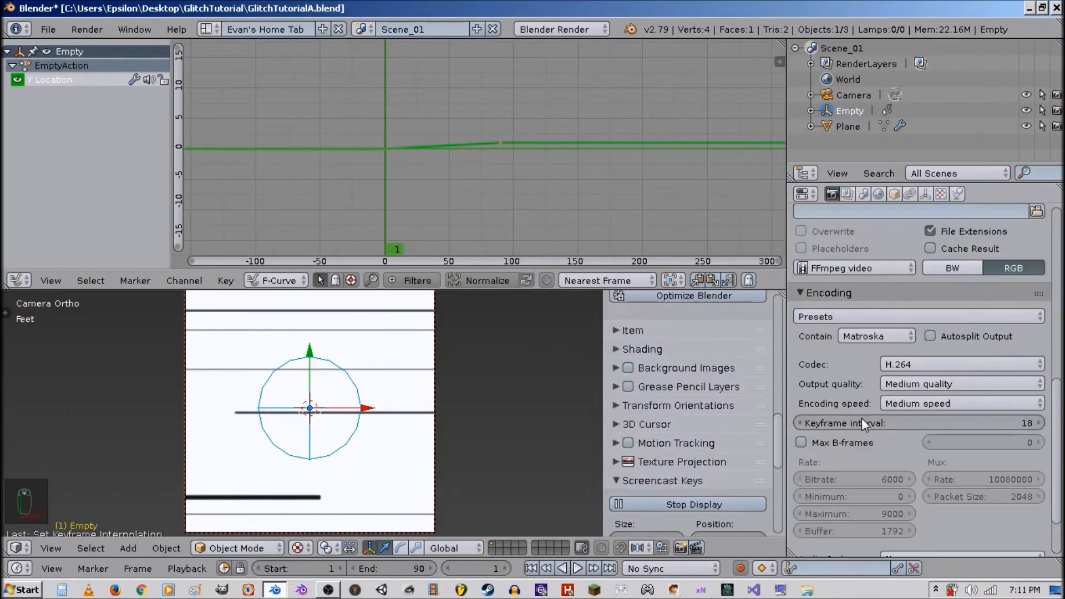
pyautogui.click(860, 336)
pyautogui.click(869, 286)
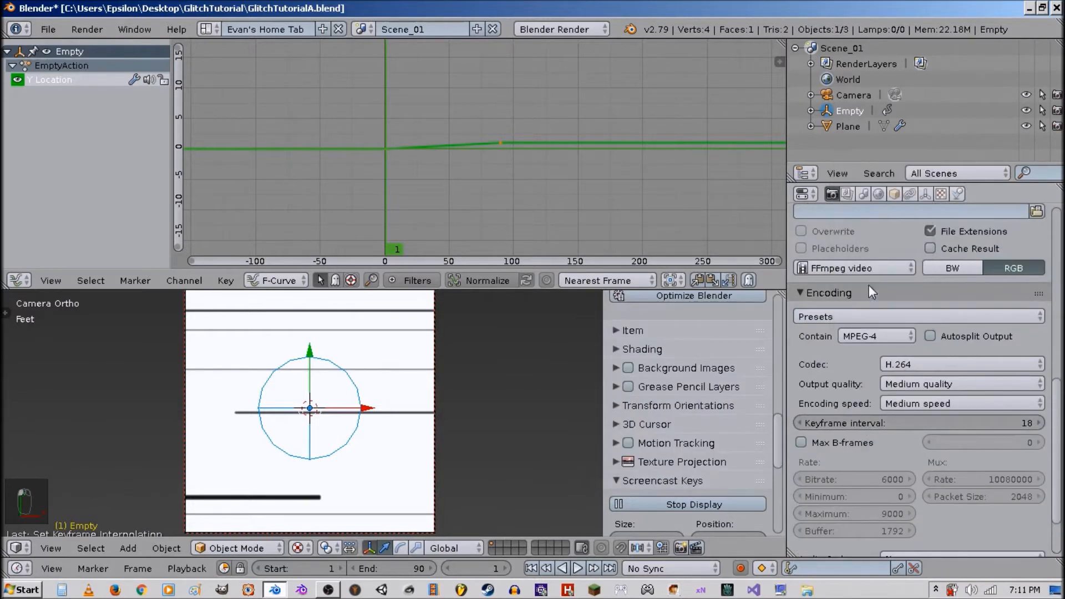
pyautogui.click(911, 384)
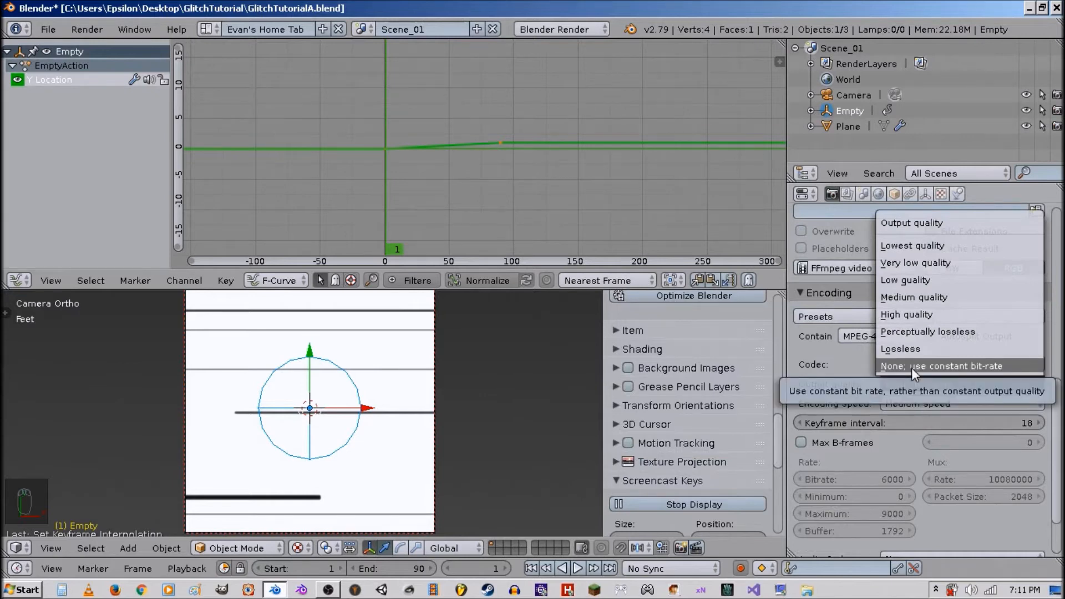
pyautogui.click(912, 367)
# Set the encoding bitrate to 500 and the maximum rate to 1000.
pyautogui.scroll(-3, 898, 385)
pyautogui.click(869, 406)
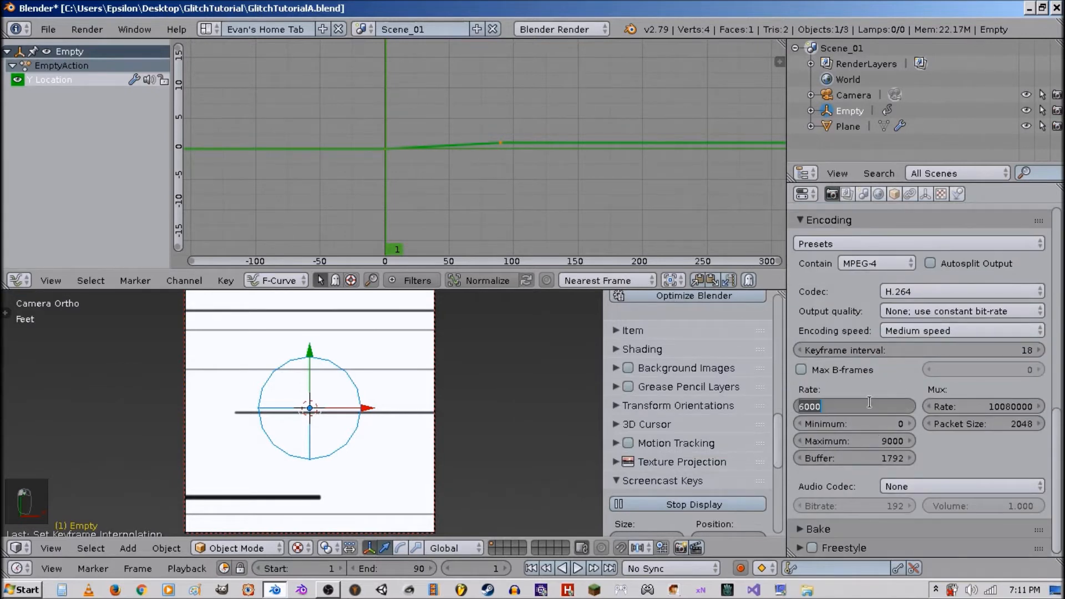
pyautogui.write('500')
pyautogui.press('Return')
pyautogui.click(875, 441)
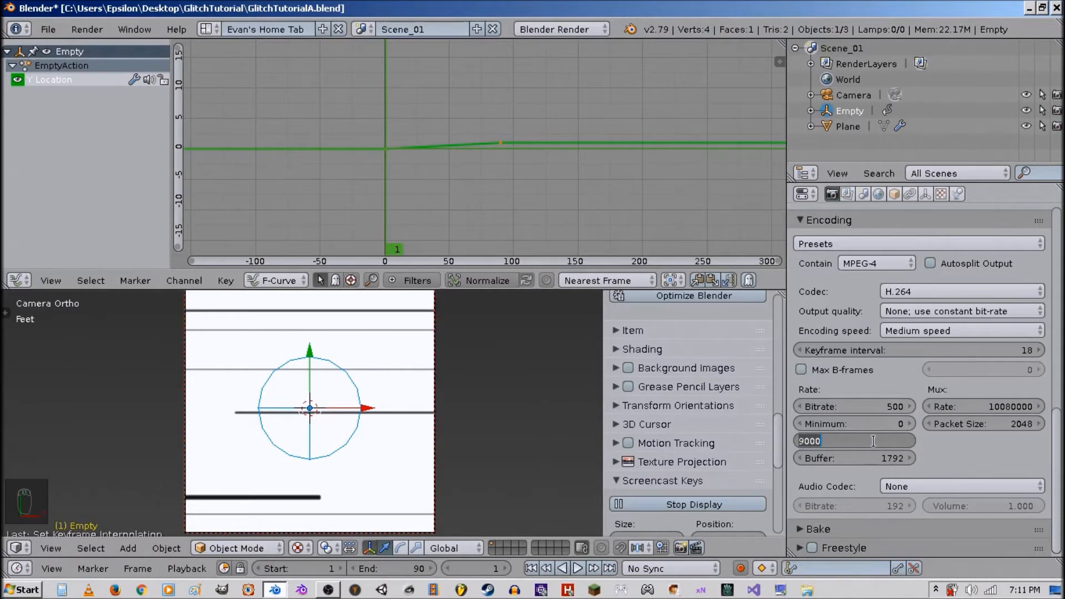
pyautogui.write('100')
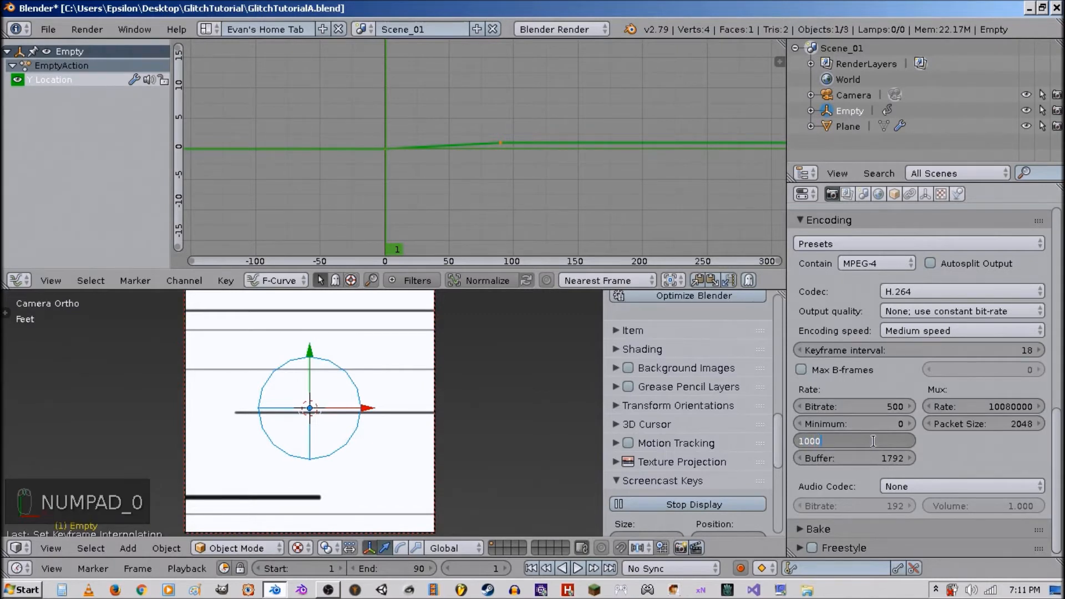
pyautogui.write('0')
pyautogui.press('Return')
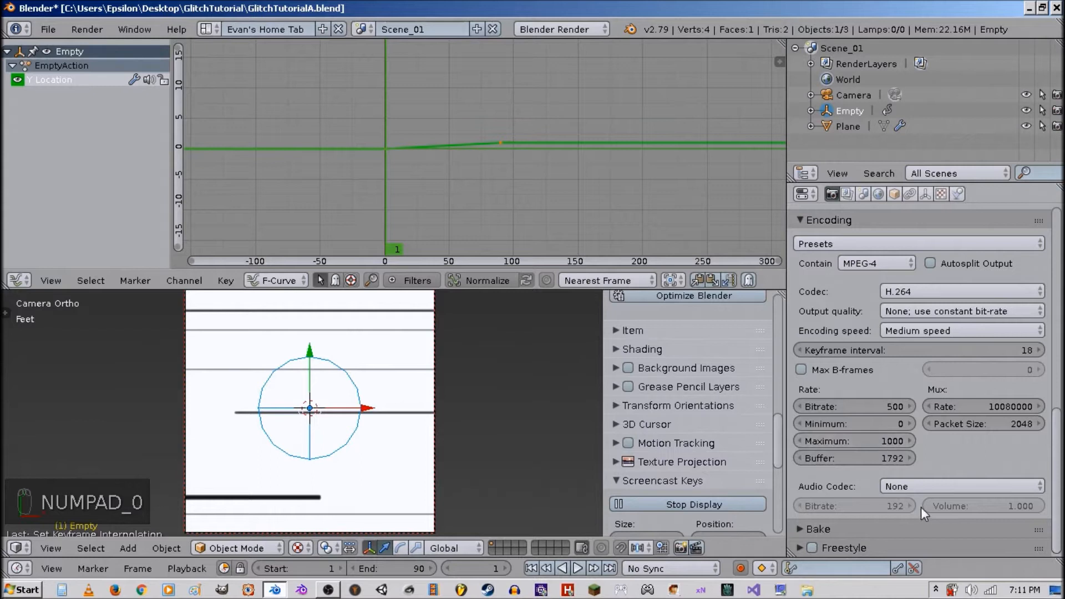
# Set the encoding speed to Slow.
pyautogui.click(946, 326)
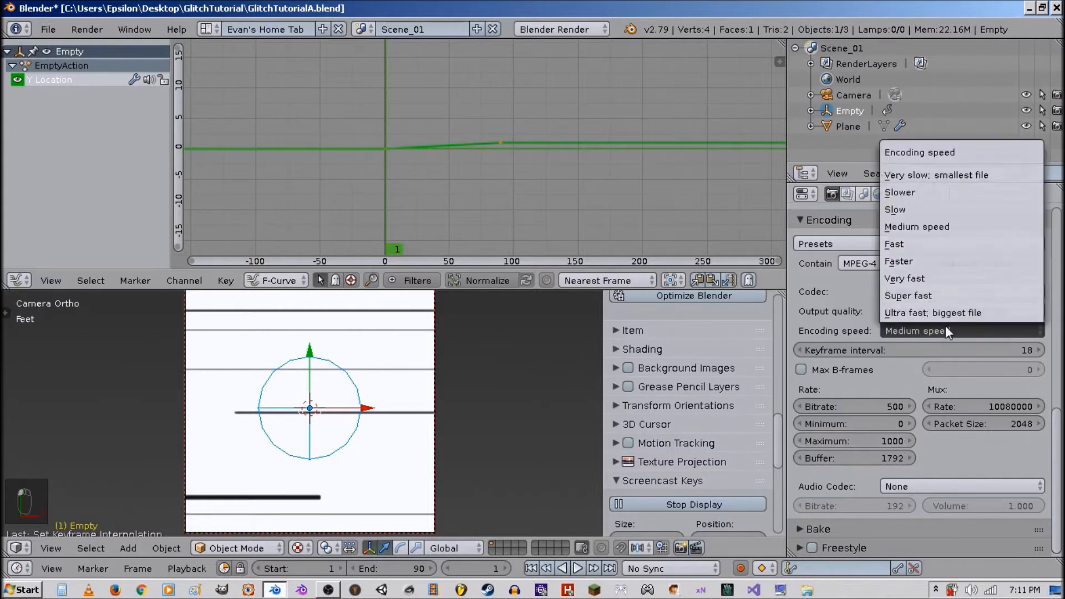
pyautogui.click(917, 211)
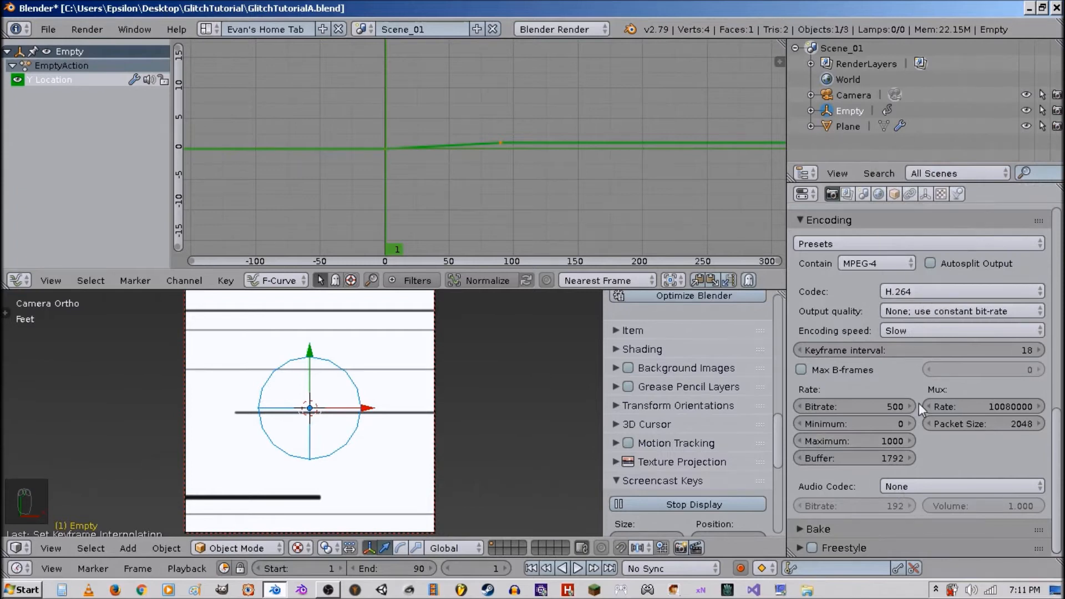
# Set the render output path to RollingLinesA in the GlitchTutorial folder and save the blend file.
pyautogui.scroll(5, 870, 393)
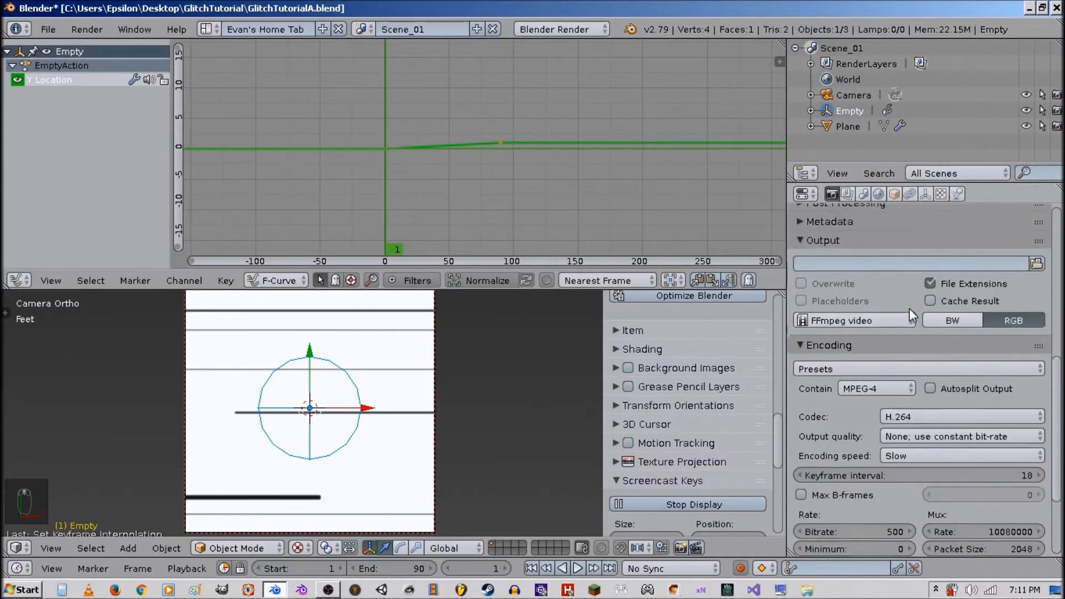
pyautogui.scroll(2, 913, 313)
pyautogui.click(1033, 326)
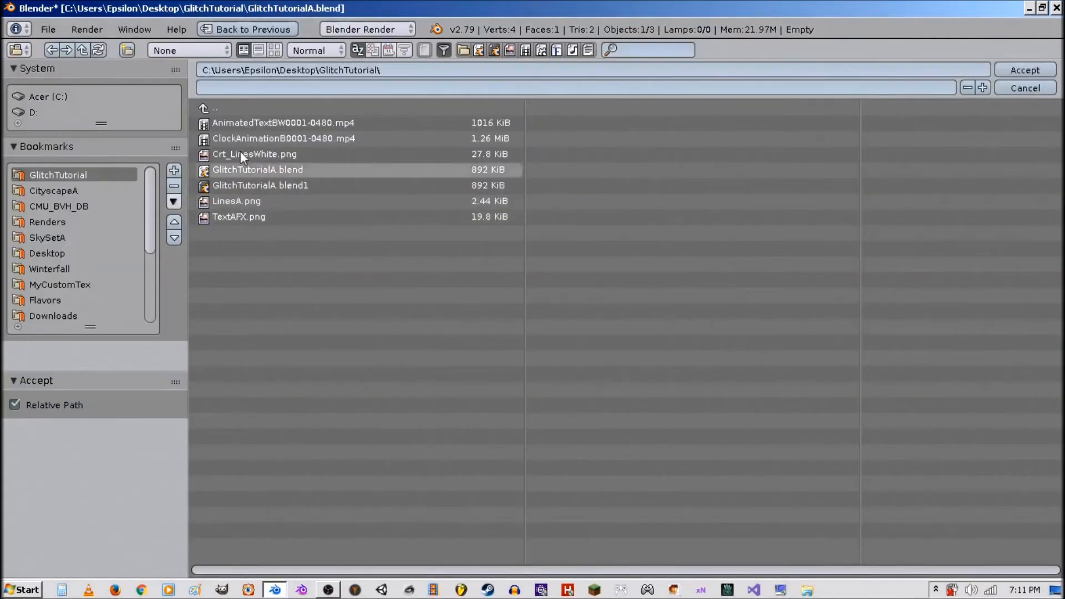
pyautogui.click(235, 89)
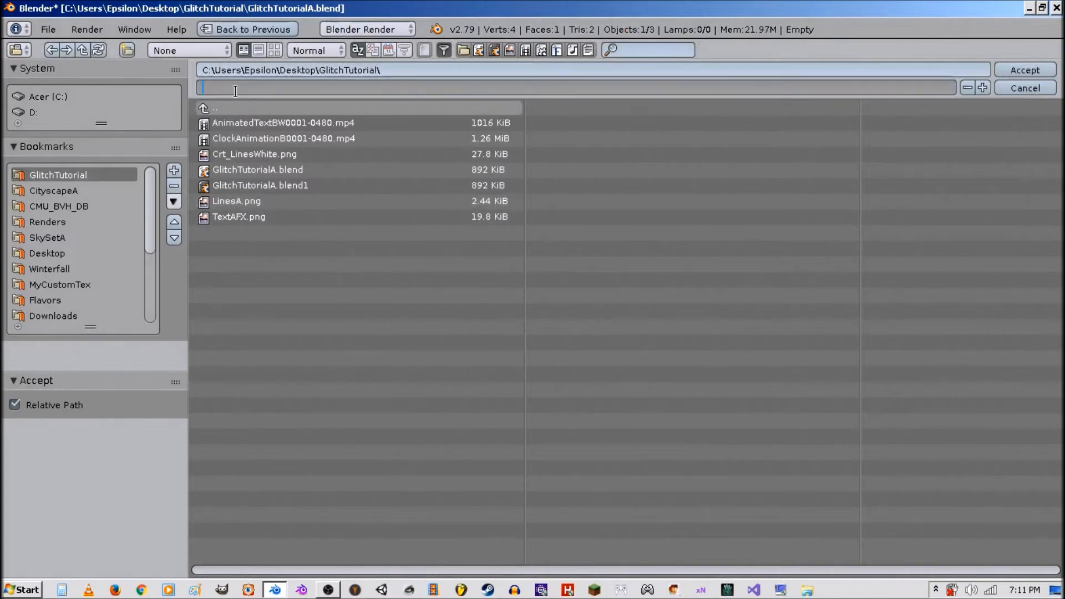
pyautogui.write('RollingLinesA')
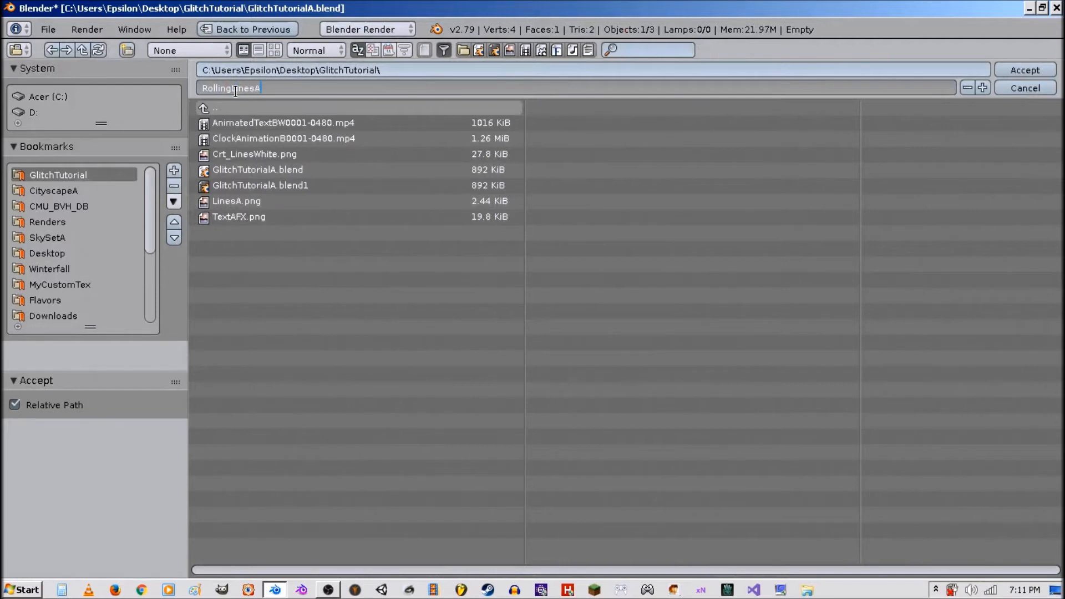
pyautogui.press('Return')
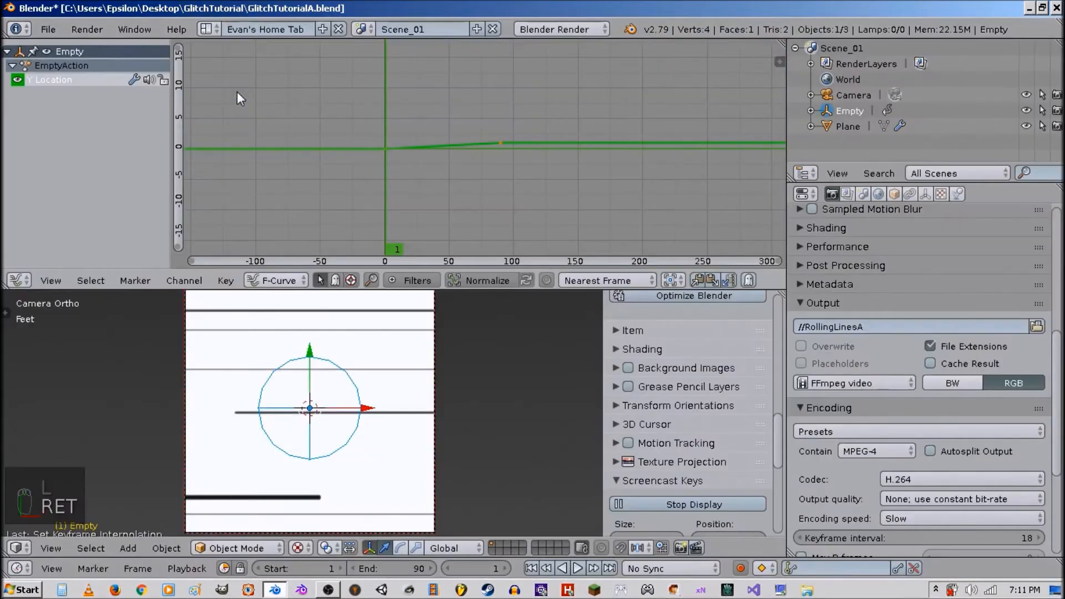
pyautogui.hotkey('ctrl', 's')
pyautogui.click(404, 372)
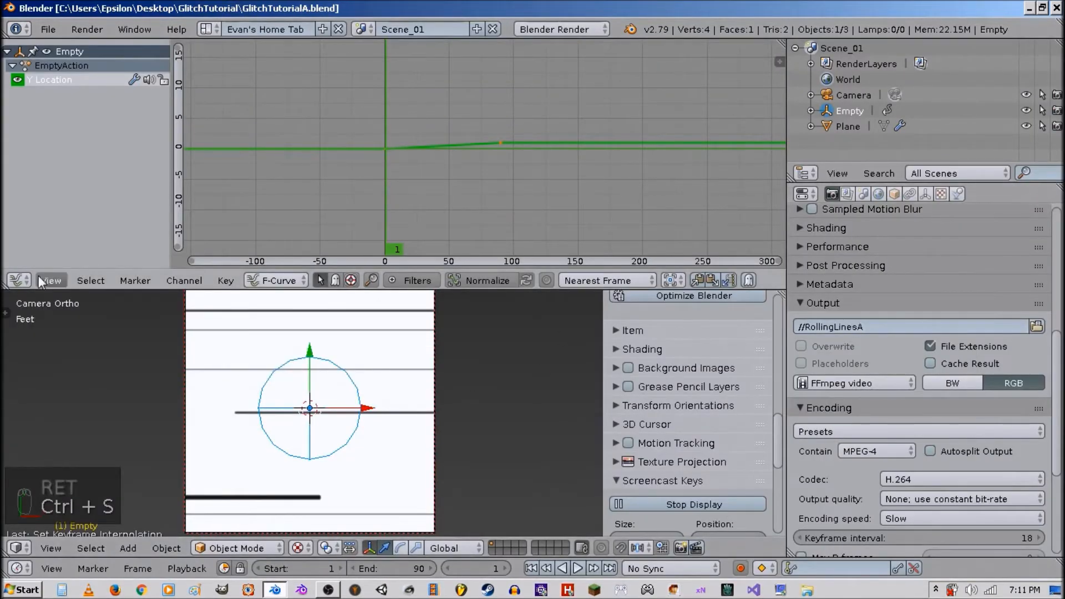
# Switch the graph editor to an Image Editor and make an OpenGL render of the viewport.
pyautogui.click(19, 280)
pyautogui.click(65, 404)
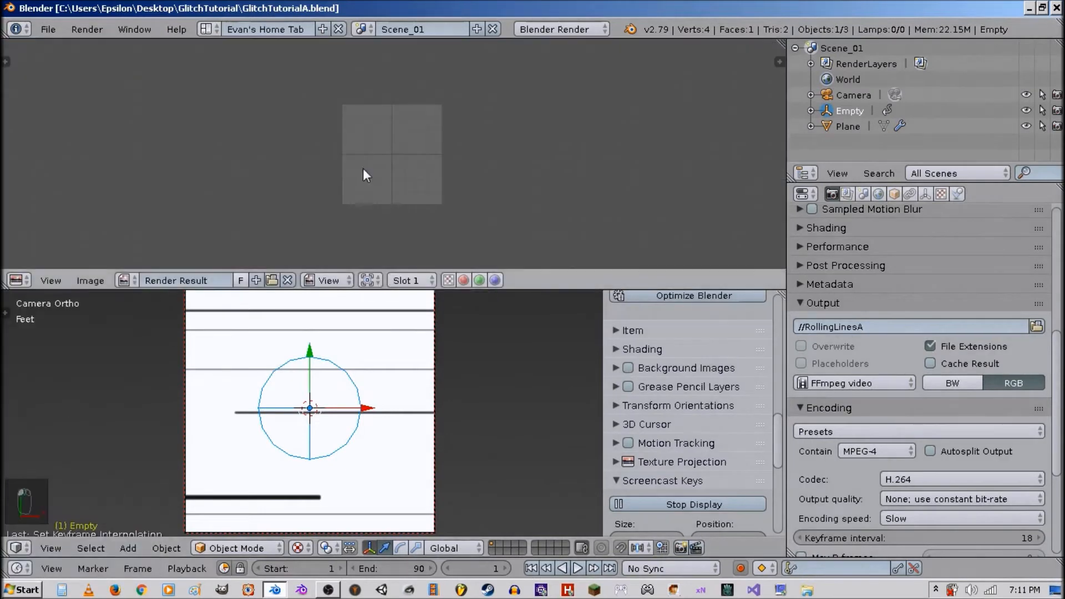
pyautogui.click(681, 547)
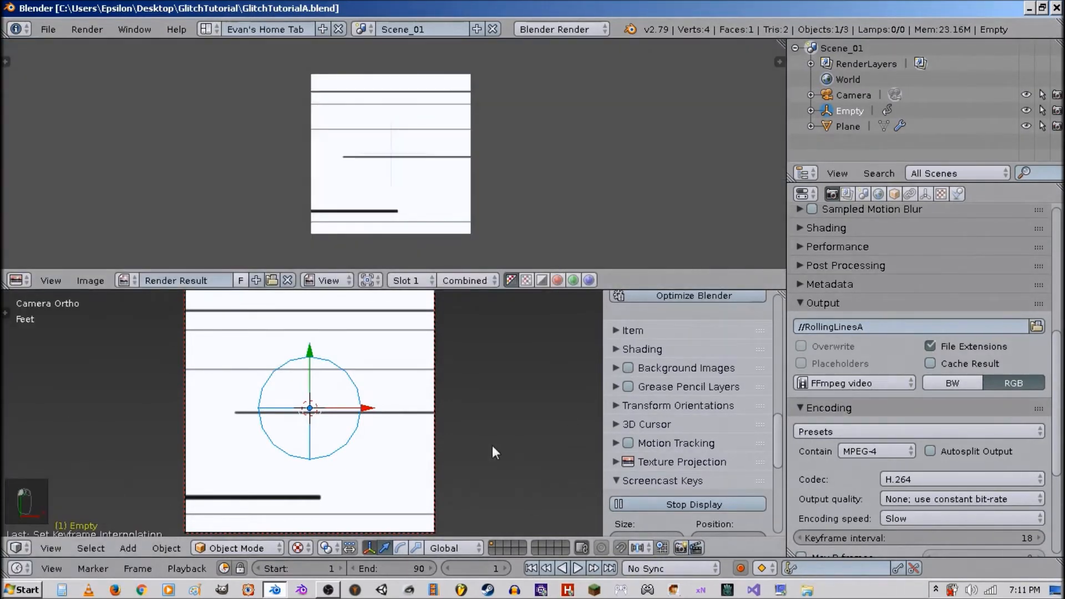
# Enable Only Render and World Background in the viewport shading options and make another OpenGL still render.
pyautogui.scroll(4, 445, 199)
pyautogui.scroll(15, 663, 348)
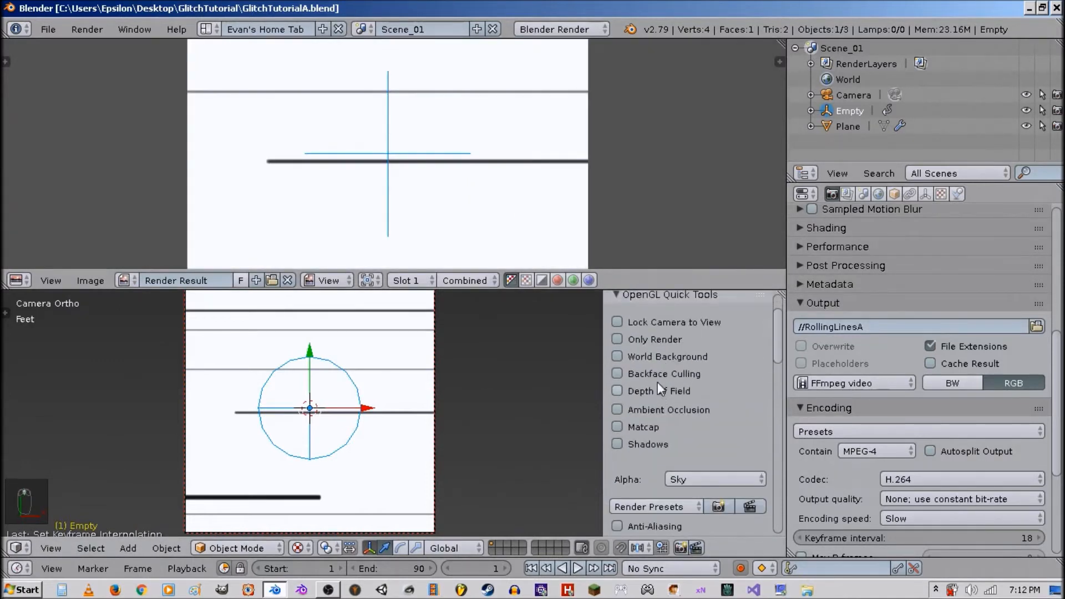
pyautogui.click(648, 356)
pyautogui.click(640, 341)
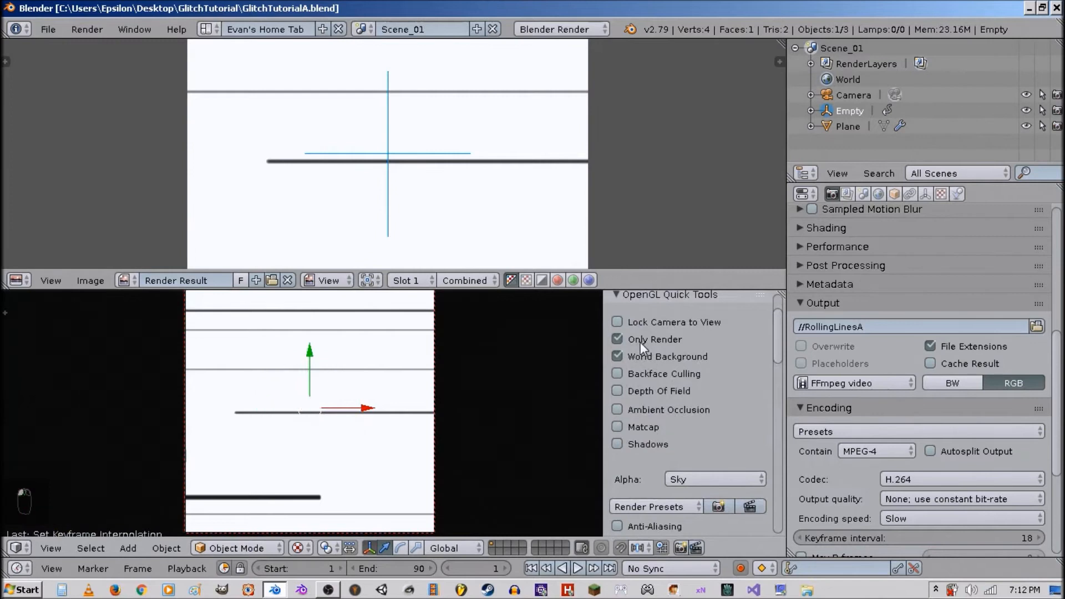
pyautogui.click(681, 548)
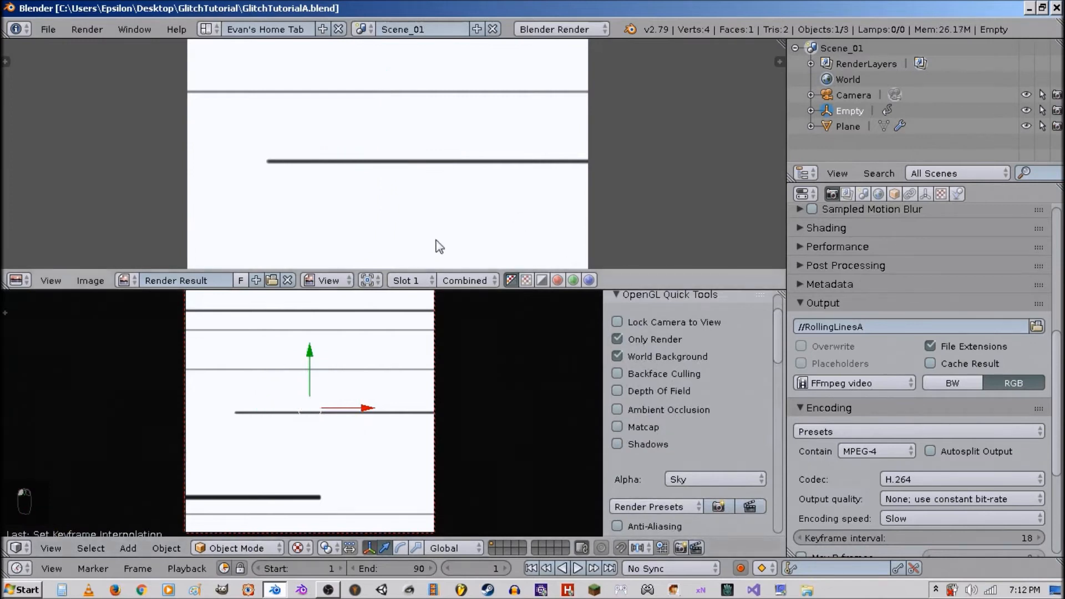
# Play the animation in the viewport and stop it again.
pyautogui.scroll(-5, 436, 242)
pyautogui.scroll(2, 437, 238)
pyautogui.hotkey('alt', 'a')
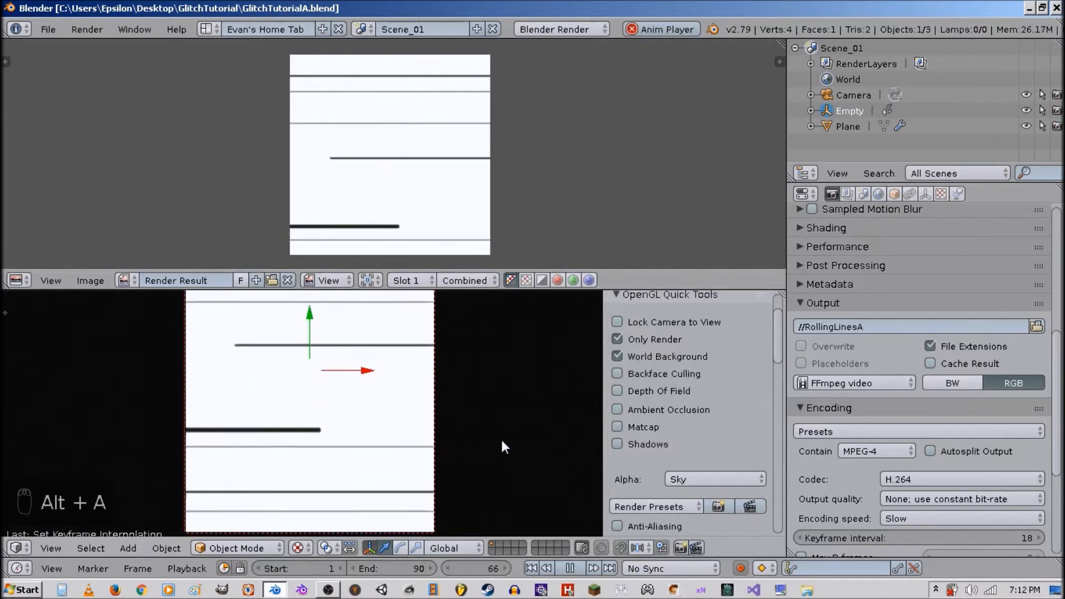
pyautogui.hotkey('alt', 'a')
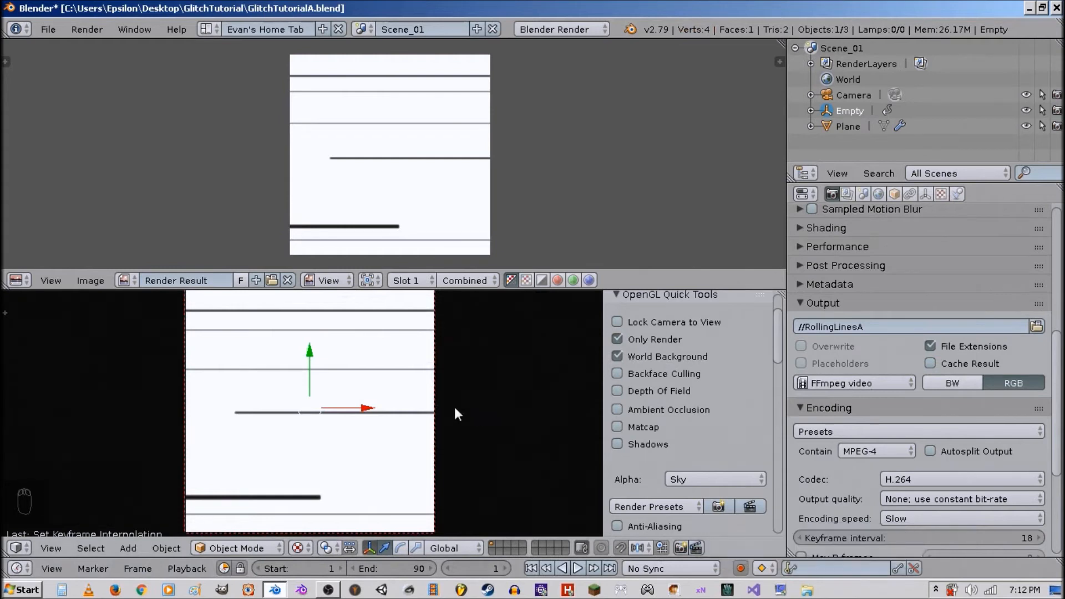
# Save the file and start an OpenGL render of the whole animation.
pyautogui.hotkey('ctrl', 's')
pyautogui.click(698, 547)
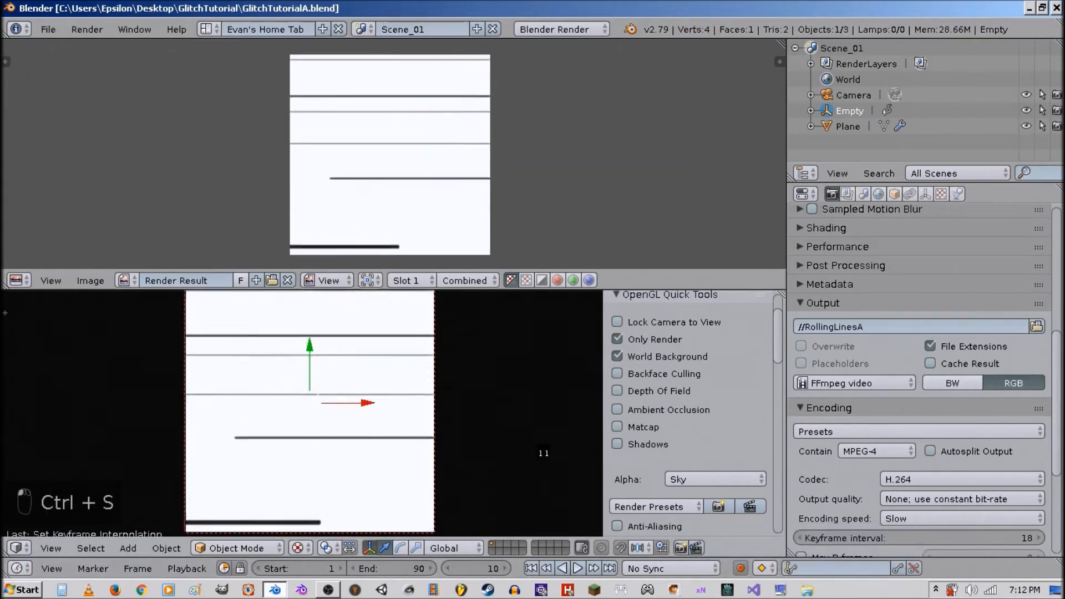
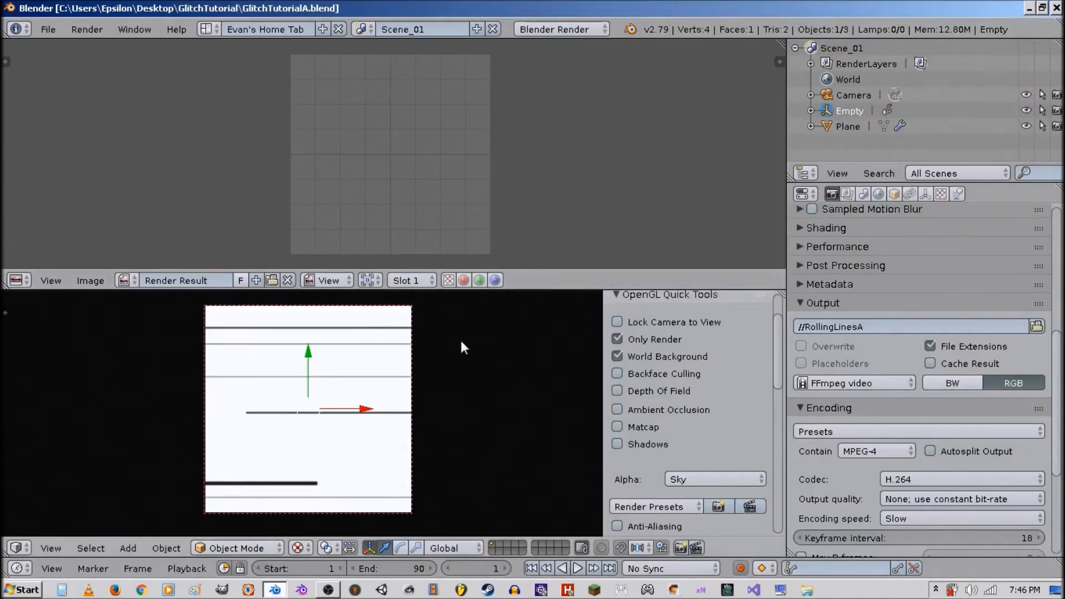
# Select the plane and remove its LoopingLines material and its material slot.
pyautogui.moveTo(445, 363); pyautogui.dragTo(427, 419, button='middle')
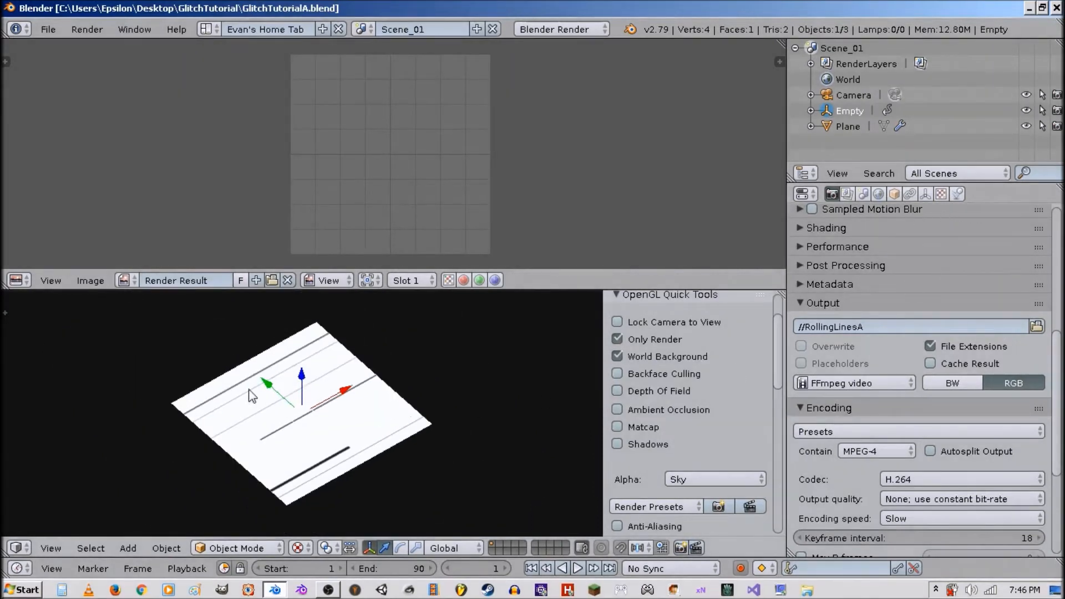
pyautogui.rightClick(378, 426)
pyautogui.click(954, 194)
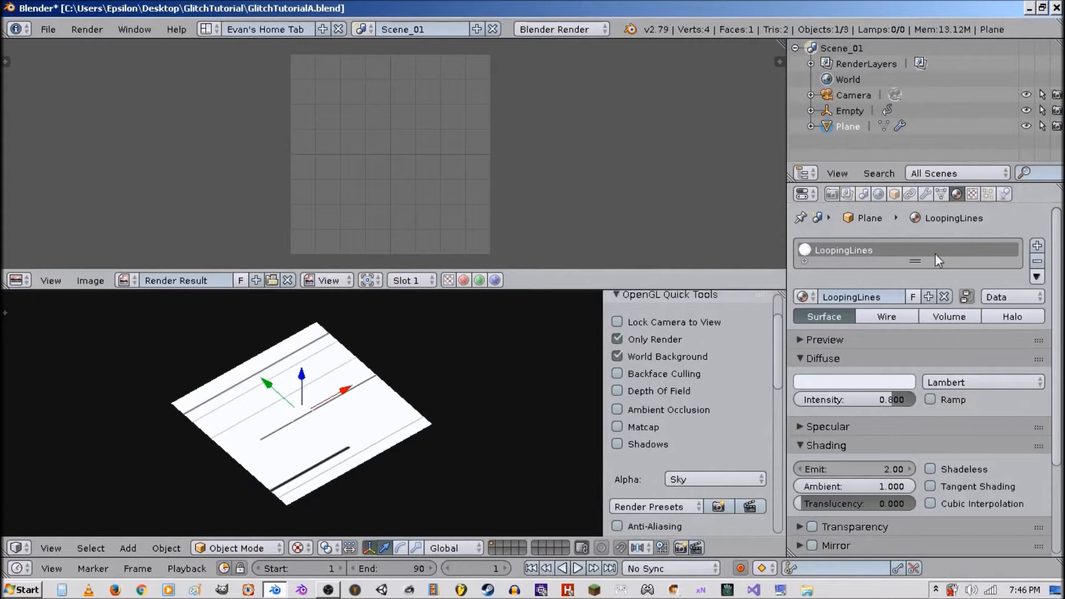
pyautogui.click(947, 293)
pyautogui.click(976, 195)
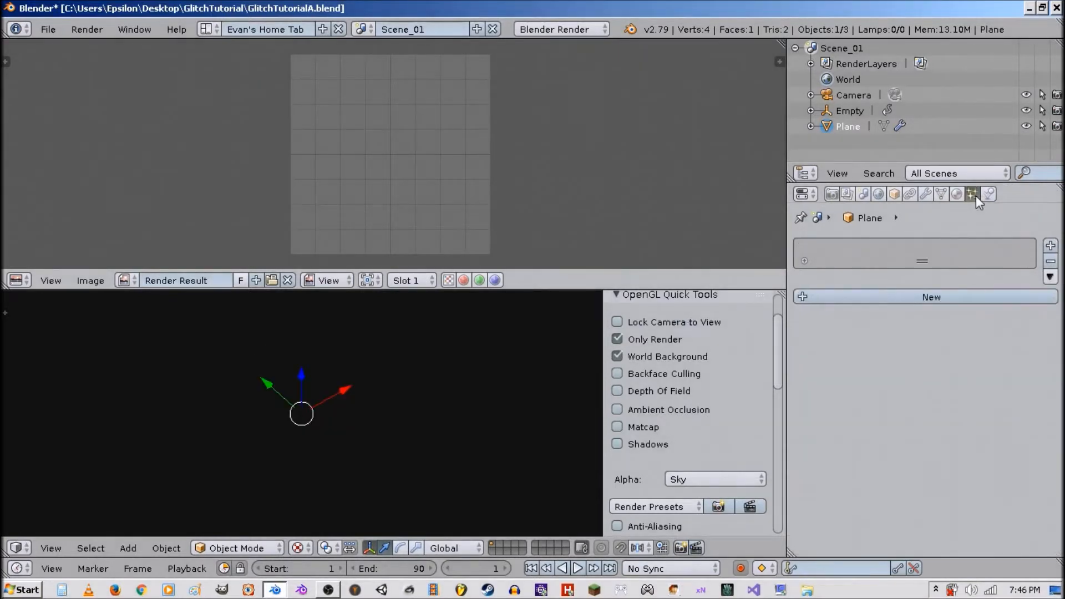
pyautogui.click(957, 194)
pyautogui.click(1051, 261)
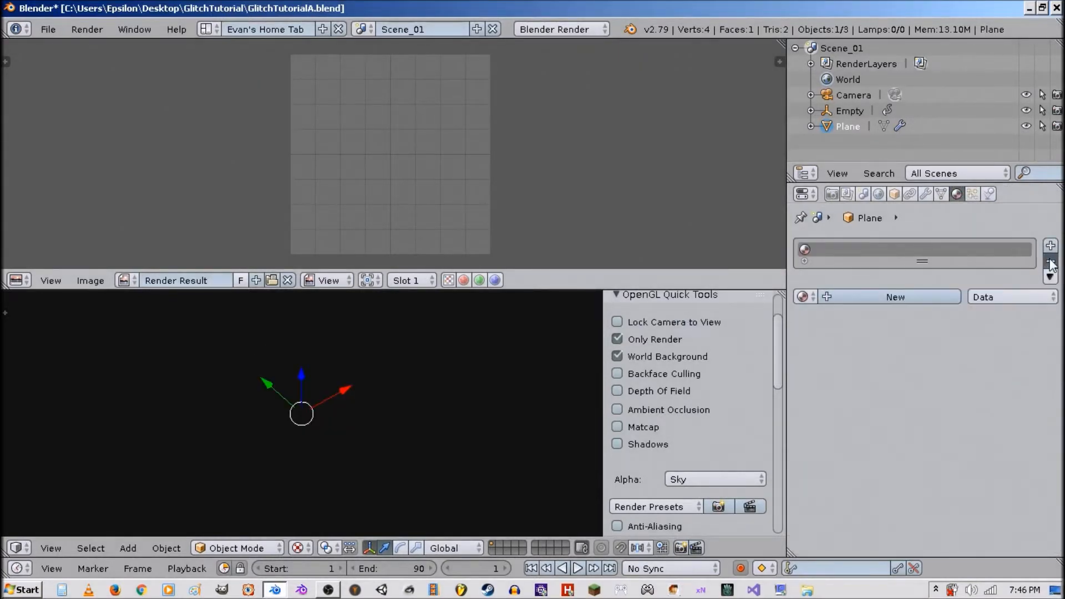
# Turn off Only Render and World Background in the viewport display options.
pyautogui.click(702, 359)
pyautogui.click(668, 336)
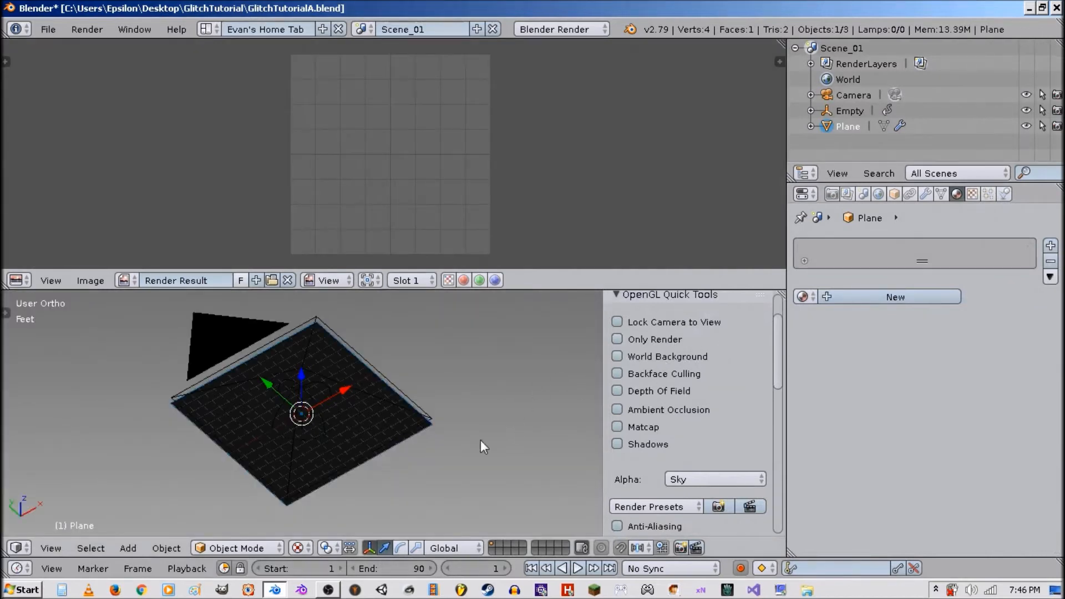
pyautogui.moveTo(481, 440); pyautogui.dragTo(481, 417, button='middle')
pyautogui.press('z')
pyautogui.press('z')
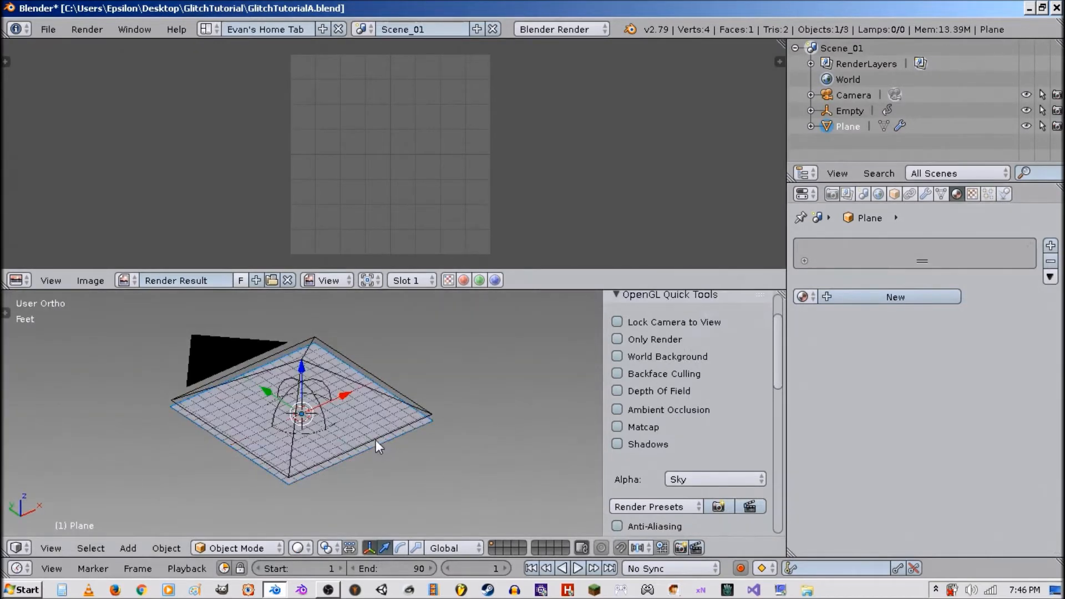
# Switch the scene to an empty layer.
pyautogui.moveTo(377, 444); pyautogui.dragTo(435, 415, button='middle')
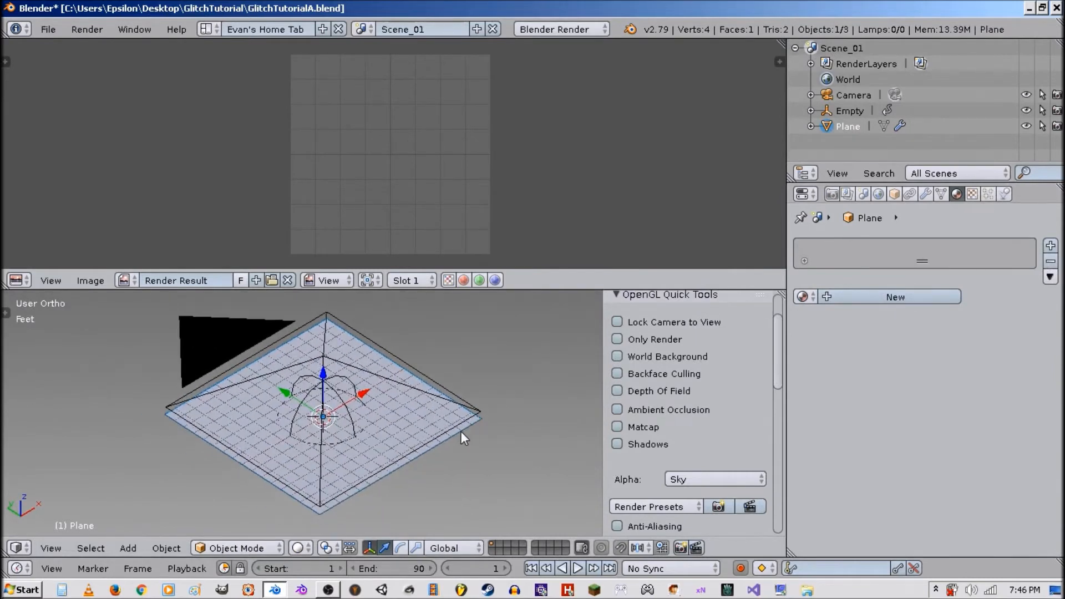
pyautogui.click(501, 545)
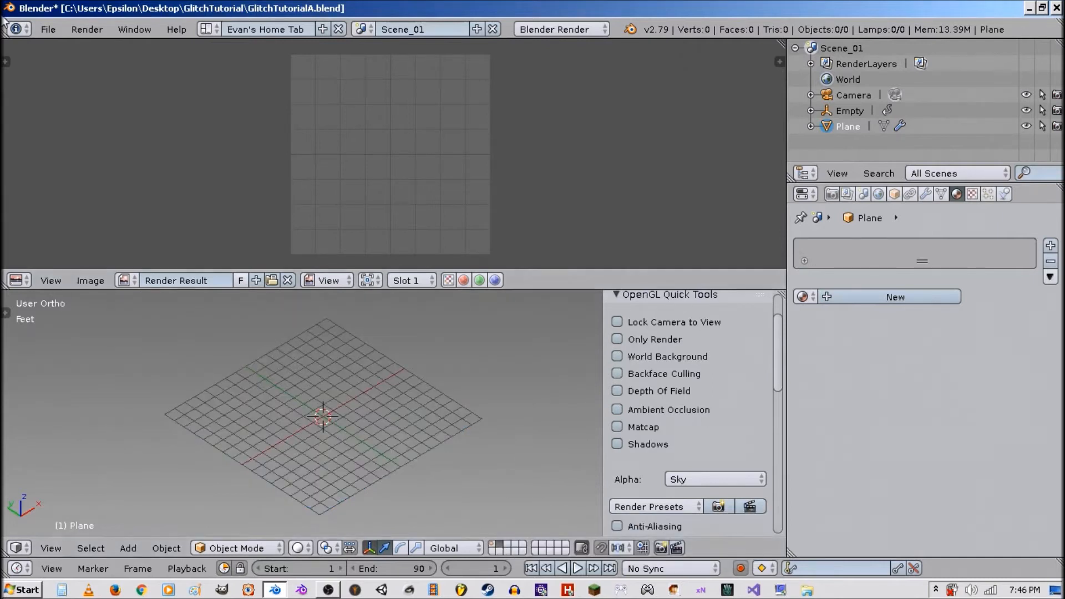
pyautogui.hotkey('shift', 'a')
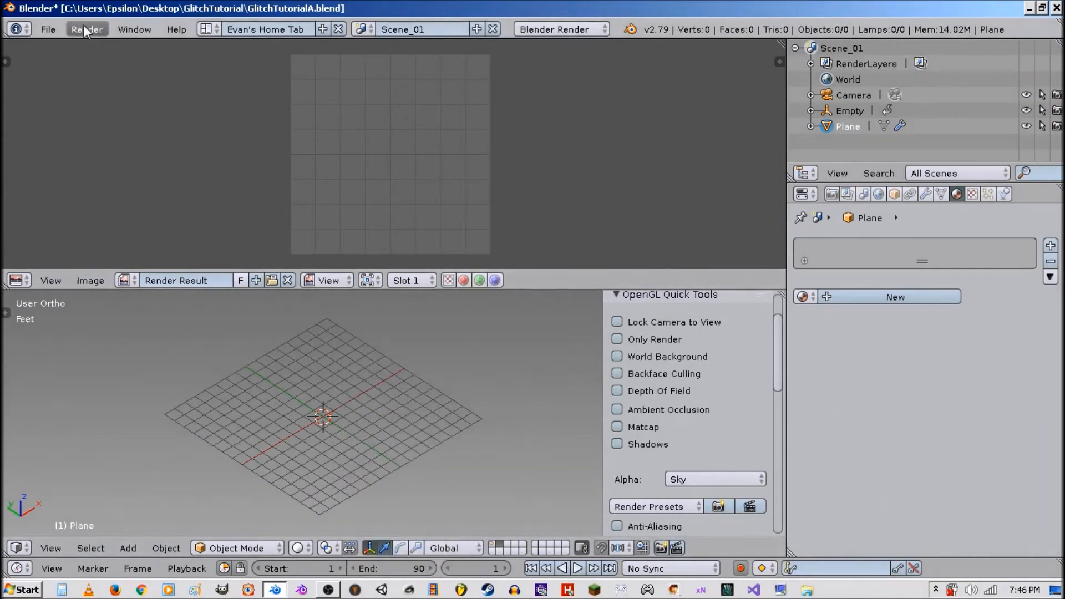
# Search the preferences add-ons for Images, open Import Images as Planes, and save the user settings.
pyautogui.click(50, 30)
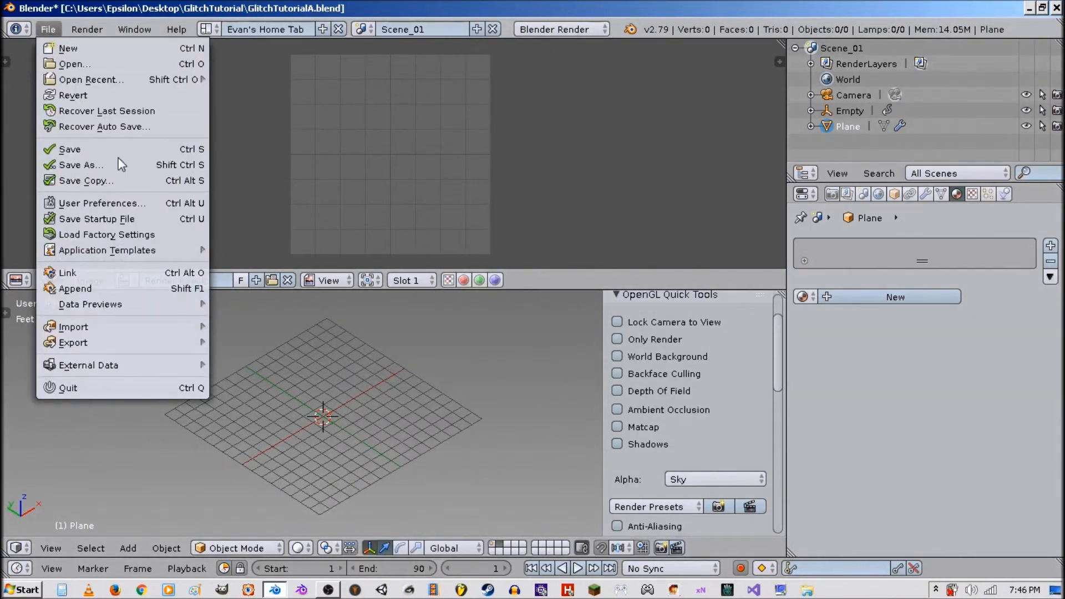
pyautogui.click(134, 201)
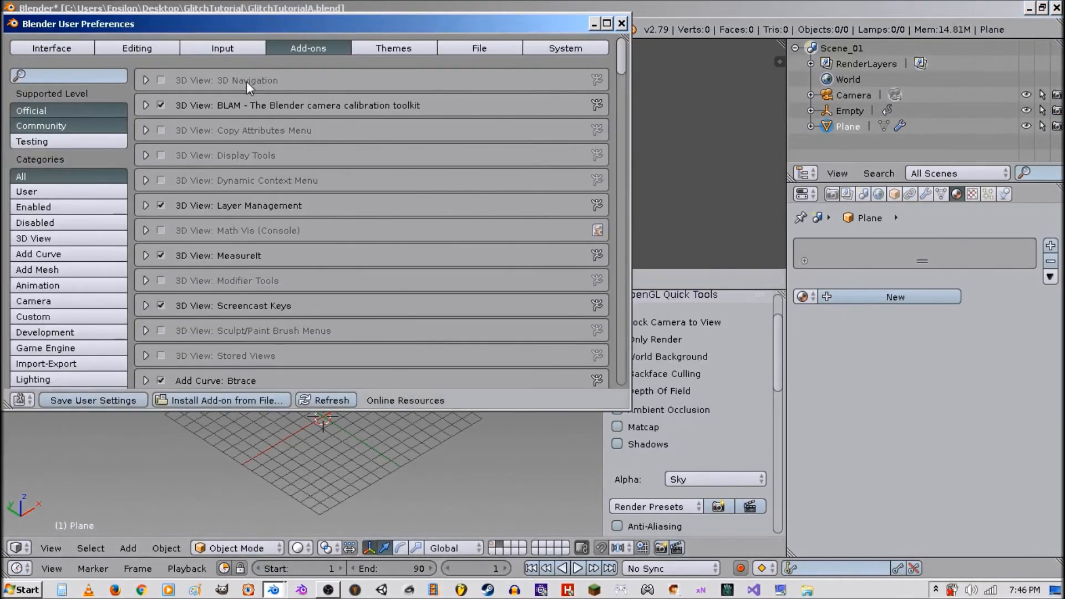
pyautogui.click(70, 77)
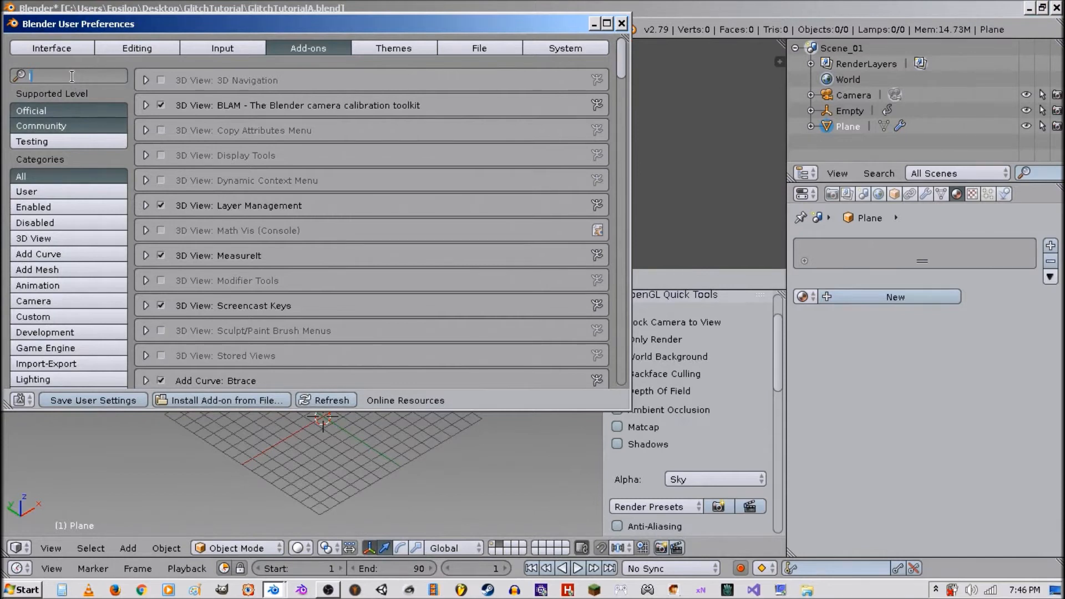
pyautogui.write('Images')
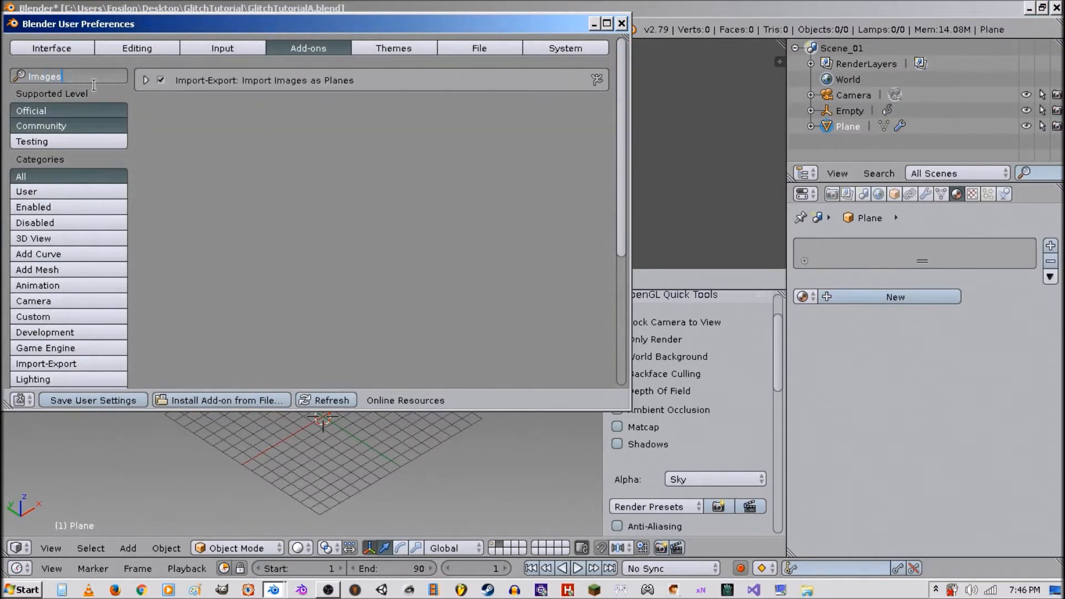
pyautogui.click(146, 77)
pyautogui.click(146, 79)
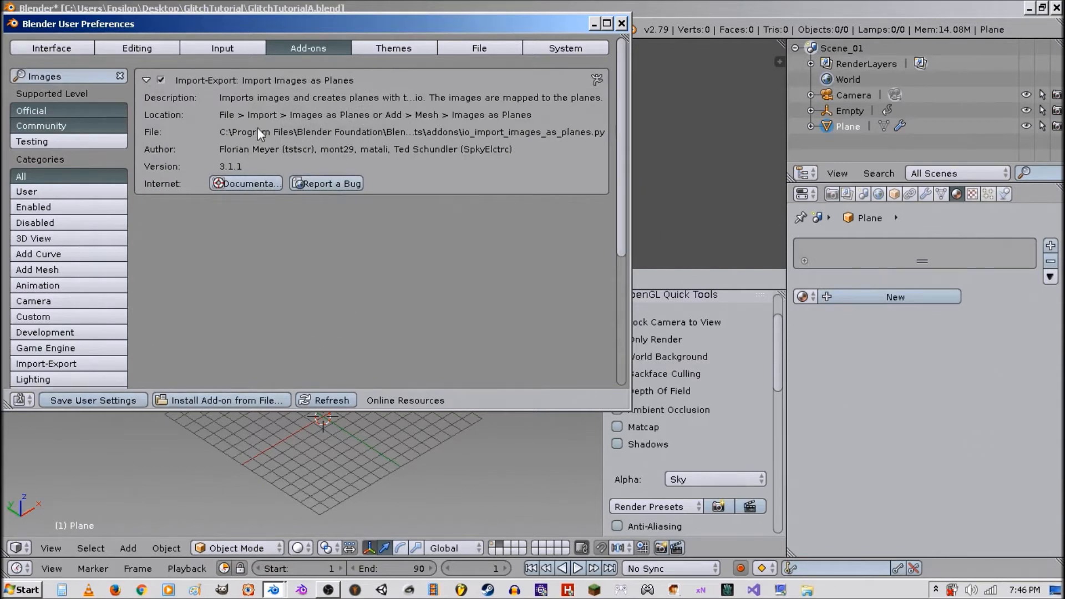
pyautogui.click(132, 402)
pyautogui.click(623, 24)
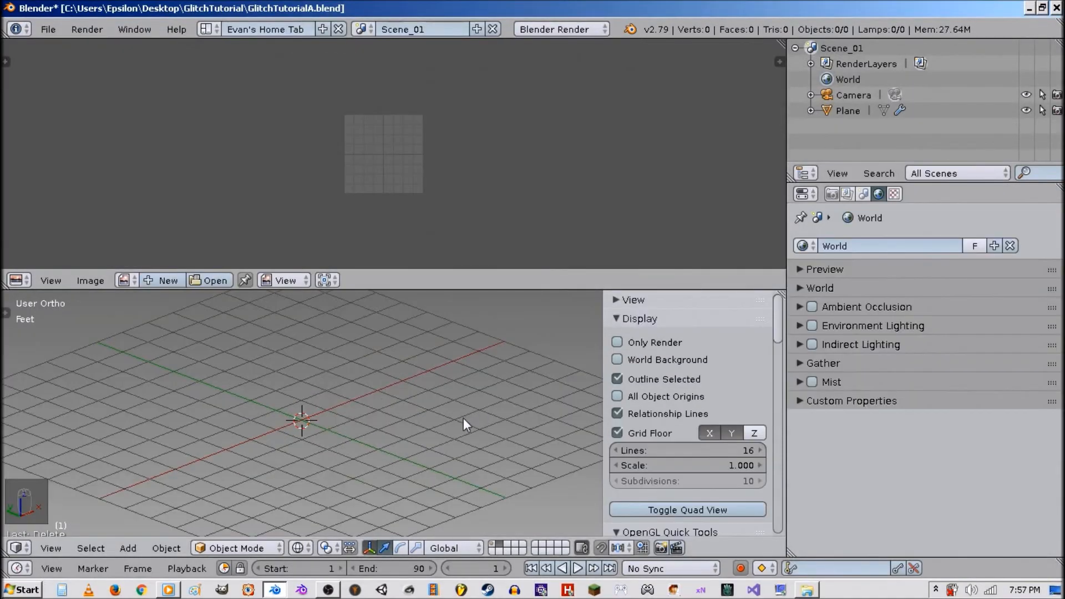
# Add ClockAnimationB0001-0480.mp4 as an image plane.
pyautogui.hotkey('shift', 'a')
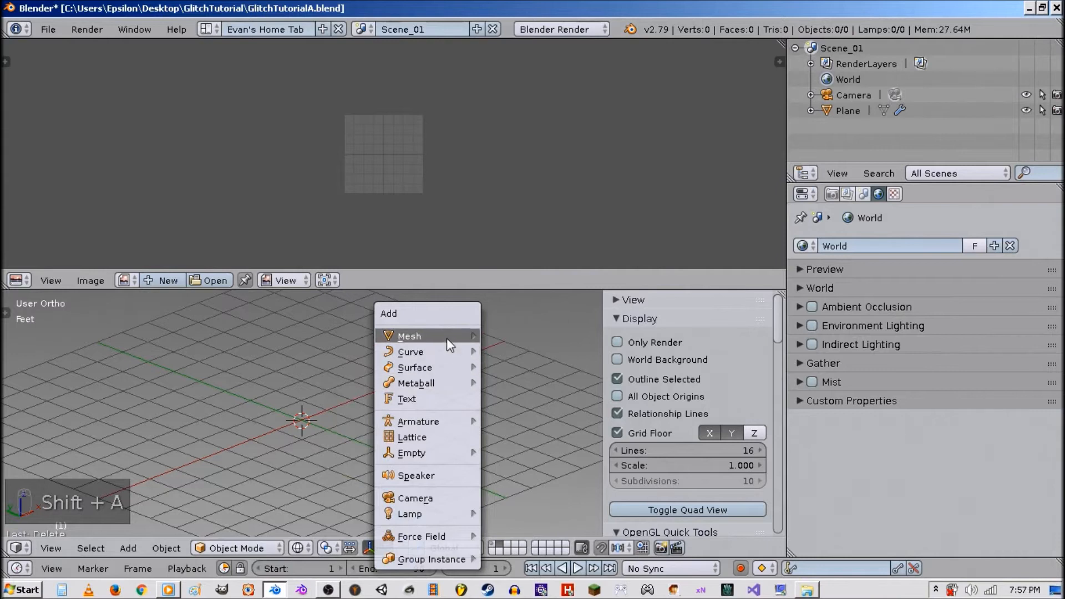
pyautogui.moveTo(447, 338)
pyautogui.click(527, 145)
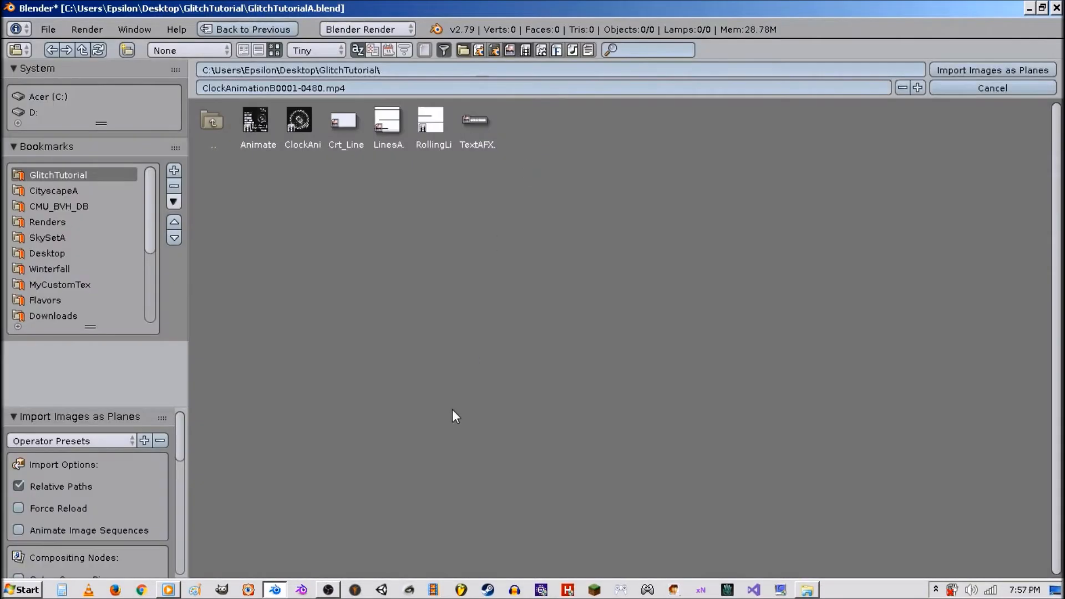
pyautogui.doubleClick(307, 124)
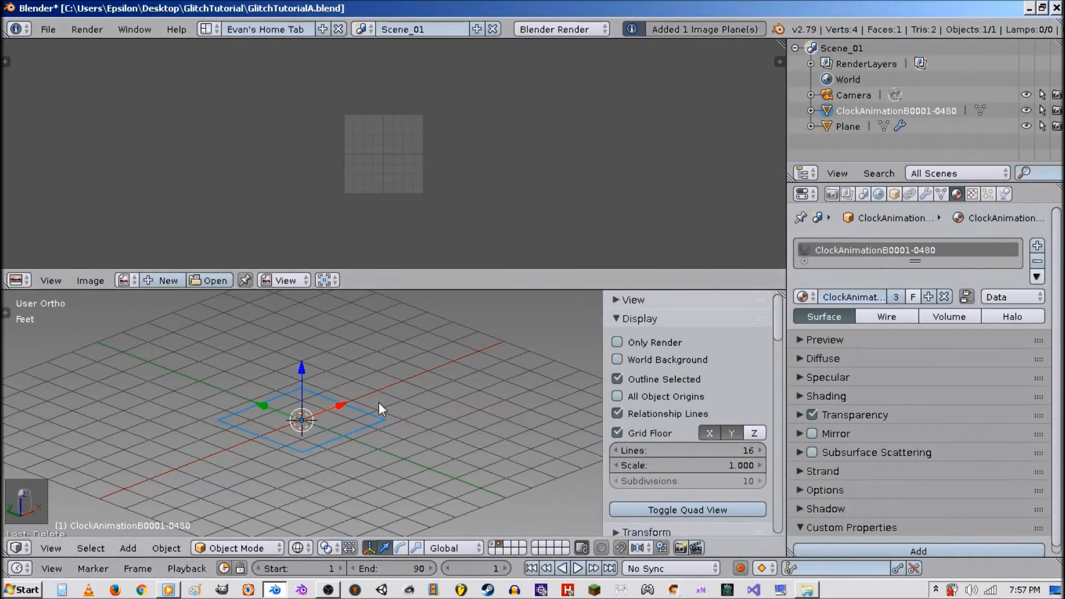
# Switch the viewport to textured shading and toggle the texture's RGB to Intensity option off and on.
pyautogui.scroll(2, 382, 408)
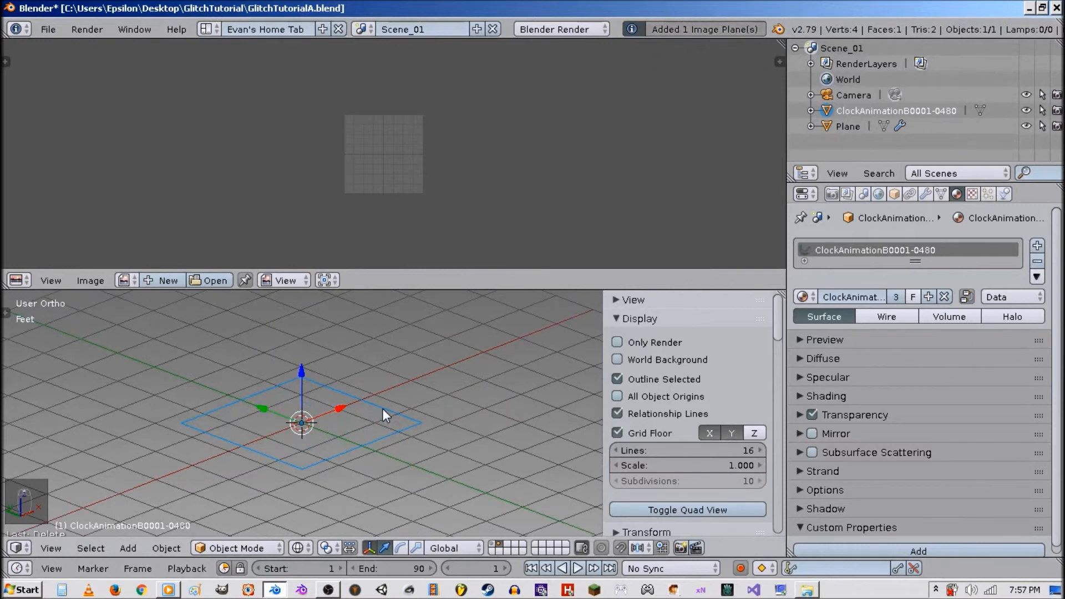
pyautogui.hotkey('alt', 'z')
pyautogui.scroll(3, 381, 409)
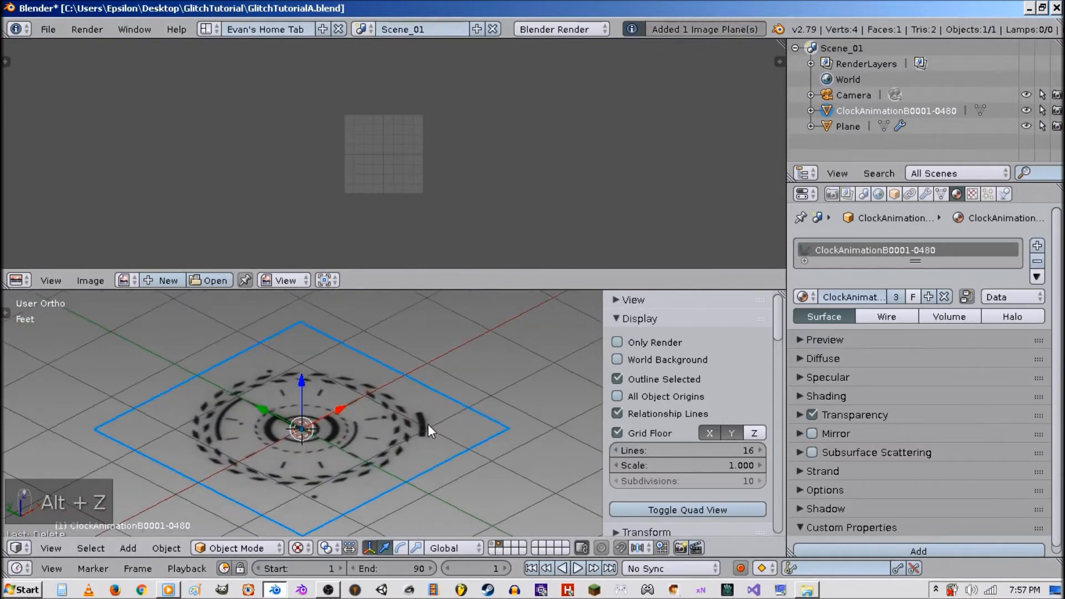
pyautogui.click(972, 193)
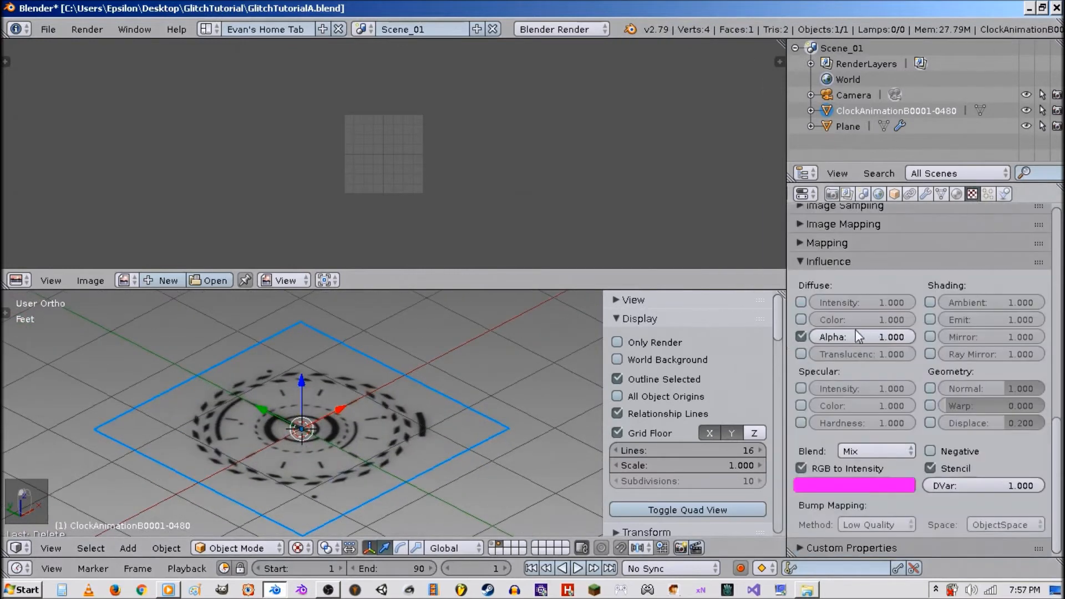
pyautogui.click(861, 466)
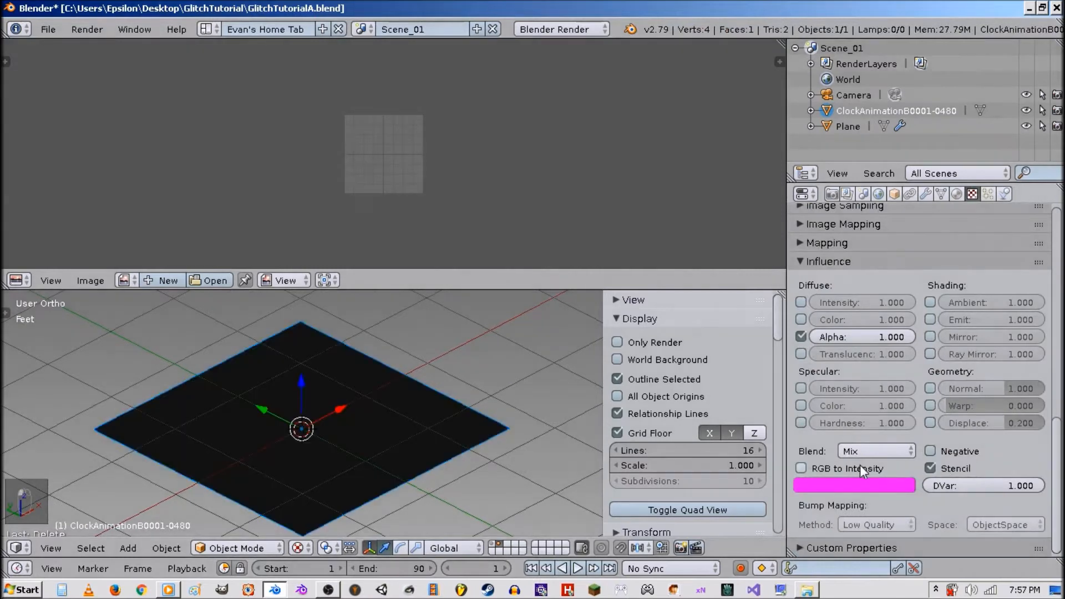
pyautogui.click(860, 466)
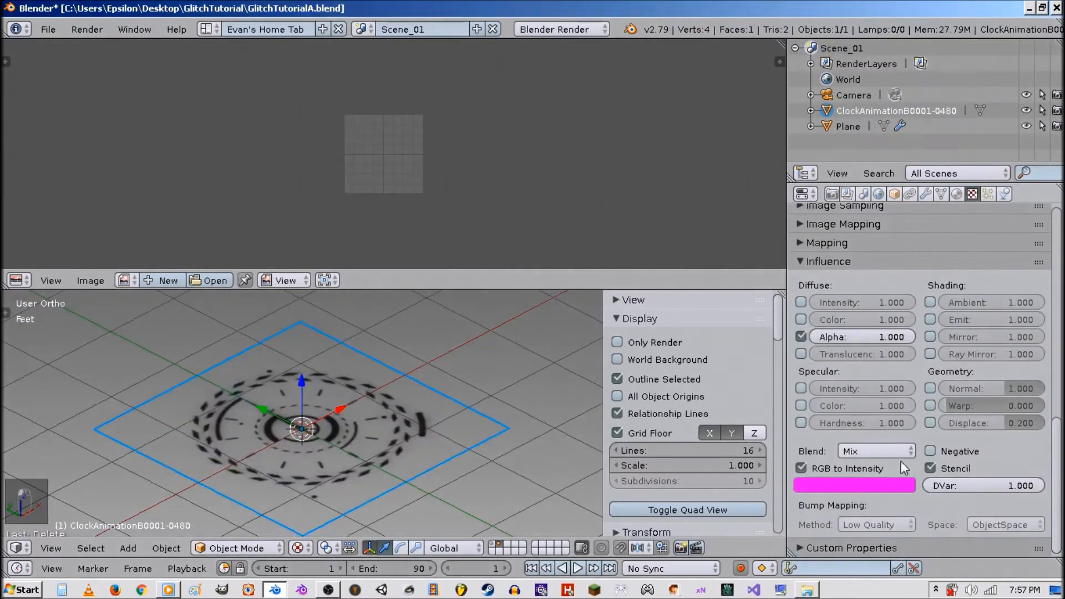
# Enable the texture's Emit influence and set it to 2.
pyautogui.click(931, 319)
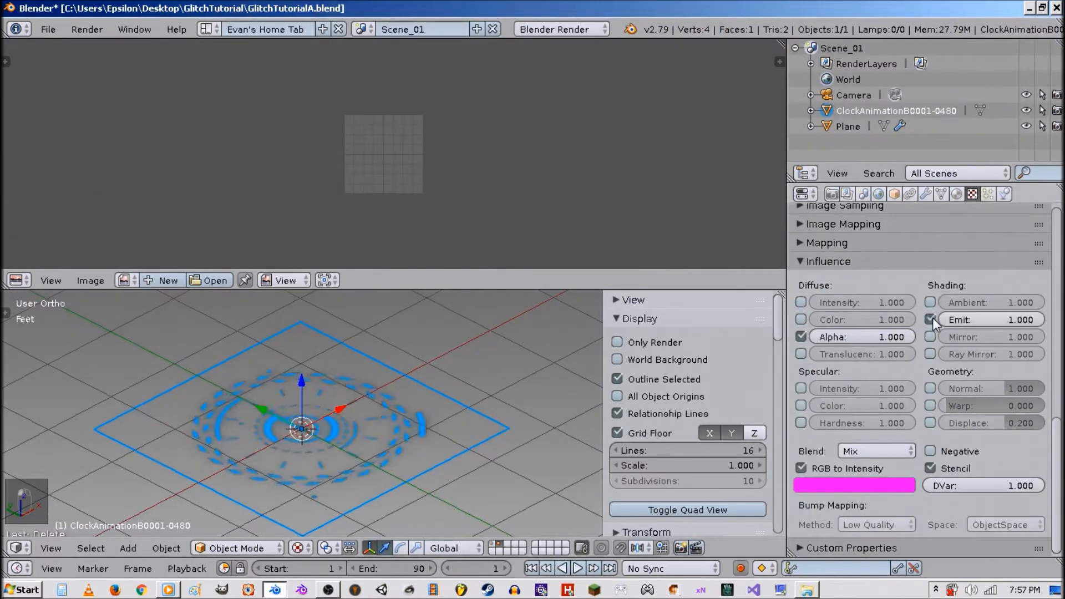
pyautogui.click(967, 320)
pyautogui.write('2')
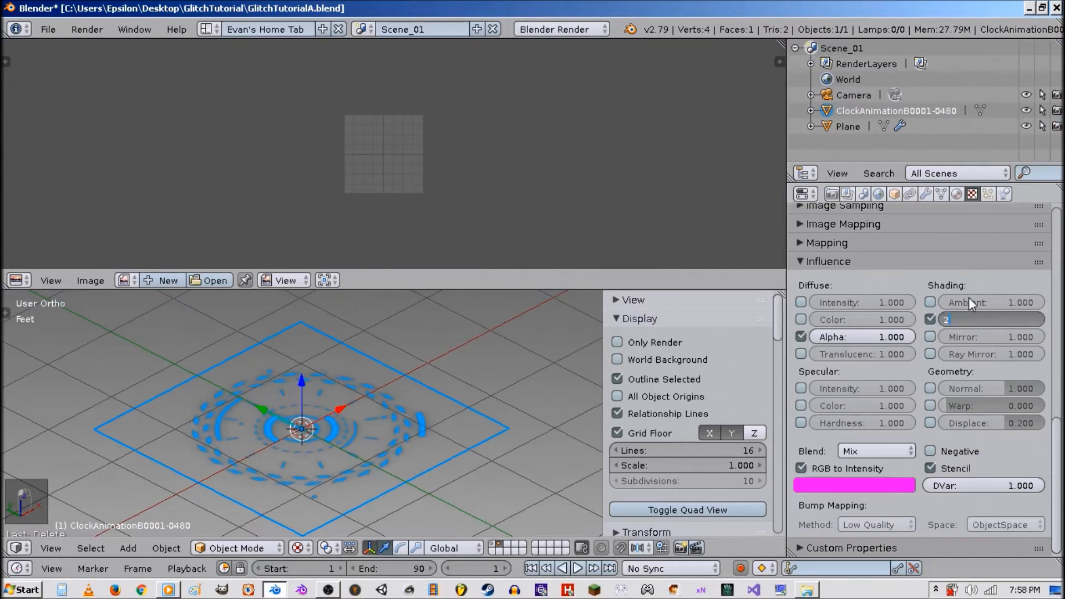
pyautogui.press('Return')
# Examine the movie texture's frame settings and play and stop the viewport animation.
pyautogui.scroll(4, 363, 398)
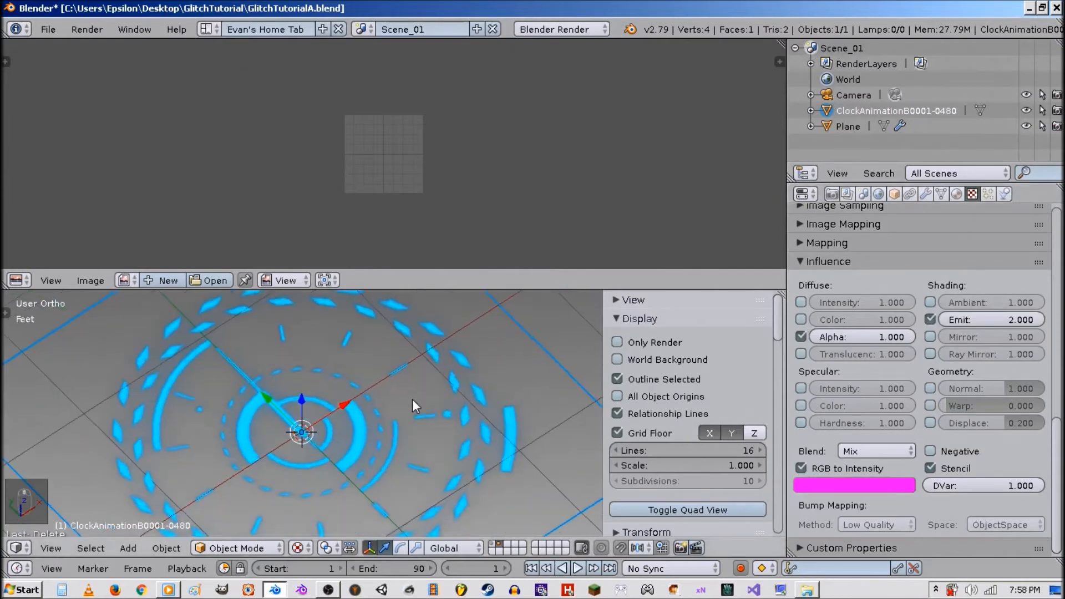
pyautogui.moveTo(411, 398); pyautogui.dragTo(433, 368, button='middle')
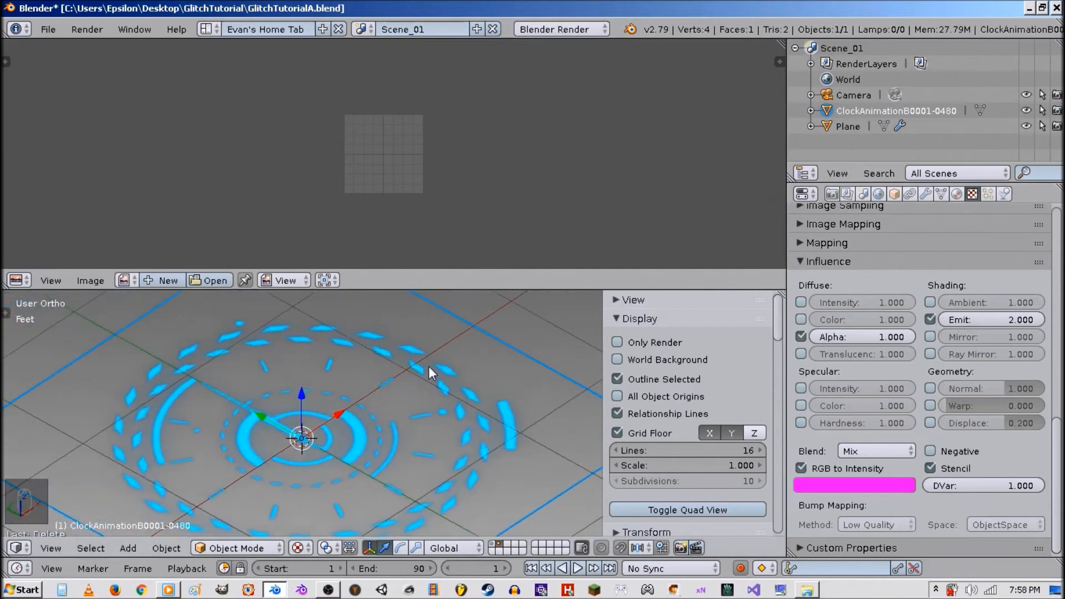
pyautogui.scroll(-3, 428, 367)
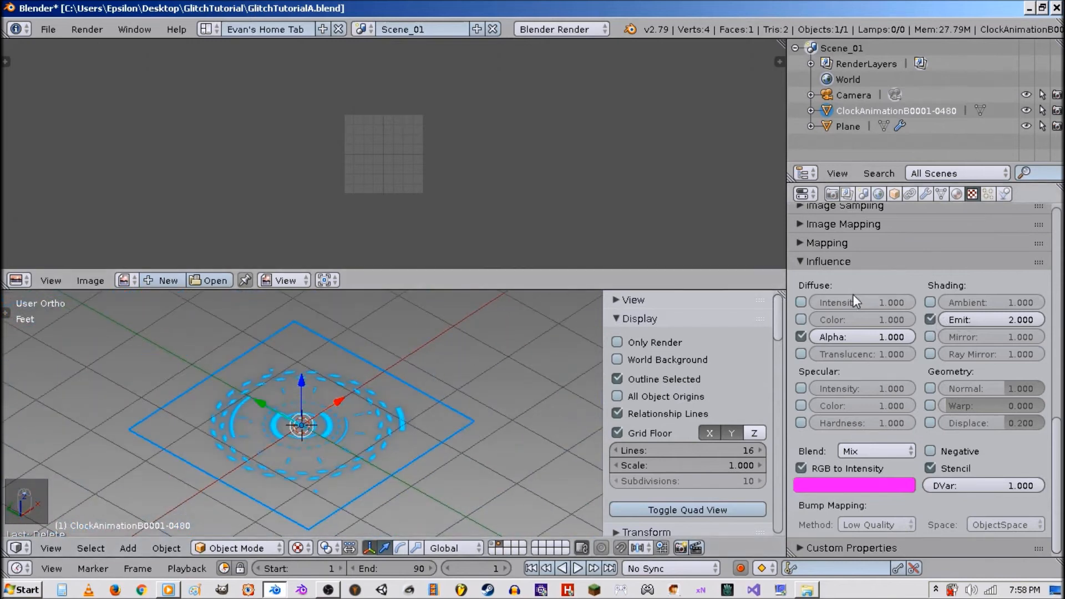
pyautogui.scroll(8, 877, 350)
pyautogui.scroll(4, 878, 351)
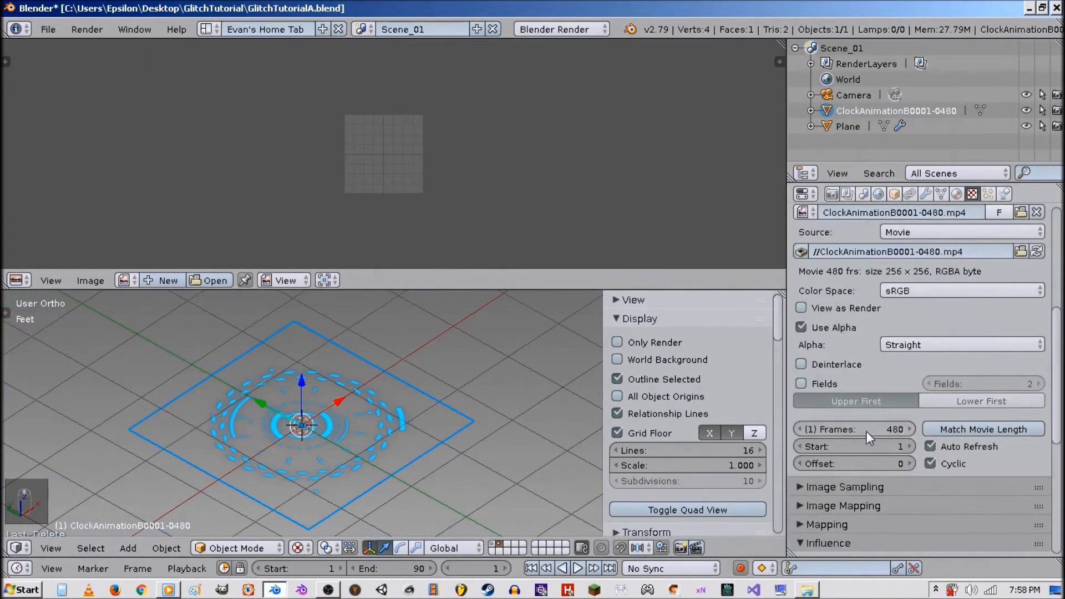
pyautogui.scroll(-2, 867, 431)
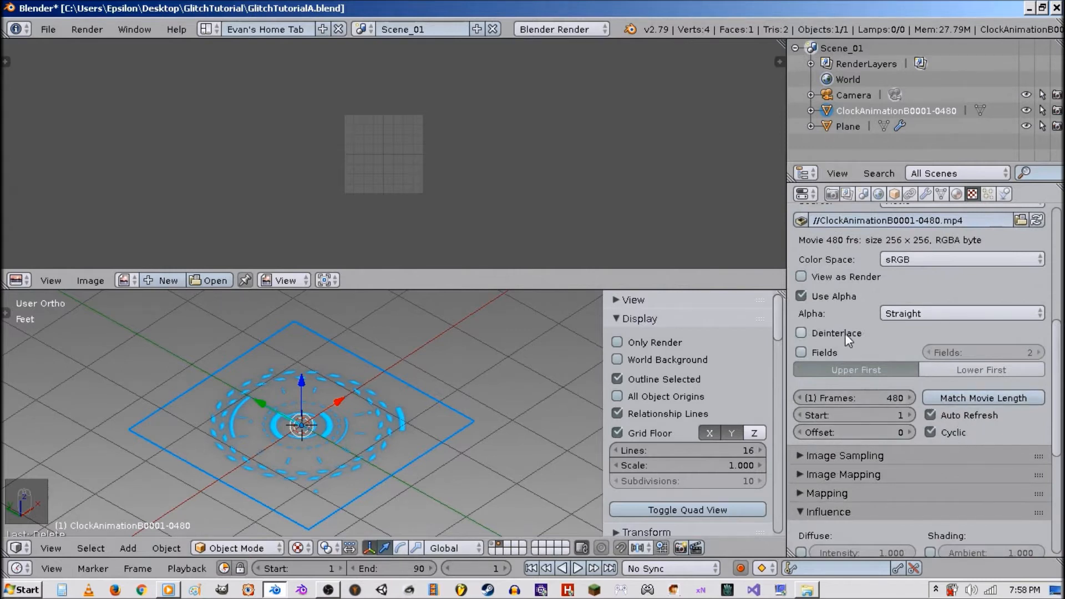
pyautogui.scroll(6, 844, 334)
pyautogui.hotkey('alt', 'a')
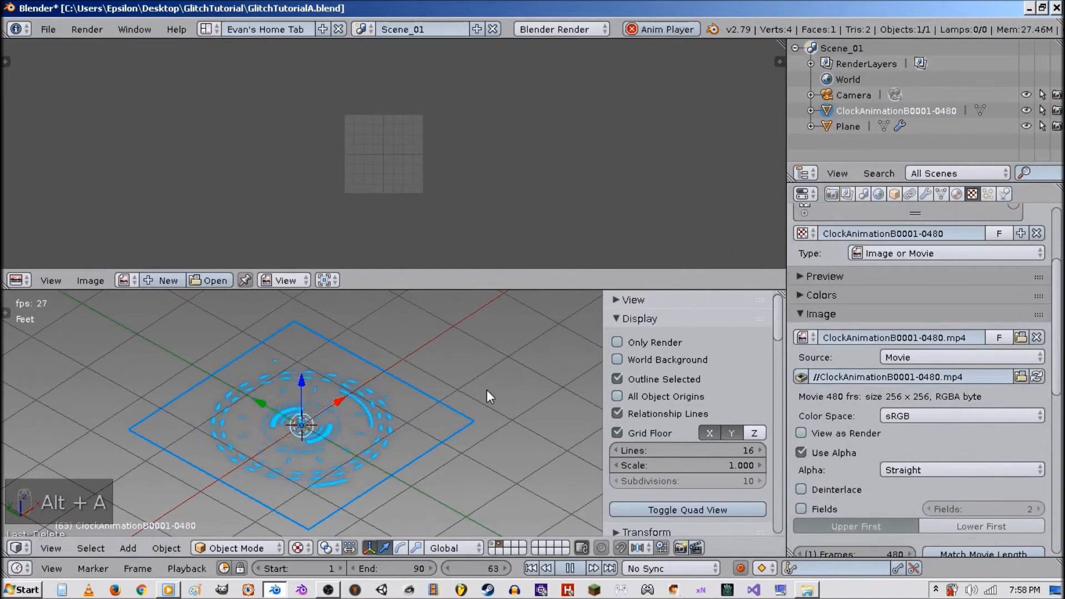
pyautogui.hotkey('alt', 'a')
# Switch to the camera view and scale the clock plane up about 4.24 times to fill the frame.
pyautogui.press('KP_0')
pyautogui.scroll(-3, 432, 441)
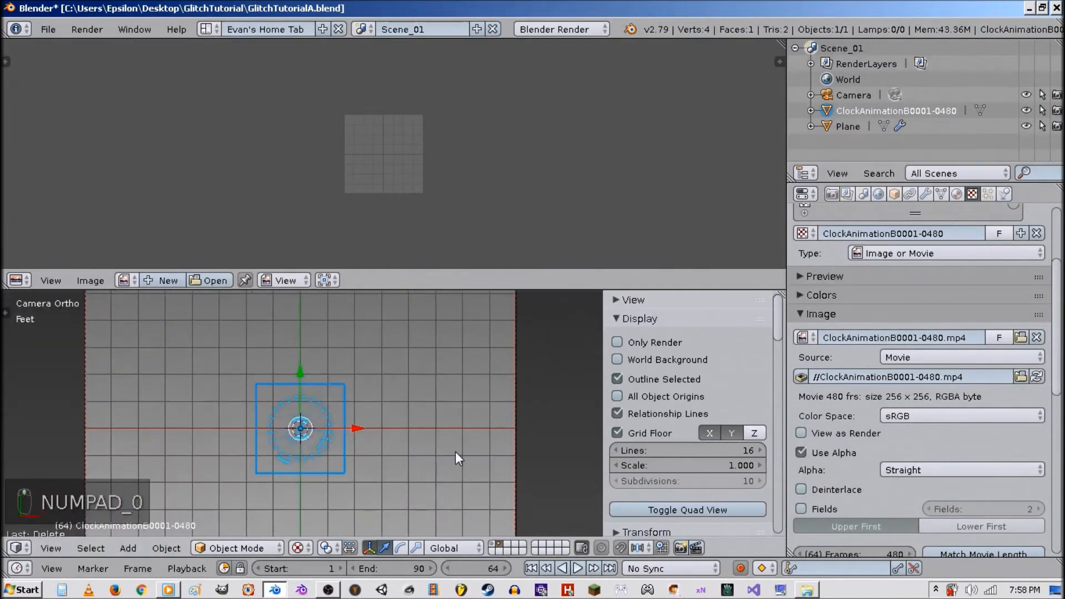
pyautogui.press('s')
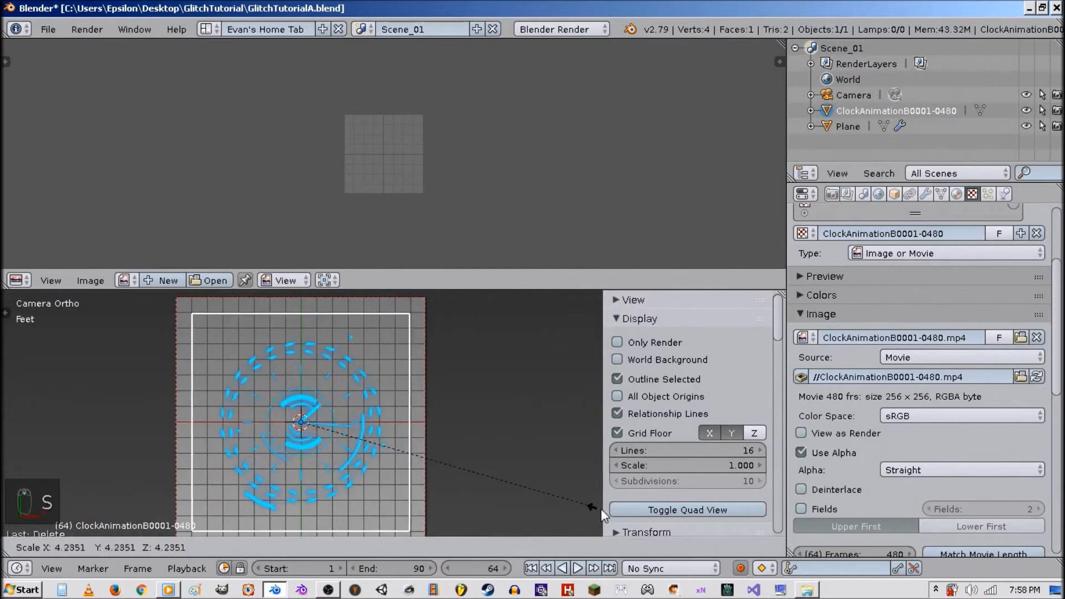
pyautogui.click(39, 523)
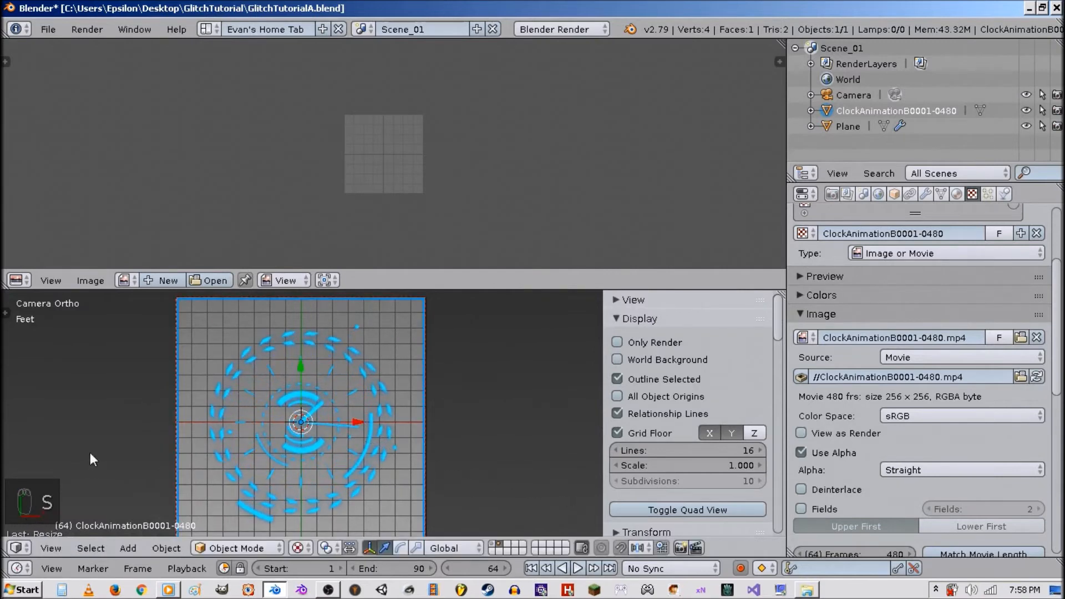
# Preview the animation, then scale the clock plane down to about 0.84 of its size.
pyautogui.hotkey('alt', 'a')
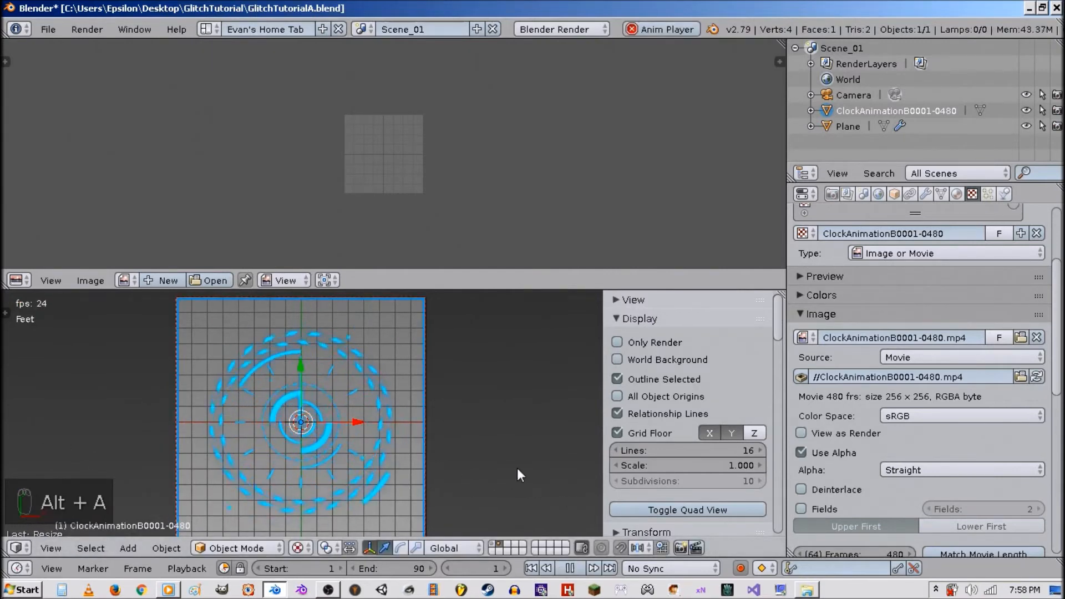
pyautogui.hotkey('alt', 'a')
pyautogui.click(531, 569)
pyautogui.press('s')
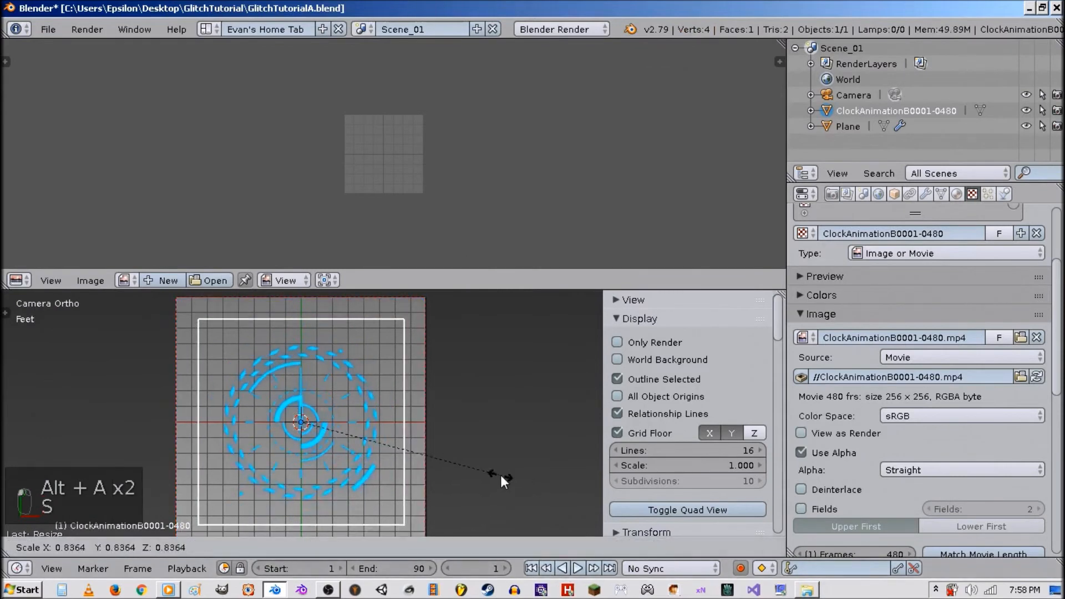
pyautogui.click(379, 411)
# Import TextAFX.png as an image plane.
pyautogui.press('a')
pyautogui.hotkey('shift', 'a')
pyautogui.moveTo(391, 336)
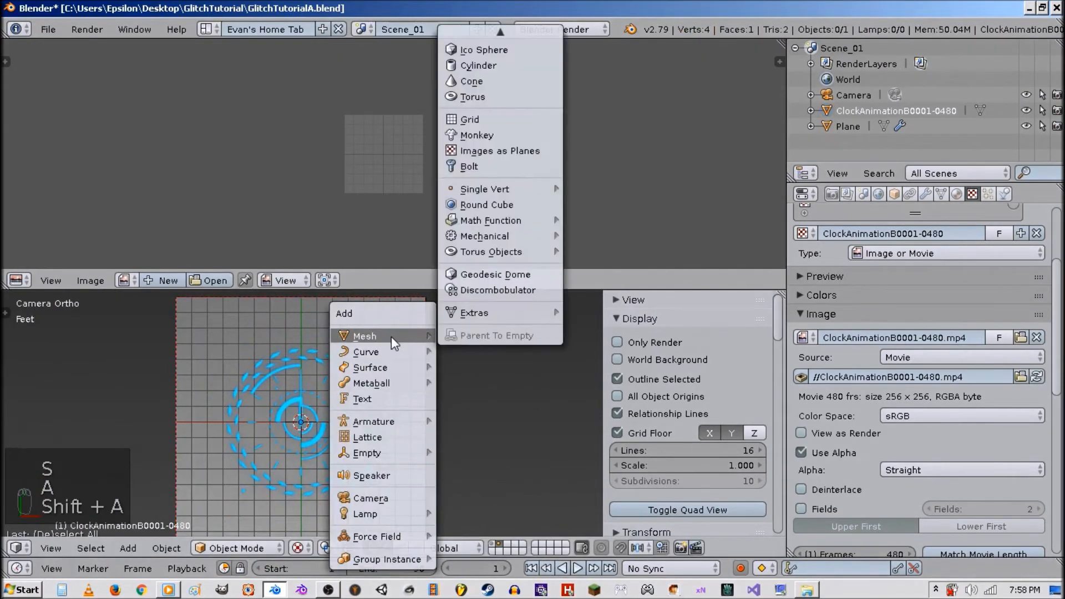
pyautogui.click(465, 154)
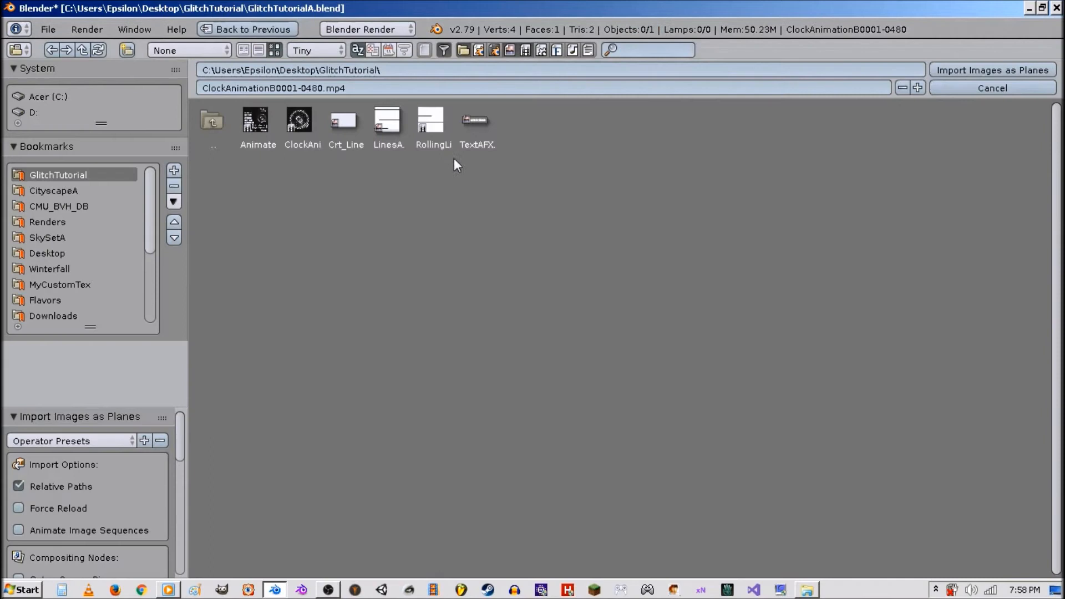
pyautogui.doubleClick(475, 119)
# Move the text plane up above the clock near the top of the camera frame.
pyautogui.hotkey('shift', 'space')
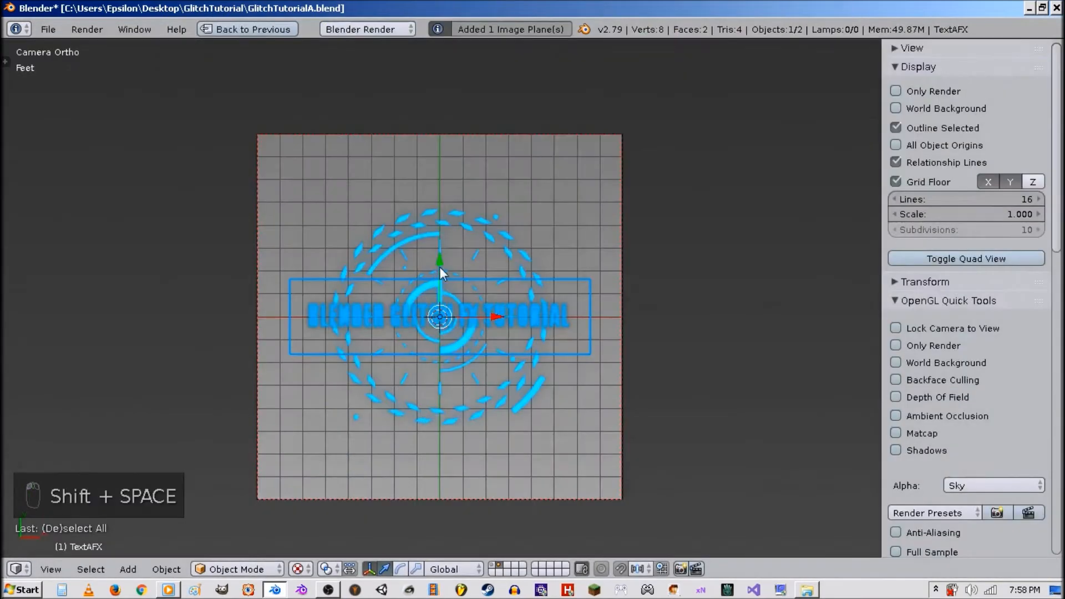
pyautogui.press('g')
pyautogui.click(441, 130)
pyautogui.hotkey('shift', 'space')
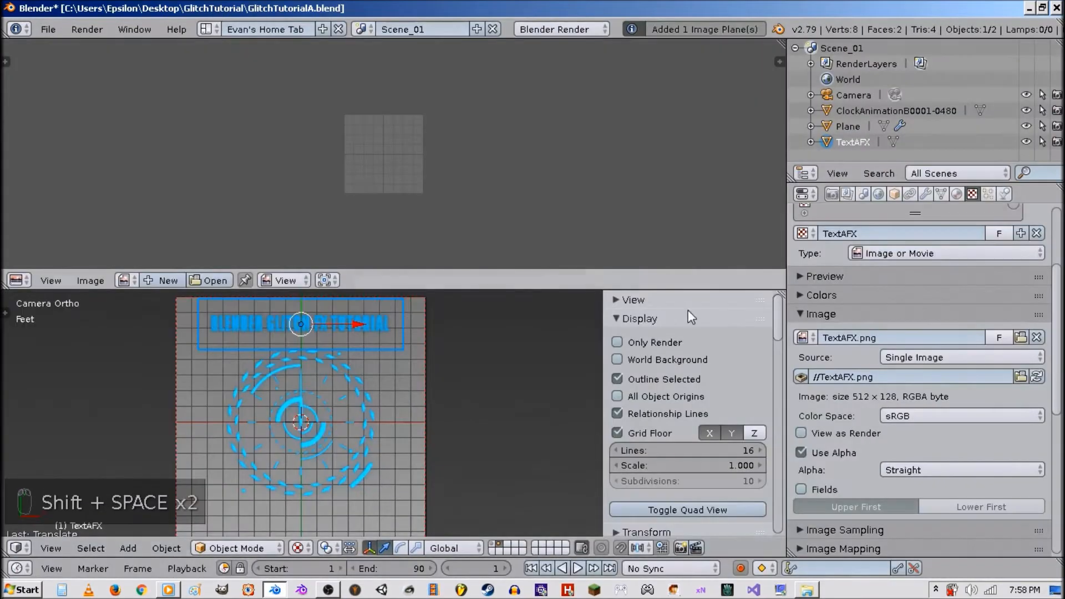
# Set the text material's diffuse color to white.
pyautogui.click(957, 194)
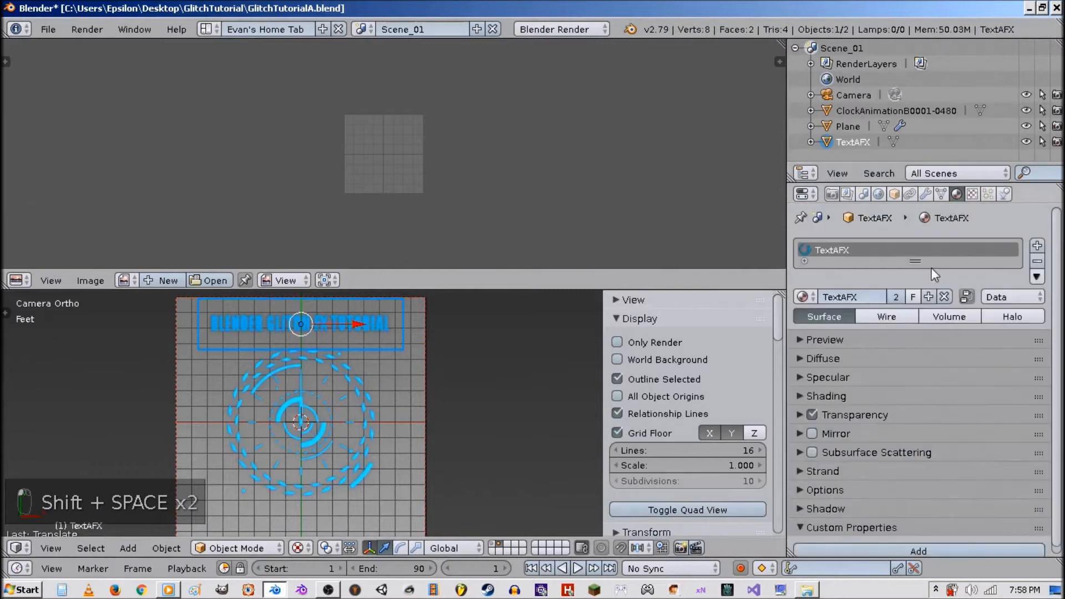
pyautogui.click(838, 360)
pyautogui.click(853, 382)
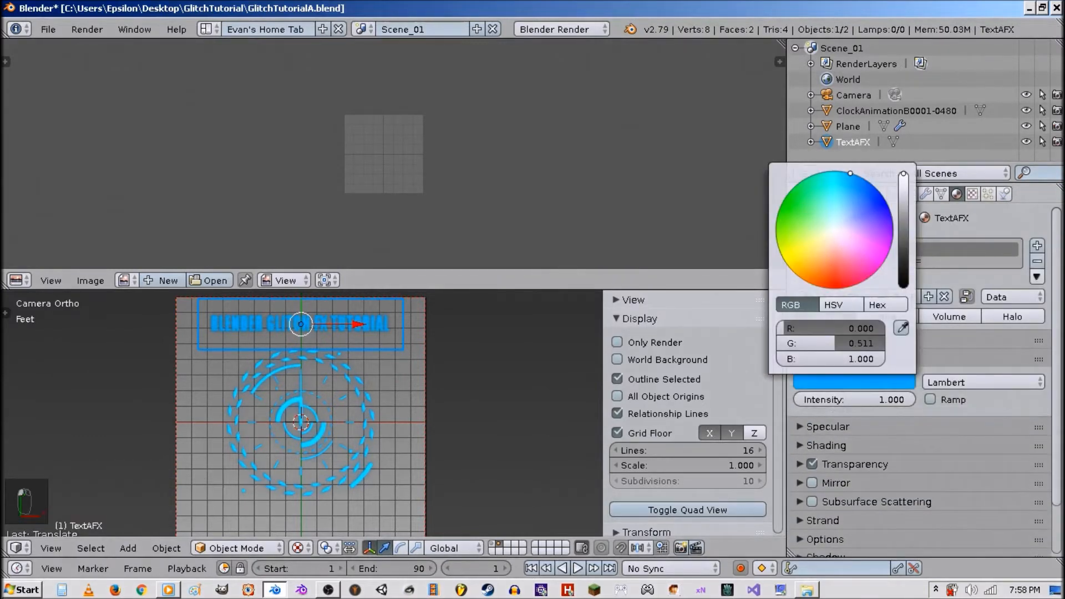
pyautogui.moveTo(850, 174); pyautogui.dragTo(837, 231)
pyautogui.click(978, 194)
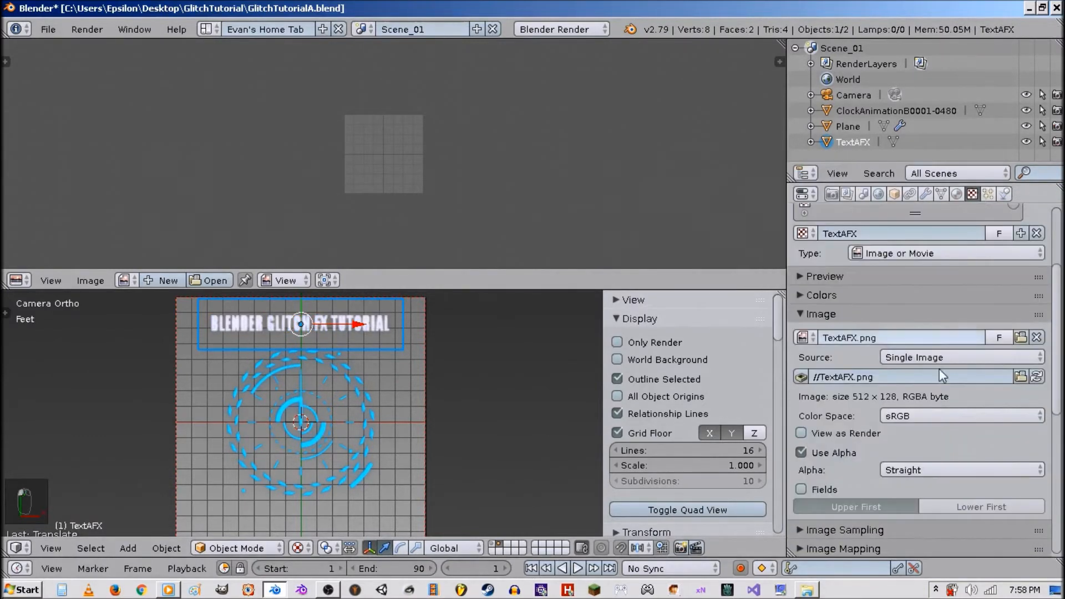
# Disable Stencil in the text texture's influence settings.
pyautogui.scroll(-10, 940, 369)
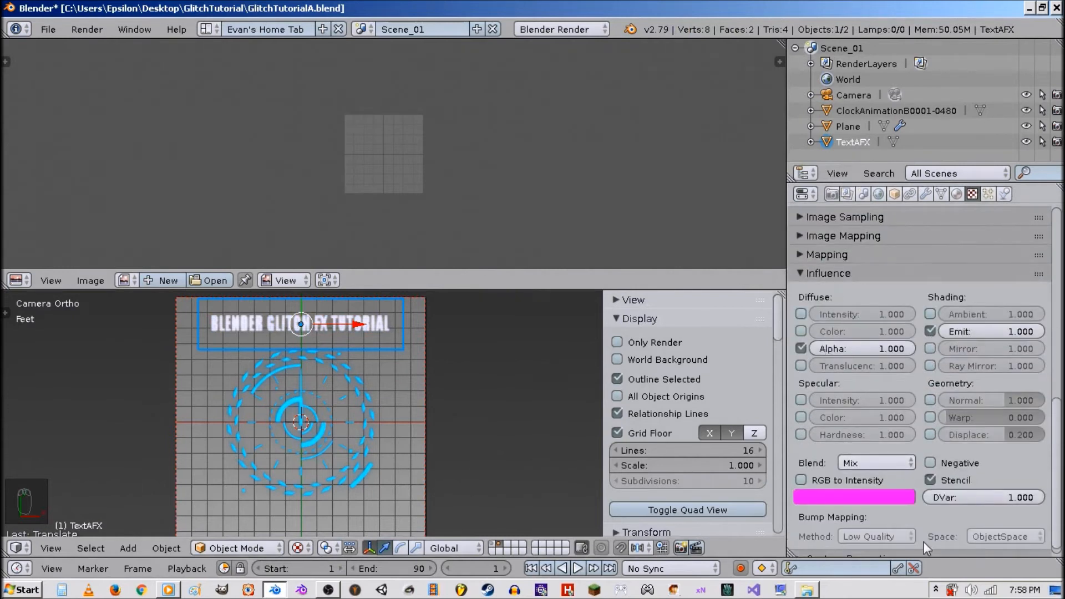
pyautogui.click(931, 480)
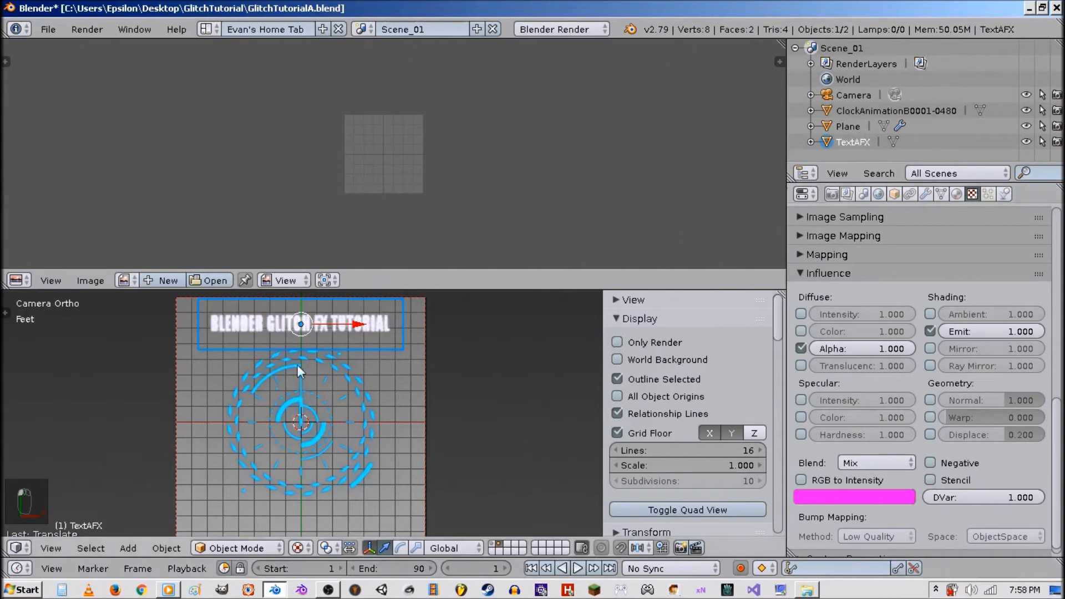
# Compare the text plane with its texture's Stencil option toggled on and off while zooming in.
pyautogui.scroll(3, 257, 385)
pyautogui.keyDown('shift'); pyautogui.moveTo(350, 374); pyautogui.dragTo(432, 431, button='middle'); pyautogui.keyUp('shift')
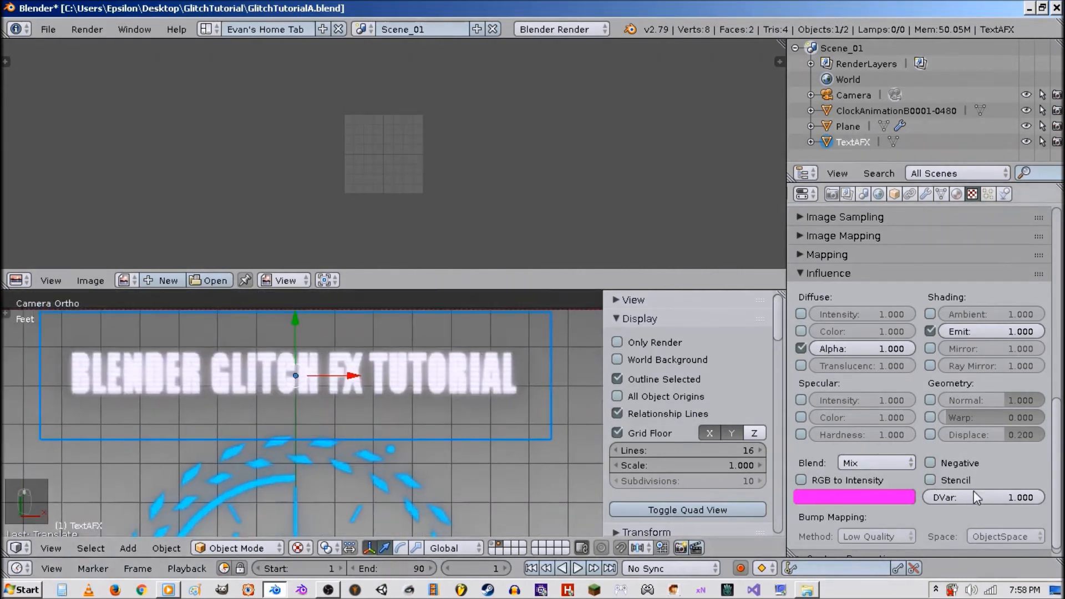
pyautogui.click(955, 485)
pyautogui.click(955, 485)
pyautogui.click(955, 484)
pyautogui.click(954, 484)
pyautogui.click(955, 484)
pyautogui.click(954, 485)
pyautogui.scroll(-1, 475, 404)
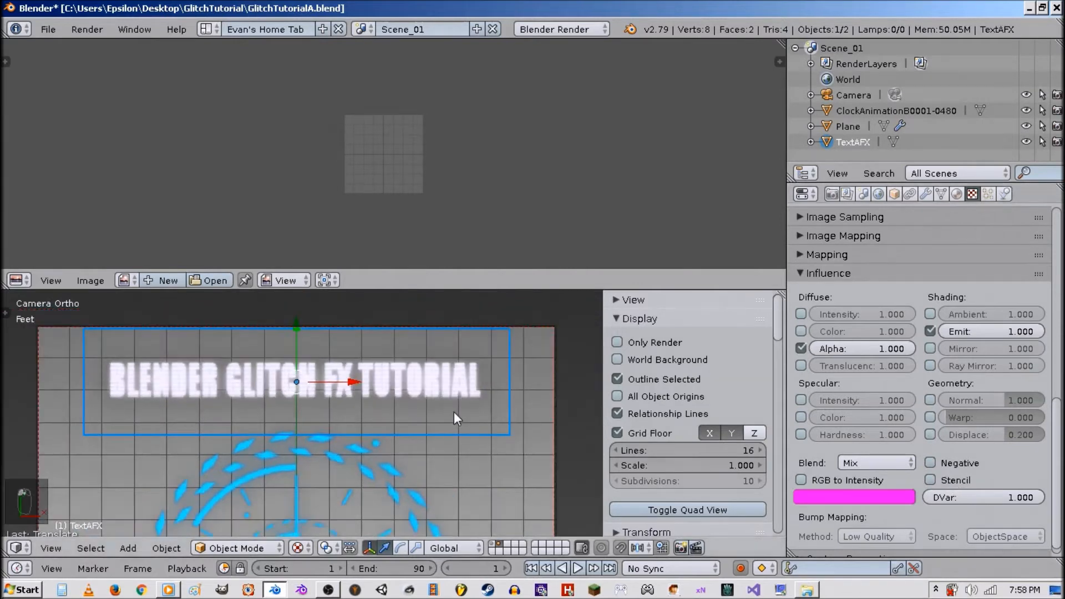
pyautogui.scroll(1, 454, 419)
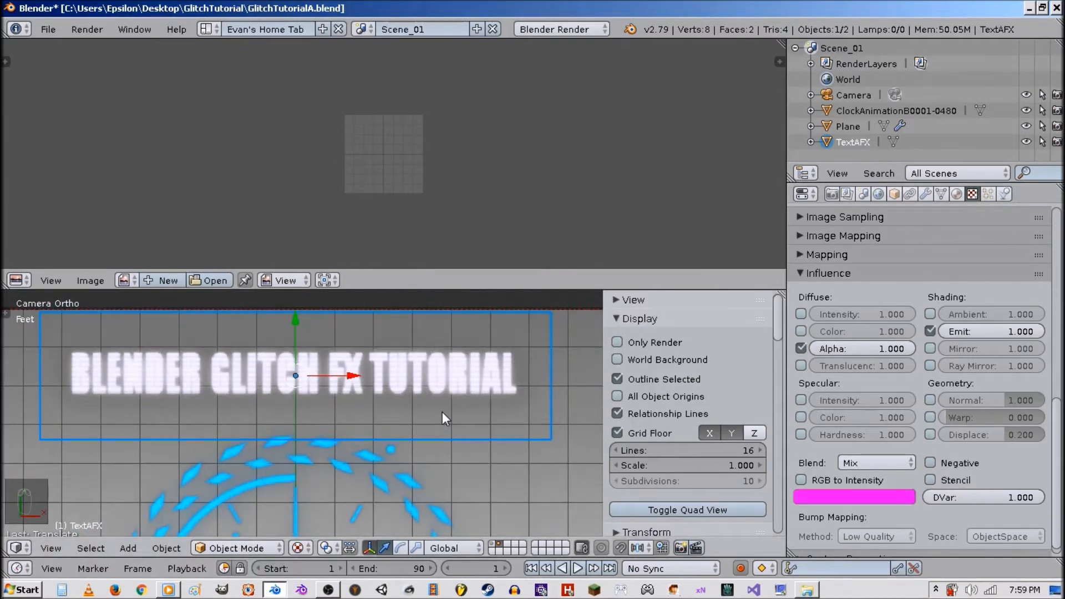
pyautogui.scroll(-2, 442, 412)
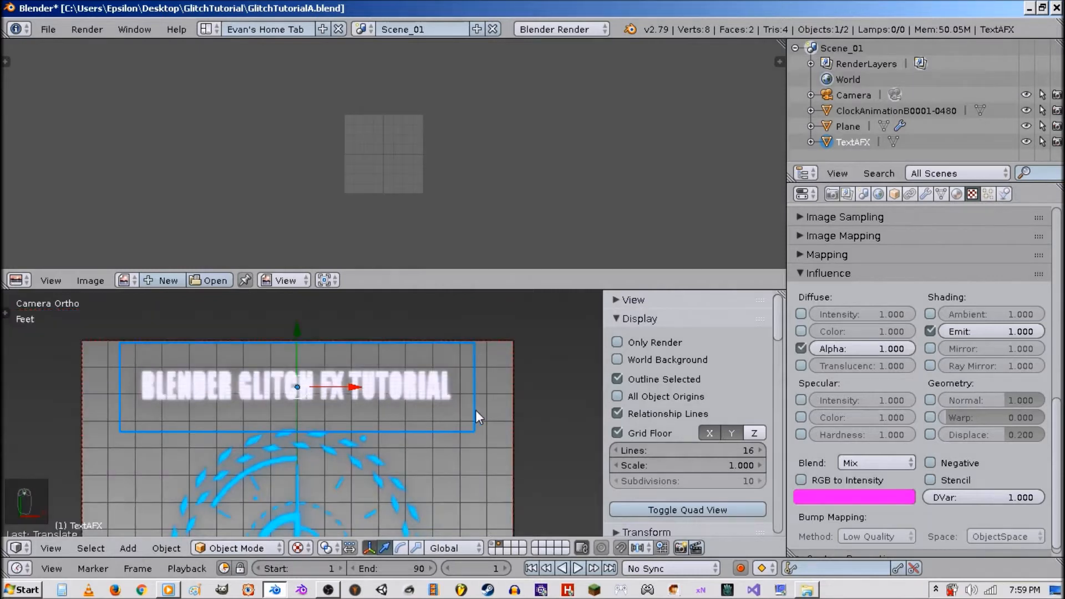
# Select the clock plane and disable Stencil in its texture's influence settings.
pyautogui.rightClick(384, 471)
pyautogui.scroll(-2, 322, 355)
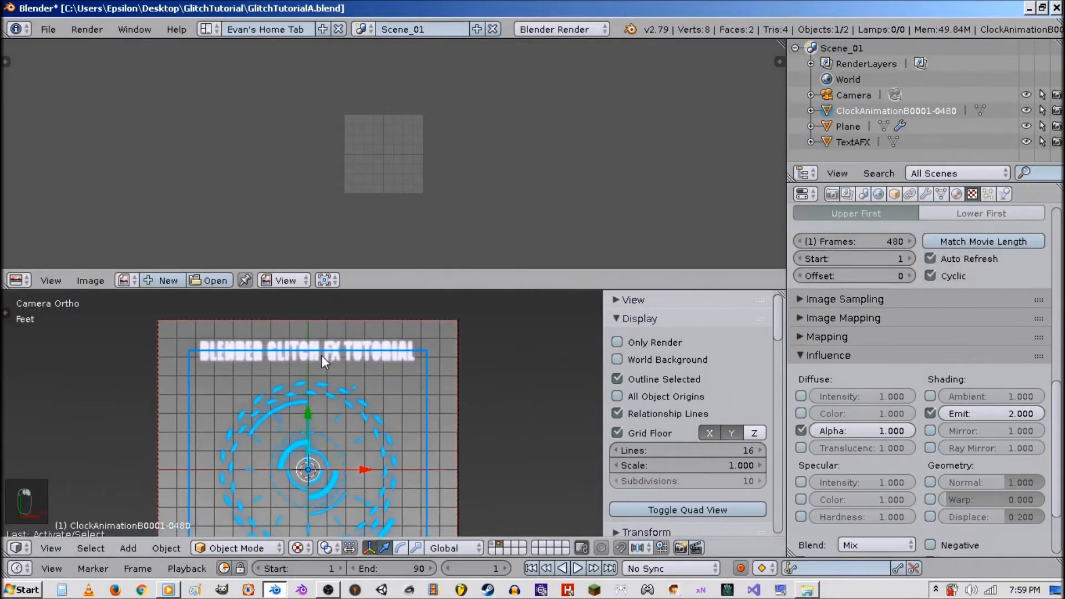
pyautogui.scroll(-3, 921, 516)
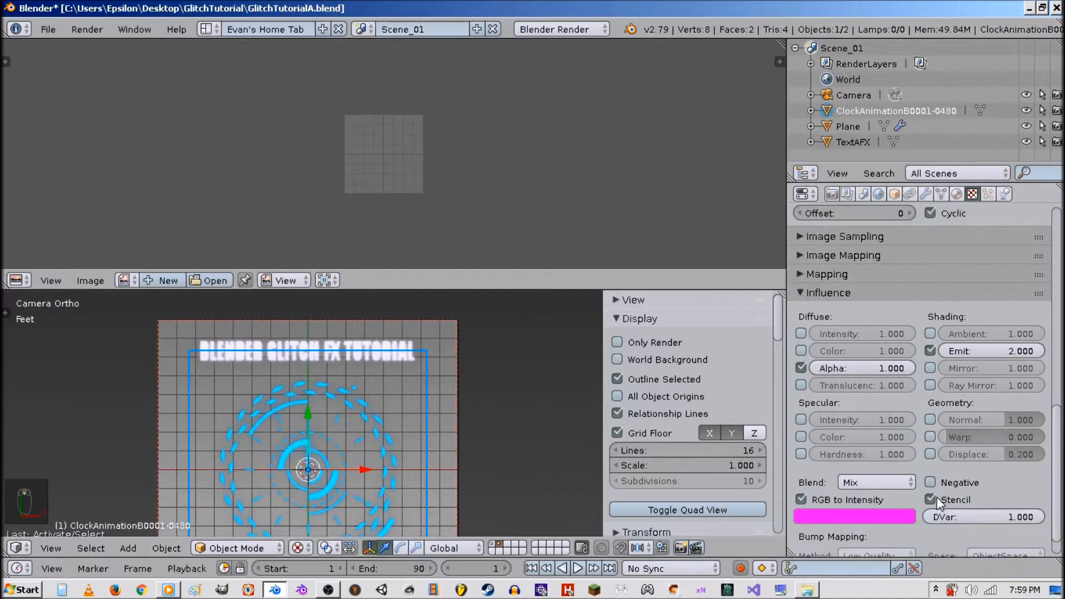
pyautogui.click(931, 500)
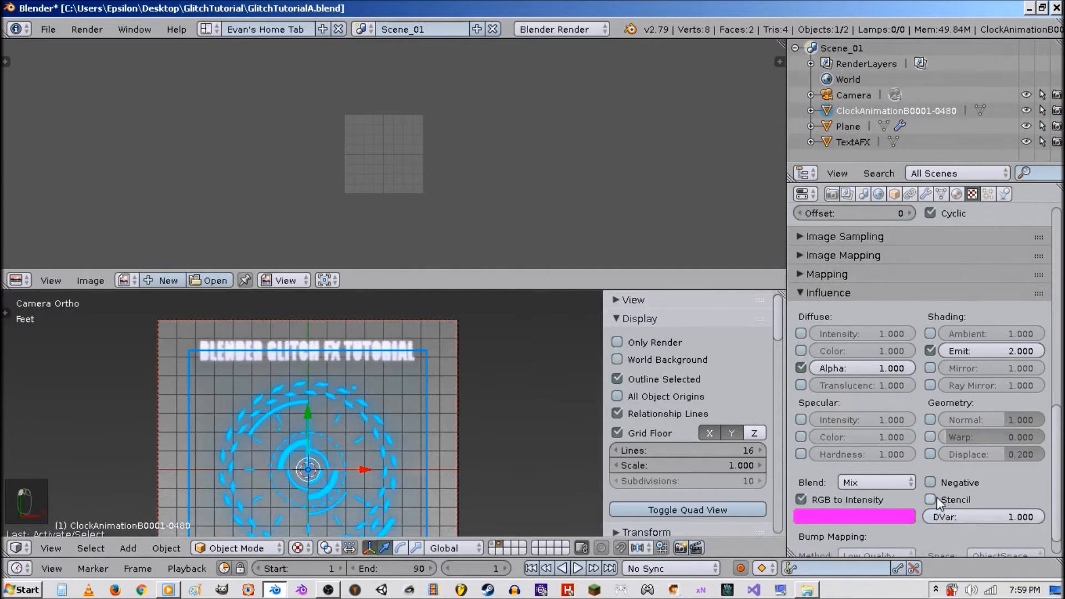
# Scale the clock plane down to about 0.84 of its size.
pyautogui.press('s')
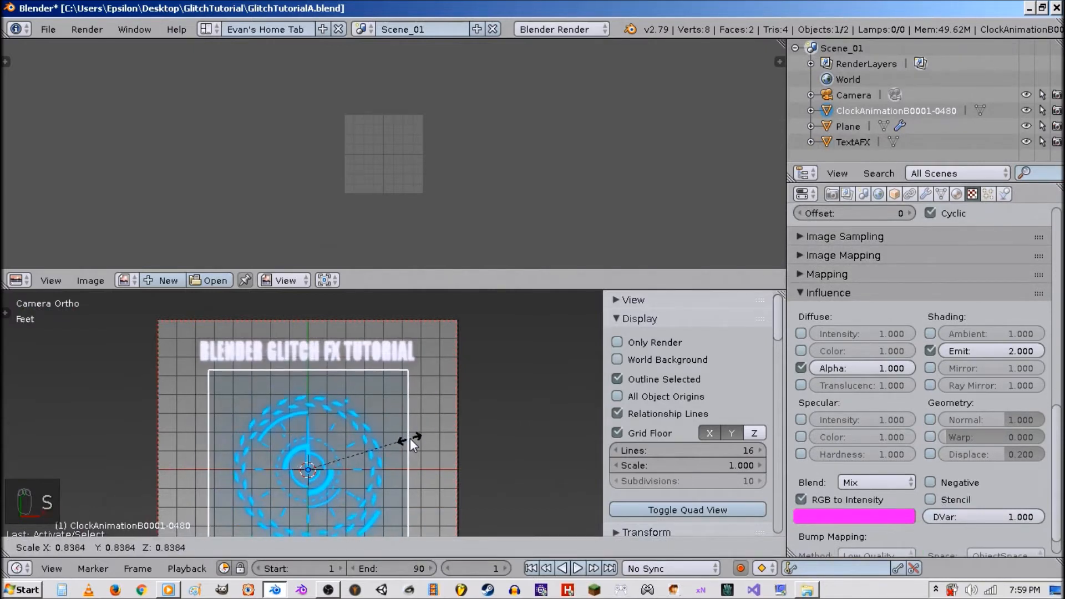
pyautogui.click(415, 441)
pyautogui.scroll(-2, 424, 447)
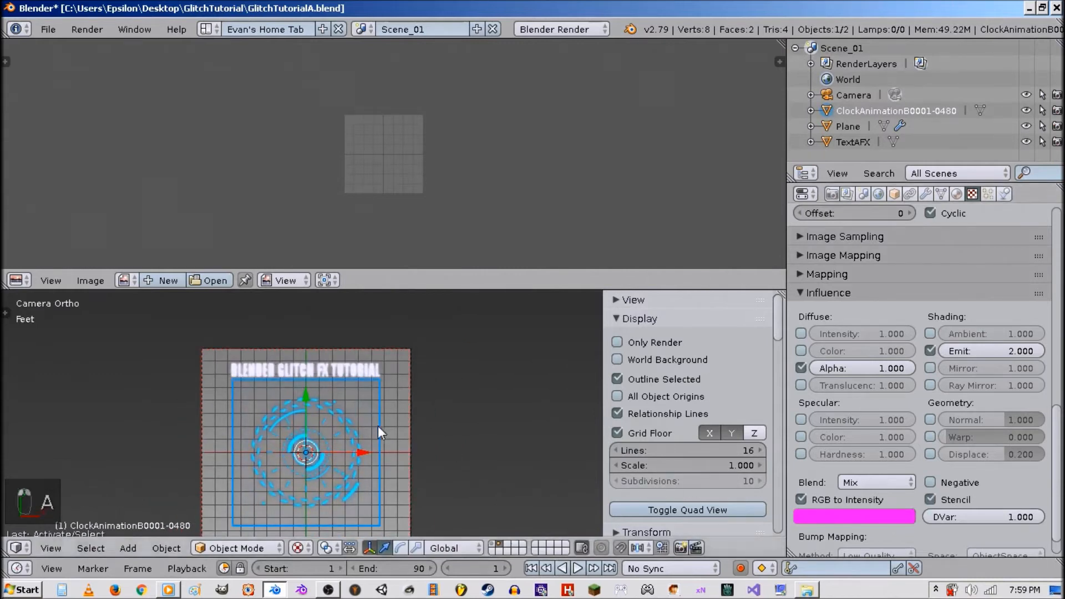
# Reselect the clock plane and toggle its texture's Stencil option.
pyautogui.press('a')
pyautogui.rightClick(380, 441)
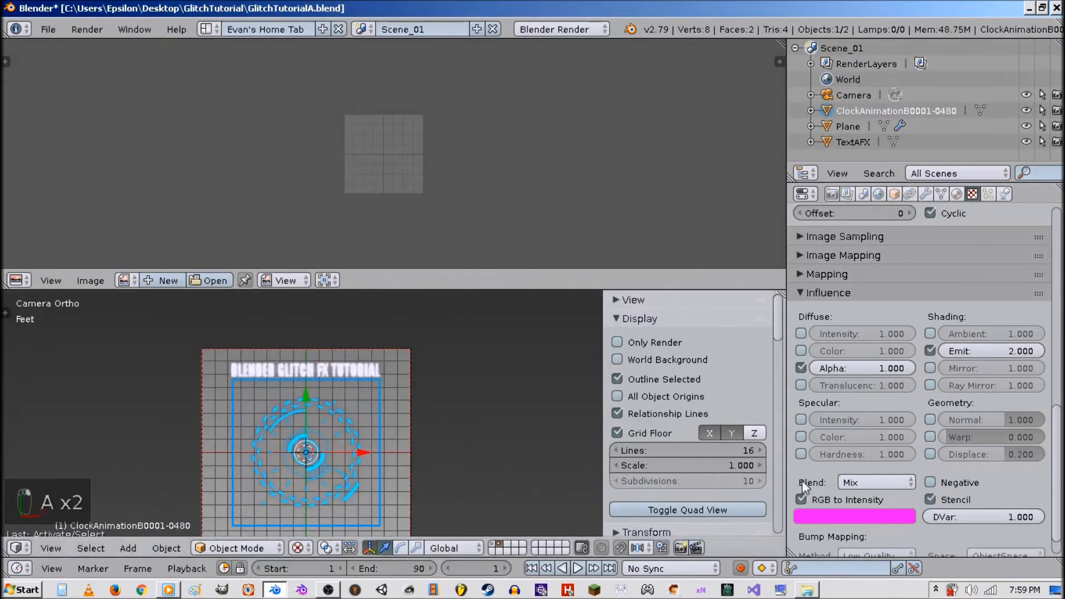
pyautogui.click(954, 501)
# Make a linked duplicate of the text plane and move it about 11.58 ft down to the frame's bottom.
pyautogui.press('a')
pyautogui.rightClick(367, 372)
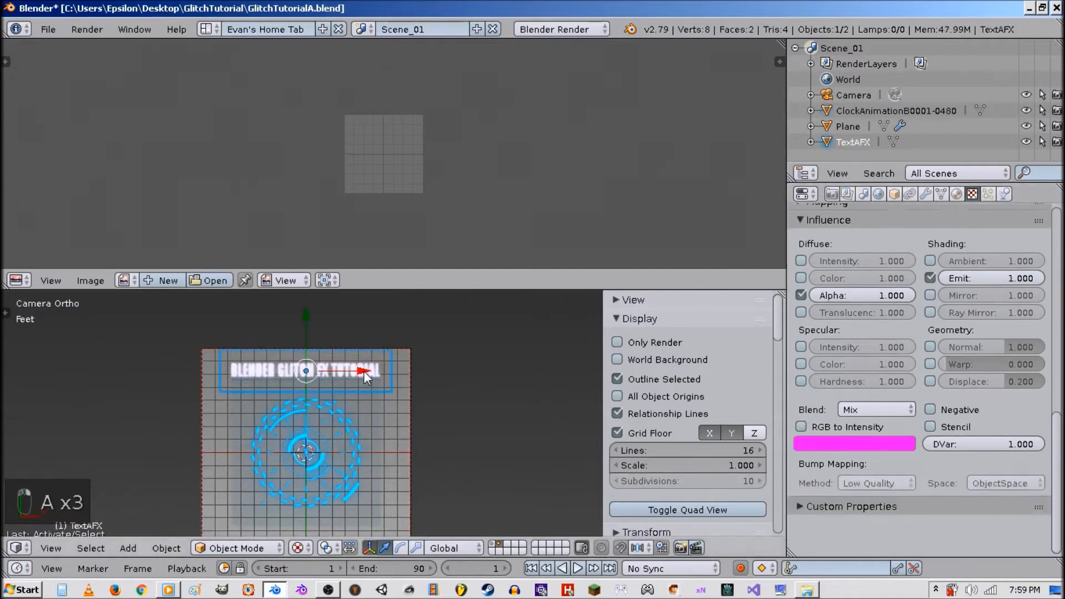
pyautogui.press('a')
pyautogui.scroll(-2, 379, 386)
pyautogui.rightClick(349, 383)
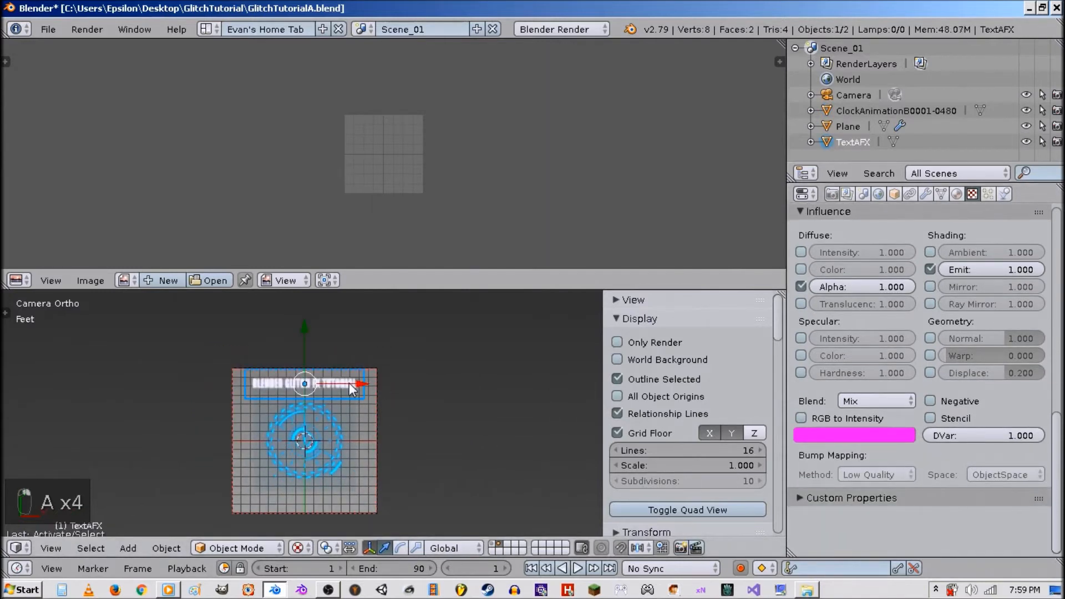
pyautogui.hotkey('alt', 'd')
pyautogui.rightClick(348, 383)
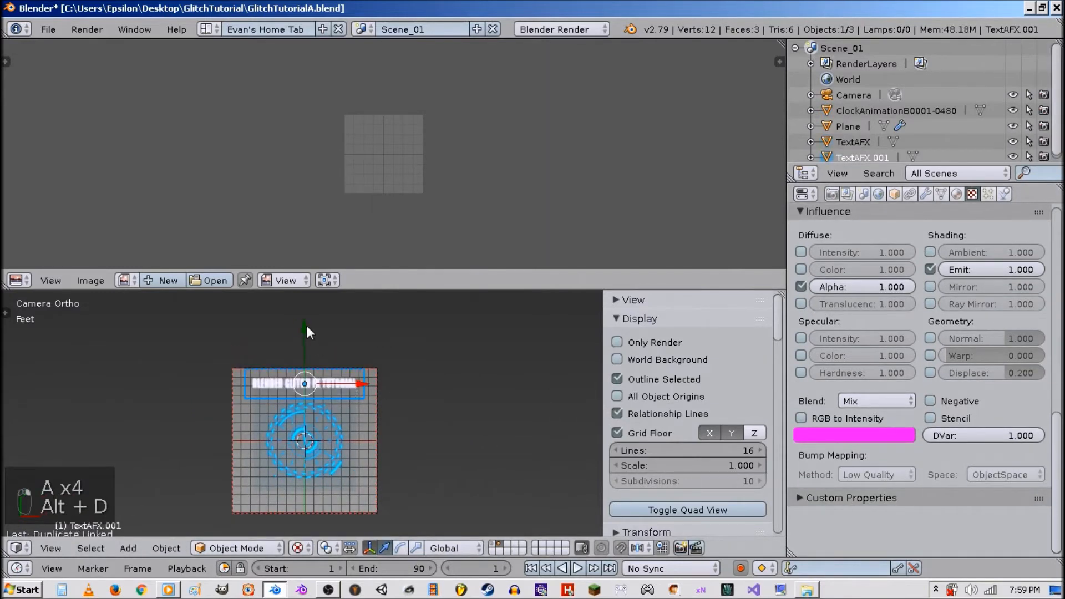
pyautogui.click(325, 438)
# Enable Only Render and World Background in the viewport display settings.
pyautogui.press('a')
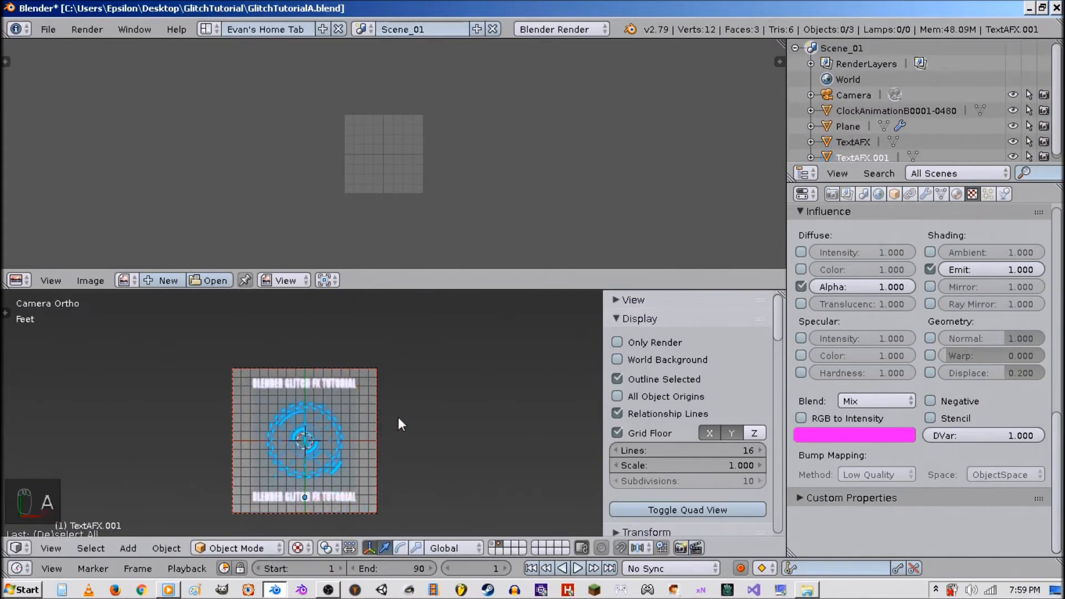
pyautogui.scroll(3, 405, 422)
pyautogui.scroll(-1, 451, 421)
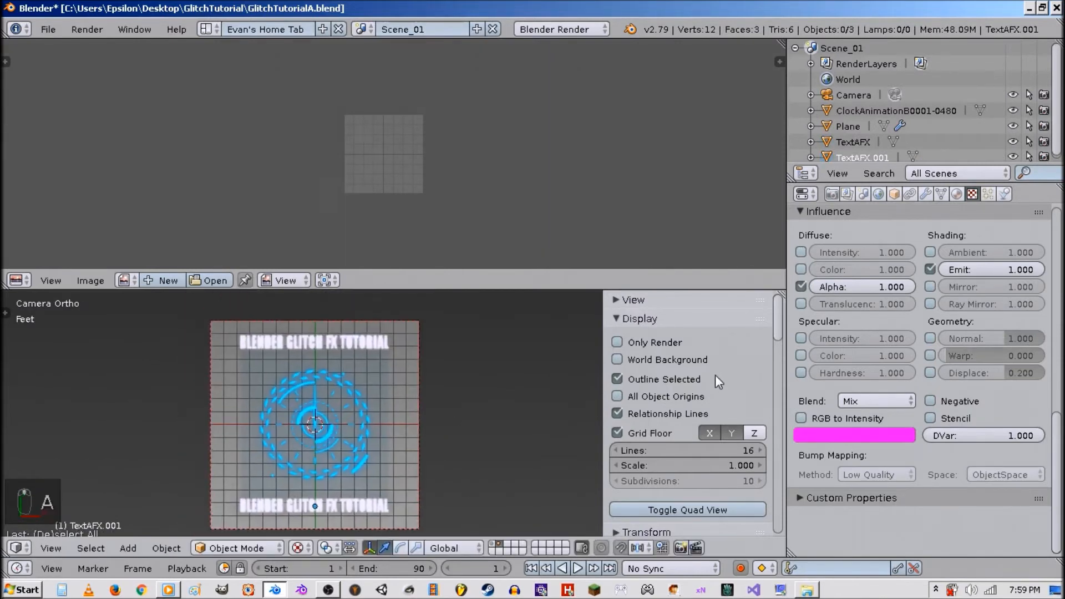
pyautogui.click(692, 359)
pyautogui.click(675, 343)
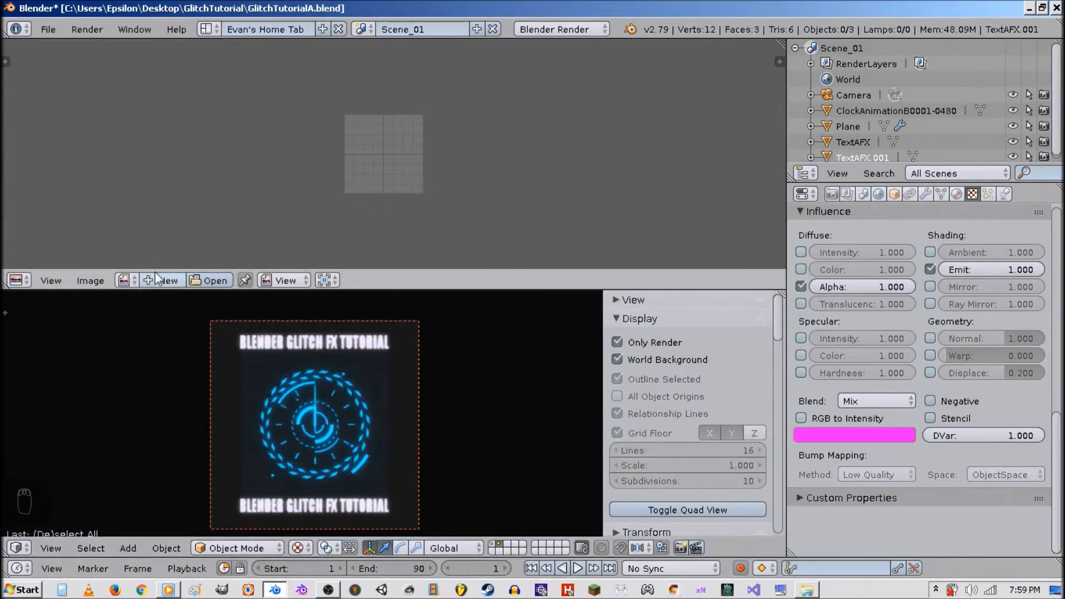
# Show the Render Result in the image editor.
pyautogui.click(124, 280)
pyautogui.click(170, 350)
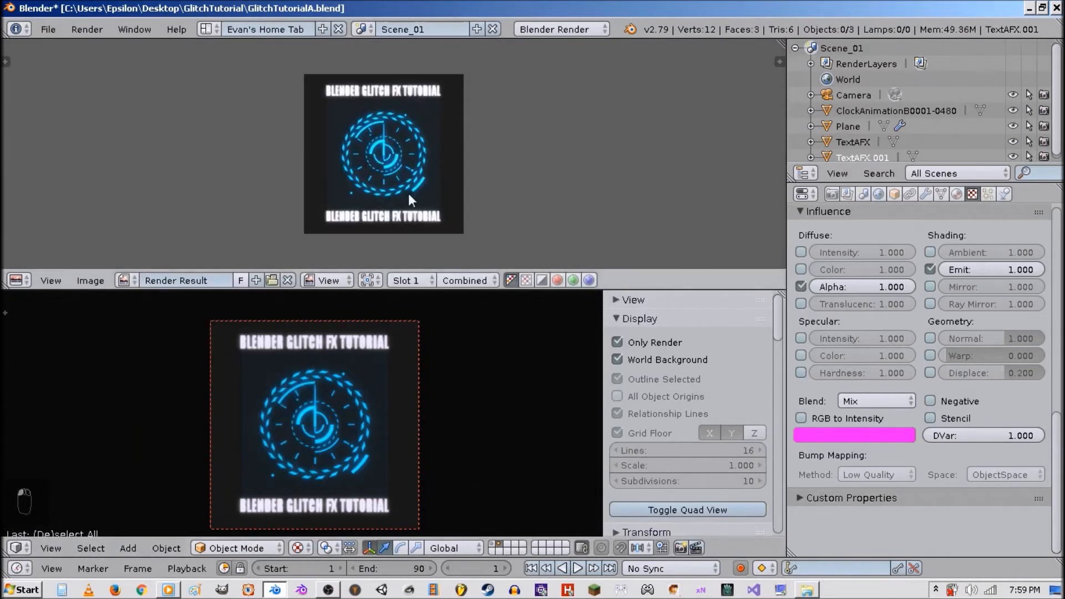
pyautogui.hotkey('shift', 'space')
pyautogui.hotkey('shift', 'space')
pyautogui.scroll(-2, 431, 196)
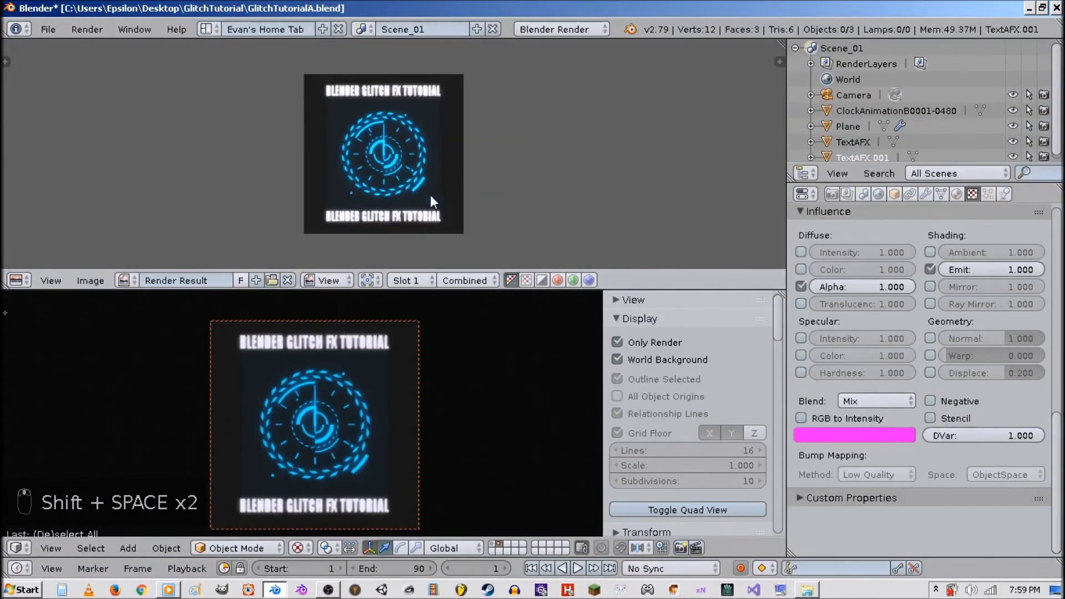
# Set the scene's Color Management exposure to 0.
pyautogui.click(866, 194)
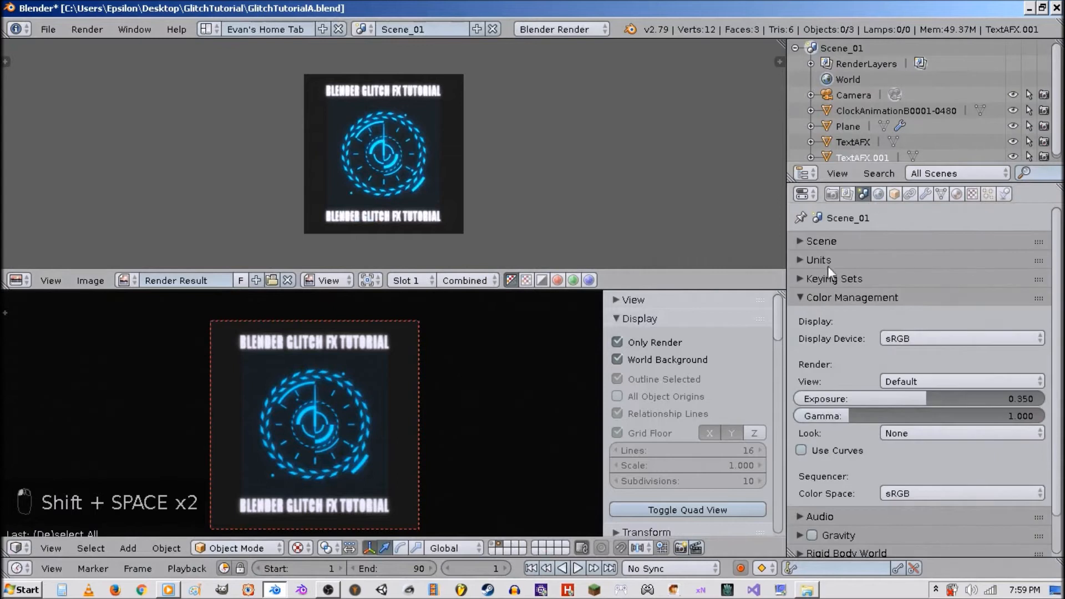
pyautogui.click(963, 395)
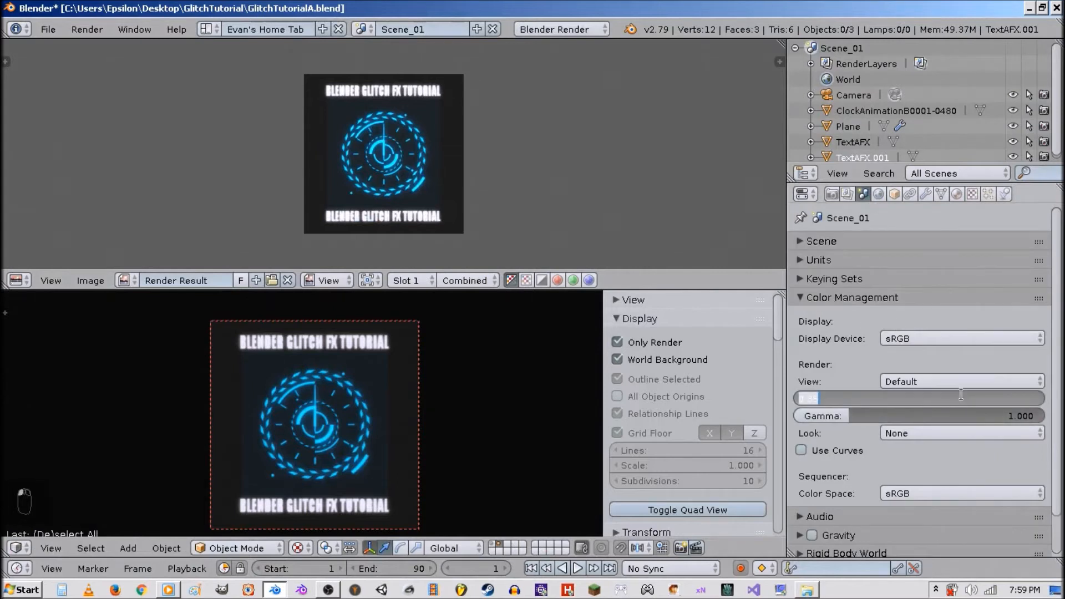
pyautogui.write('0')
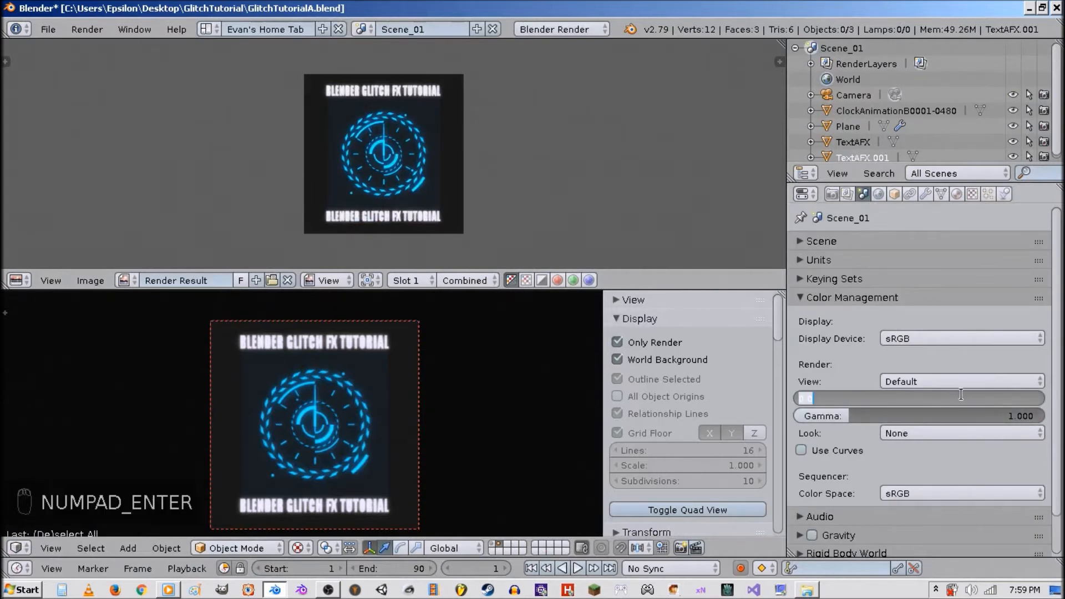
pyautogui.write('.0')
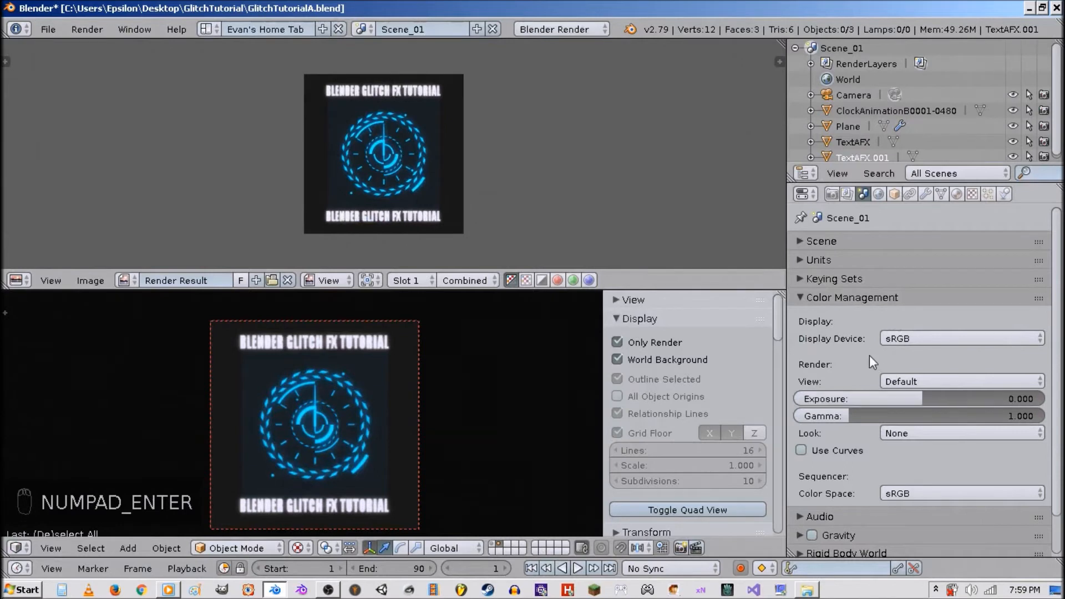
# Set the scene's Color Management exposure to 3.
pyautogui.click(944, 399)
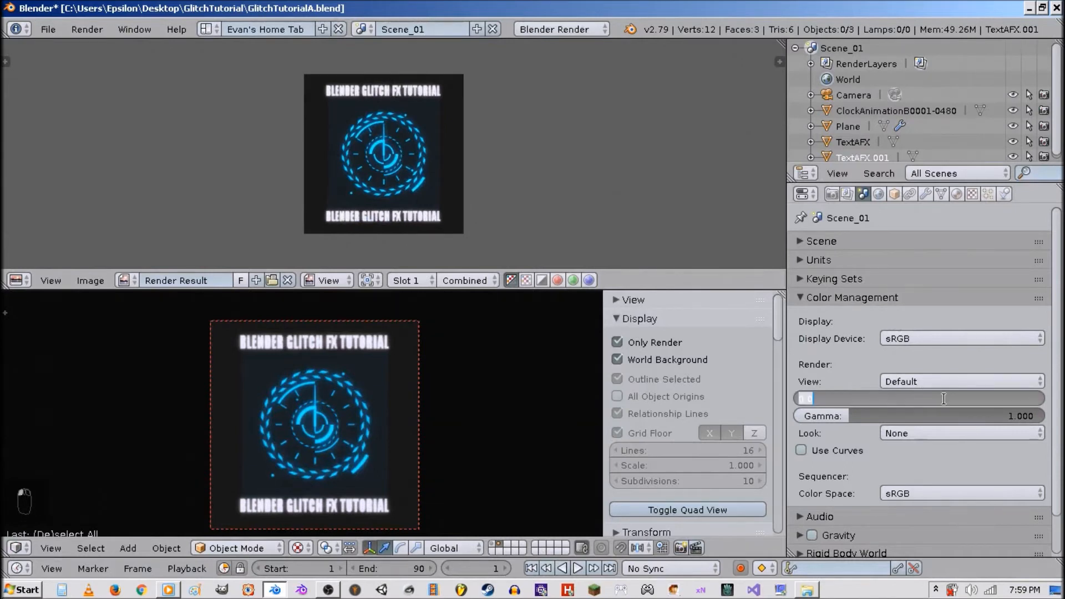
pyautogui.press('BackSpace')
pyautogui.write('3')
pyautogui.press('Return')
# Examine the render result enlarged to full screen.
pyautogui.hotkey('ctrl', 'Up')
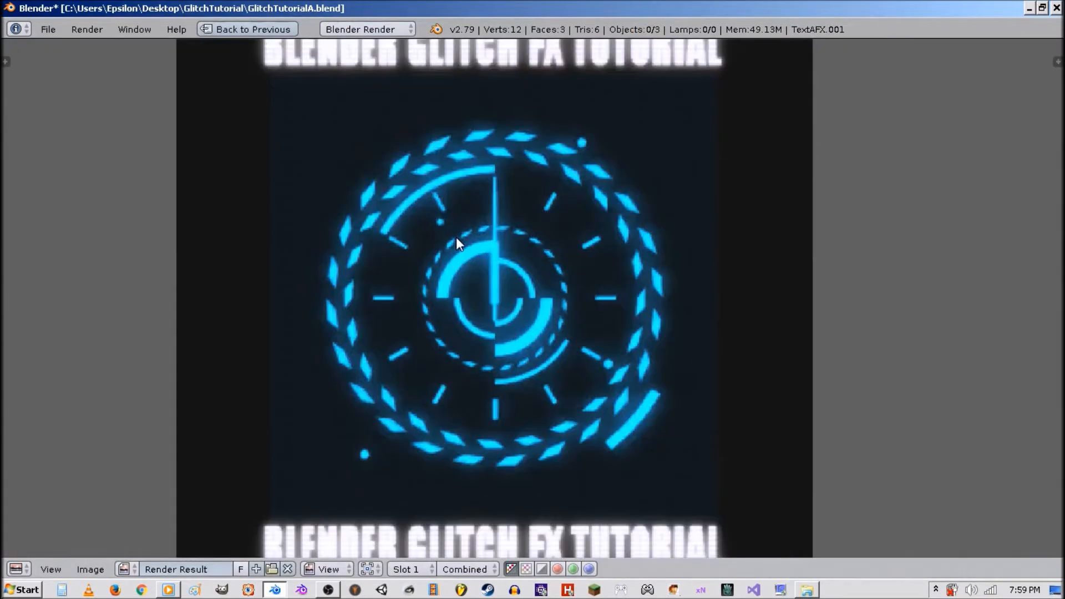
pyautogui.scroll(-3, 456, 237)
pyautogui.scroll(3, 540, 279)
pyautogui.scroll(-2, 538, 278)
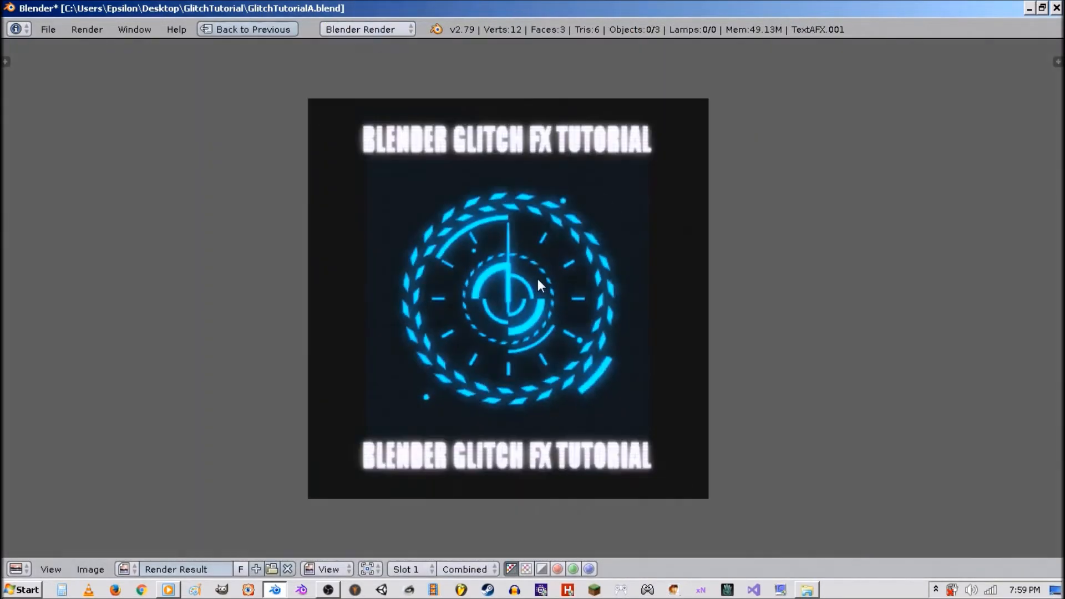
pyautogui.hotkey('shift', 'space')
# Set the render output path to //VideoTextureA.
pyautogui.click(832, 193)
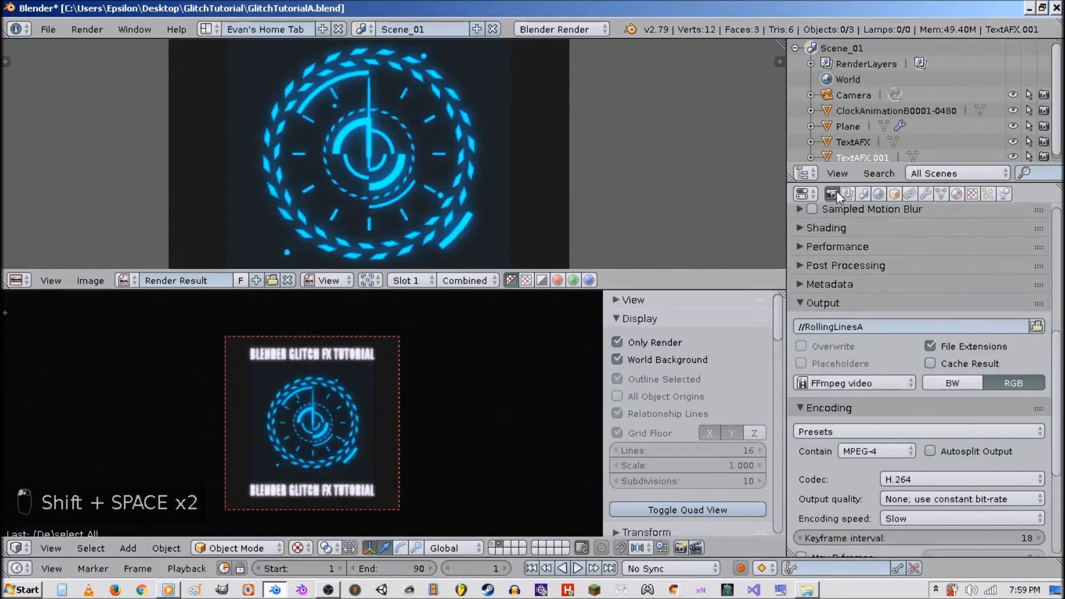
pyautogui.scroll(-6, 921, 438)
pyautogui.scroll(3, 915, 427)
pyautogui.scroll(4, 910, 415)
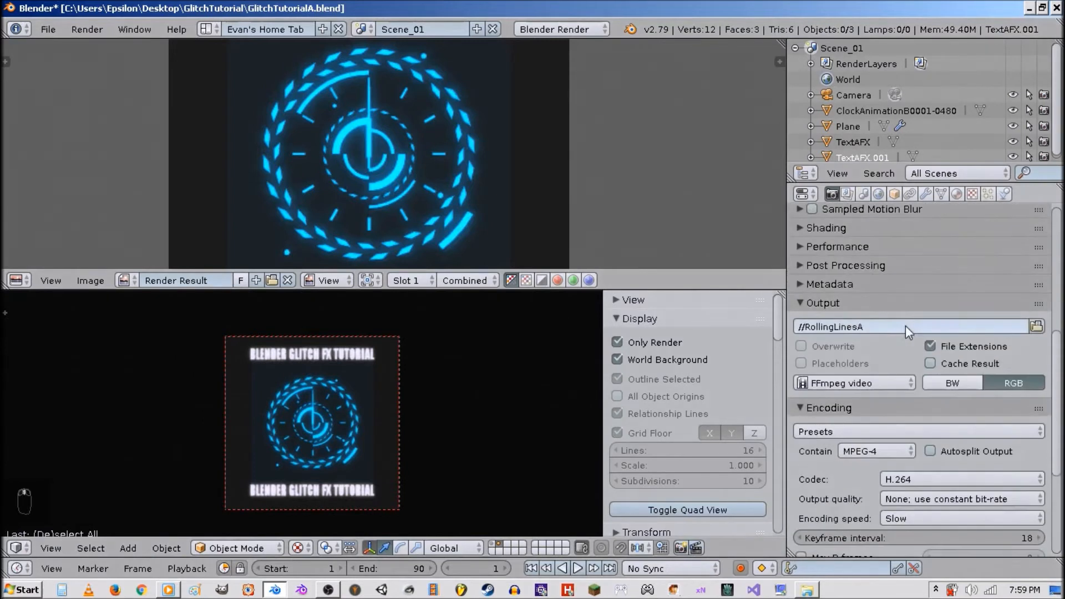
pyautogui.click(906, 325)
pyautogui.moveTo(863, 327); pyautogui.dragTo(806, 326)
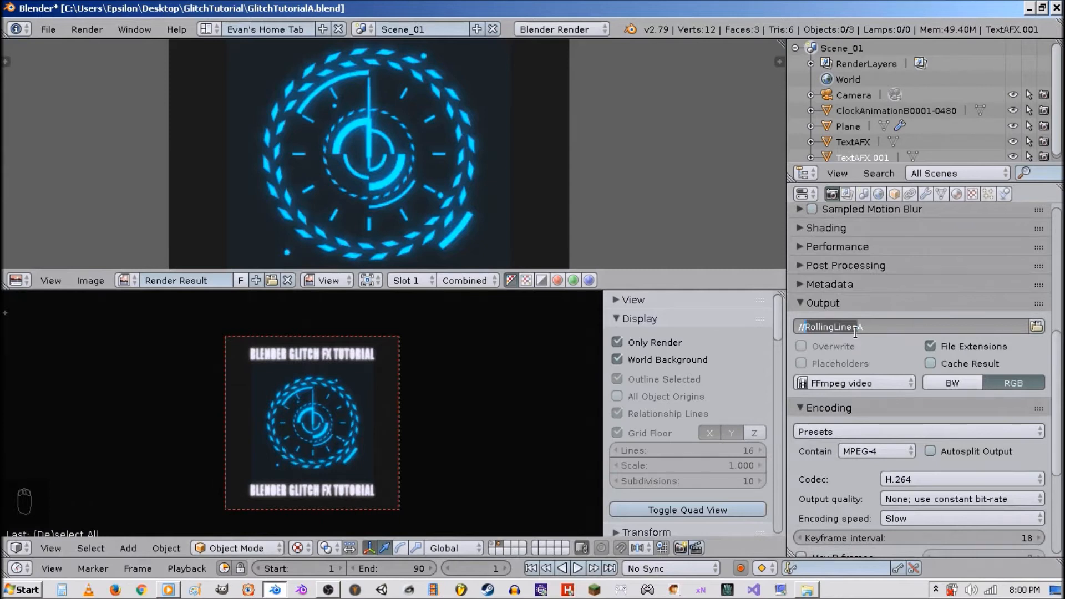
pyautogui.write('VideoTe')
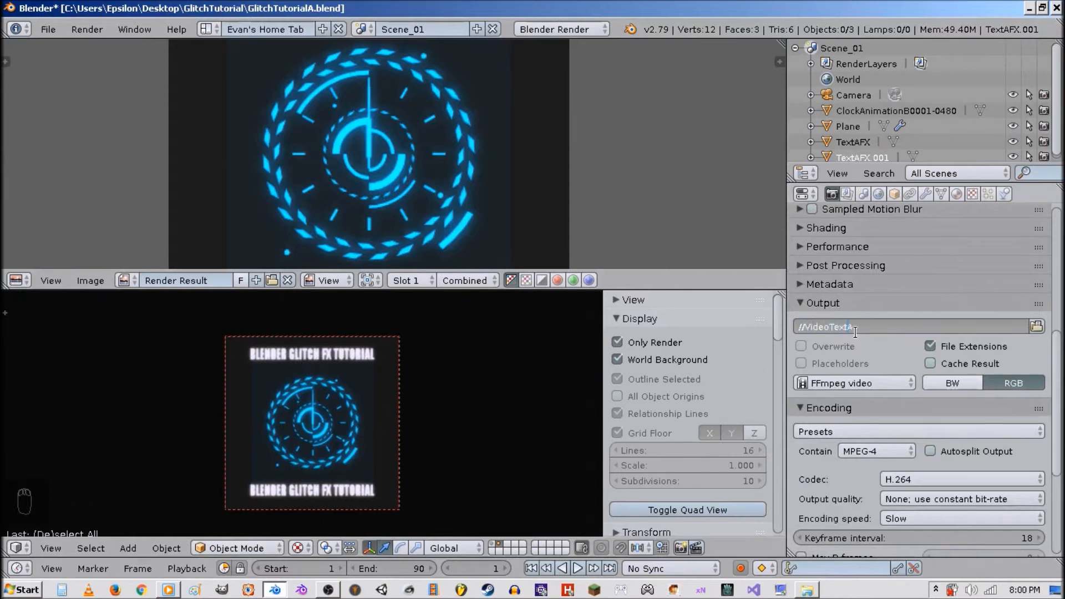
pyautogui.write('xture')
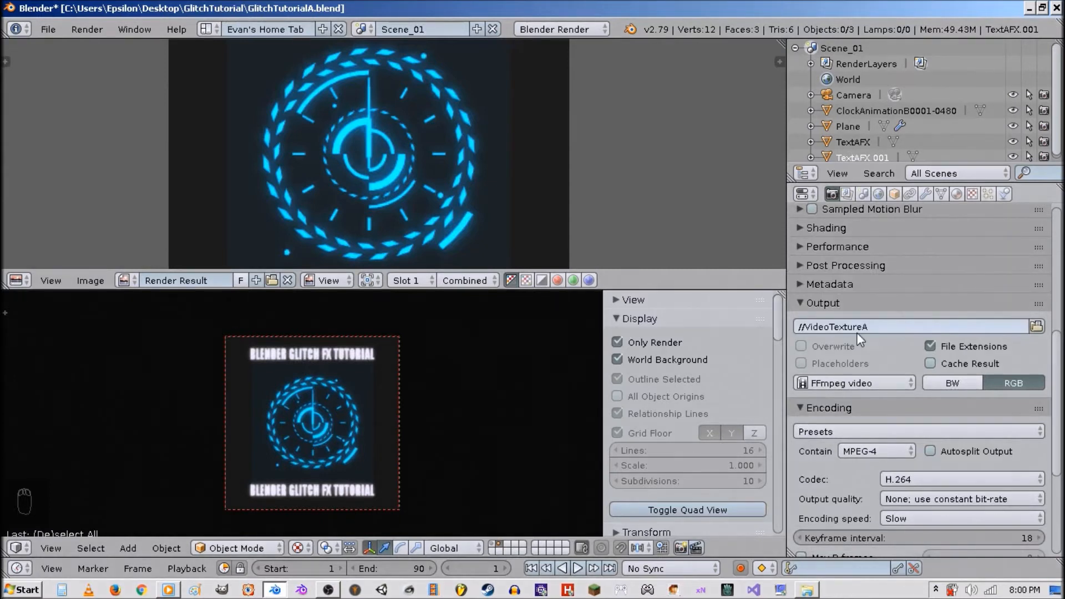
pyautogui.press('Return')
# Save the blend file.
pyautogui.scroll(-5, 902, 389)
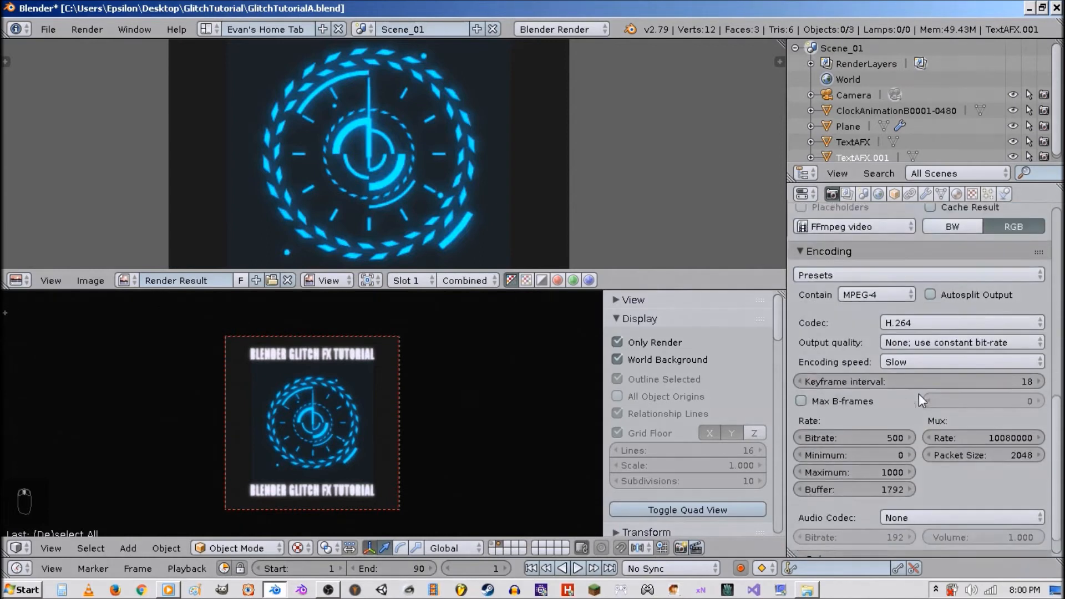
pyautogui.scroll(15, 919, 394)
pyautogui.scroll(-4, 911, 403)
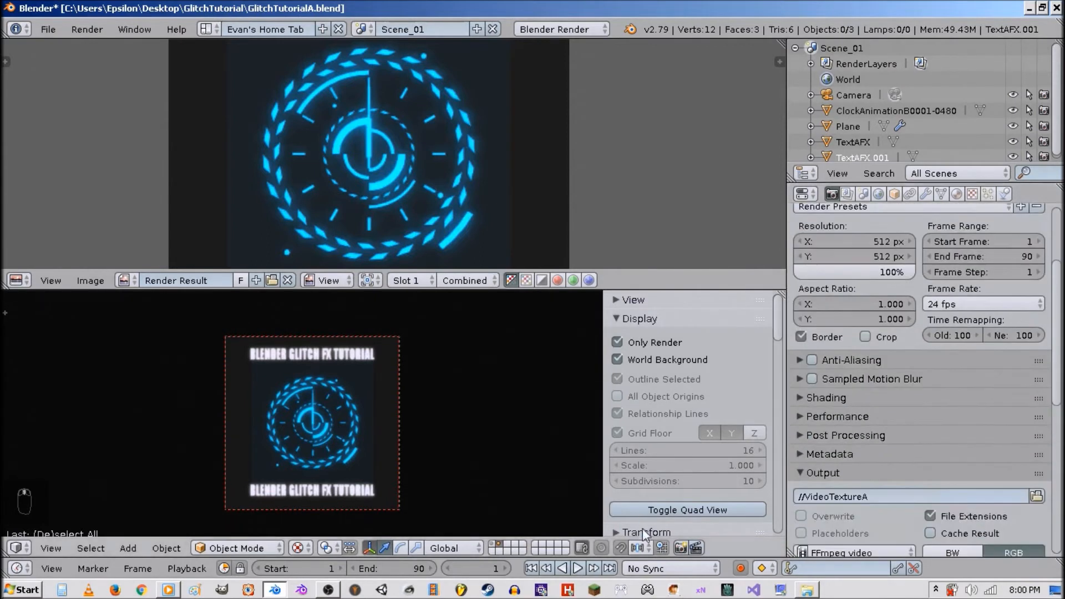
pyautogui.scroll(-4, 445, 175)
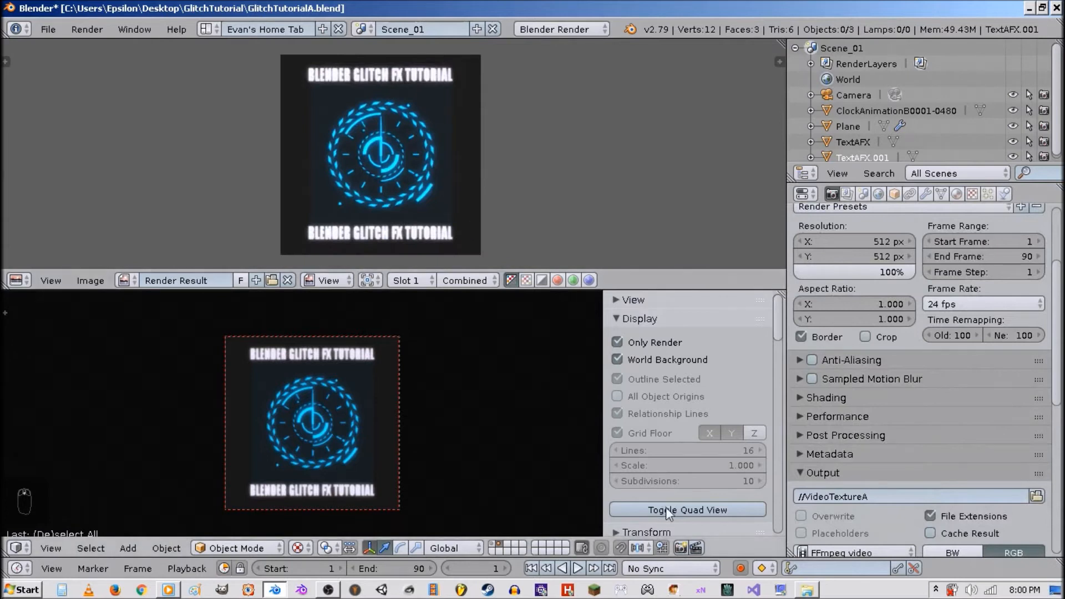
pyautogui.click(697, 547)
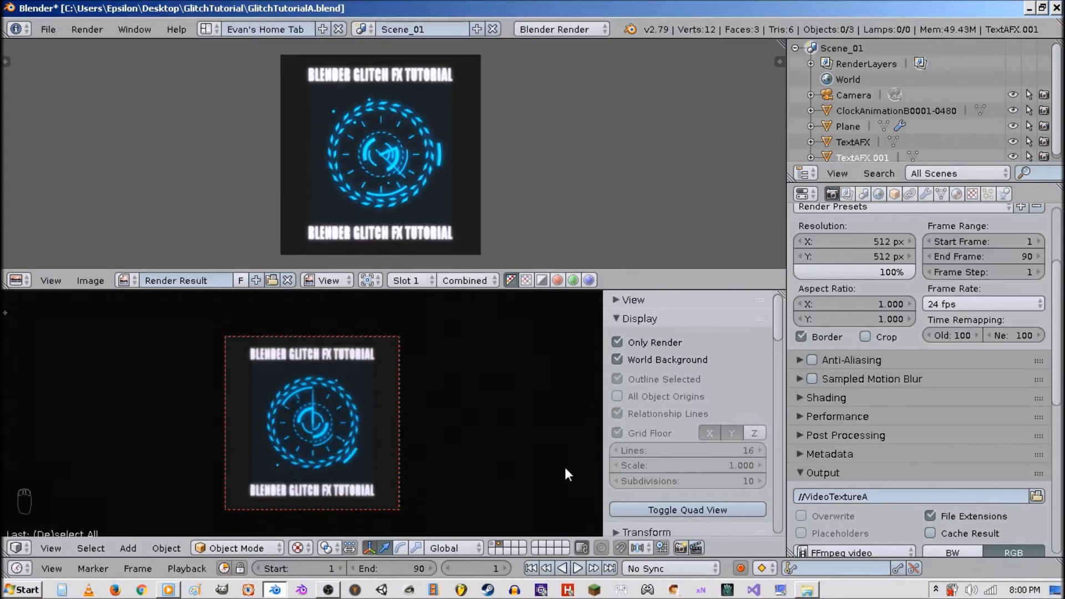
pyautogui.press('z')
pyautogui.hotkey('ctrl', 's')
# Turn off Only Render and World Background in the enlarged viewport's display settings.
pyautogui.hotkey('alt', 'z')
pyautogui.hotkey('shift', 'space')
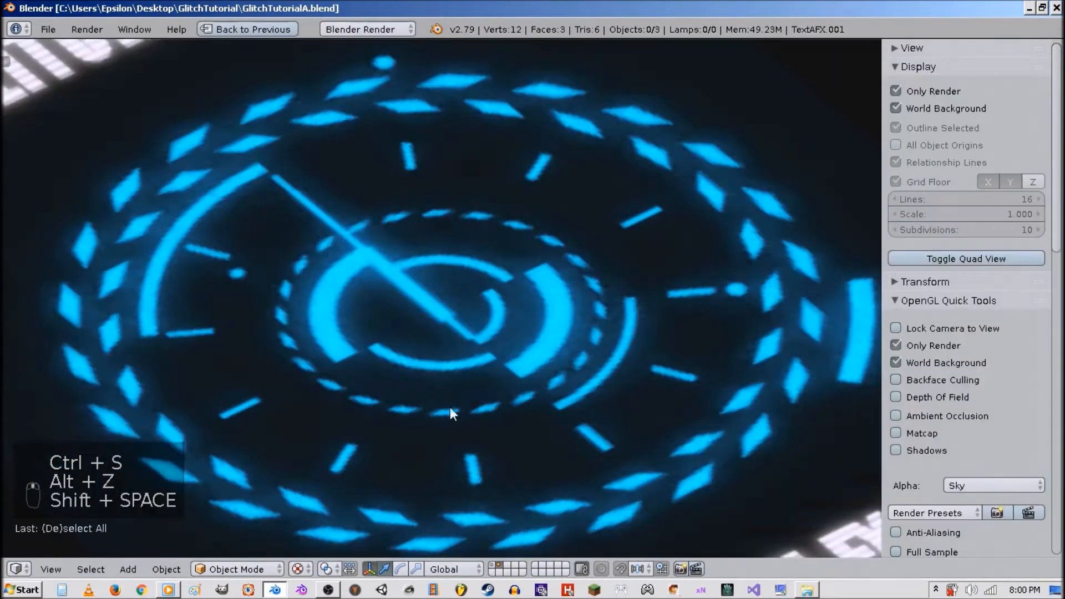
pyautogui.scroll(-5, 450, 407)
pyautogui.moveTo(936, 109); pyautogui.dragTo(935, 91)
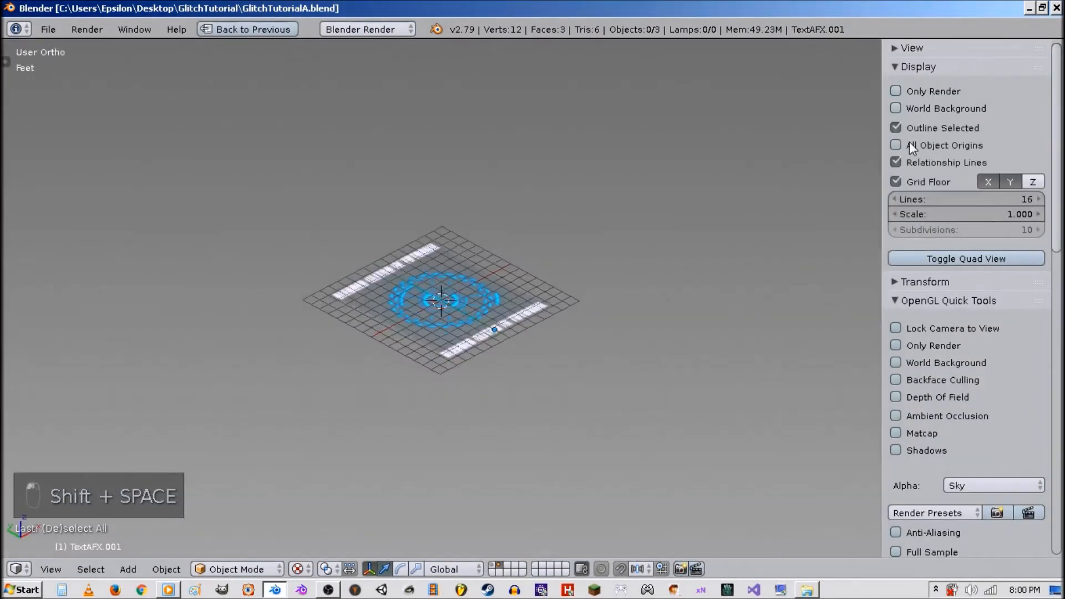
pyautogui.click(929, 301)
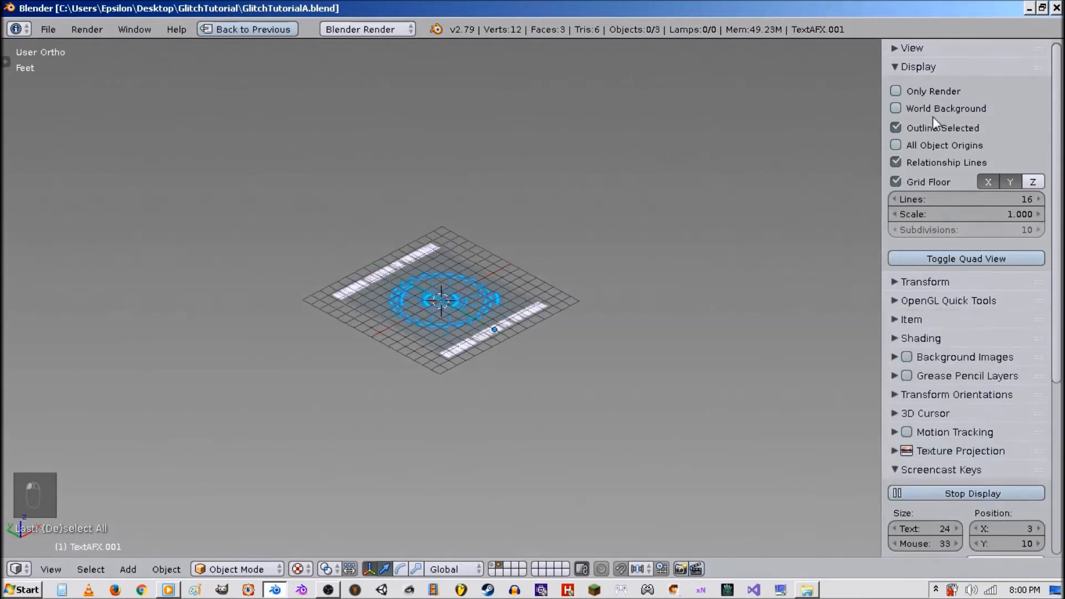
pyautogui.click(933, 75)
pyautogui.click(930, 146)
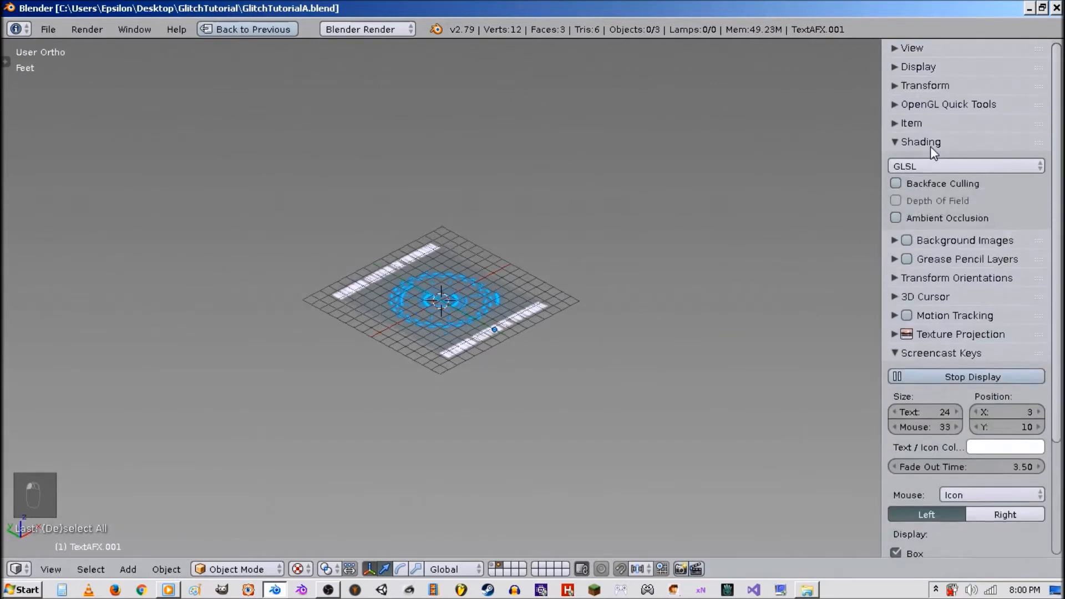
pyautogui.click(931, 146)
pyautogui.scroll(3, 538, 305)
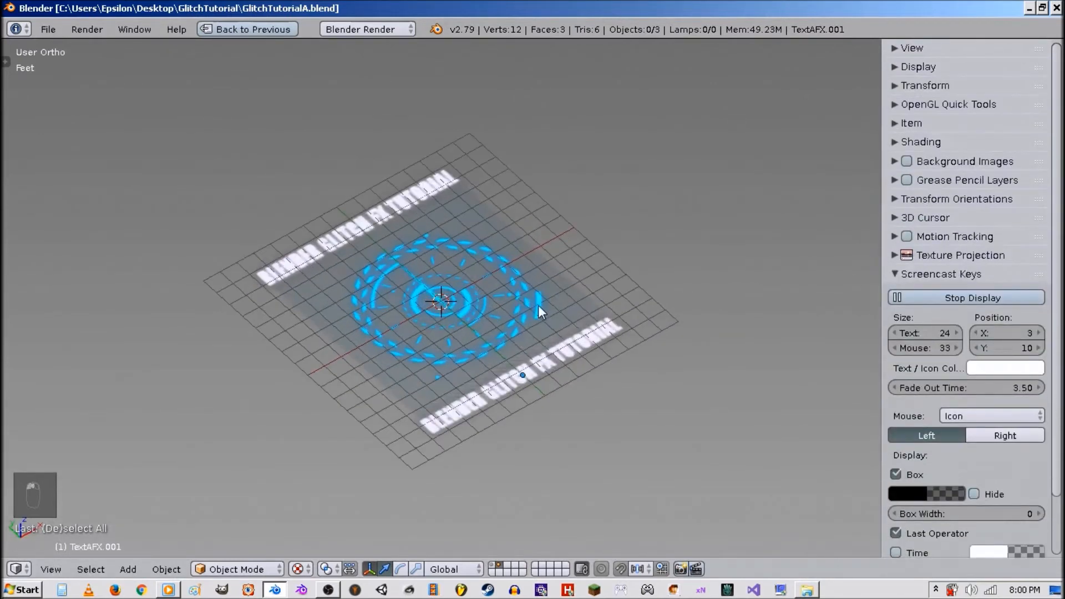
# Select the clock animation plane and both text planes and delete them.
pyautogui.rightClick(514, 331)
pyautogui.moveTo(538, 380); pyautogui.dragTo(537, 352, button='middle')
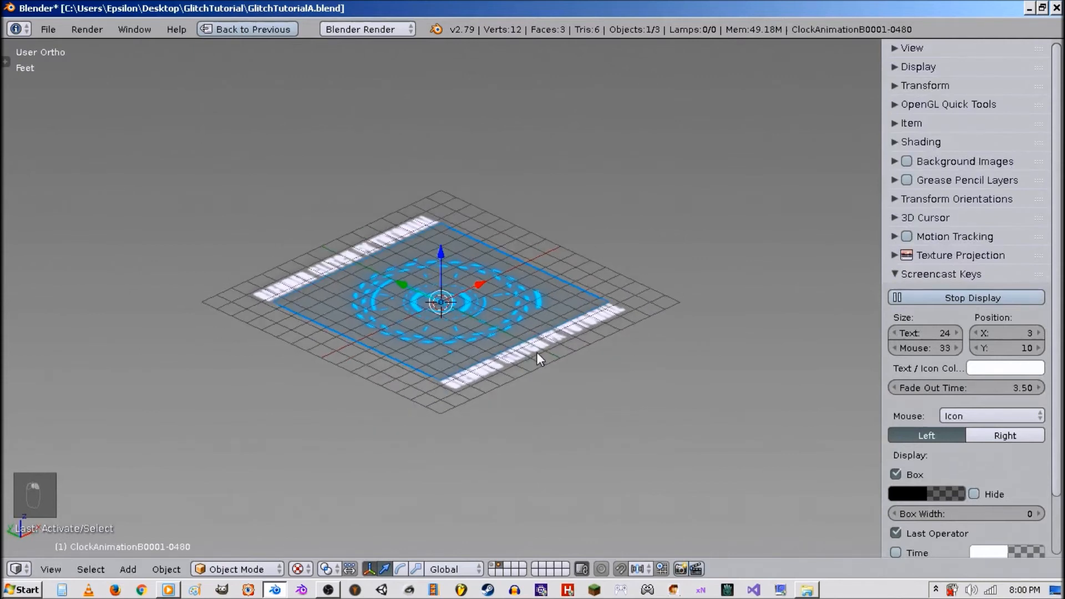
pyautogui.keyDown('shift'); pyautogui.rightClick(537, 352); pyautogui.keyUp('shift')
pyautogui.keyDown('shift'); pyautogui.rightClick(468, 322); pyautogui.keyUp('shift')
pyautogui.keyDown('shift'); pyautogui.rightClick(355, 246); pyautogui.keyUp('shift')
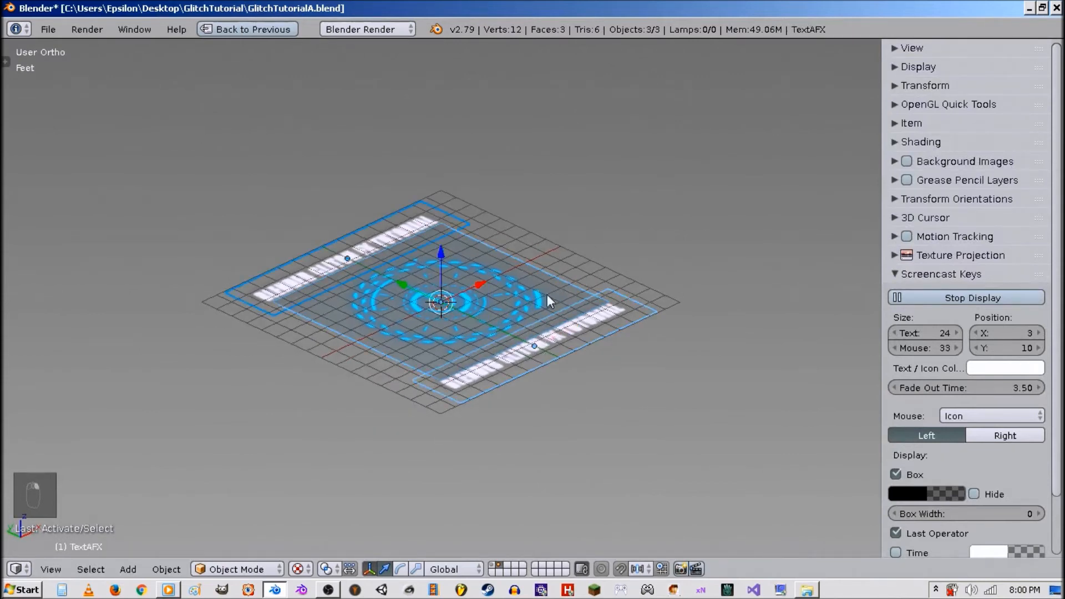
pyautogui.moveTo(547, 294); pyautogui.dragTo(538, 294, button='middle')
pyautogui.press('x')
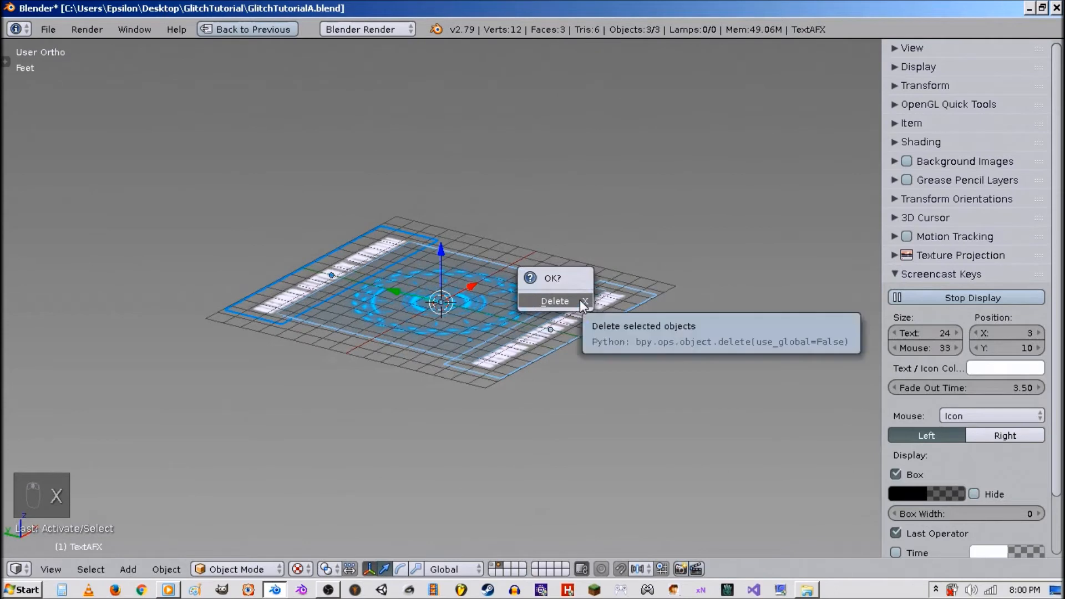
pyautogui.click(580, 300)
pyautogui.hotkey('shift', 'a')
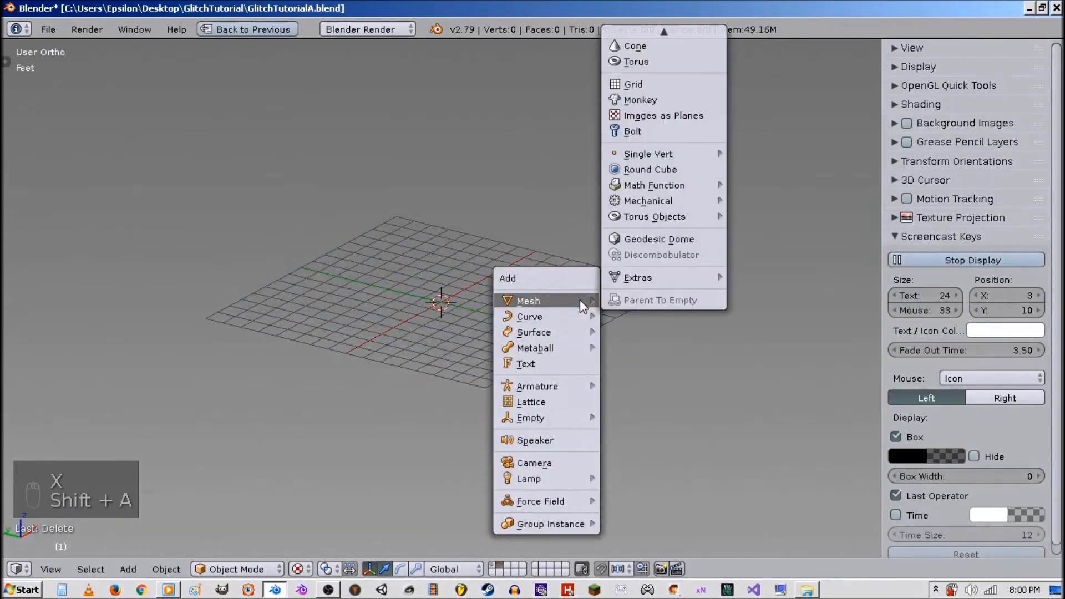
pyautogui.moveTo(531, 305)
pyautogui.mouseDown(button='middle')
pyautogui.moveTo(504, 321)
pyautogui.moveTo(531, 310)
pyautogui.mouseUp(button='middle')
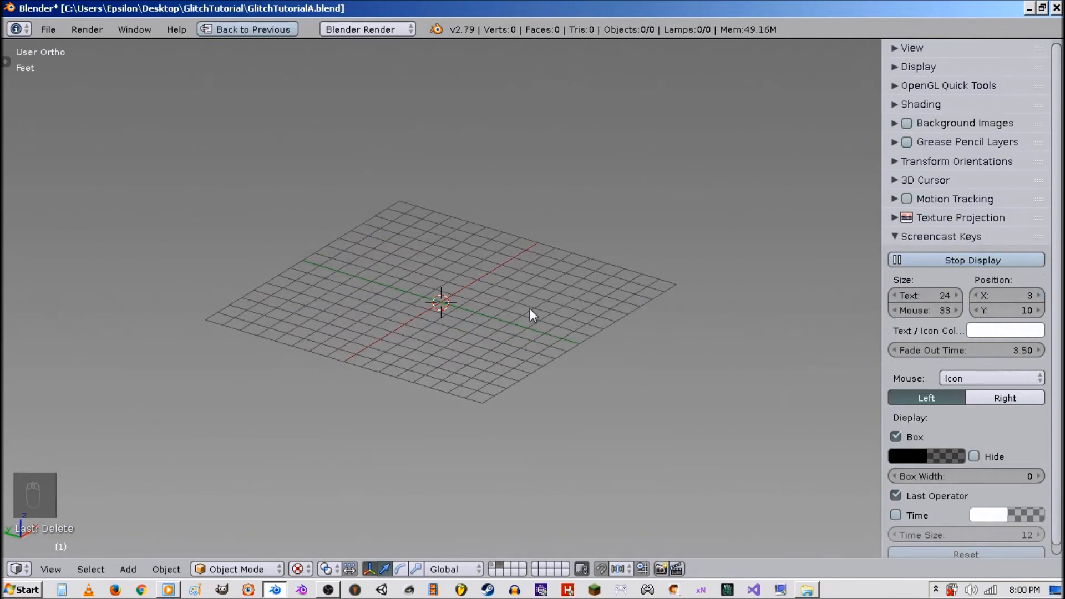
pyautogui.hotkey('shift', 'space')
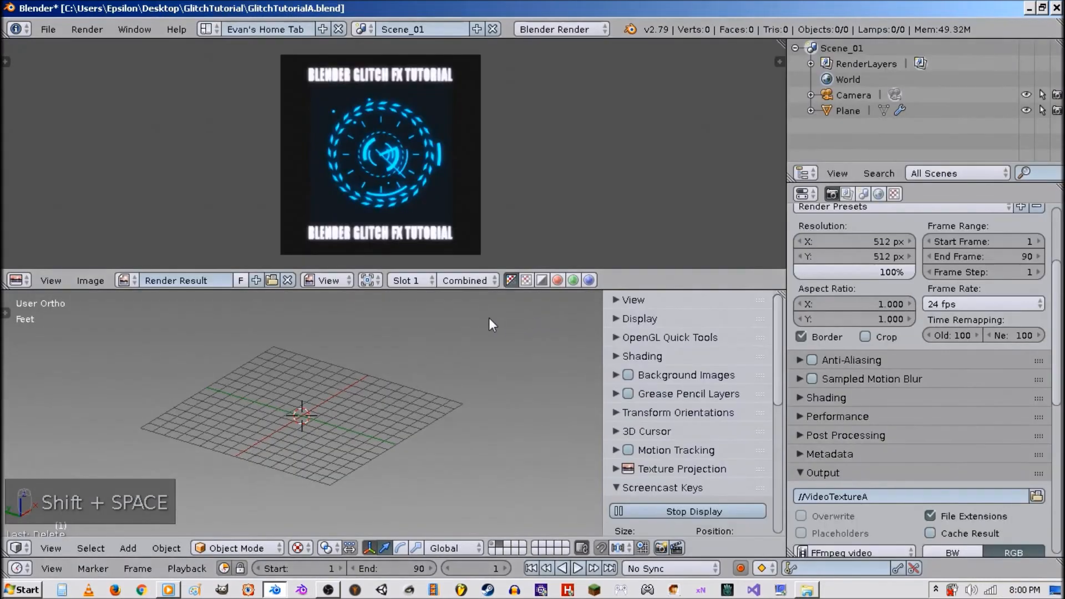
# Switch to the Compositing screen layout and enable Auto Render in the node editor.
pyautogui.click(211, 26)
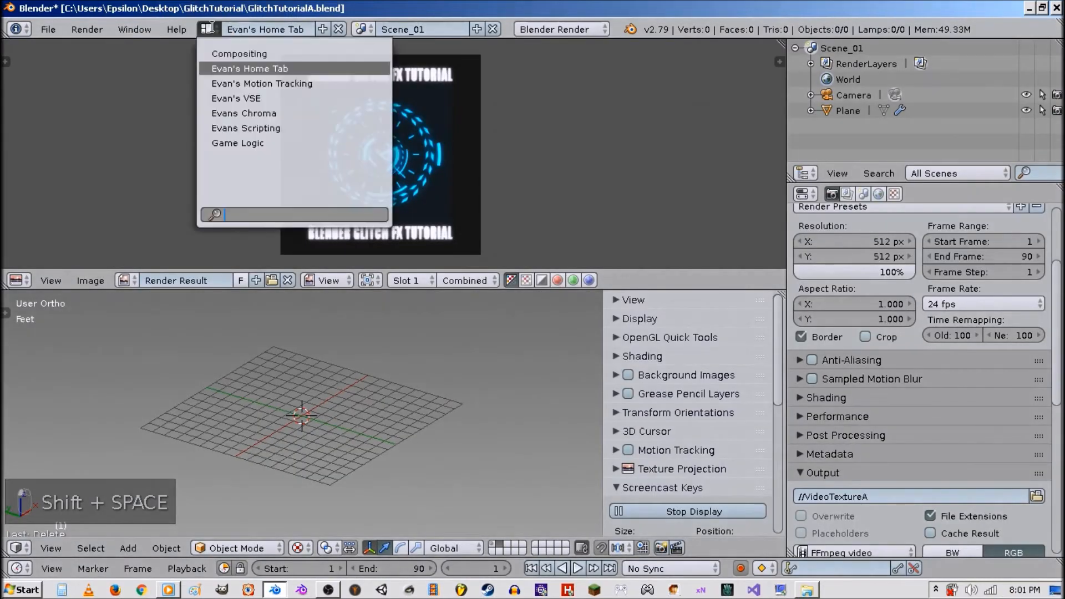
pyautogui.click(220, 53)
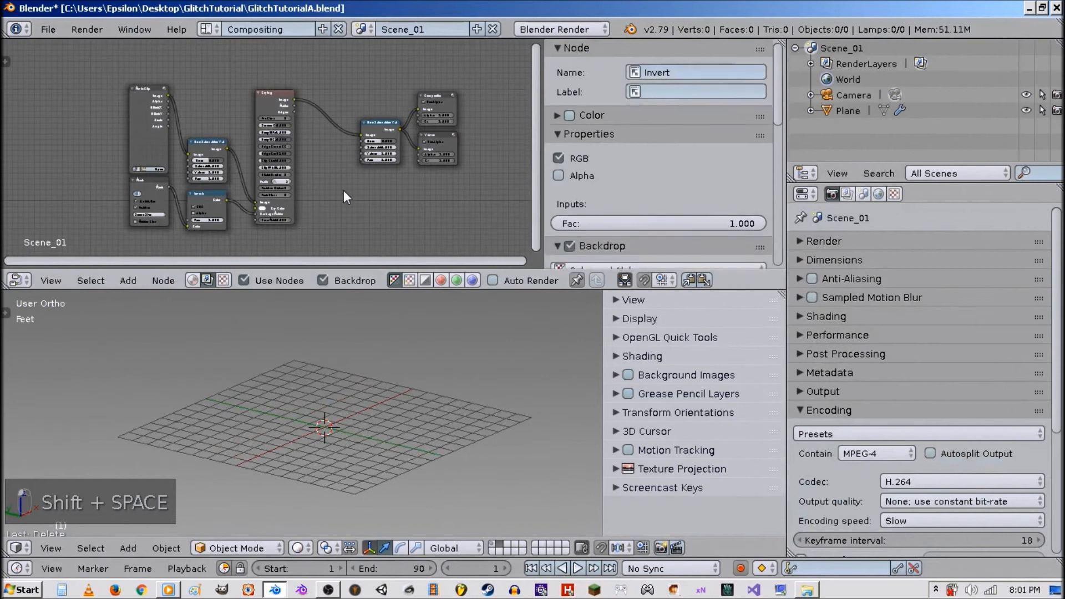
pyautogui.hotkey('shift', 'space')
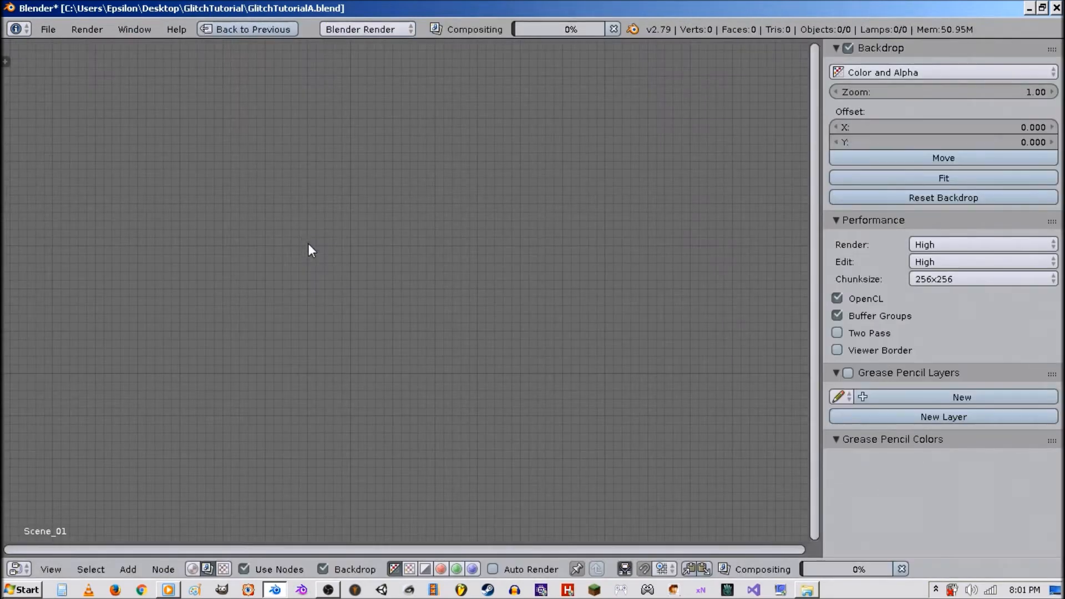
pyautogui.hotkey('shift', 'a')
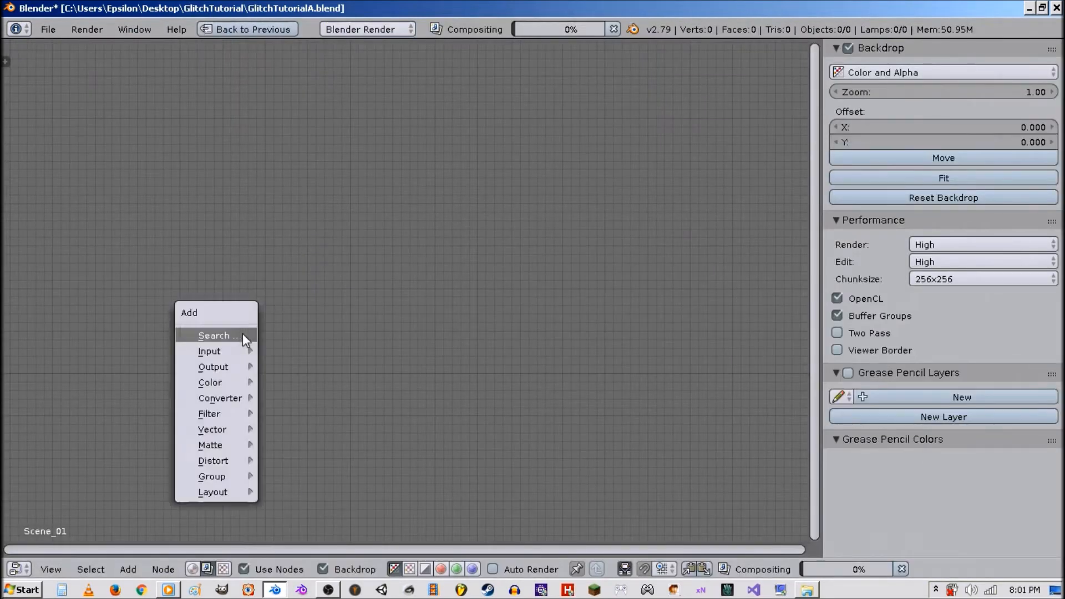
pyautogui.click(492, 569)
pyautogui.hotkey('shift', 'space')
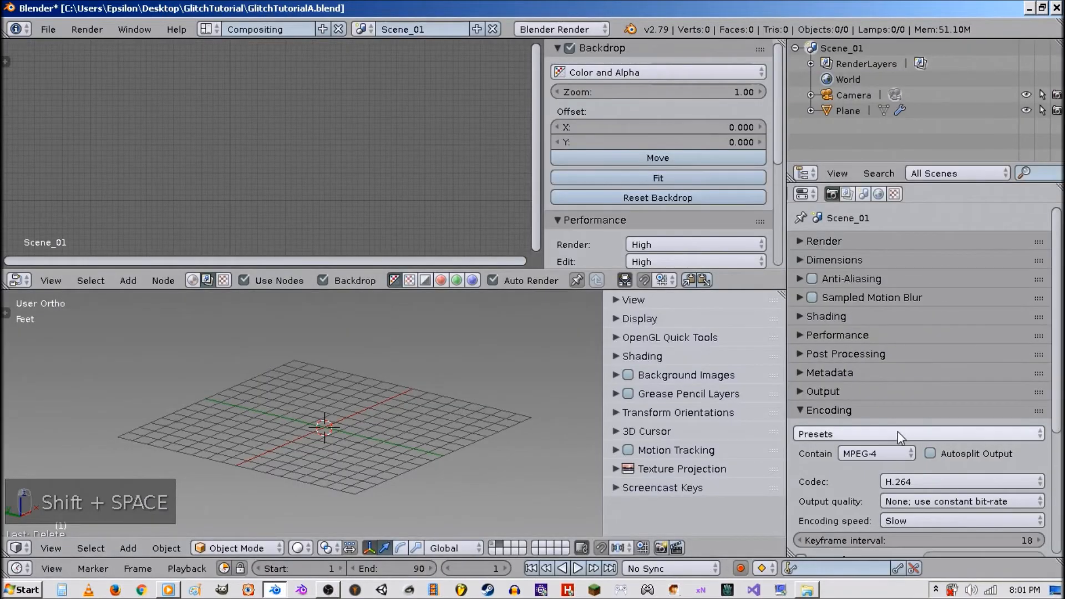
# Set the render output path to //VideoTextureFXA with Compositing post processing enabled.
pyautogui.click(847, 353)
pyautogui.click(850, 379)
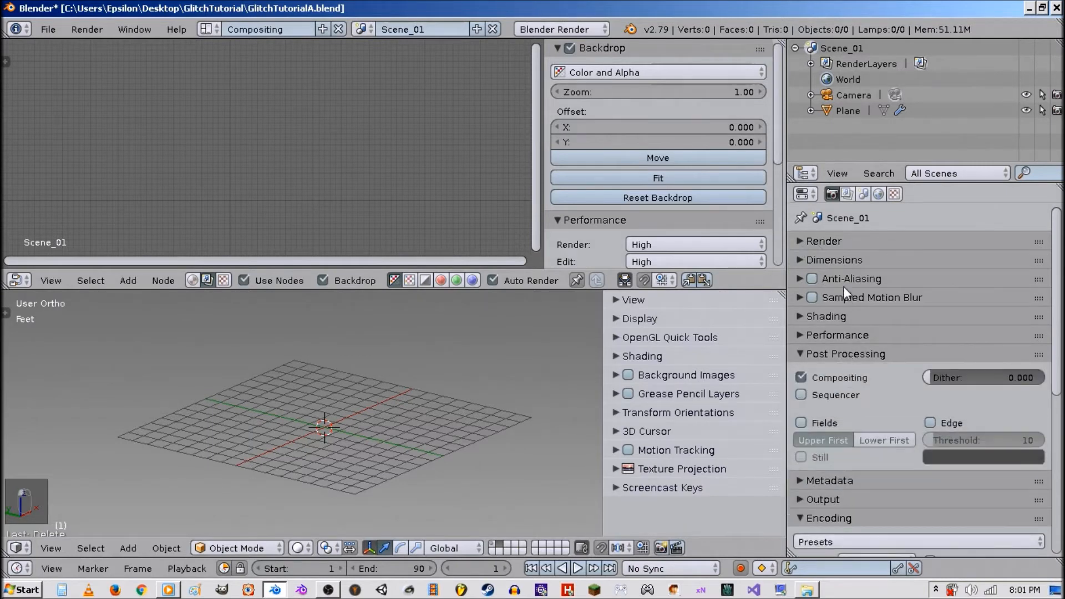
pyautogui.scroll(-10, 876, 410)
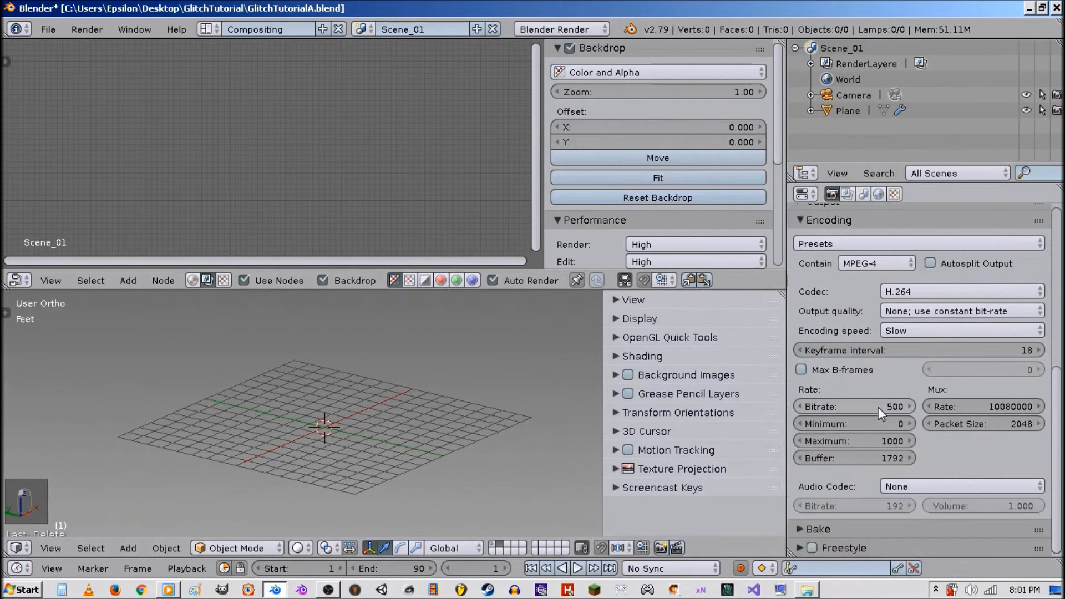
pyautogui.scroll(5, 878, 408)
pyautogui.click(845, 355)
pyautogui.click(864, 382)
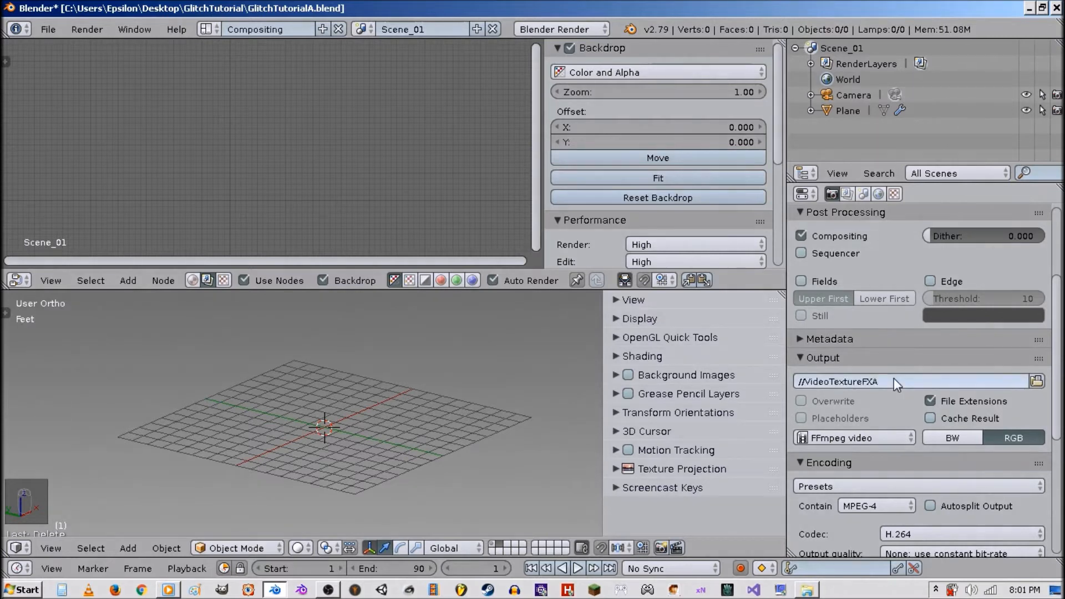
pyautogui.press('Return')
pyautogui.scroll(-2, 896, 431)
pyautogui.scroll(2, 897, 431)
# Add a Movie Clip input node to the compositor node tree.
pyautogui.hotkey('ctrl', 'space')
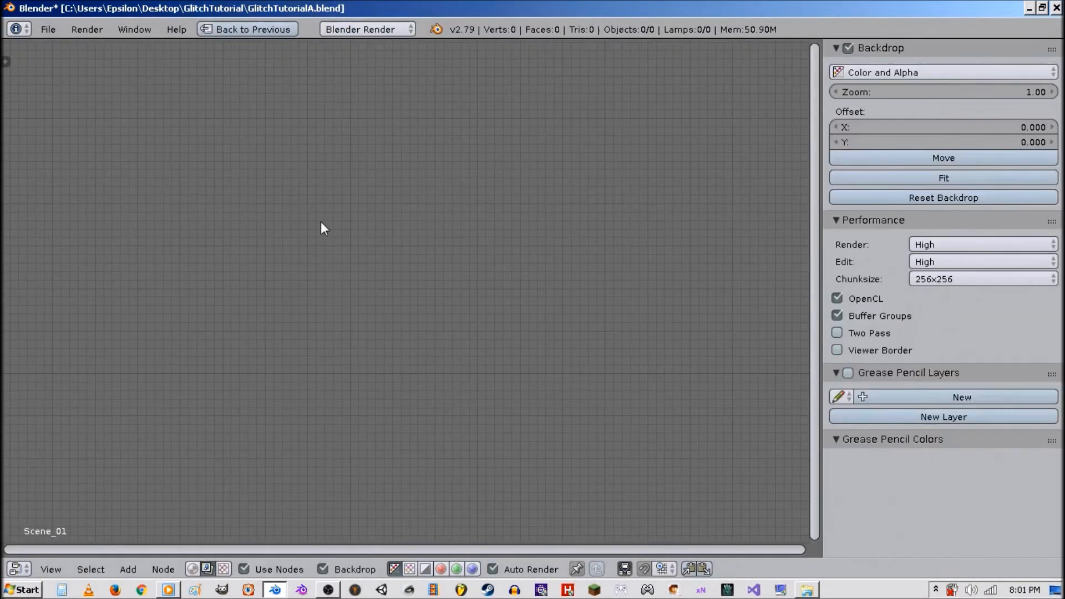
pyautogui.hotkey('shift', 'a')
pyautogui.moveTo(330, 301)
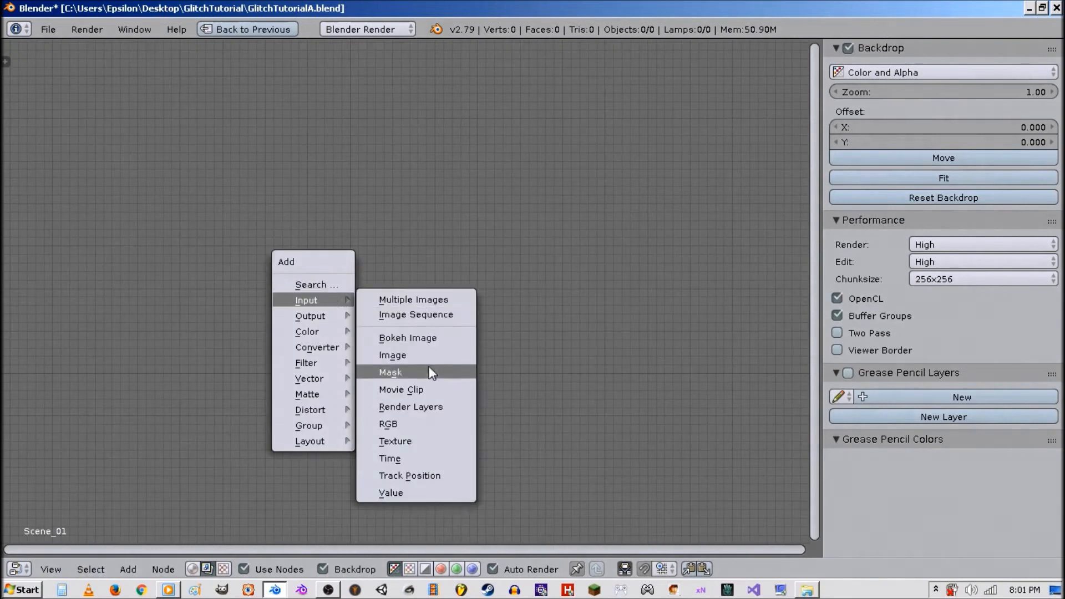
pyautogui.click(424, 384)
pyautogui.click(222, 260)
pyautogui.scroll(2, 237, 325)
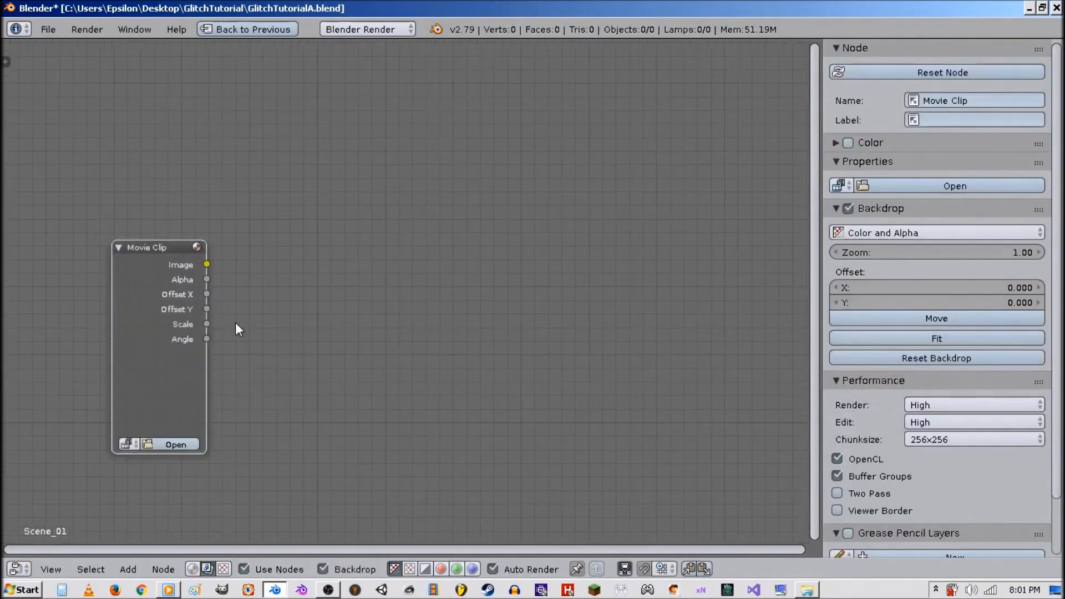
# Load the VideoTexture clip from the GlitchTutorial folder into the Movie Clip node.
pyautogui.click(243, 398)
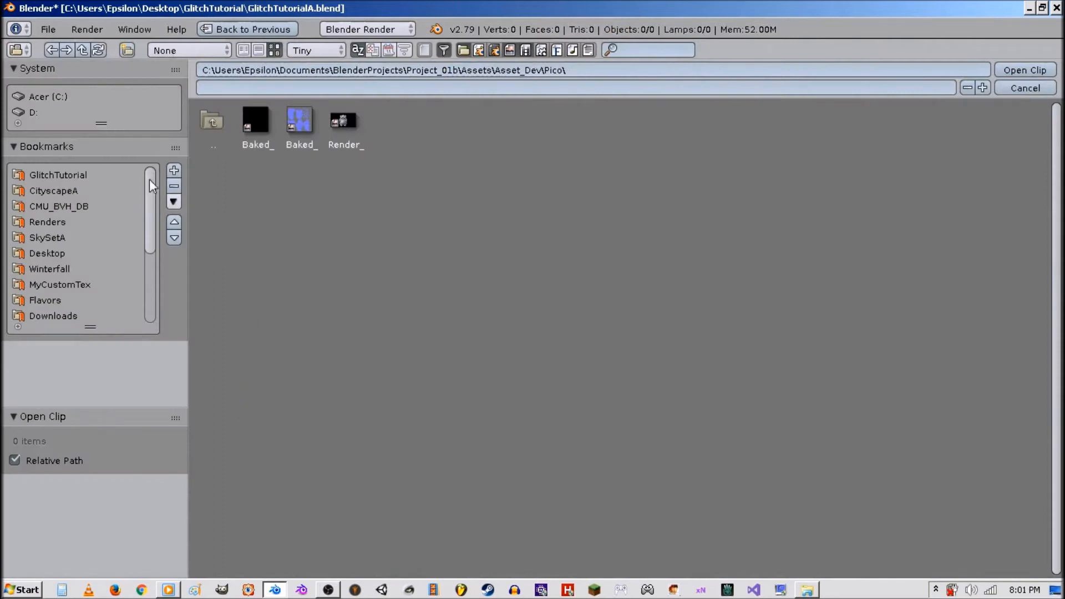
pyautogui.click(118, 175)
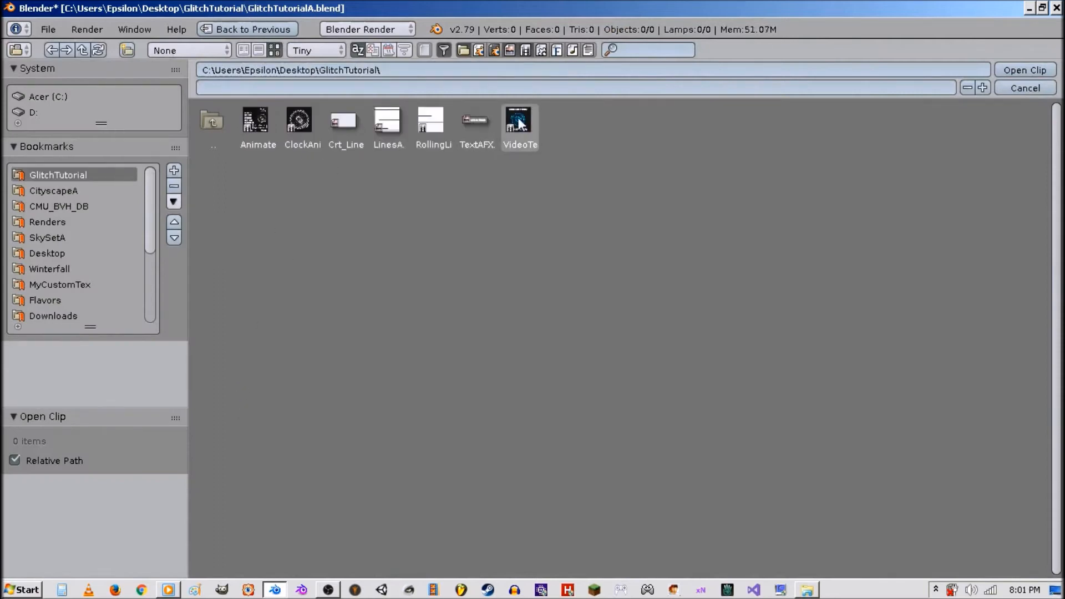
pyautogui.doubleClick(519, 123)
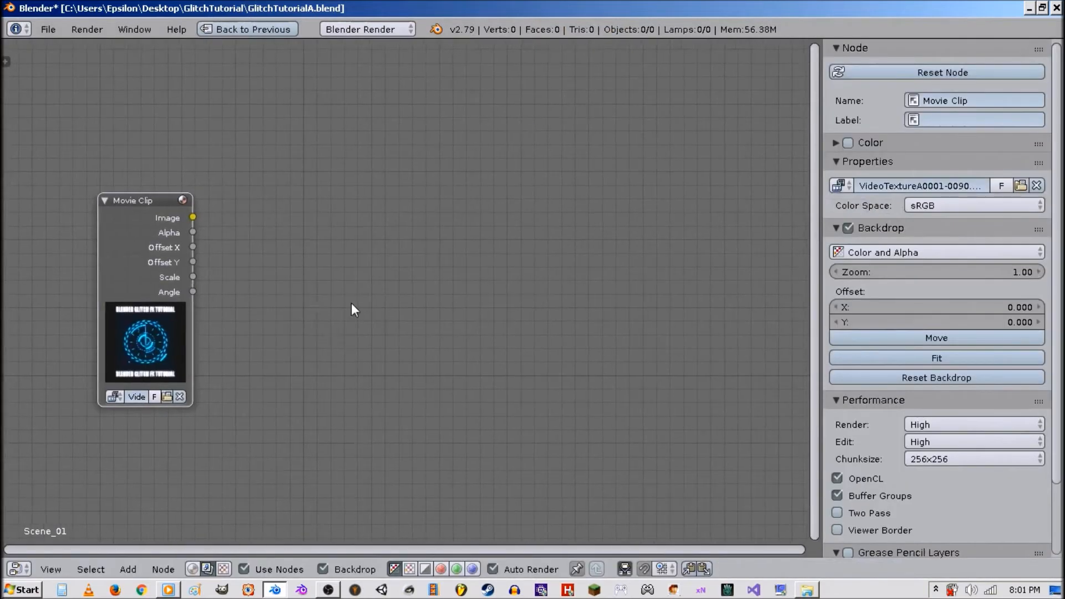
# Add a Composite output node and a Viewer output node to the compositor.
pyautogui.hotkey('shift', 'a')
pyautogui.moveTo(355, 320)
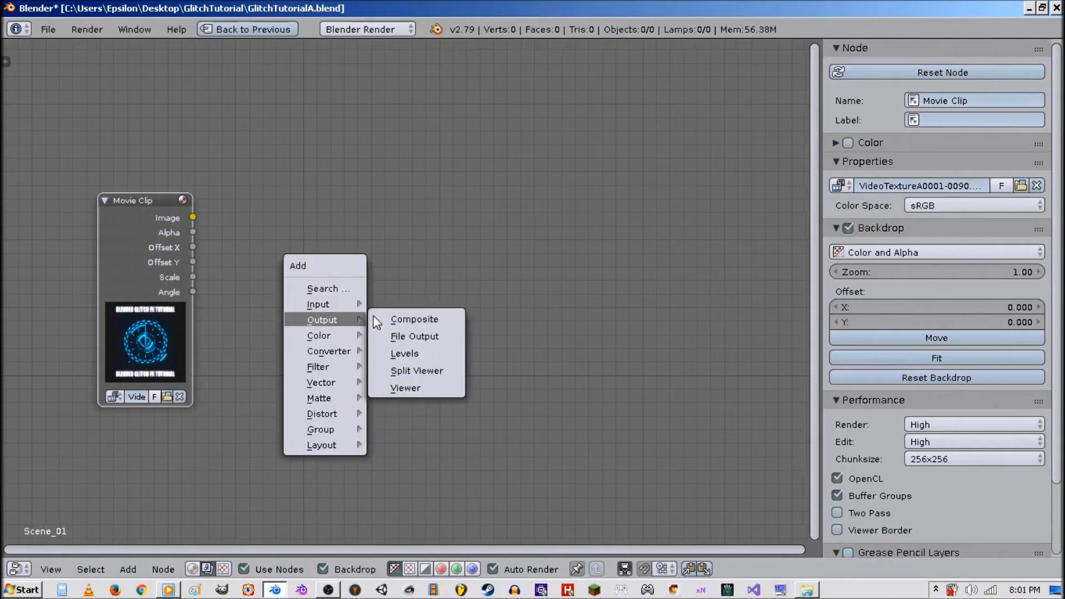
pyautogui.click(425, 320)
pyautogui.click(537, 301)
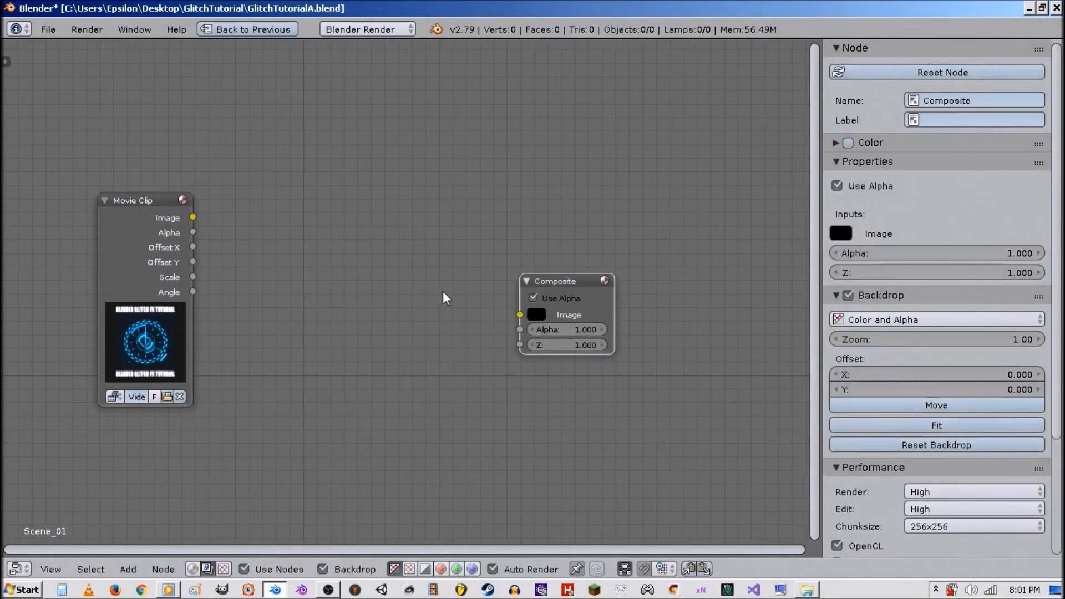
pyautogui.hotkey('shift', 'a')
pyautogui.moveTo(440, 283)
pyautogui.click(518, 364)
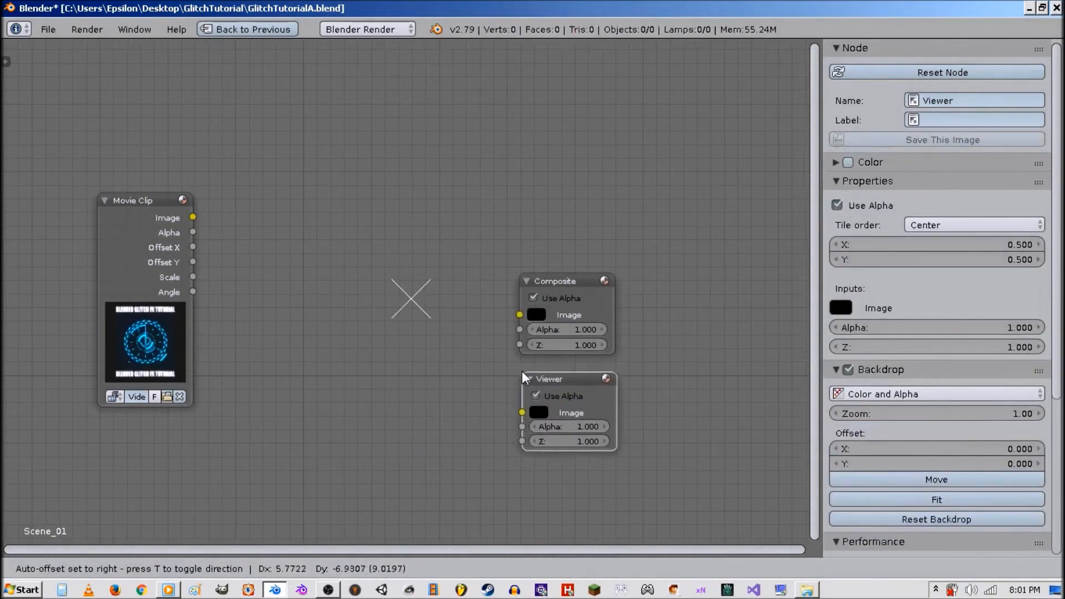
pyautogui.click(522, 372)
# Connect the Movie Clip's Image output to the Composite and Viewer nodes and arrange them.
pyautogui.moveTo(193, 217); pyautogui.dragTo(531, 415)
pyautogui.moveTo(566, 287); pyautogui.dragTo(701, 208)
pyautogui.moveTo(575, 376); pyautogui.dragTo(714, 311)
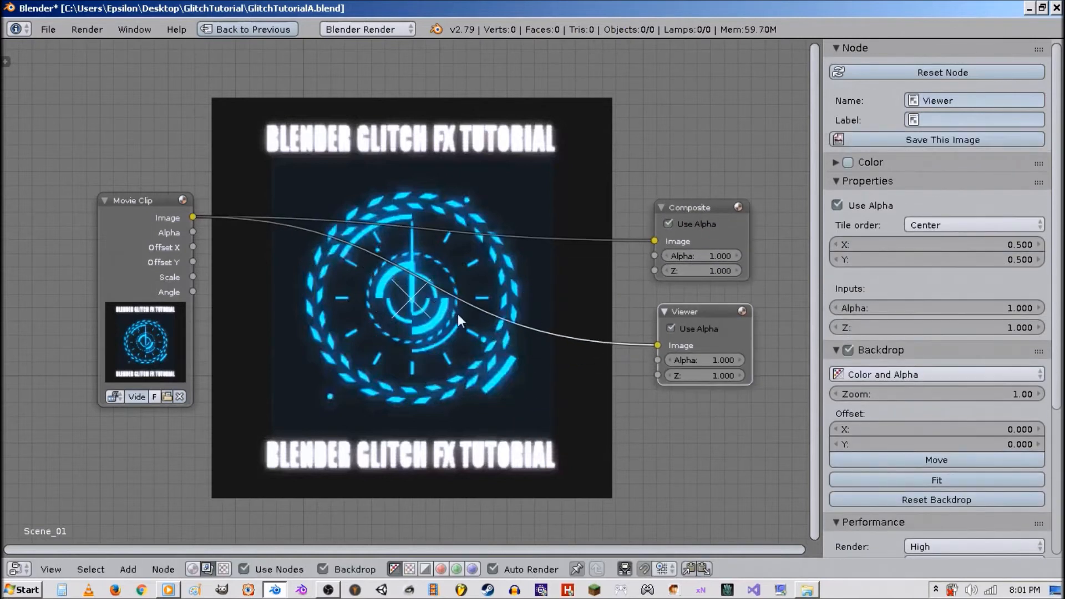
# Insert a Lens Distortion node between the Movie Clip and the output nodes.
pyautogui.hotkey('shift', 'a')
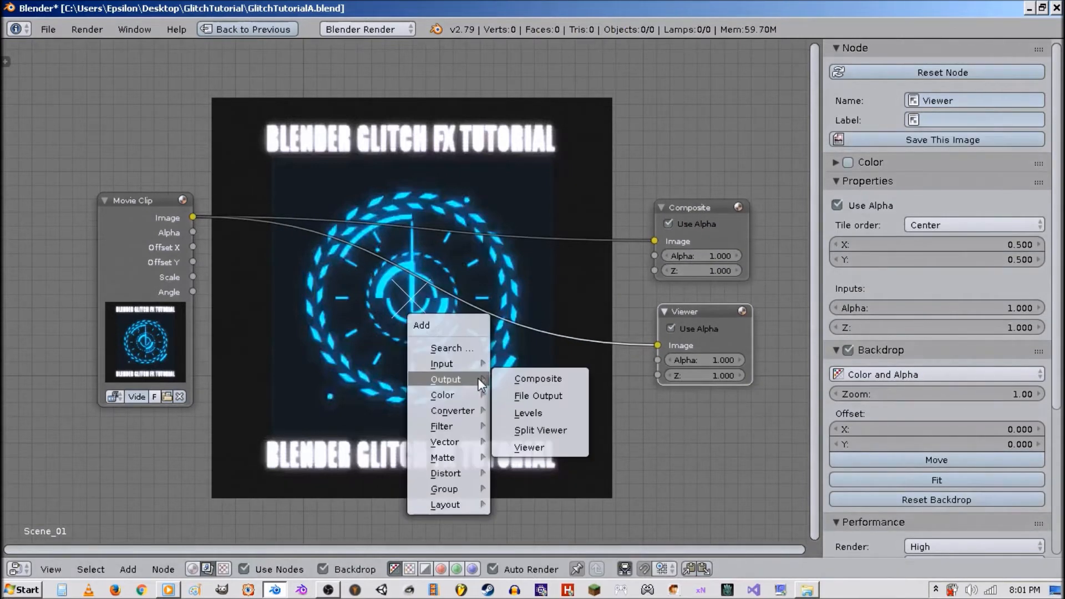
pyautogui.moveTo(464, 426)
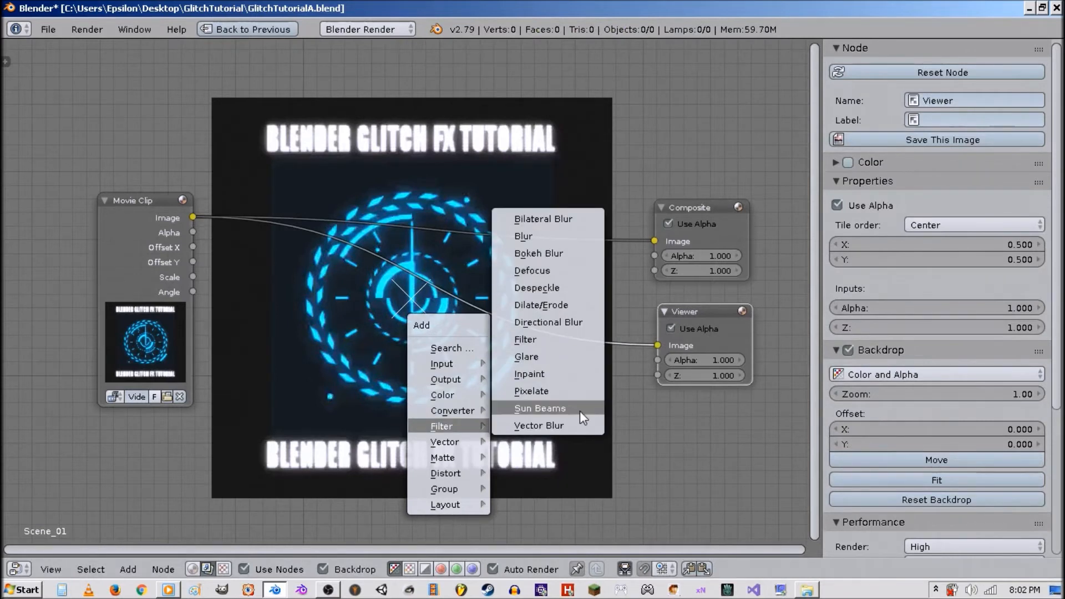
pyautogui.moveTo(461, 473)
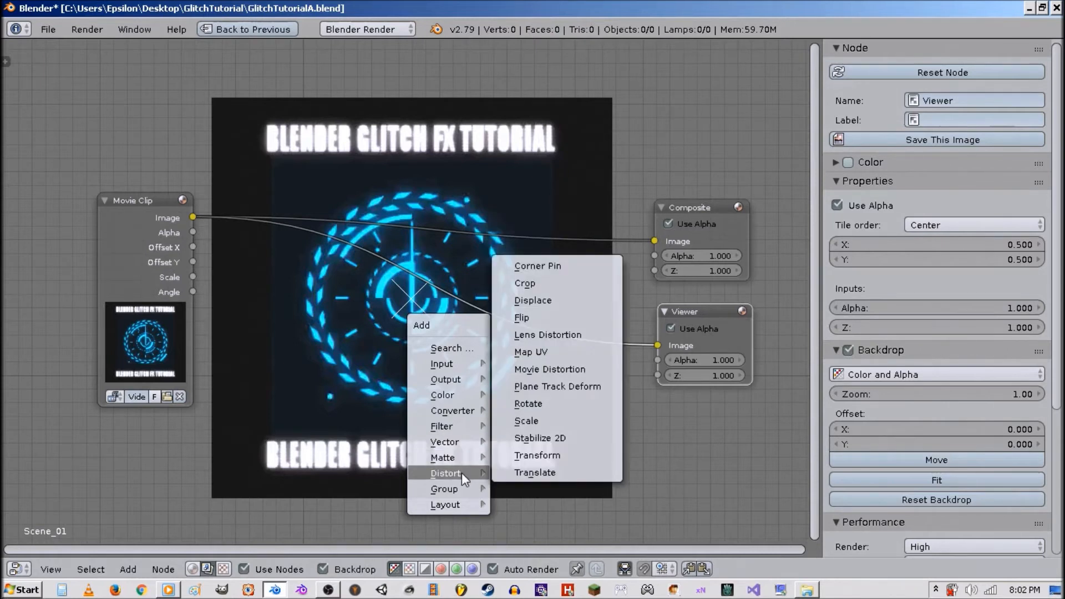
pyautogui.click(564, 335)
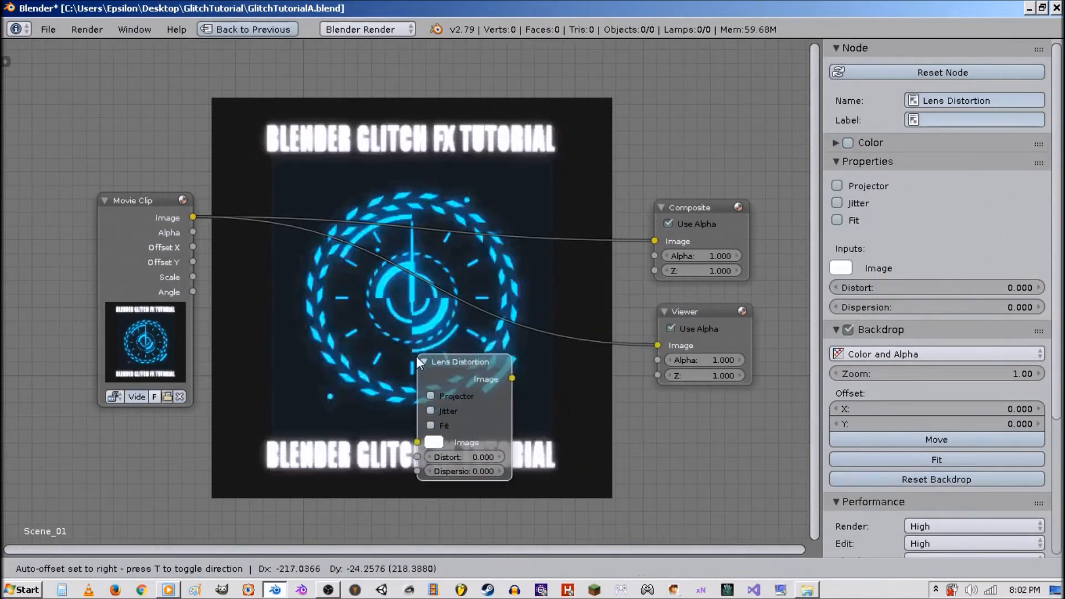
pyautogui.click(430, 279)
pyautogui.moveTo(524, 303); pyautogui.dragTo(663, 237)
# Enable Projector on the Lens Distortion node and set its Dispersion to 0.25.
pyautogui.scroll(4, 496, 358)
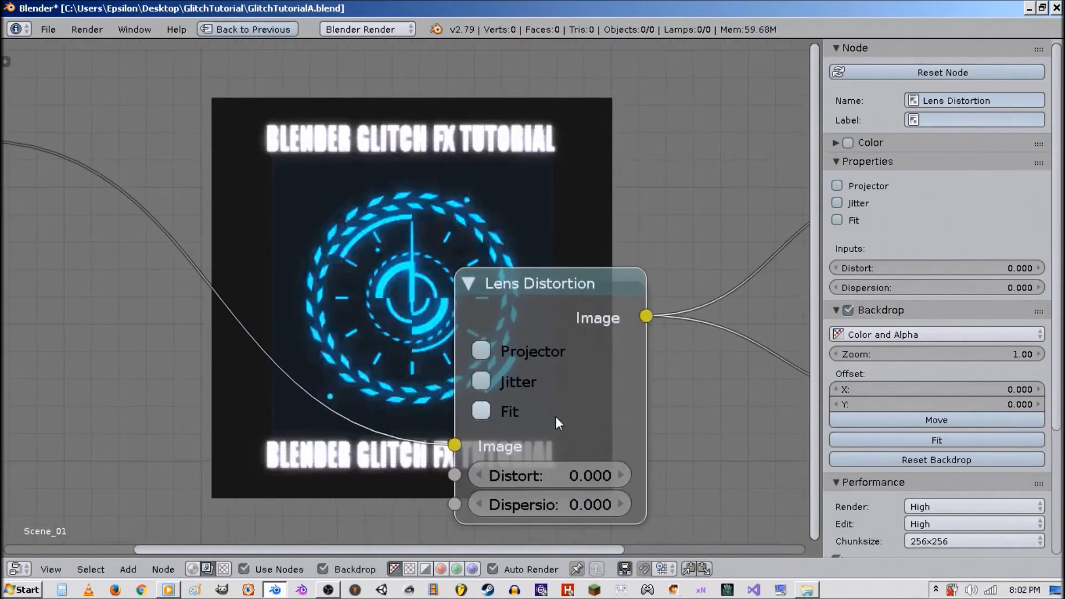
pyautogui.moveTo(555, 416); pyautogui.dragTo(412, 378, button='middle')
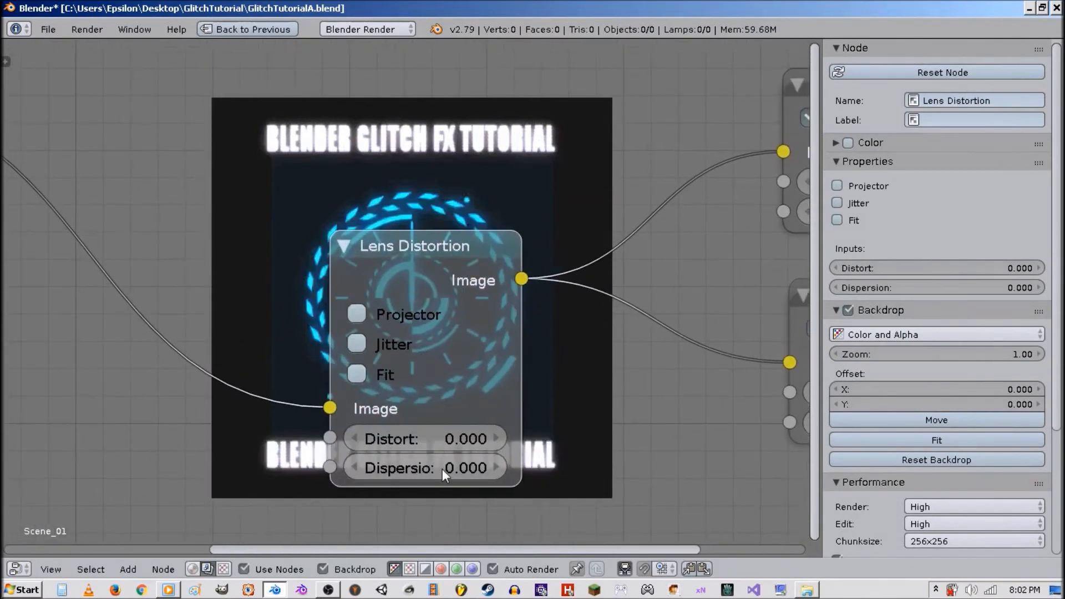
pyautogui.moveTo(443, 469); pyautogui.dragTo(459, 469)
pyautogui.moveTo(425, 468)
pyautogui.mouseDown()
pyautogui.moveTo(414, 468)
pyautogui.moveTo(423, 469)
pyautogui.mouseUp()
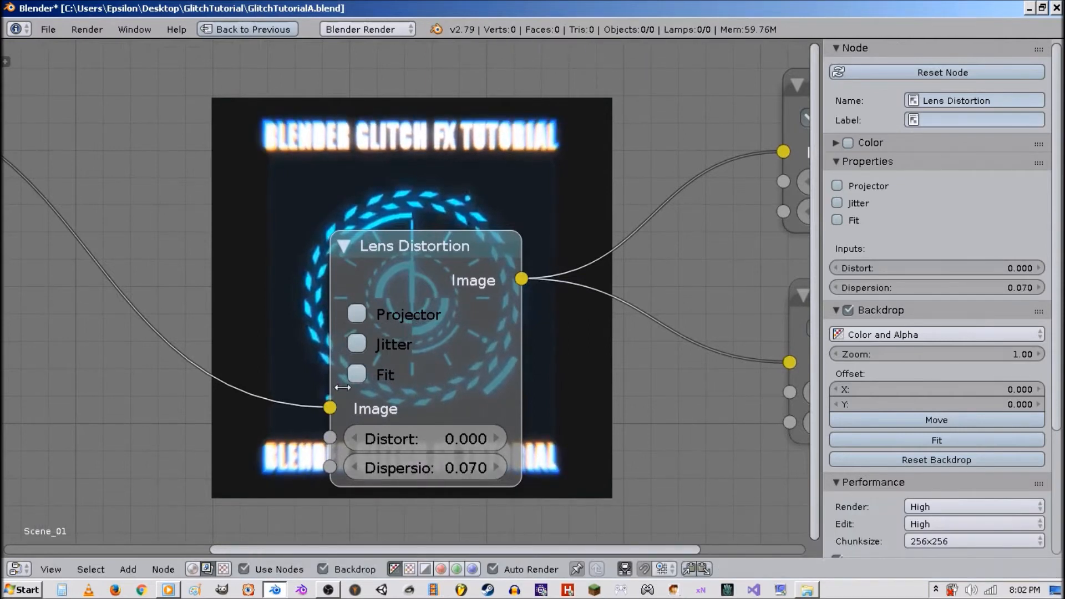
pyautogui.click(361, 318)
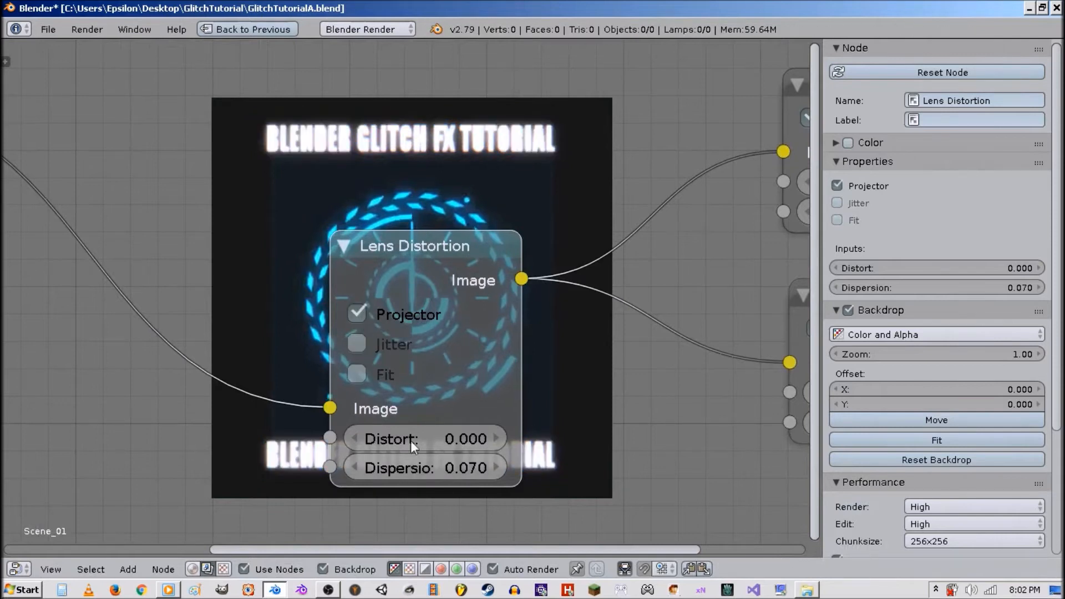
pyautogui.moveTo(451, 471)
pyautogui.mouseDown()
pyautogui.moveTo(552, 472)
pyautogui.moveTo(454, 471)
pyautogui.mouseUp()
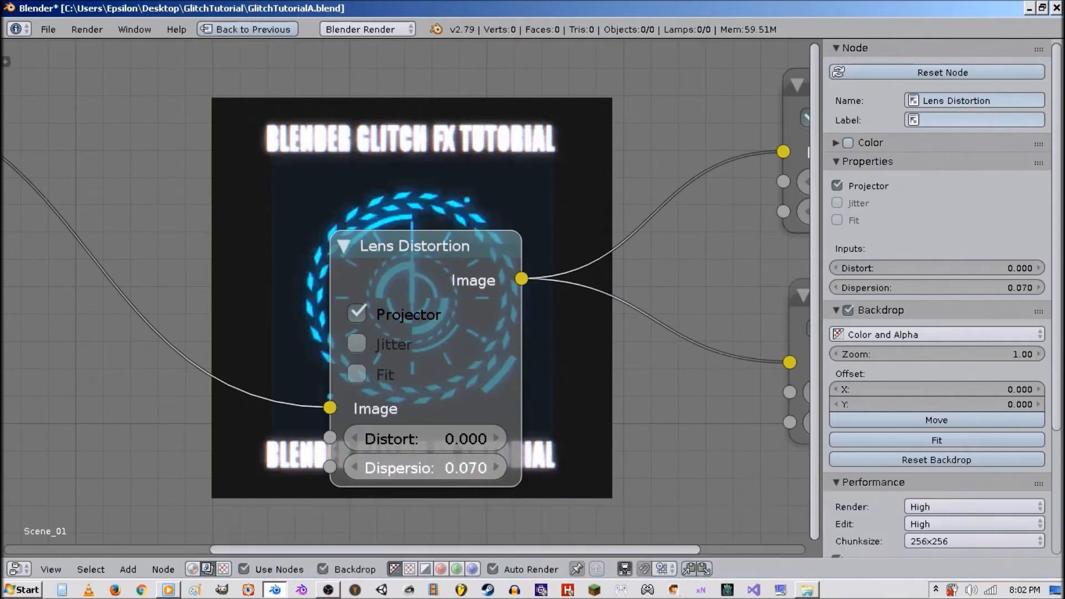
pyautogui.click(444, 465)
pyautogui.write('.25')
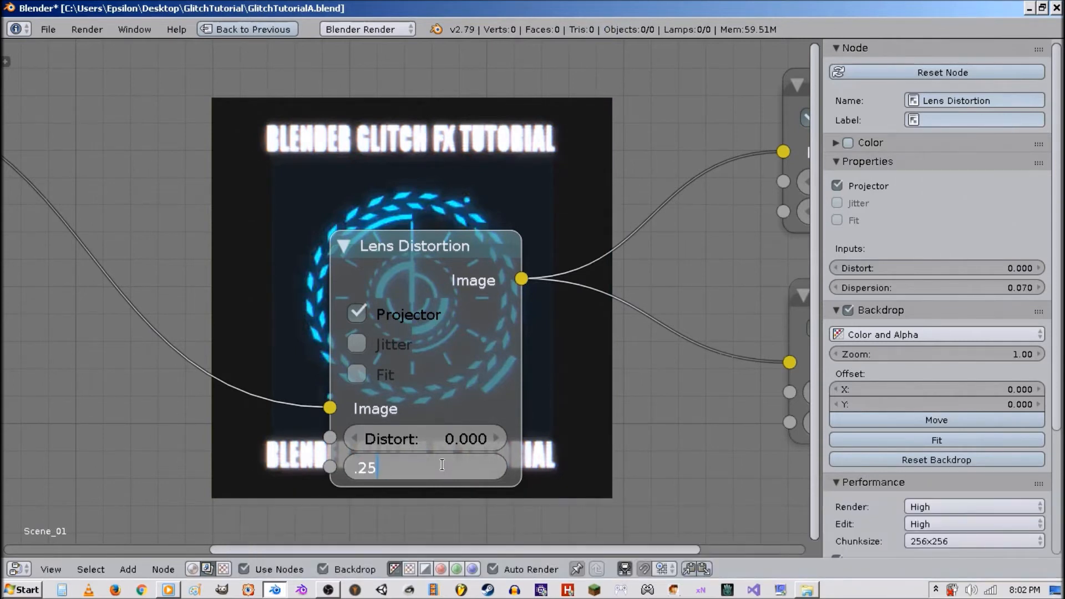
pyautogui.press('Return')
# Insert a keyframe on the Lens Distortion Dispersion value.
pyautogui.rightClick(444, 465)
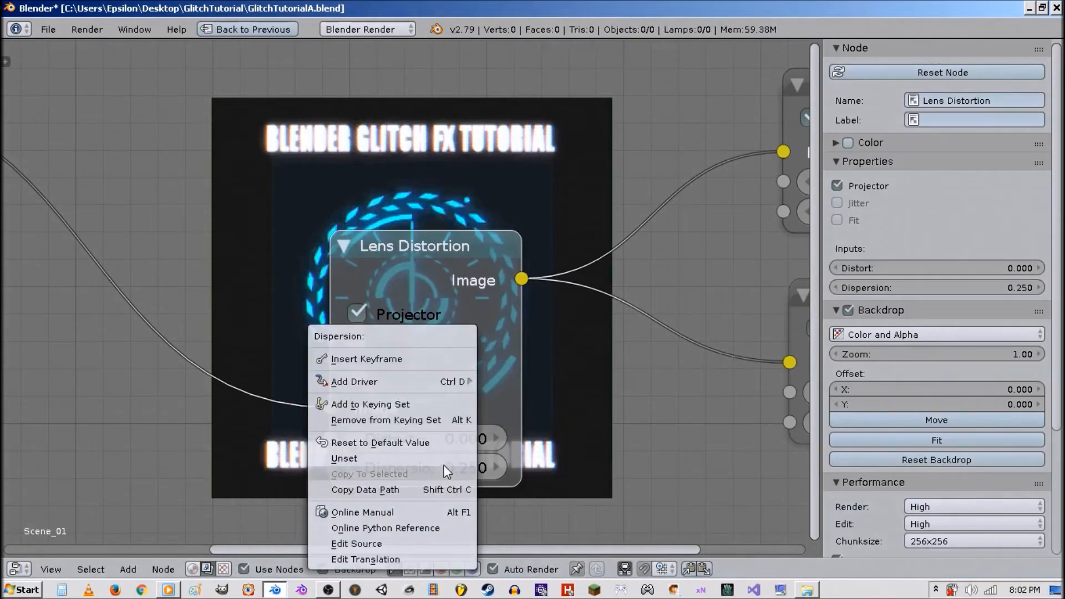
pyautogui.click(401, 361)
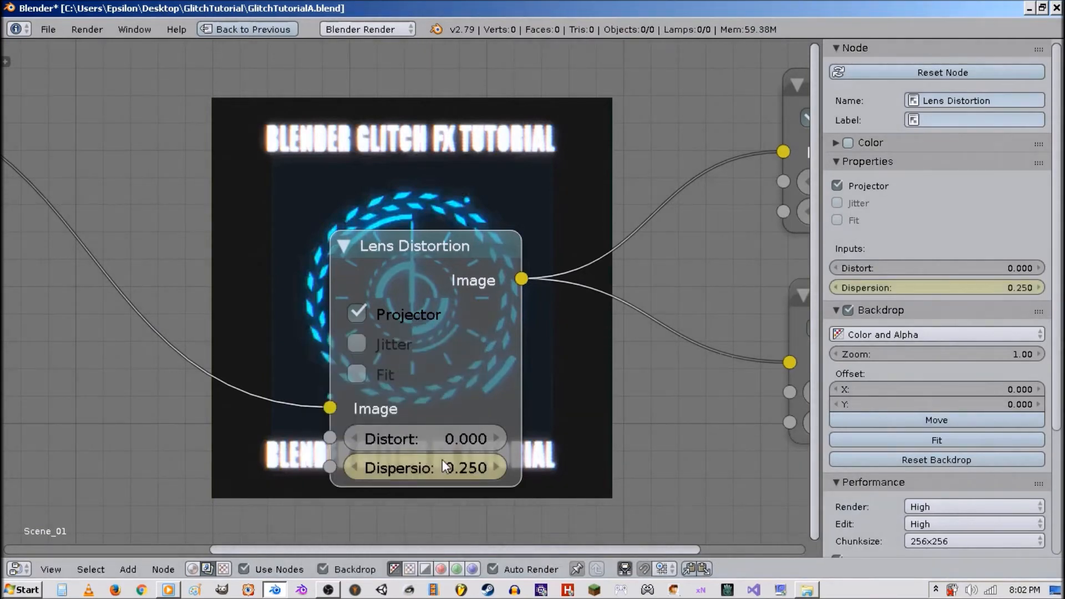
# Split the node editor area and switch the new half to a Graph Editor.
pyautogui.hotkey('shift', 'space')
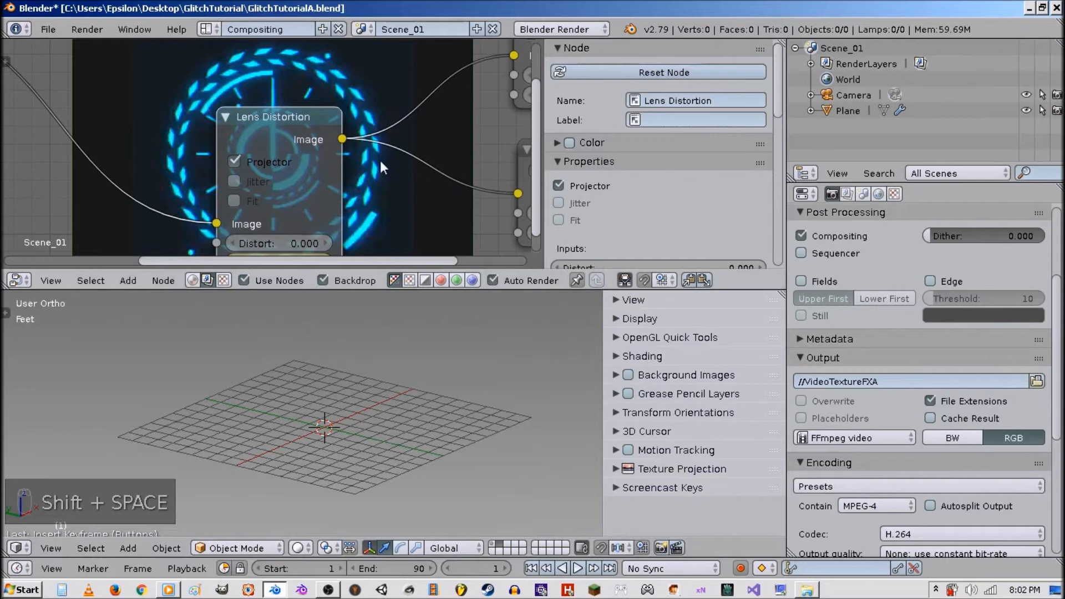
pyautogui.press('n')
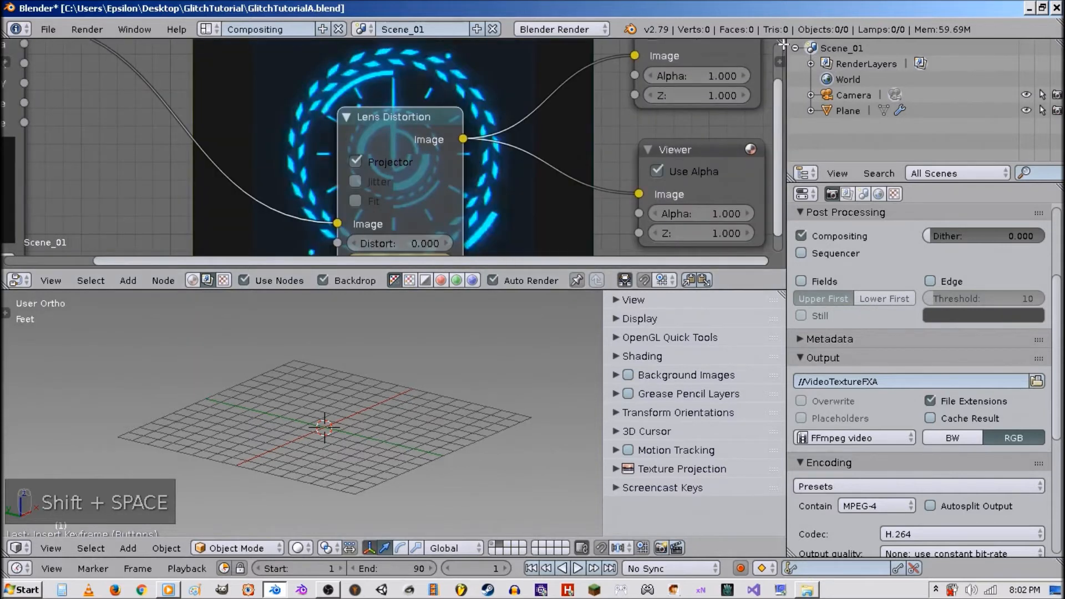
pyautogui.moveTo(780, 45); pyautogui.dragTo(396, 83)
pyautogui.click(415, 280)
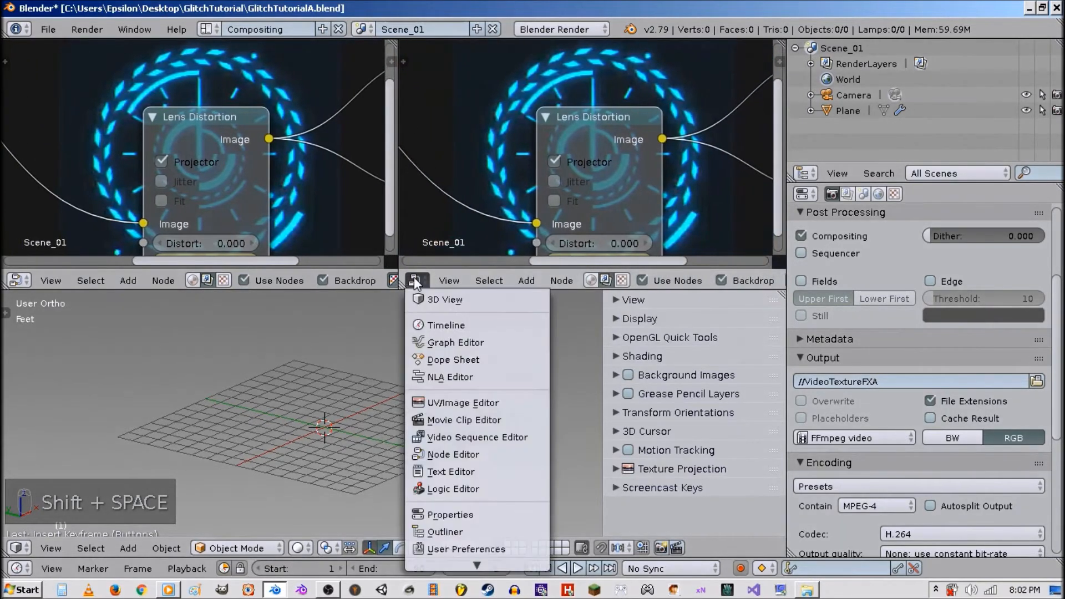
pyautogui.click(437, 342)
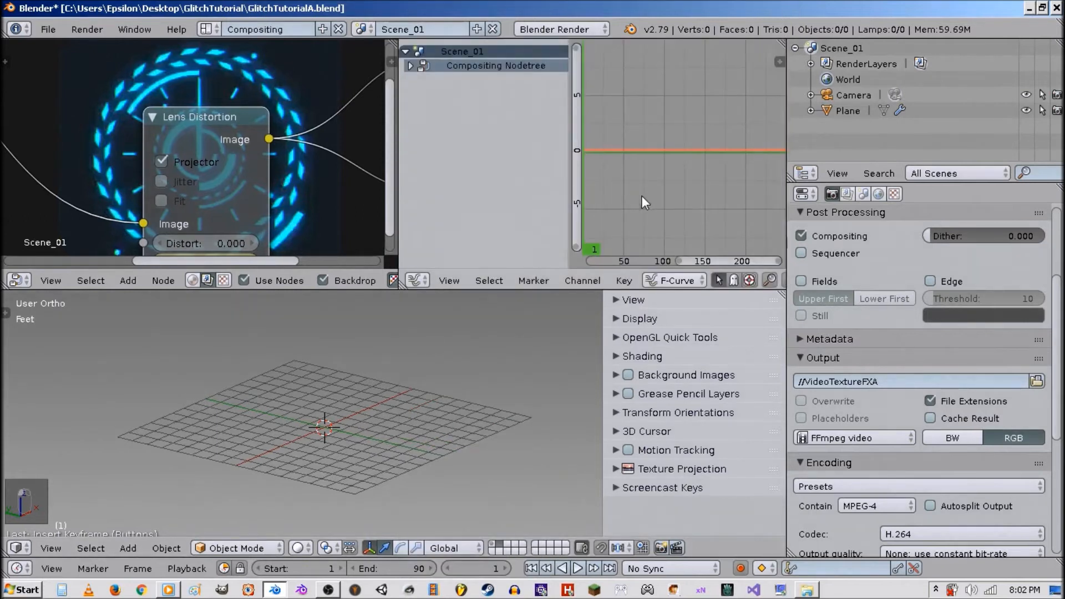
# Add a Noise modifier to the Dispersion F-curve in the maximized Graph Editor.
pyautogui.hotkey('ctrl', 'Up')
pyautogui.click(13, 65)
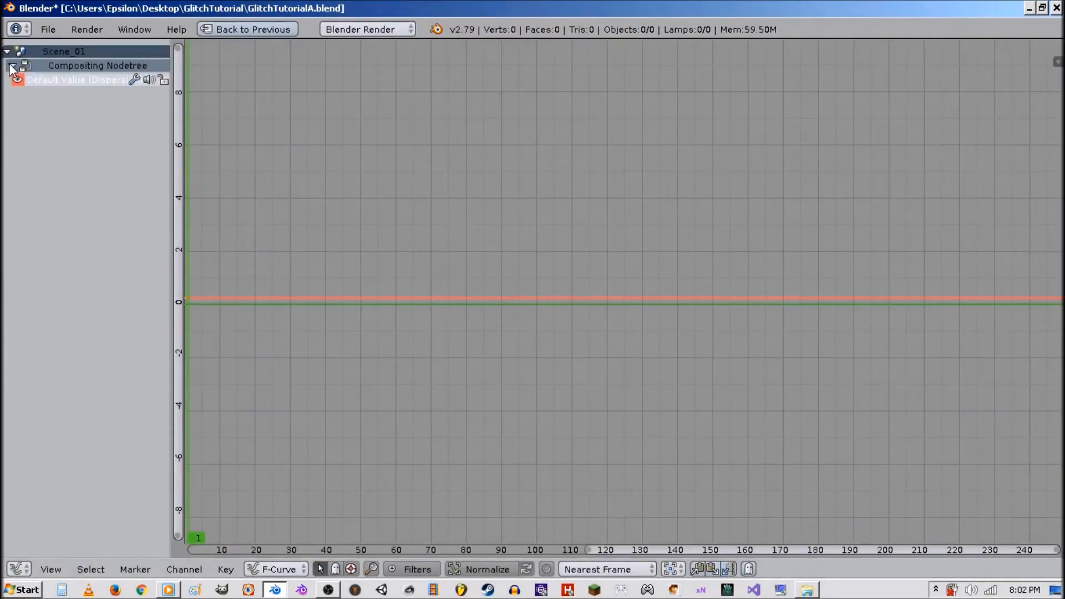
pyautogui.click(40, 78)
pyautogui.press('n')
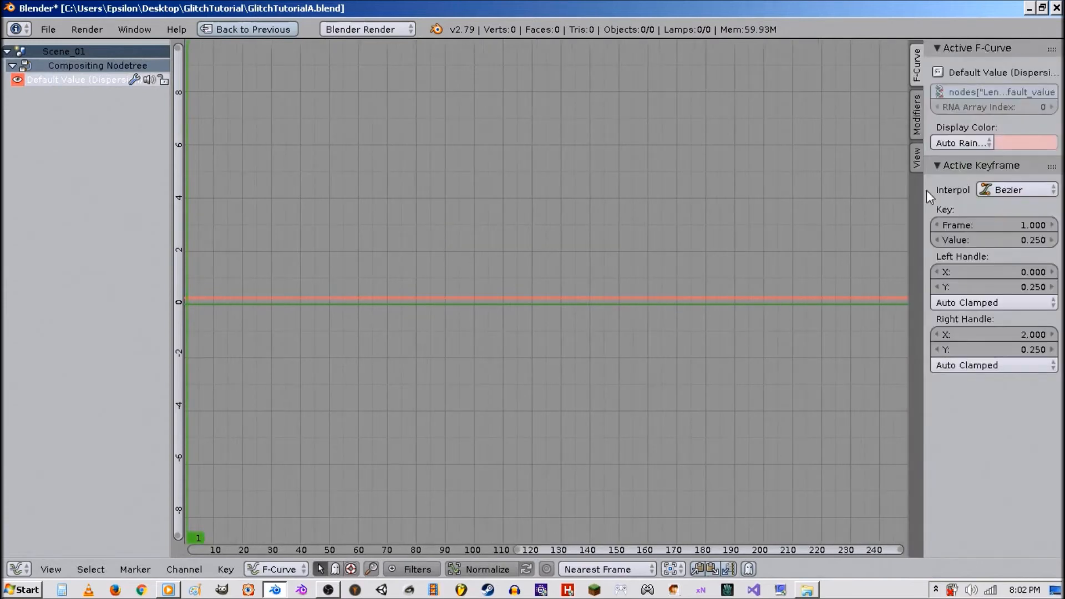
pyautogui.click(918, 114)
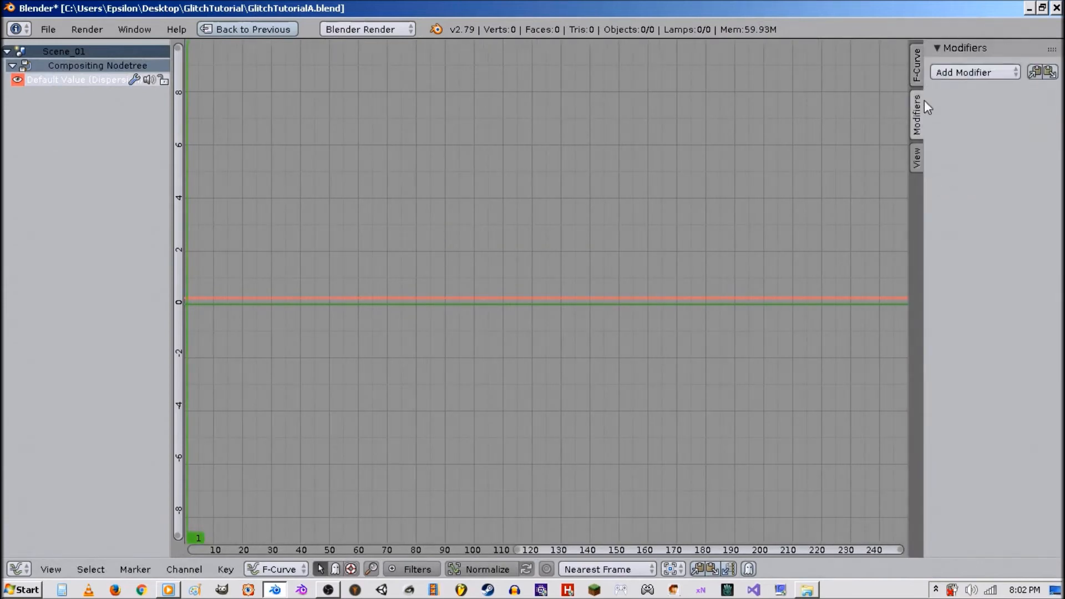
pyautogui.click(962, 73)
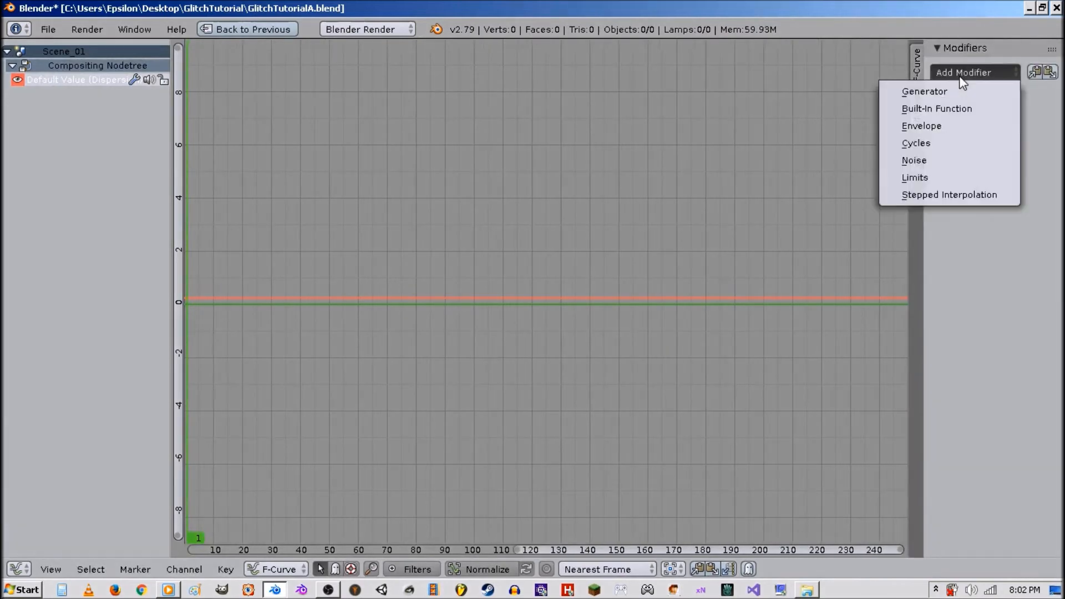
pyautogui.click(963, 160)
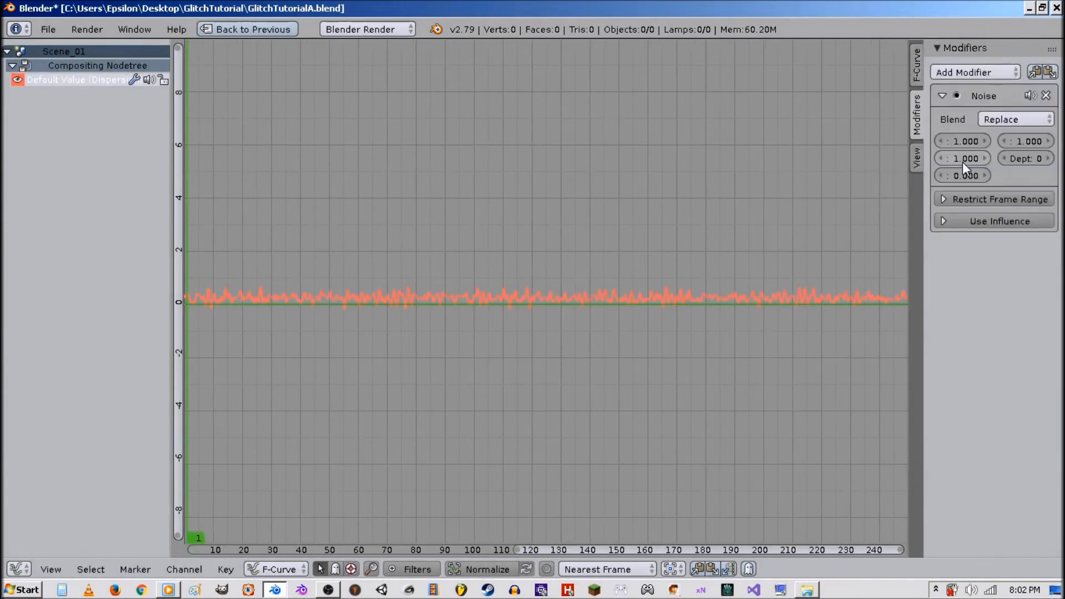
# Set the Noise modifier's Scale to -2.640.
pyautogui.scroll(5, 593, 293)
pyautogui.scroll(4, 583, 332)
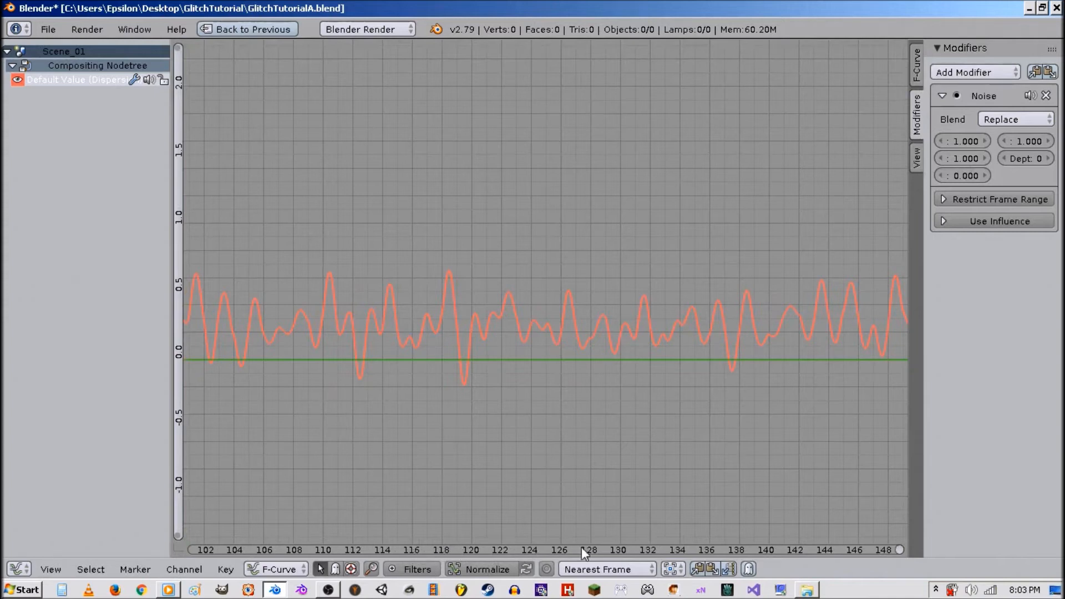
pyautogui.moveTo(966, 142); pyautogui.dragTo(946, 142)
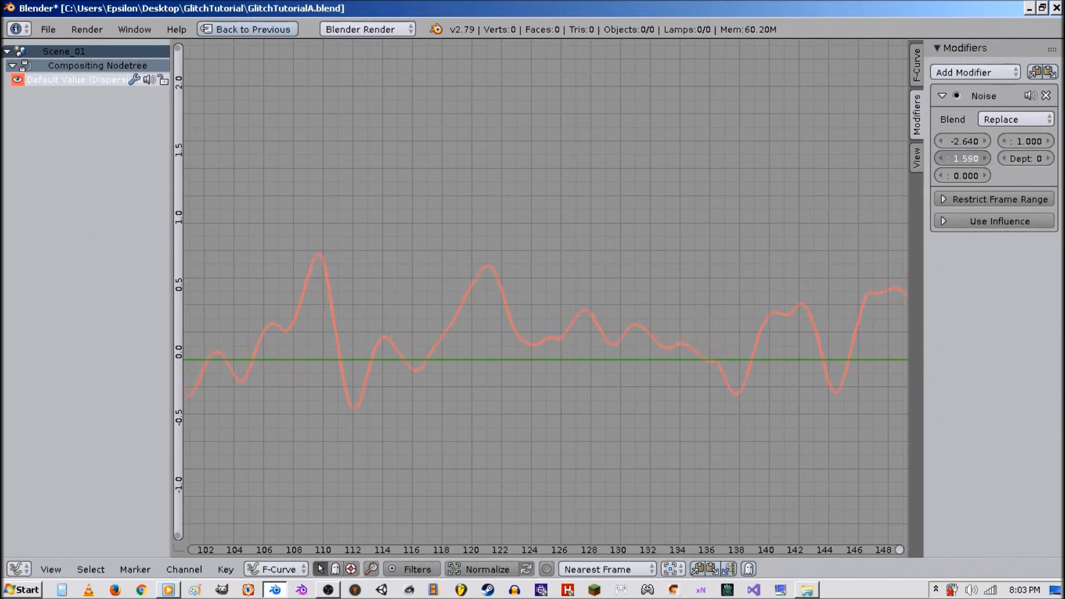
# Raise the Dispersion curve about 0.16 along Y and set the noise Phase to 1.120.
pyautogui.moveTo(963, 158); pyautogui.dragTo(985, 158)
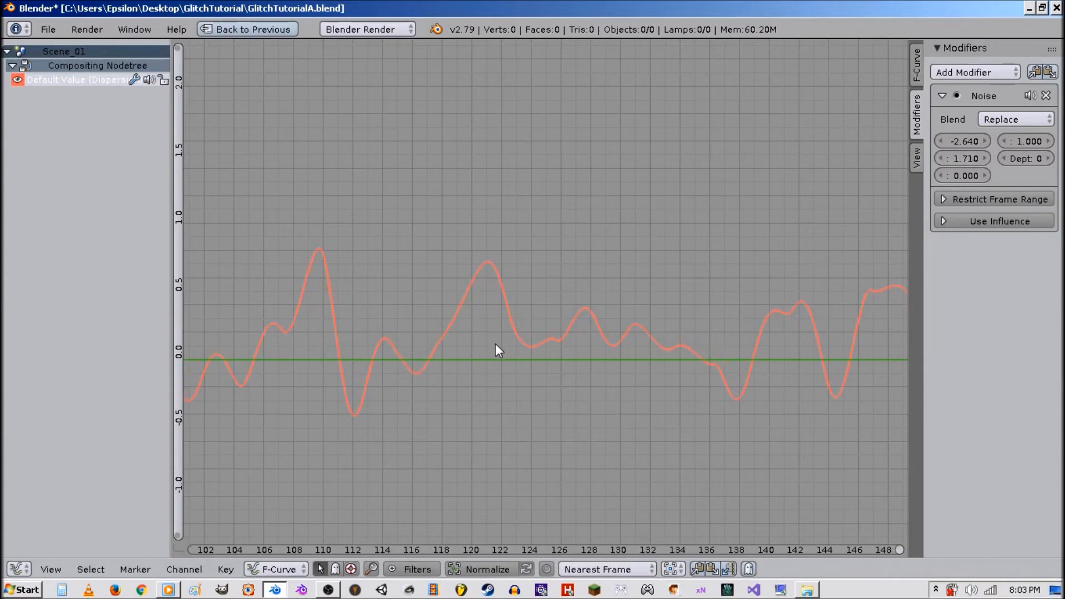
pyautogui.press('g')
pyautogui.press('y')
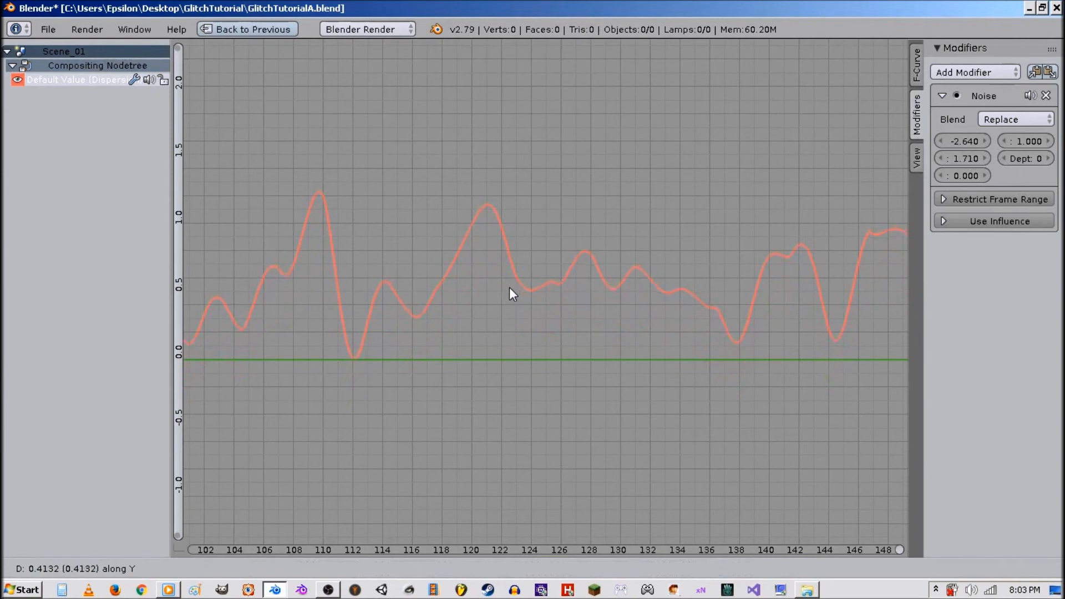
pyautogui.click(509, 287)
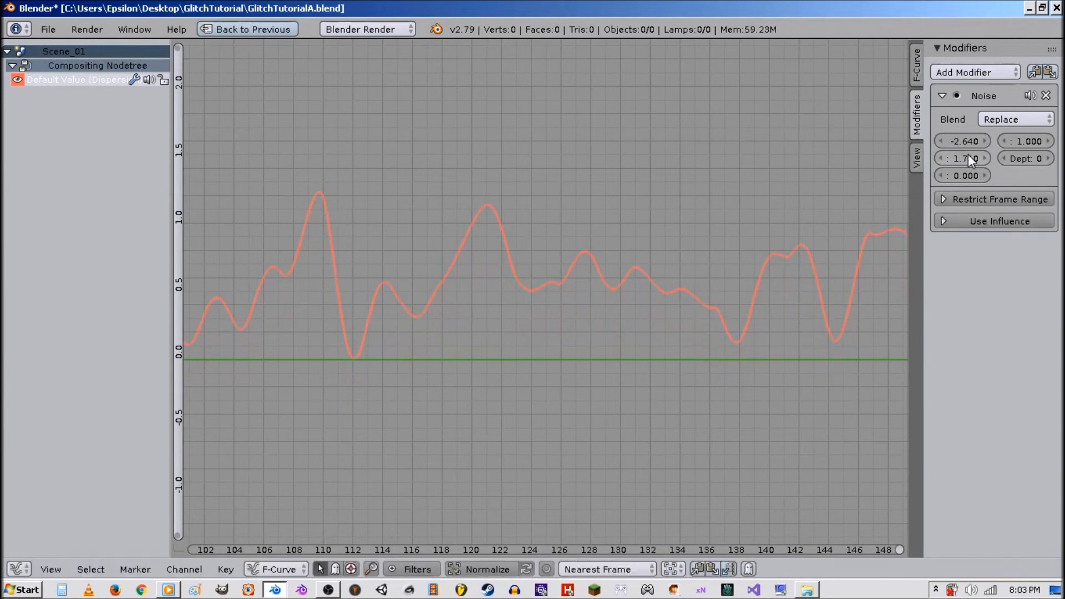
pyautogui.moveTo(968, 158); pyautogui.dragTo(935, 158)
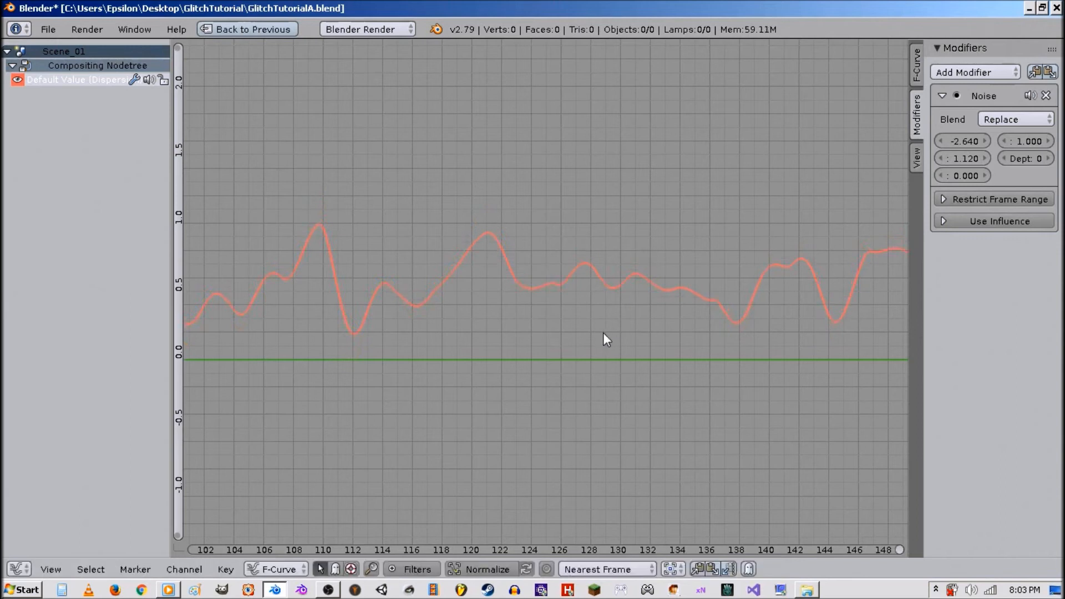
# Restore the split layout and play back the animation to preview the glitch.
pyautogui.hotkey('shift', 'space')
pyautogui.hotkey('alt', 'a')
# Preview the animation and set the Noise modifier's Phase to 0.570 in the maximized Graph Editor.
pyautogui.hotkey('alt', 'a')
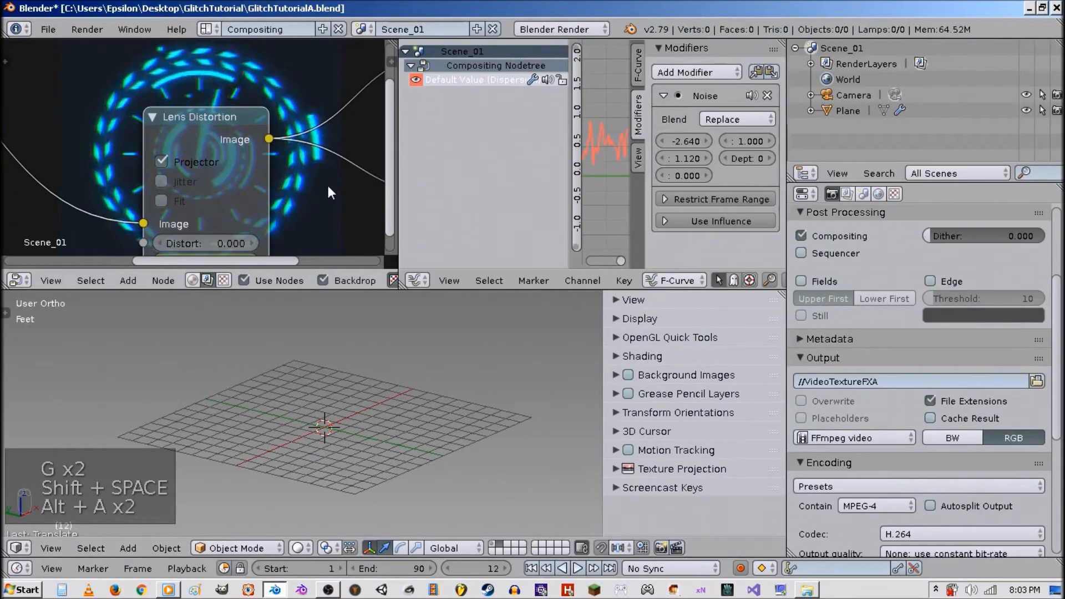
pyautogui.hotkey('alt', 'a')
pyautogui.hotkey('alt', 'a')
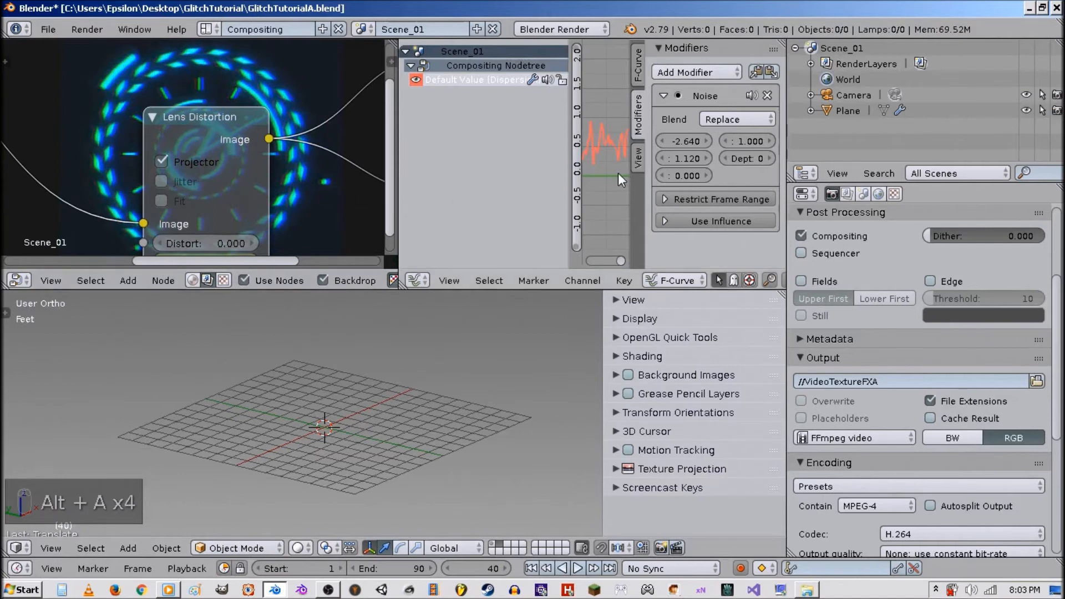
pyautogui.hotkey('ctrl', 'Up')
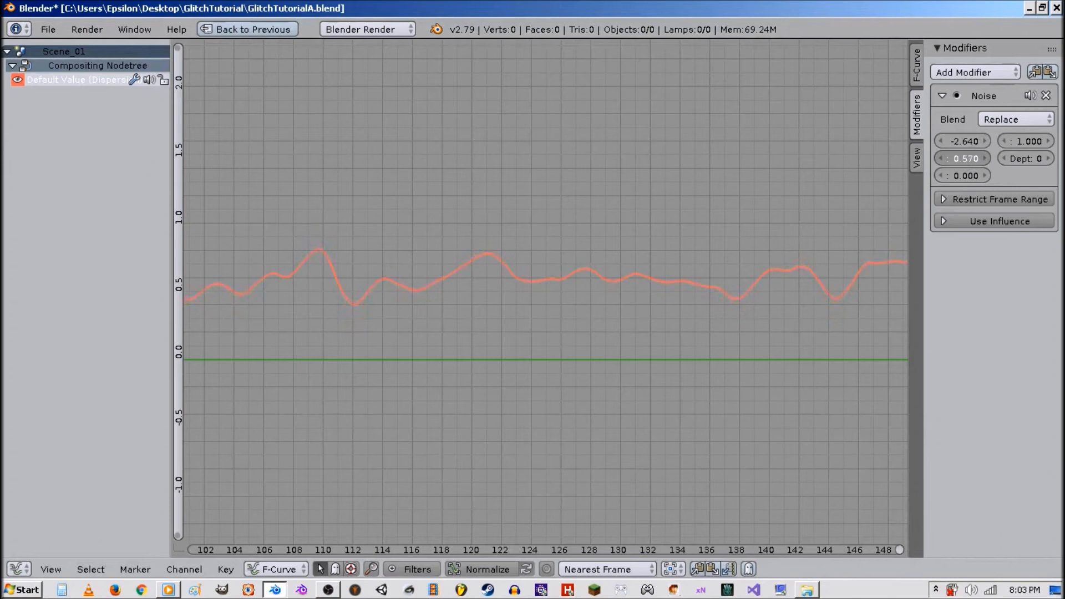
pyautogui.hotkey('shift', 'space')
# Move to frame 110, restore the split layout and play back the glitch preview in the node backdrop.
pyautogui.hotkey('shift', 'space')
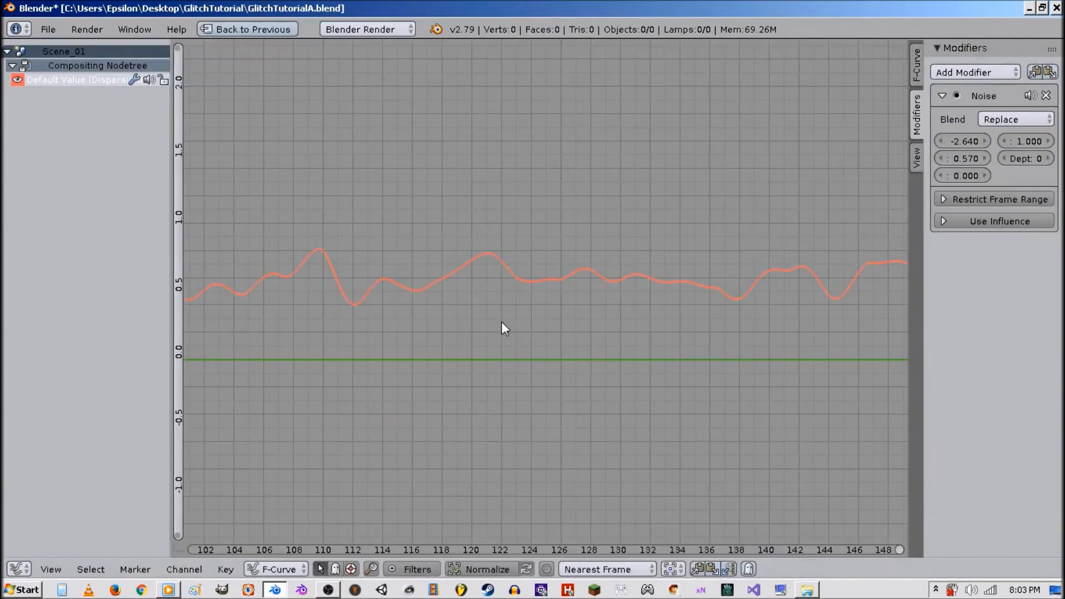
pyautogui.click(320, 307)
pyautogui.hotkey('shift', 'space')
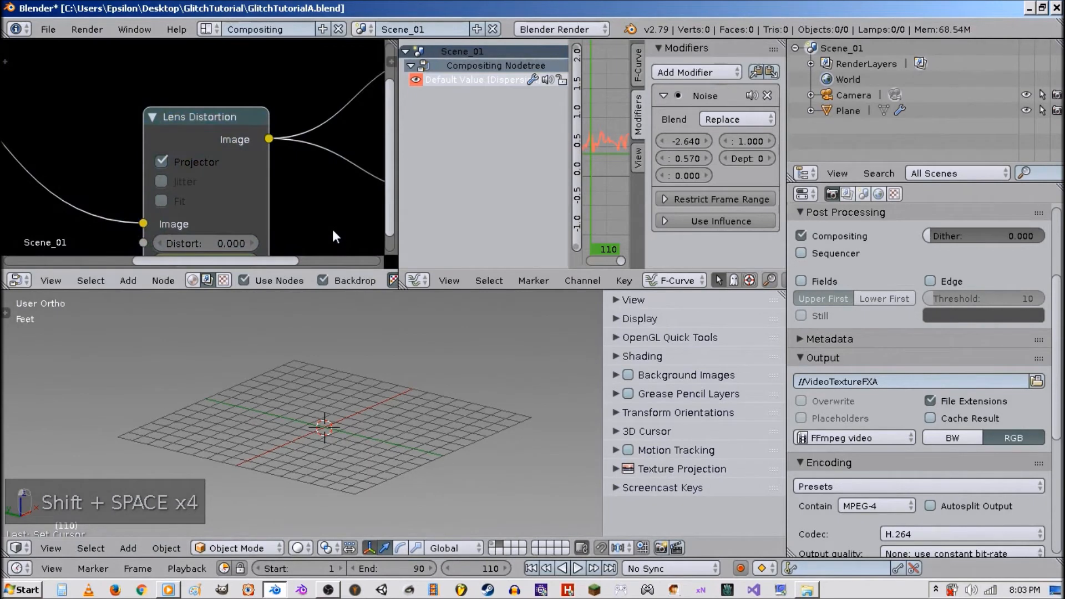
pyautogui.scroll(-2, 300, 211)
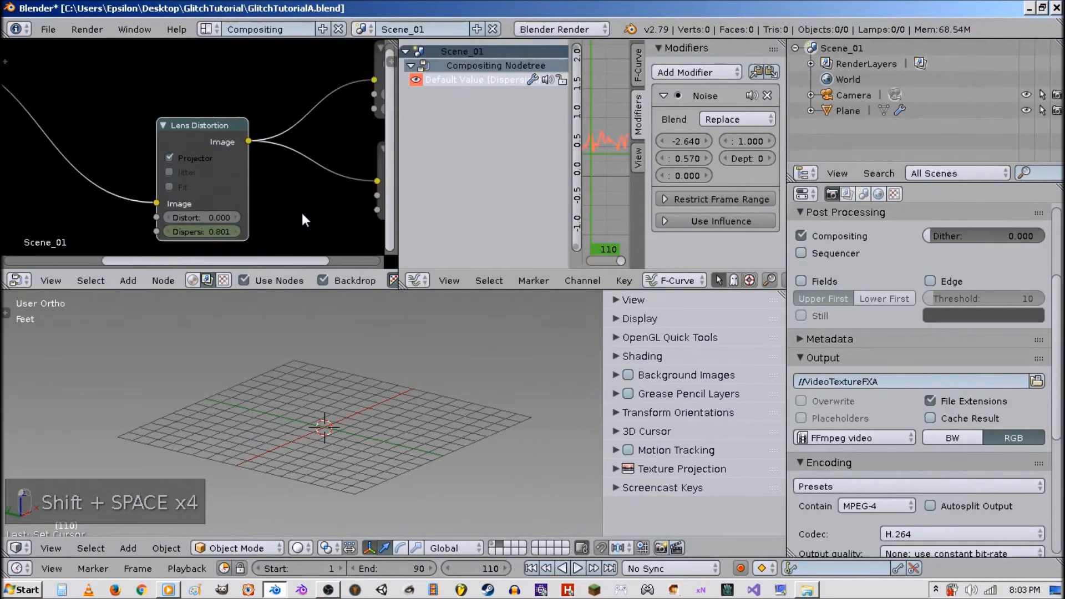
pyautogui.hotkey('alt', 'a')
pyautogui.hotkey('alt', 'a')
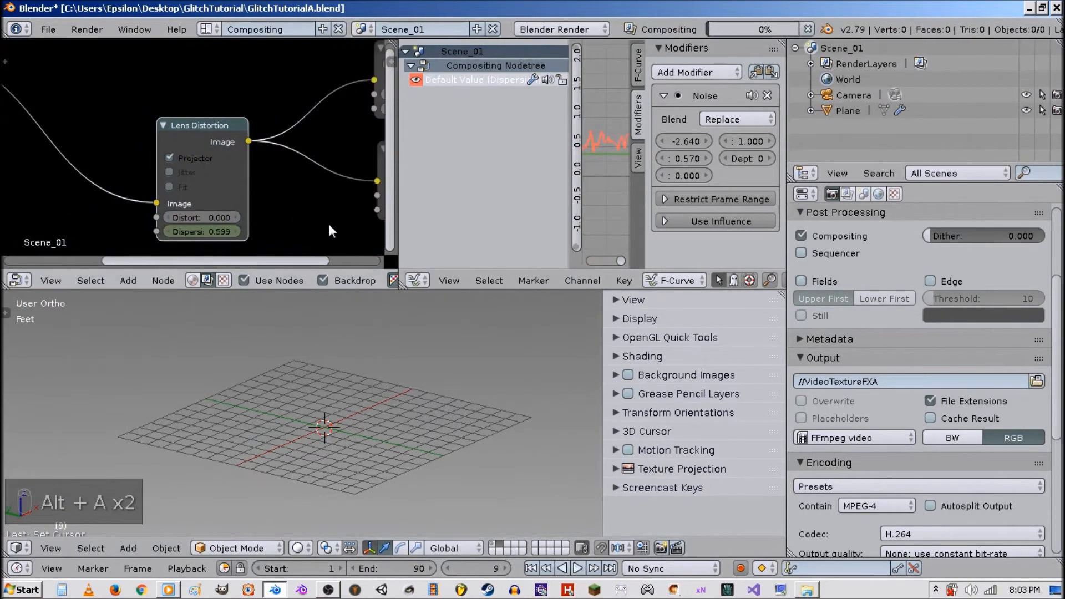
# Replay the animation several times to review the noise-driven dispersion in the backdrop.
pyautogui.hotkey('shift', 'space')
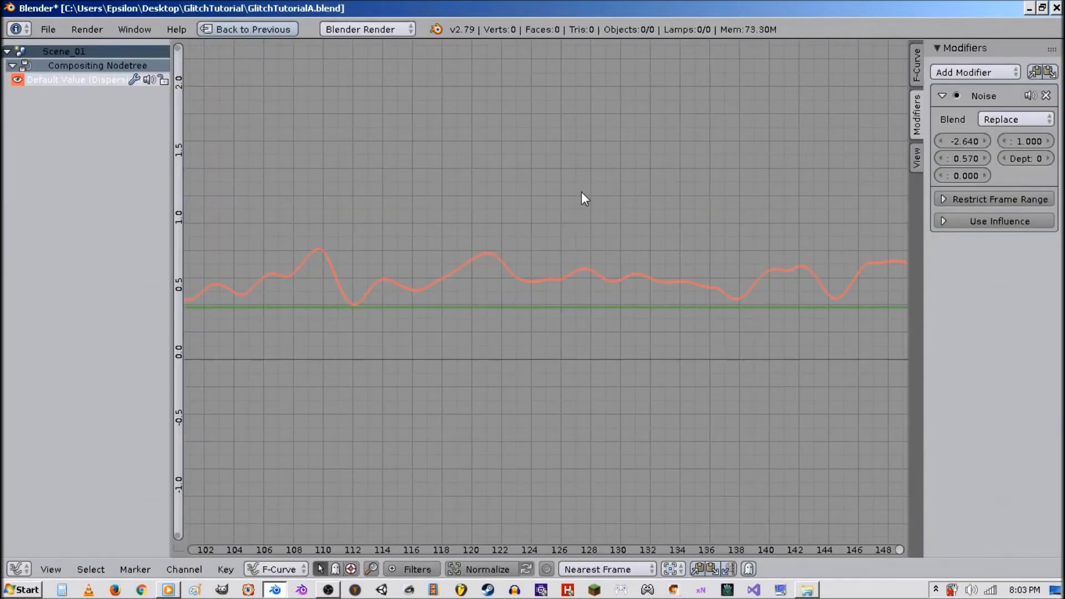
pyautogui.click(479, 300)
pyautogui.hotkey('shift', 'space')
pyautogui.hotkey('alt', 'a')
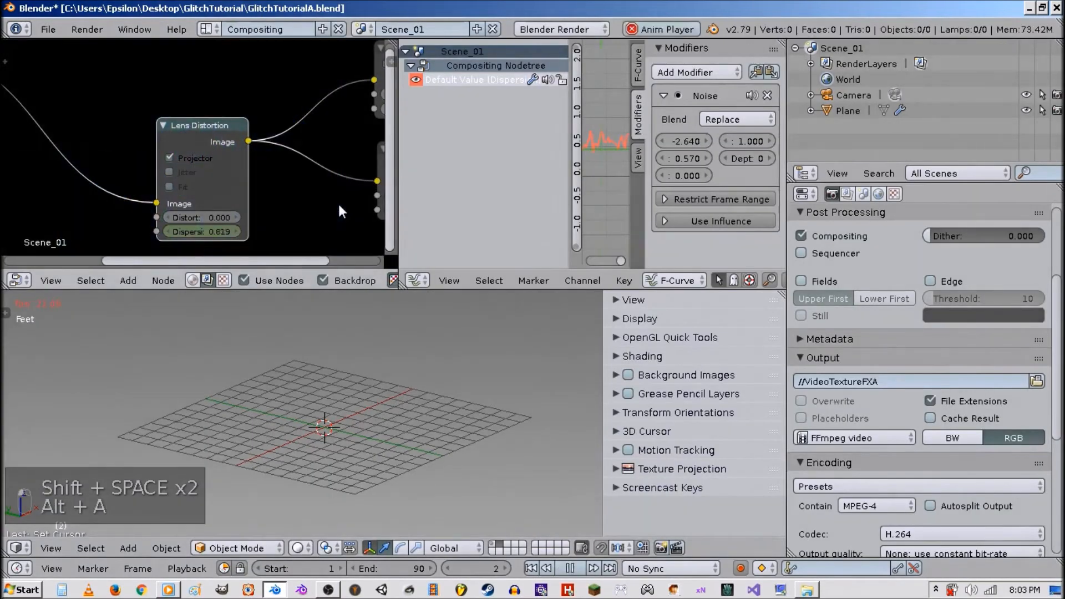
pyautogui.hotkey('alt', 'a')
pyautogui.hotkey('alt', 'a')
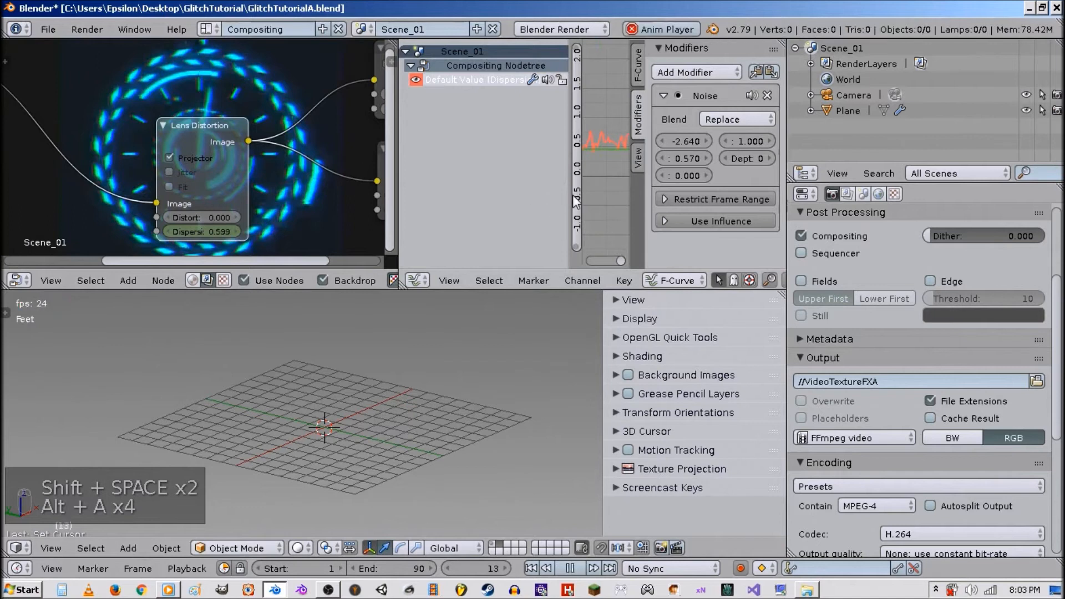
pyautogui.hotkey('alt', 'a')
pyautogui.hotkey('alt', 'a')
pyautogui.hotkey('alt', 'a')
pyautogui.hotkey('alt', 'a')
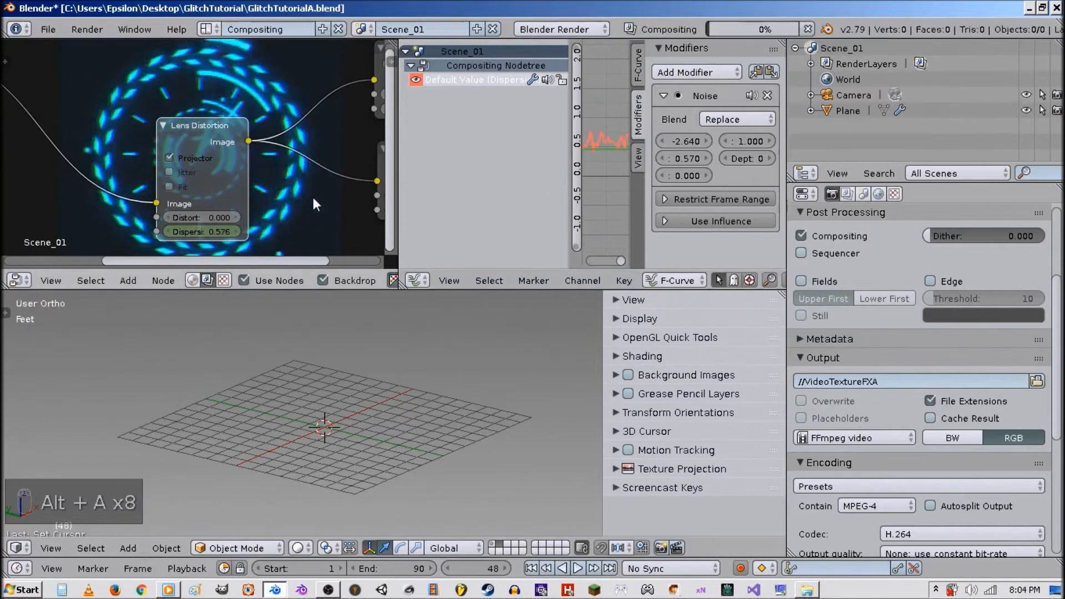
pyautogui.hotkey('alt', 'a')
pyautogui.hotkey('alt', 'a')
pyautogui.hotkey('alt', 'a')
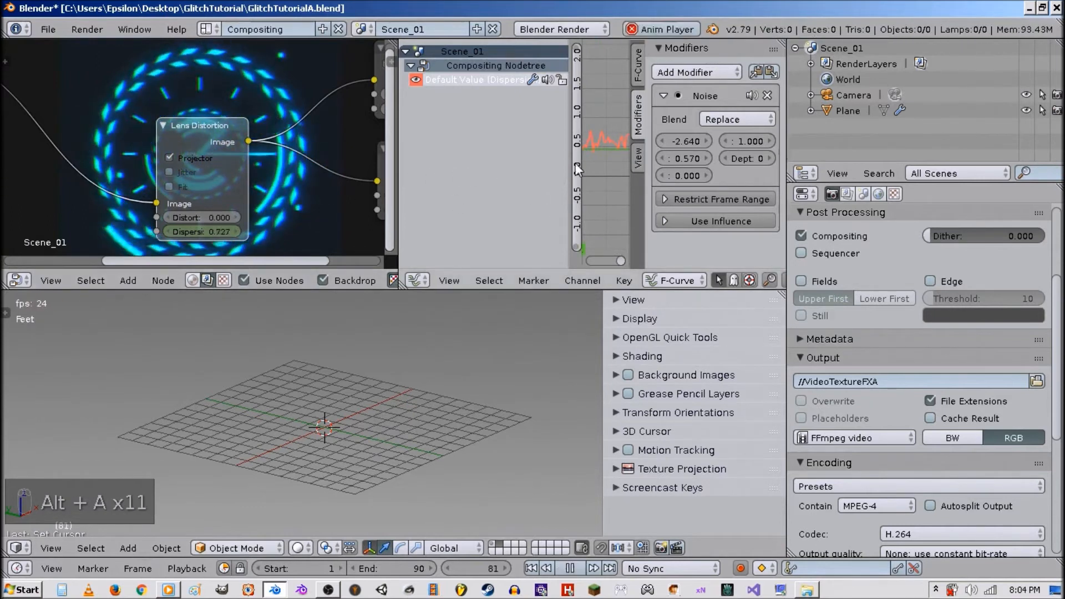
# Examine the Dispersion noise curve over a wider frame range and replay the preview.
pyautogui.hotkey('ctrl', 'Up')
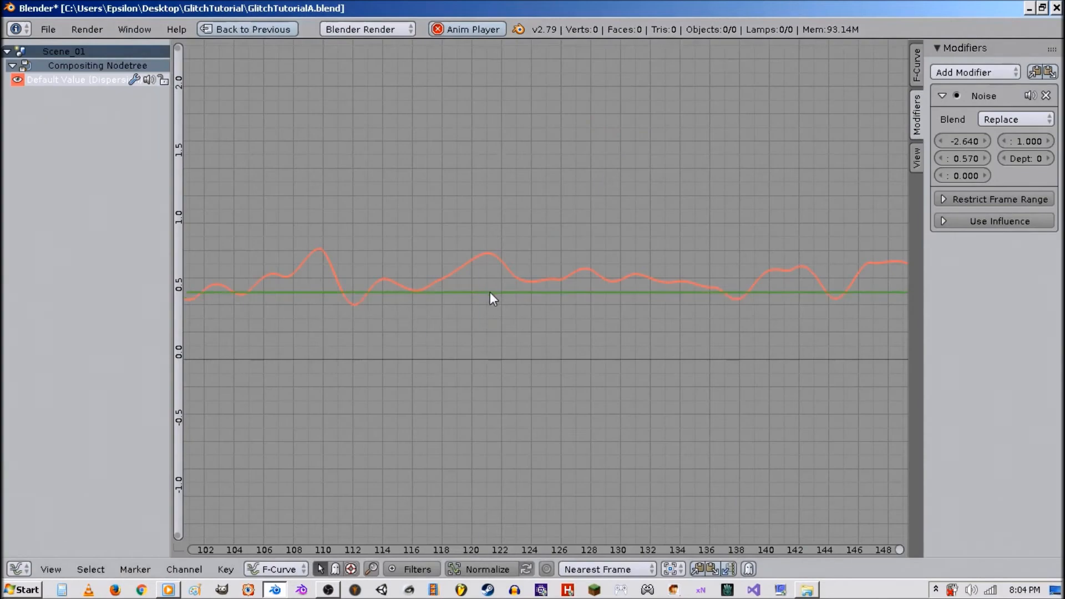
pyautogui.scroll(-6, 488, 292)
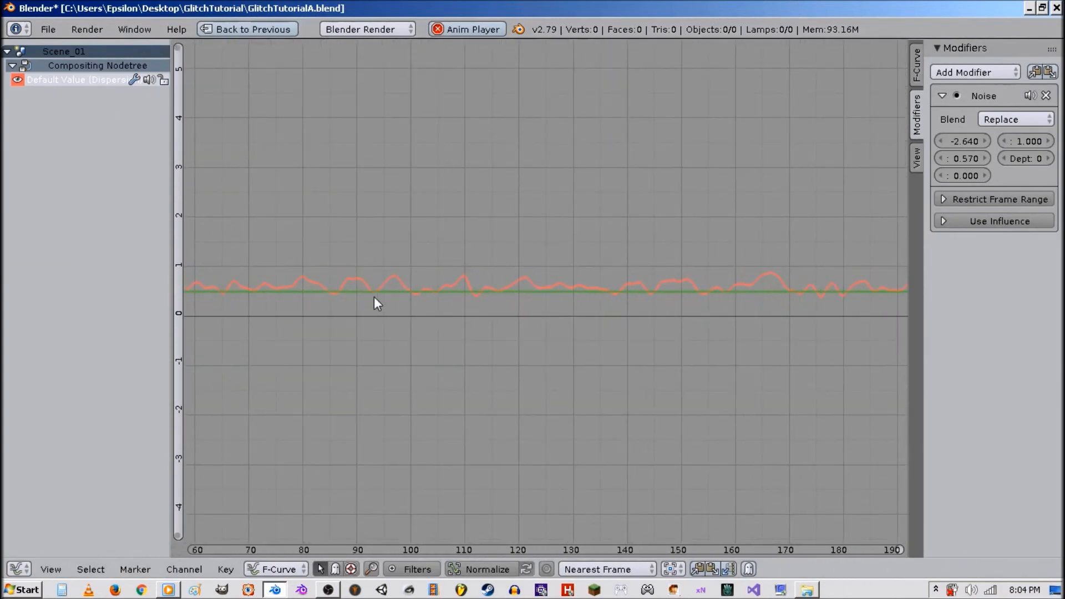
pyautogui.hotkey('alt', 'a')
pyautogui.click(395, 269)
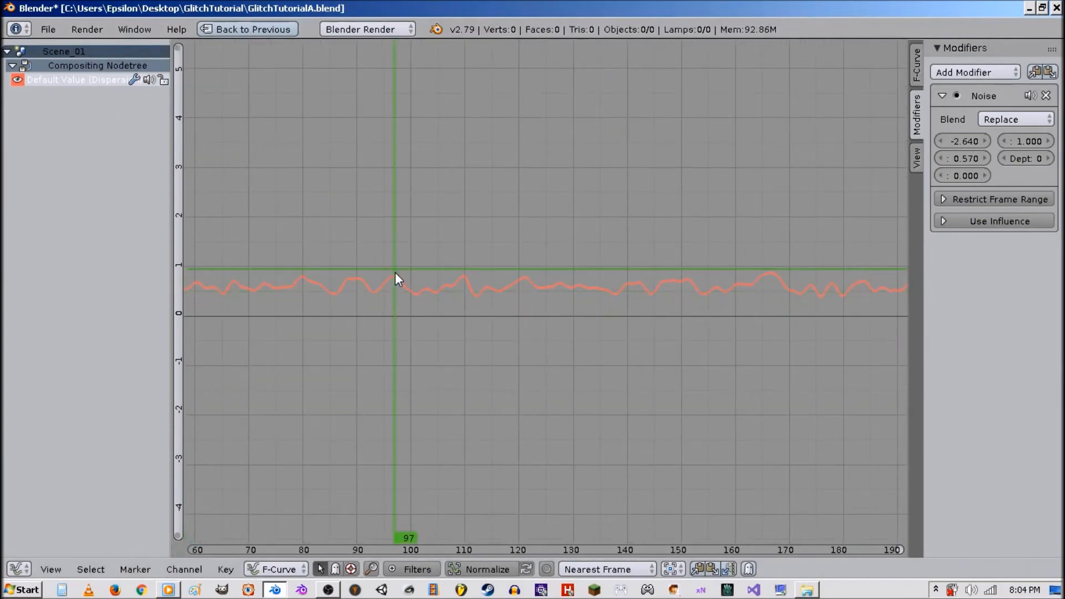
pyautogui.hotkey('shift', 'space')
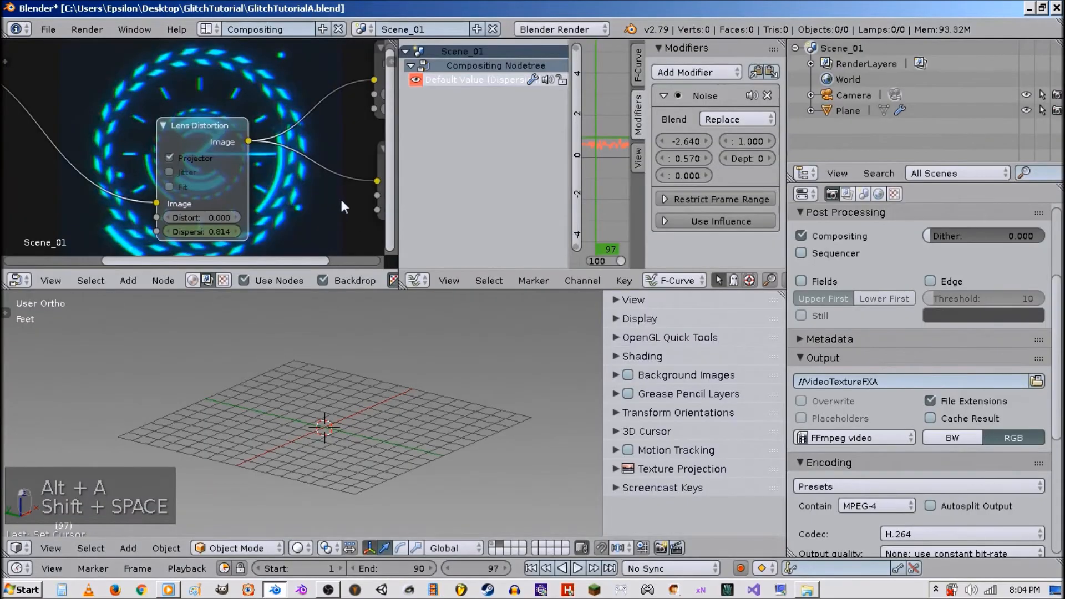
pyautogui.hotkey('alt', 'a')
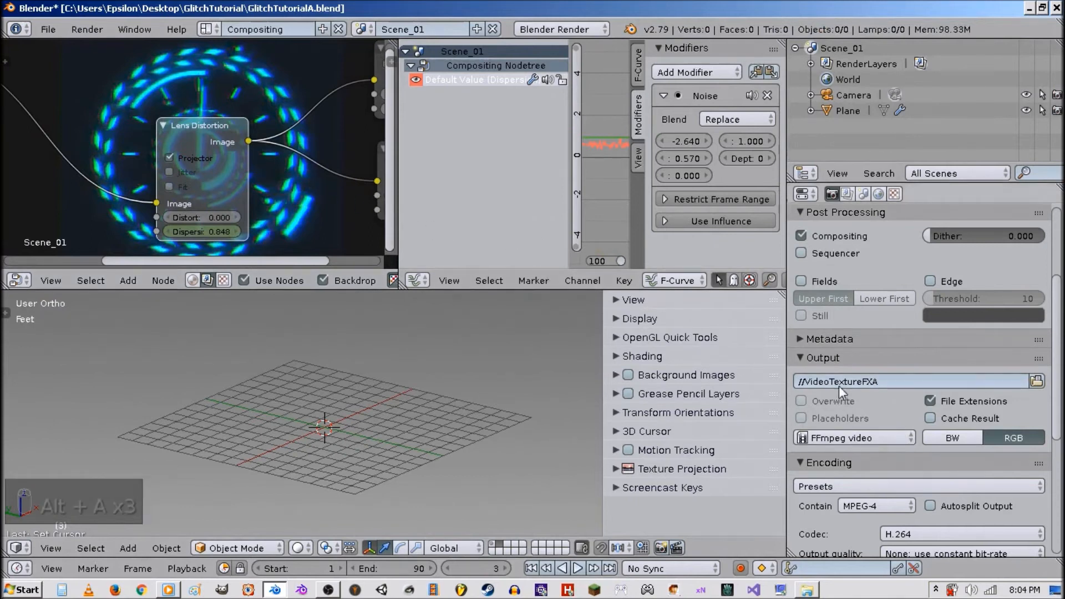
pyautogui.hotkey('shift', 'space')
pyautogui.hotkey('shift', 'space')
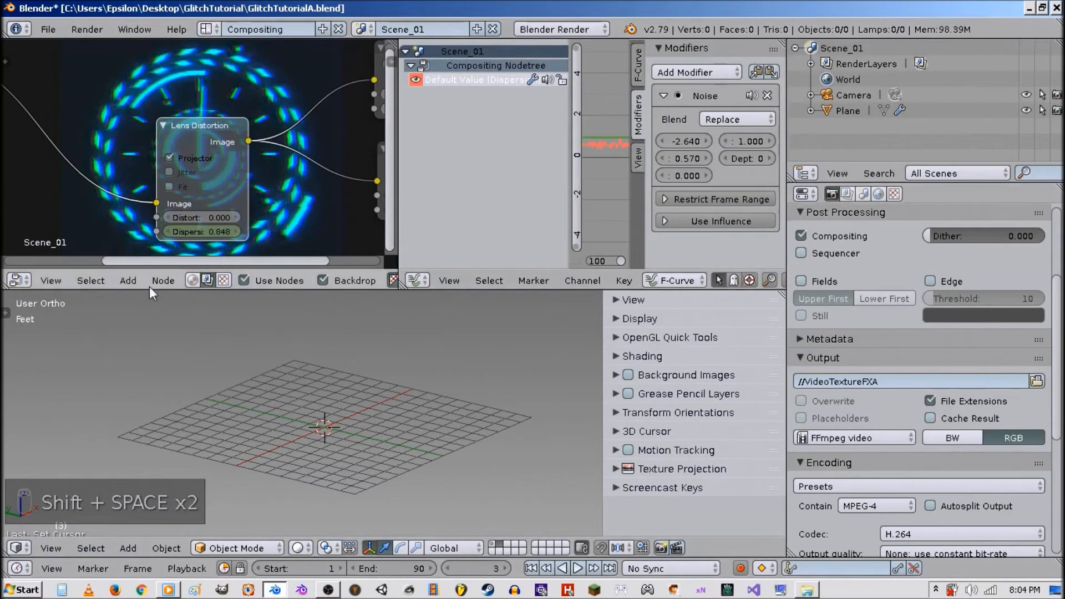
# Turn the Graph Editor area into a UV/Image Editor showing the Viewer Node and rewind to frame 1.
pyautogui.click(417, 281)
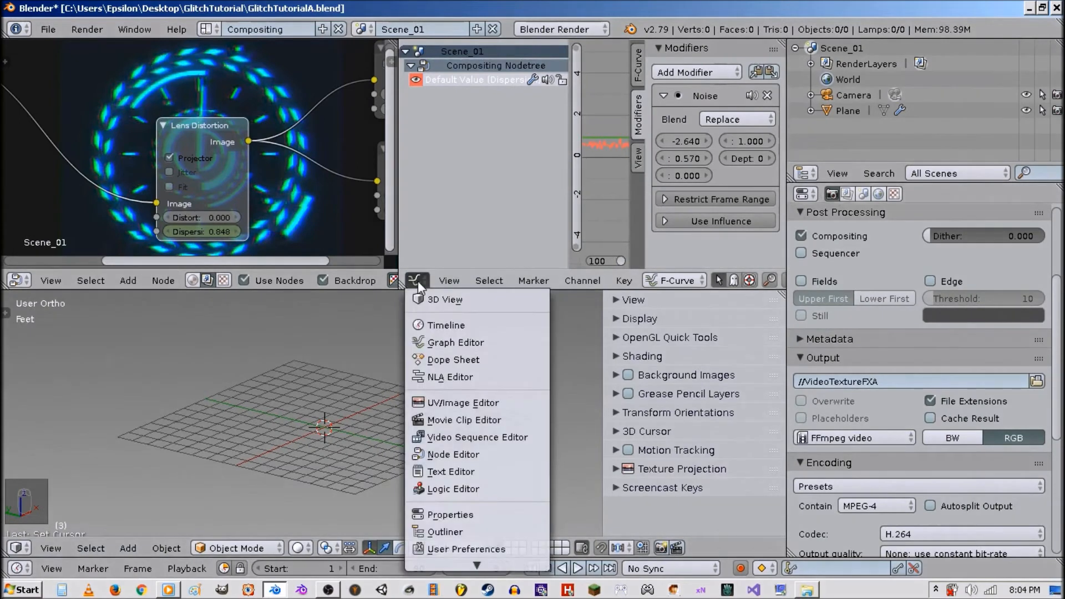
pyautogui.click(455, 402)
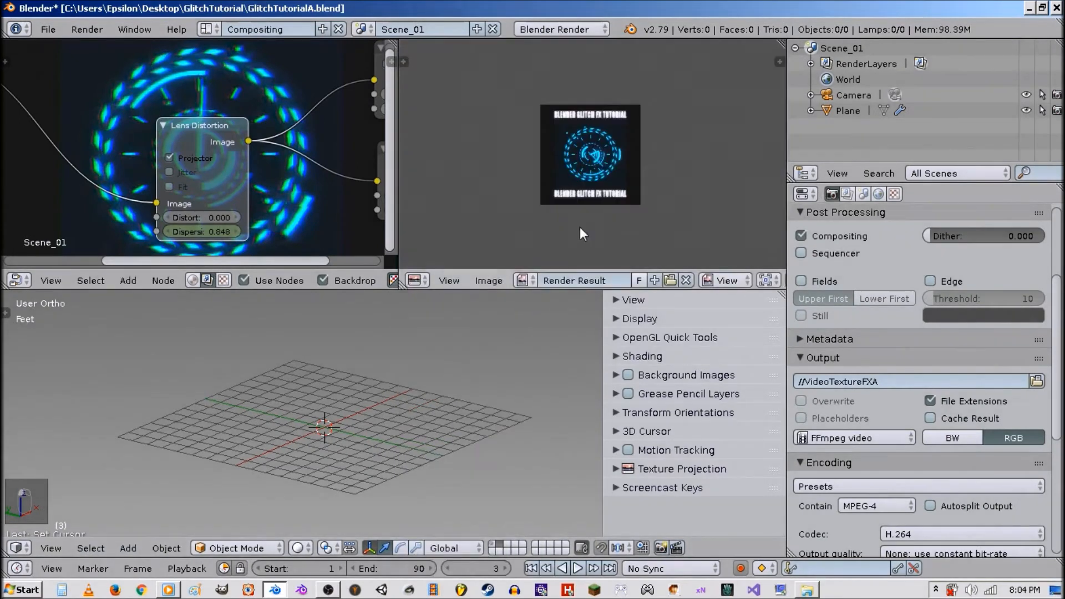
pyautogui.click(524, 280)
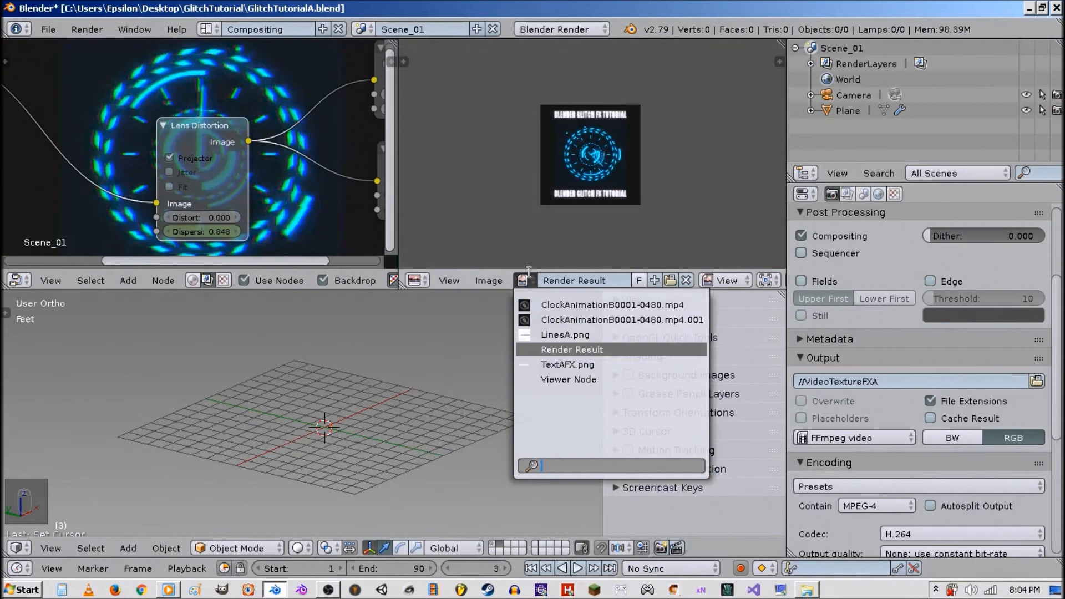
pyautogui.click(565, 379)
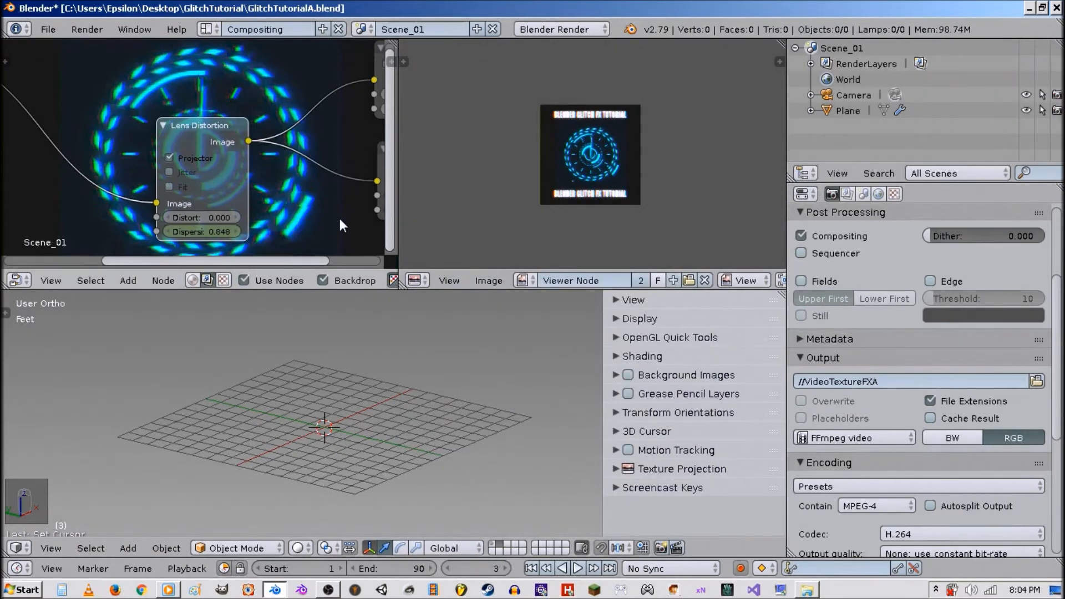
pyautogui.scroll(4, 534, 158)
pyautogui.scroll(-1, 553, 162)
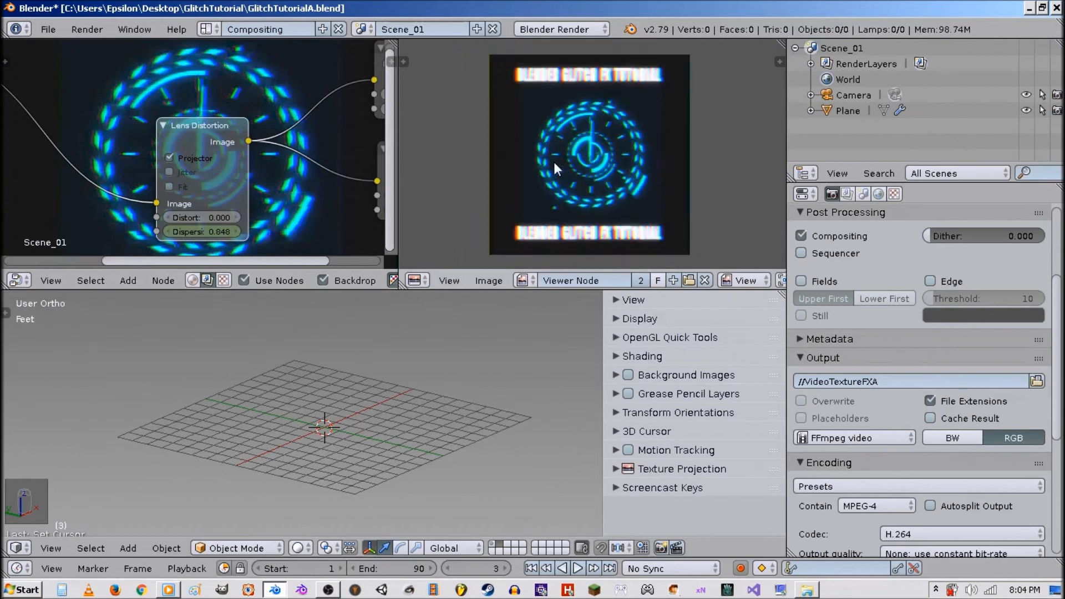
pyautogui.click(531, 568)
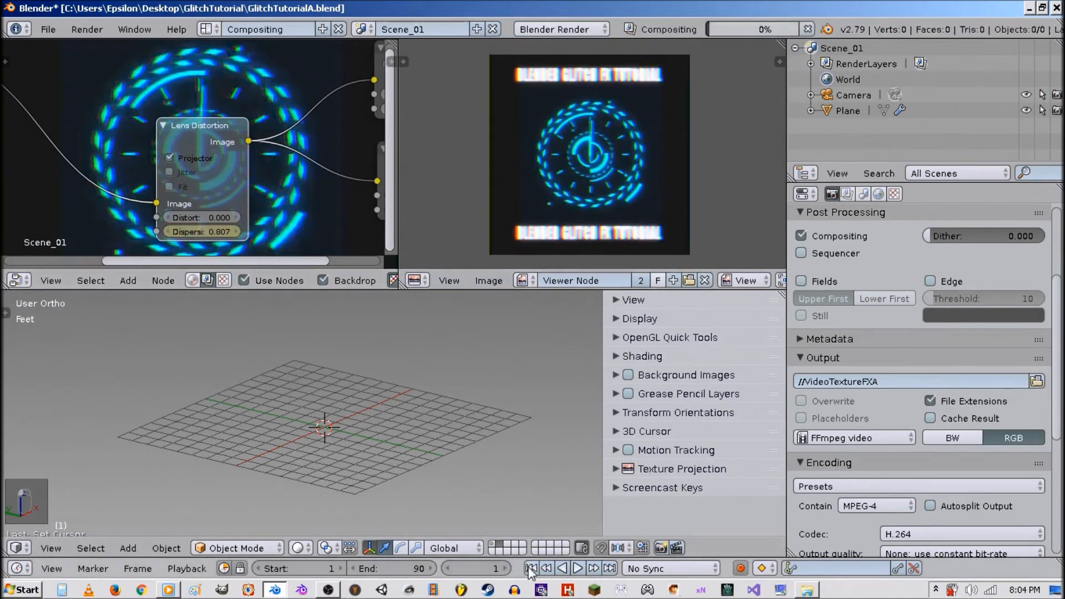
# Try to render the animation from the Render panel.
pyautogui.scroll(5, 857, 300)
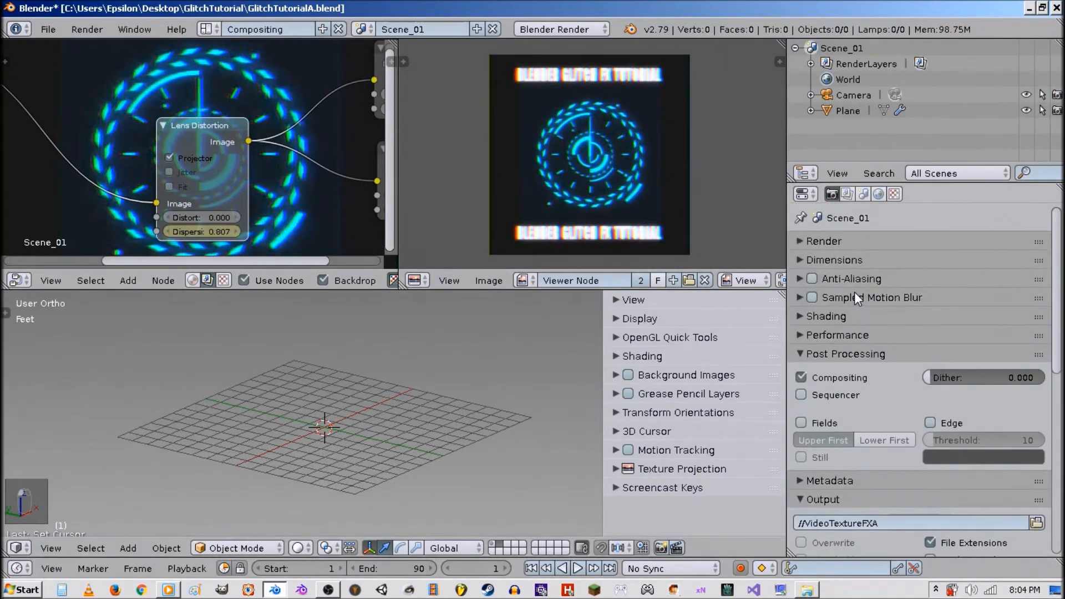
pyautogui.click(847, 242)
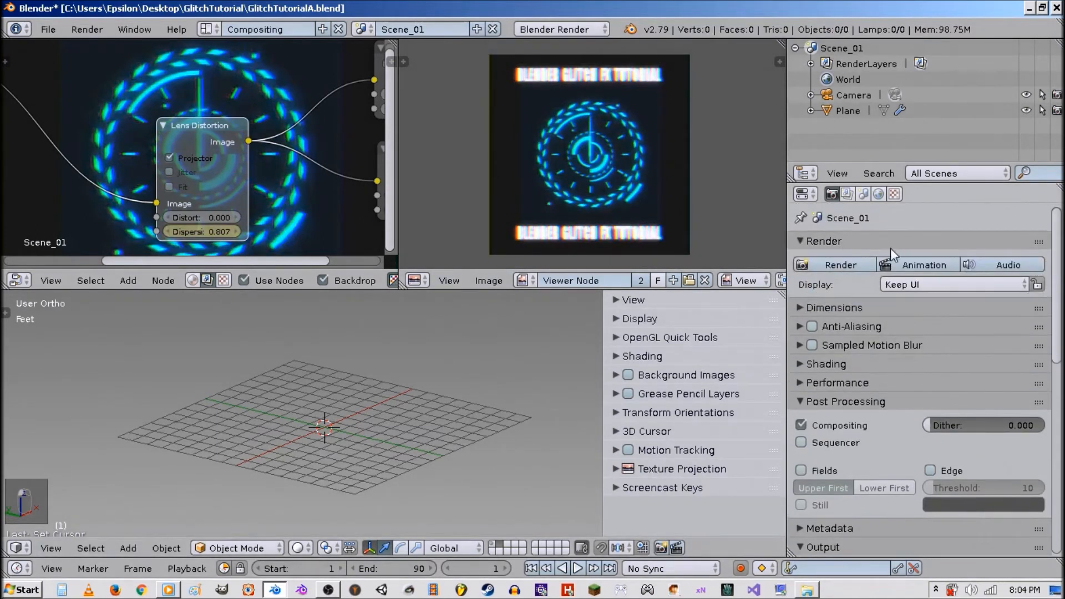
pyautogui.click(915, 266)
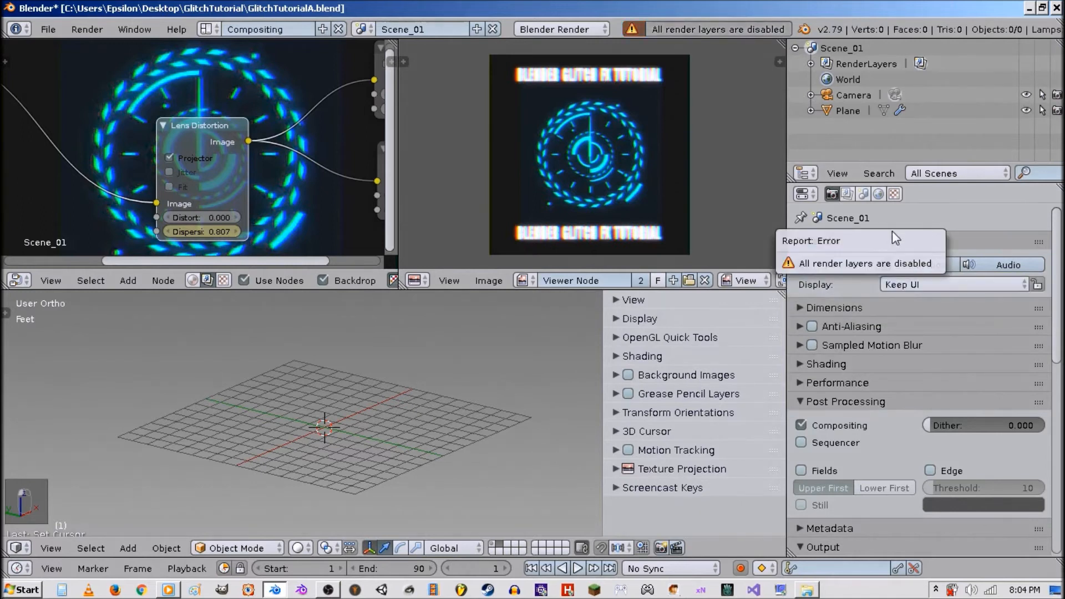
# Enable the RenderLayer in the Render Layers settings and render the animation.
pyautogui.click(846, 195)
pyautogui.click(829, 299)
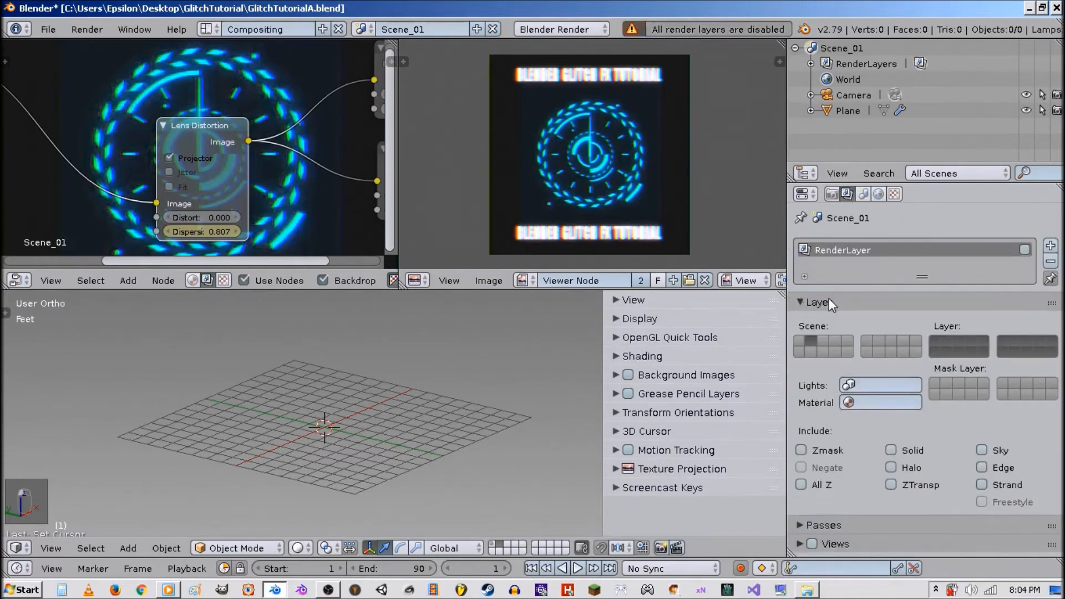
pyautogui.click(849, 523)
pyautogui.scroll(-5, 847, 444)
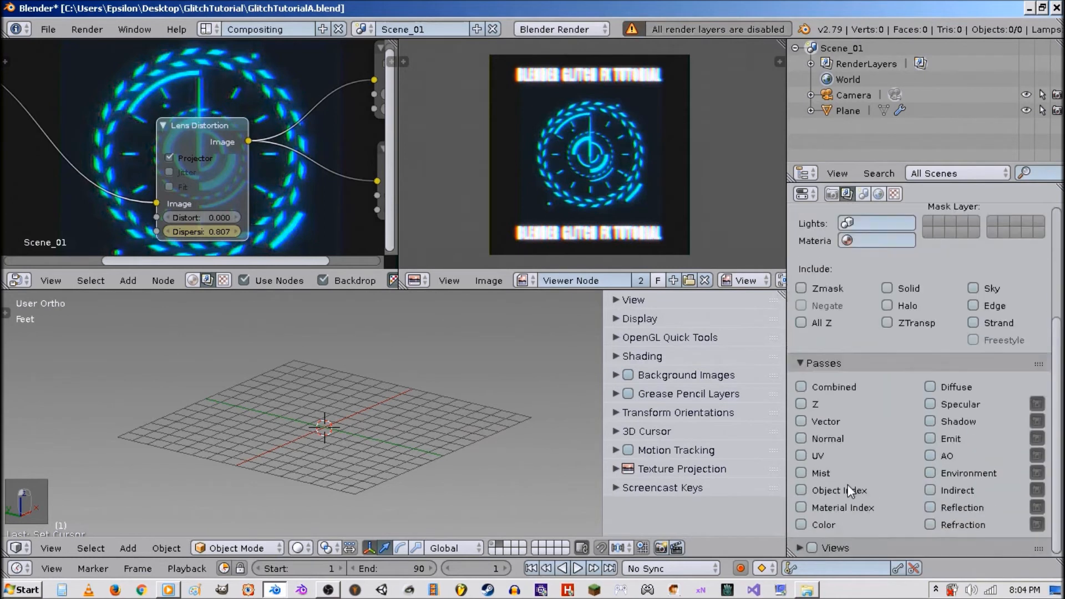
pyautogui.click(803, 404)
pyautogui.scroll(6, 922, 267)
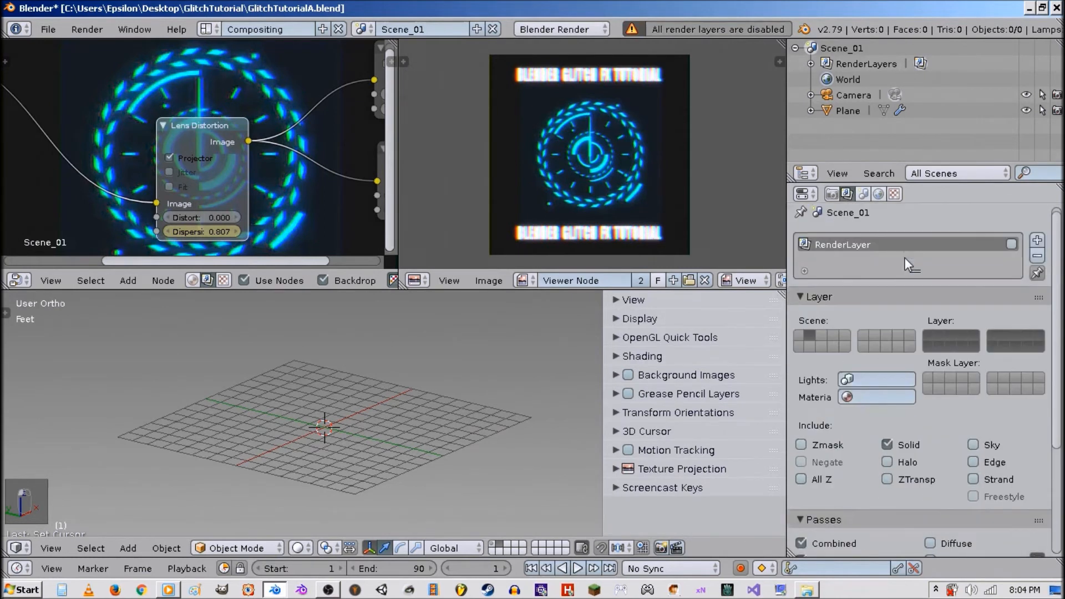
pyautogui.click(1012, 244)
pyautogui.click(832, 194)
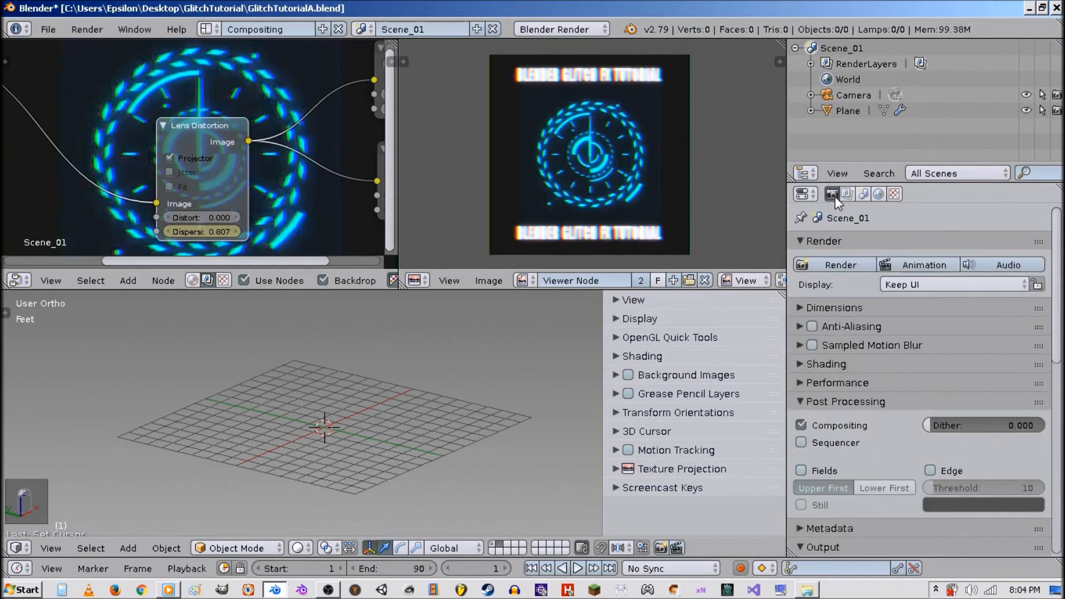
pyautogui.click(915, 265)
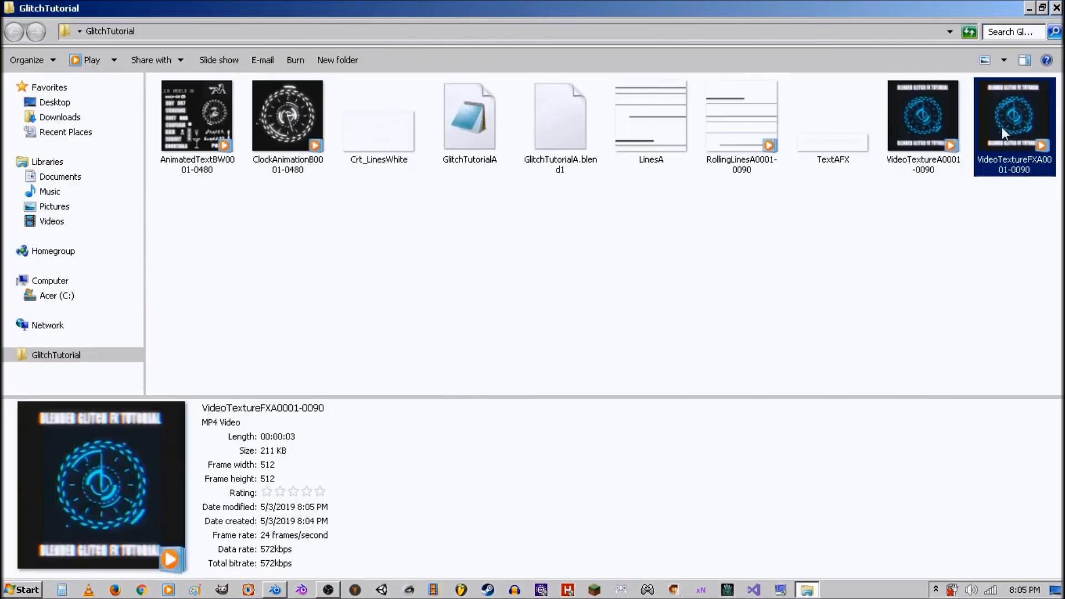
# Play the rendered VideoTextureFXA0001-0090 video in Windows Media Player to check the result.
pyautogui.doubleClick(1002, 130)
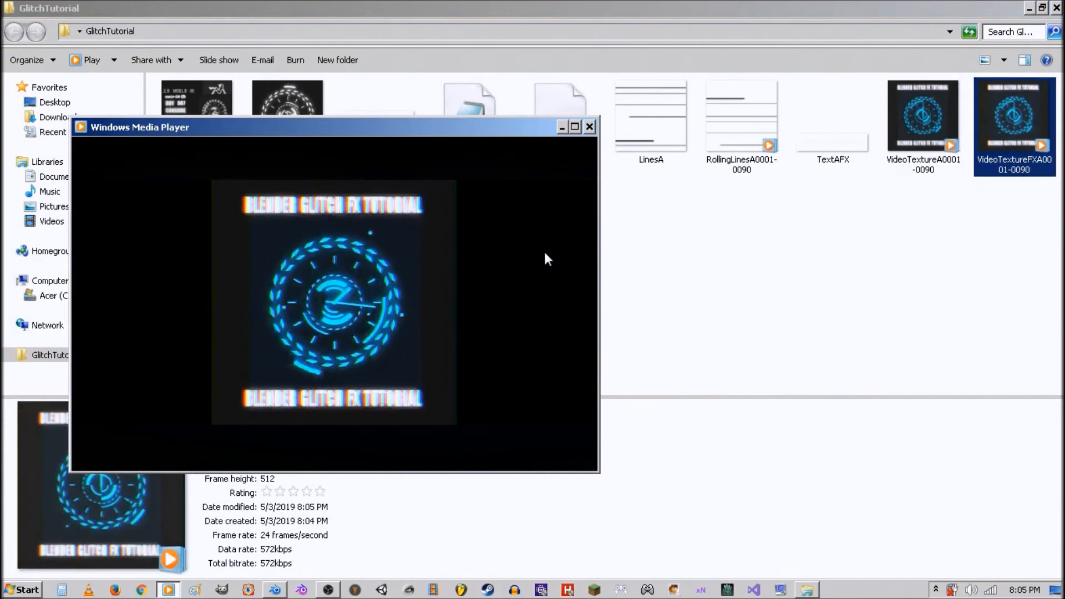
pyautogui.doubleClick(503, 122)
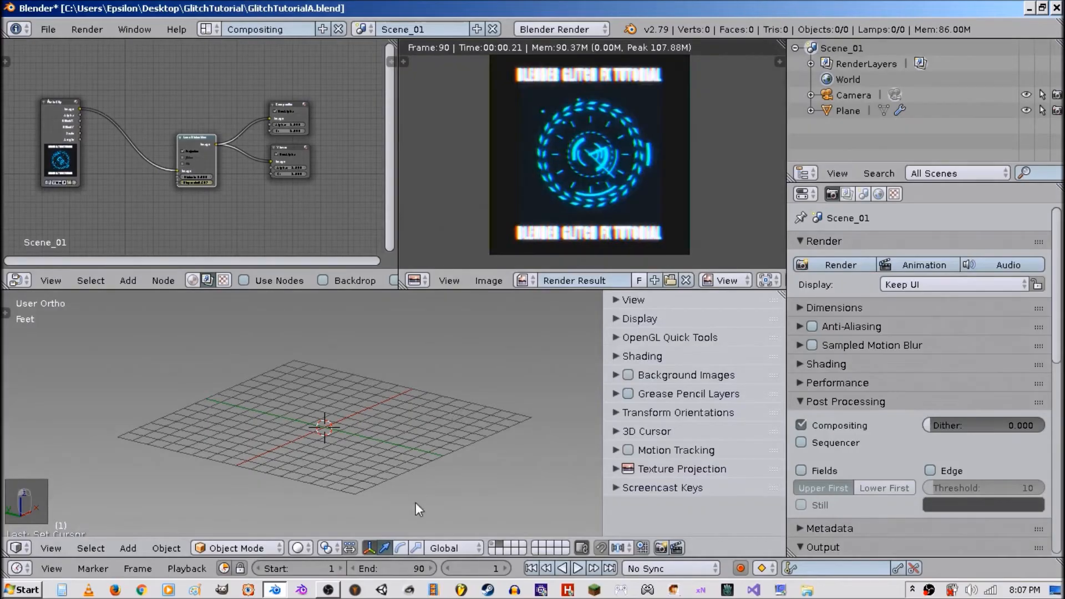
# Display the scene layer holding the plane and camera in the 3D viewport.
pyautogui.click(491, 544)
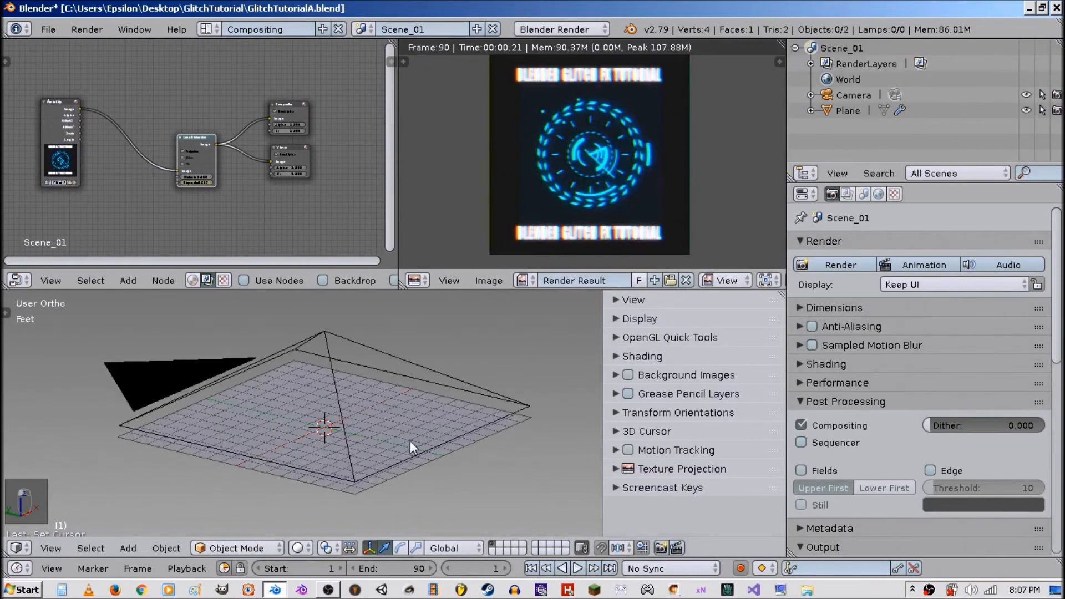
pyautogui.moveTo(410, 441); pyautogui.dragTo(415, 398, button='middle')
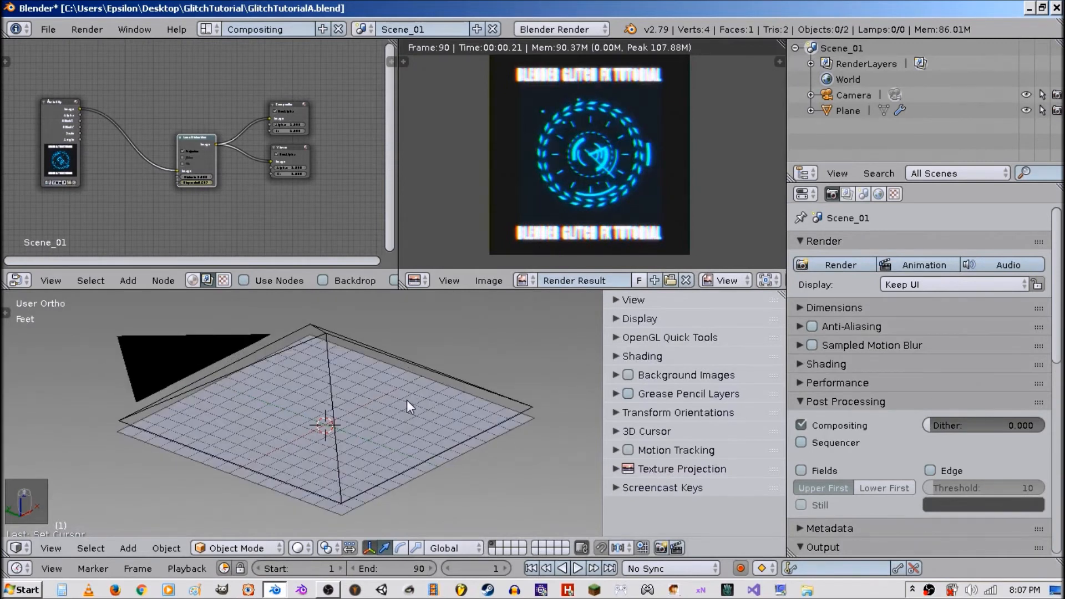
# Select the plane, add a new material to it and name the material FXVideoA.
pyautogui.rightClick(506, 432)
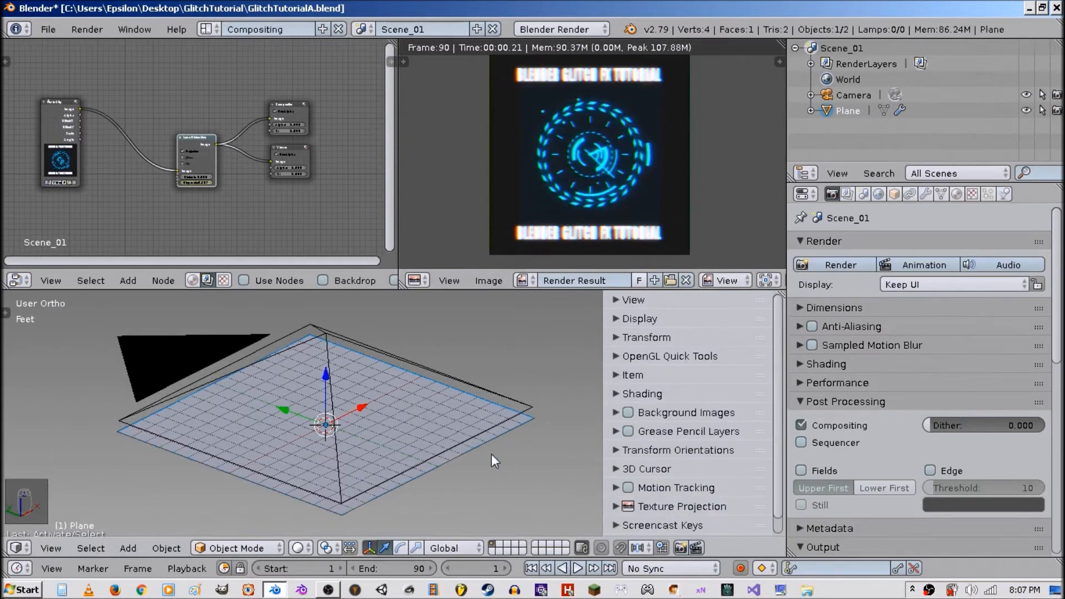
pyautogui.click(951, 195)
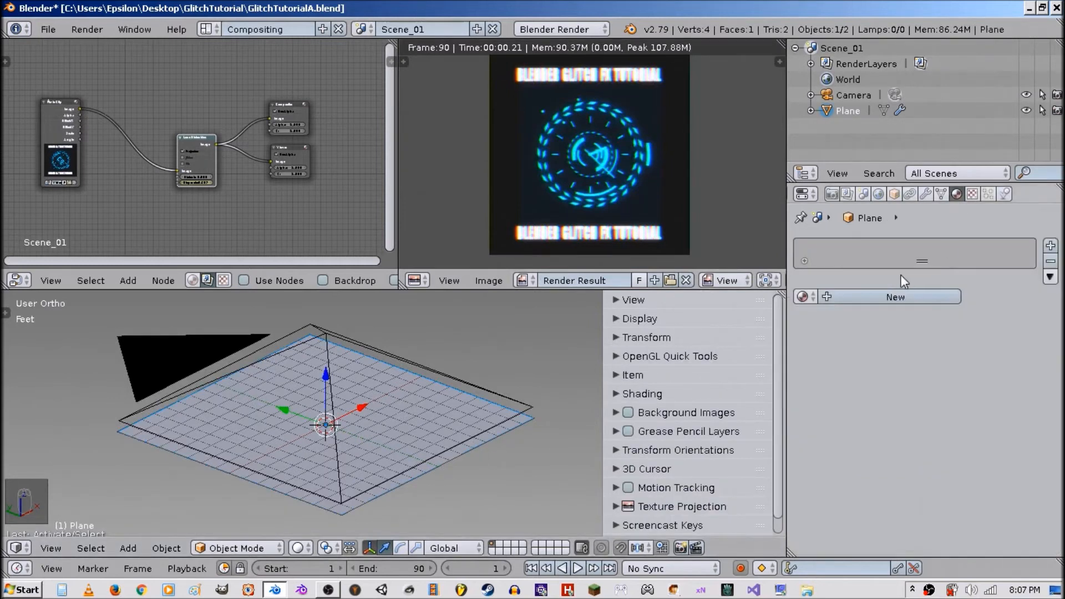
pyautogui.click(877, 297)
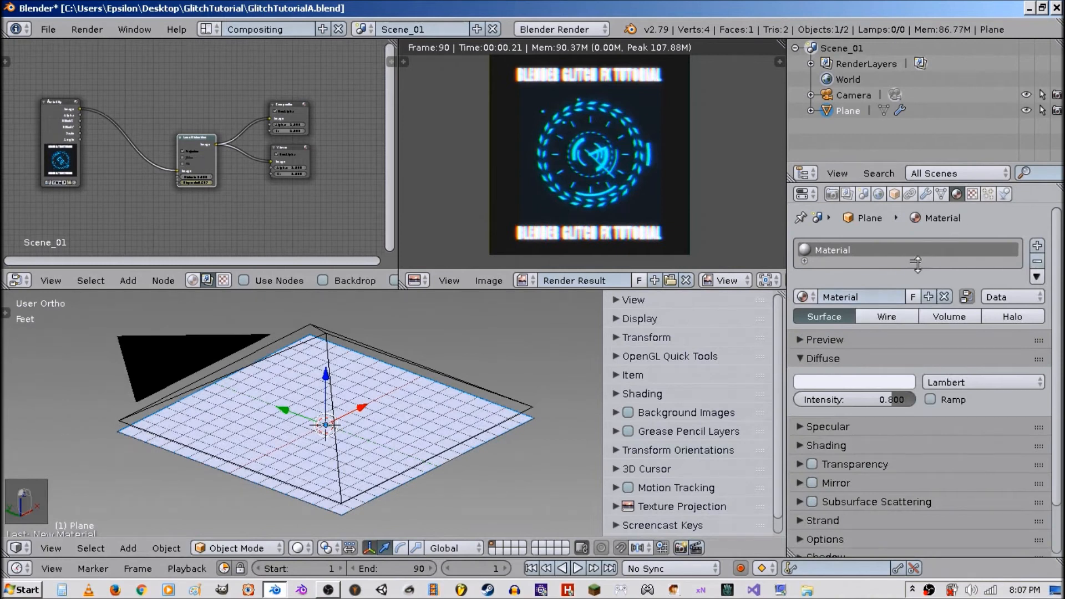
pyautogui.click(849, 295)
pyautogui.write('FX')
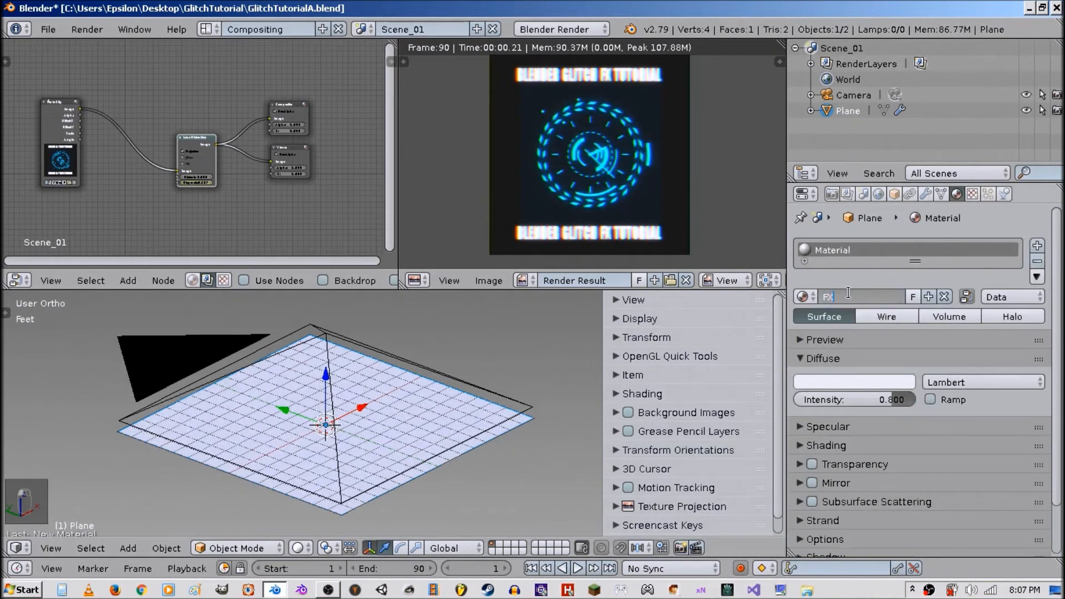
pyautogui.write('VideoA')
pyautogui.press('Return')
# Add a new image texture to the material and load VideoTextureFXA0001-0090.mp4 from the GlitchTutorial folder, showing it textured in the viewport.
pyautogui.click(973, 194)
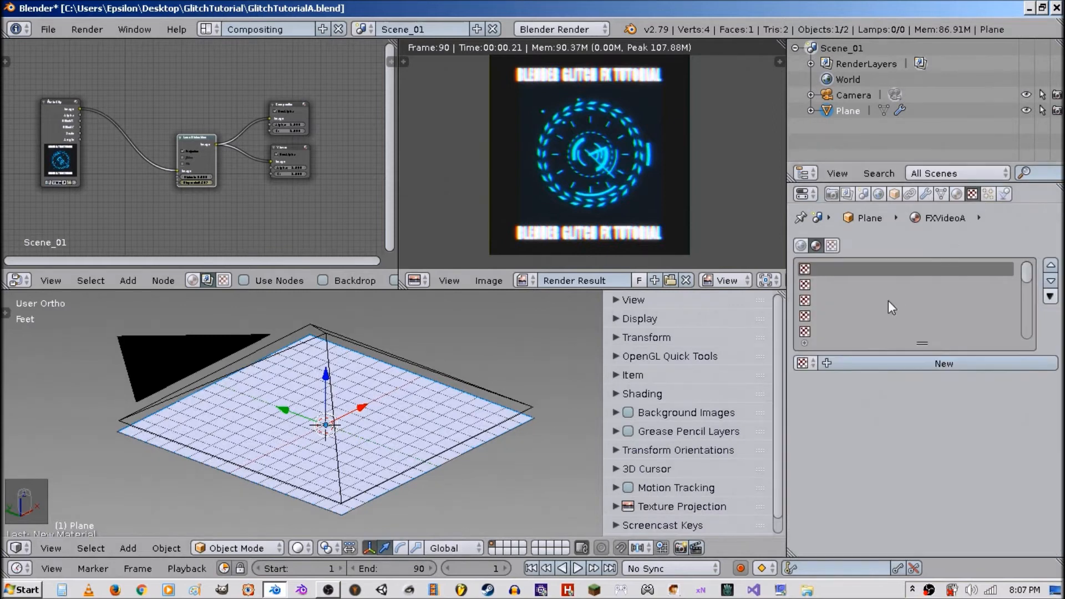
pyautogui.click(925, 362)
pyautogui.click(953, 467)
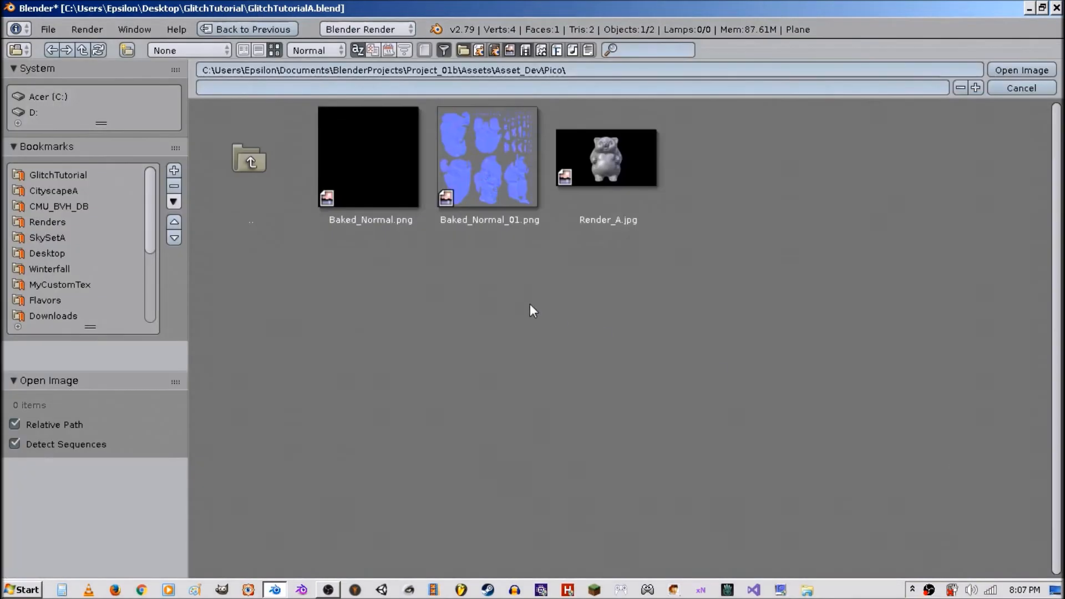
pyautogui.click(94, 179)
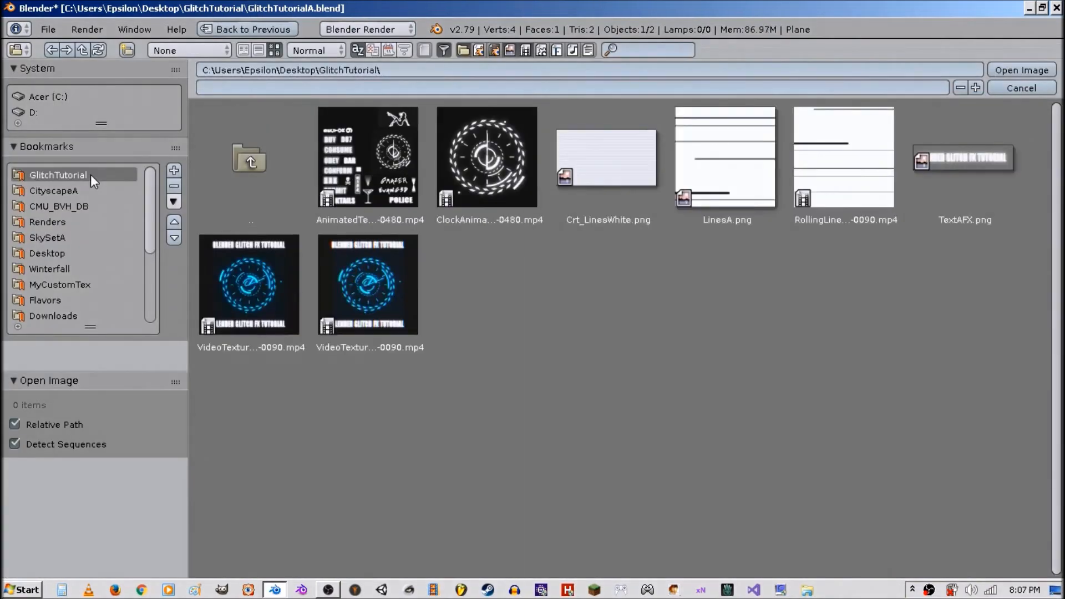
pyautogui.click(340, 276)
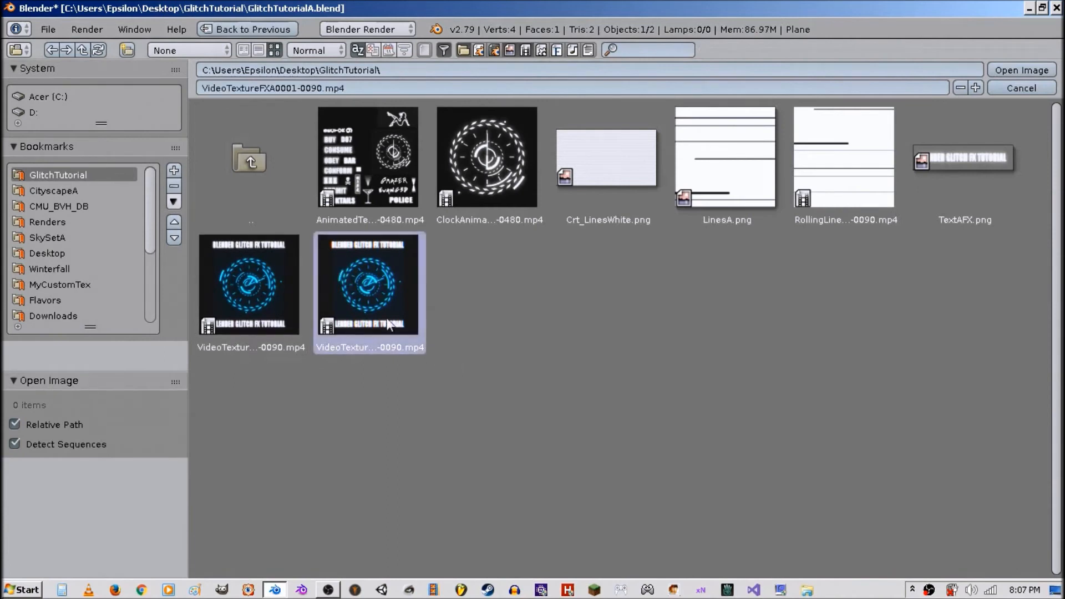
pyautogui.doubleClick(362, 304)
pyautogui.hotkey('alt', 'z')
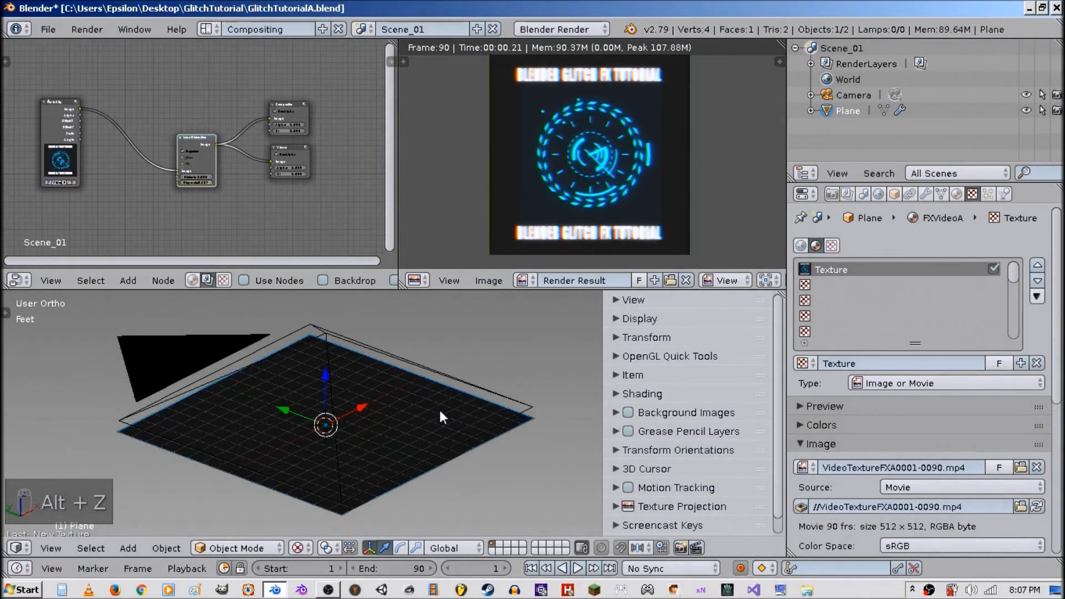
# Set the FXVideoA material's Emit value to 1 in its Shading settings.
pyautogui.click(958, 194)
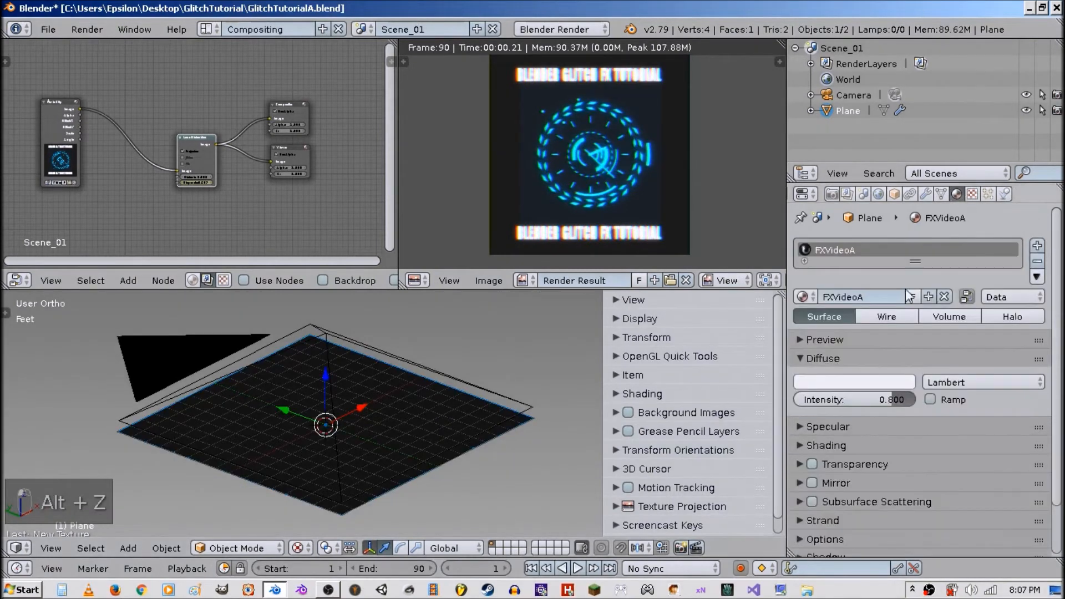
pyautogui.click(846, 448)
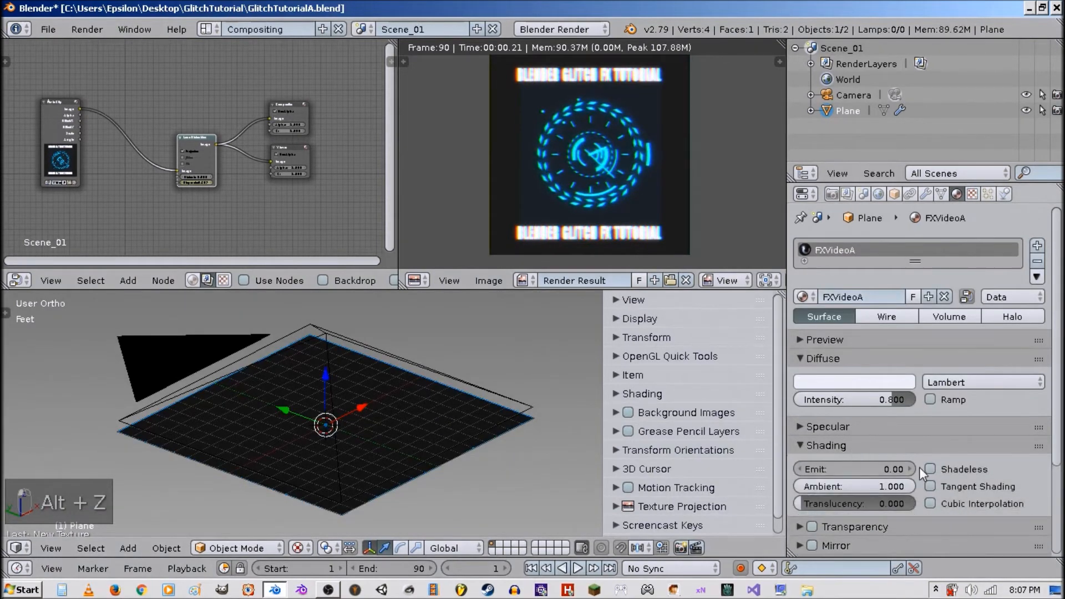
pyautogui.click(888, 469)
pyautogui.write('1')
pyautogui.press('Return')
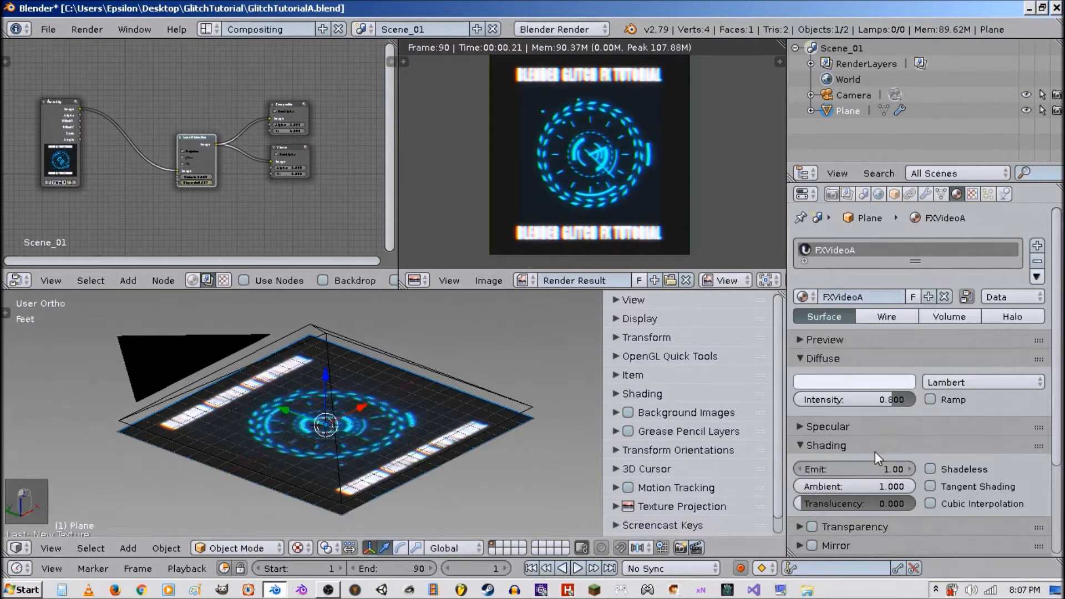
# Switch to camera view and make an OpenGL render of the viewport to check it full-screen.
pyautogui.press('KP_0')
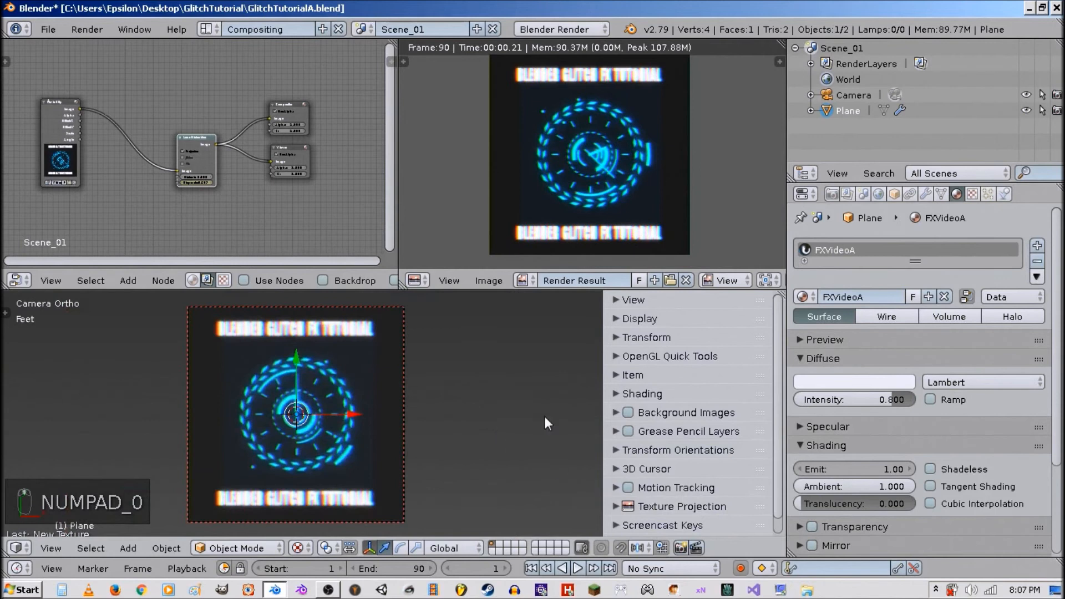
pyautogui.click(682, 550)
pyautogui.hotkey('ctrl', 'space')
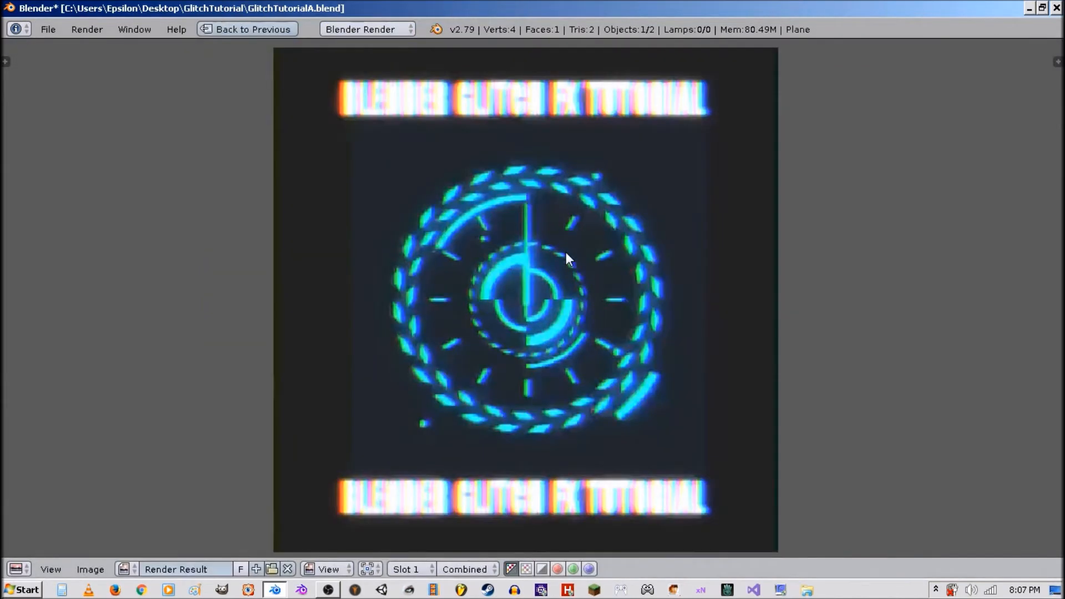
pyautogui.hotkey('shift', 'space')
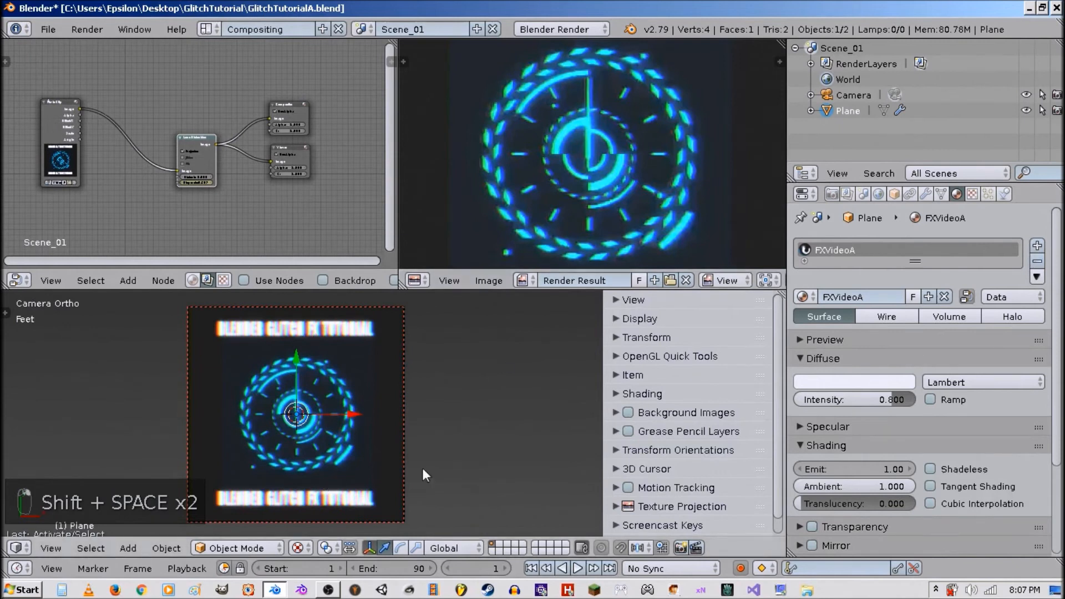
# Enable Shadeless on the FXVideoA material and collapse its settings panels.
pyautogui.click(879, 467)
pyautogui.moveTo(879, 467)
pyautogui.mouseDown()
pyautogui.moveTo(866, 467)
pyautogui.moveTo(879, 467)
pyautogui.mouseUp()
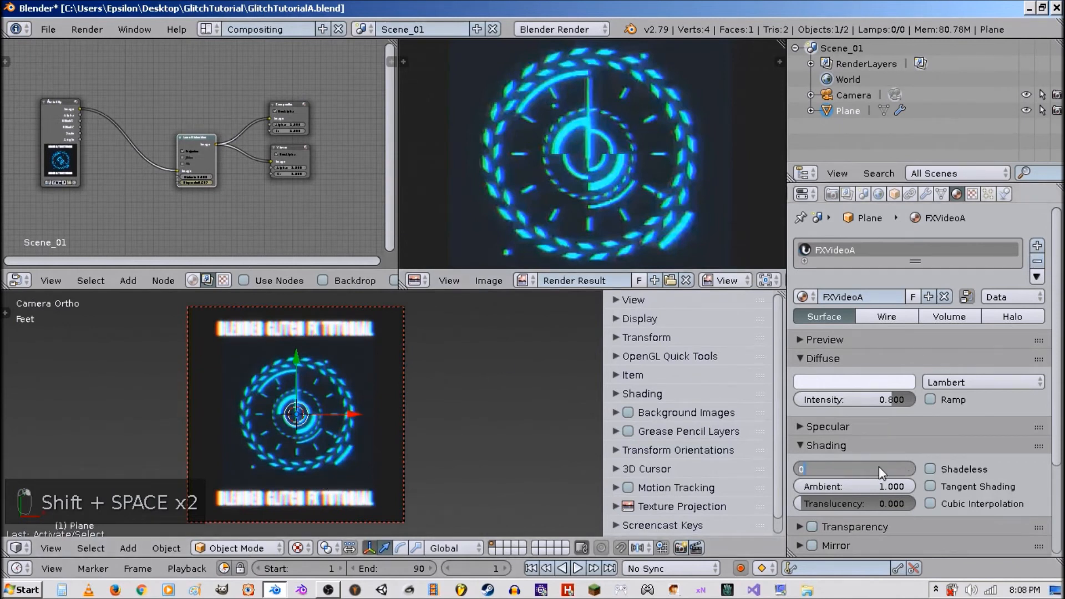
pyautogui.click(956, 468)
pyautogui.click(870, 447)
pyautogui.click(859, 426)
pyautogui.click(859, 426)
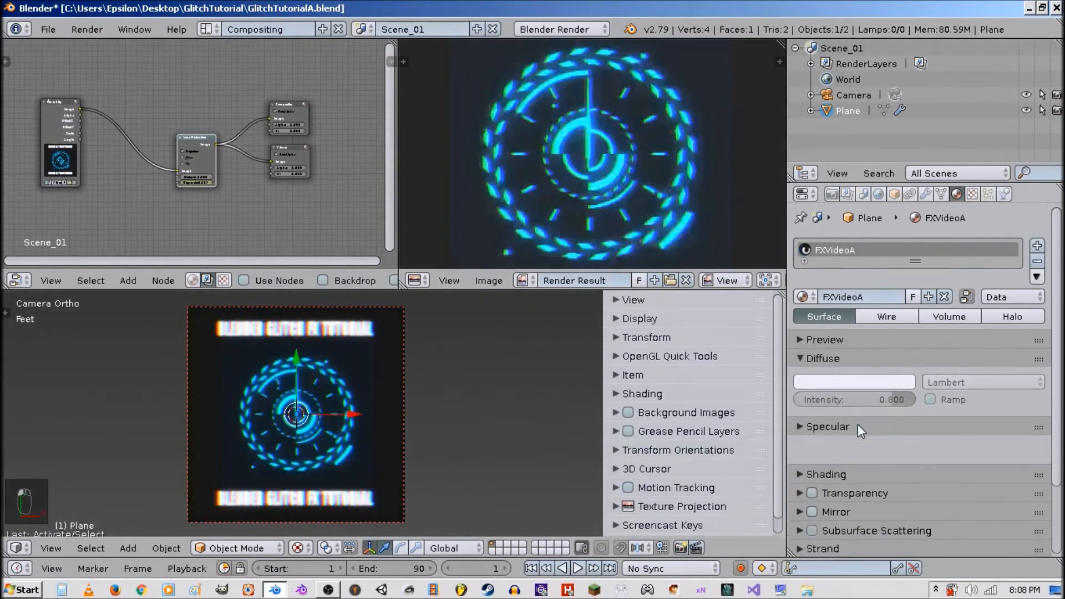
pyautogui.click(837, 355)
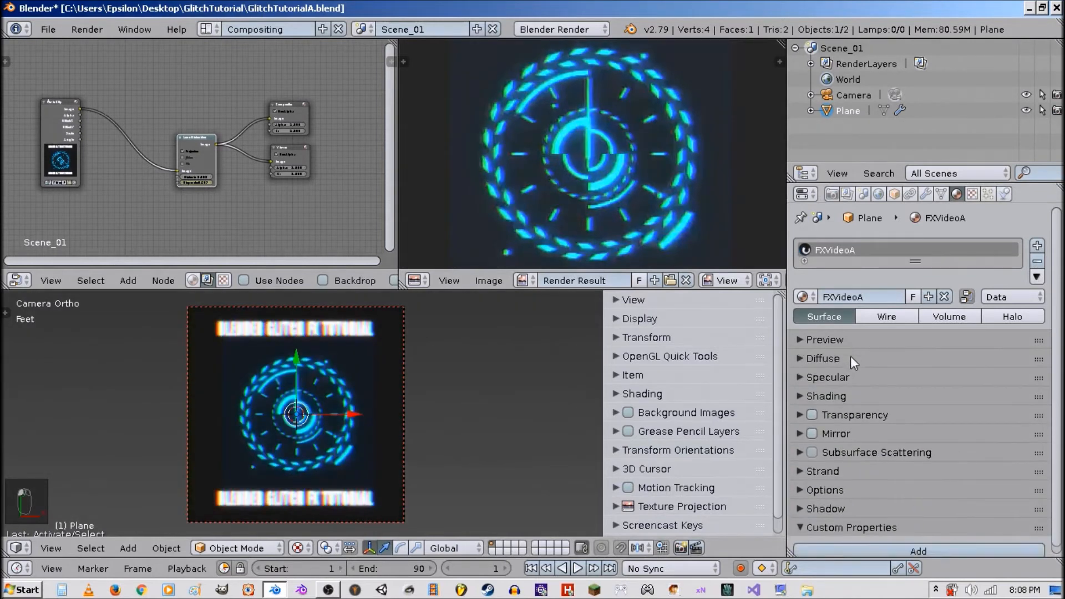
# Make the movie texture match the movie length and enable Auto Refresh and Cyclic.
pyautogui.click(972, 195)
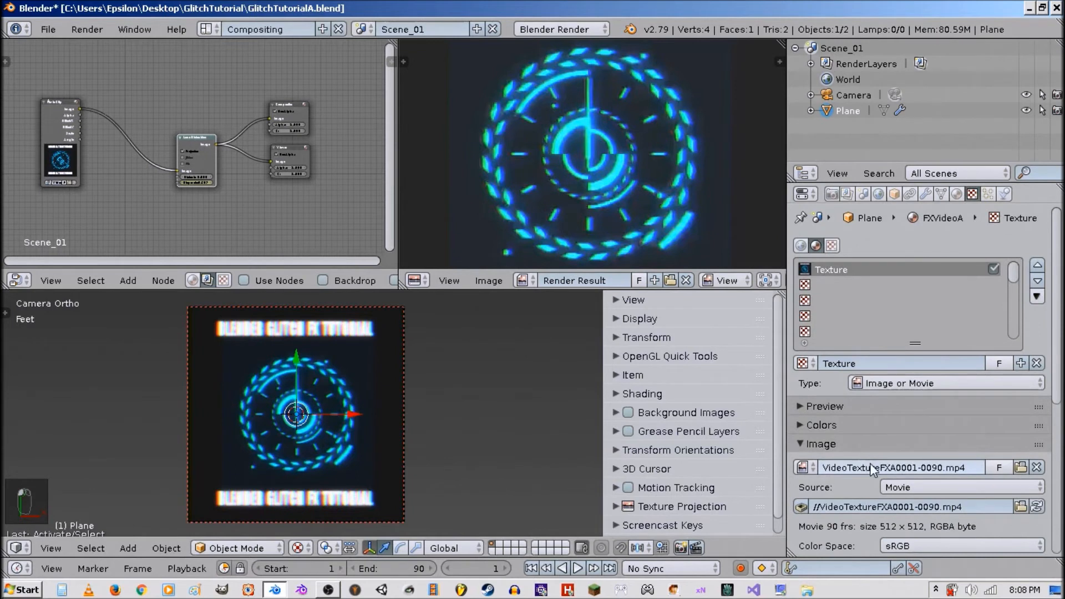
pyautogui.hotkey('ctrl', 'c')
pyautogui.hotkey('ctrl', 'v')
pyautogui.scroll(-10, 860, 439)
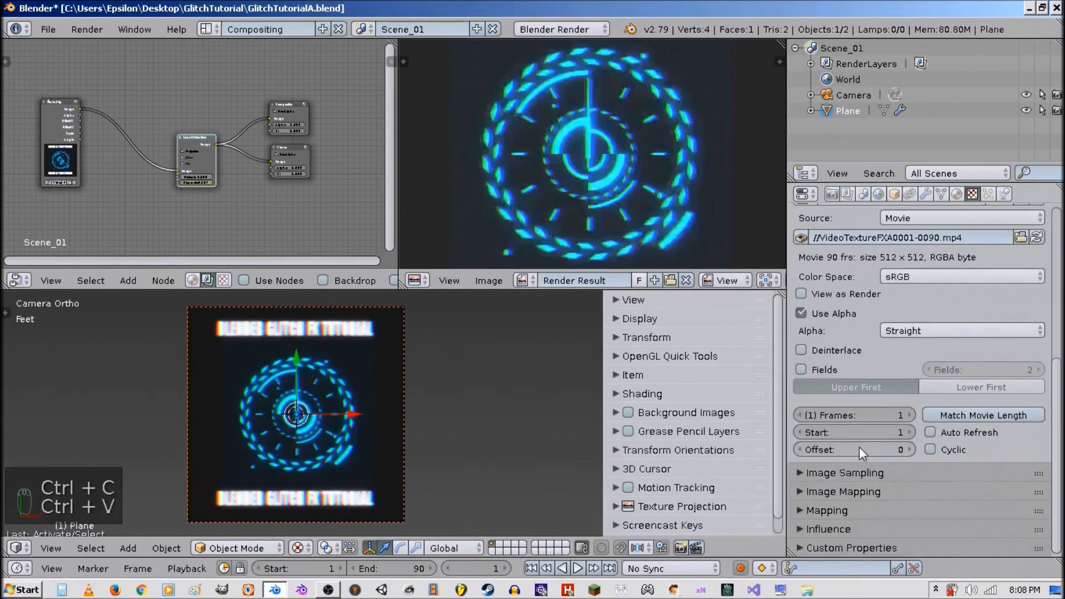
pyautogui.click(937, 415)
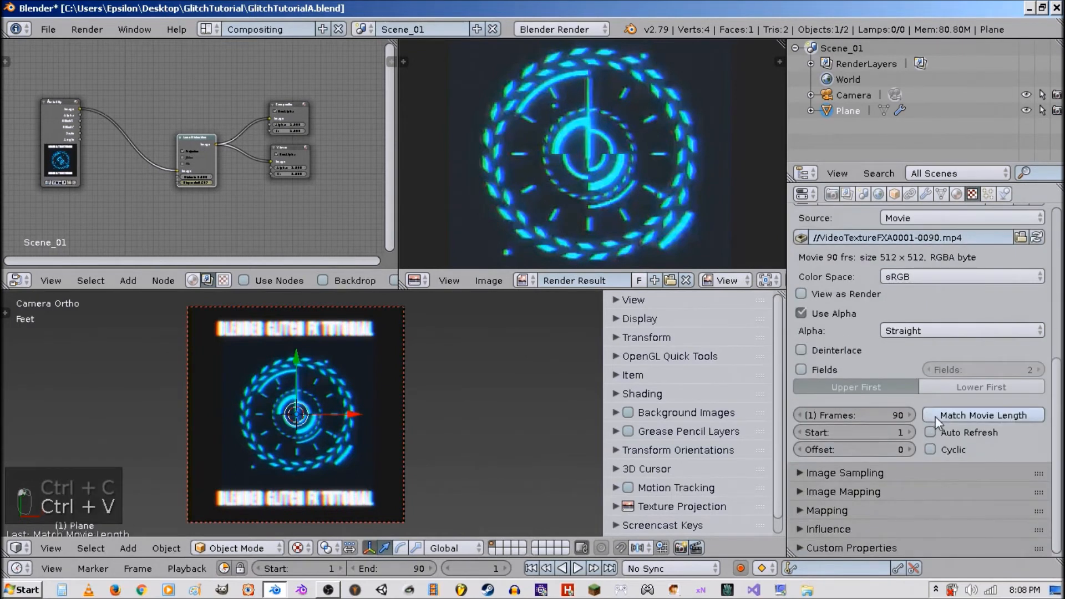
pyautogui.click(951, 433)
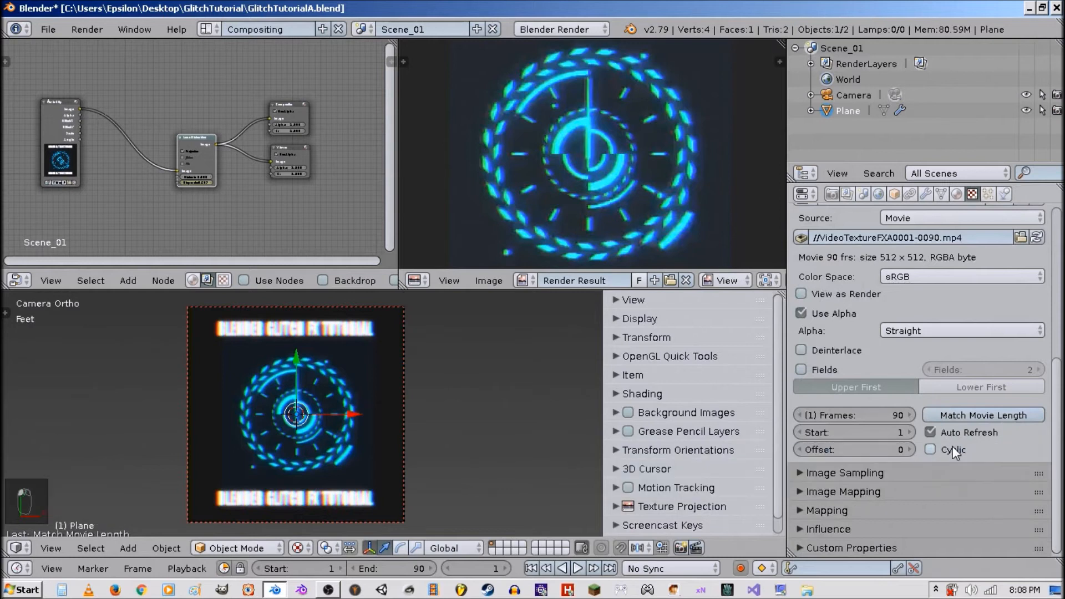
pyautogui.click(954, 450)
# Review the texture's Influence settings for Alpha and RGB to Intensity.
pyautogui.click(845, 527)
pyautogui.scroll(-5, 845, 521)
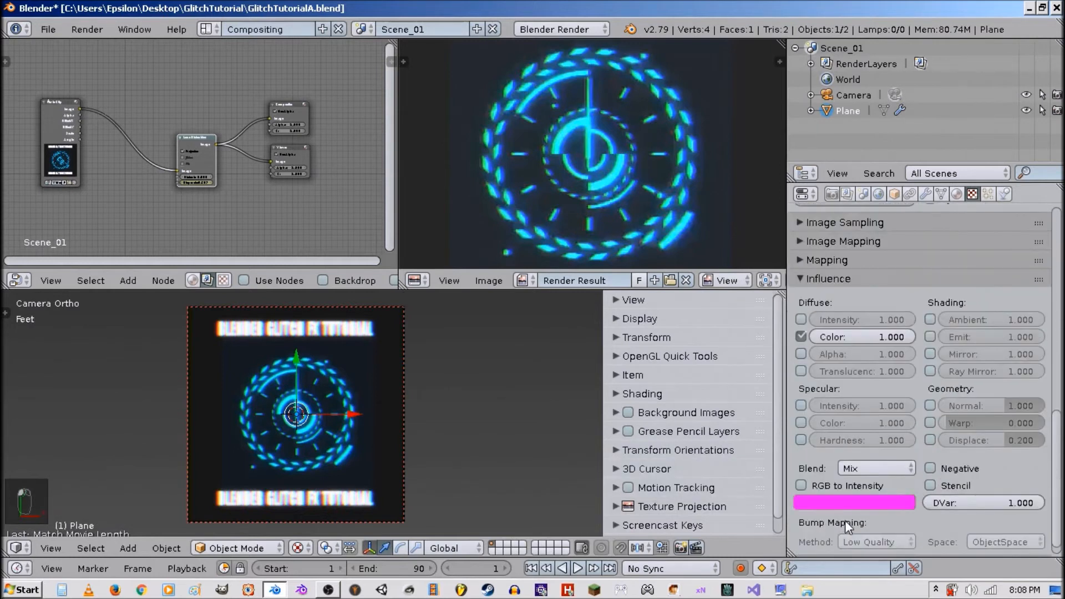
pyautogui.click(801, 352)
pyautogui.click(801, 351)
pyautogui.click(828, 488)
pyautogui.click(828, 487)
pyautogui.click(835, 287)
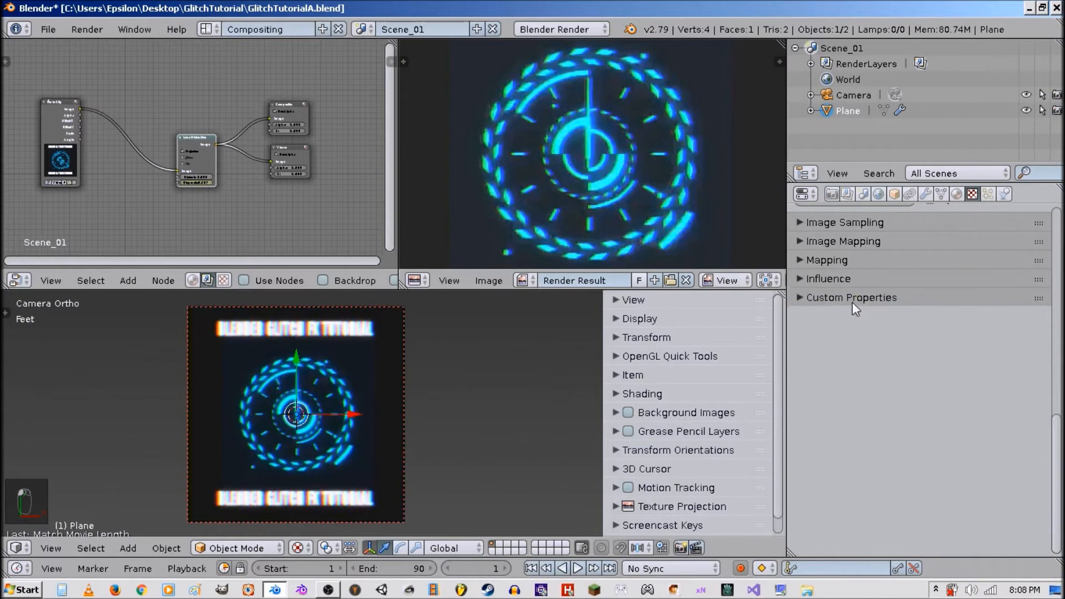
# Preview the animation and scale the plane up by about 1.05 to fill the camera frame.
pyautogui.hotkey('alt', 'a')
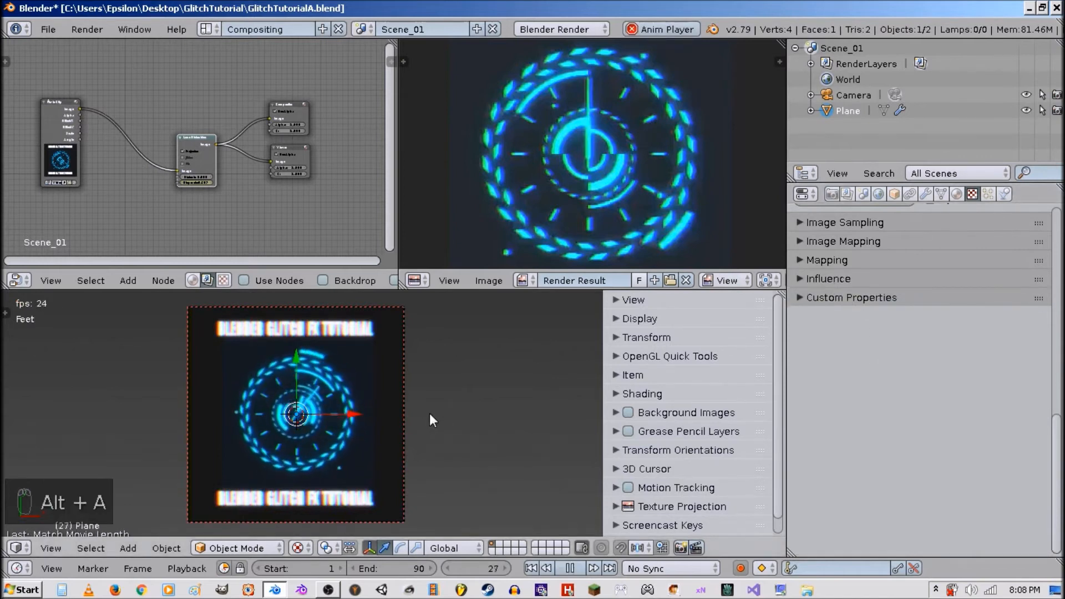
pyautogui.hotkey('alt', 'a')
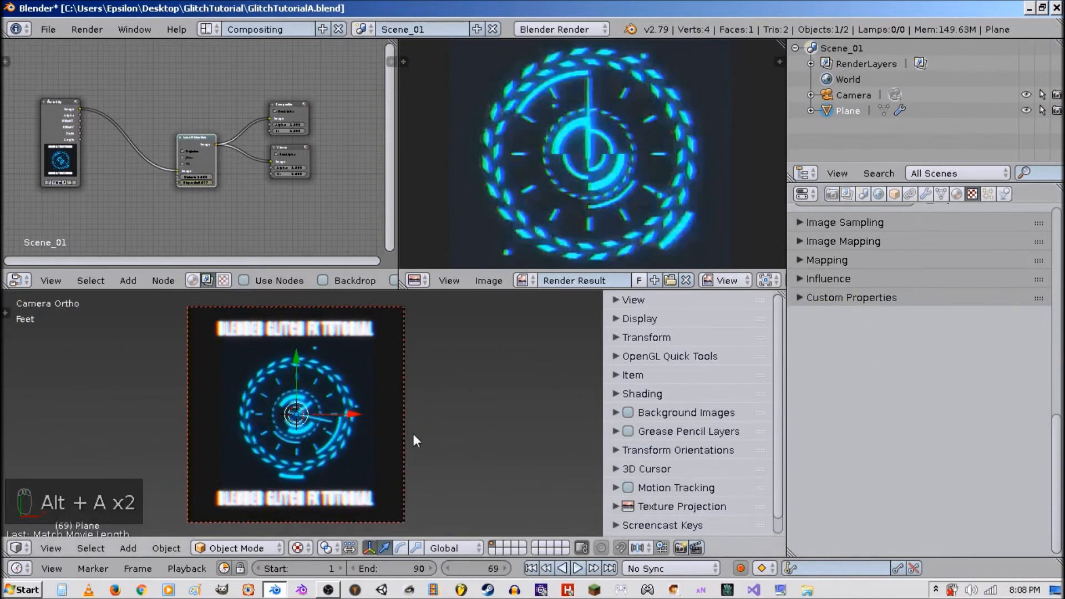
pyautogui.press('s')
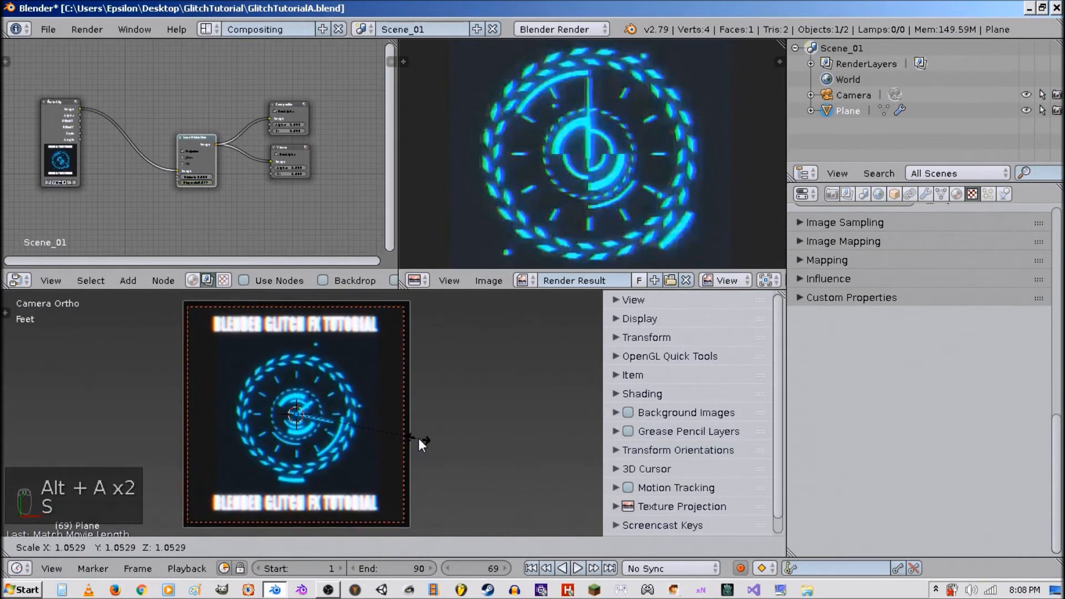
pyautogui.click(418, 438)
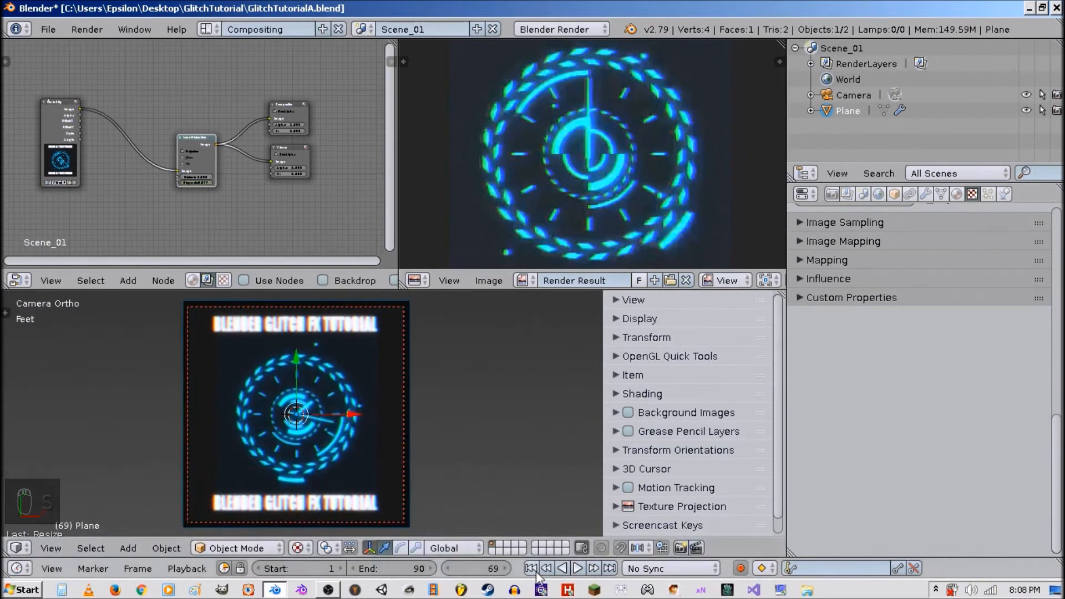
pyautogui.click(534, 570)
# Save the file and apply the plane's rotation and scale.
pyautogui.hotkey('ctrl', 's')
pyautogui.click(436, 449)
pyautogui.moveTo(435, 454); pyautogui.dragTo(390, 397, button='middle')
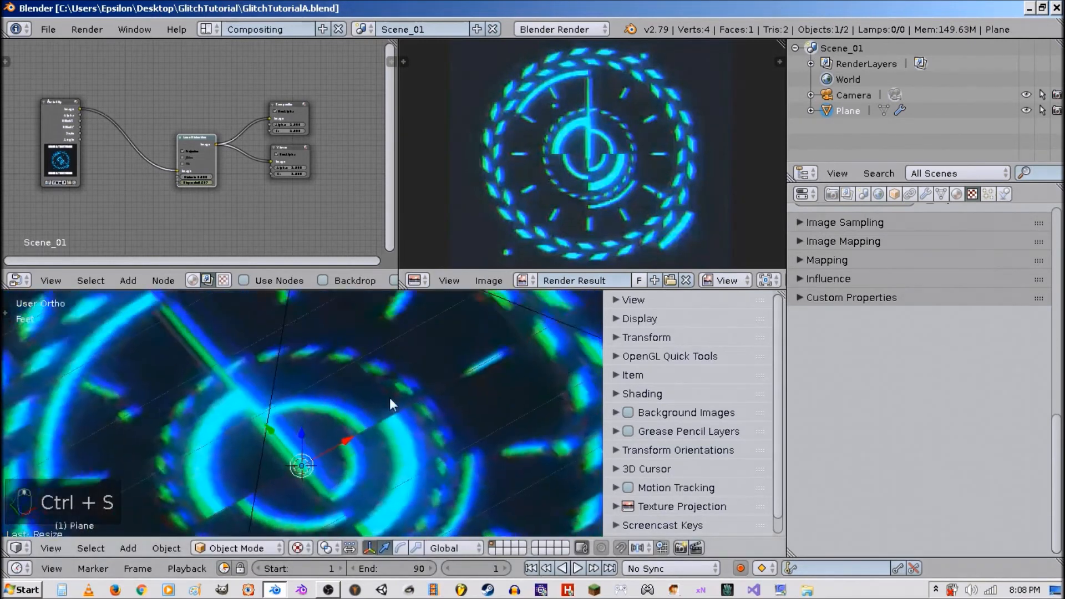
pyautogui.hotkey('ctrl', 'a')
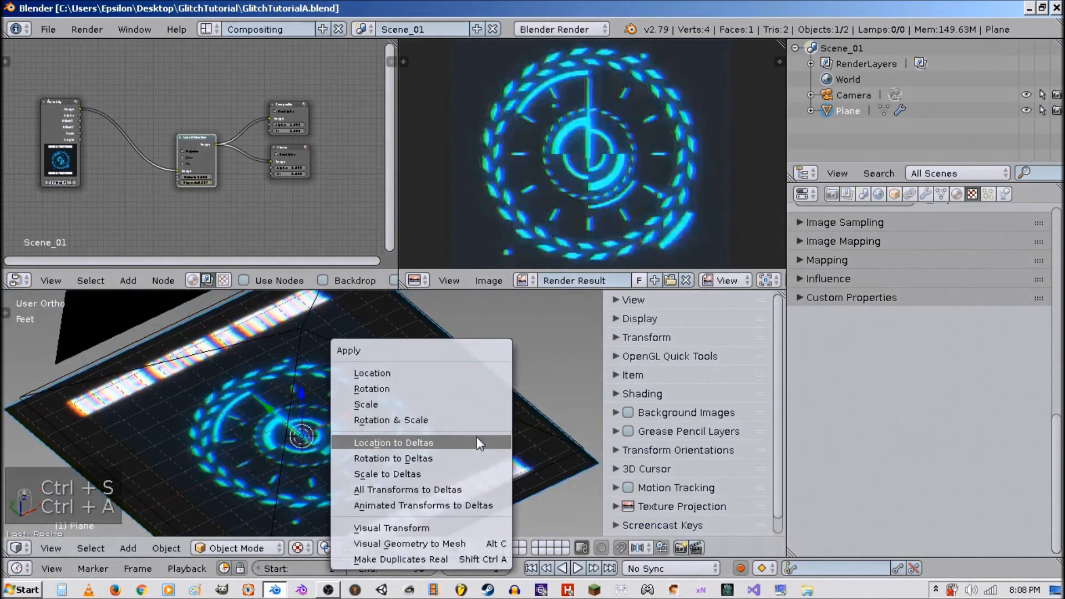
pyautogui.click(441, 417)
# Play the animation in the viewport and return to the first frame.
pyautogui.hotkey('alt', 'a')
pyautogui.hotkey('alt', 'a')
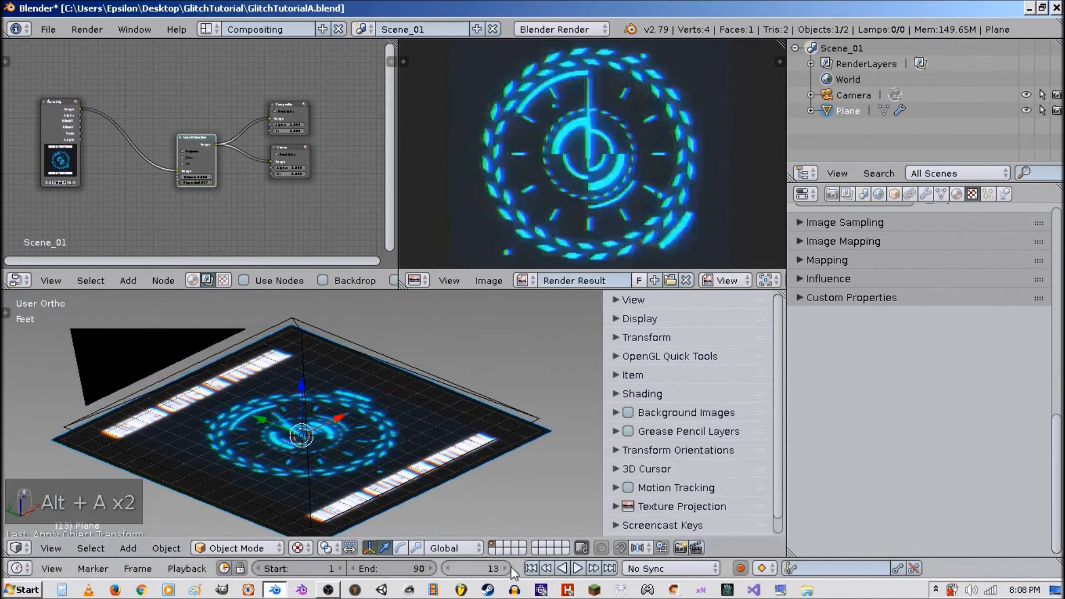
pyautogui.click(532, 569)
# Remove the plane's UVWarp modifier and add a Displace modifier instead.
pyautogui.click(924, 195)
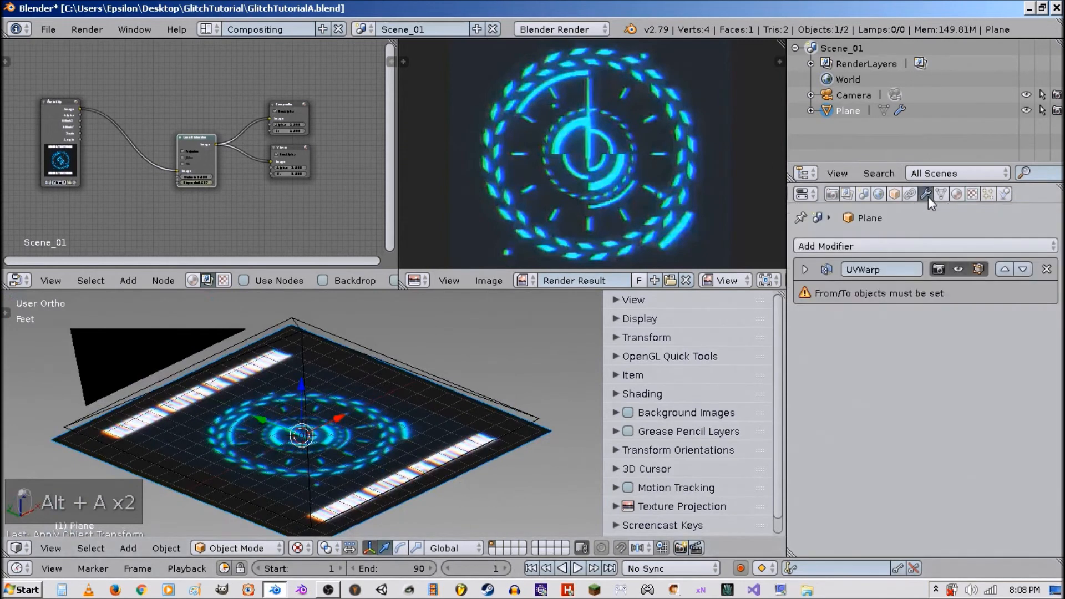
pyautogui.click(1047, 269)
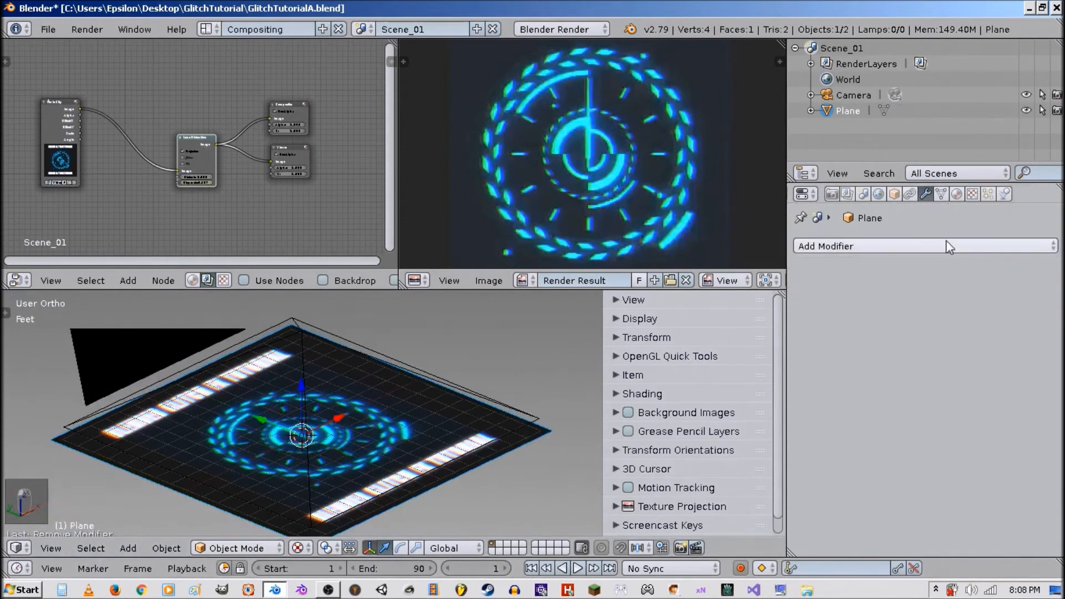
pyautogui.click(937, 246)
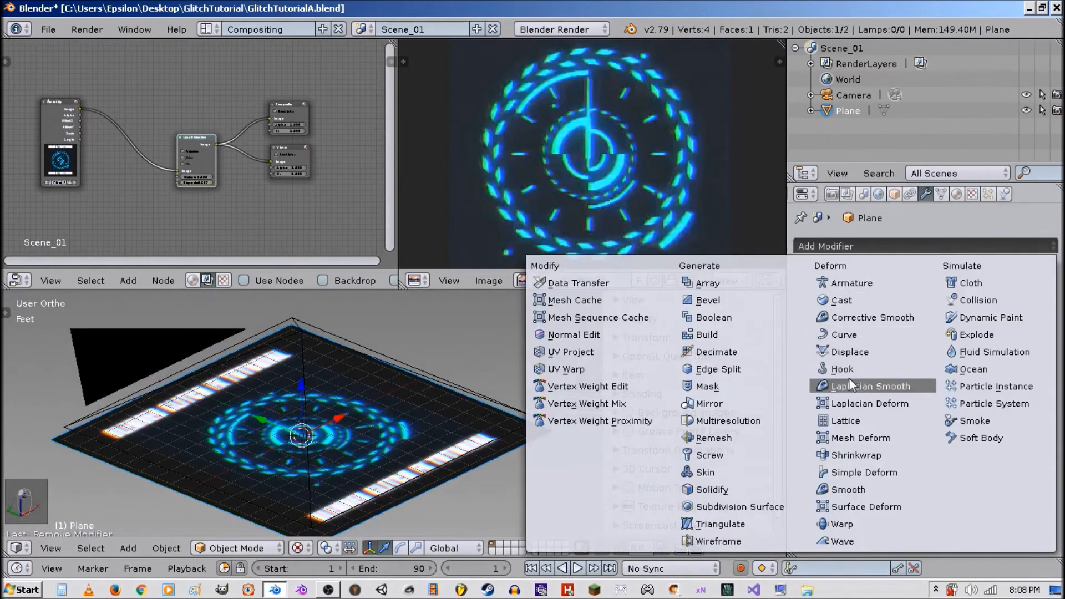
pyautogui.click(850, 352)
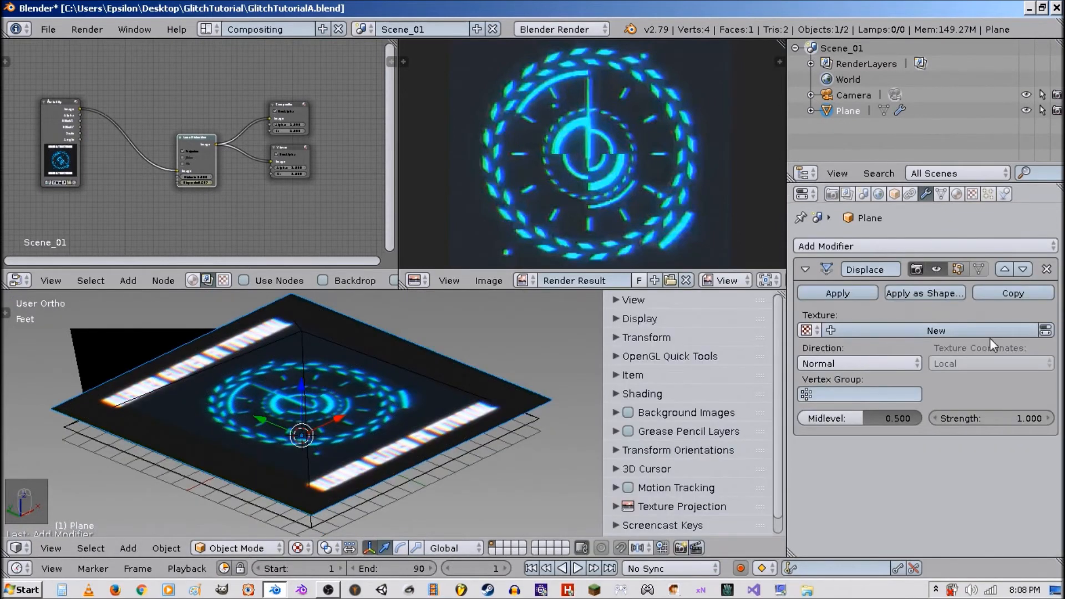
# Create a new texture for the Displace modifier and load RollingLinesA0001-0090.mp4 from the GlitchTutorial folder as its movie.
pyautogui.click(940, 331)
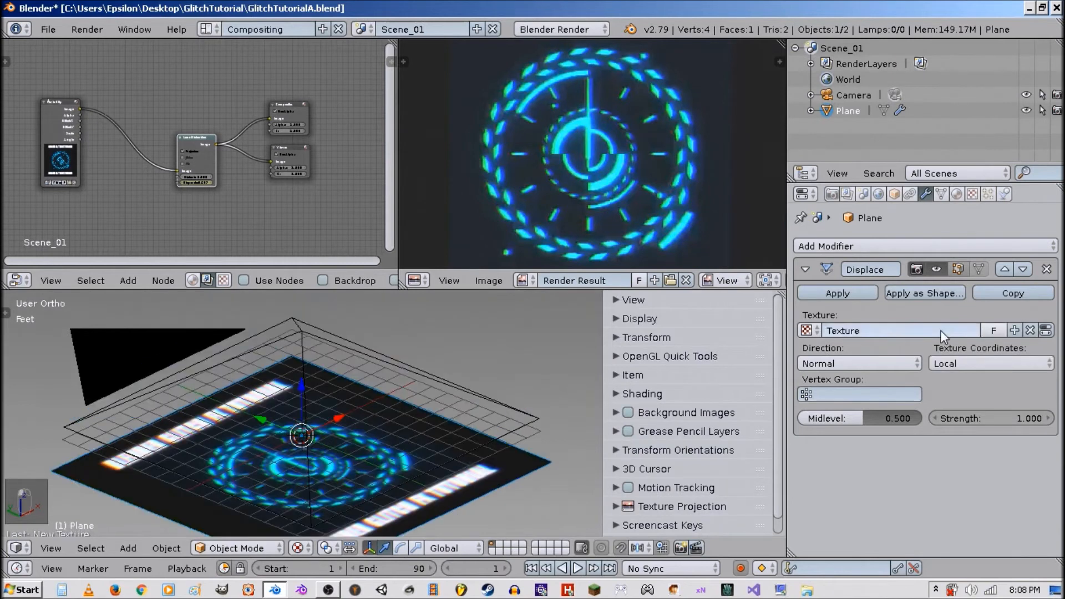
pyautogui.click(1046, 331)
pyautogui.scroll(-2, 975, 292)
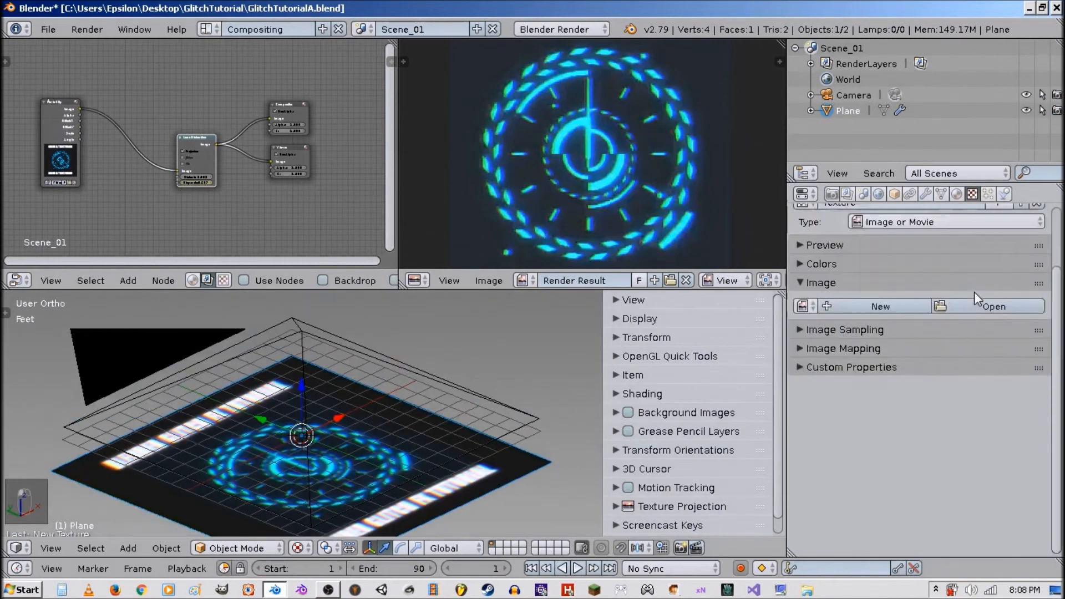
pyautogui.scroll(3, 975, 292)
pyautogui.click(978, 376)
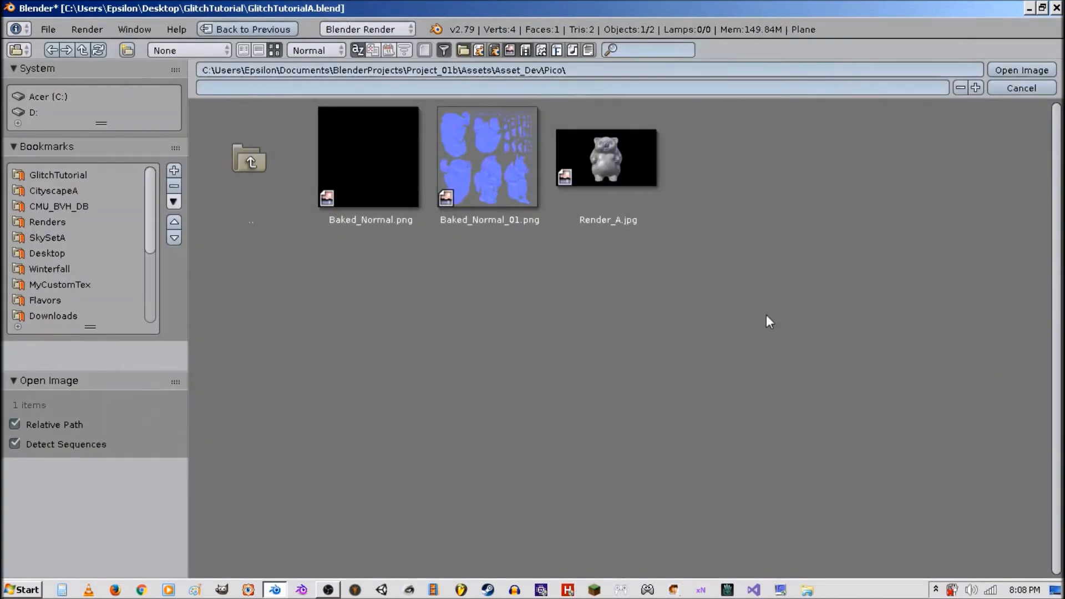
pyautogui.click(115, 174)
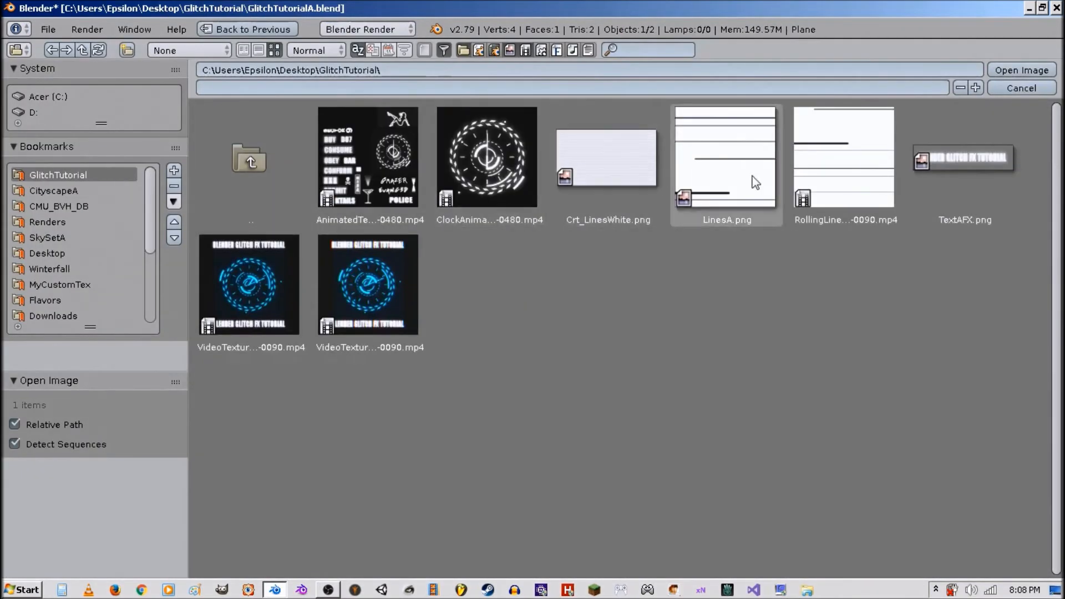
pyautogui.doubleClick(795, 177)
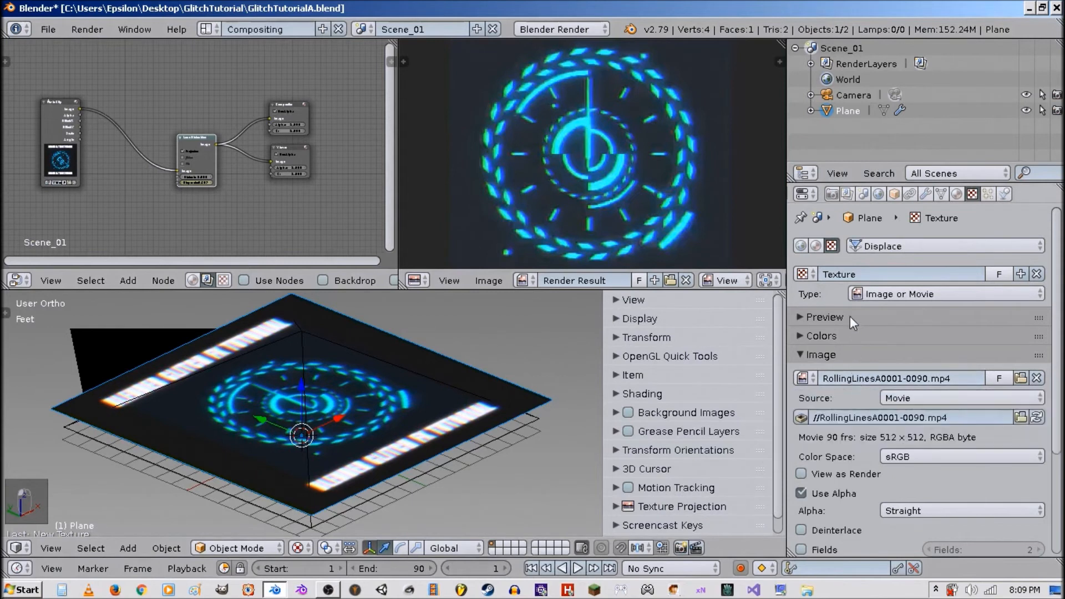
# Match the texture's frame count to the movie length and enable Auto Refresh.
pyautogui.hotkey('ctrl', 'c')
pyautogui.hotkey('ctrl', 'v')
pyautogui.scroll(-5, 848, 406)
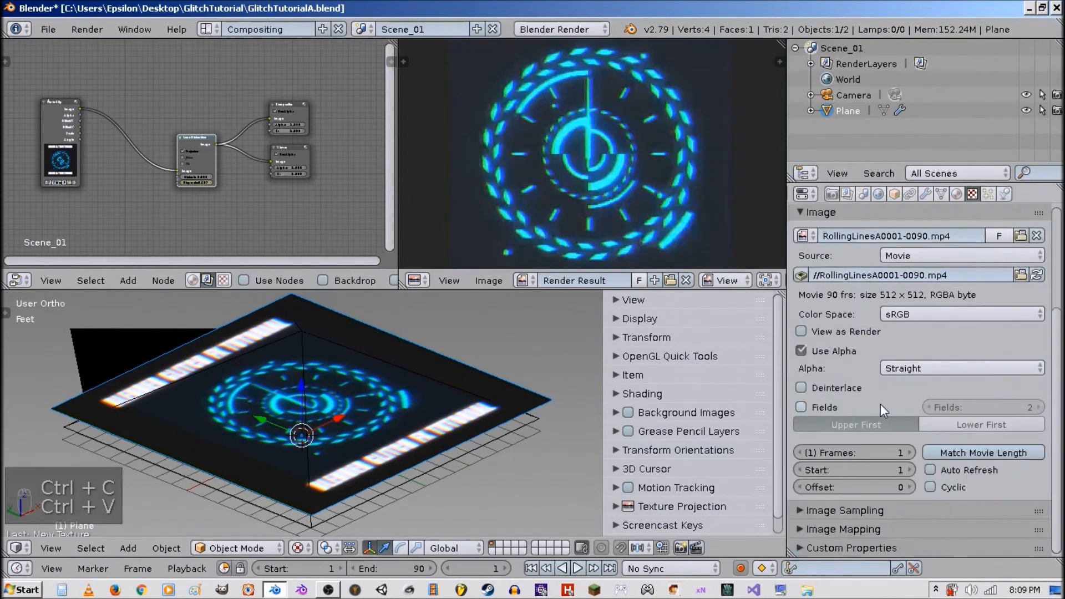
pyautogui.click(964, 453)
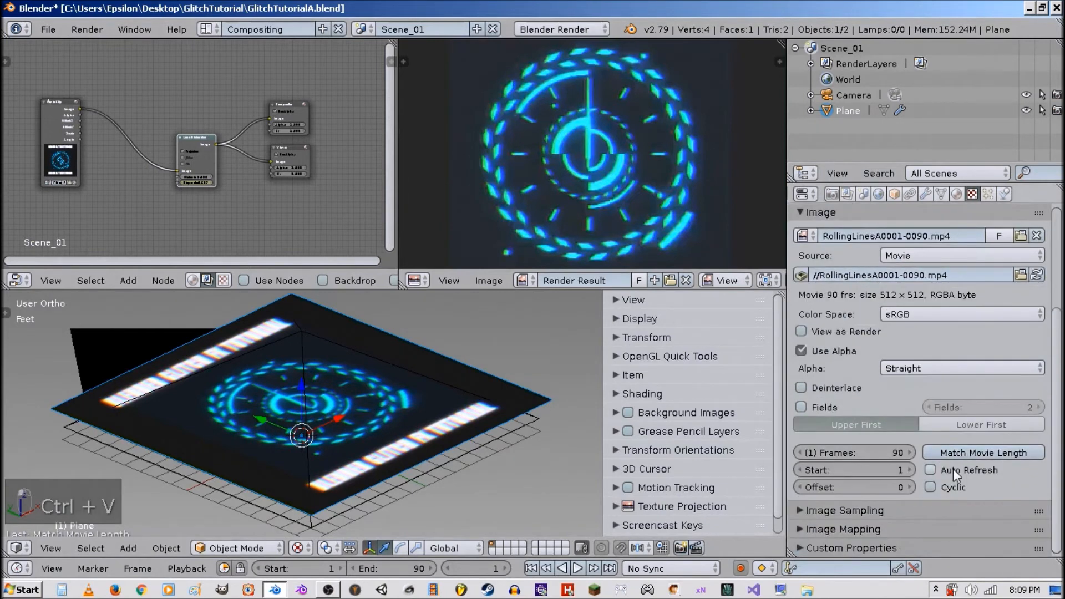
pyautogui.click(954, 470)
pyautogui.scroll(5, 873, 377)
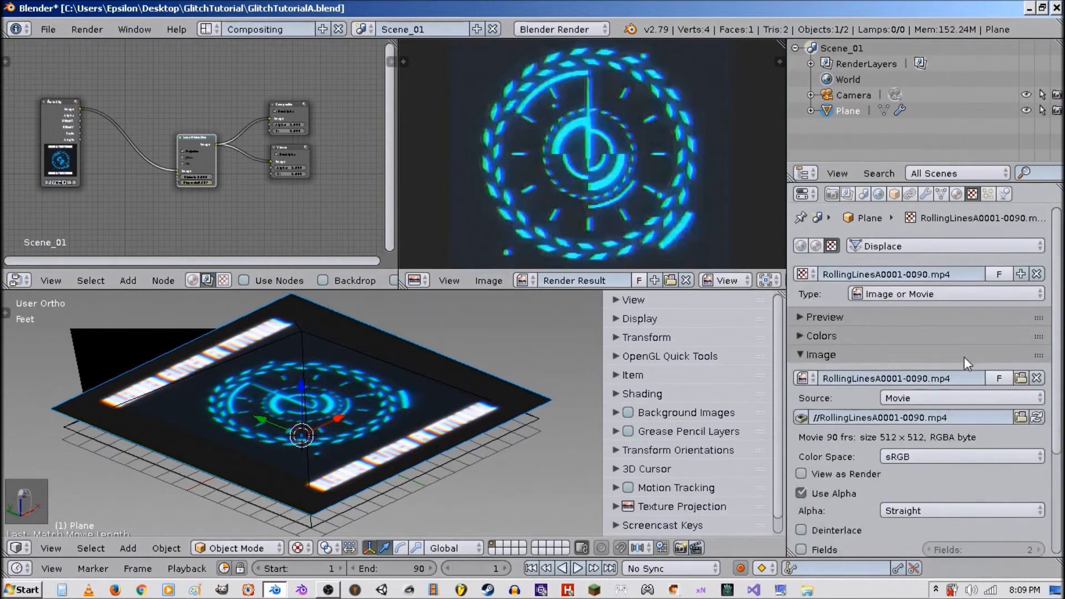
# Set the Displace modifier's texture coordinates to UV using the UVMap layer.
pyautogui.scroll(-1, 965, 357)
pyautogui.click(926, 194)
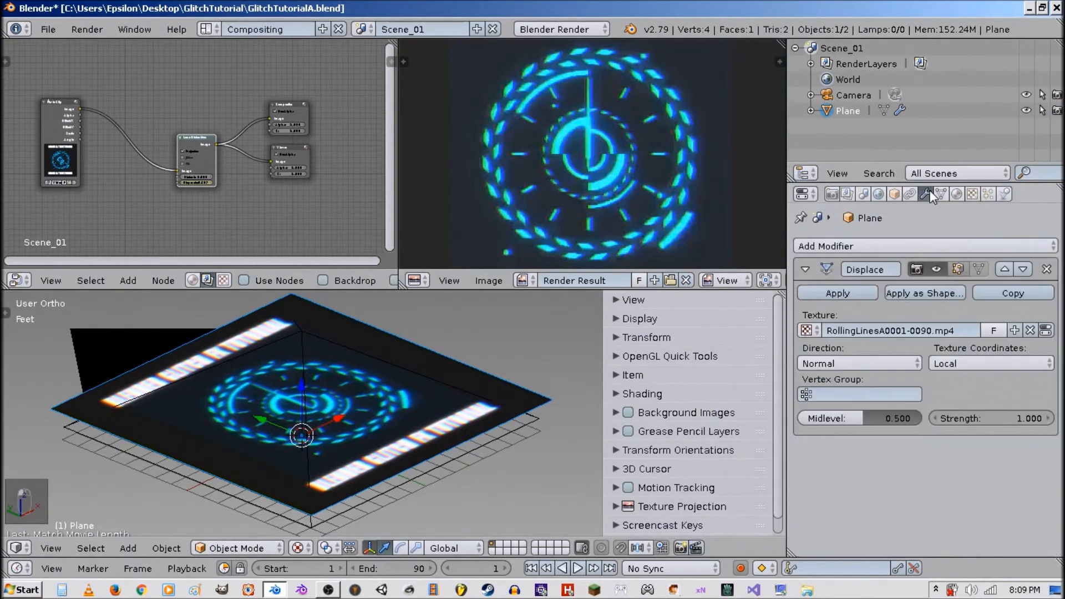
pyautogui.click(945, 362)
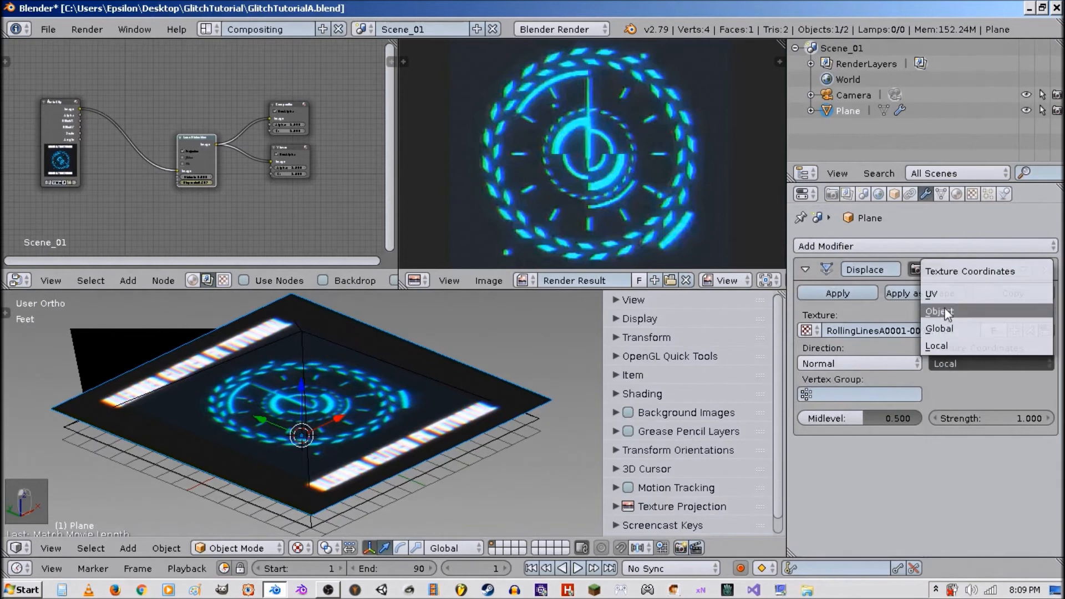
pyautogui.click(944, 295)
pyautogui.click(948, 395)
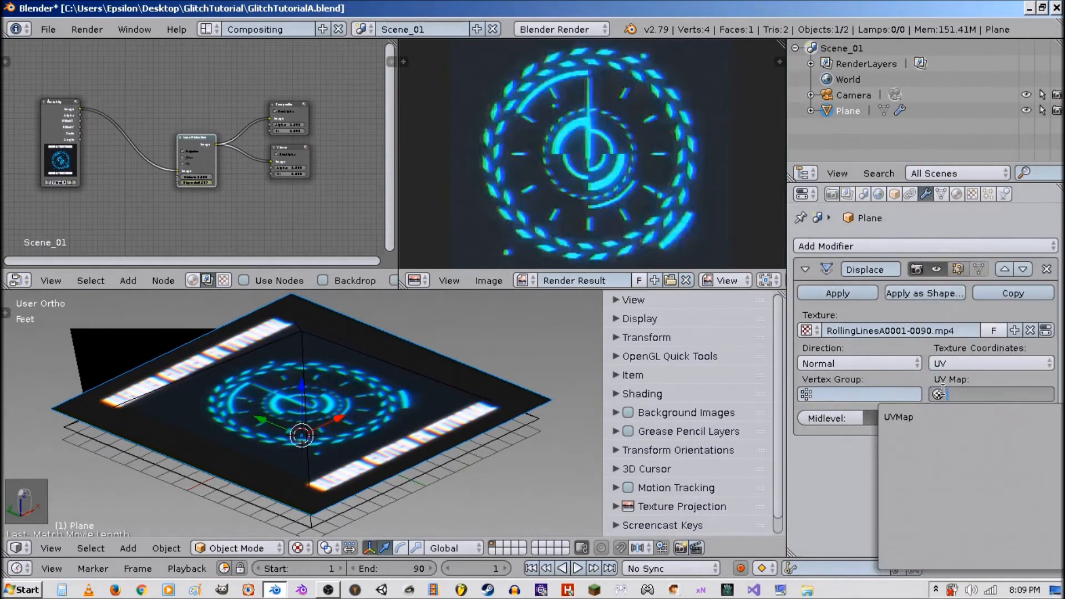
pyautogui.click(940, 417)
# Set the Displace strength to 0.25 and its direction to X.
pyautogui.click(996, 418)
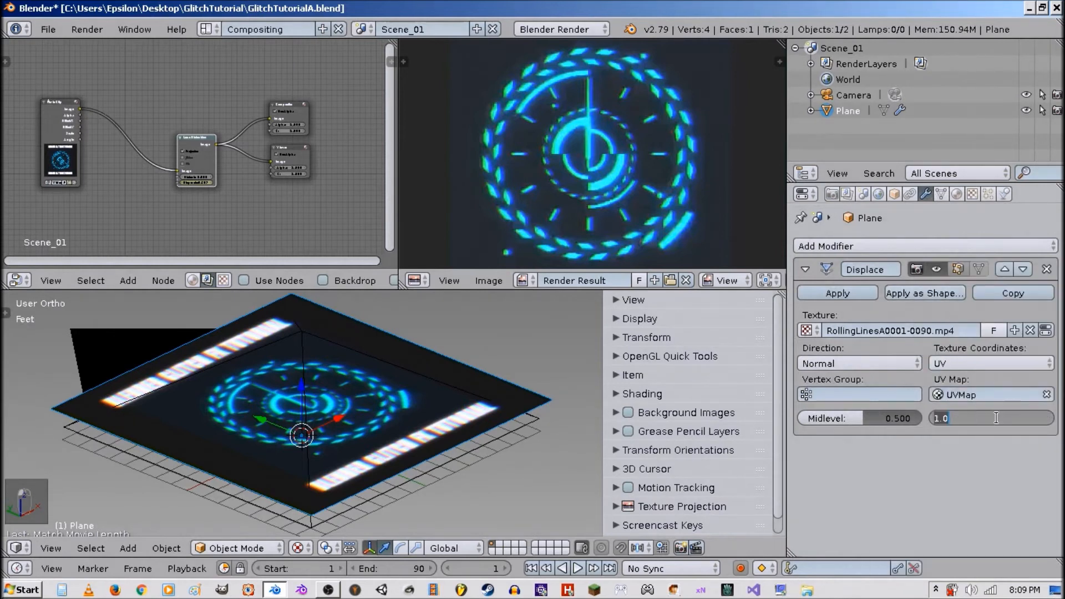
pyautogui.write('.25')
pyautogui.press('Return')
pyautogui.click(879, 363)
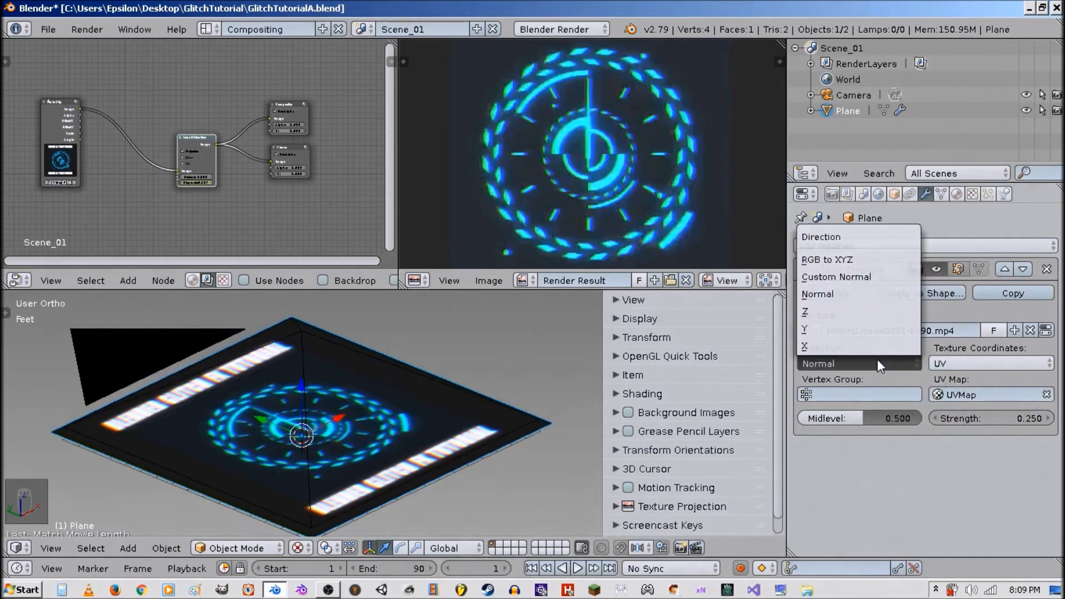
pyautogui.click(834, 345)
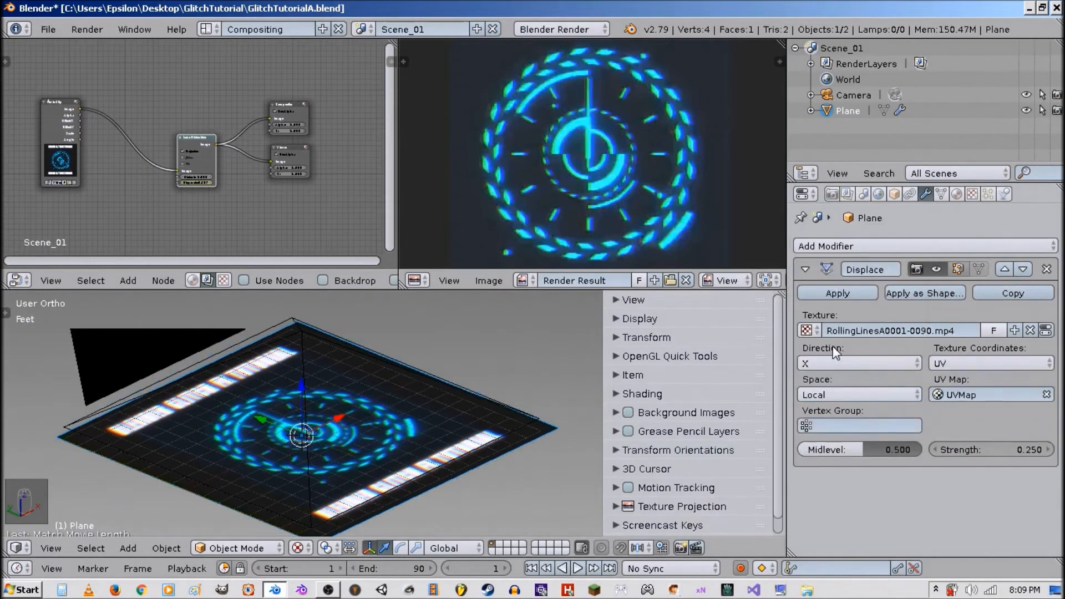
# Switch to camera view and nudge the plane slightly along X.
pyautogui.press('KP_0')
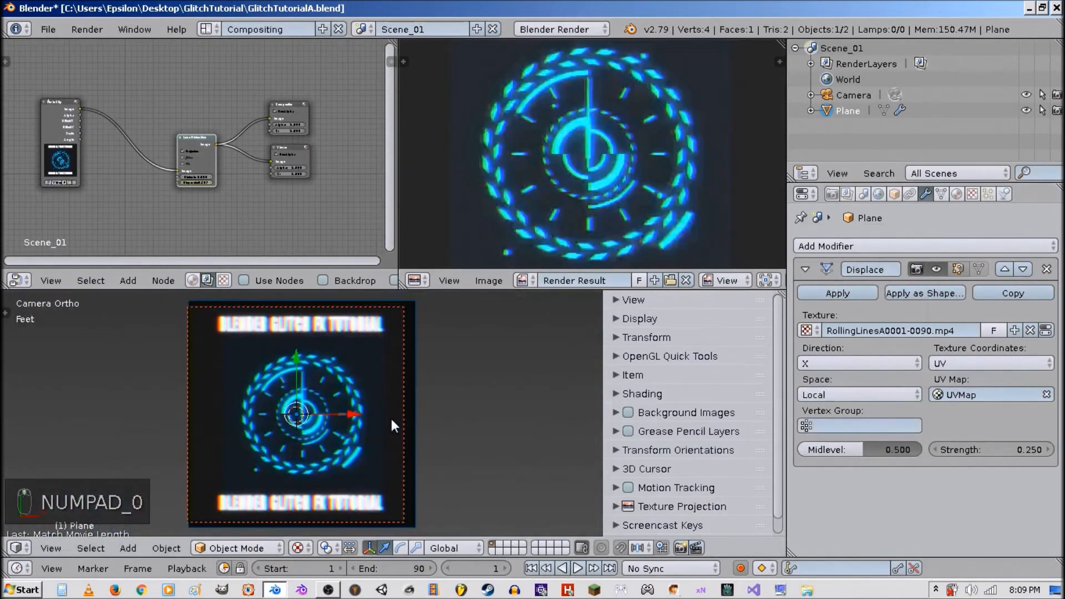
pyautogui.moveTo(359, 408); pyautogui.dragTo(328, 414)
# Add a Subdivision Surface modifier and move it above the Displace modifier.
pyautogui.click(804, 270)
pyautogui.click(900, 244)
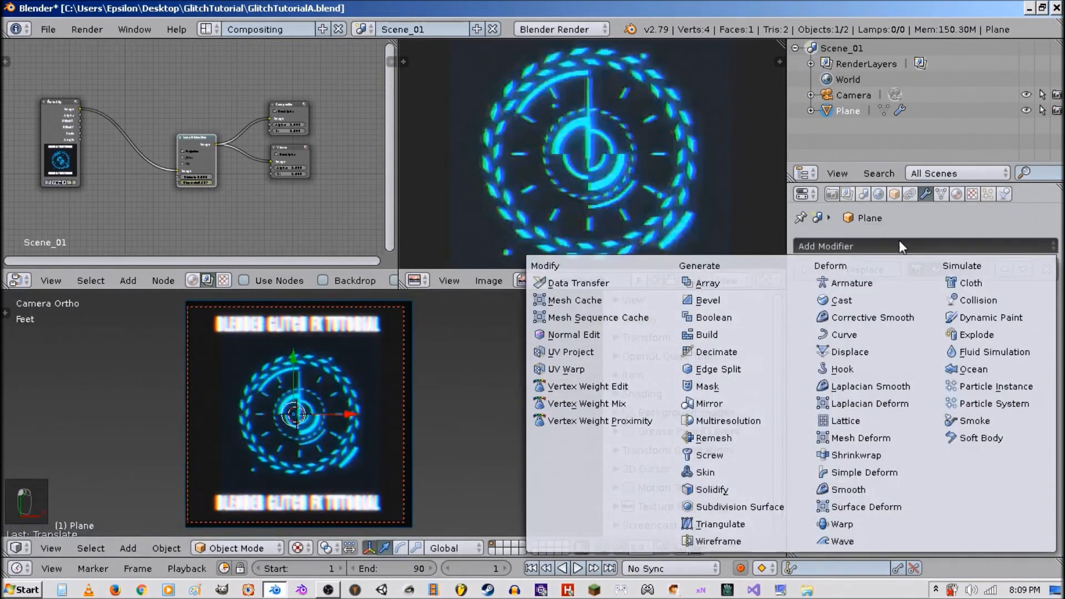
pyautogui.click(788, 505)
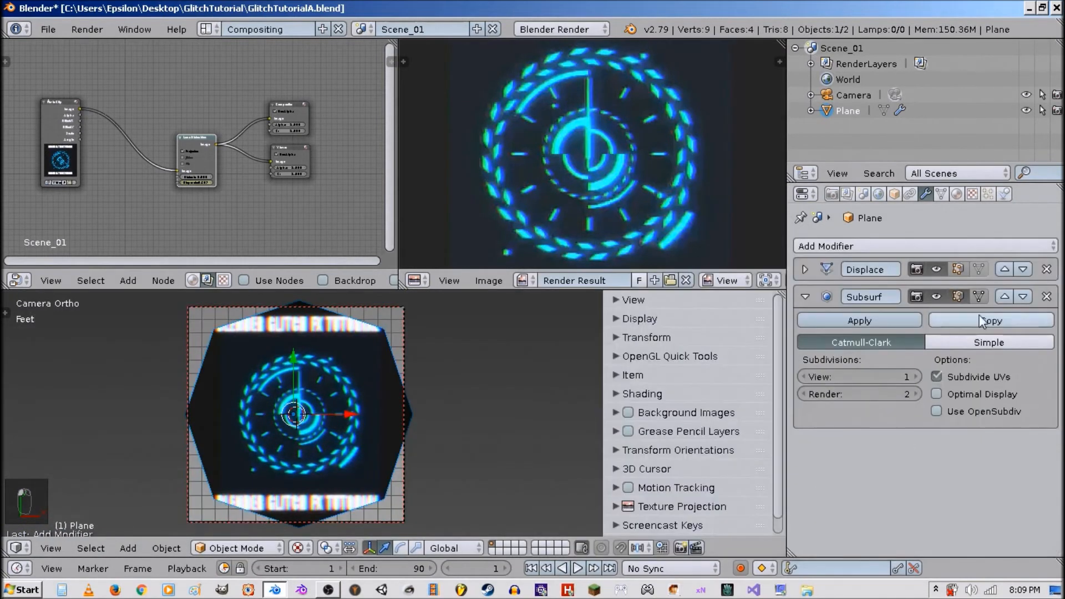
pyautogui.click(1004, 297)
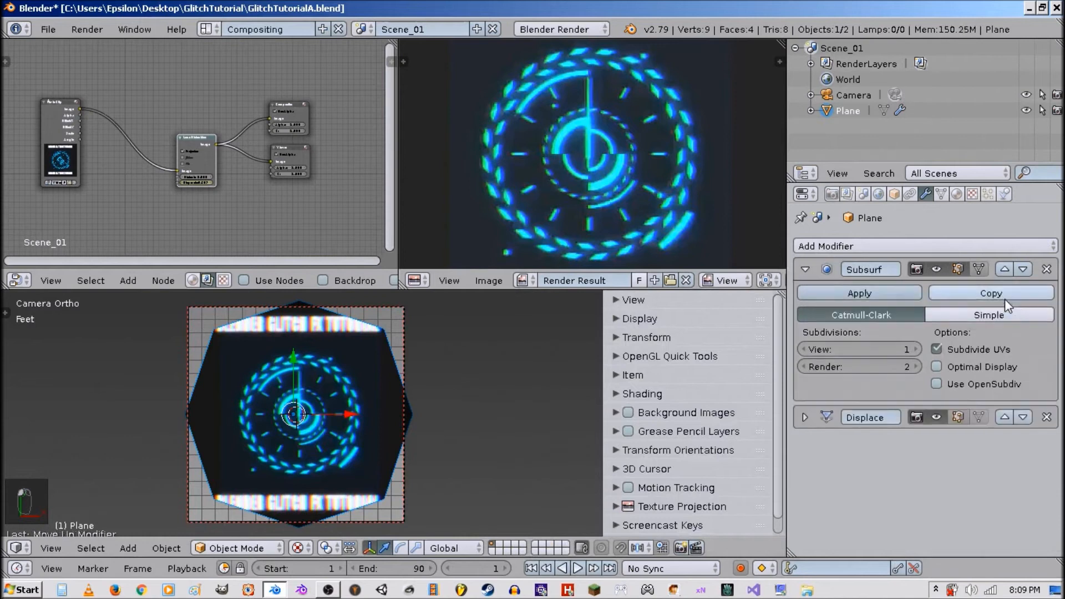
# Set the Subdivision Surface to Simple with 4 viewport and 0 render subdivisions.
pyautogui.click(916, 348)
pyautogui.click(917, 348)
pyautogui.click(917, 346)
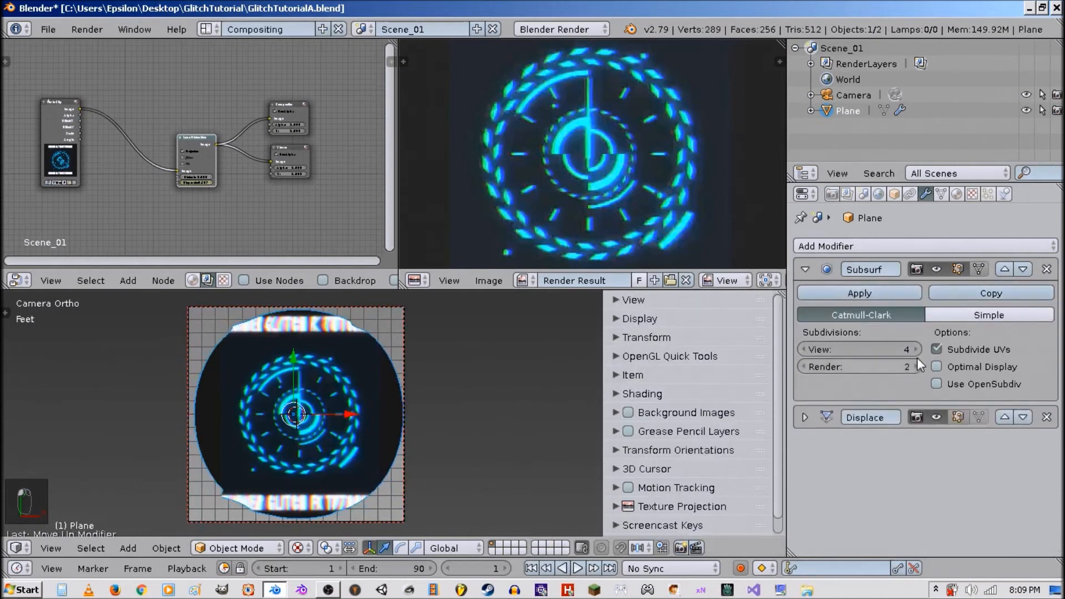
pyautogui.click(918, 365)
pyautogui.click(917, 366)
pyautogui.moveTo(917, 362); pyautogui.dragTo(871, 363)
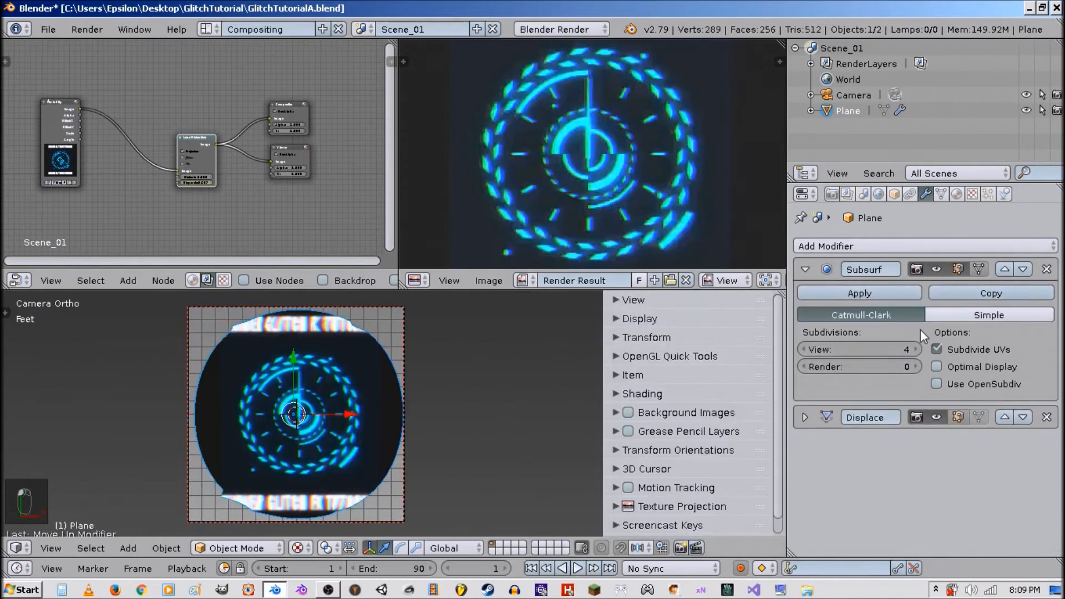
pyautogui.click(959, 317)
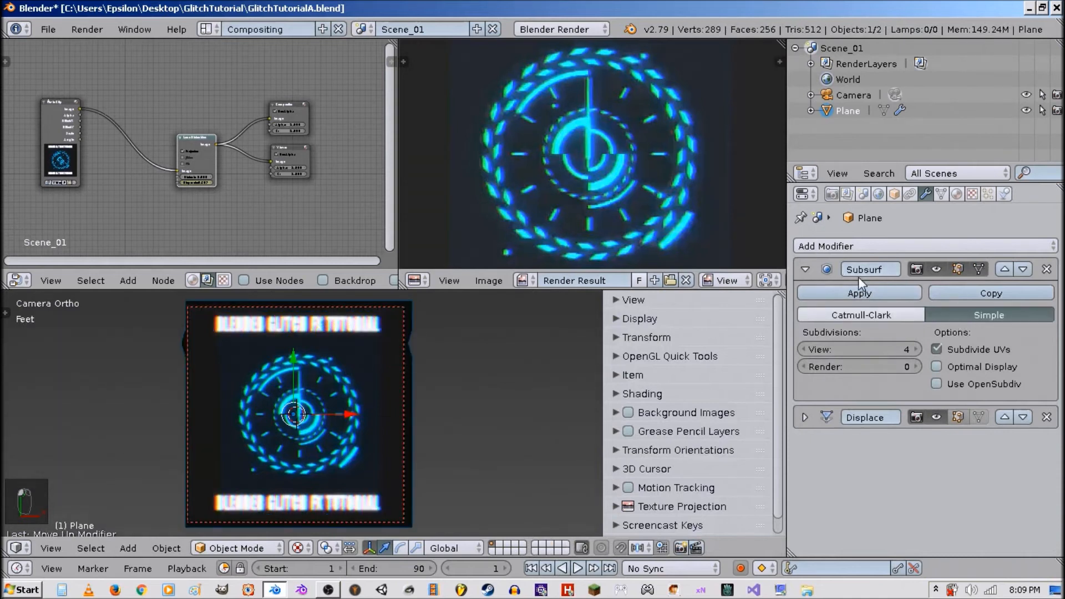
# Add a second Subdivision Surface modifier at the bottom of the modifier stack.
pyautogui.click(802, 268)
pyautogui.click(850, 247)
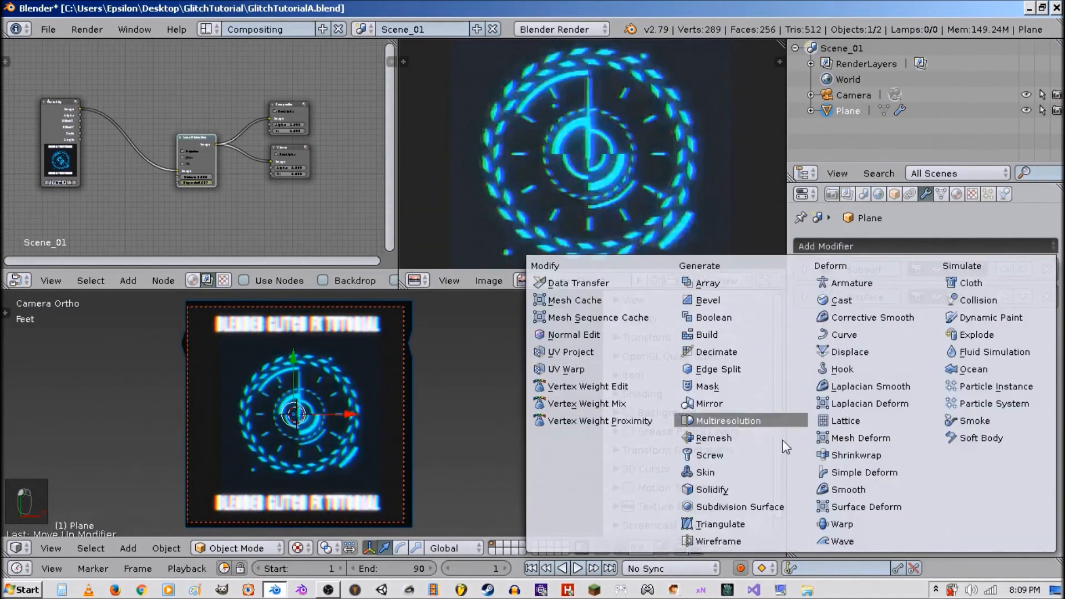
pyautogui.click(776, 507)
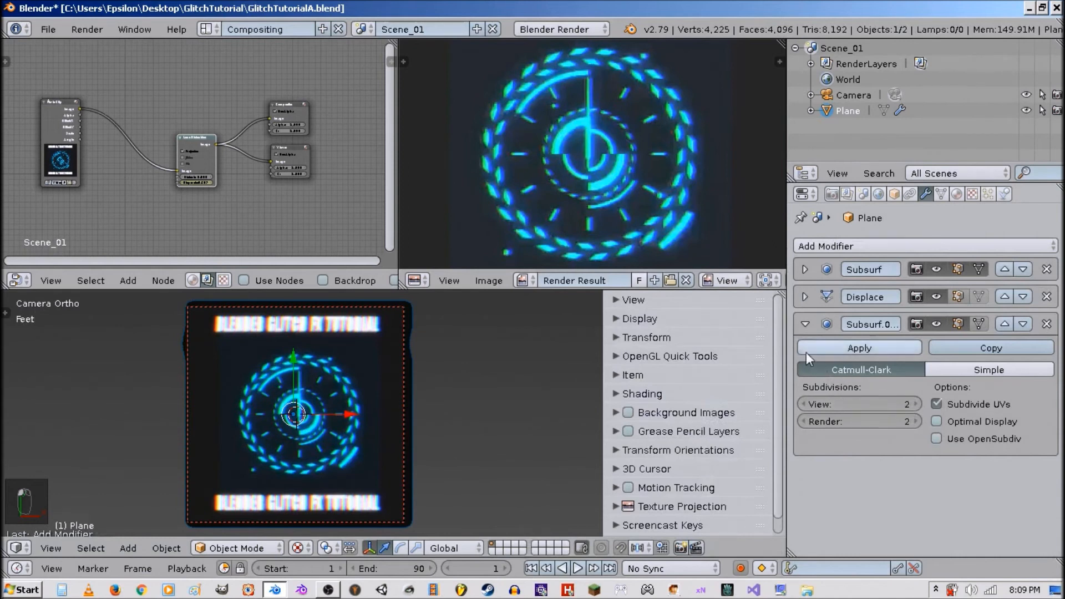
pyautogui.click(806, 324)
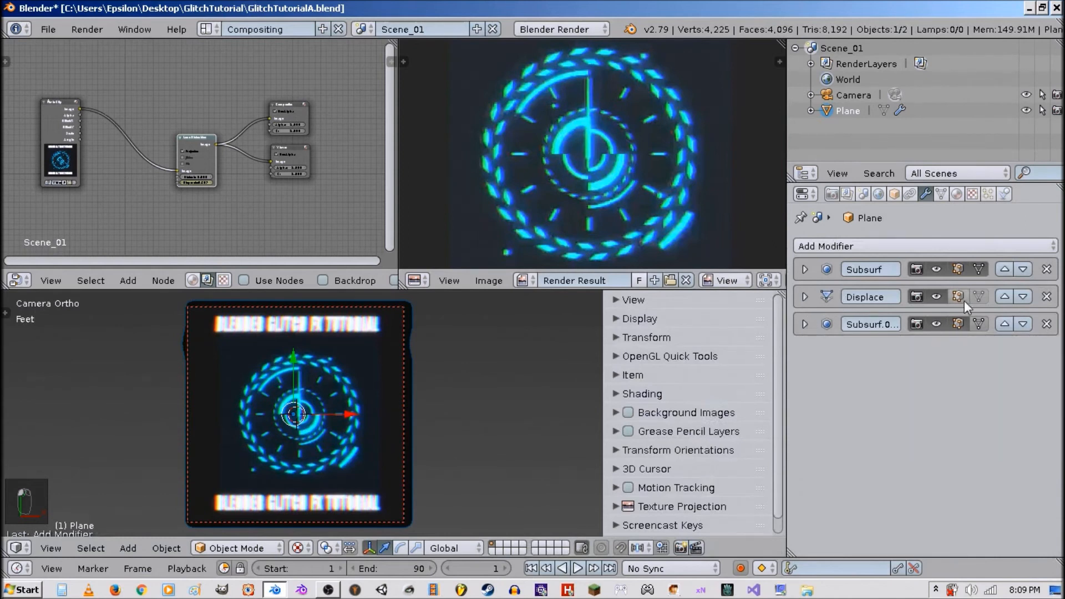
pyautogui.click(980, 324)
# Enable Wire and Draw All Edges in the plane's object display settings.
pyautogui.click(895, 193)
pyautogui.click(851, 456)
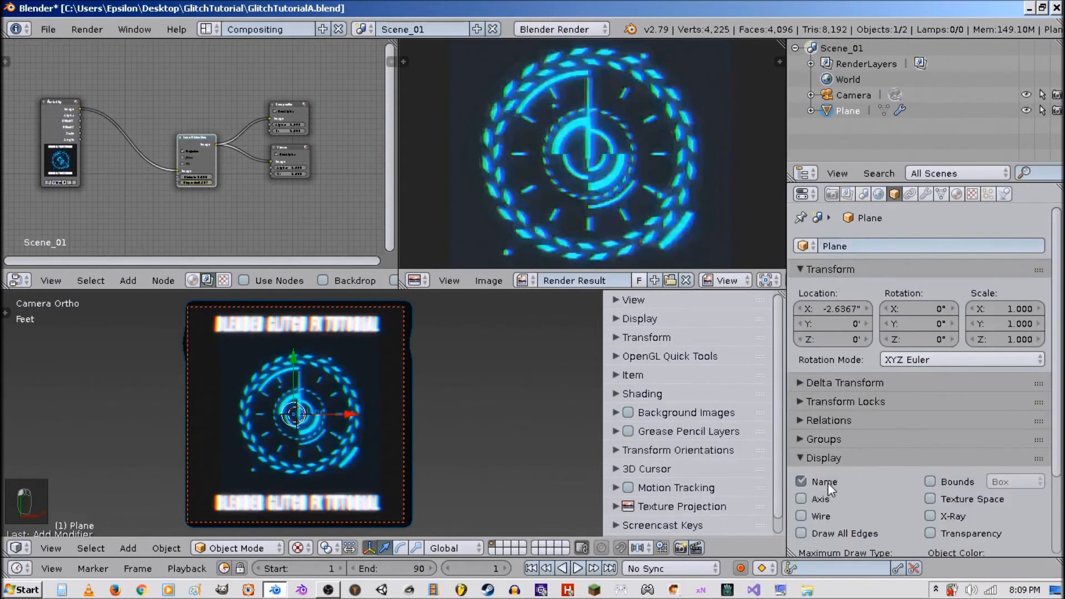
pyautogui.scroll(-2, 830, 486)
pyautogui.moveTo(825, 494); pyautogui.dragTo(823, 479)
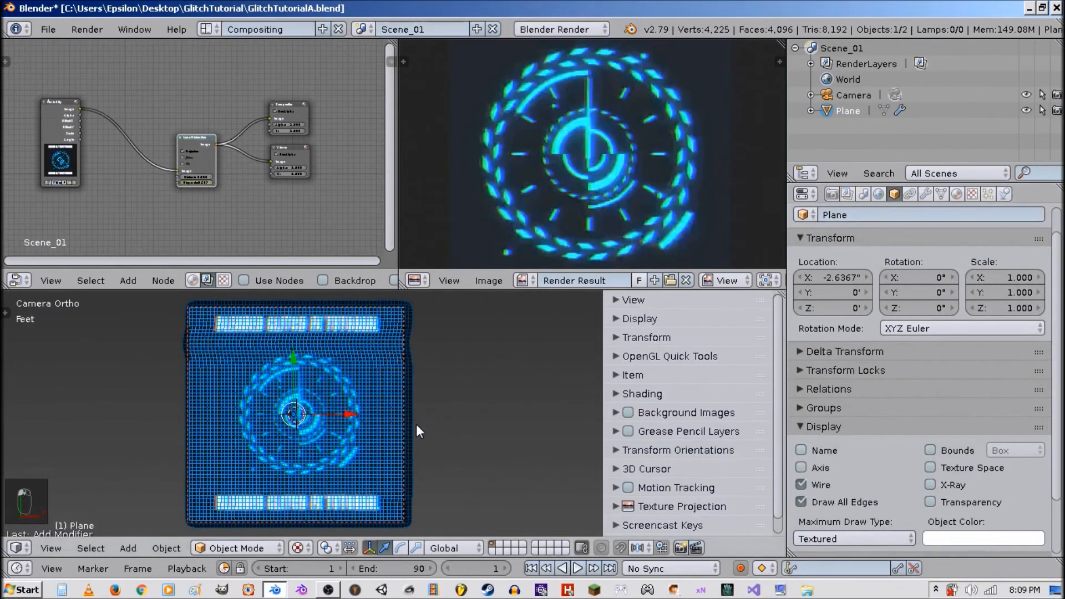
# Play the animation and raise the Displace strength to 0.38.
pyautogui.hotkey('alt', 'a')
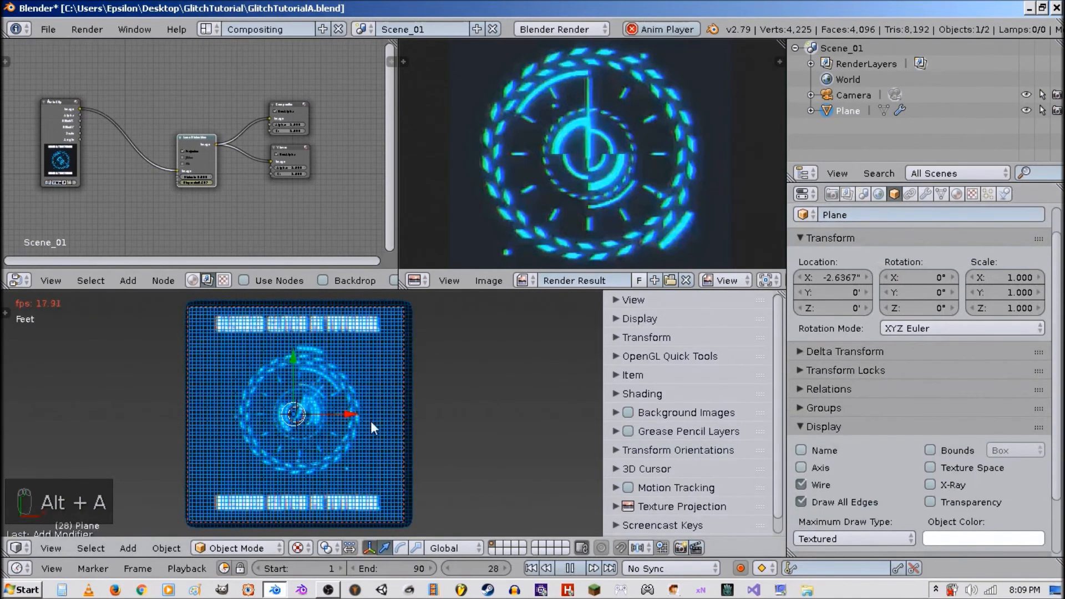
pyautogui.scroll(2, 371, 421)
pyautogui.click(925, 194)
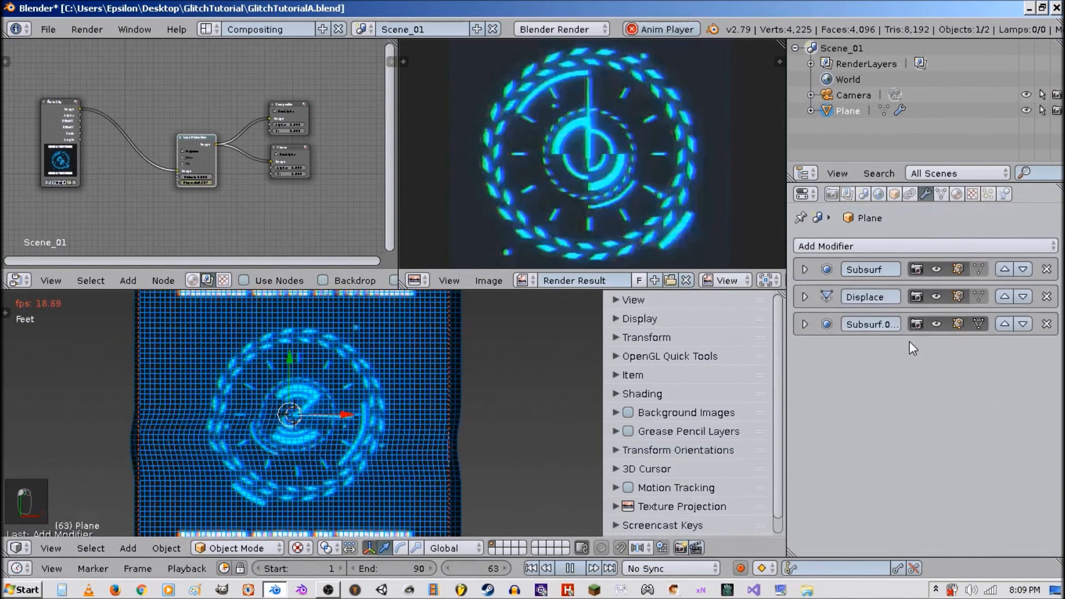
pyautogui.click(820, 298)
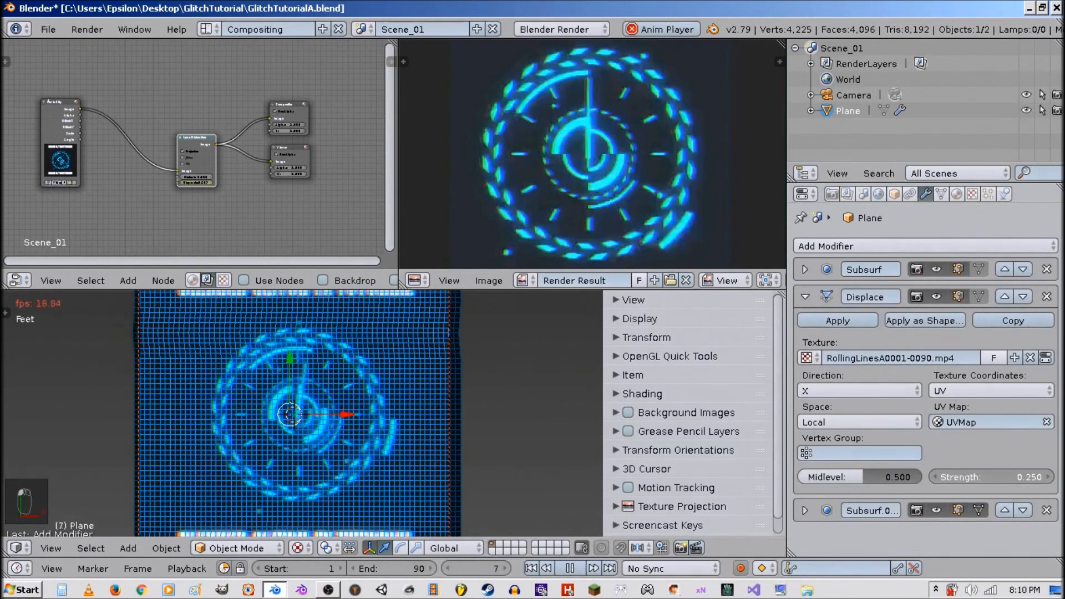
pyautogui.moveTo(991, 477)
pyautogui.mouseDown()
pyautogui.moveTo(1004, 477)
pyautogui.moveTo(995, 477)
pyautogui.mouseUp()
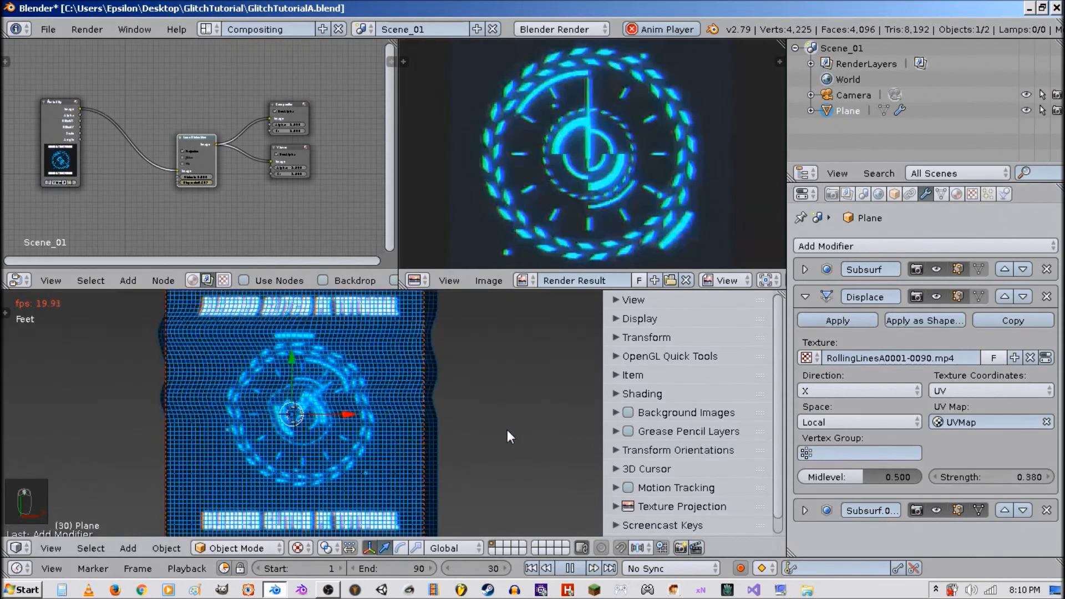
# Turn on Only Render and World Background in the viewport's display options.
pyautogui.click(894, 194)
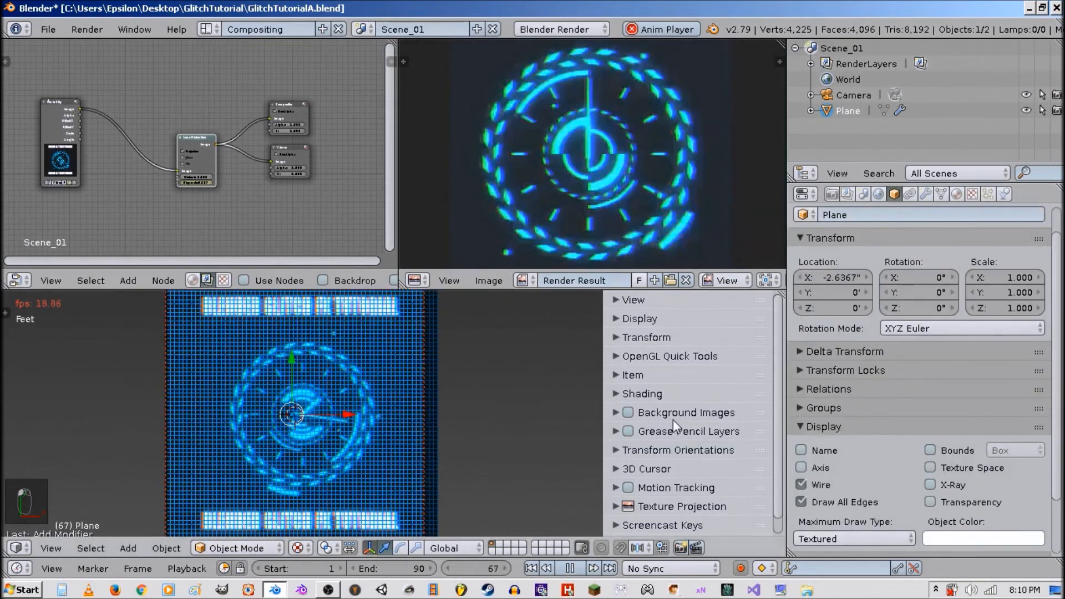
pyautogui.click(643, 319)
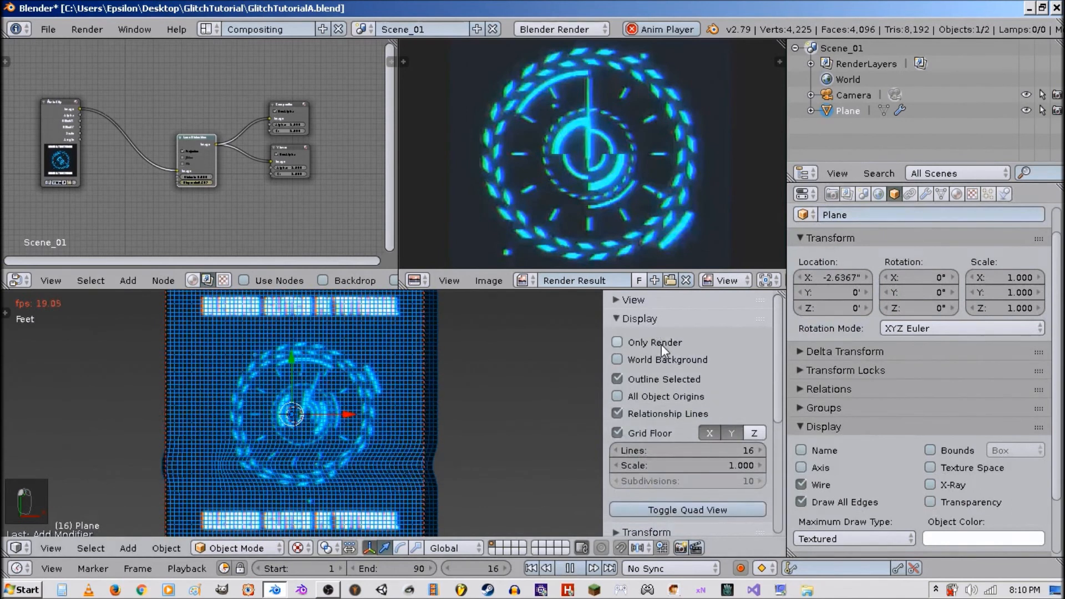
pyautogui.click(661, 344)
pyautogui.click(666, 363)
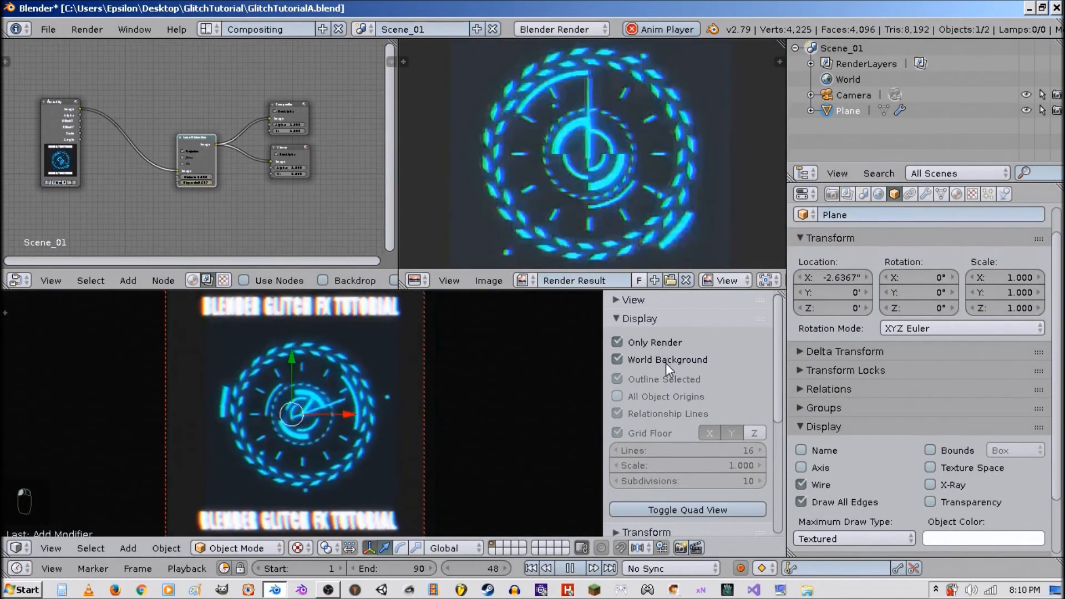
# Stop playback and return to the first frame.
pyautogui.hotkey('alt', 'a')
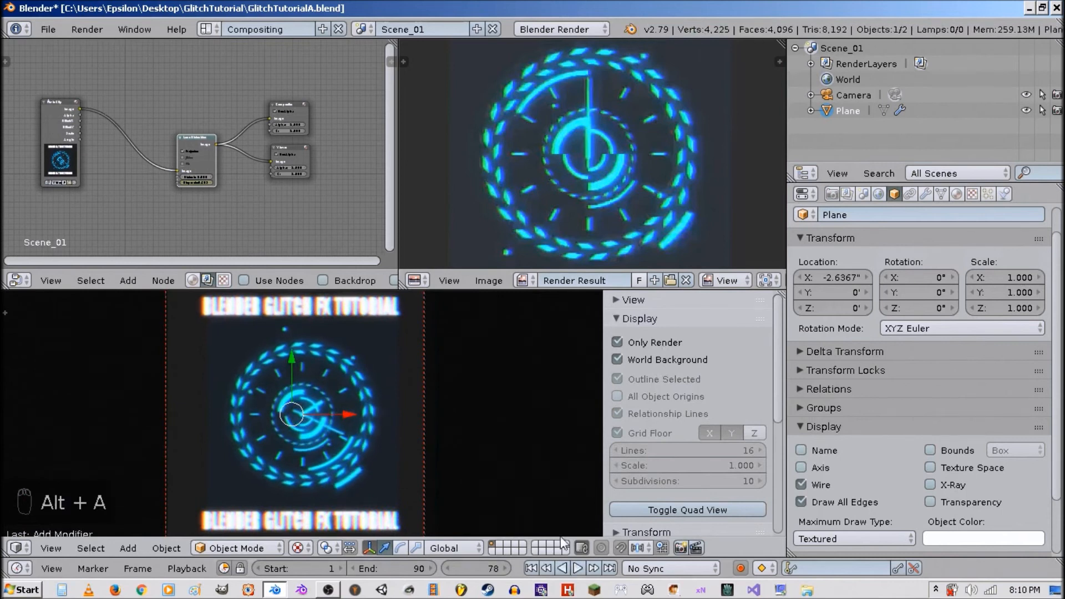
pyautogui.click(532, 567)
pyautogui.click(638, 319)
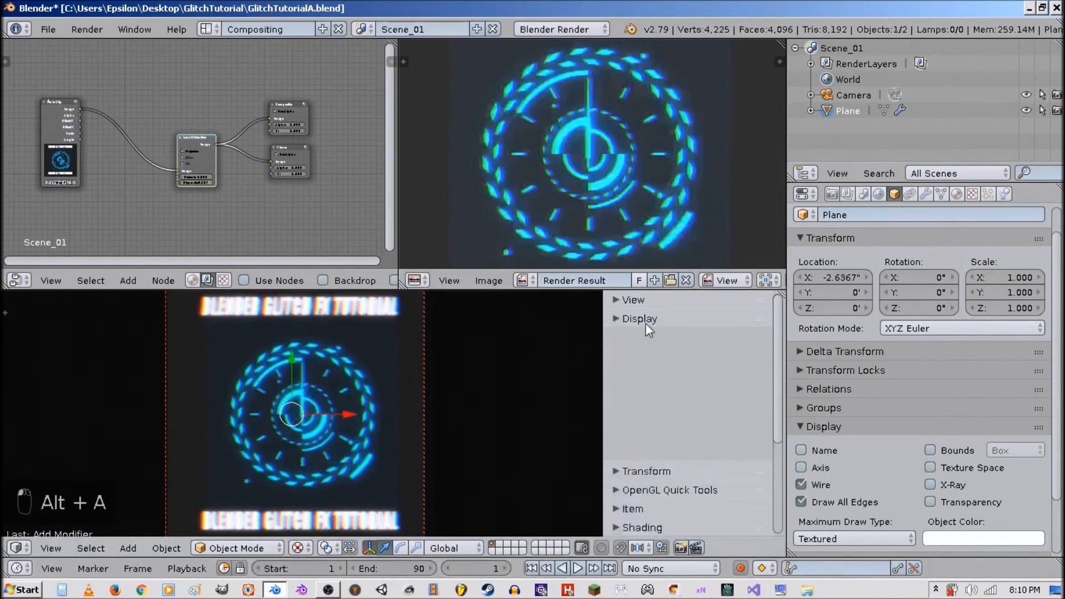
# Change the render output path to //VideoTextureFXB.
pyautogui.scroll(-5, 694, 222)
pyautogui.click(832, 194)
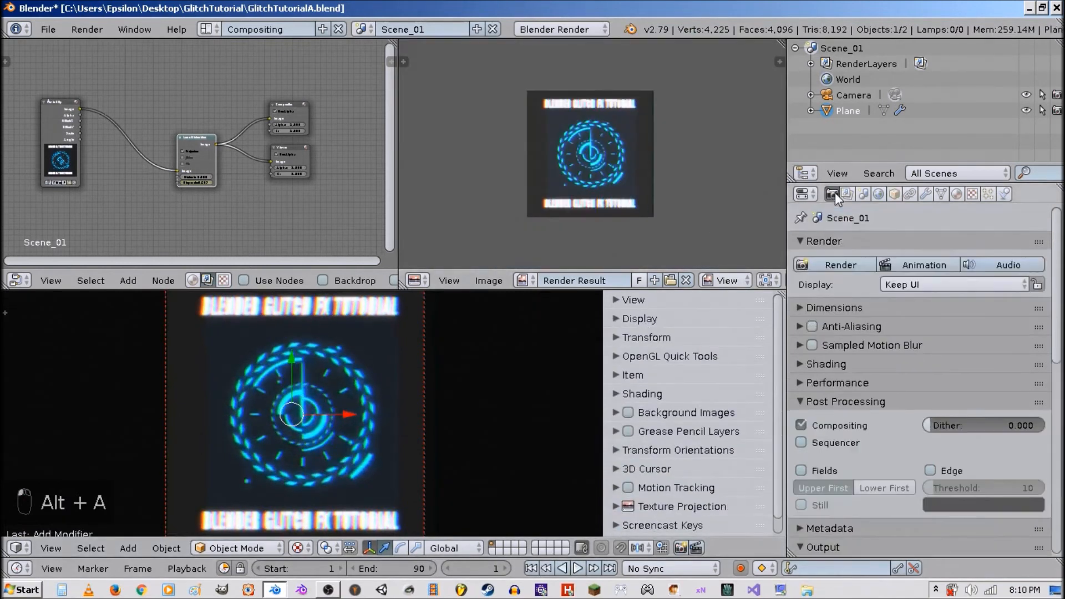
pyautogui.scroll(-6, 860, 382)
pyautogui.scroll(-3, 872, 355)
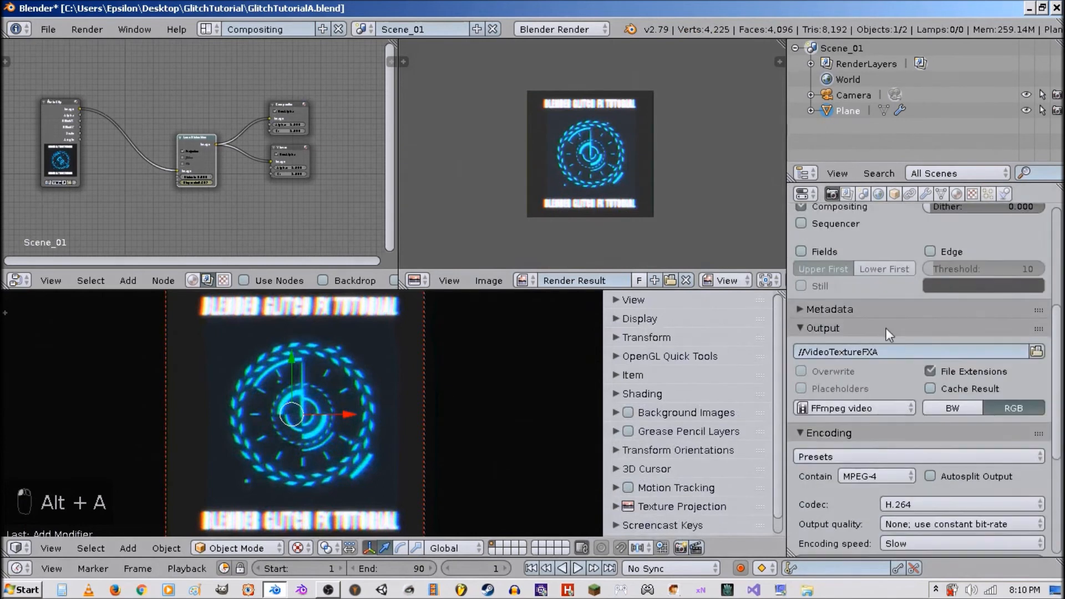
pyautogui.moveTo(874, 352); pyautogui.dragTo(906, 359)
pyautogui.write('B')
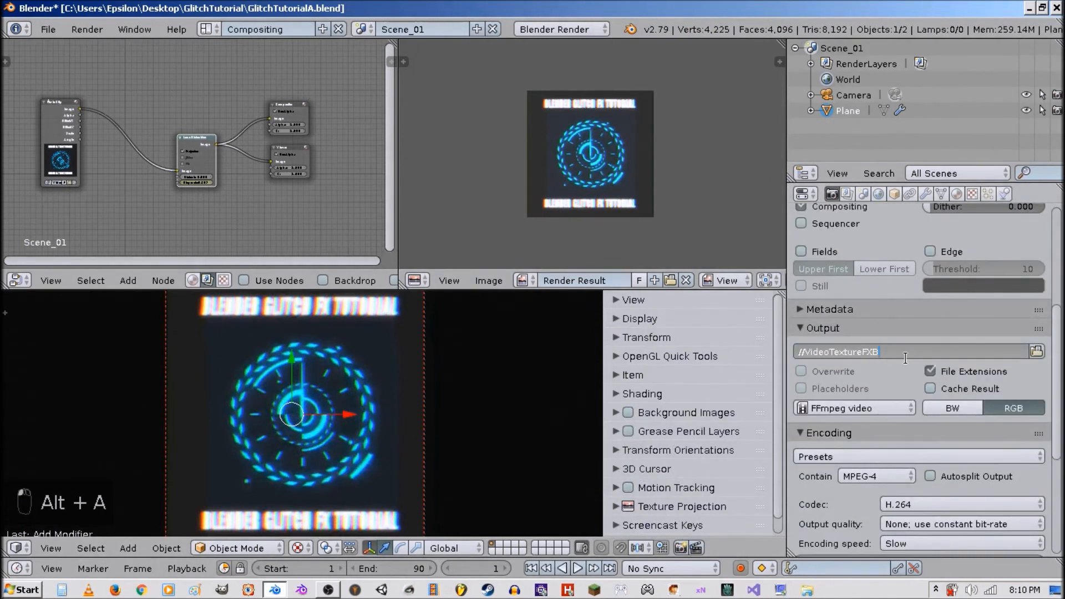
pyautogui.press('Return')
pyautogui.scroll(-7, 910, 458)
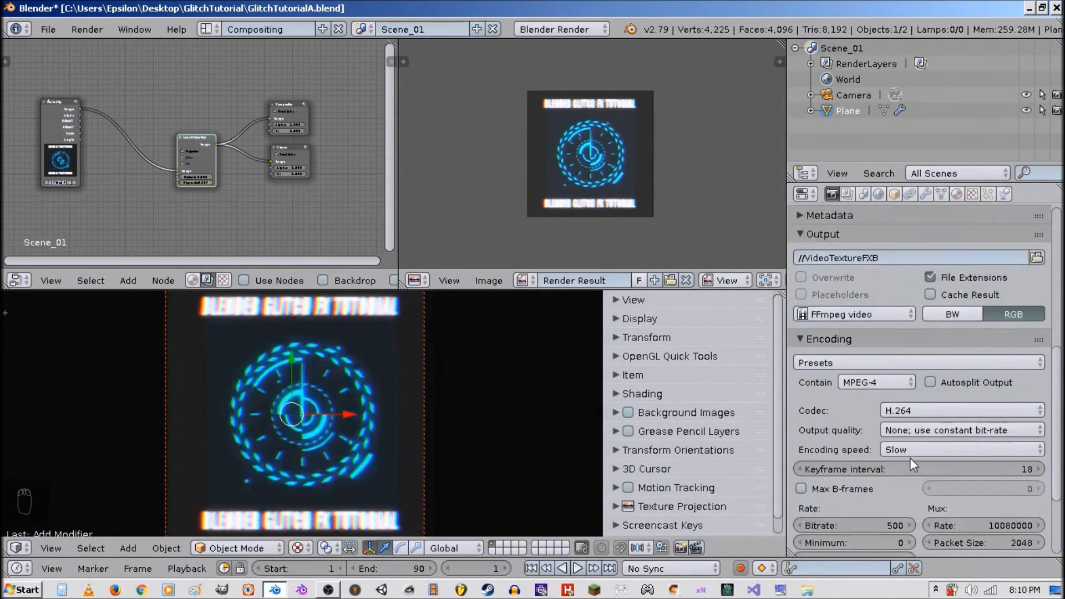
pyautogui.scroll(2, 587, 208)
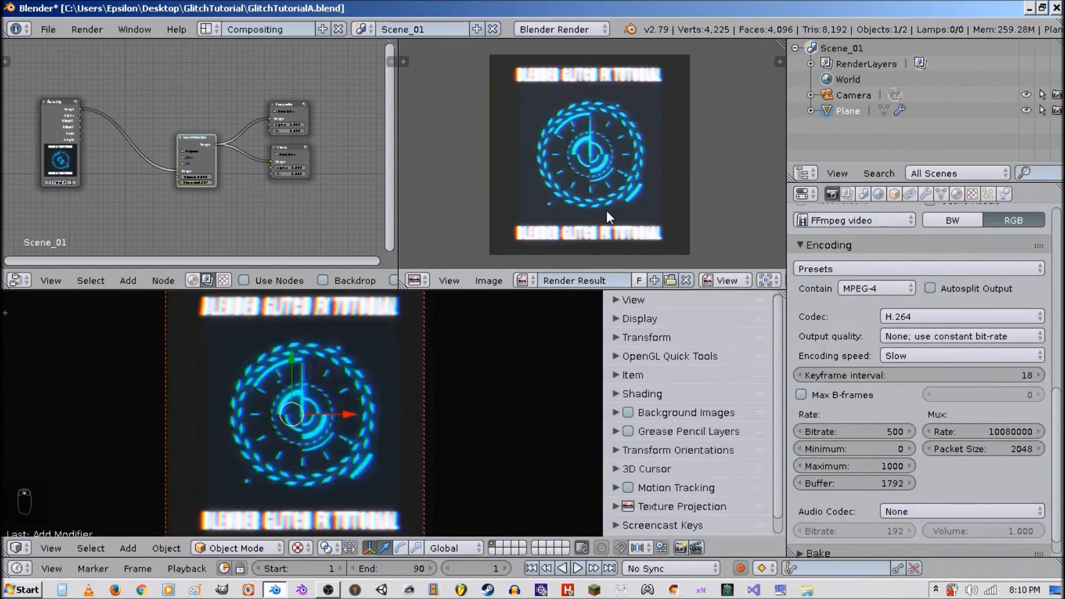
pyautogui.click(680, 546)
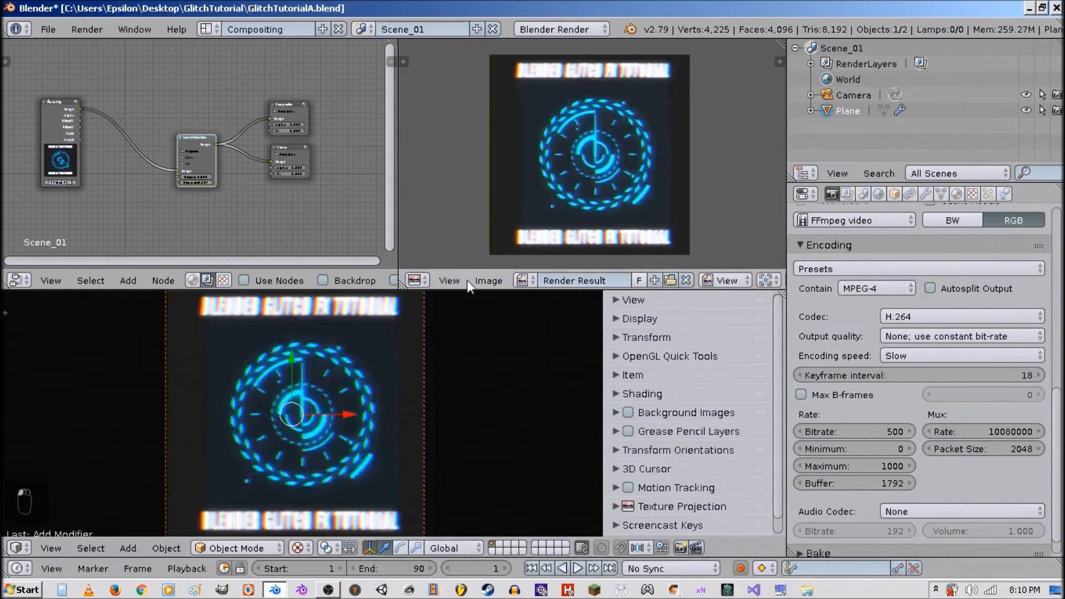
pyautogui.scroll(-1, 398, 400)
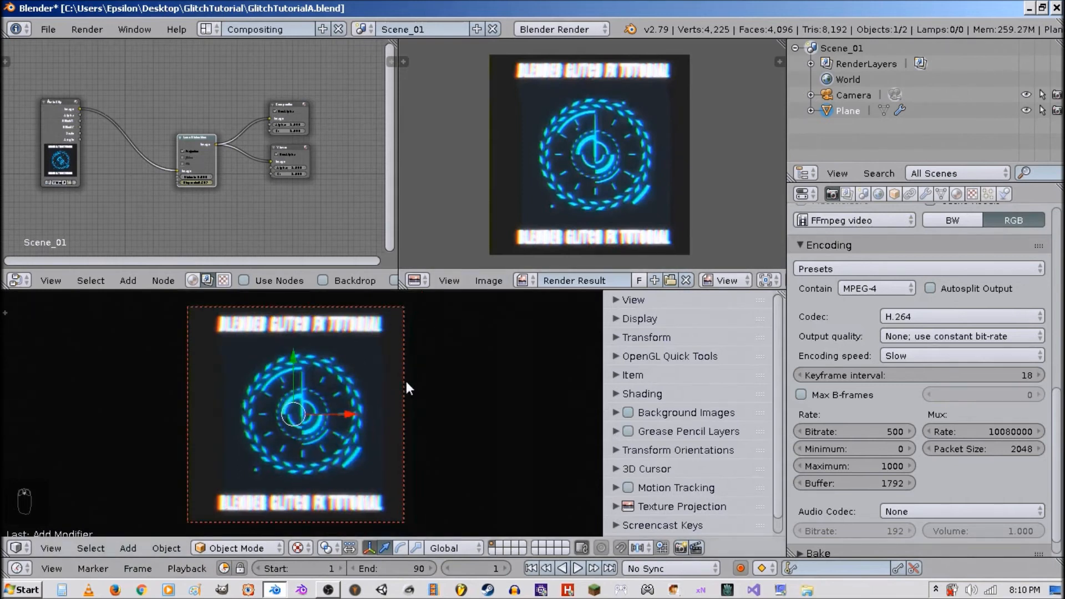
pyautogui.rightClick(405, 380)
pyautogui.press('g')
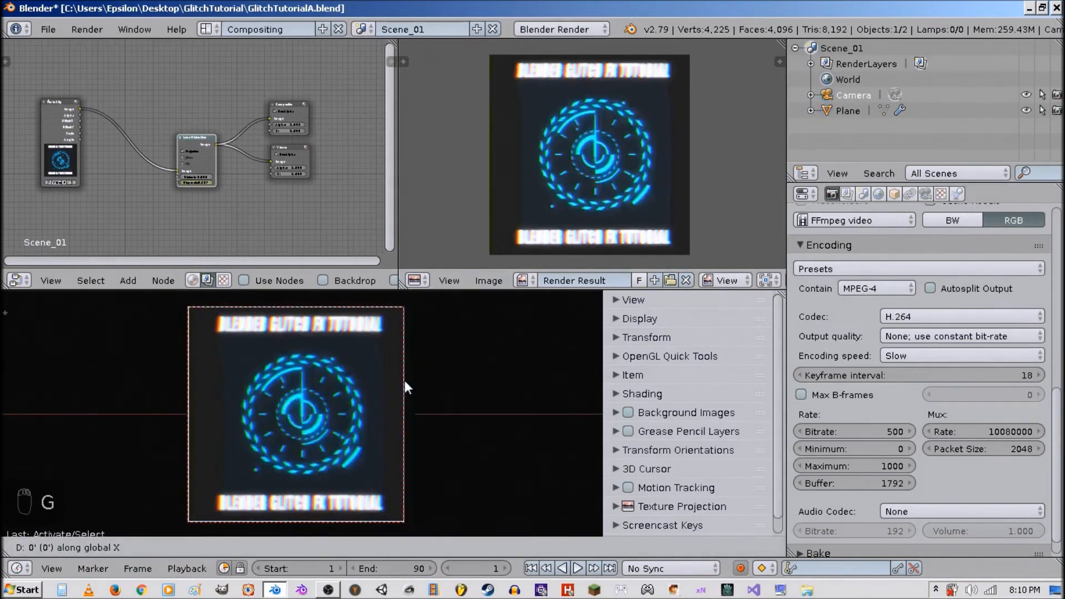
pyautogui.rightClick(469, 380)
# Move the plane slightly along the X axis.
pyautogui.rightClick(308, 437)
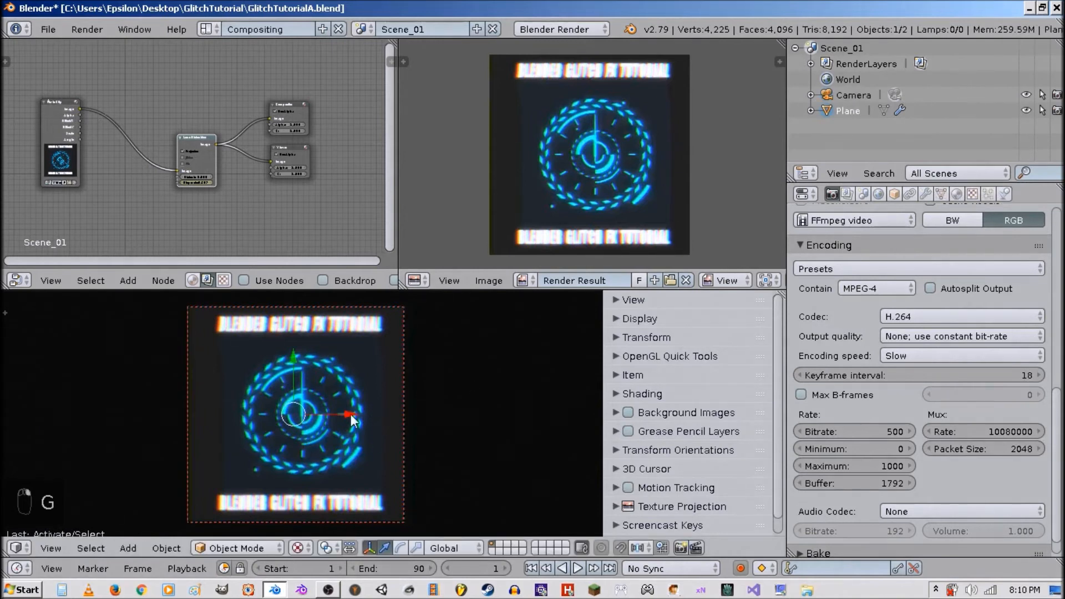
pyautogui.press('g')
pyautogui.press('x')
pyautogui.click(314, 414)
# Play the animation briefly, stop it and jump back to the first frame.
pyautogui.hotkey('alt', 'a')
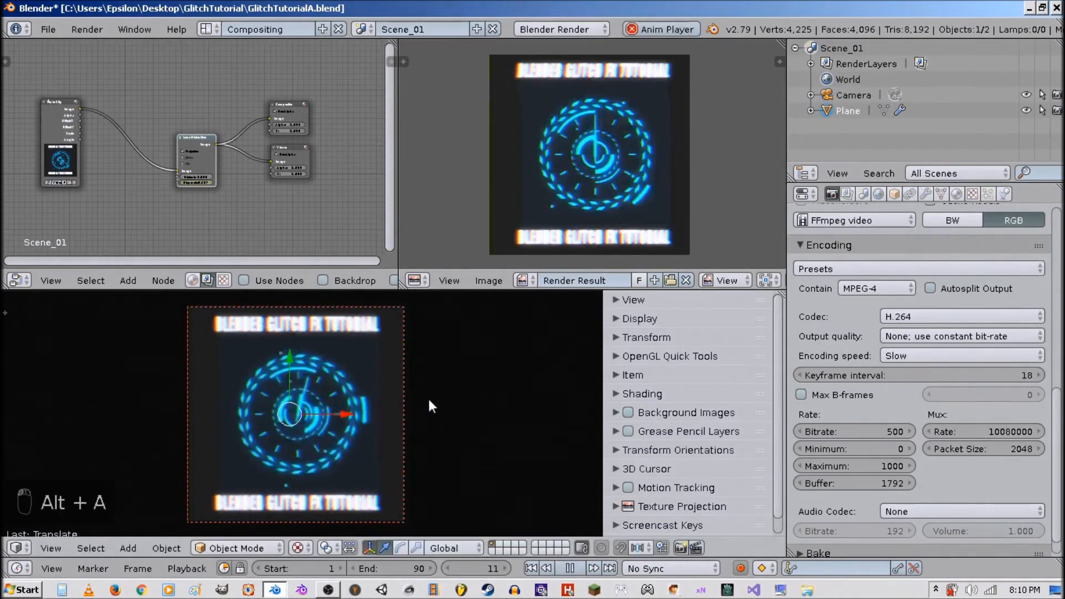
pyautogui.hotkey('alt', 'a')
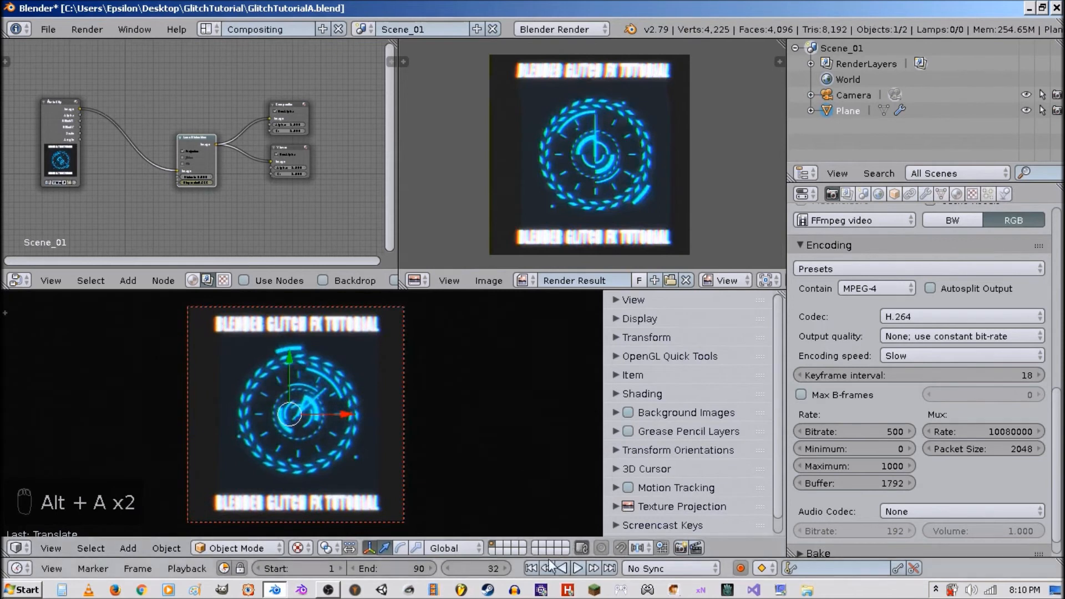
pyautogui.click(531, 568)
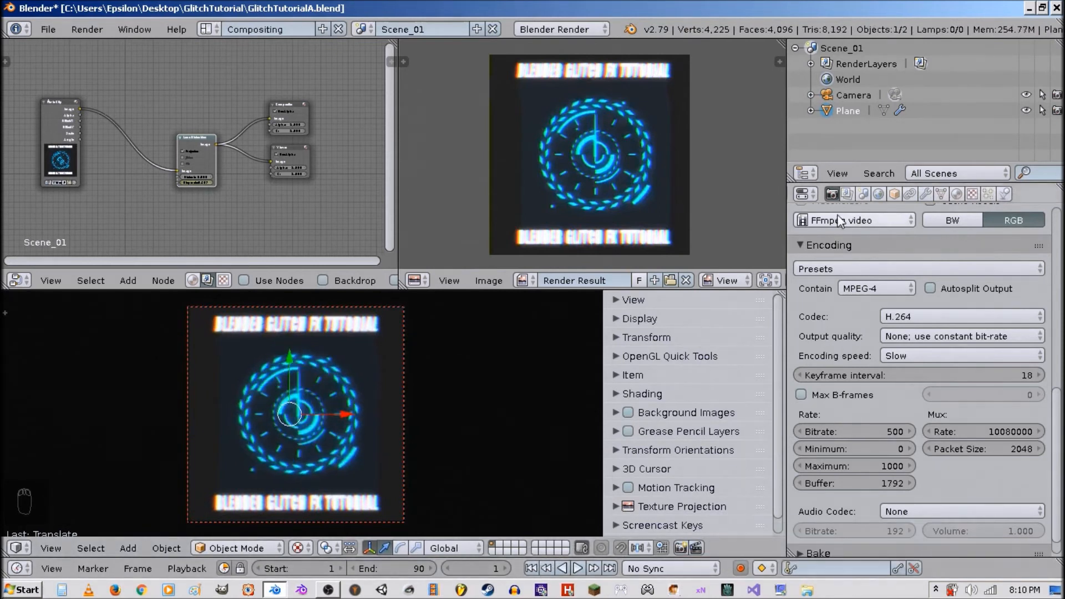
# Collapse the Encoding and Post Processing panels and render the animation with OpenGL render of the active viewport.
pyautogui.click(838, 246)
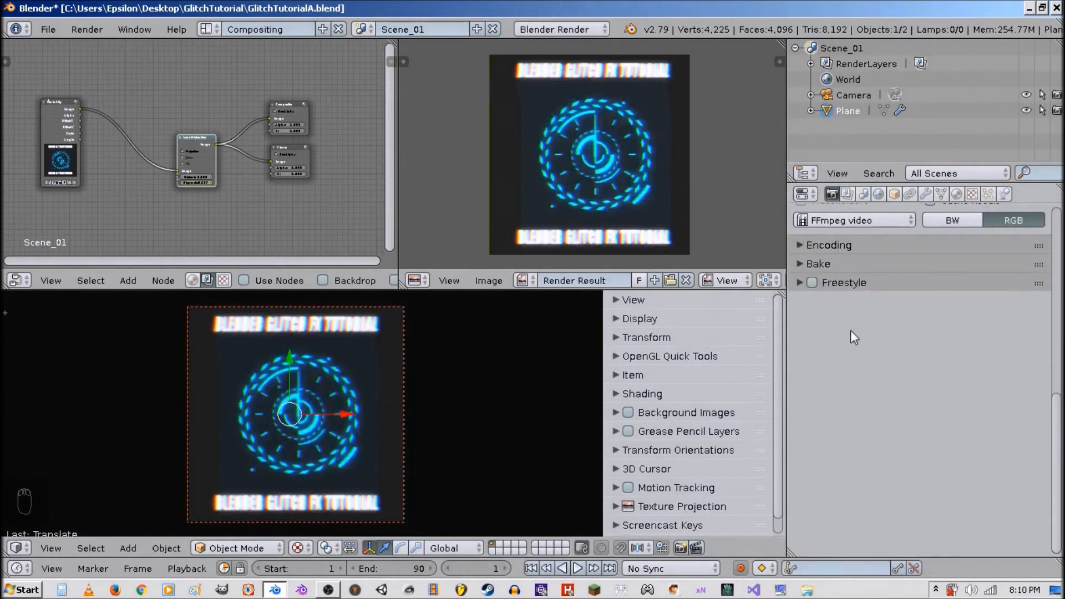
pyautogui.scroll(10, 851, 331)
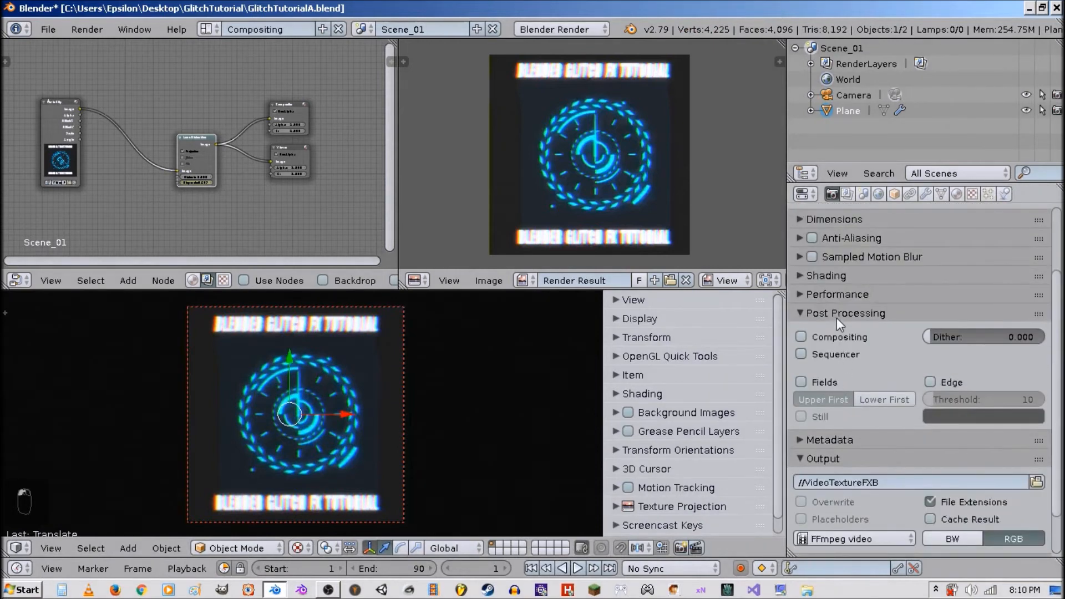
pyautogui.click(836, 314)
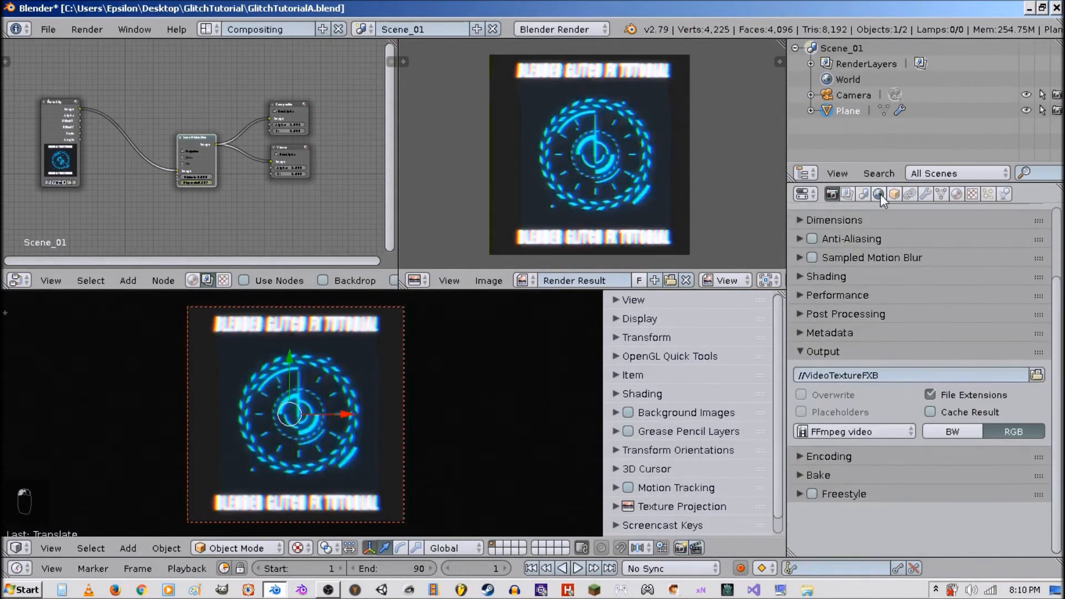
pyautogui.click(697, 548)
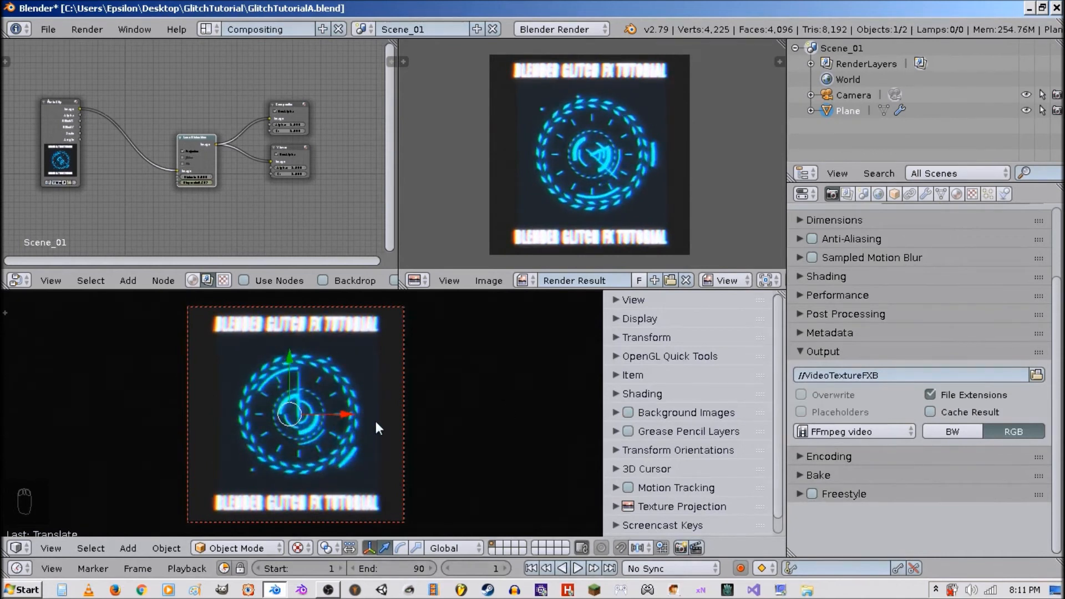
# Replace the plane texture's movie with VideoTextureFXB0001-0090.mp4 from the GlitchTutorial folder.
pyautogui.click(956, 195)
pyautogui.click(971, 195)
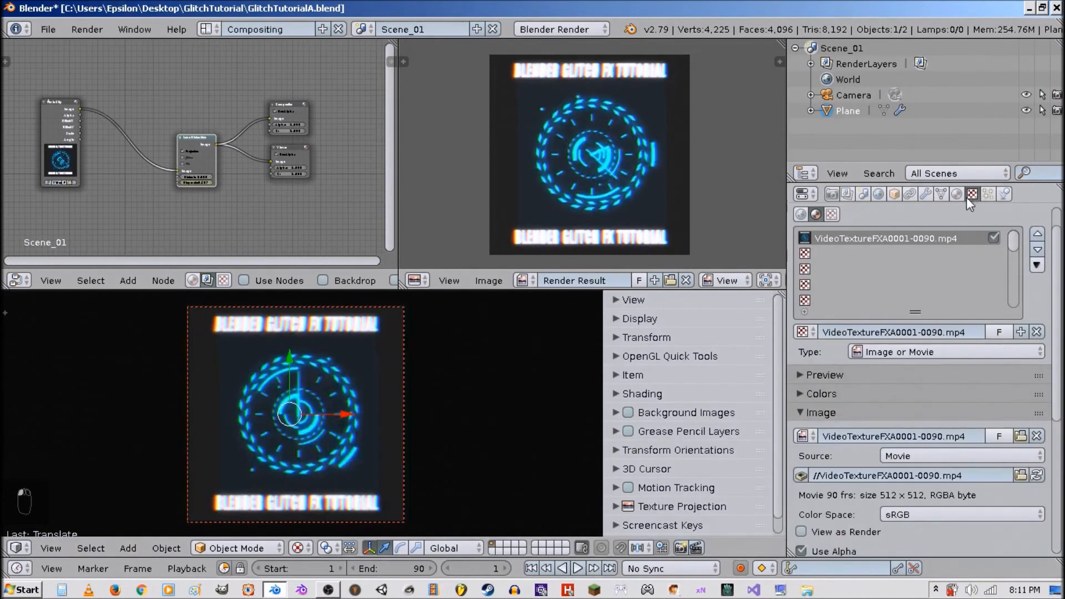
pyautogui.click(1037, 436)
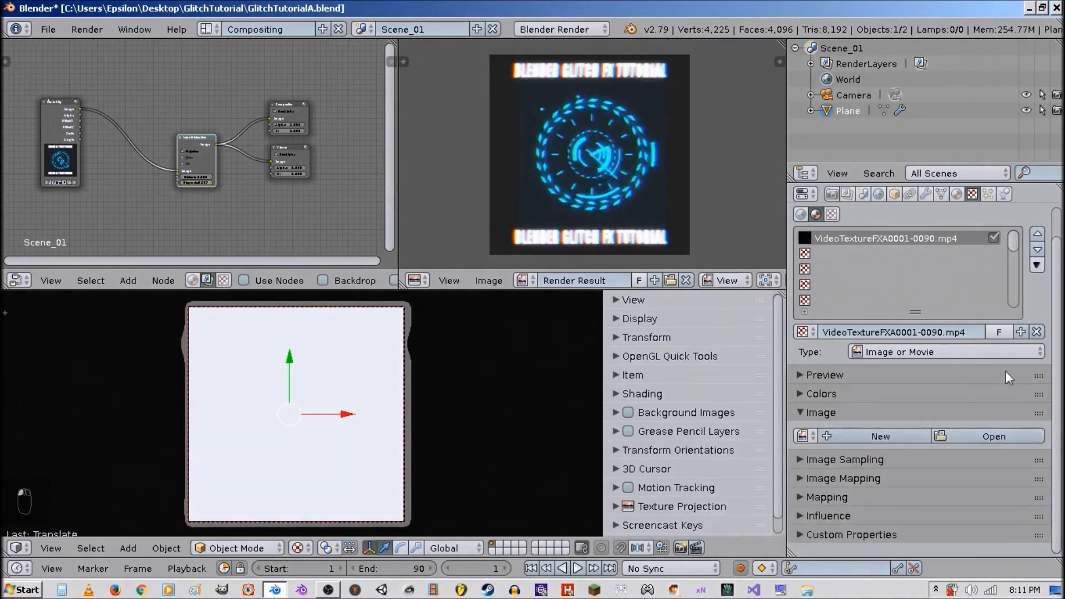
pyautogui.click(1004, 433)
pyautogui.click(61, 176)
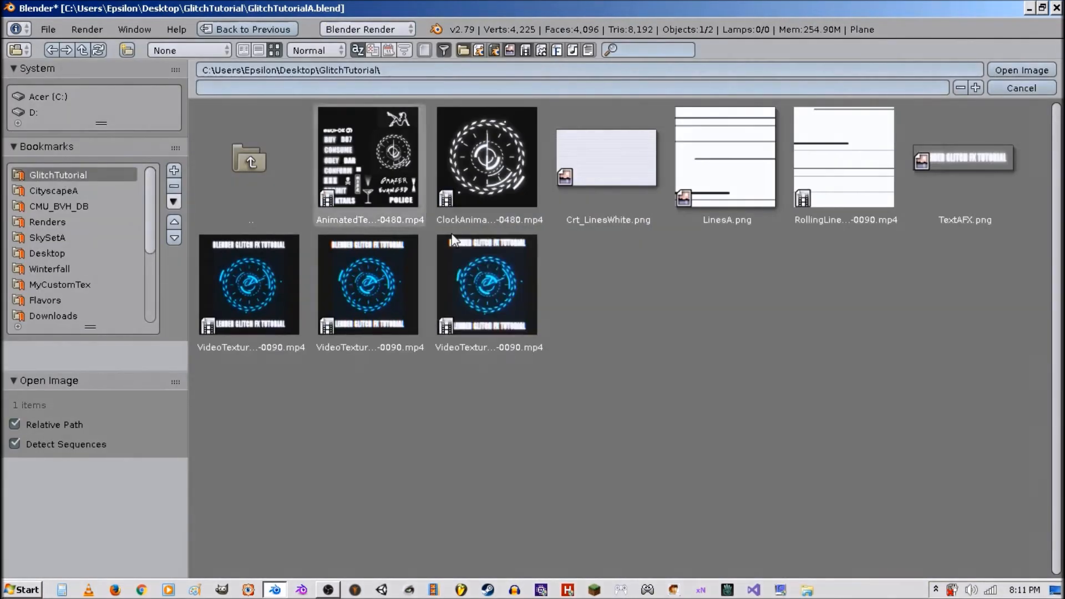
pyautogui.click(482, 285)
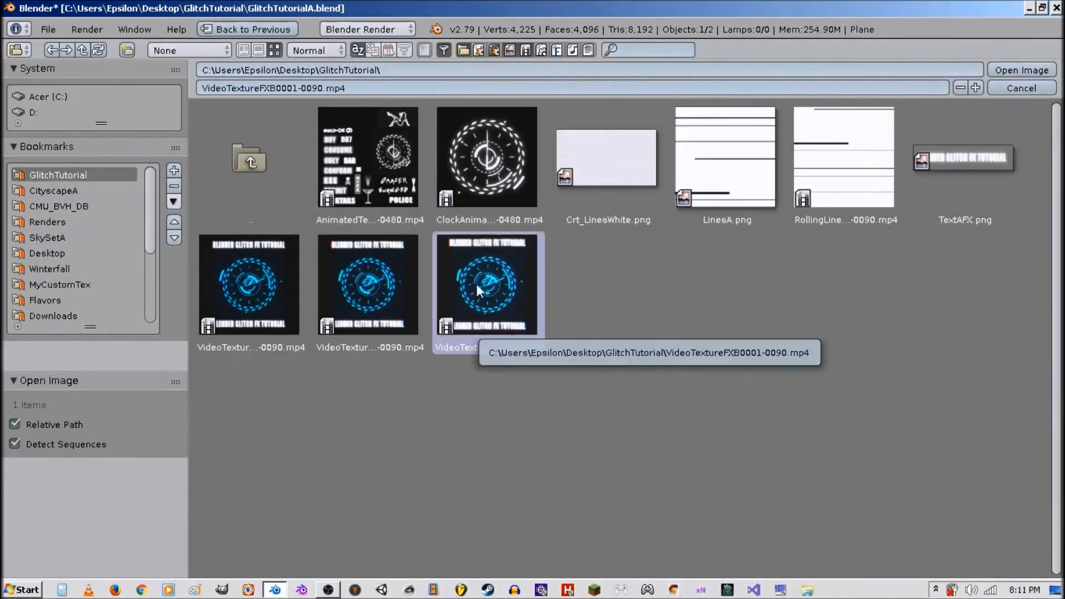
pyautogui.doubleClick(477, 284)
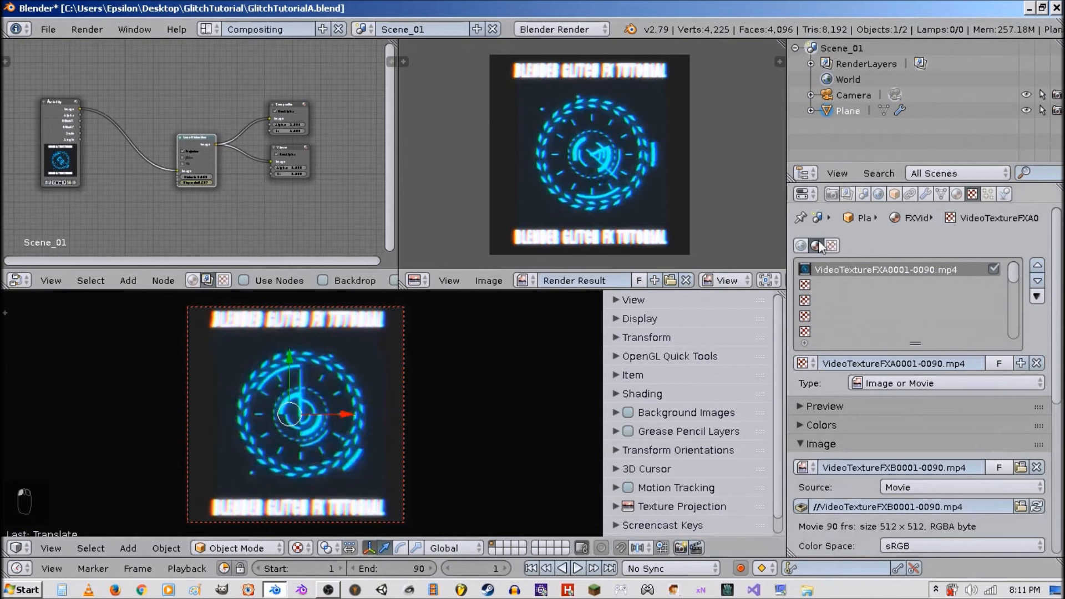
# Remove the modifiers from the plane.
pyautogui.click(925, 194)
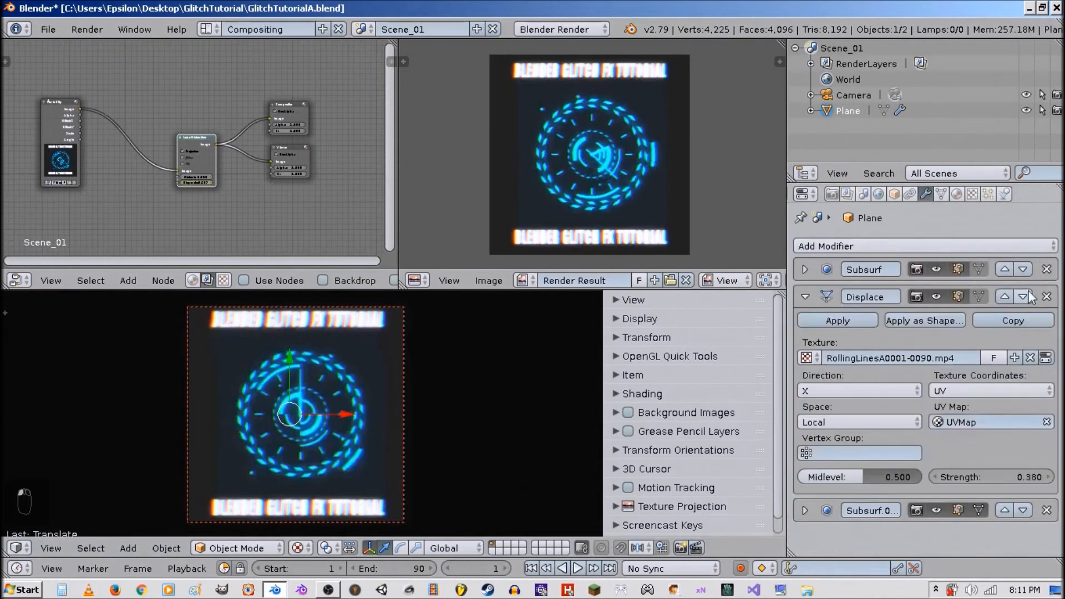
pyautogui.click(1047, 269)
pyautogui.click(1047, 269)
pyautogui.click(1047, 269)
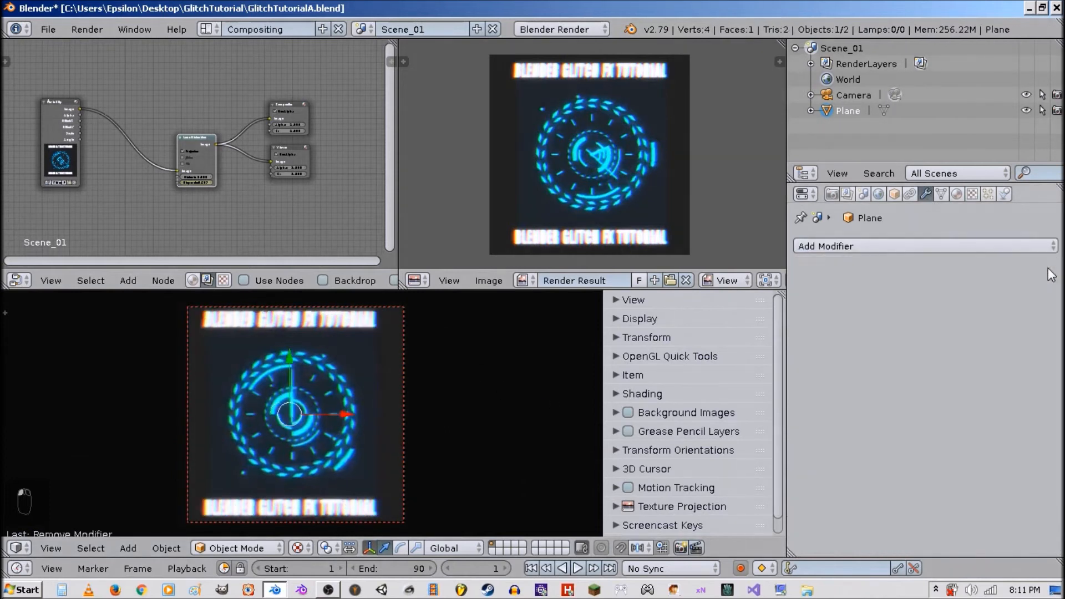
# Select the plane and clear its location.
pyautogui.rightClick(364, 384)
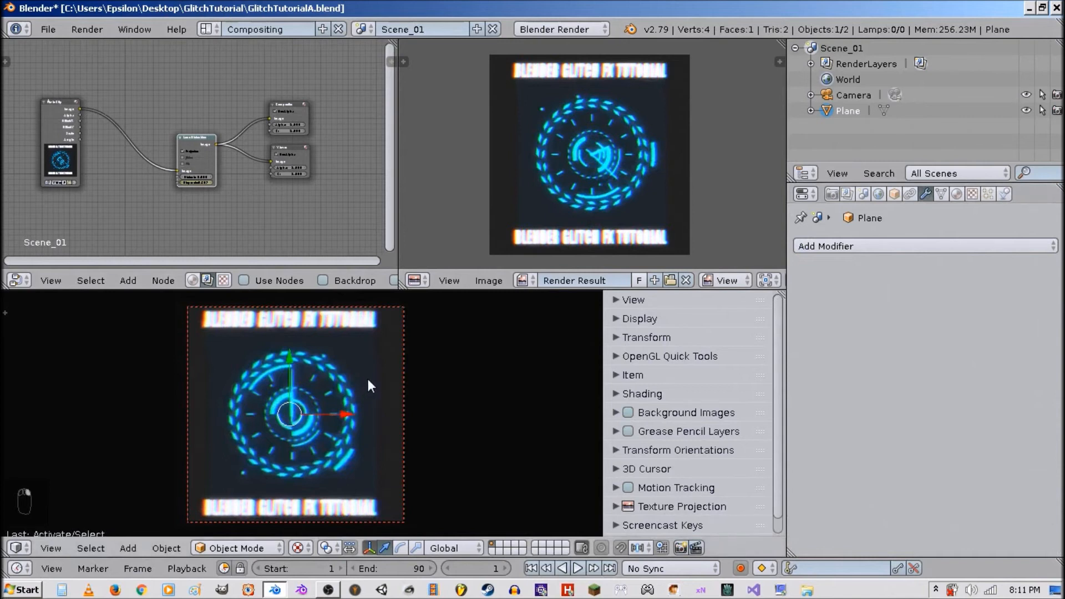
pyautogui.hotkey('alt', 'g')
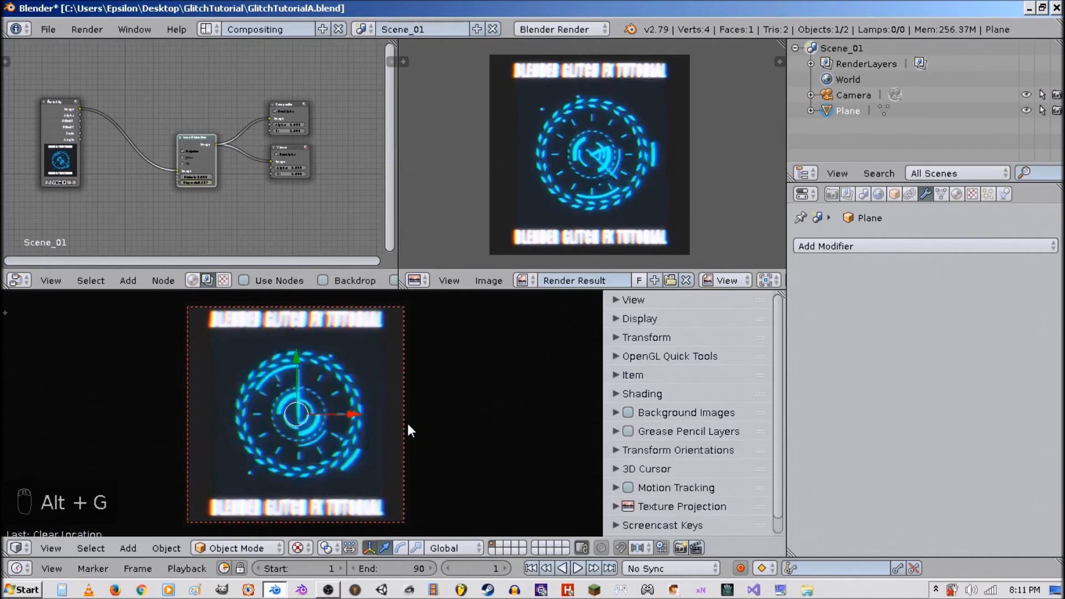
# Play and stop the animation to preview the new texture on the plane.
pyautogui.scroll(1, 397, 435)
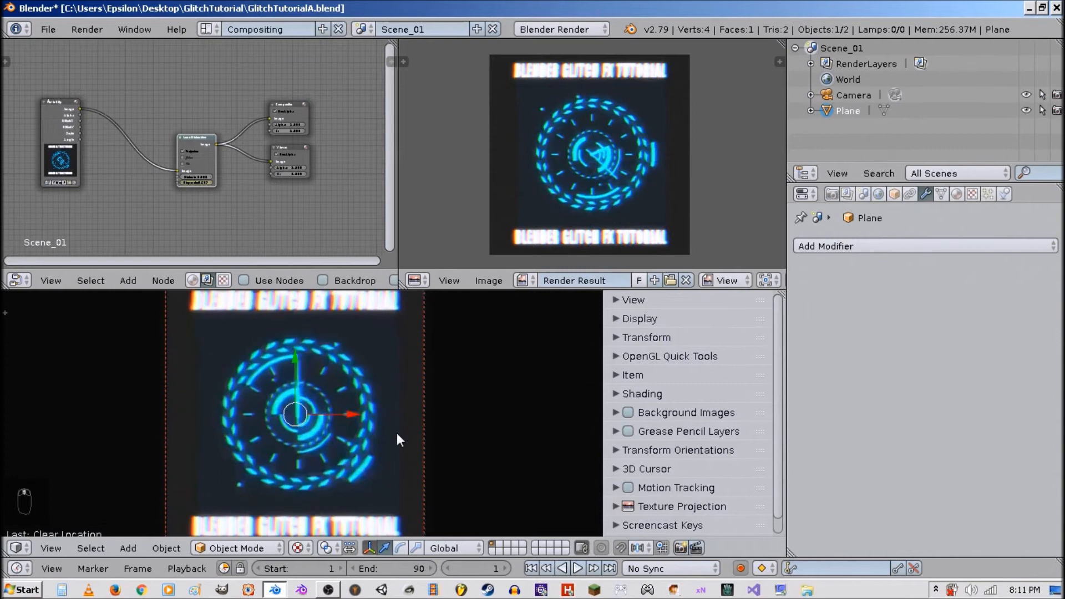
pyautogui.scroll(-1, 397, 435)
pyautogui.hotkey('alt', 'a')
pyautogui.hotkey('alt', 'a')
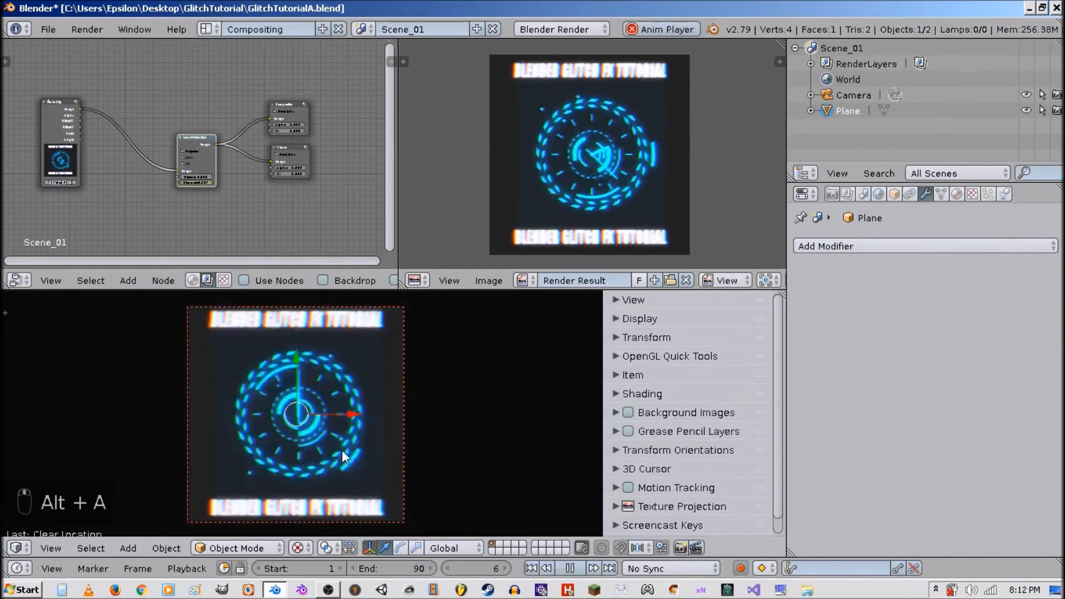
# Match the image texture's frame count to the movie length.
pyautogui.click(972, 194)
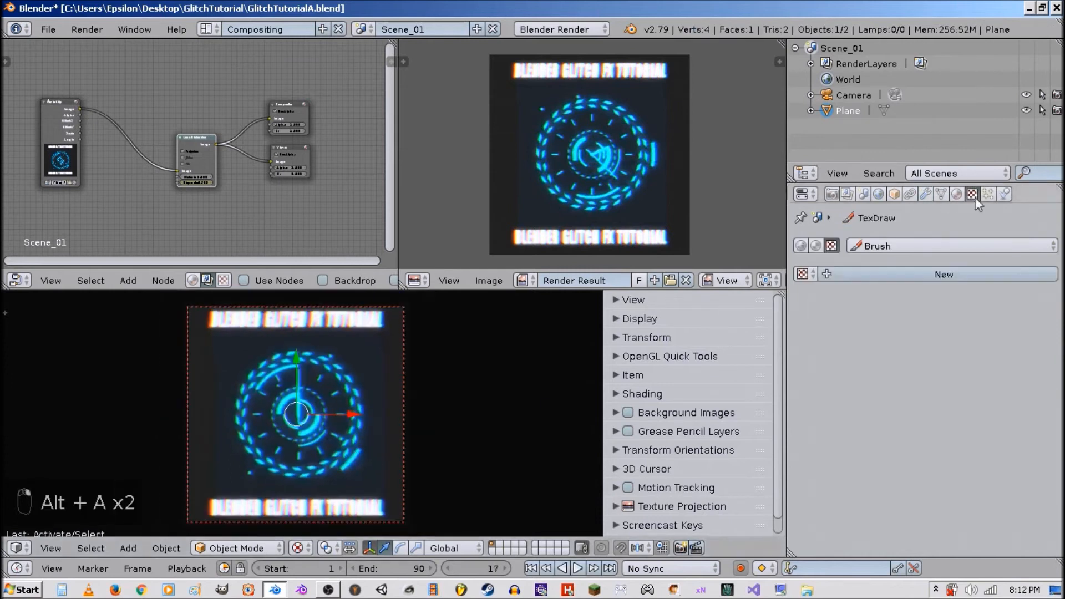
pyautogui.click(815, 246)
pyautogui.scroll(-10, 901, 422)
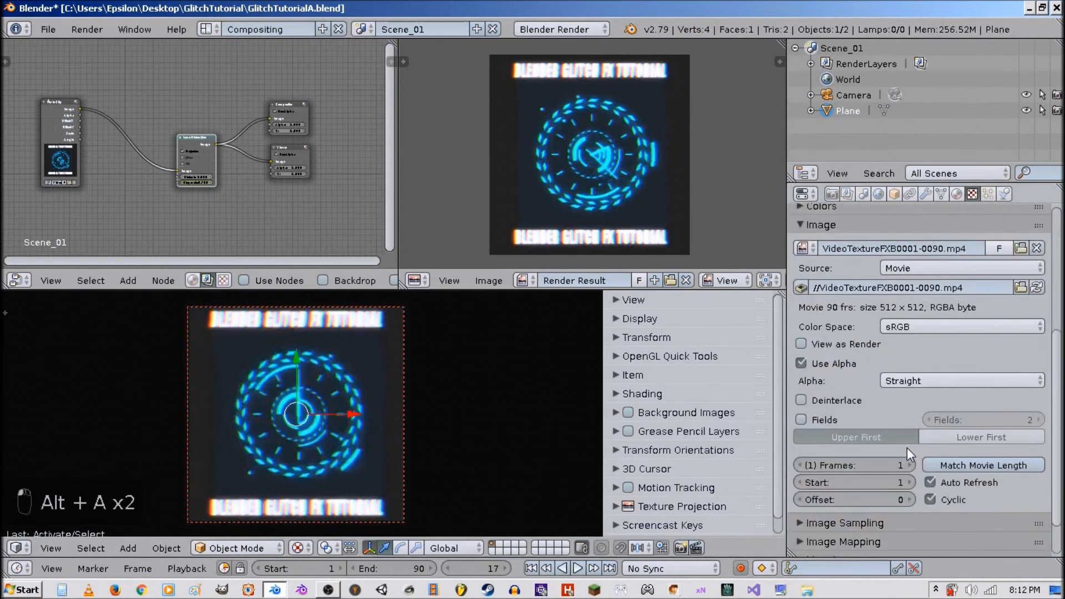
pyautogui.click(943, 416)
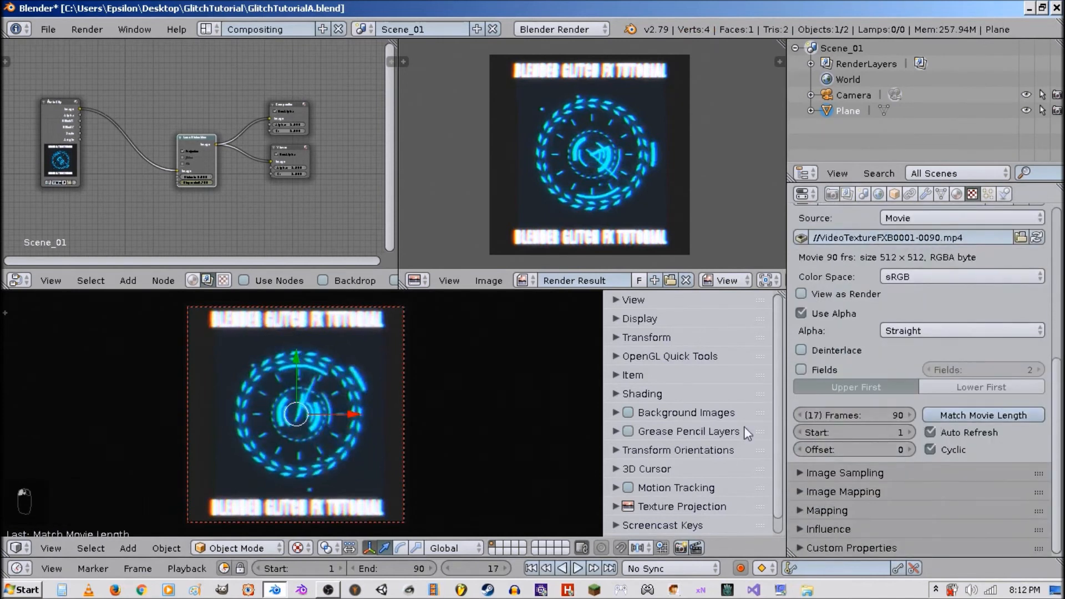
# Inspect the plane from an orbited view, toggling shading and Edit Mode.
pyautogui.hotkey('alt', 'a')
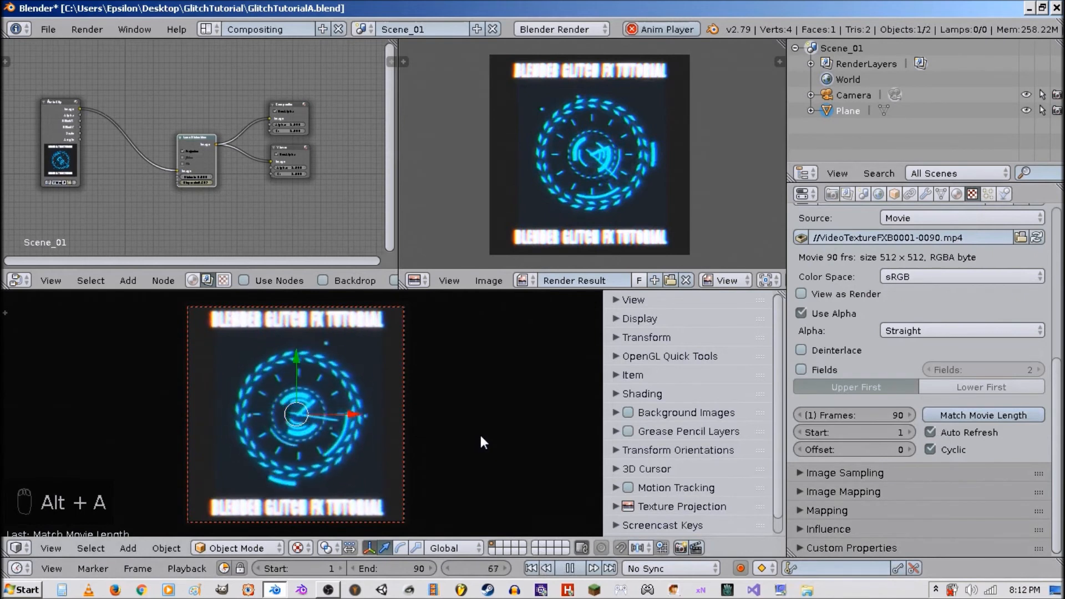
pyautogui.hotkey('alt', 'a')
pyautogui.moveTo(448, 485); pyautogui.dragTo(361, 378, button='middle')
pyautogui.scroll(-7, 364, 395)
pyautogui.press('z')
pyautogui.press('z')
pyautogui.press('z')
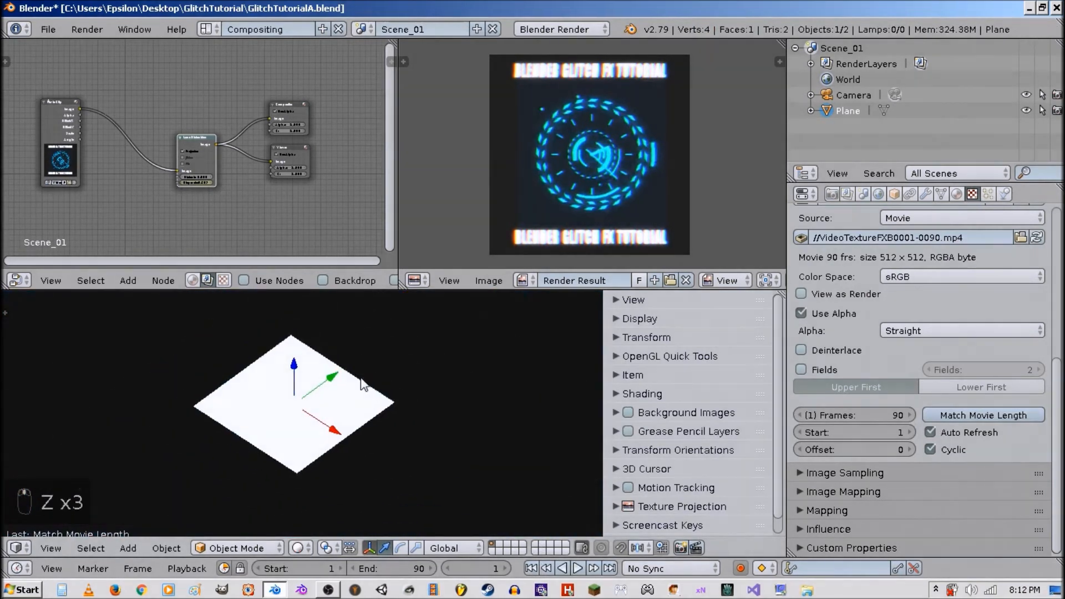
pyautogui.press('z')
pyautogui.press('Tab')
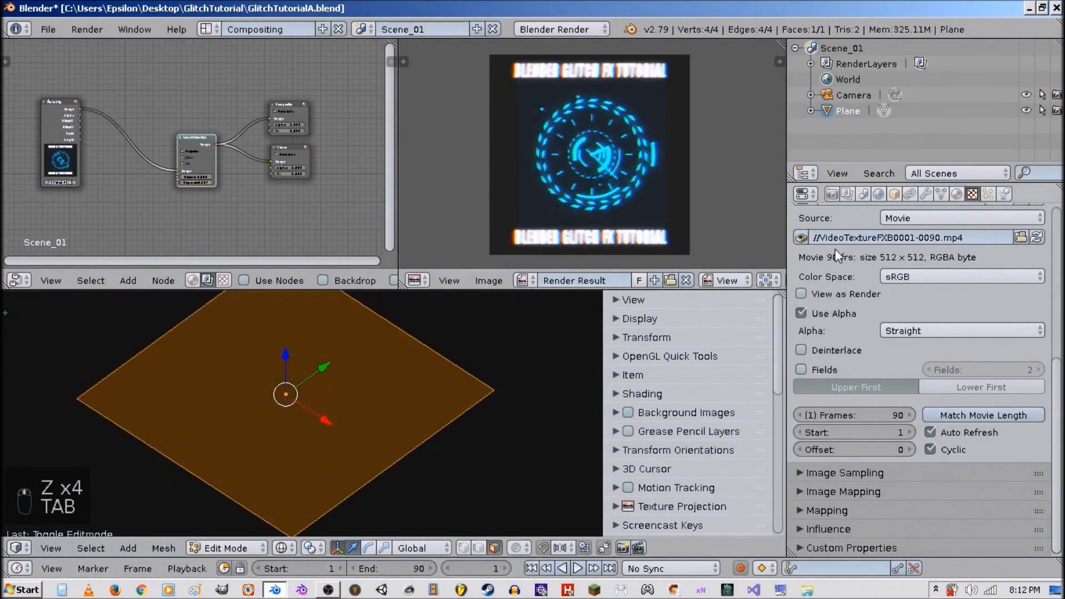
pyautogui.press('Tab')
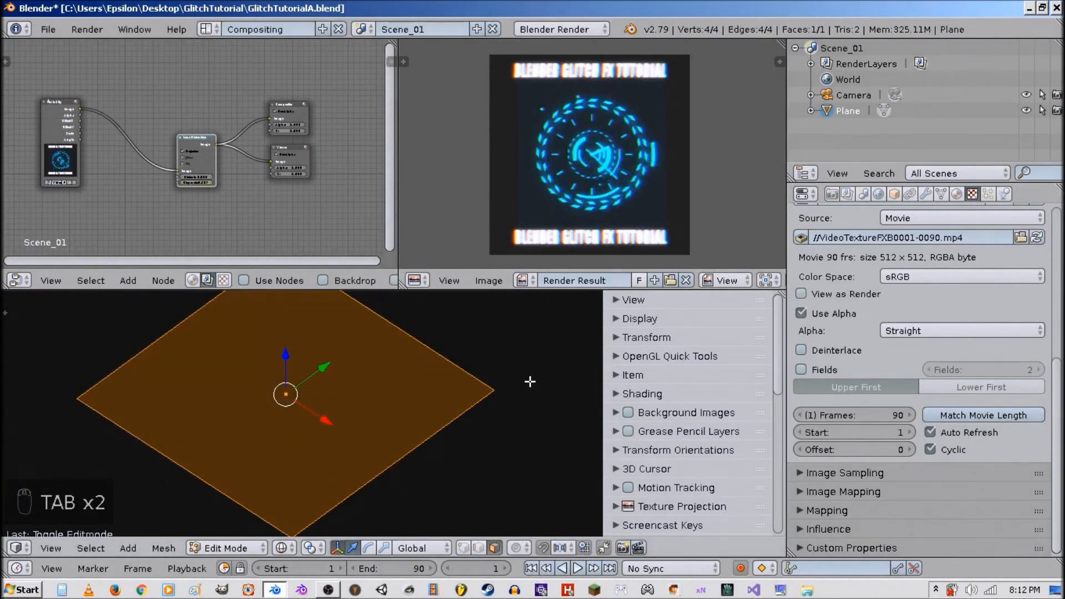
pyautogui.press('Tab')
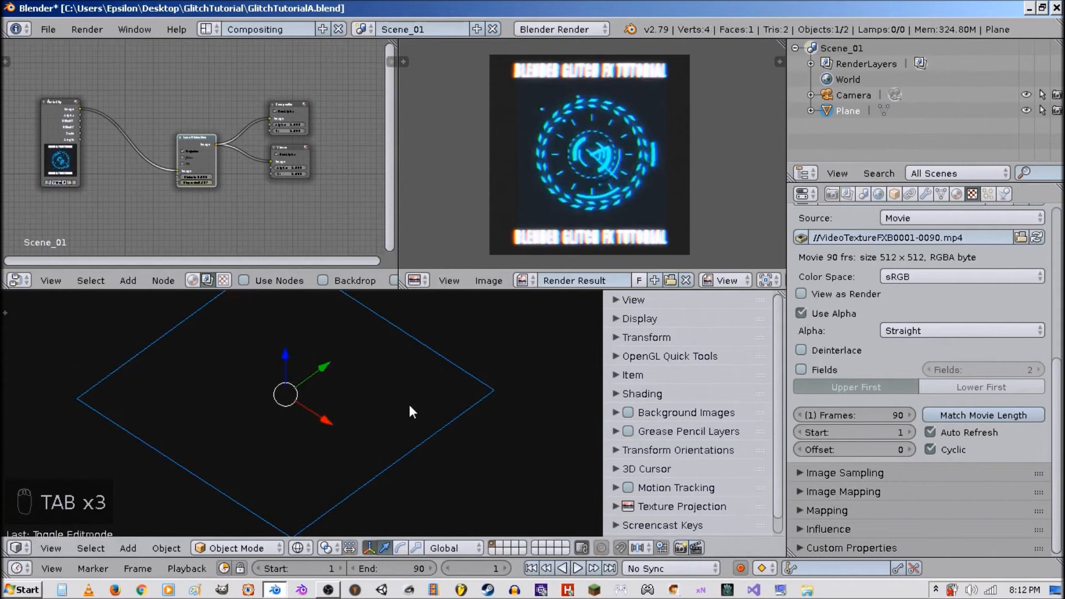
# Duplicate the plane in place.
pyautogui.hotkey('shift', 'd')
pyautogui.press('z')
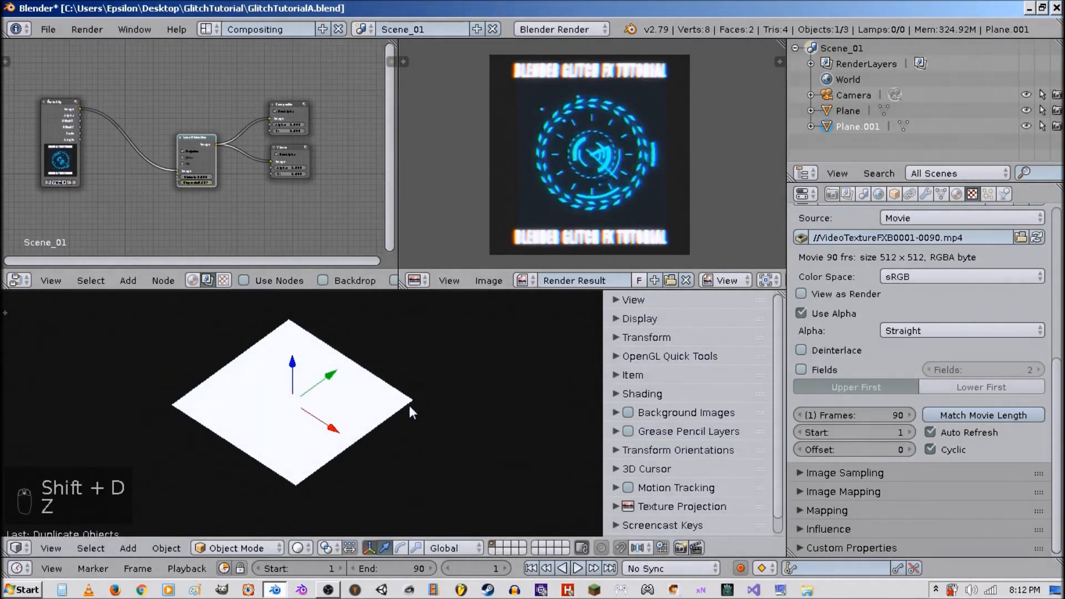
pyautogui.click(402, 411)
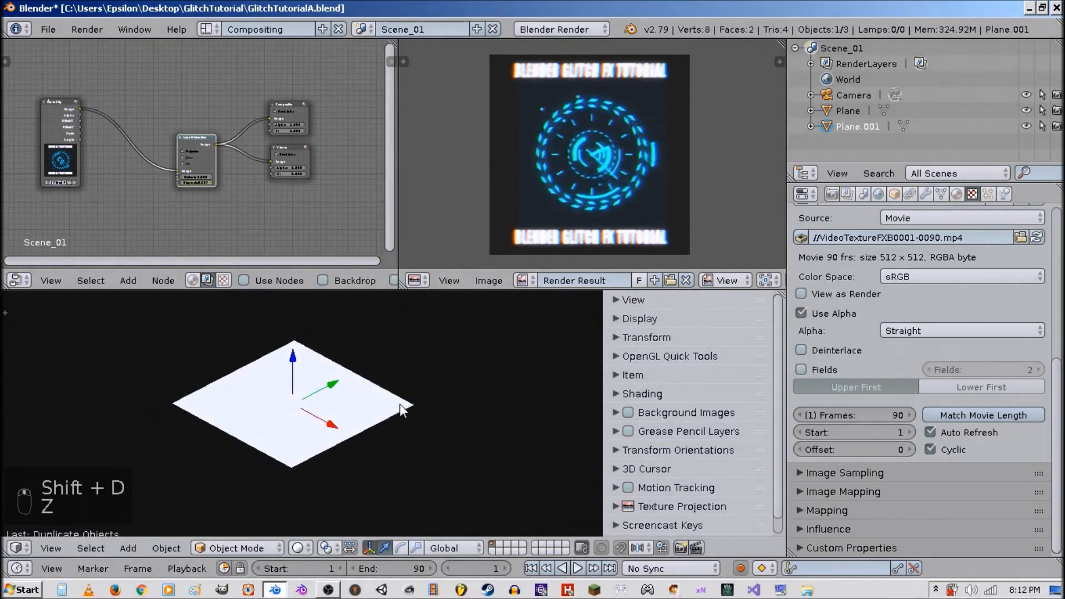
# Turn off Only Render and World Background in the viewport's display options.
pyautogui.click(649, 323)
pyautogui.click(647, 346)
pyautogui.click(646, 360)
# Hide the camera.
pyautogui.scroll(3, 393, 415)
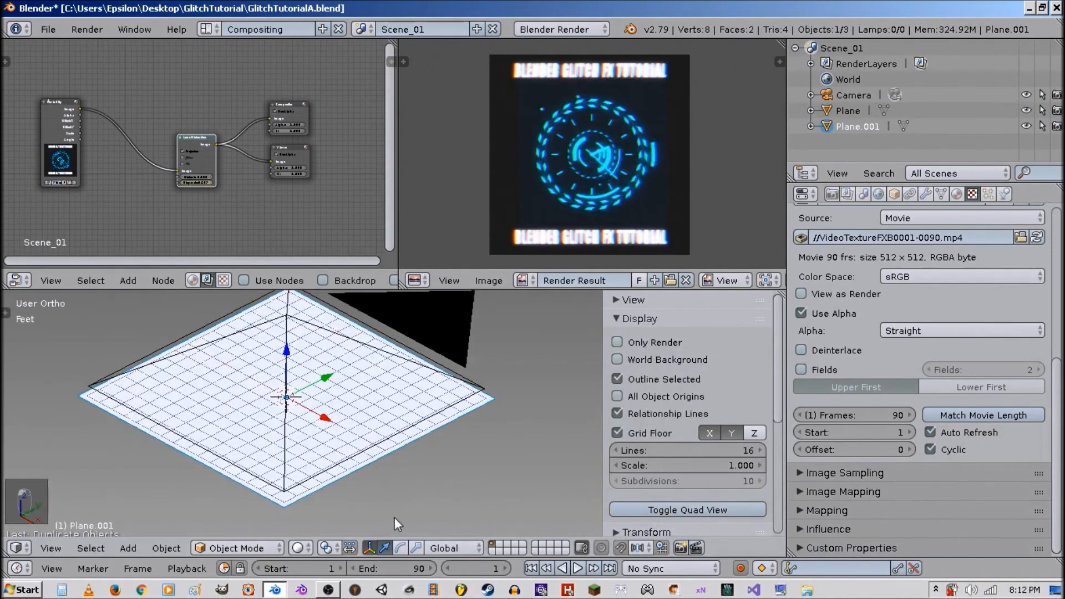
pyautogui.rightClick(471, 356)
pyautogui.press('h')
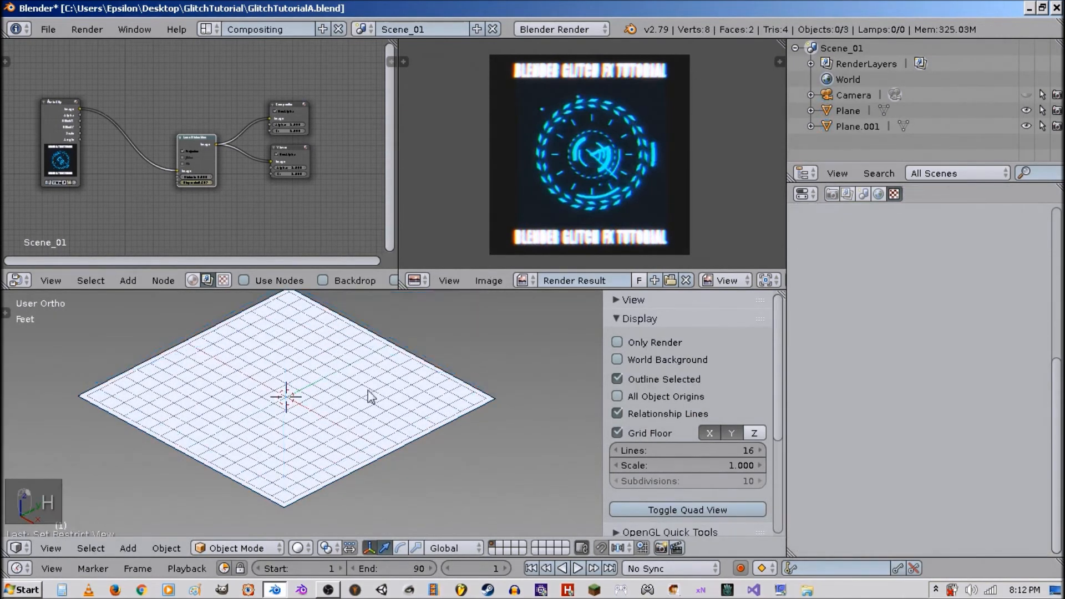
# Select the duplicated plane and move it slightly upward.
pyautogui.rightClick(338, 386)
pyautogui.press('z')
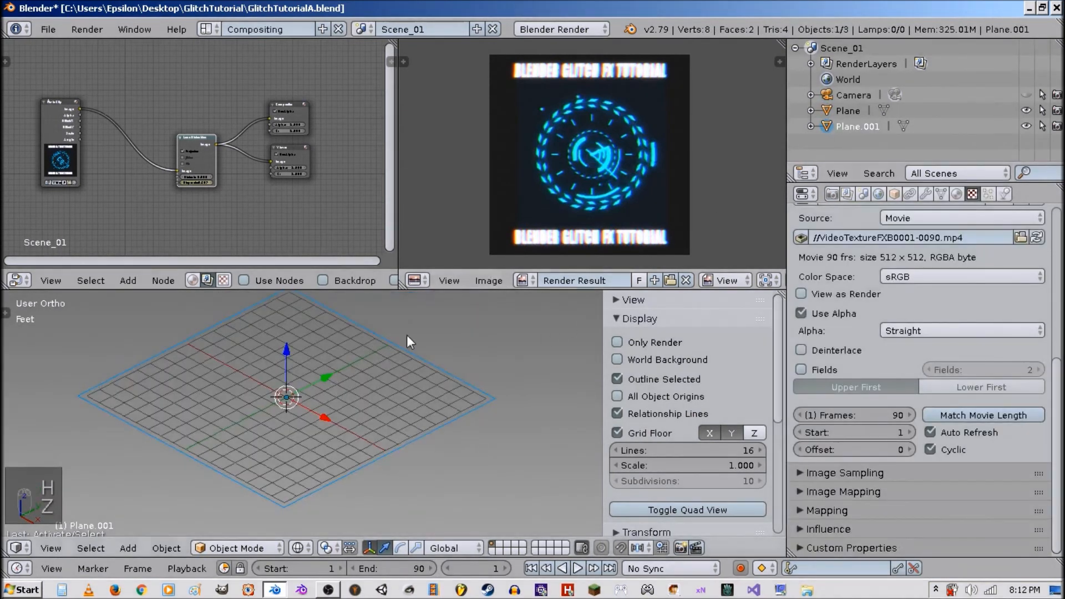
pyautogui.press('g')
pyautogui.click(285, 335)
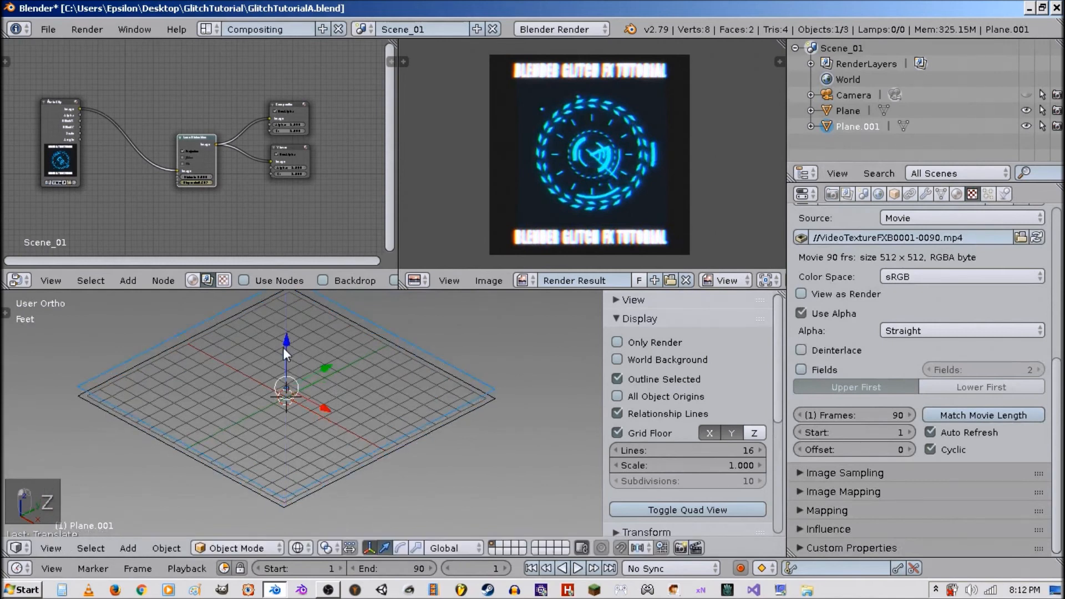
# Add a Simple Subdivision Surface modifier to the duplicated plane with 5 view subdivisions and apply it.
pyautogui.press('Tab')
pyautogui.click(191, 351)
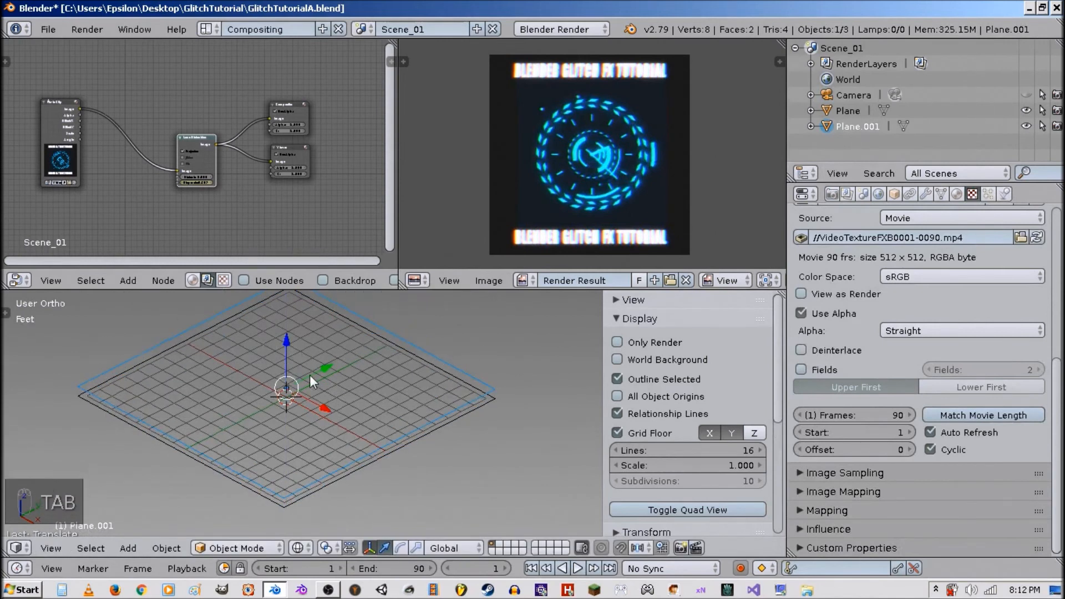
pyautogui.click(926, 193)
pyautogui.click(860, 246)
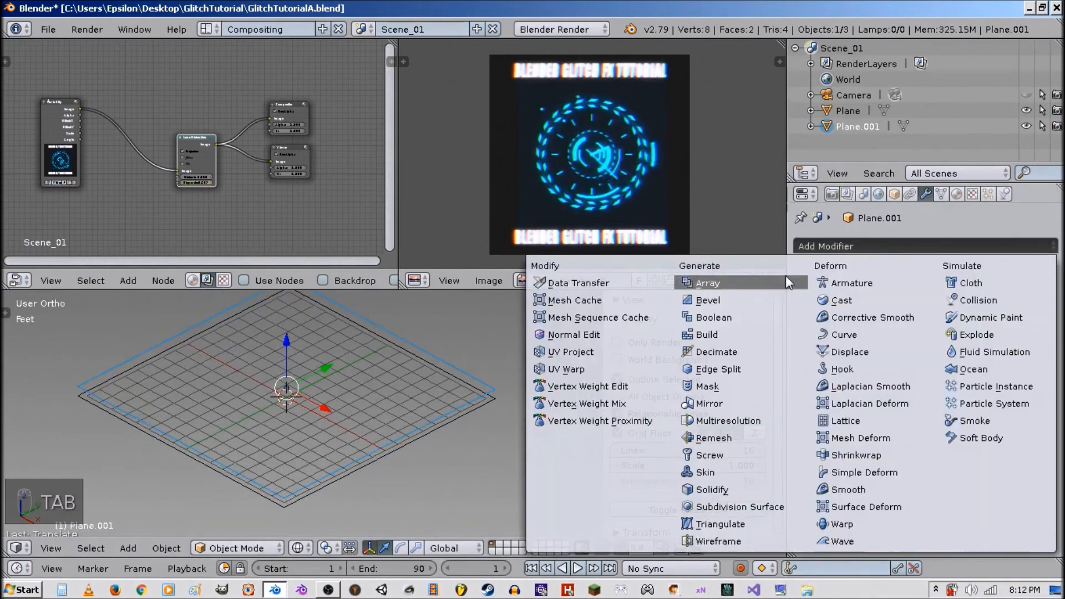
pyautogui.click(758, 502)
pyautogui.click(941, 318)
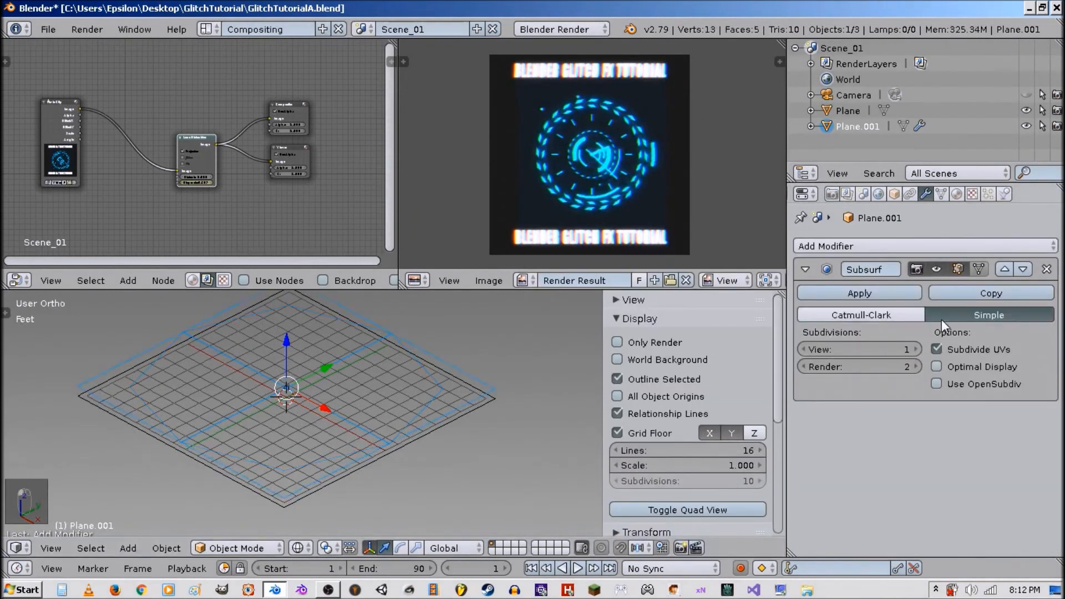
pyautogui.click(915, 348)
pyautogui.click(914, 347)
pyautogui.click(915, 347)
pyautogui.click(914, 346)
pyautogui.click(914, 346)
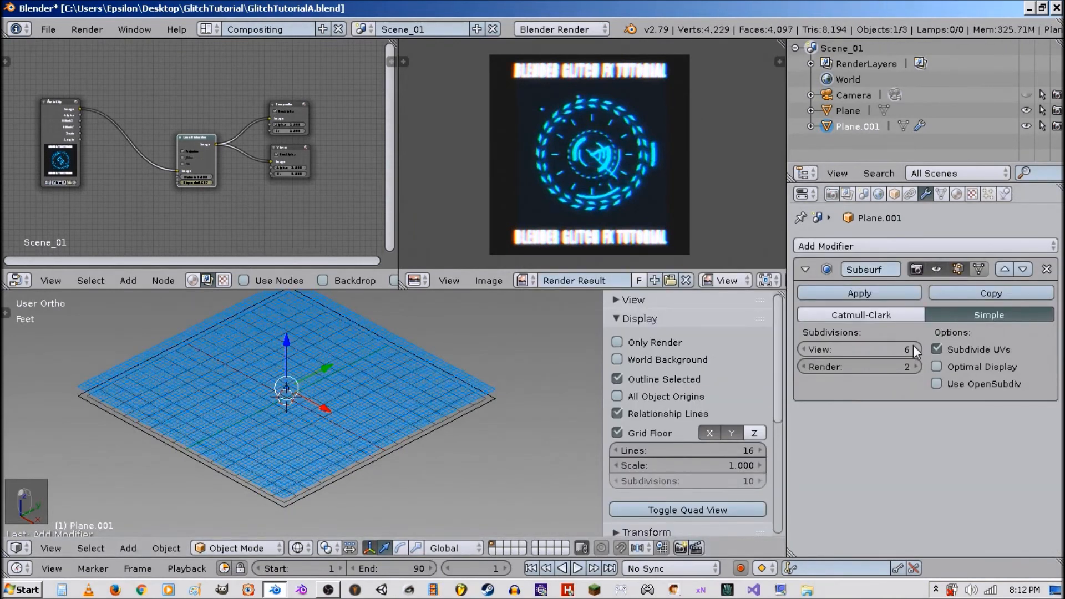
pyautogui.click(801, 349)
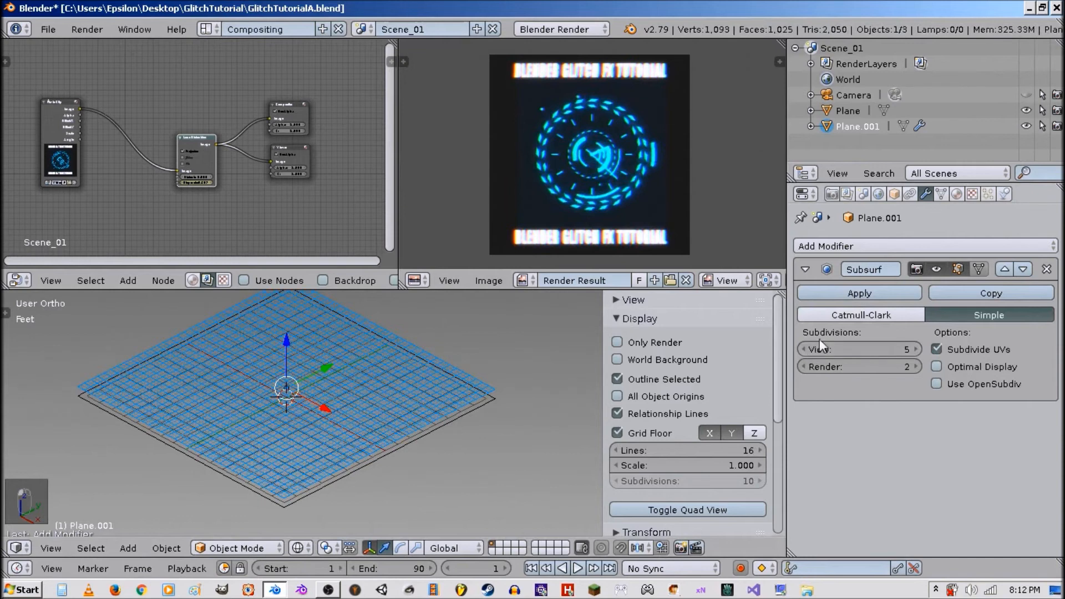
pyautogui.click(867, 292)
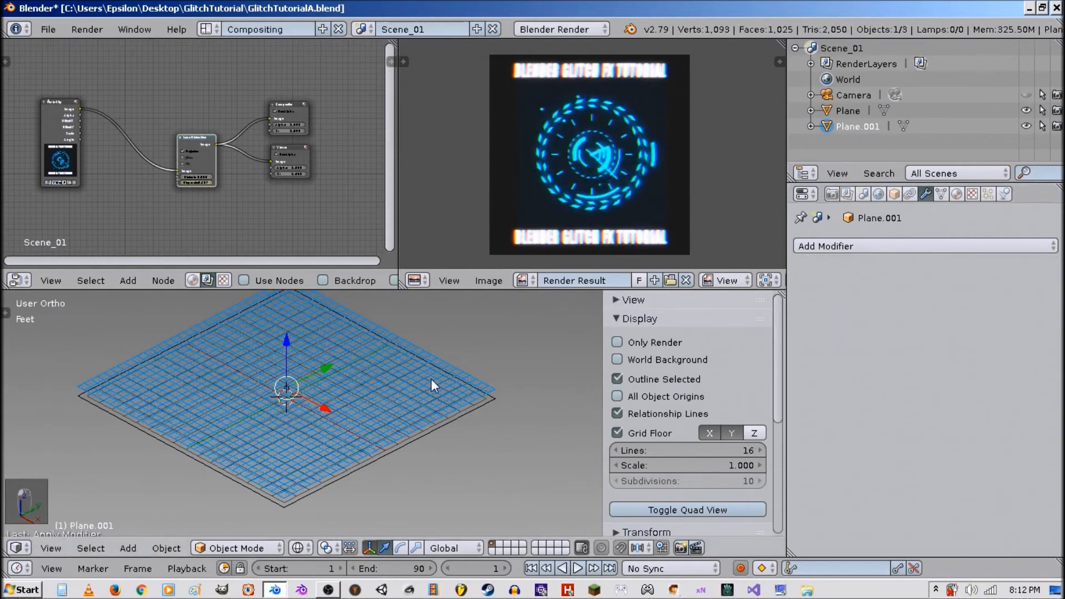
pyautogui.press('Tab')
pyautogui.moveTo(495, 396); pyautogui.dragTo(419, 398, button='middle')
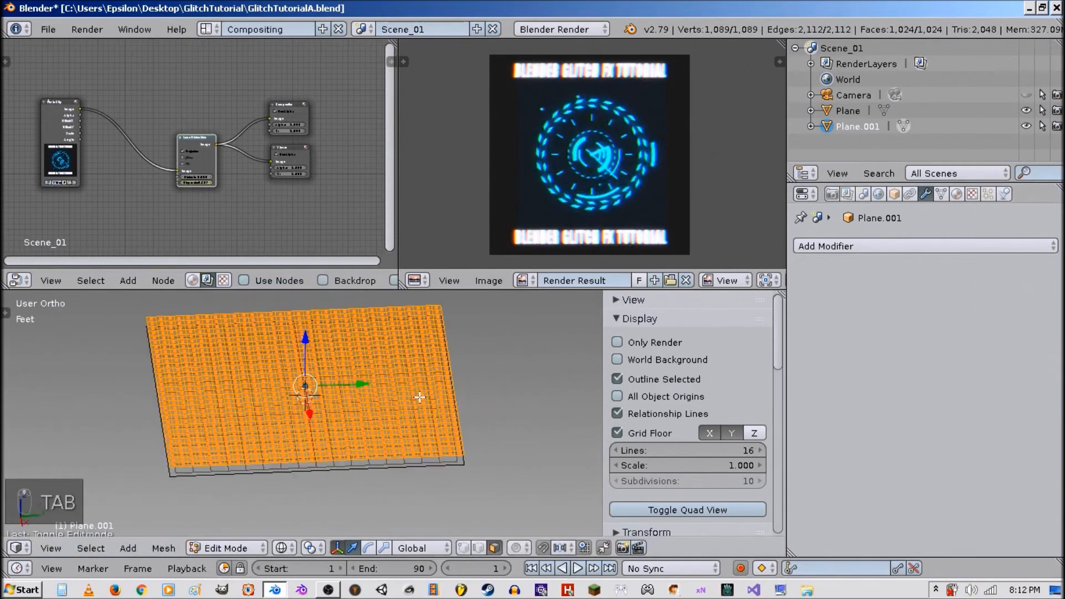
pyautogui.keyDown('alt'); pyautogui.keyDown('shift'); pyautogui.rightClick(368, 440); pyautogui.keyUp('shift'); pyautogui.keyUp('alt')
pyautogui.keyDown('alt'); pyautogui.keyDown('shift'); pyautogui.rightClick(270, 431); pyautogui.keyUp('shift'); pyautogui.keyUp('alt')
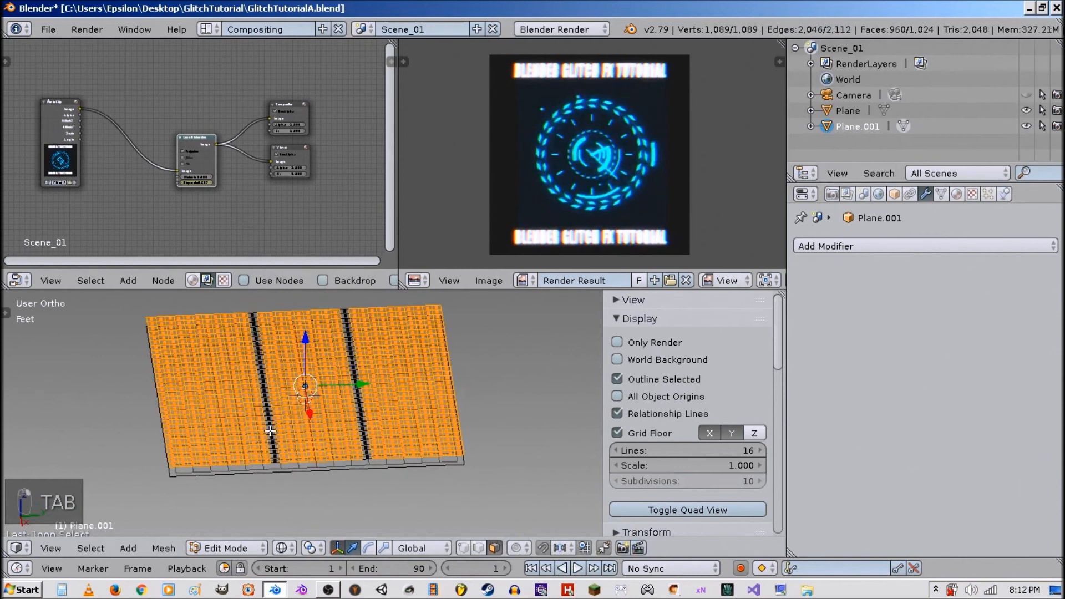
pyautogui.keyDown('alt'); pyautogui.keyDown('shift'); pyautogui.rightClick(411, 416); pyautogui.keyUp('shift'); pyautogui.keyUp('alt')
pyautogui.keyDown('alt'); pyautogui.keyDown('shift'); pyautogui.rightClick(417, 417); pyautogui.keyUp('shift'); pyautogui.keyUp('alt')
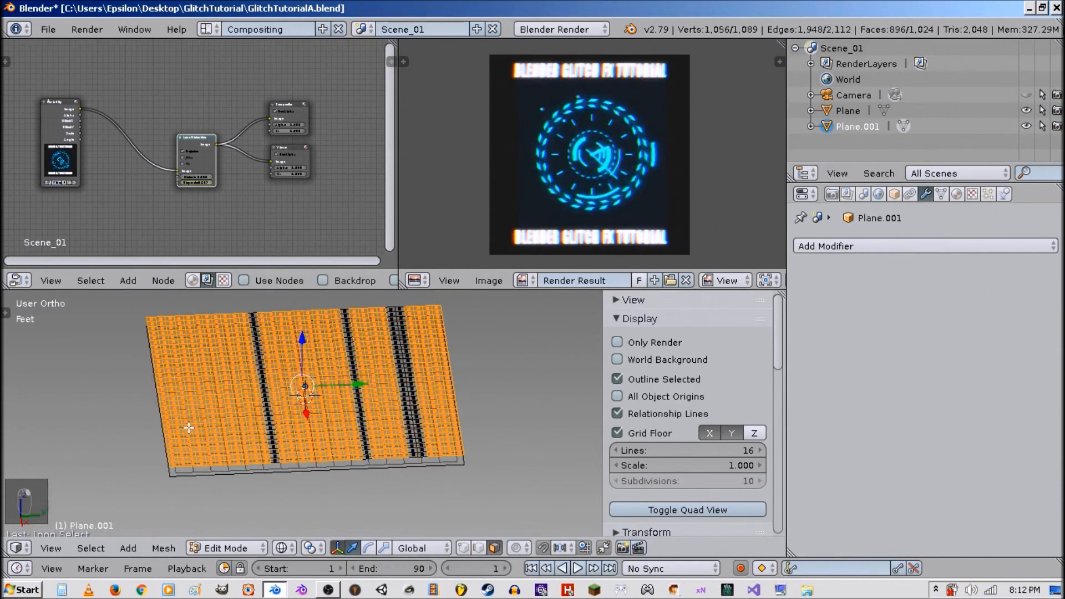
pyautogui.press('a')
pyautogui.press('Tab')
pyautogui.moveTo(367, 422); pyautogui.dragTo(488, 425, button='middle')
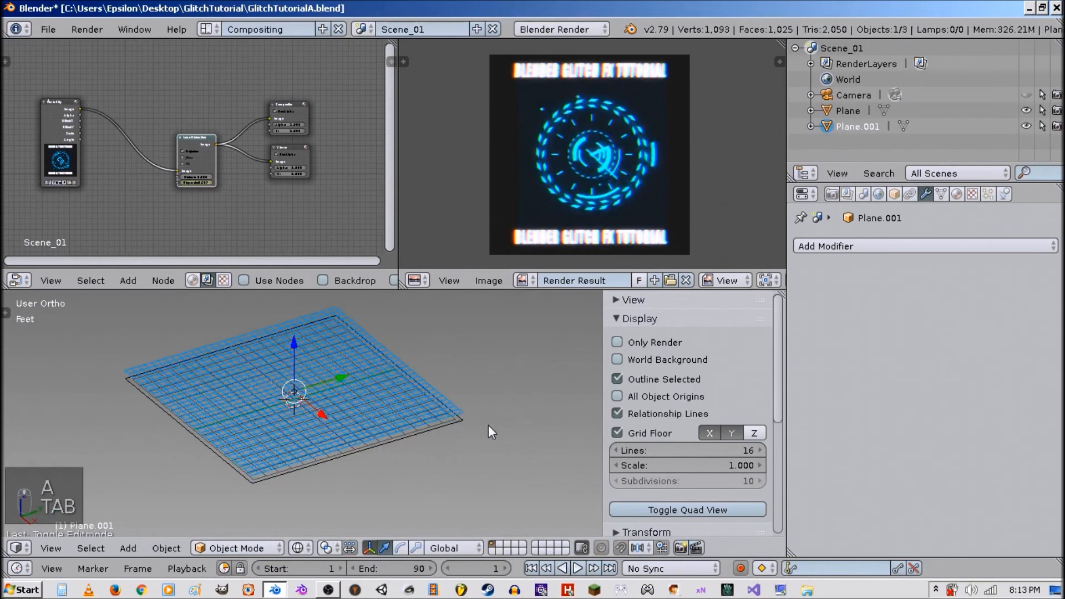
# In edit mode, delete all faces of the plane except four vertical face strips.
pyautogui.press('Tab')
pyautogui.press('a')
pyautogui.press('a')
pyautogui.press('a')
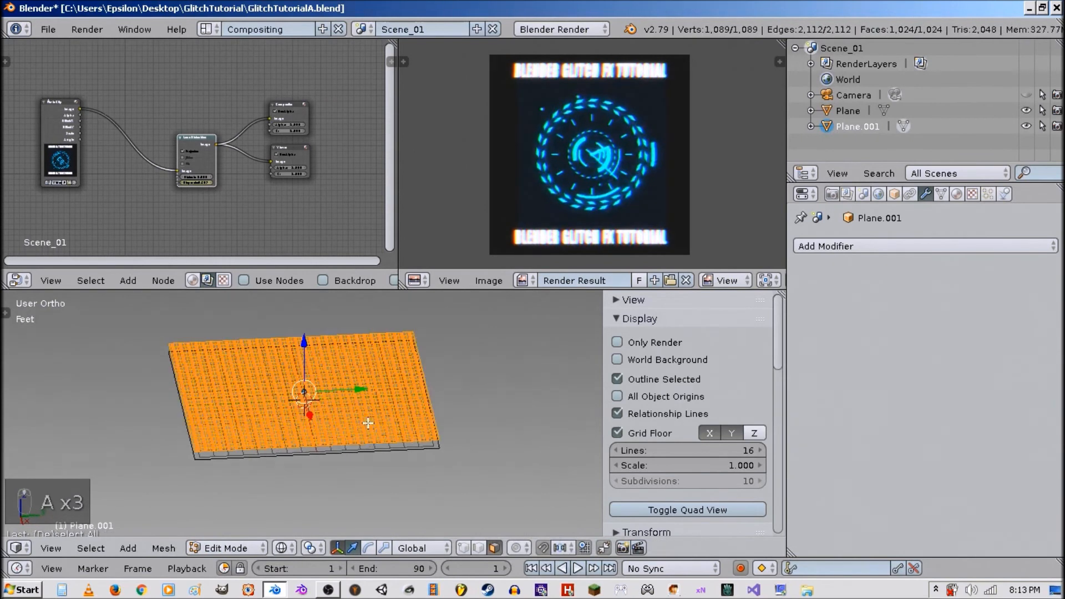
pyautogui.scroll(2, 355, 431)
pyautogui.moveTo(349, 430); pyautogui.dragTo(367, 435, button='middle')
pyautogui.keyDown('alt'); pyautogui.keyDown('shift'); pyautogui.rightClick(476, 411); pyautogui.keyUp('shift'); pyautogui.keyUp('alt')
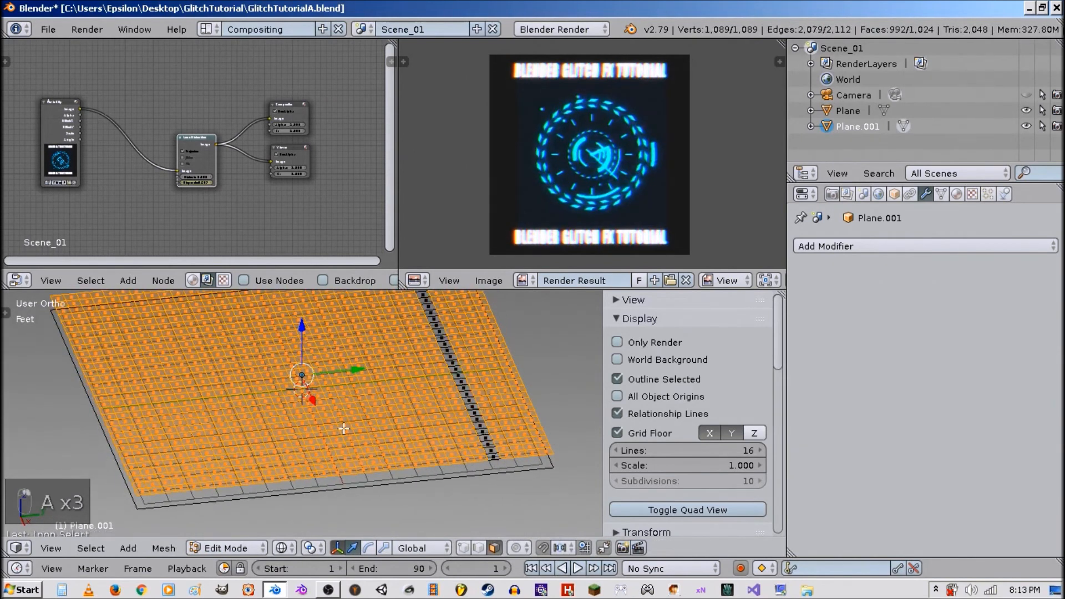
pyautogui.keyDown('alt'); pyautogui.keyDown('shift'); pyautogui.rightClick(345, 429); pyautogui.keyUp('shift'); pyautogui.keyUp('alt')
pyautogui.keyDown('alt'); pyautogui.keyDown('shift'); pyautogui.rightClick(201, 443); pyautogui.keyUp('shift'); pyautogui.keyUp('alt')
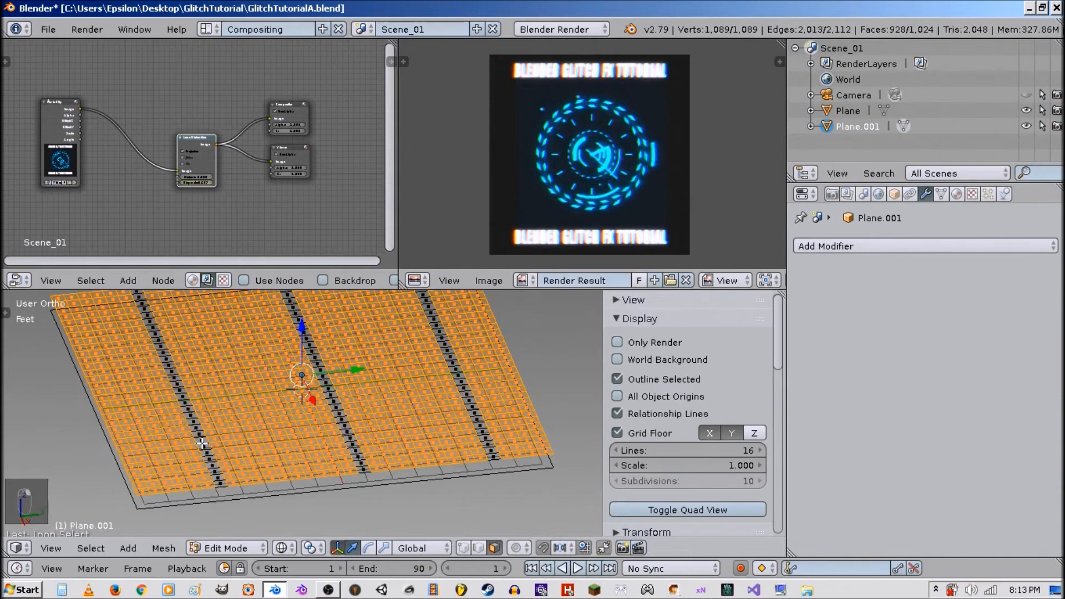
pyautogui.keyDown('alt'); pyautogui.keyDown('shift'); pyautogui.rightClick(223, 465); pyautogui.keyUp('shift'); pyautogui.keyUp('alt')
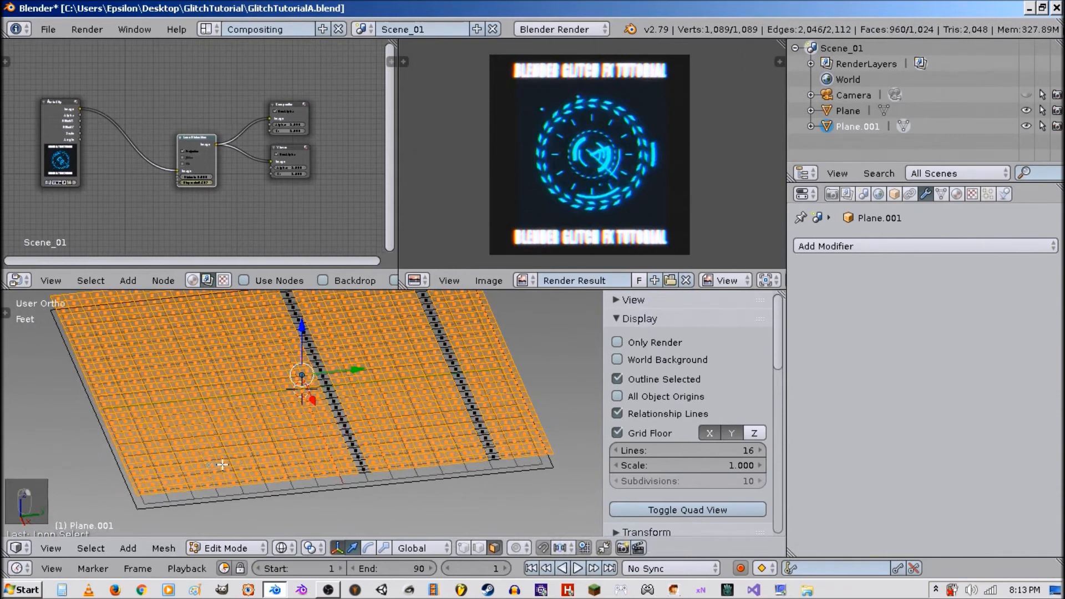
pyautogui.keyDown('alt'); pyautogui.keyDown('shift'); pyautogui.rightClick(222, 464); pyautogui.keyUp('shift'); pyautogui.keyUp('alt')
pyautogui.keyDown('alt'); pyautogui.keyDown('shift'); pyautogui.rightClick(146, 473); pyautogui.keyUp('shift'); pyautogui.keyUp('alt')
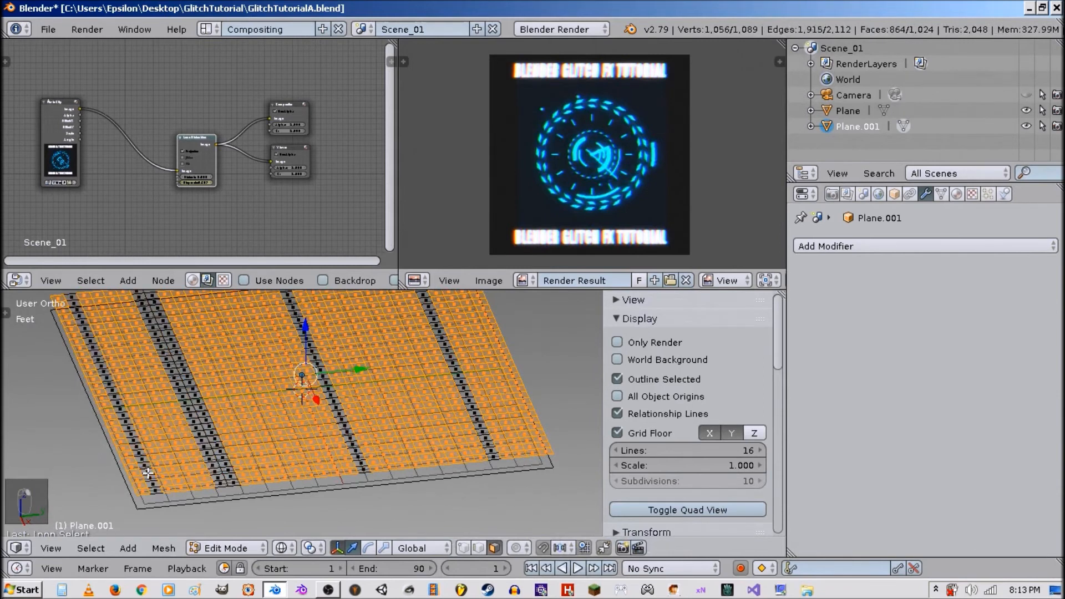
pyautogui.press('x')
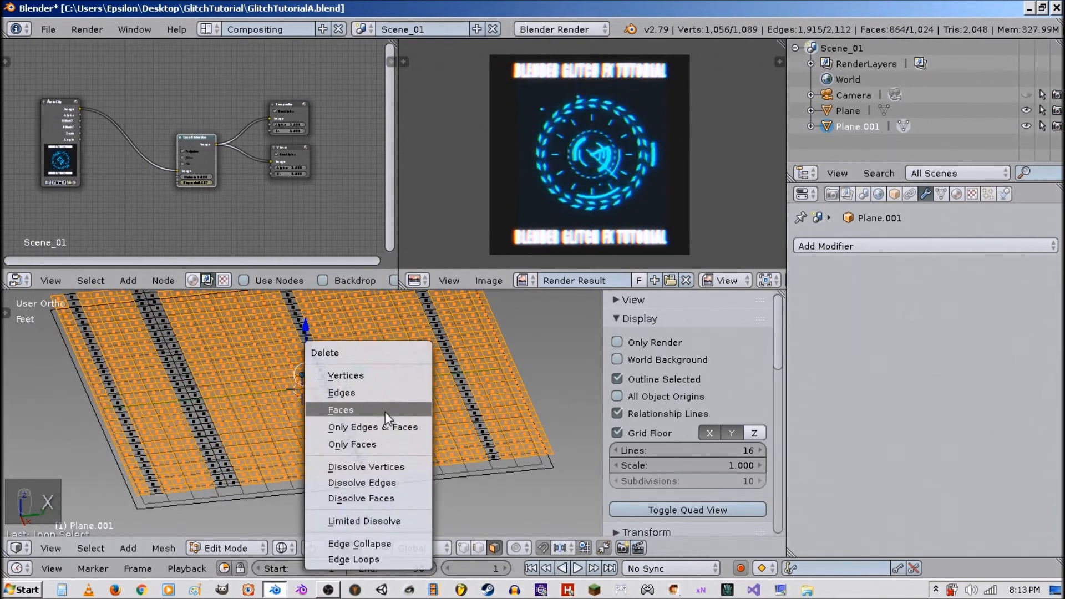
pyautogui.click(385, 412)
# Return to object mode and switch the viewport to textured shading.
pyautogui.press('Tab')
pyautogui.scroll(-3, 275, 422)
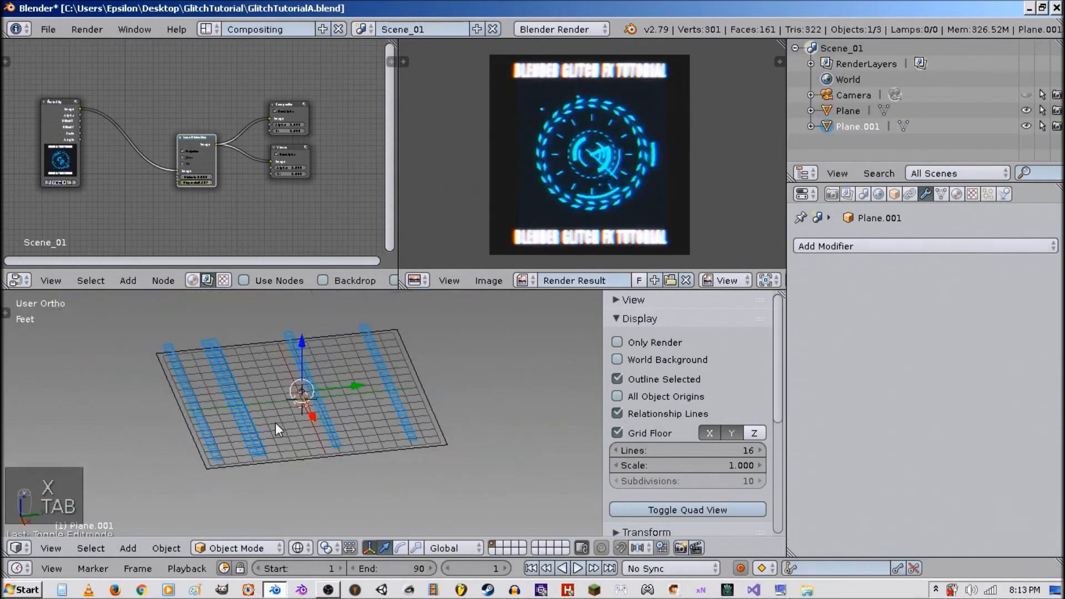
pyautogui.hotkey('alt', 'z')
pyautogui.moveTo(275, 423); pyautogui.dragTo(501, 403, button='middle')
pyautogui.scroll(5, 447, 432)
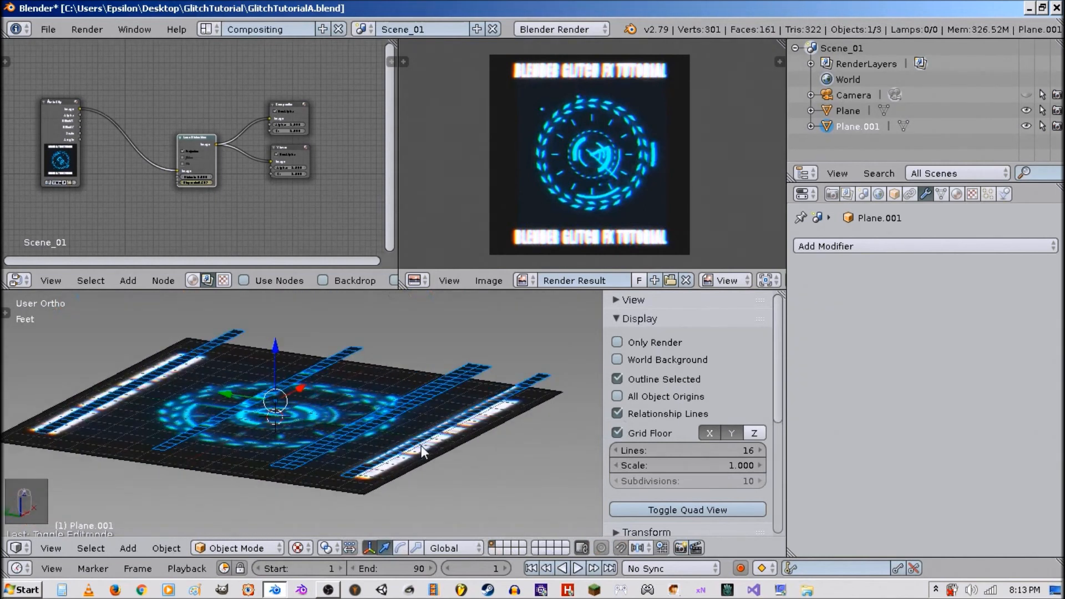
# In edit mode, add a loop cut across the face strips.
pyautogui.press('Tab')
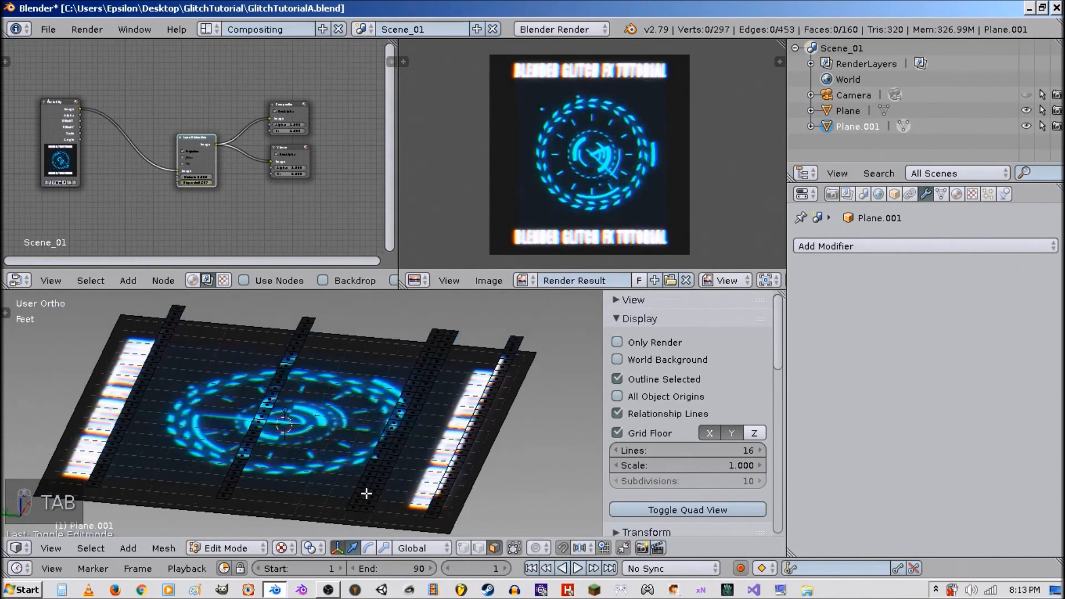
pyautogui.press('a')
pyautogui.press('a')
pyautogui.moveTo(366, 494); pyautogui.dragTo(387, 473, button='middle')
pyautogui.hotkey('ctrl', 'r')
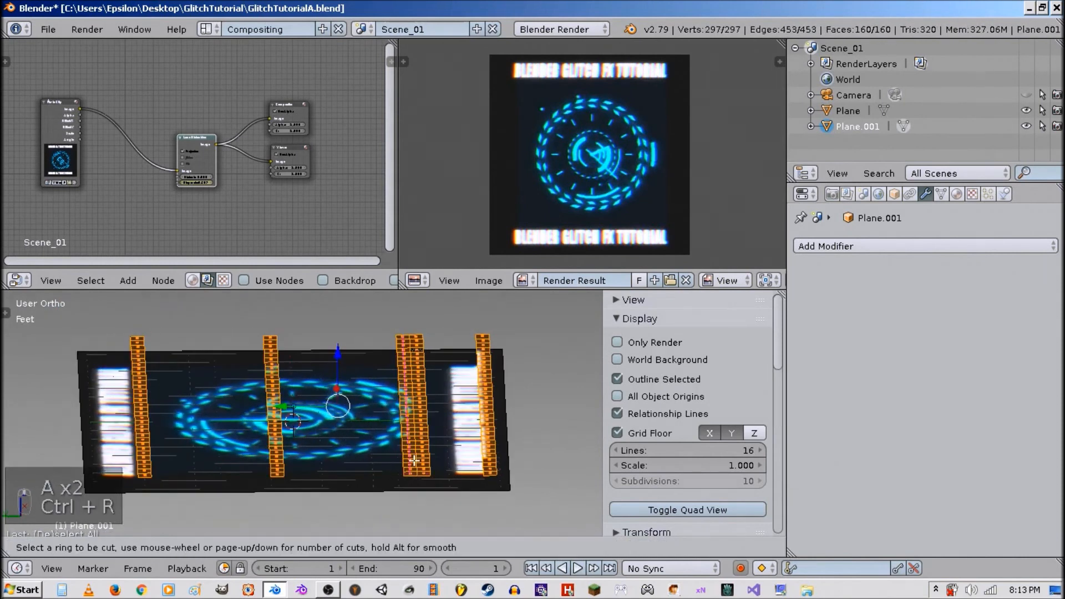
pyautogui.click(415, 460)
pyautogui.rightClick(398, 511)
pyautogui.click(495, 548)
pyautogui.scroll(4, 428, 499)
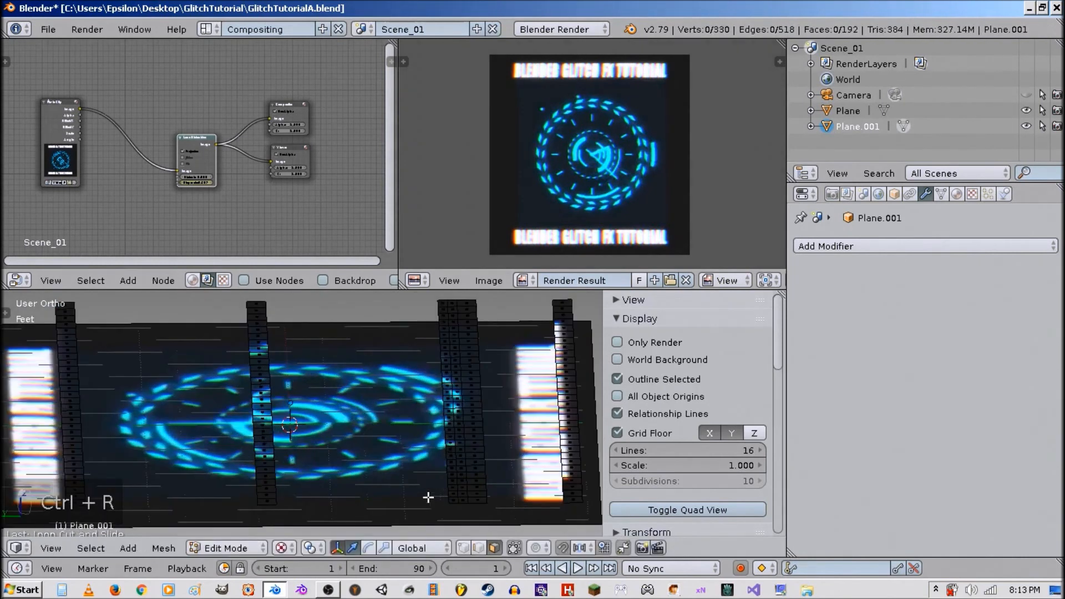
# Select a section of one strip and delete it using Only Edges & Faces.
pyautogui.press('a')
pyautogui.press('z')
pyautogui.press('z')
pyautogui.press('z')
pyautogui.press('a')
pyautogui.press('s')
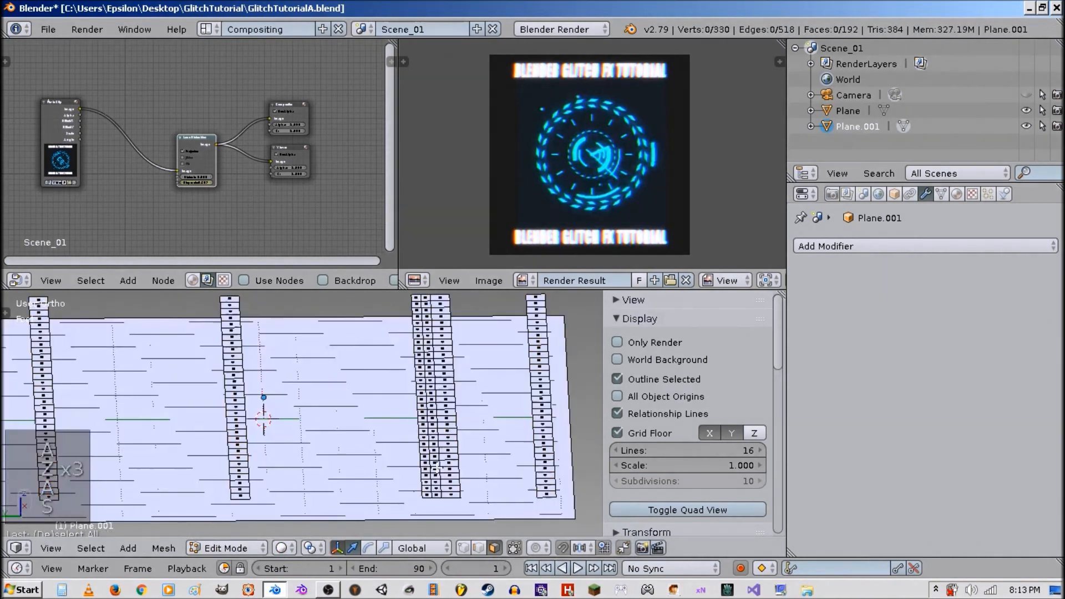
pyautogui.keyDown('alt'); pyautogui.rightClick(437, 469); pyautogui.keyUp('alt')
pyautogui.press('x')
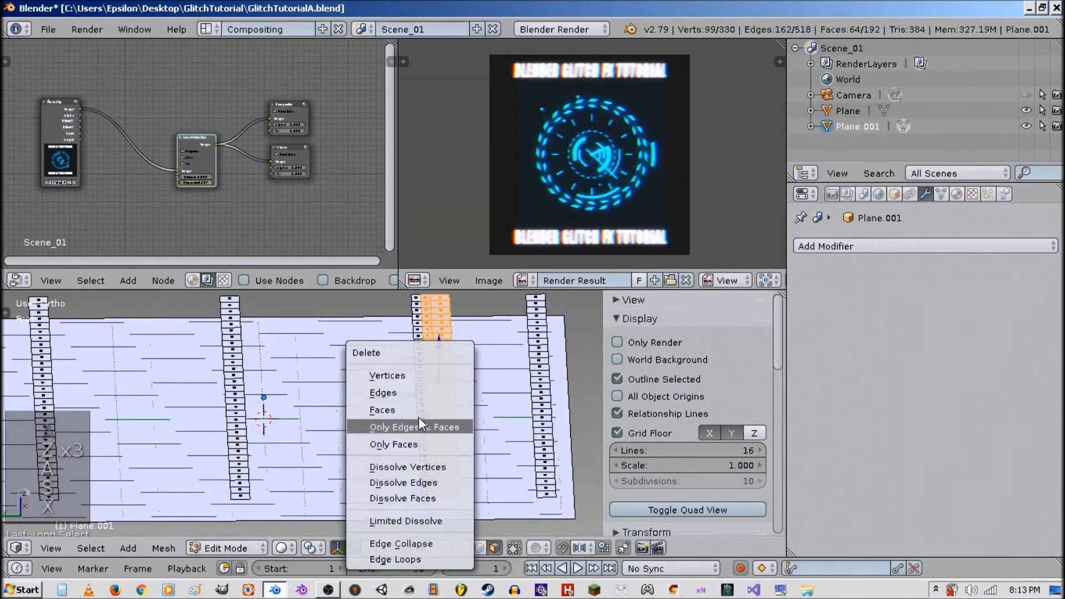
pyautogui.click(439, 424)
pyautogui.scroll(-2, 443, 423)
pyautogui.moveTo(442, 422); pyautogui.dragTo(408, 430, button='middle')
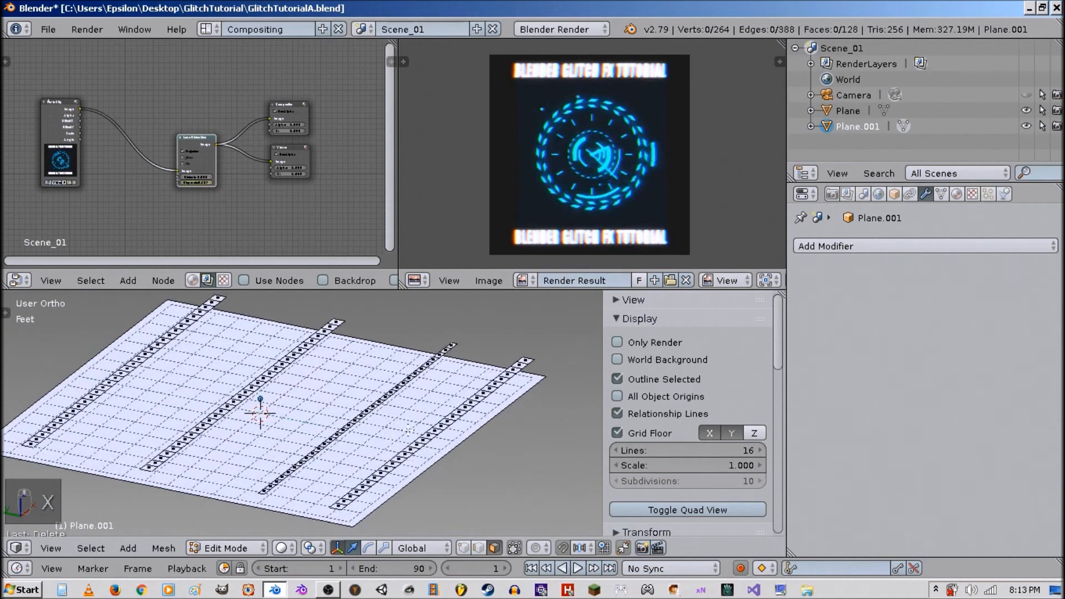
# Return to object mode and insert a keyframe on the plane's X location at frame 1.
pyautogui.press('Tab')
pyautogui.click(893, 194)
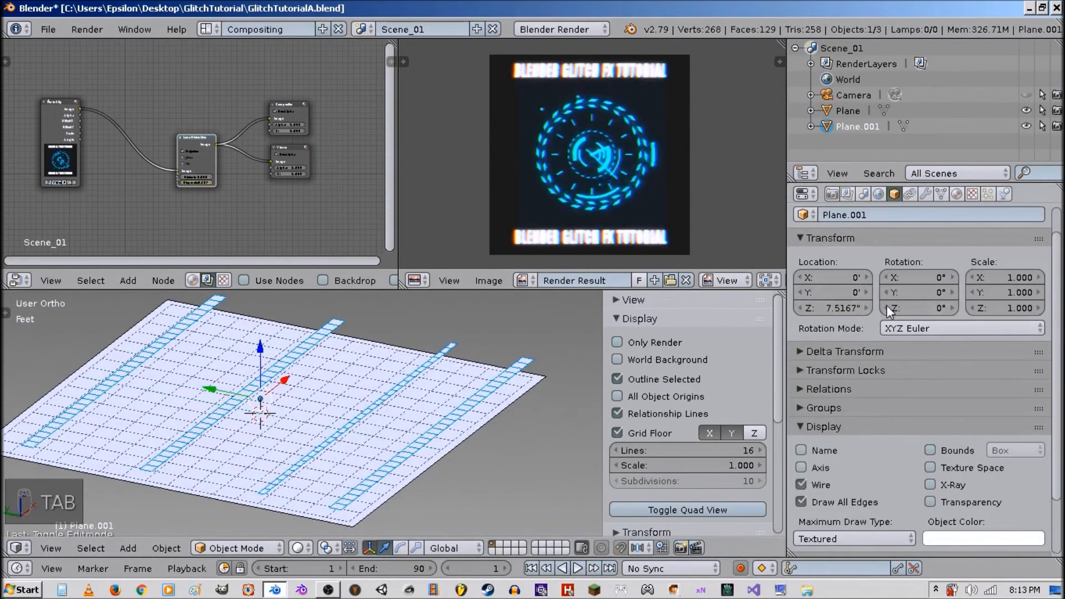
pyautogui.rightClick(829, 278)
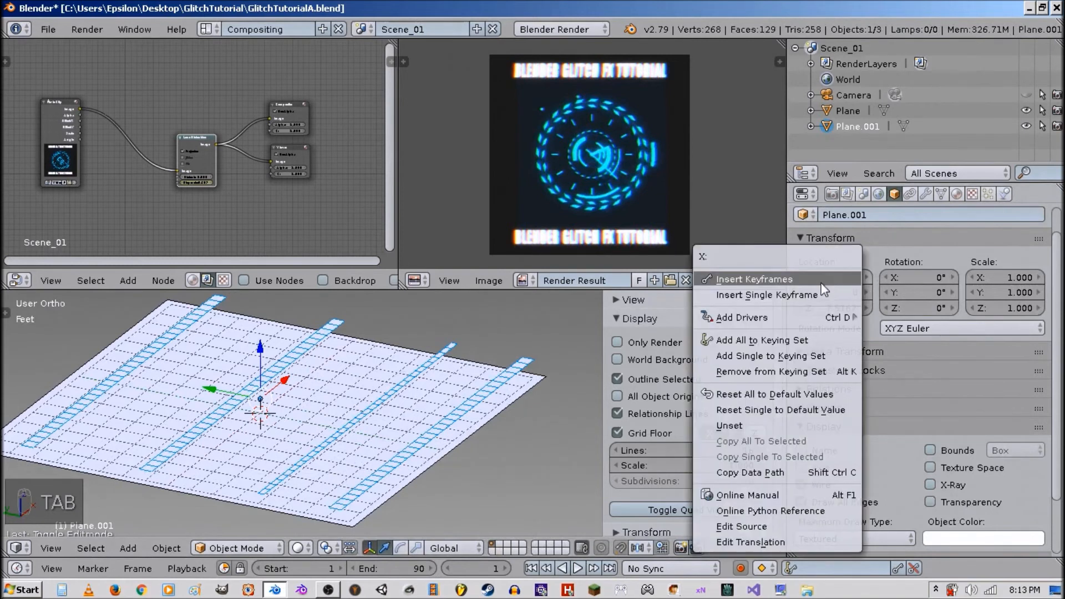
pyautogui.click(818, 291)
# Switch to camera view, go to frame 9, and keyframe the plane's X location again.
pyautogui.moveTo(310, 389); pyautogui.dragTo(325, 411, button='middle')
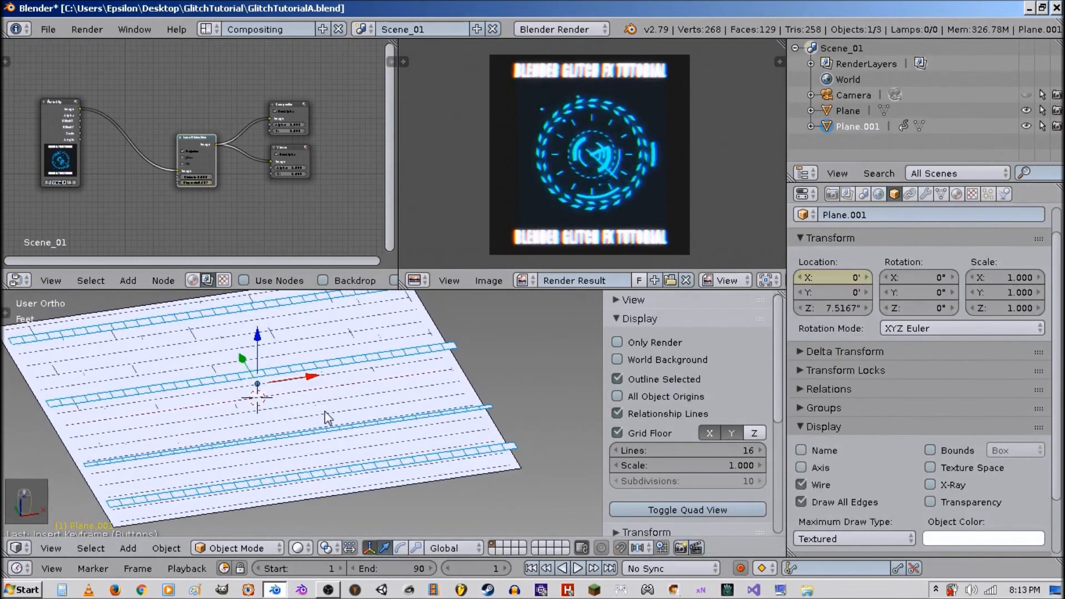
pyautogui.press('KP_0')
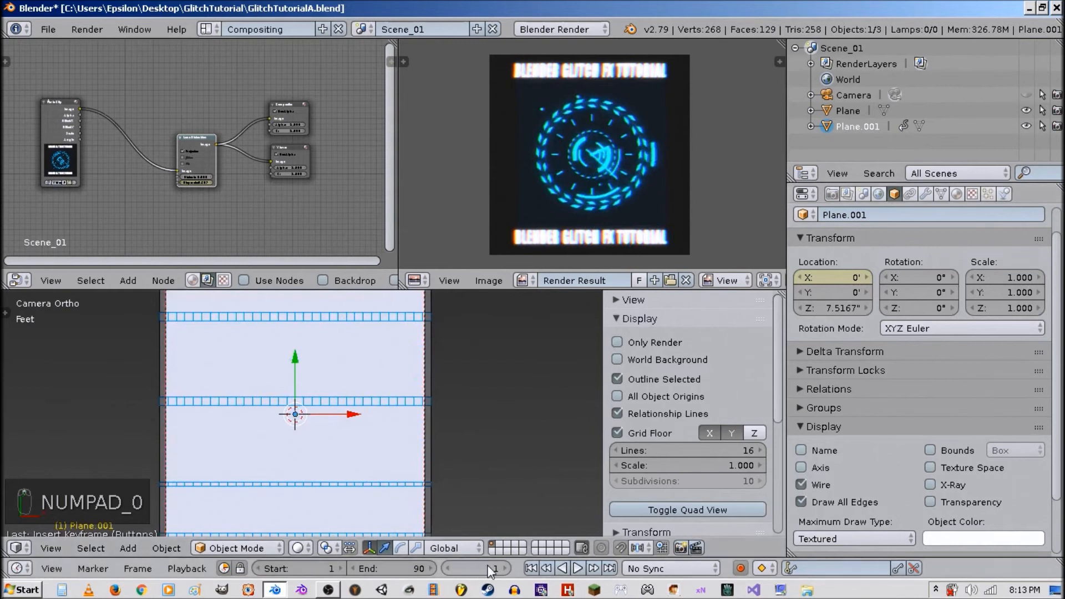
pyautogui.click(561, 568)
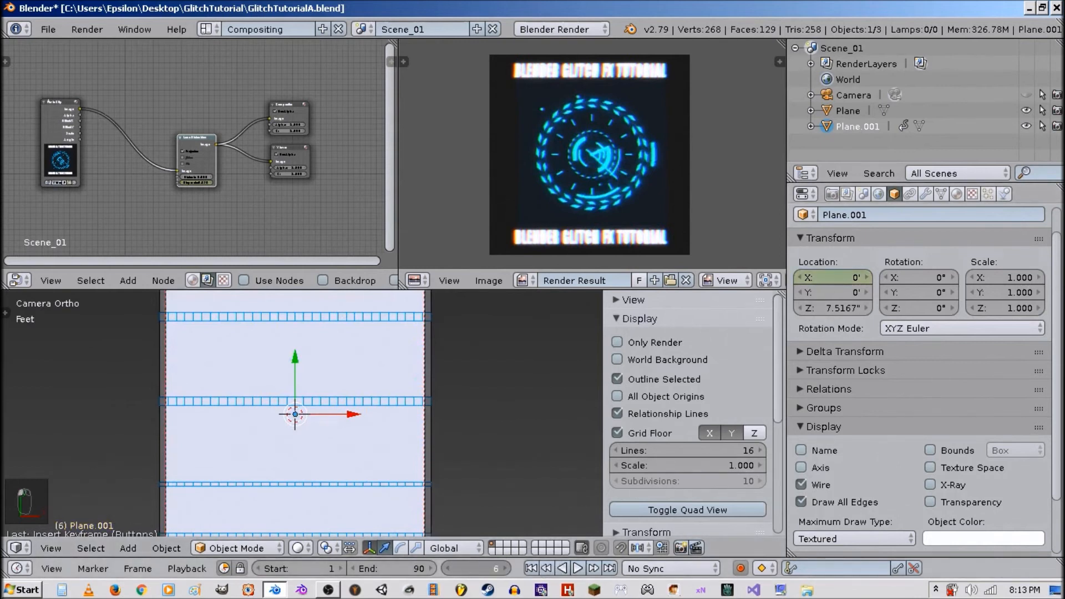
pyautogui.moveTo(474, 569); pyautogui.dragTo(532, 567)
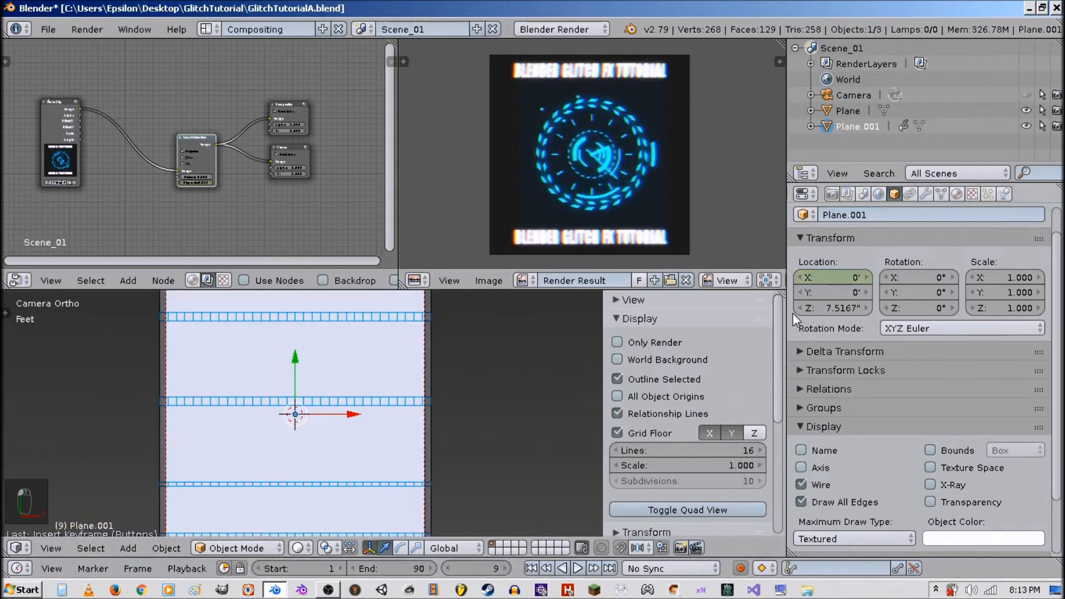
pyautogui.rightClick(837, 278)
pyautogui.click(830, 281)
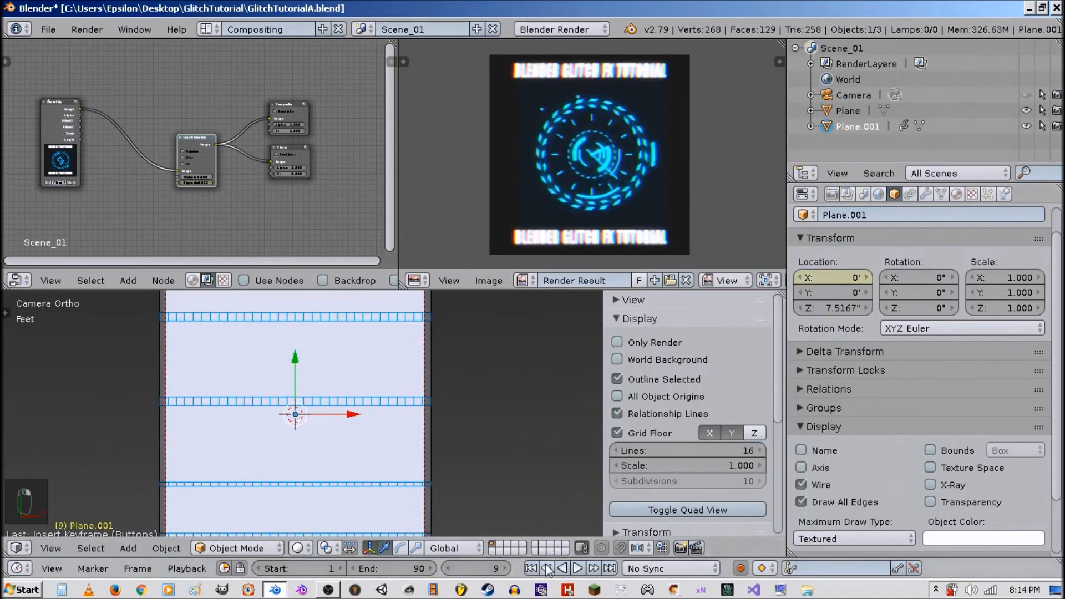
# At frame 10, set the plane's X location to 5.5 and insert a keyframe on it.
pyautogui.click(506, 568)
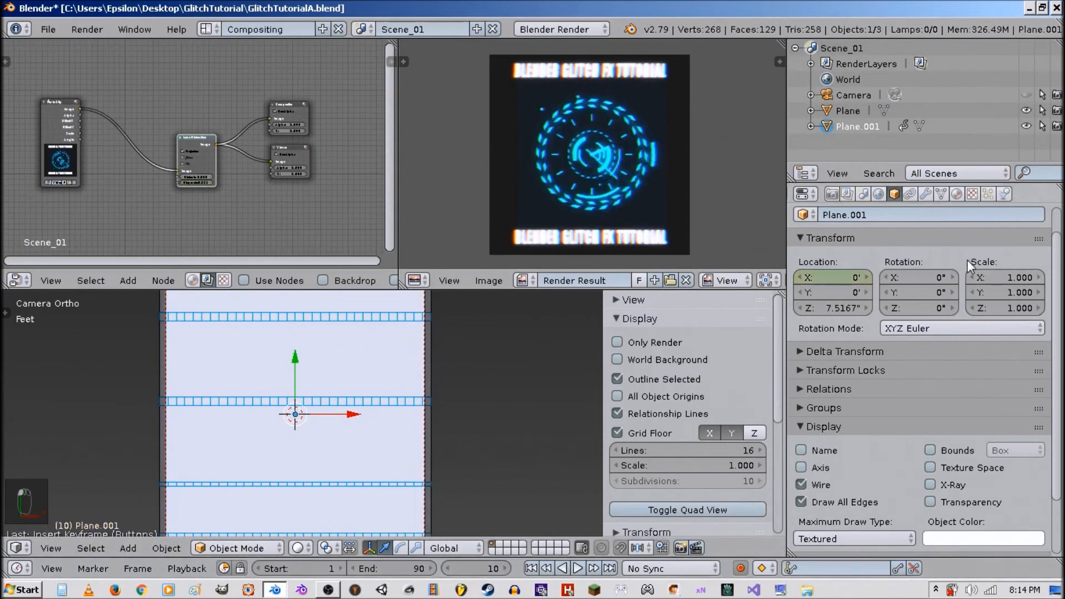
pyautogui.moveTo(828, 276); pyautogui.dragTo(858, 276)
pyautogui.rightClick(830, 276)
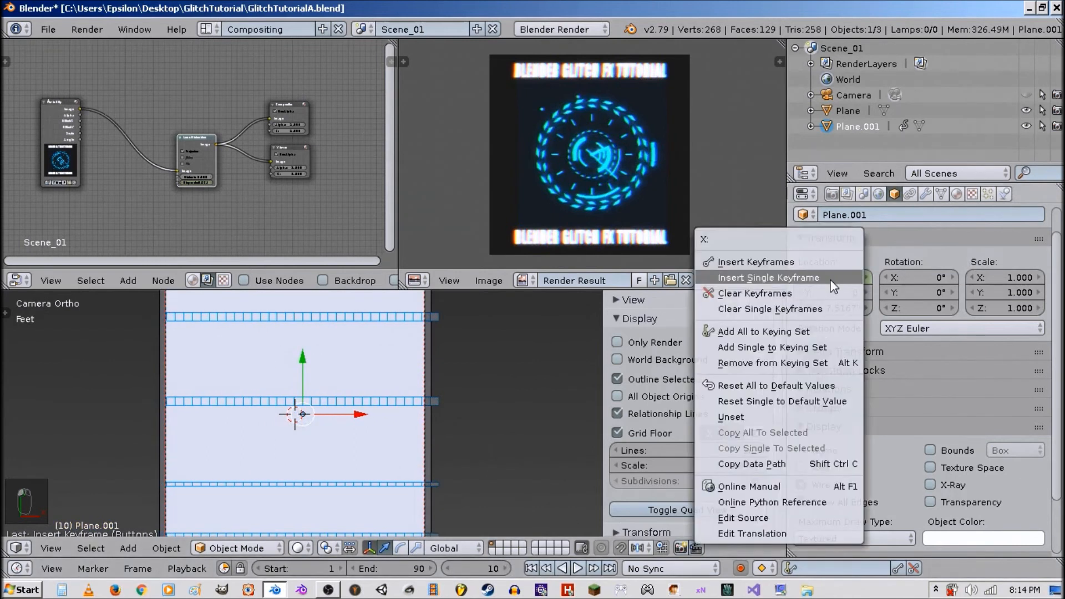
pyautogui.click(829, 276)
# At frame 11, shift the strip plane's X location to about 2.1 and insert a single keyframe on it.
pyautogui.click(505, 569)
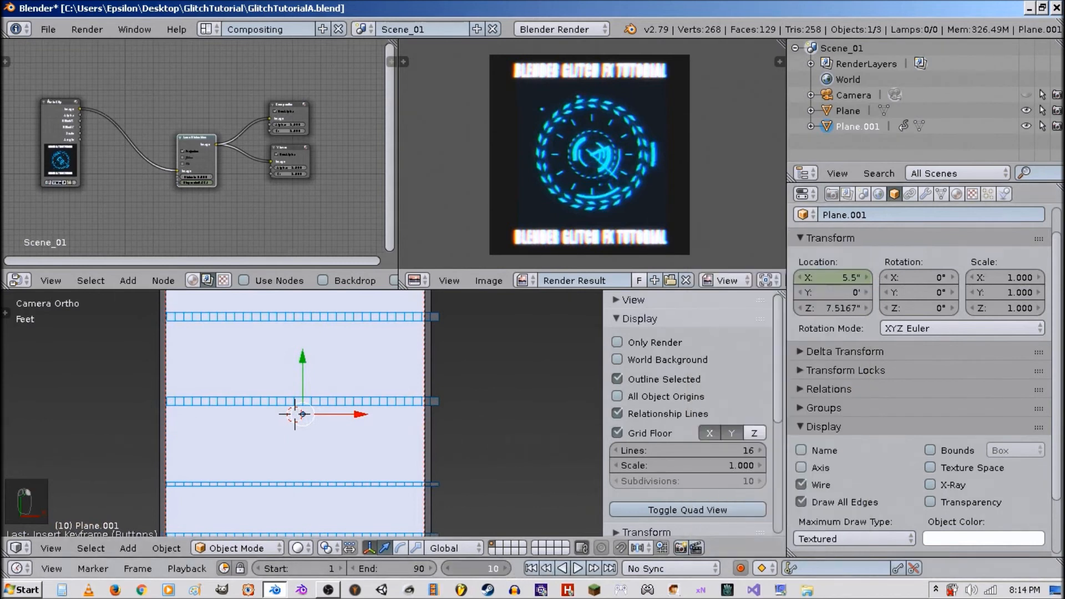
pyautogui.moveTo(832, 277); pyautogui.dragTo(826, 277)
pyautogui.rightClick(831, 278)
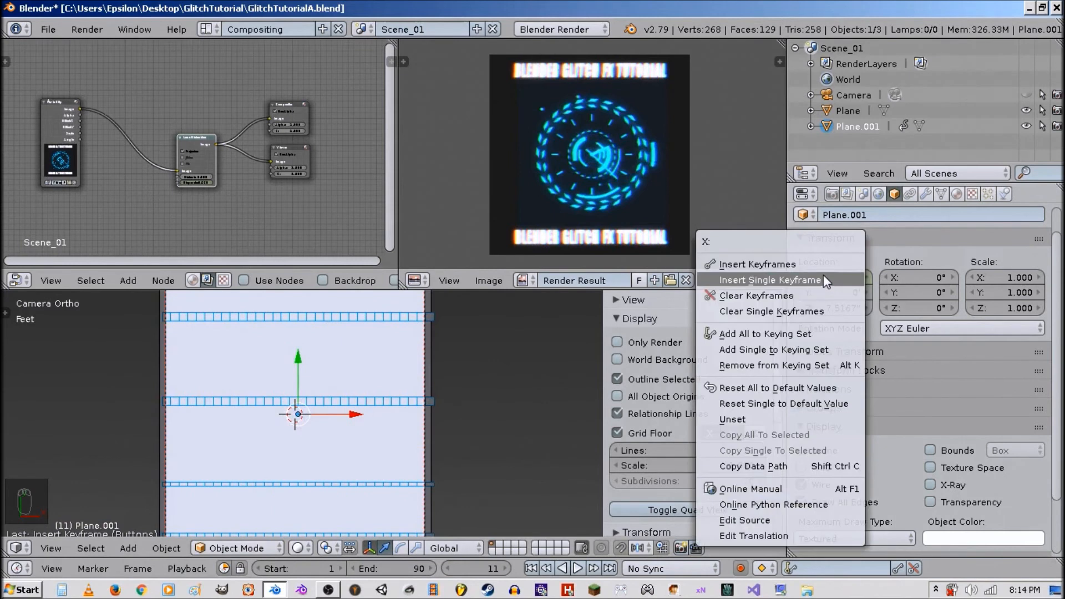
pyautogui.click(823, 274)
# Advance to frame 16 and insert a single keyframe on the plane's X location.
pyautogui.click(506, 568)
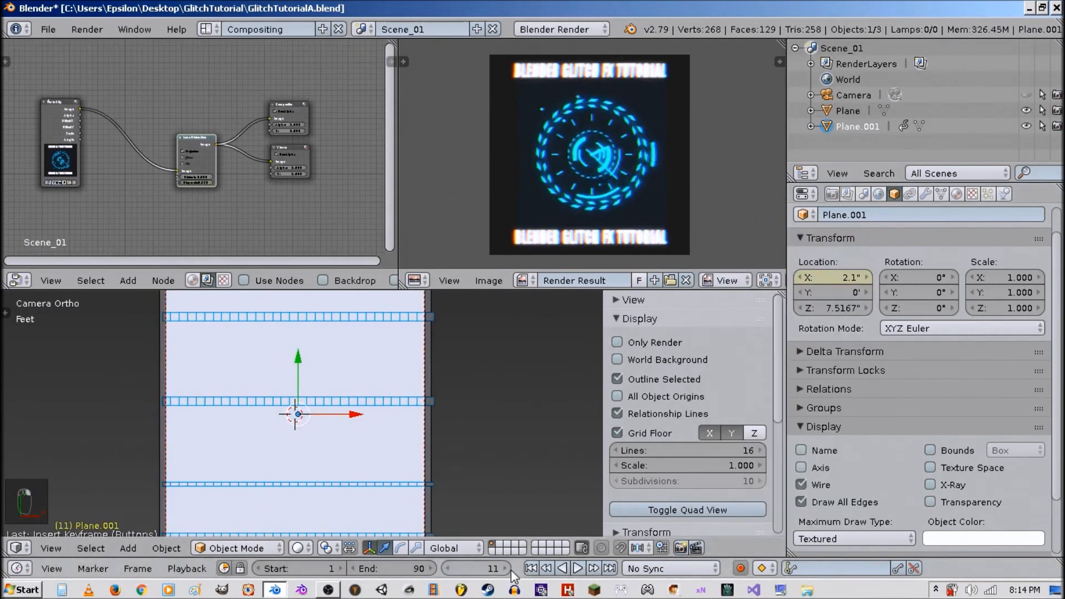
pyautogui.click(506, 569)
pyautogui.click(506, 569)
pyautogui.click(505, 569)
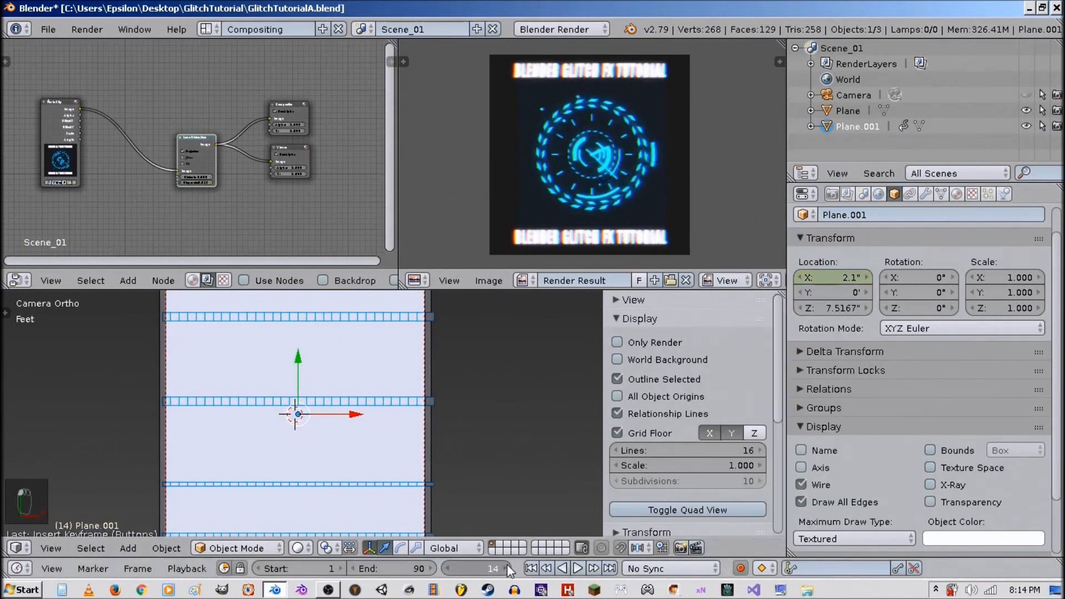
pyautogui.click(505, 568)
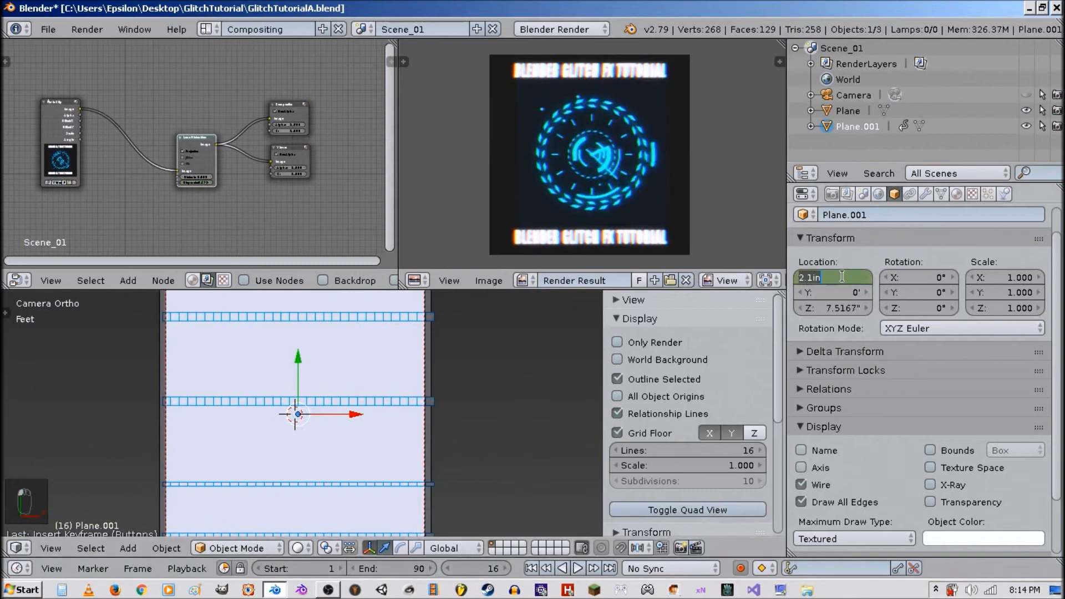
pyautogui.rightClick(844, 278)
pyautogui.click(843, 275)
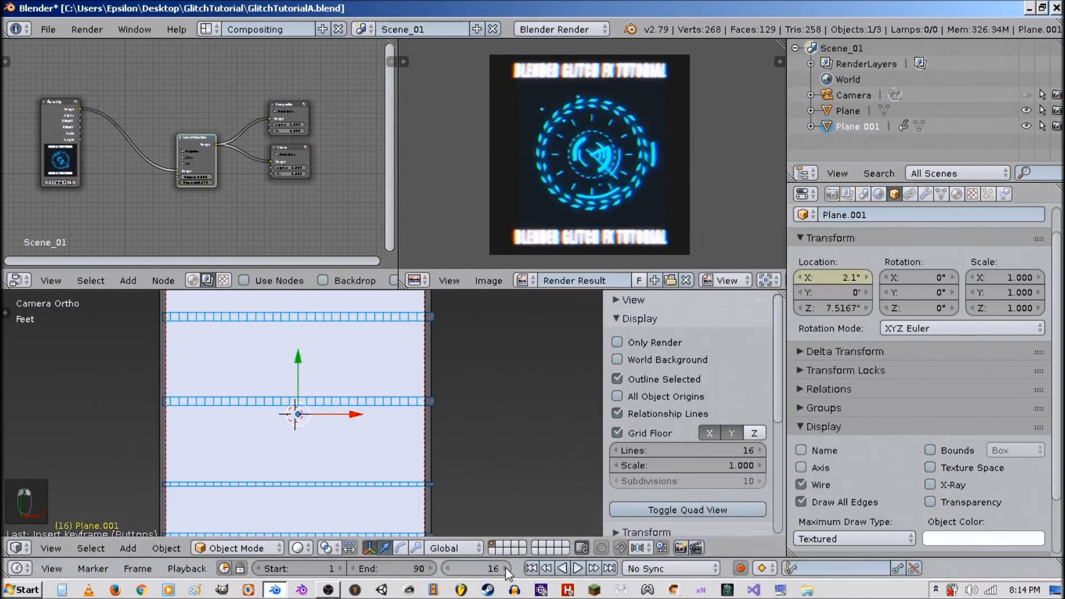
# At frame 17, set the plane's X location to 0 and keyframe it.
pyautogui.click(505, 568)
pyautogui.click(851, 278)
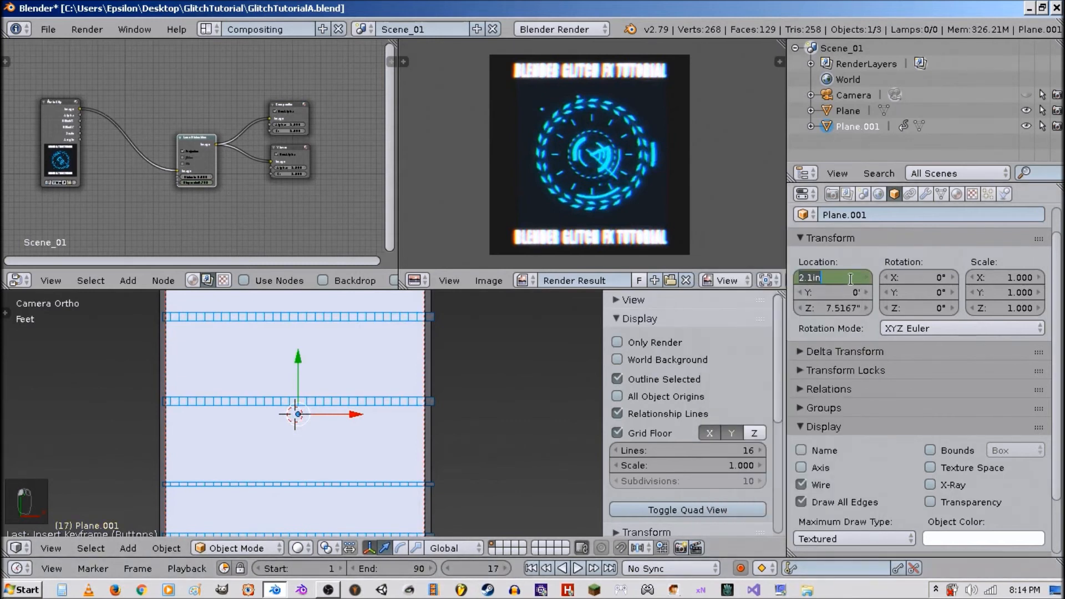
pyautogui.write('0')
pyautogui.press('Return')
pyautogui.rightClick(853, 279)
pyautogui.click(852, 278)
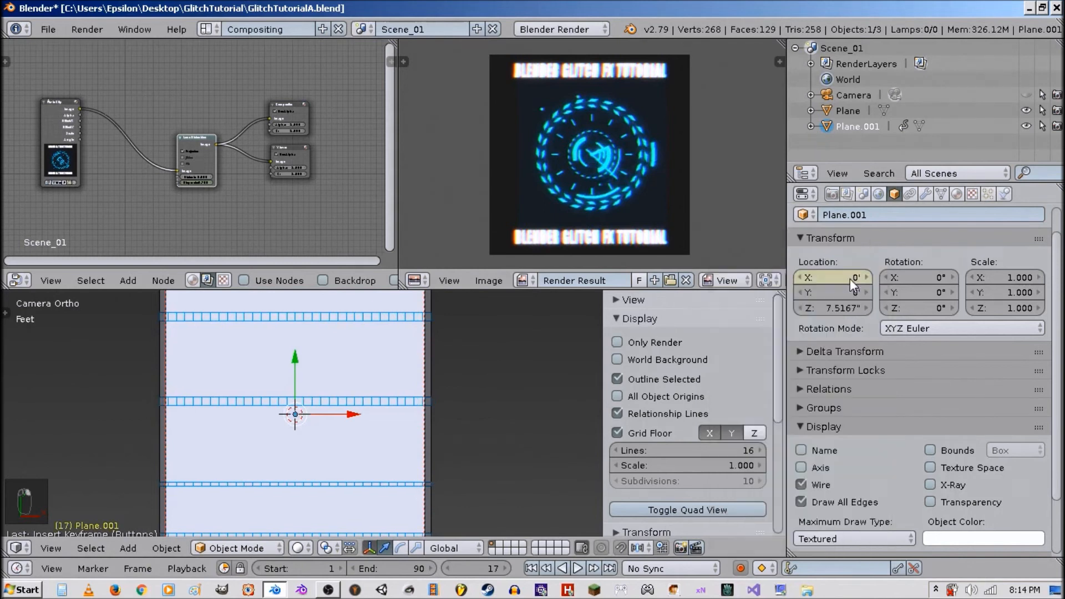
# Scrub to frame 42 and keyframe the plane's X location at 0.
pyautogui.moveTo(475, 569); pyautogui.dragTo(491, 569)
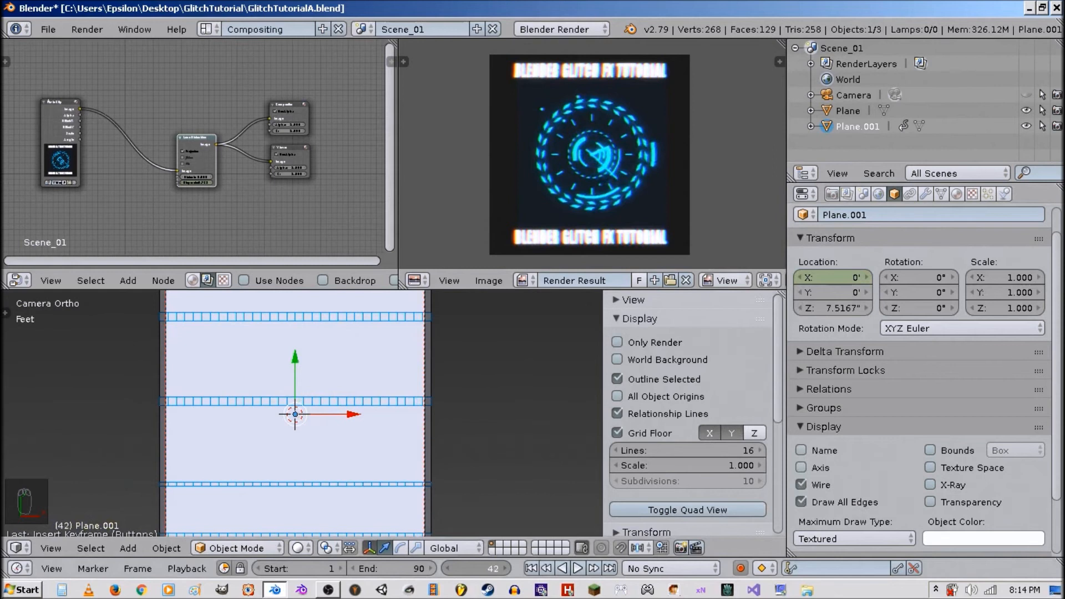
pyautogui.rightClick(849, 282)
pyautogui.click(840, 279)
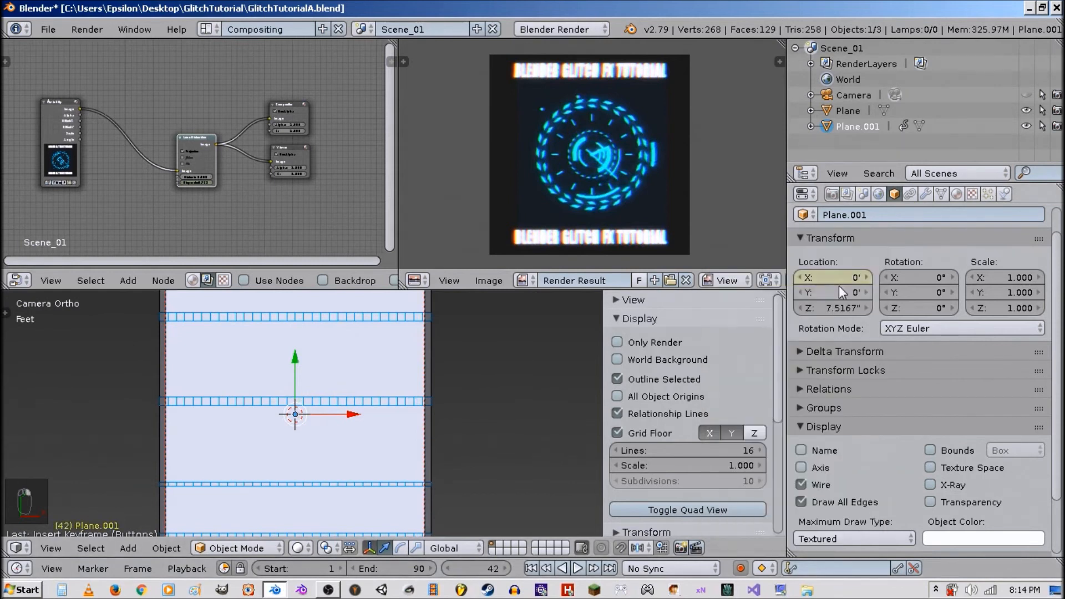
# At frame 46, shift the plane's X location to about 3.2 and keyframe it.
pyautogui.moveTo(502, 569); pyautogui.dragTo(507, 571)
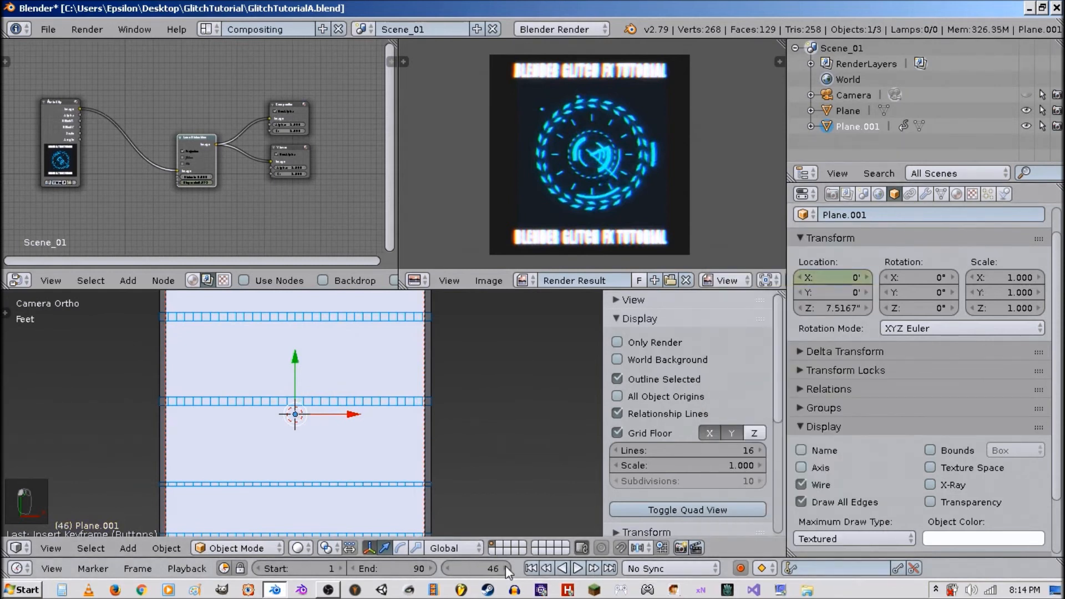
pyautogui.moveTo(834, 278); pyautogui.dragTo(849, 277)
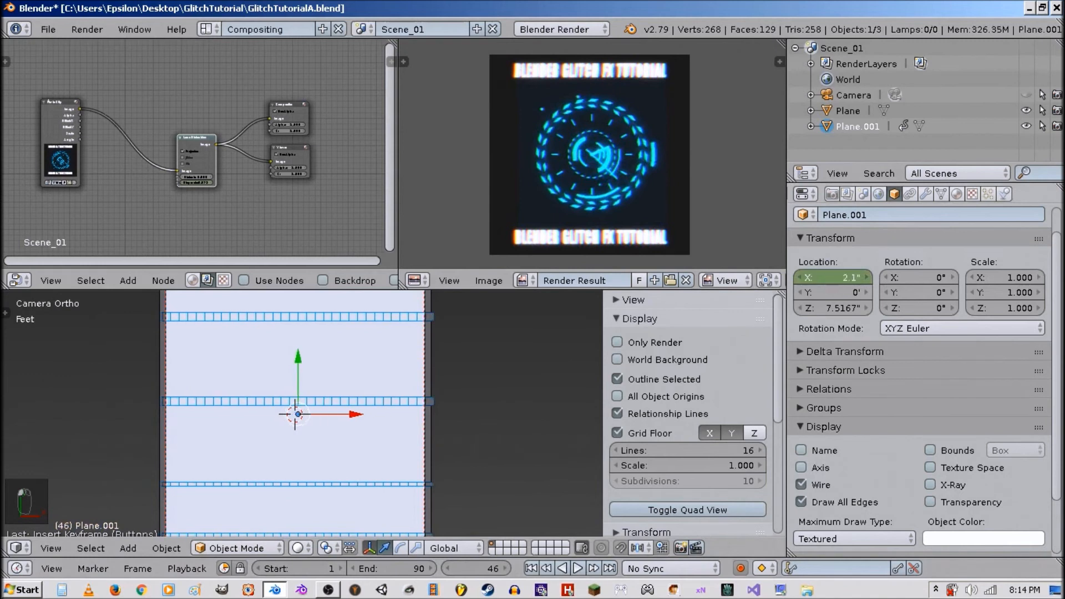
pyautogui.rightClick(831, 275)
pyautogui.click(832, 275)
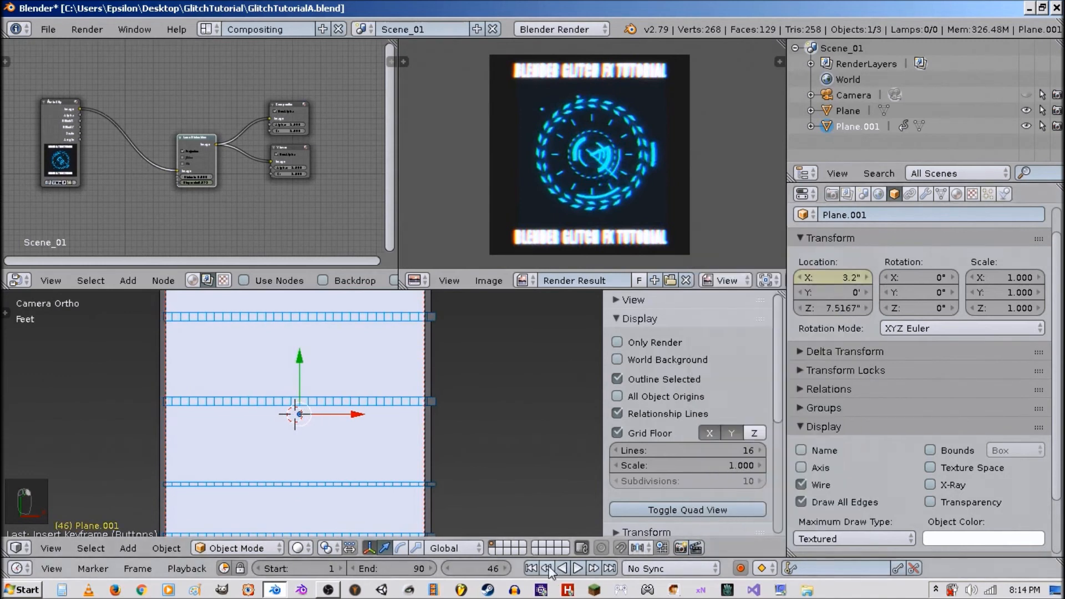
# Step forward to frame 50 and keyframe the plane's X location again.
pyautogui.press('Right')
pyautogui.press('Right')
pyautogui.press('Right')
pyautogui.press('Right')
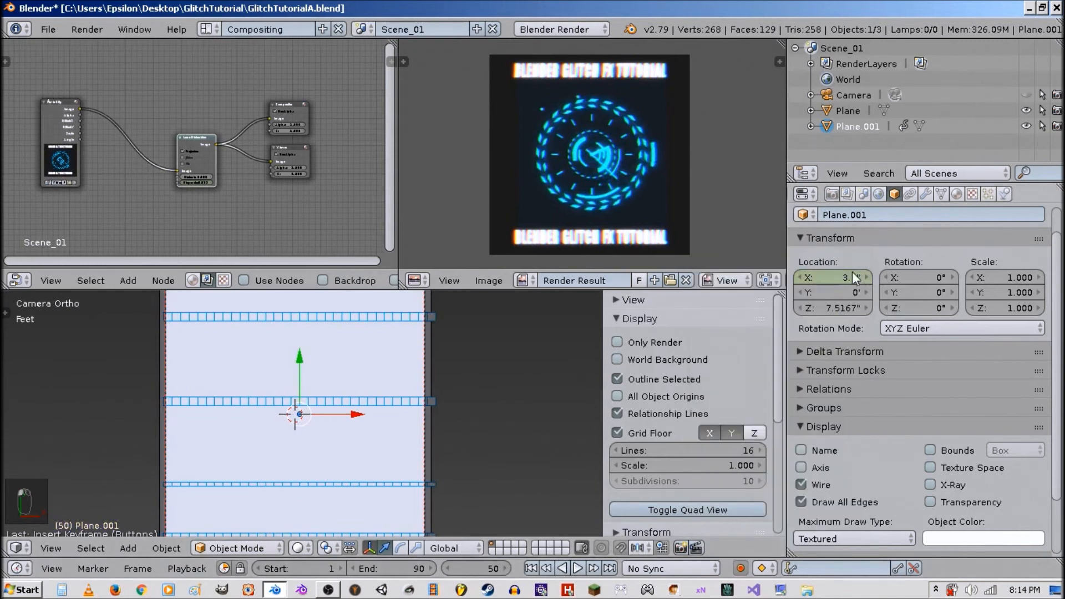
pyautogui.rightClick(841, 275)
pyautogui.click(841, 272)
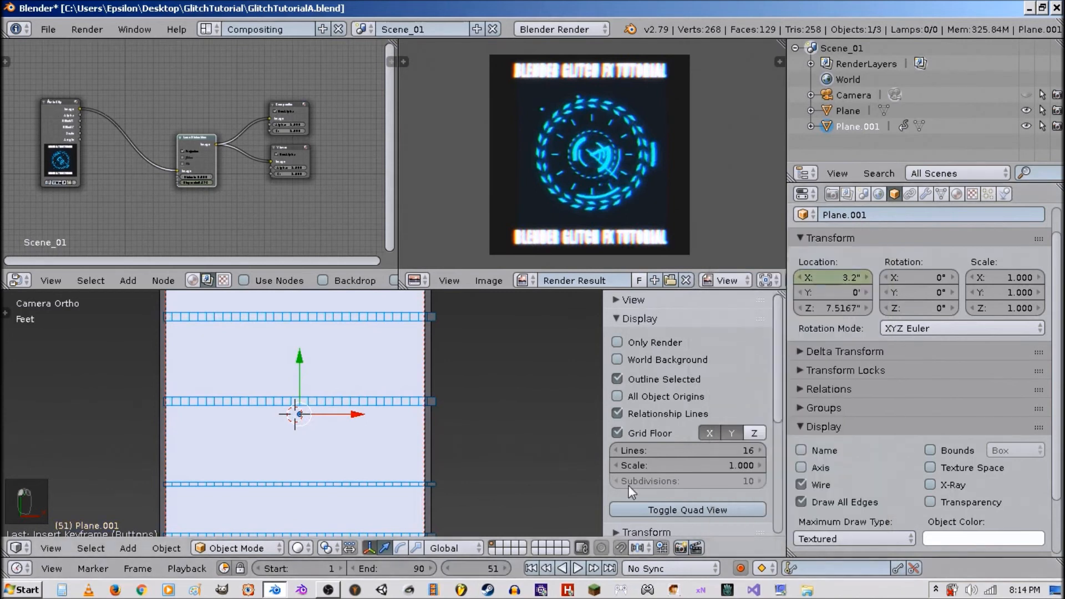
# At frame 51, set the plane's X location to 0 and keyframe it.
pyautogui.press('Right')
pyautogui.write('0')
pyautogui.press('Return')
pyautogui.rightClick(843, 278)
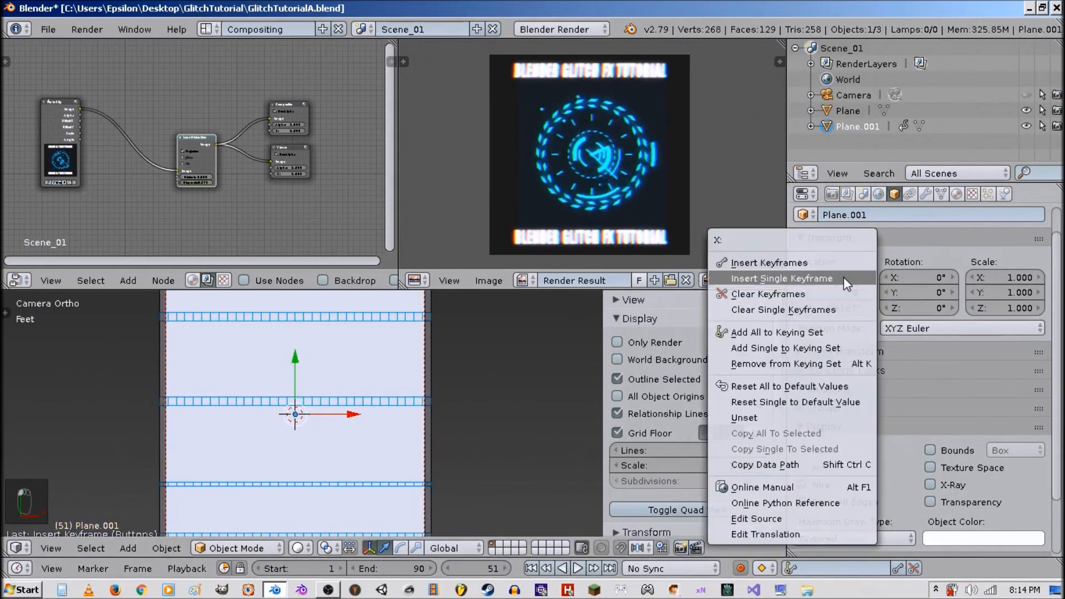
pyautogui.click(838, 275)
# Scrub ahead and shift the plane's X location to about -6.3, then keyframe it.
pyautogui.moveTo(456, 571); pyautogui.dragTo(478, 571)
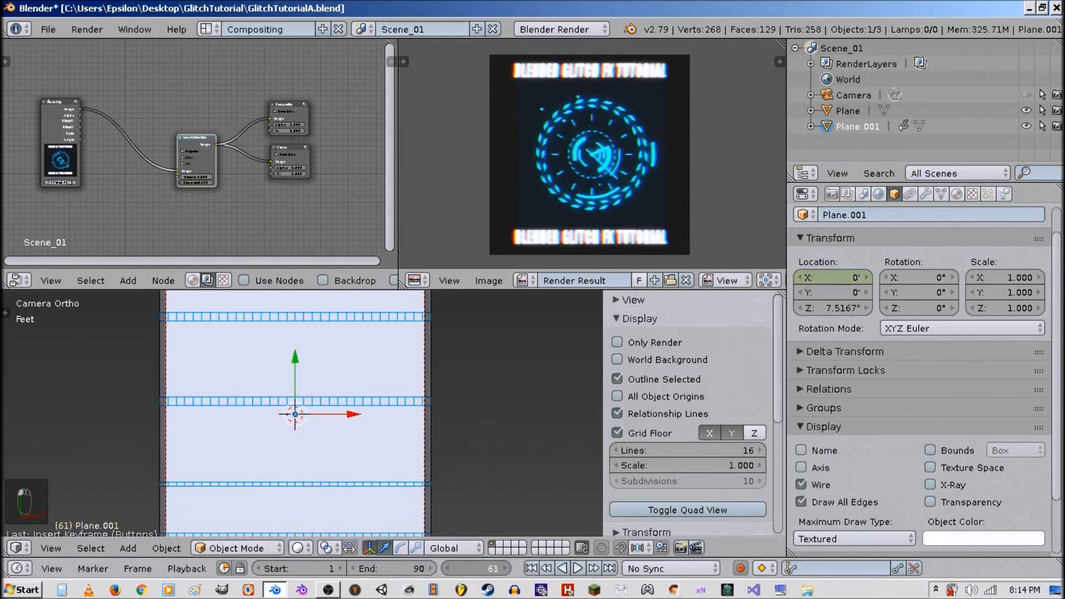
pyautogui.moveTo(850, 273); pyautogui.dragTo(827, 273)
pyautogui.rightClick(850, 272)
pyautogui.click(850, 272)
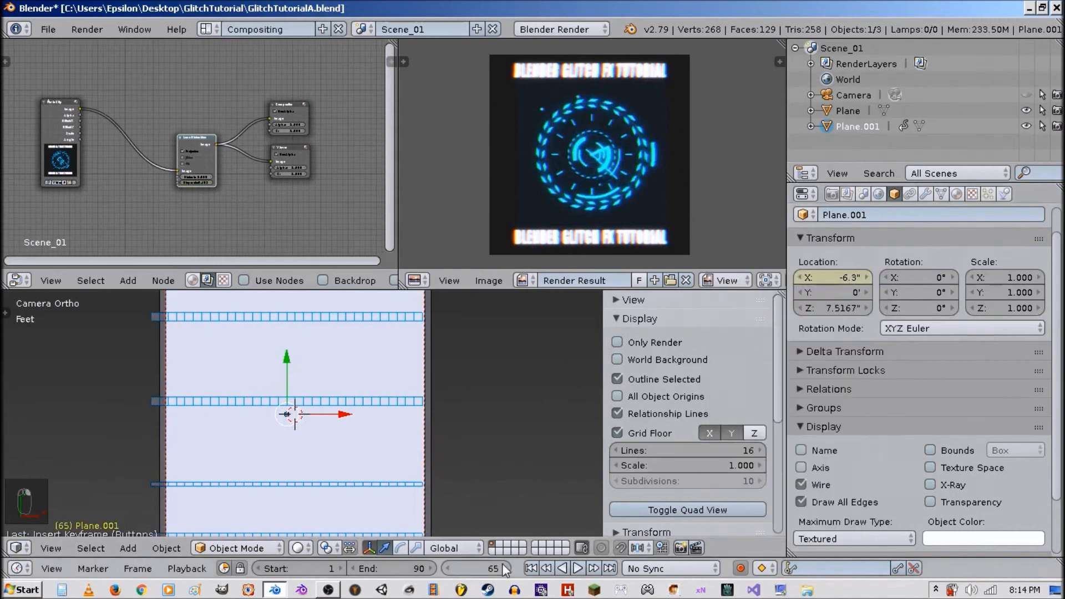
# At frame 64, set the plane's X location to 0 and keyframe it.
pyautogui.click(447, 569)
pyautogui.click(838, 277)
pyautogui.write('054in')
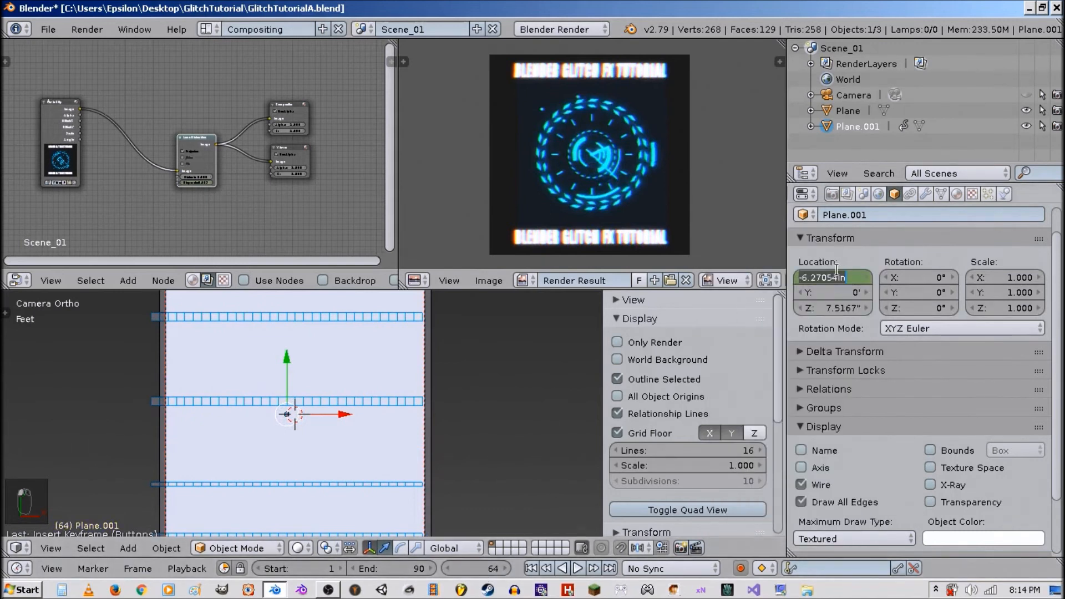
pyautogui.press('Return')
pyautogui.rightClick(838, 276)
pyautogui.click(841, 277)
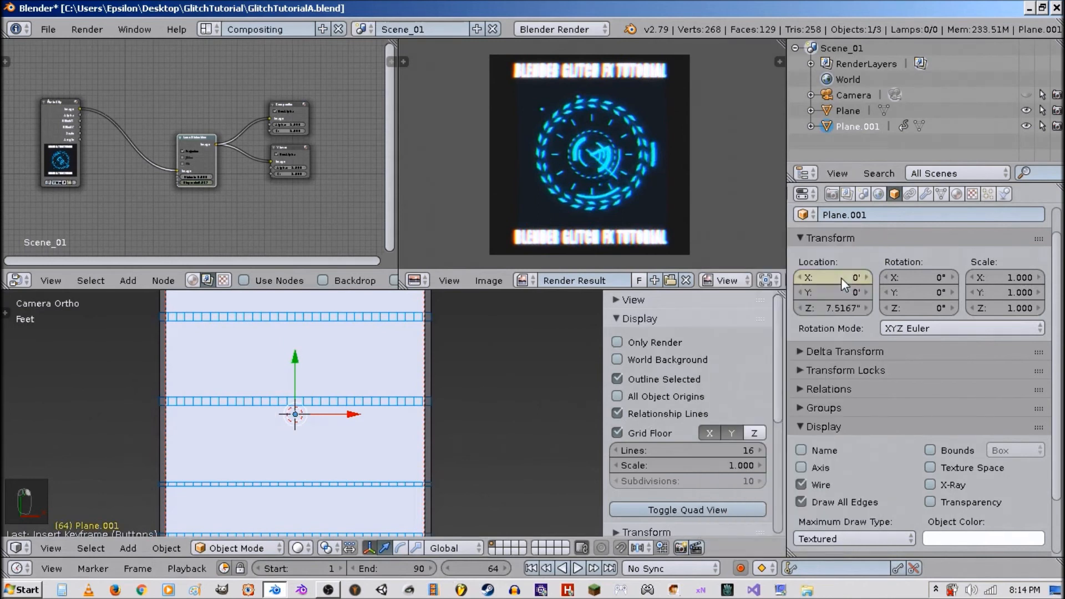
# Keyframe the plane's X location at -6.3 on frames 69 and 71.
pyautogui.click(506, 568)
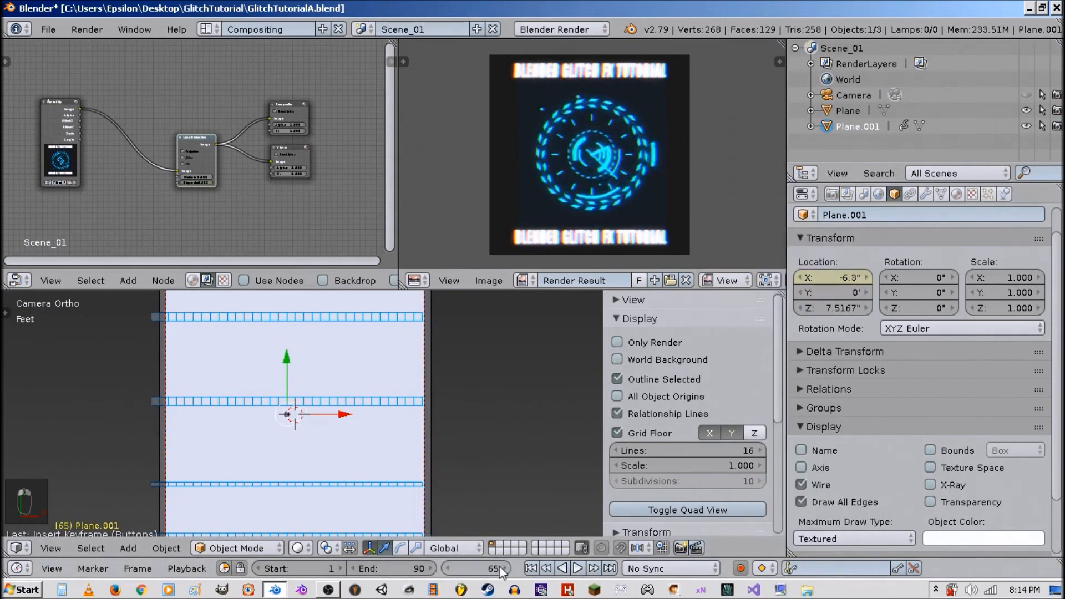
pyautogui.click(504, 569)
pyautogui.click(504, 570)
pyautogui.click(504, 569)
pyautogui.click(504, 569)
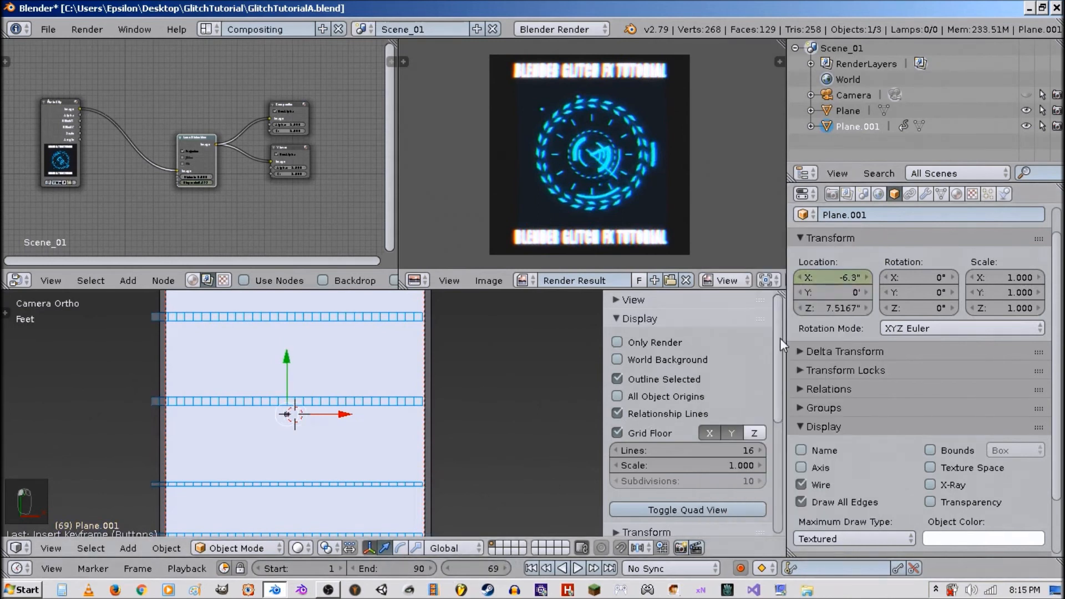
pyautogui.rightClick(829, 278)
pyautogui.click(830, 278)
pyautogui.click(500, 568)
pyautogui.click(501, 568)
pyautogui.click(501, 569)
pyautogui.click(501, 568)
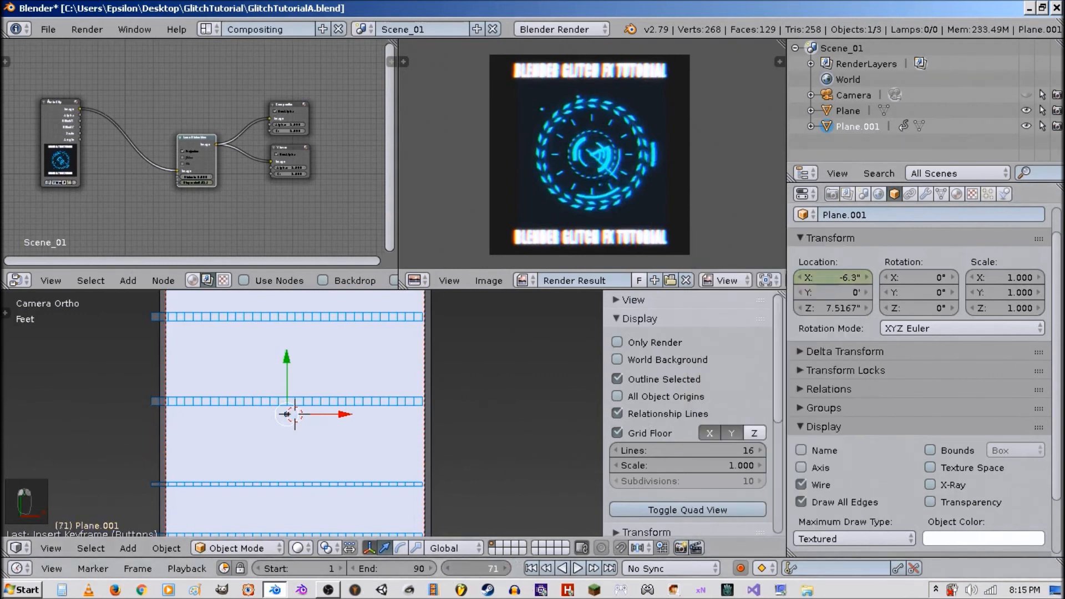
pyautogui.rightClick(845, 275)
pyautogui.click(845, 276)
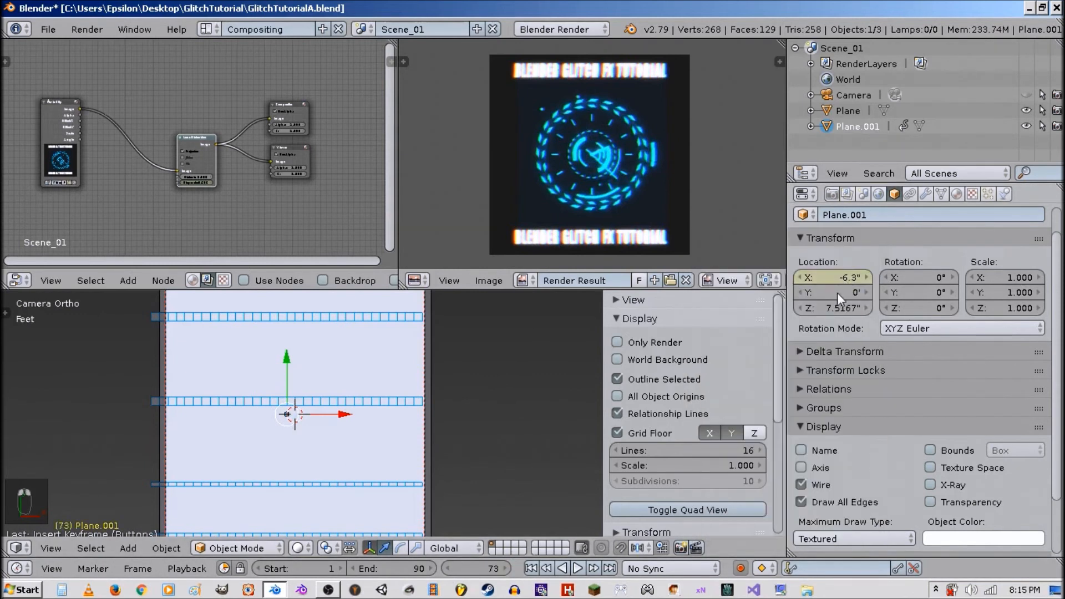
# At frame 74, set the plane's X location to 0 and keyframe it.
pyautogui.click(502, 569)
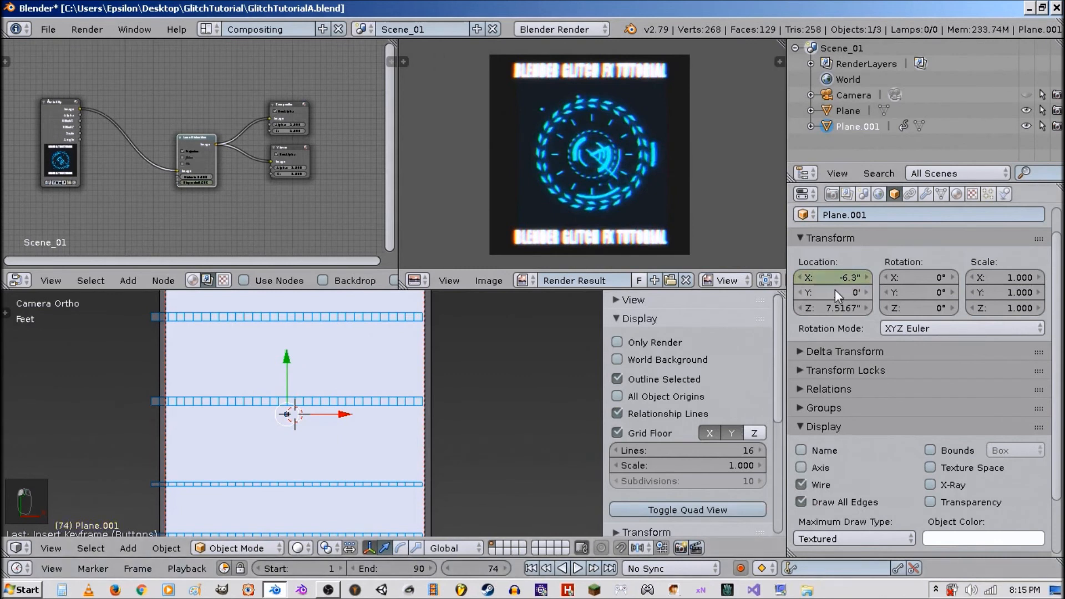
pyautogui.click(838, 275)
pyautogui.write('0')
pyautogui.press('Return')
pyautogui.rightClick(842, 276)
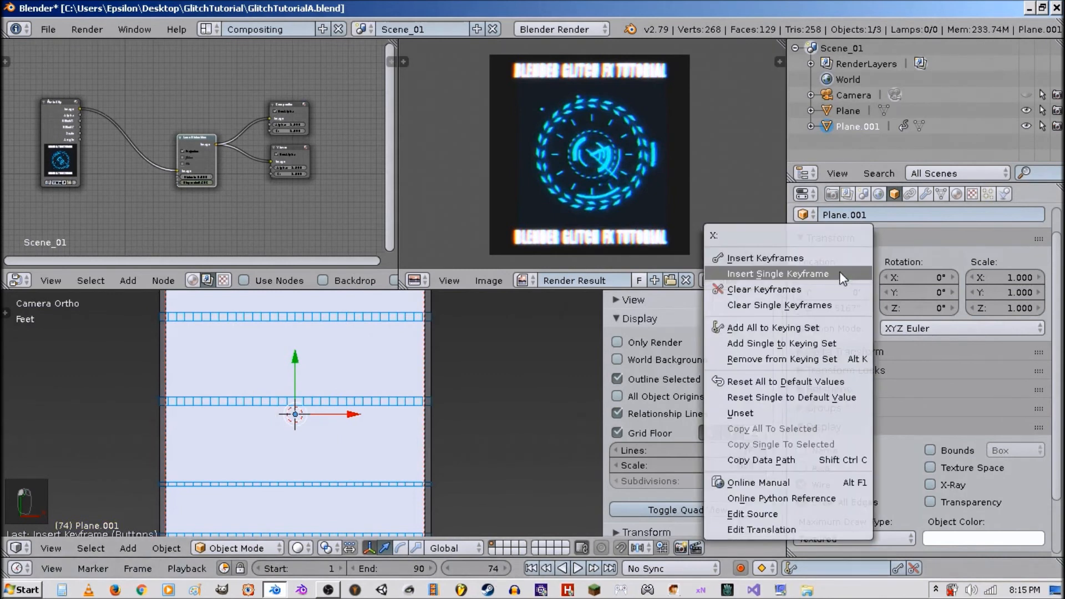
pyautogui.click(840, 273)
# Switch the viewport to textured shading, play the animation to preview the glitch, and return to frame 1.
pyautogui.press('z')
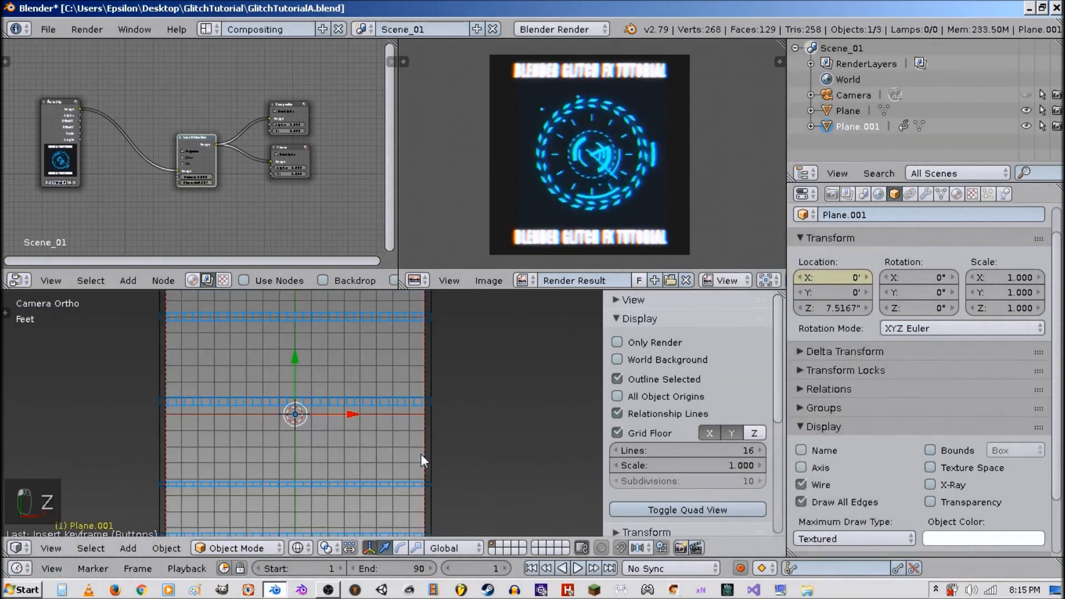
pyautogui.hotkey('alt', 'a')
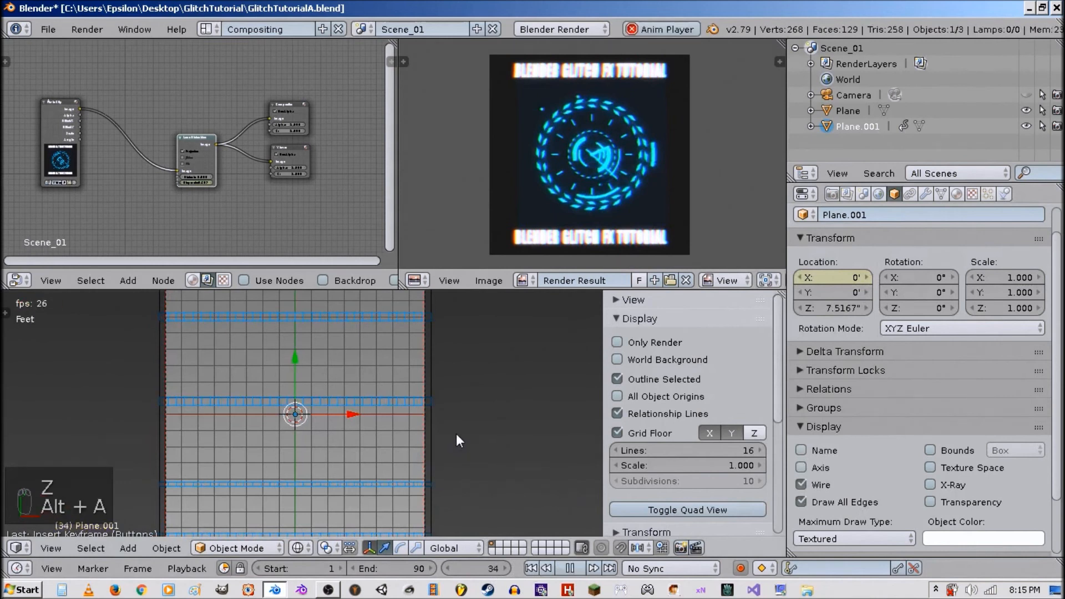
pyautogui.hotkey('alt', 'a')
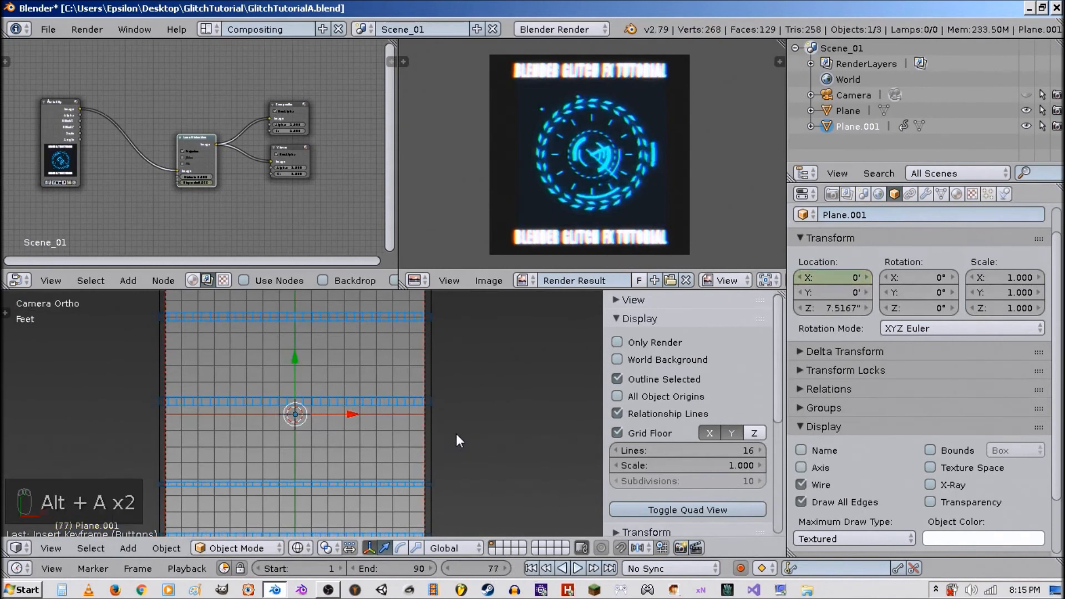
pyautogui.hotkey('alt', 'z')
pyautogui.hotkey('alt', 'a')
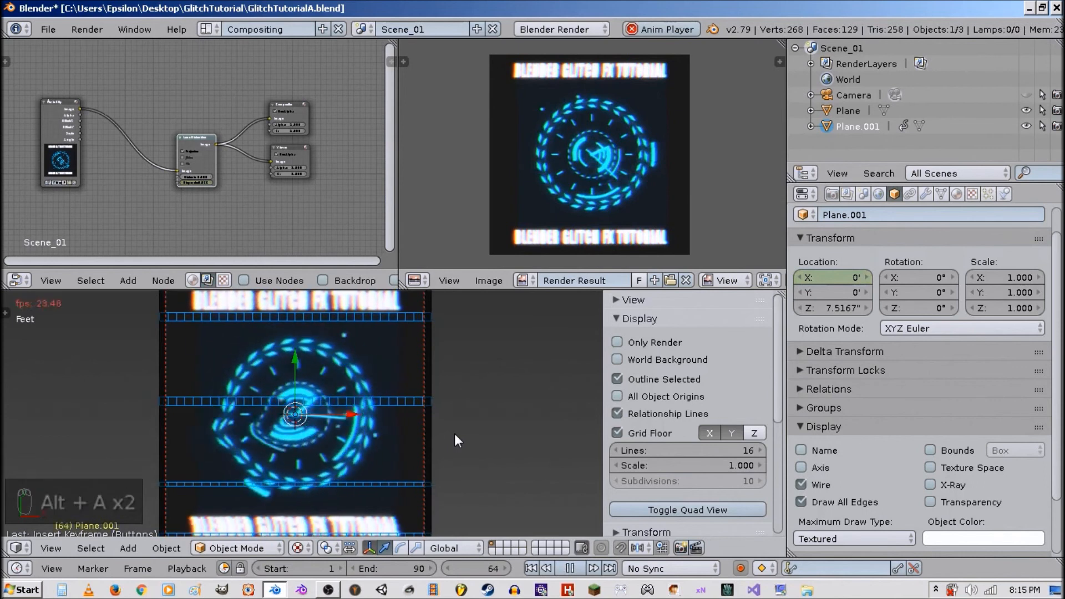
pyautogui.hotkey('alt', 'a')
pyautogui.click(532, 568)
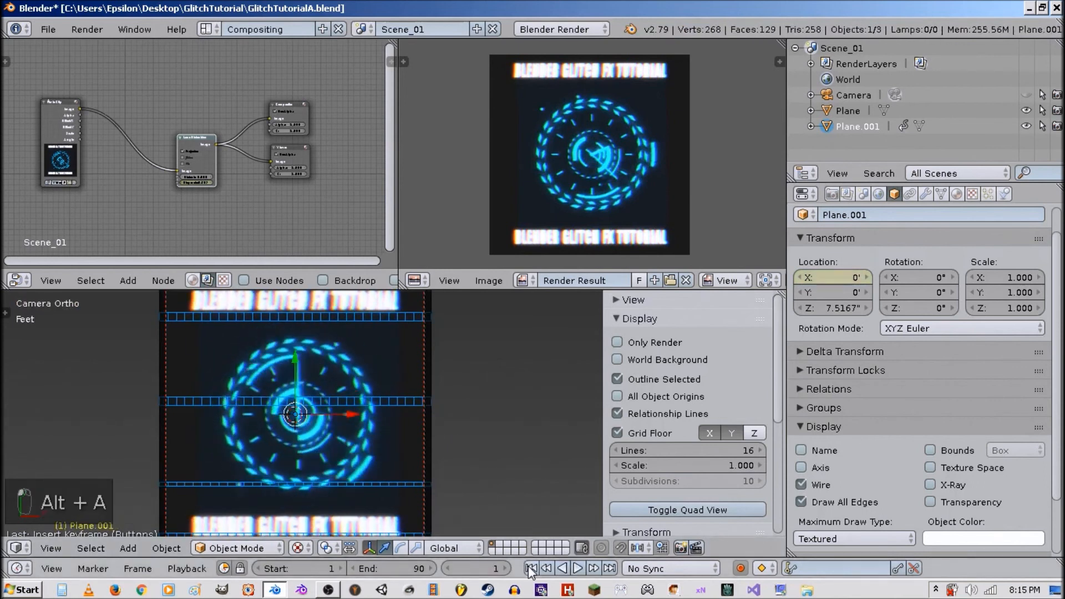
# Select the strip plane and move it down along Z to about 1.8.
pyautogui.moveTo(490, 480); pyautogui.dragTo(394, 387, button='middle')
pyautogui.scroll(-3, 394, 387)
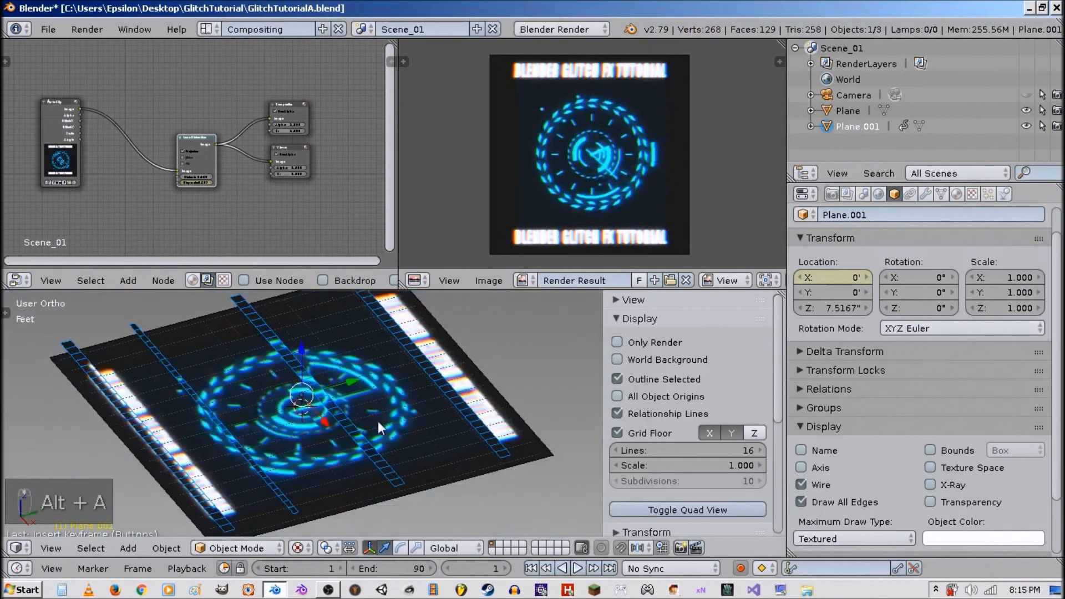
pyautogui.rightClick(385, 449)
pyautogui.rightClick(373, 413)
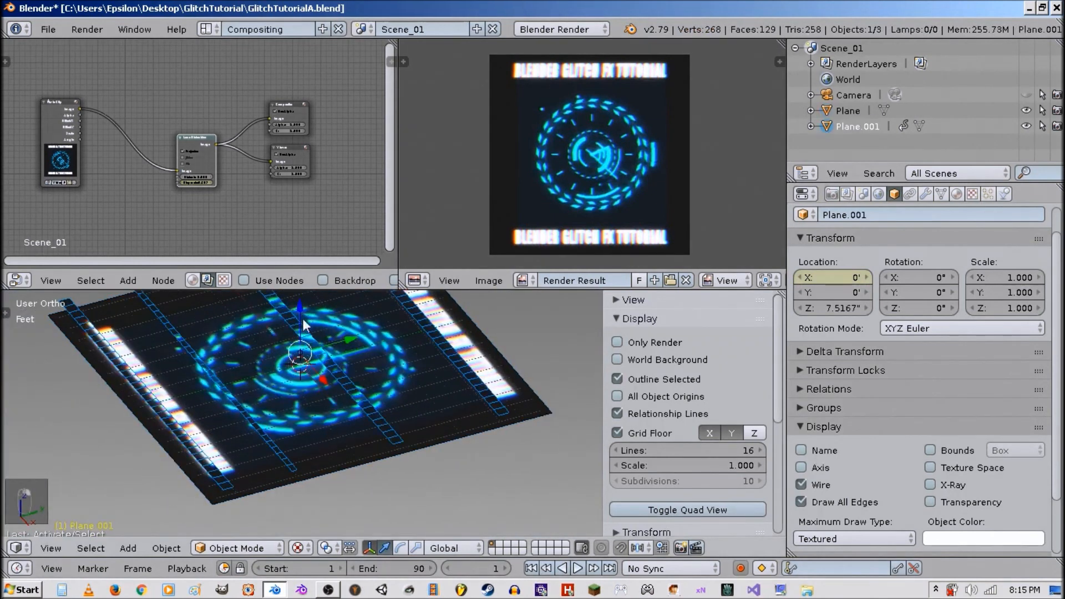
pyautogui.moveTo(299, 310); pyautogui.dragTo(299, 531)
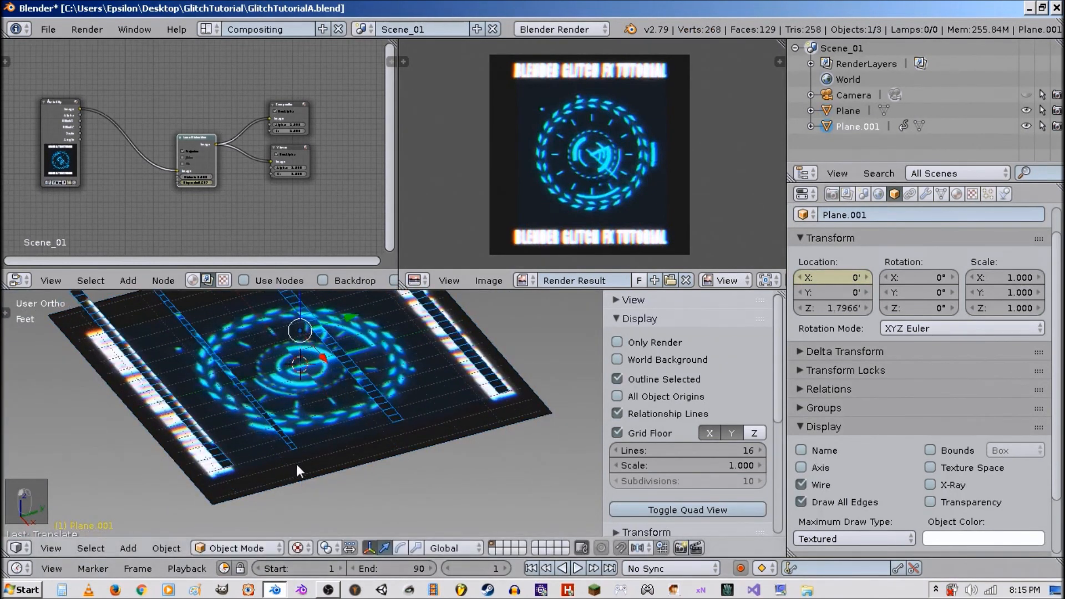
# Duplicate the original plane and move the copy up along Z to about 5.0.
pyautogui.rightClick(315, 435)
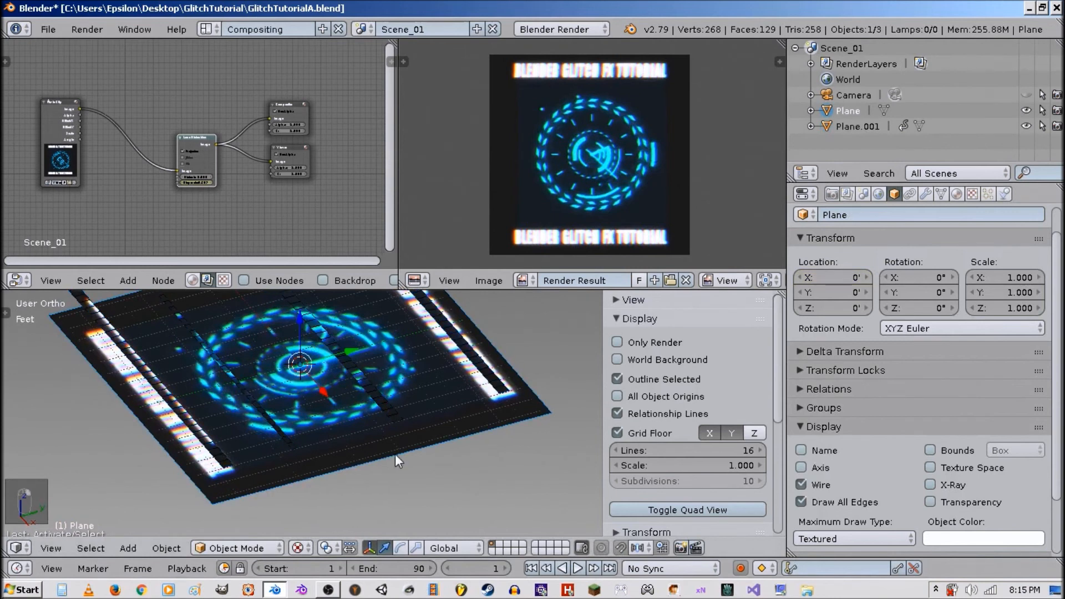
pyautogui.hotkey('shift', 'd')
pyautogui.press('z')
pyautogui.click(300, 310)
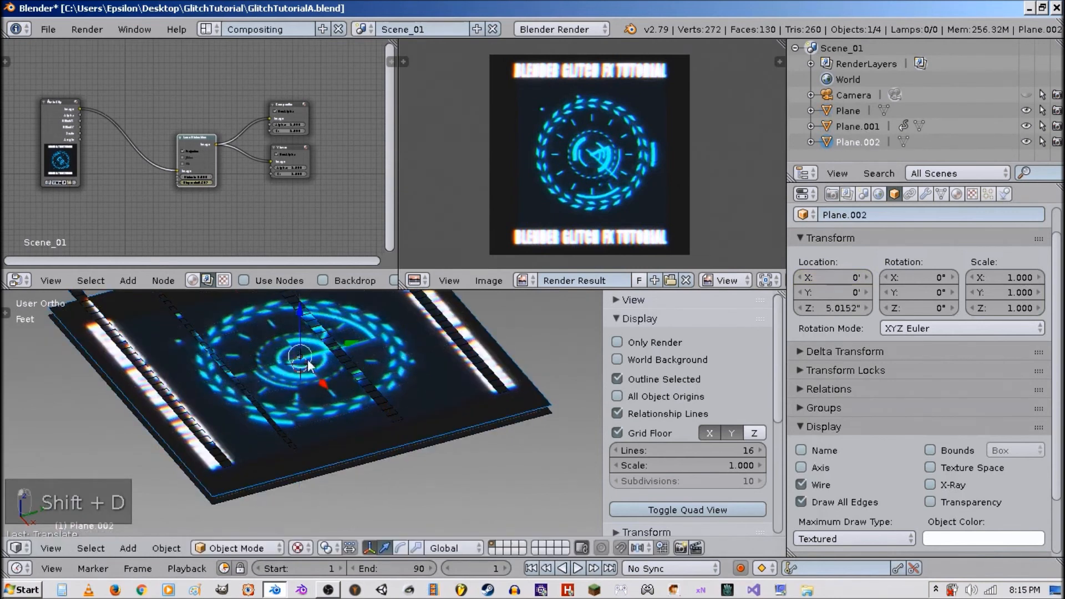
# Add a Subdivision Surface modifier to the copy, set it to Simple with 5 view levels, and apply it.
pyautogui.press('Tab')
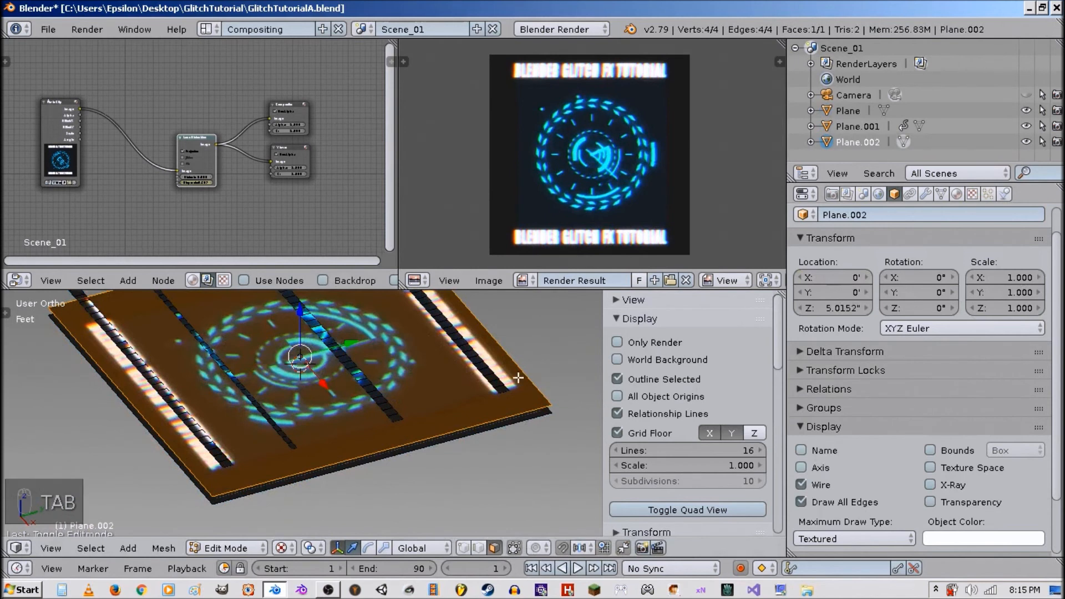
pyautogui.press('Tab')
pyautogui.click(912, 193)
pyautogui.click(924, 194)
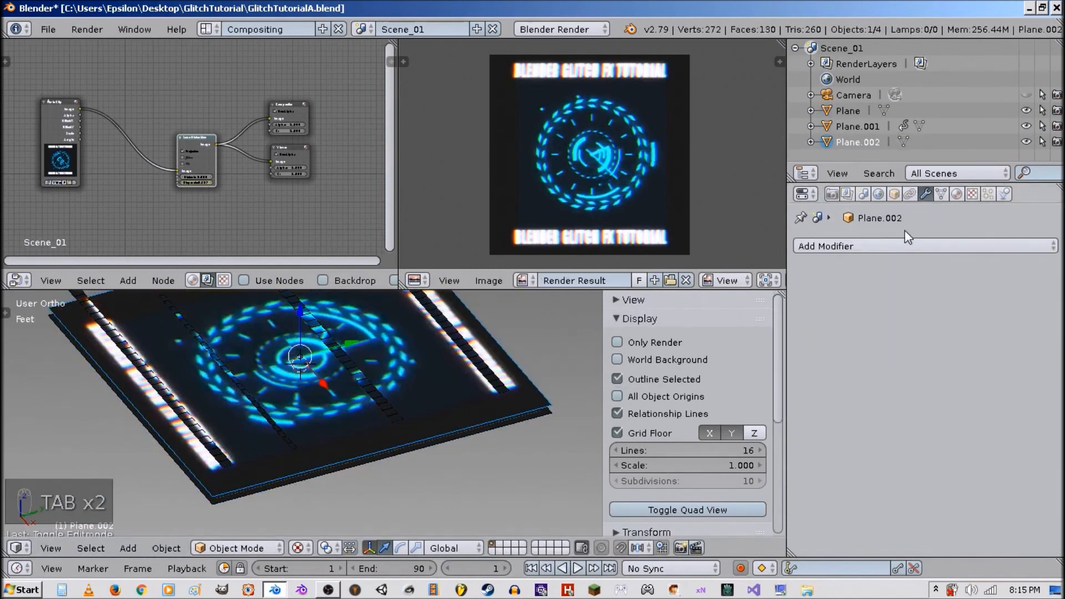
pyautogui.click(901, 241)
pyautogui.click(735, 505)
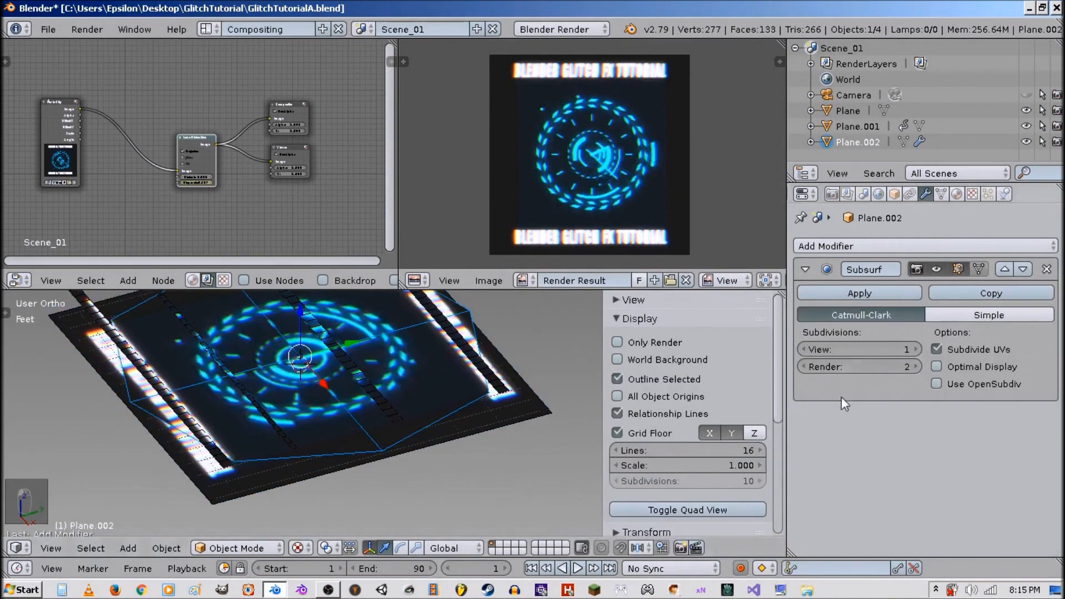
pyautogui.click(916, 349)
pyautogui.click(917, 349)
pyautogui.click(917, 349)
pyautogui.click(917, 349)
pyautogui.click(951, 315)
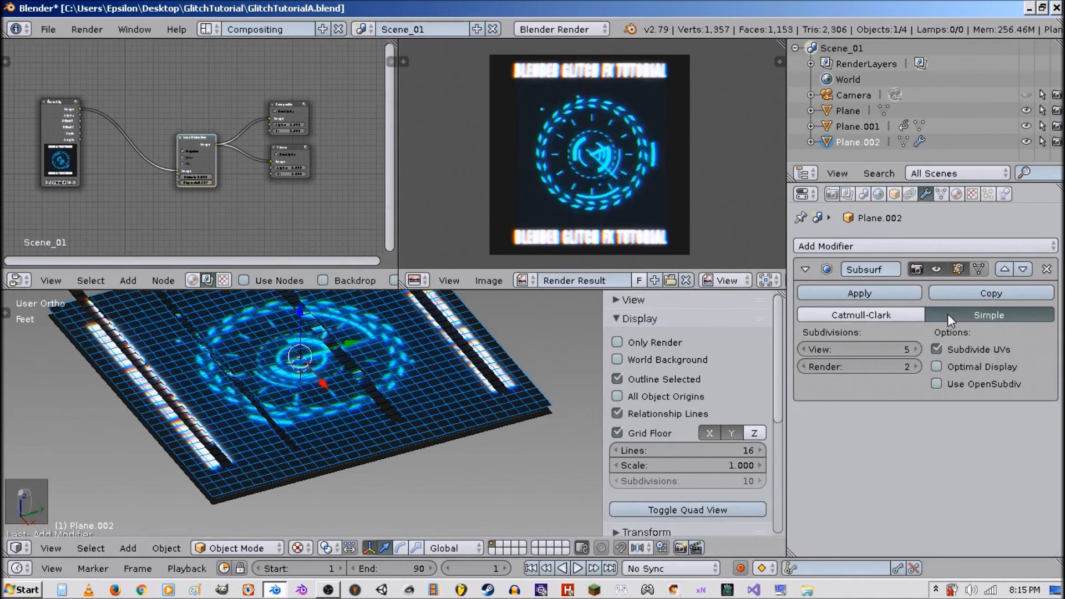
pyautogui.click(860, 293)
# In Edit Mode, deselect everything and loop-select five vertical strips of faces across the subdivided plane.
pyautogui.press('Tab')
pyautogui.scroll(2, 441, 435)
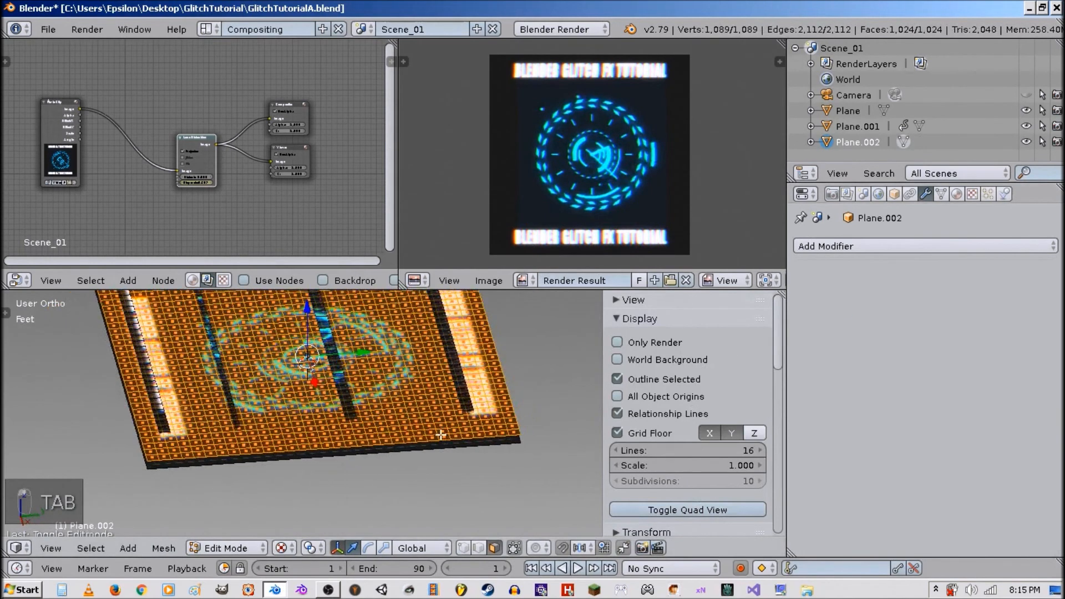
pyautogui.moveTo(441, 435); pyautogui.dragTo(428, 433, button='middle')
pyautogui.press('a')
pyautogui.press('a')
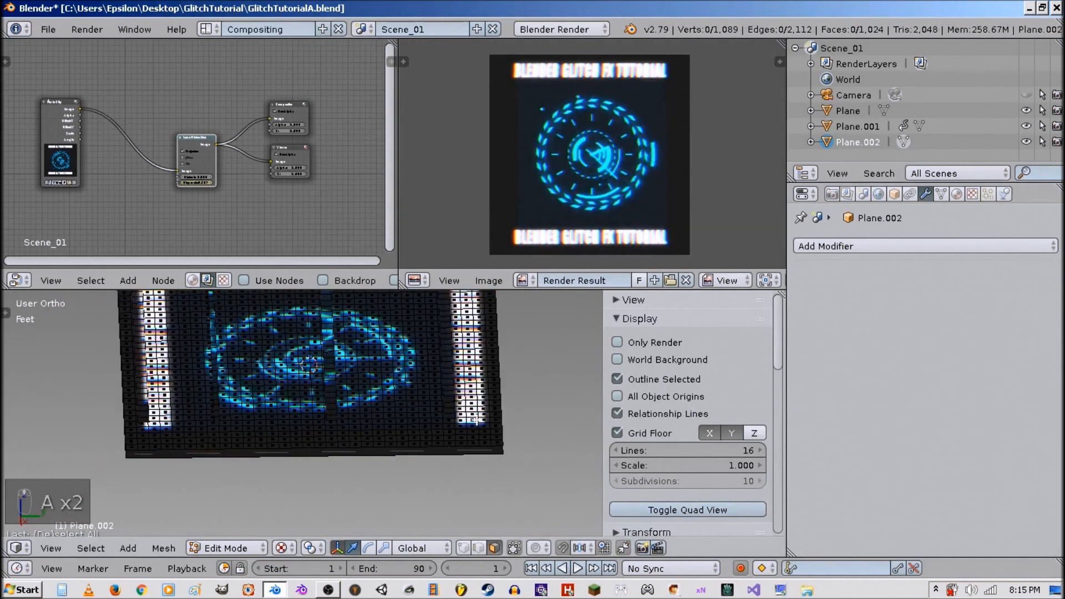
pyautogui.keyDown('alt'); pyautogui.rightClick(473, 421); pyautogui.keyUp('alt')
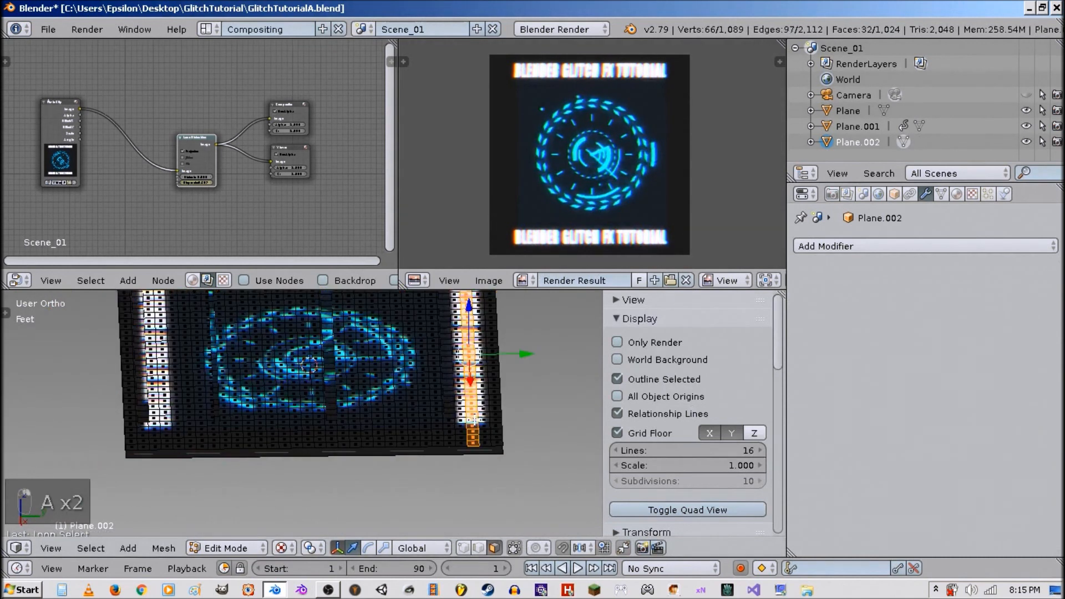
pyautogui.keyDown('alt'); pyautogui.keyDown('shift'); pyautogui.rightClick(167, 428); pyautogui.keyUp('shift'); pyautogui.keyUp('alt')
pyautogui.keyDown('alt'); pyautogui.keyDown('shift'); pyautogui.rightClick(296, 409); pyautogui.keyUp('shift'); pyautogui.keyUp('alt')
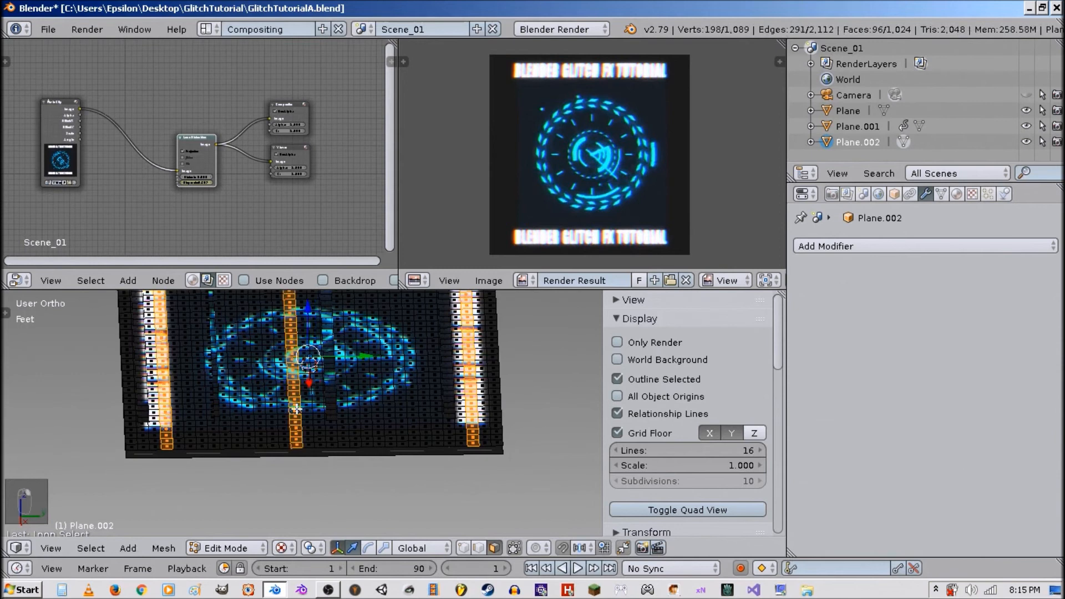
pyautogui.keyDown('alt'); pyautogui.keyDown('shift'); pyautogui.rightClick(378, 404); pyautogui.keyUp('shift'); pyautogui.keyUp('alt')
pyautogui.keyDown('alt'); pyautogui.keyDown('shift'); pyautogui.rightClick(395, 406); pyautogui.keyUp('shift'); pyautogui.keyUp('alt')
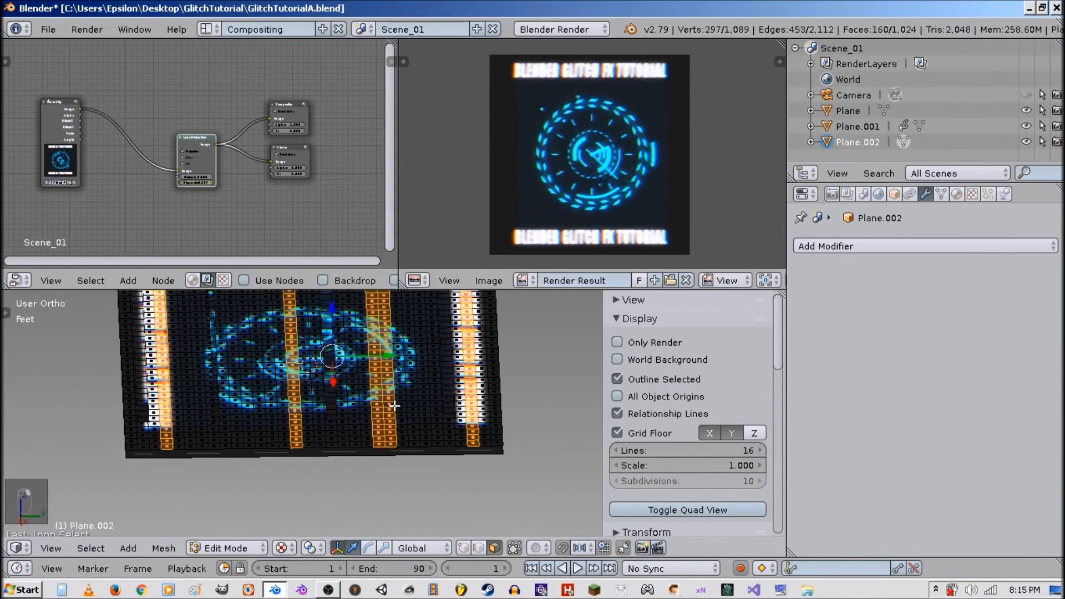
# Invert the selection, delete the unselected vertices, and return to Object Mode.
pyautogui.moveTo(364, 413); pyautogui.dragTo(376, 415, button='middle')
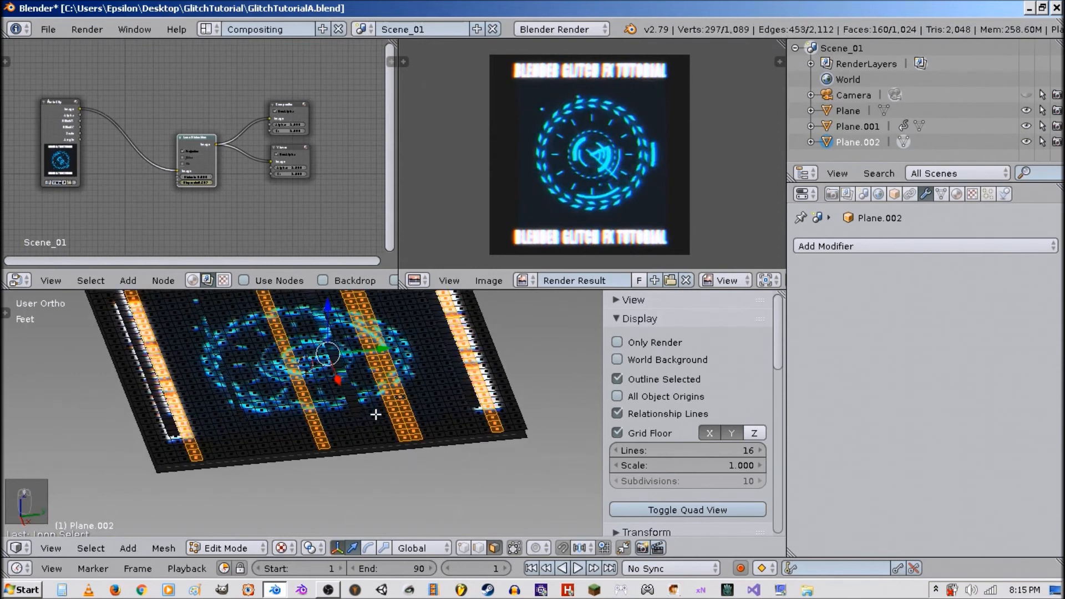
pyautogui.hotkey('ctrl', 'i')
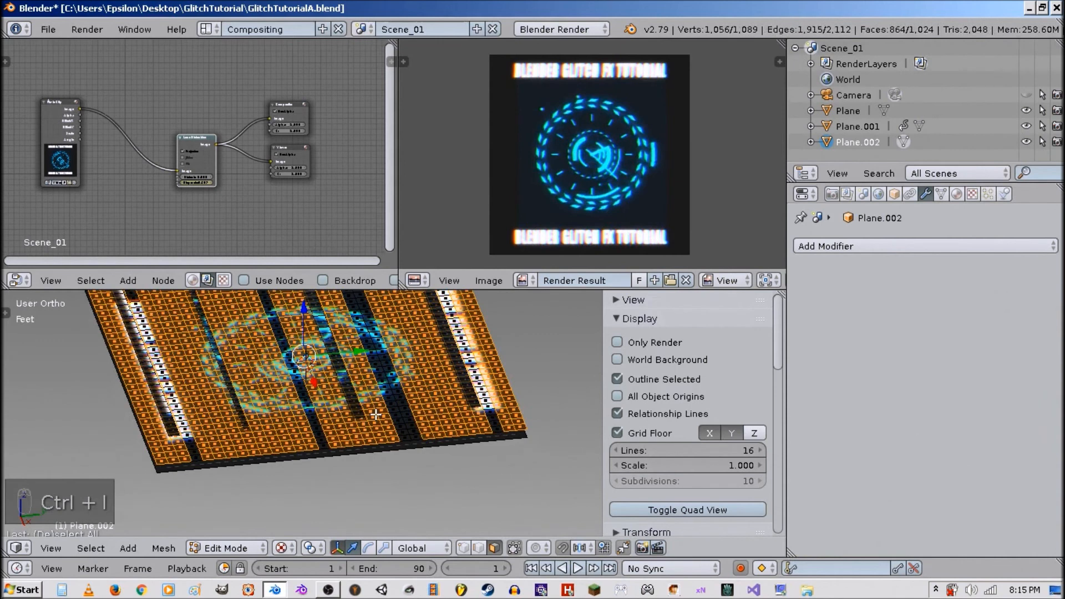
pyautogui.press('x')
pyautogui.click(371, 410)
pyautogui.moveTo(348, 399); pyautogui.dragTo(394, 394, button='middle')
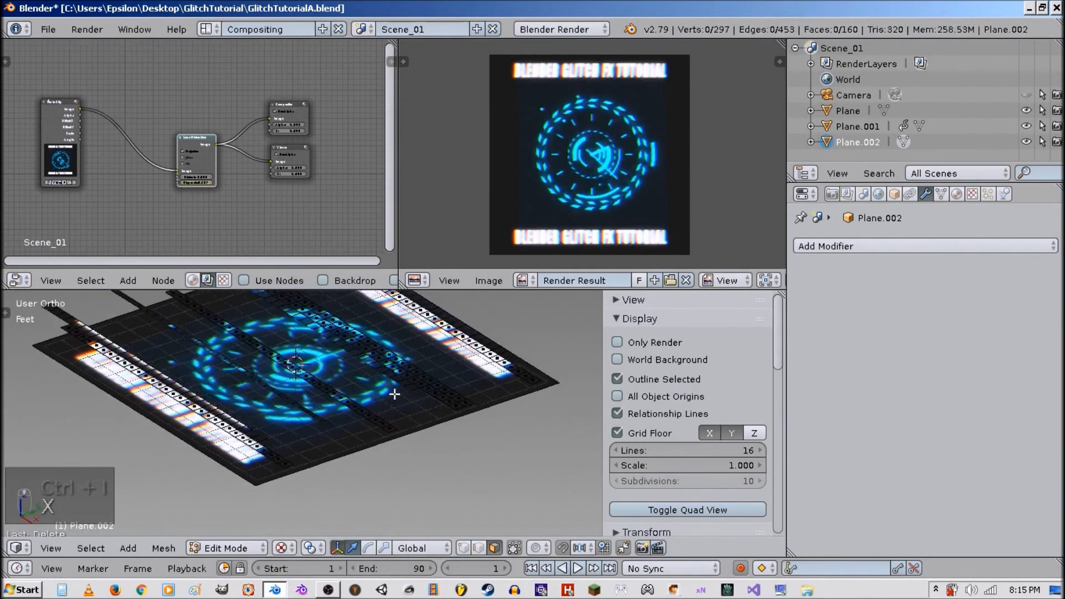
pyautogui.press('Tab')
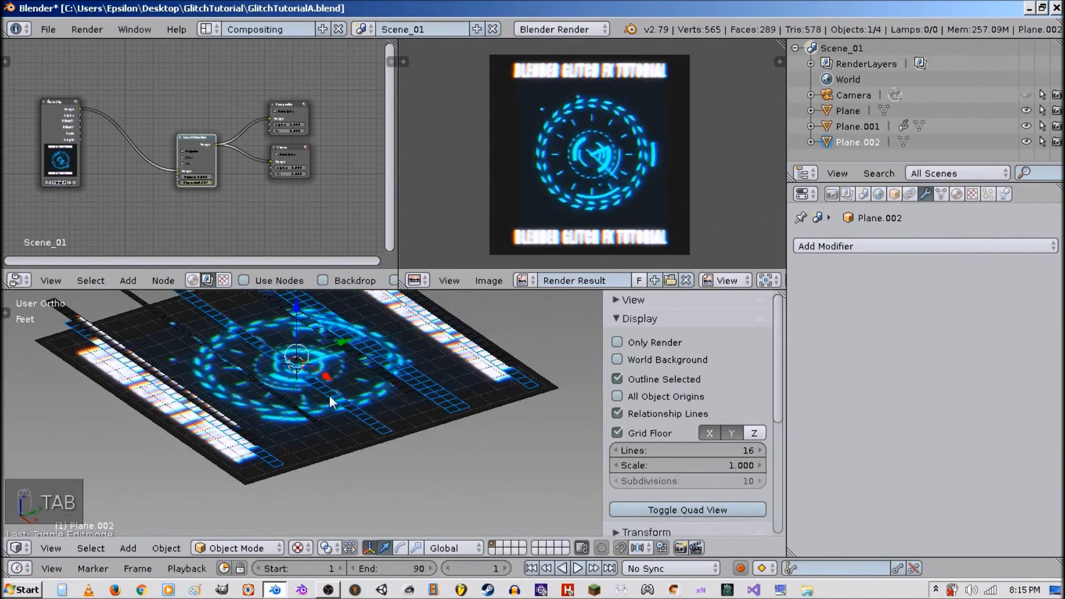
# Switch to camera view and keyframe the strip plane's X location at 0 on frame 1.
pyautogui.press('KP_0')
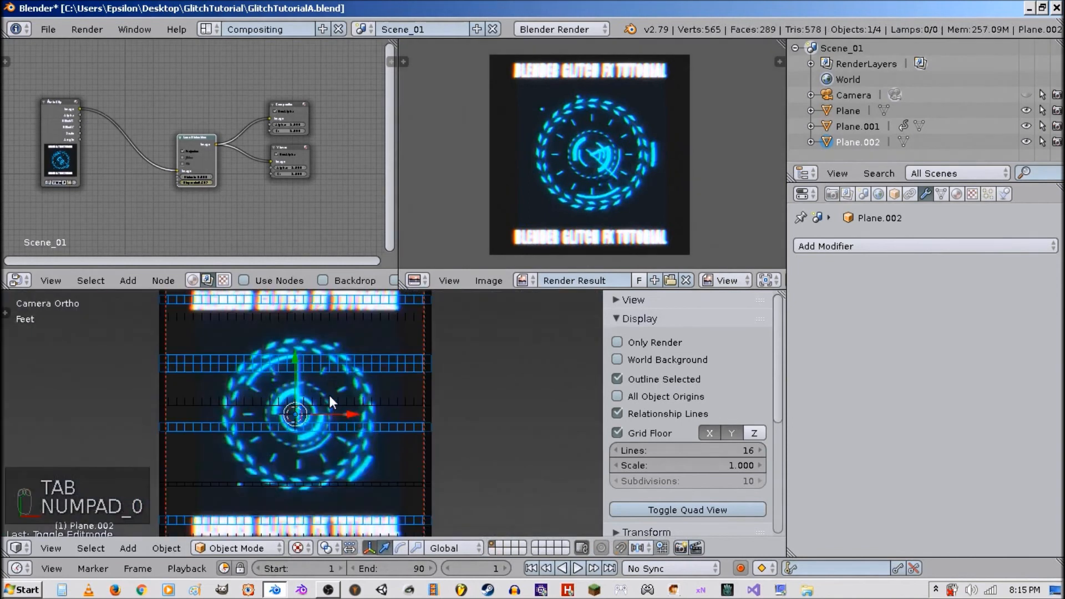
pyautogui.click(896, 193)
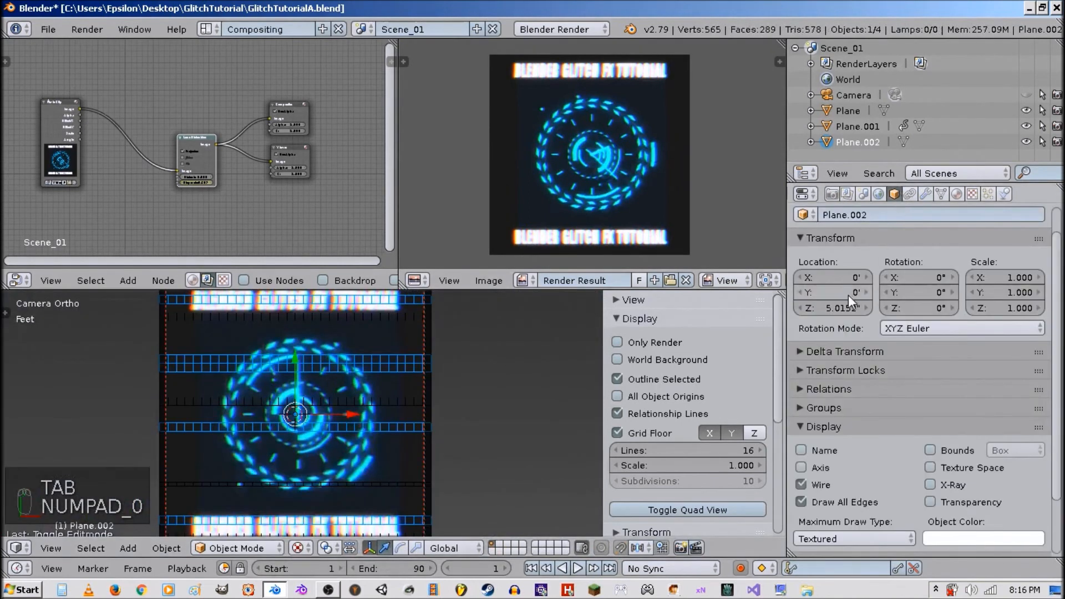
pyautogui.rightClick(841, 279)
pyautogui.click(842, 277)
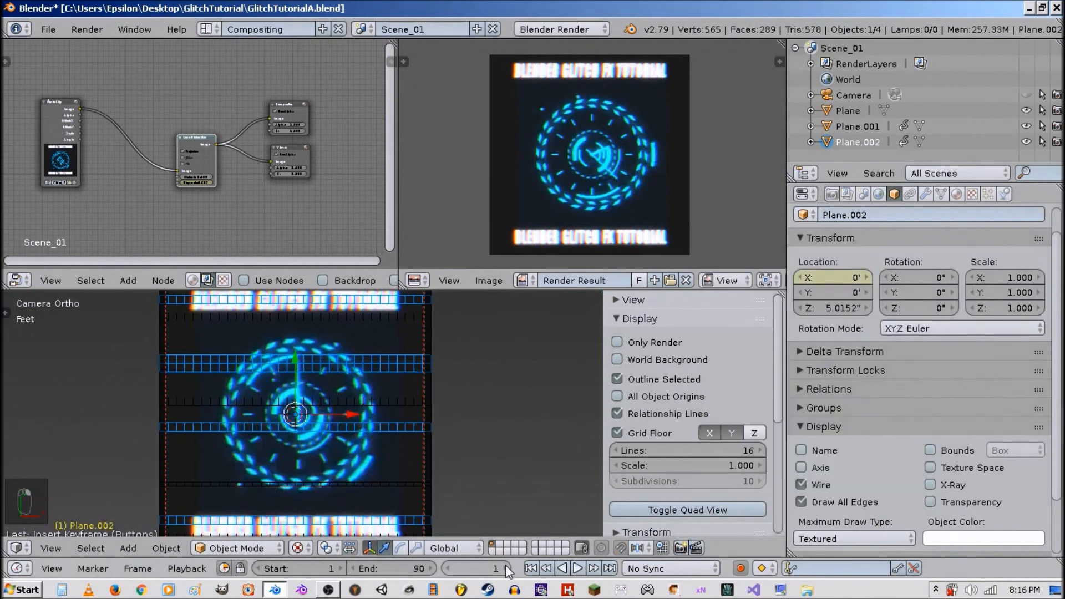
# Keyframe the strip plane's X location at 0 on frame 16.
pyautogui.moveTo(505, 565); pyautogui.dragTo(560, 565)
pyautogui.rightClick(841, 280)
pyautogui.click(839, 280)
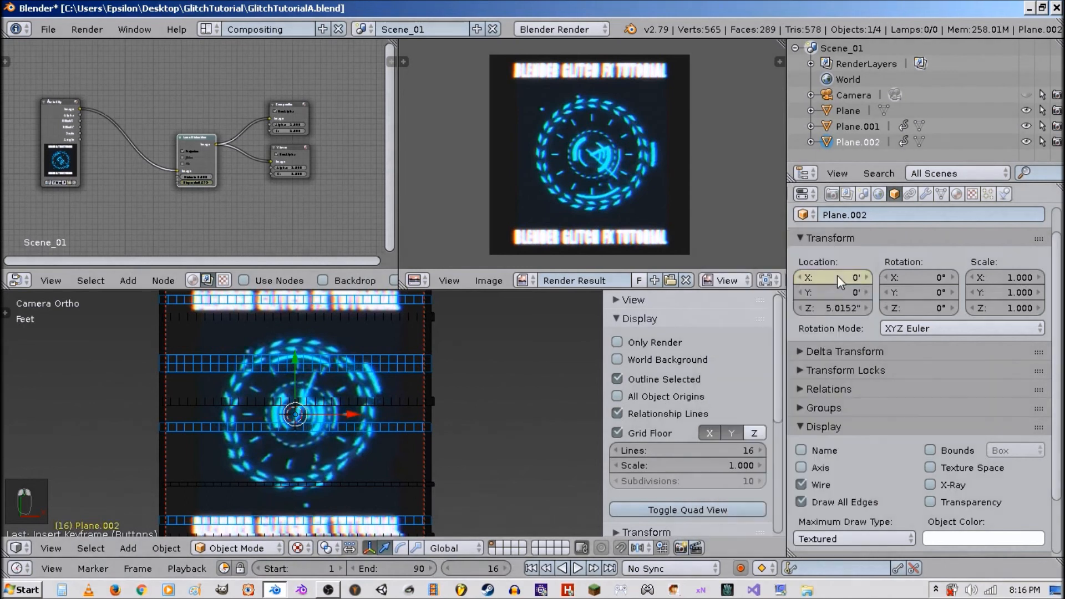
# At frame 18, set the strip plane's X location to about -1.42 and keyframe it.
pyautogui.click(508, 568)
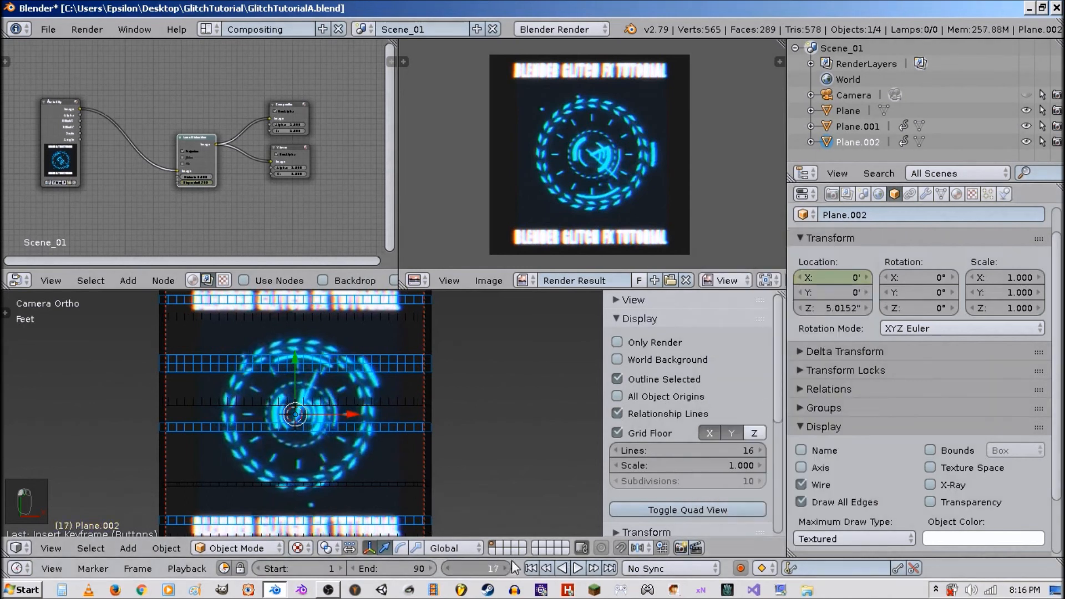
pyautogui.click(508, 569)
pyautogui.moveTo(849, 282); pyautogui.dragTo(798, 282)
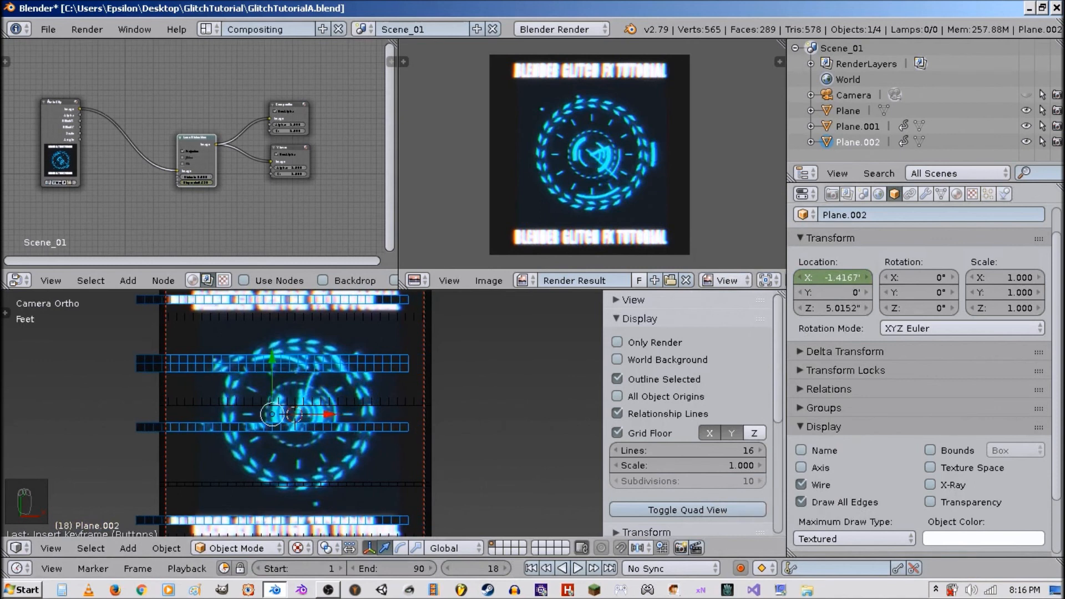
pyautogui.rightClick(847, 280)
pyautogui.click(844, 277)
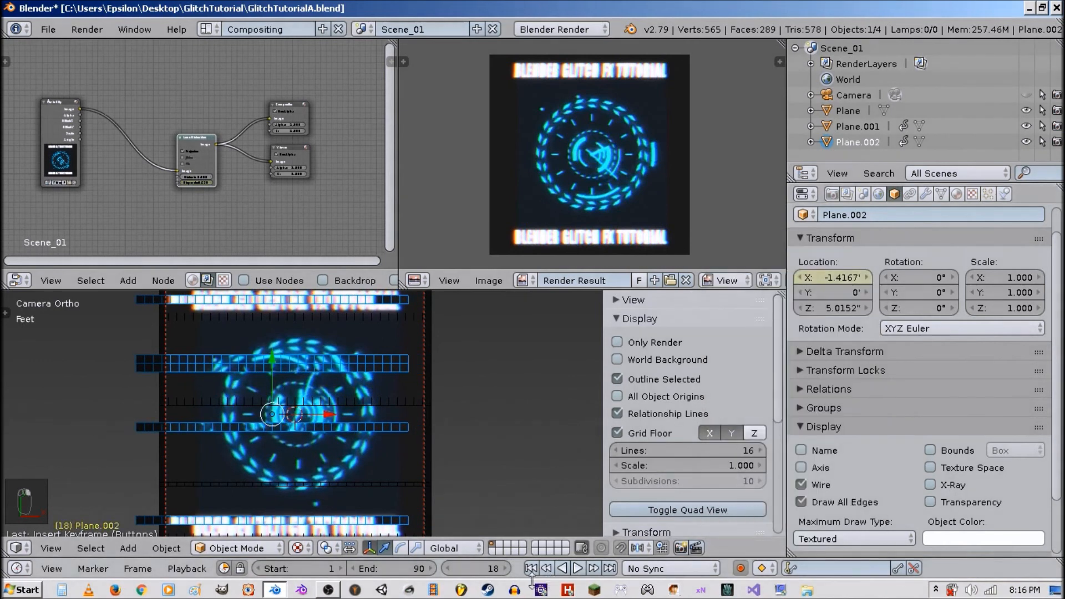
# Keyframe the X location at about -1.42 again on frame 23.
pyautogui.moveTo(504, 565); pyautogui.dragTo(511, 565)
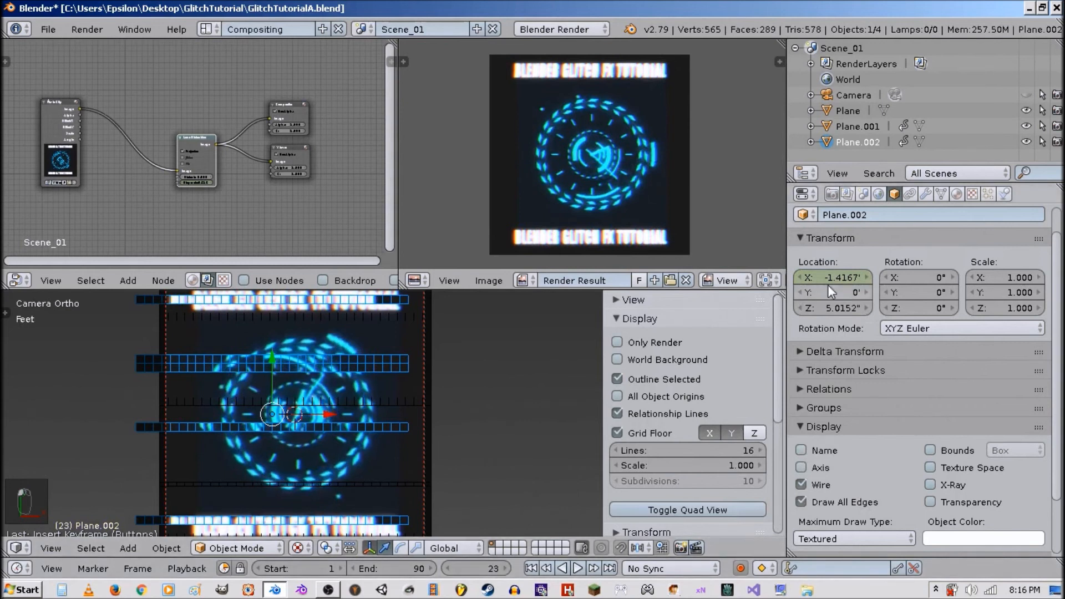
pyautogui.rightClick(831, 278)
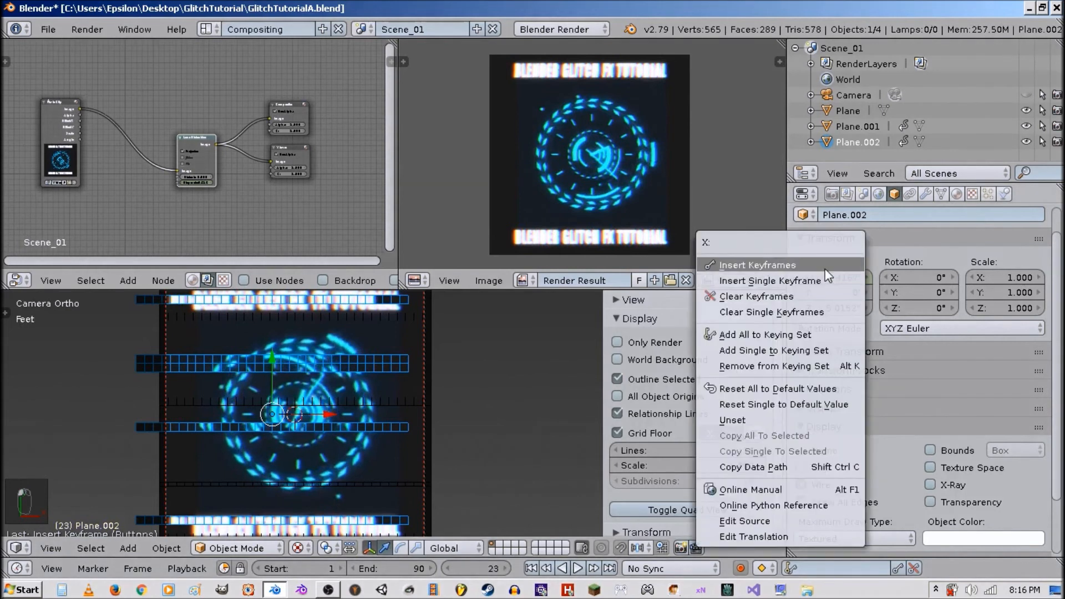
pyautogui.click(829, 280)
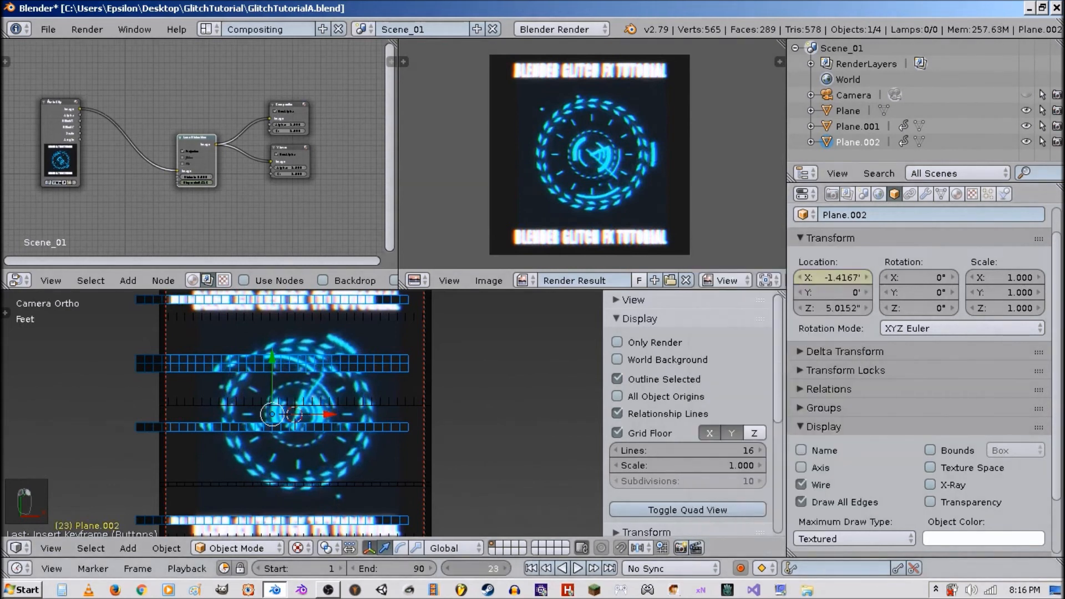
# At frame 26, set the strip plane's X location to 0 and keyframe it.
pyautogui.moveTo(508, 565); pyautogui.dragTo(512, 566)
pyautogui.doubleClick(843, 279)
pyautogui.write('0')
pyautogui.press('Return')
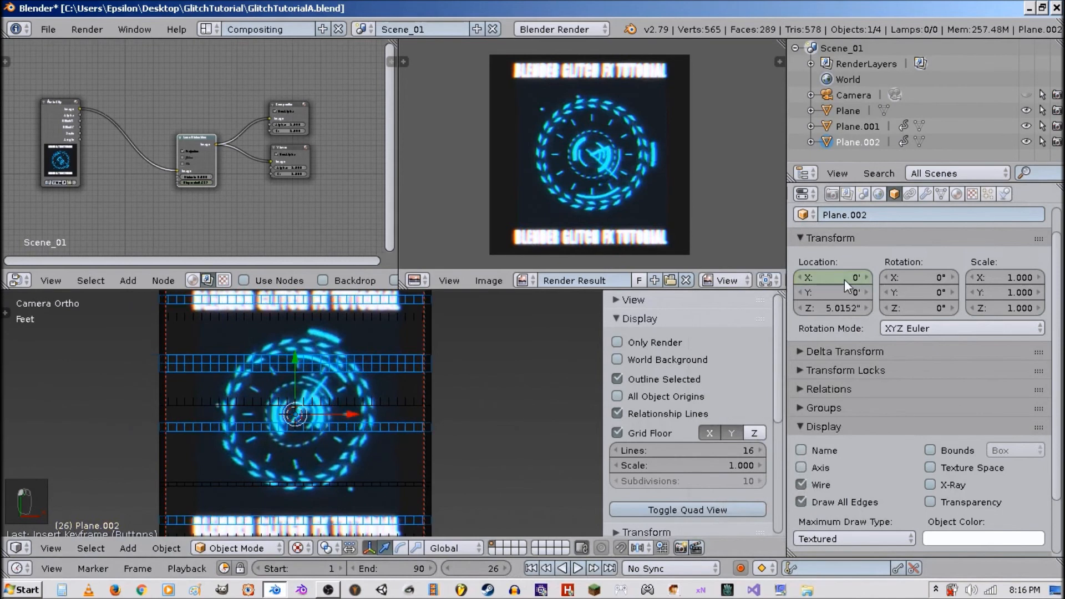
pyautogui.rightClick(845, 279)
pyautogui.click(835, 275)
# Play the animation briefly, then keyframe the X location at 0 on frame 42.
pyautogui.hotkey('alt', 'a')
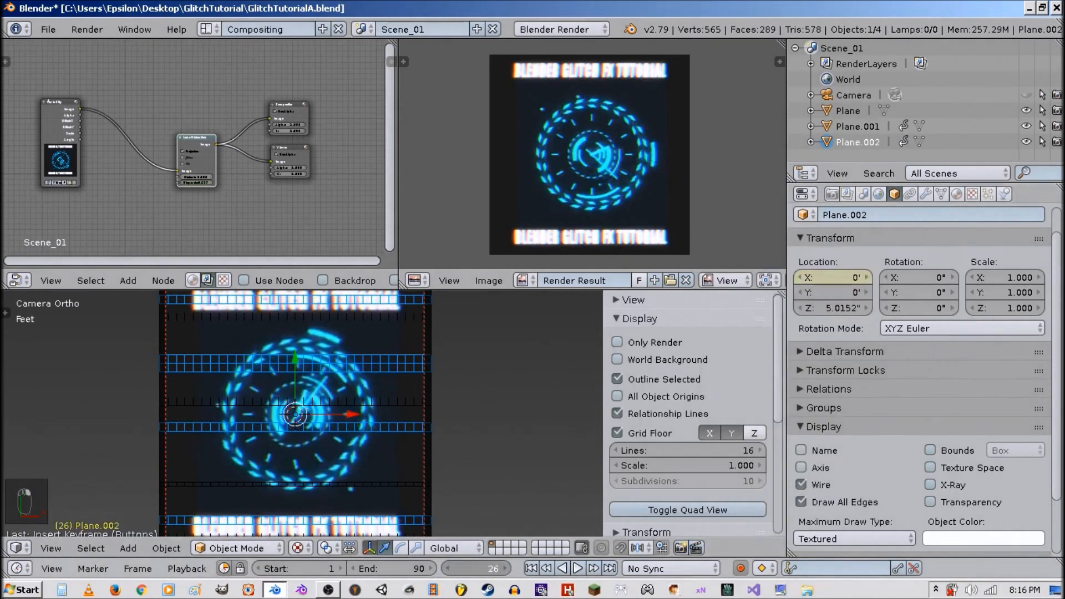
pyautogui.moveTo(491, 568); pyautogui.dragTo(471, 568)
pyautogui.rightClick(834, 274)
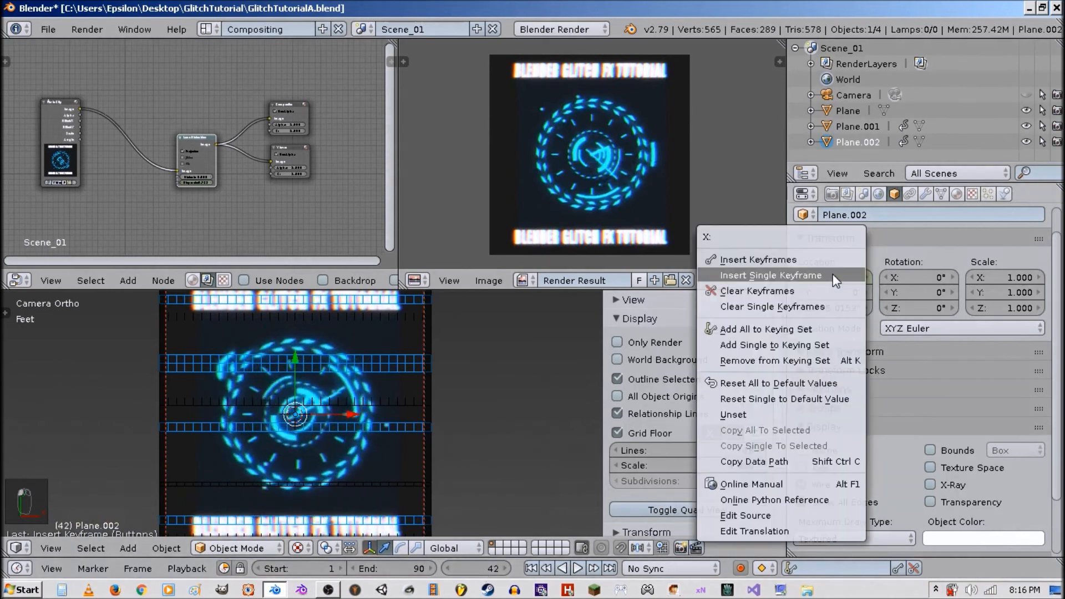
pyautogui.click(834, 274)
# Keyframe the strip plane's X location at 0 on frame 44.
pyautogui.click(505, 569)
pyautogui.click(506, 568)
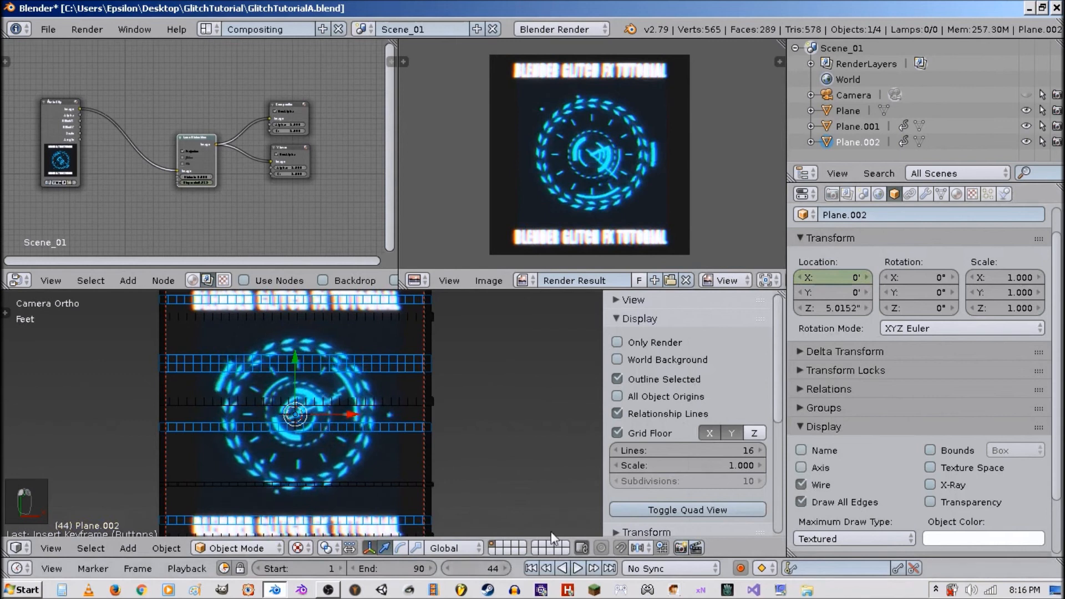
pyautogui.rightClick(850, 281)
pyautogui.click(850, 281)
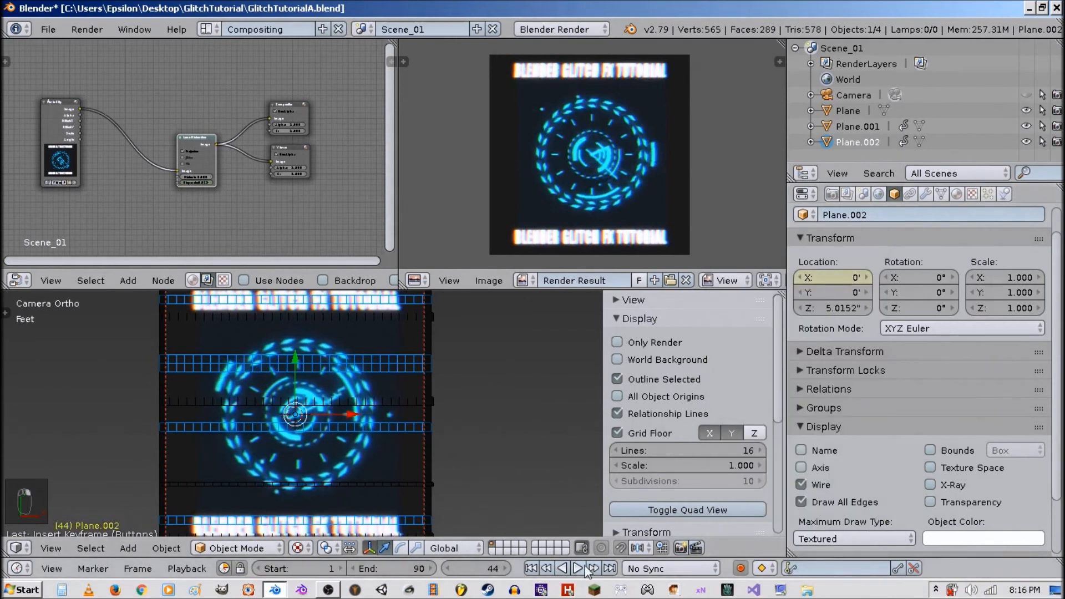
# At frame 45, shift the strip plane's X location to about 11.1 and keyframe it.
pyautogui.click(506, 568)
pyautogui.moveTo(832, 278); pyautogui.dragTo(899, 277)
pyautogui.rightClick(840, 282)
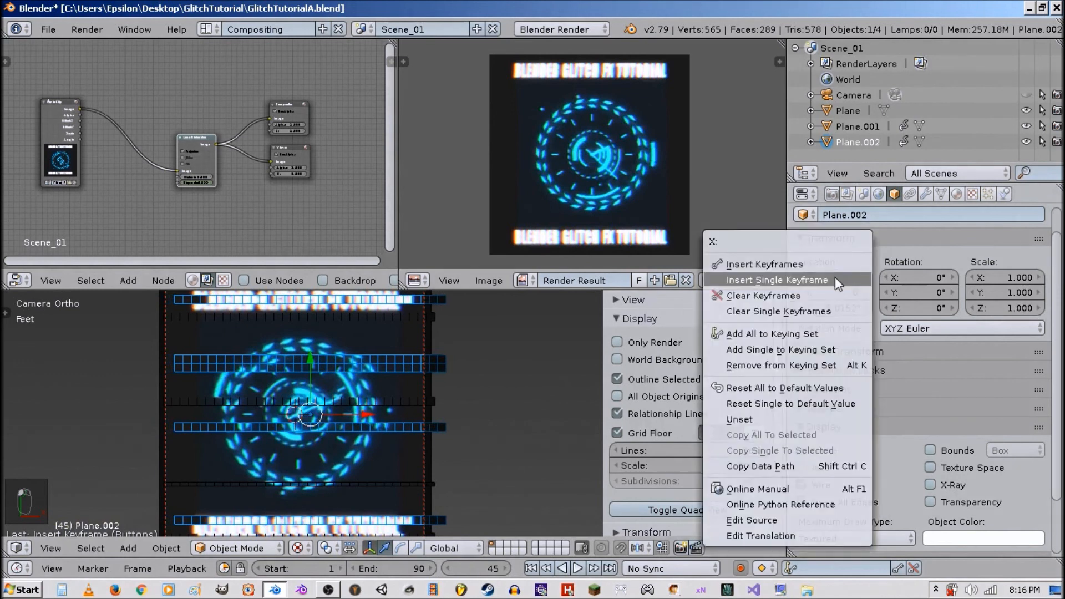
pyautogui.click(836, 280)
# Keyframe the X location at about 11.1 again on frame 51.
pyautogui.moveTo(508, 569); pyautogui.dragTo(538, 569)
pyautogui.rightClick(835, 275)
pyautogui.click(837, 276)
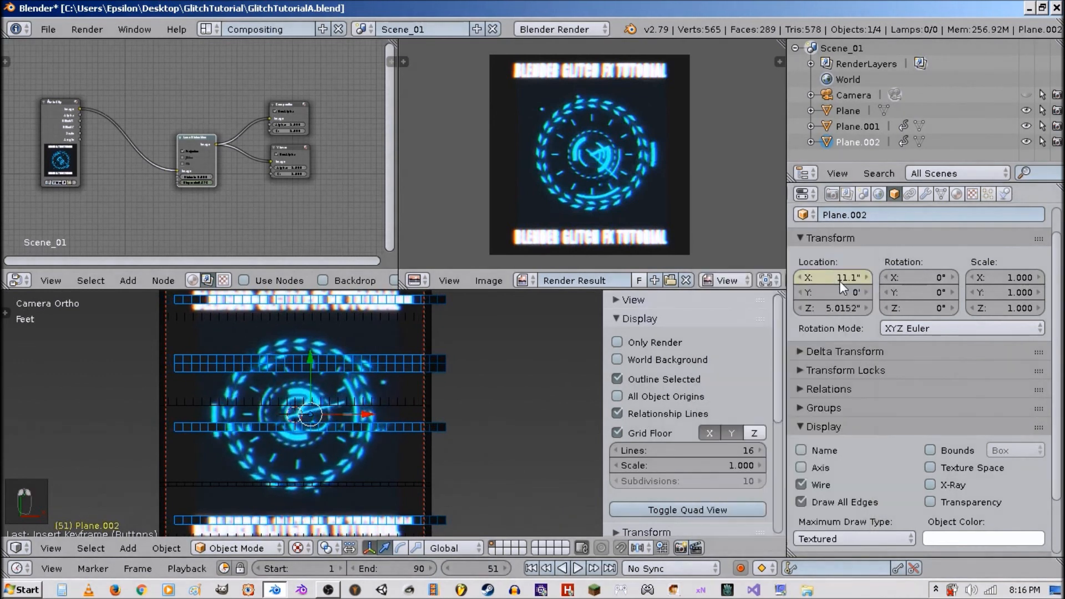
# At frame 53, set the strip plane's X location back to 0 and keyframe it.
pyautogui.moveTo(840, 280); pyautogui.dragTo(866, 280)
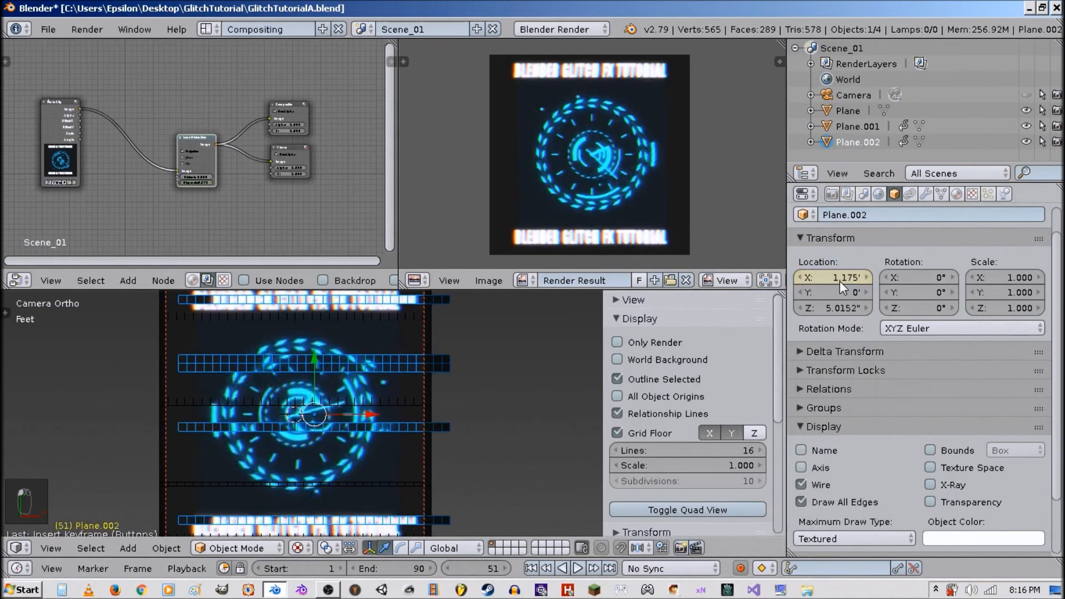
pyautogui.moveTo(506, 567); pyautogui.dragTo(514, 567)
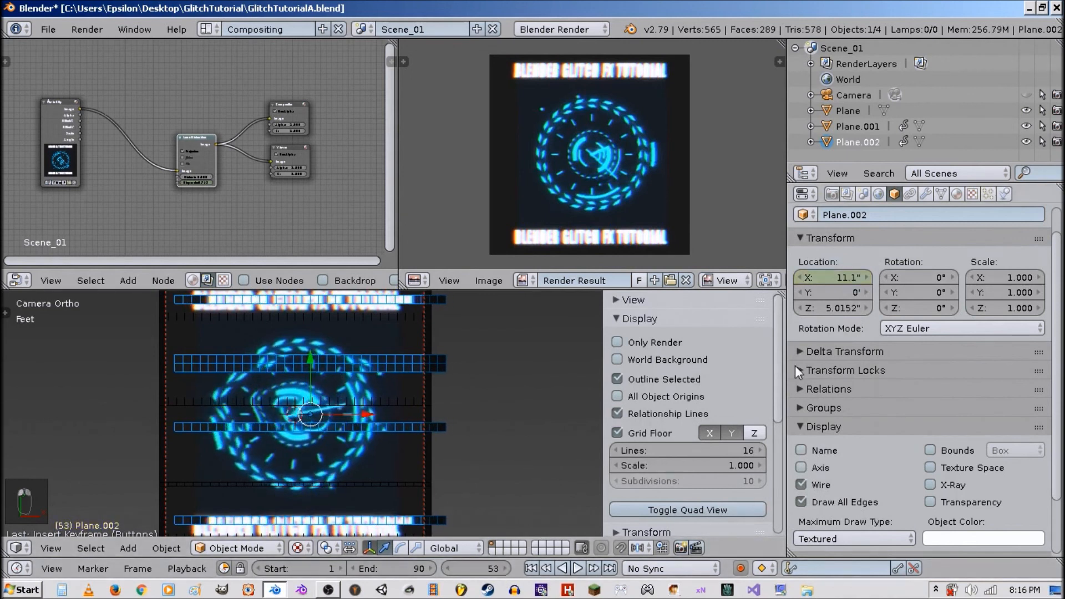
pyautogui.click(831, 280)
pyautogui.write('0')
pyautogui.press('Return')
pyautogui.rightClick(832, 281)
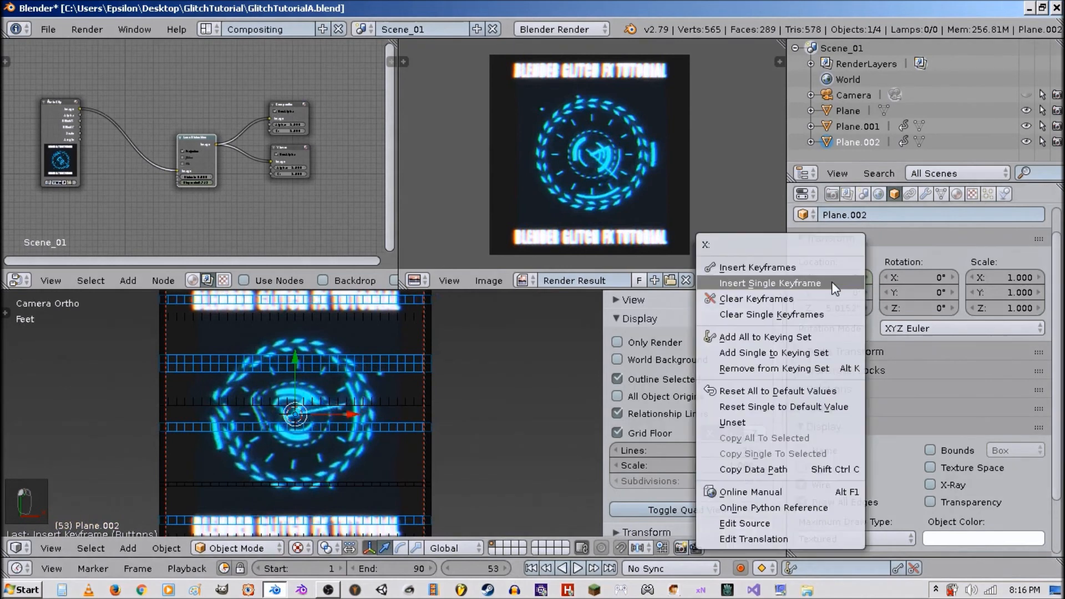
pyautogui.click(831, 281)
# Preview the strip animation in wireframe and textured shading, and return to the first frame.
pyautogui.press('a')
pyautogui.press('a')
pyautogui.press('z')
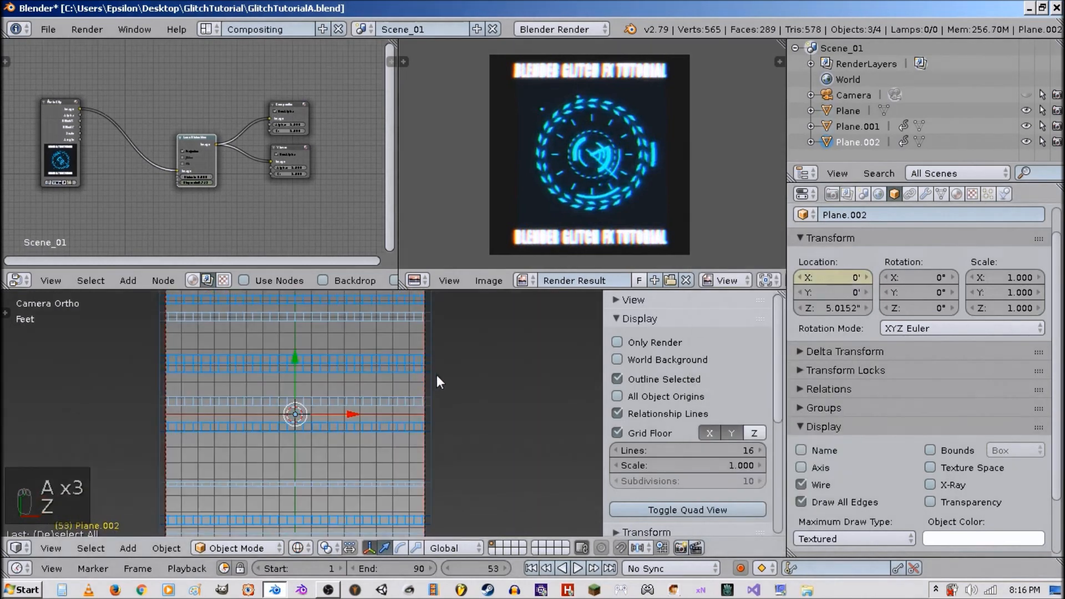
pyautogui.hotkey('alt', 'a')
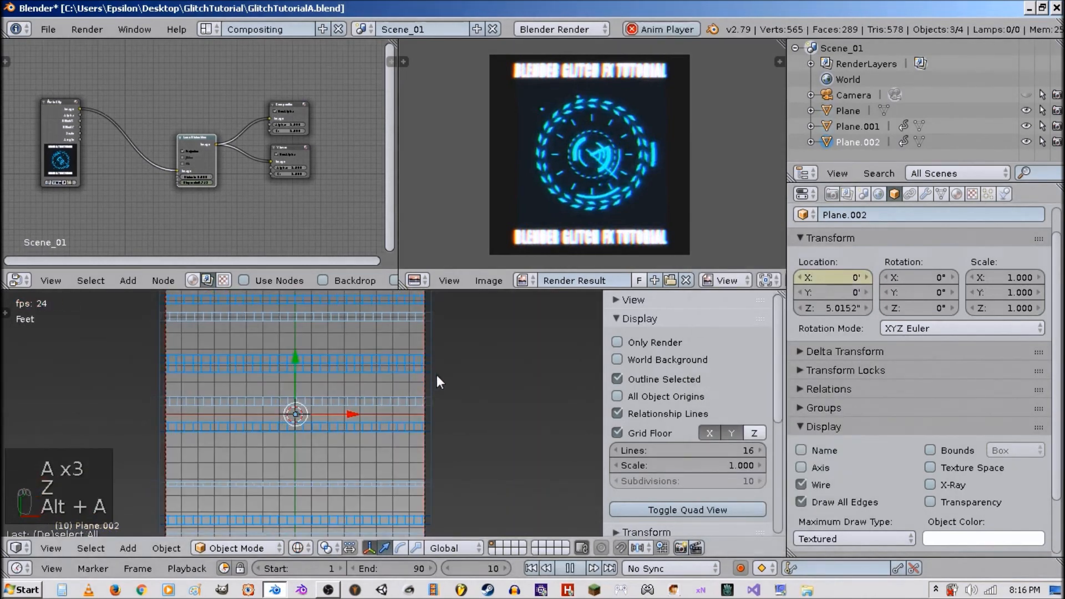
pyautogui.press('z')
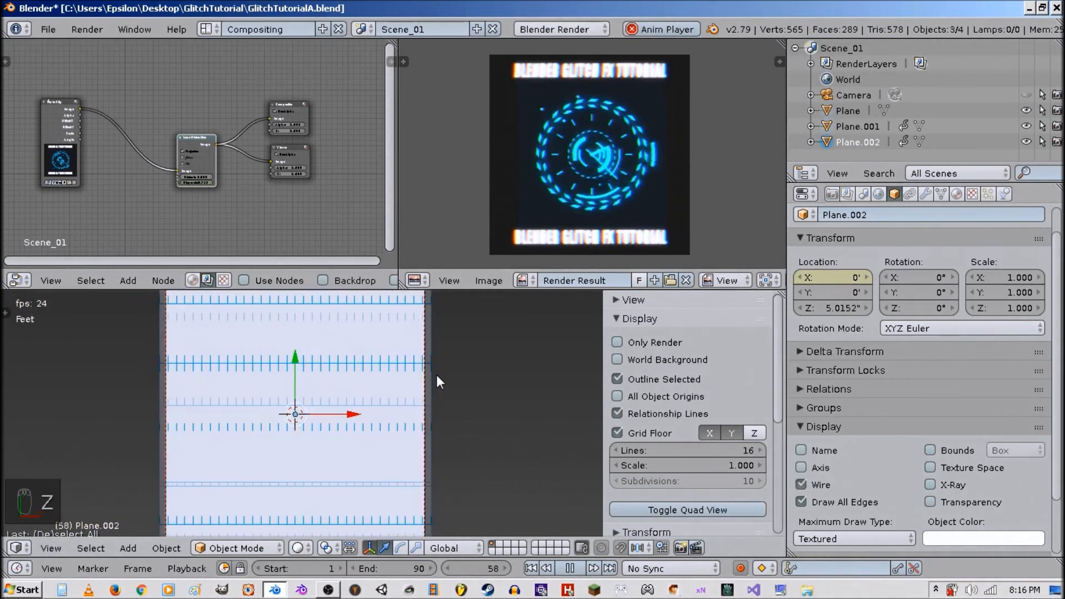
pyautogui.press('z')
pyautogui.hotkey('alt', 'z')
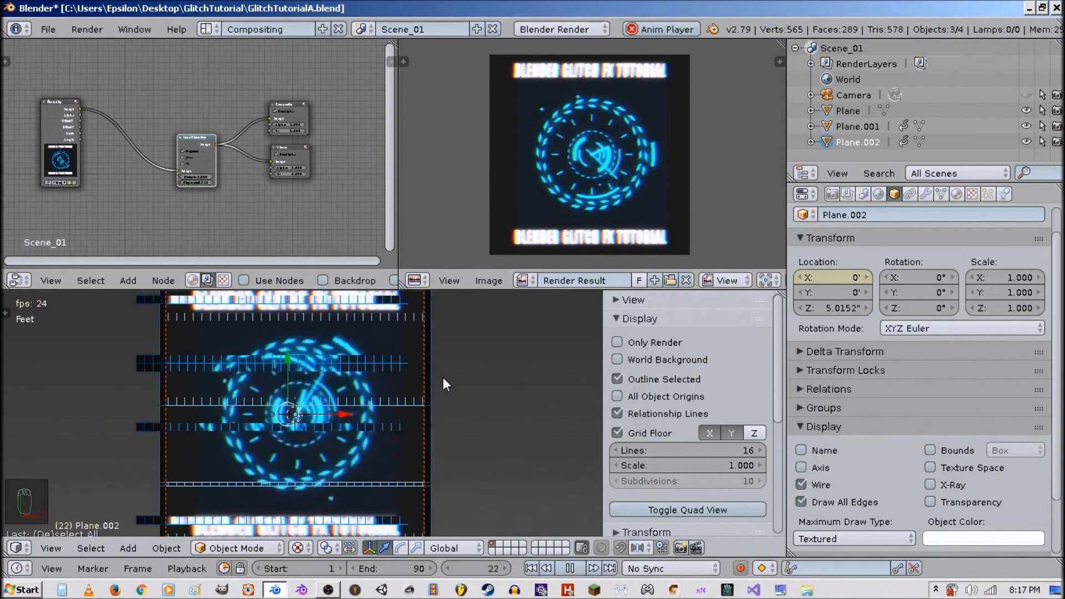
pyautogui.hotkey('alt', 'a')
pyautogui.press('Tab')
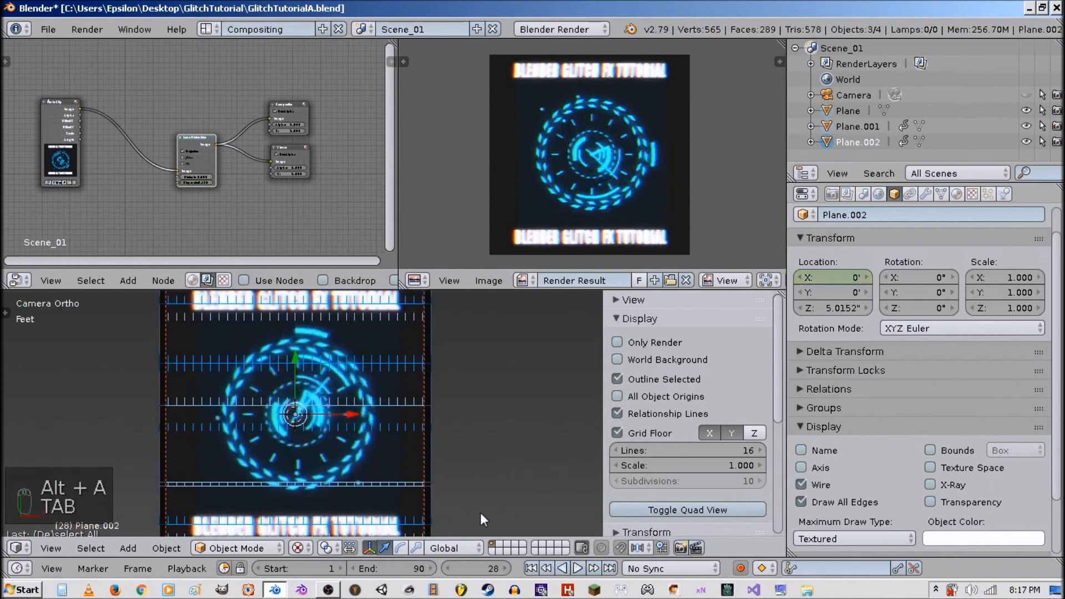
pyautogui.click(533, 569)
pyautogui.press('Tab')
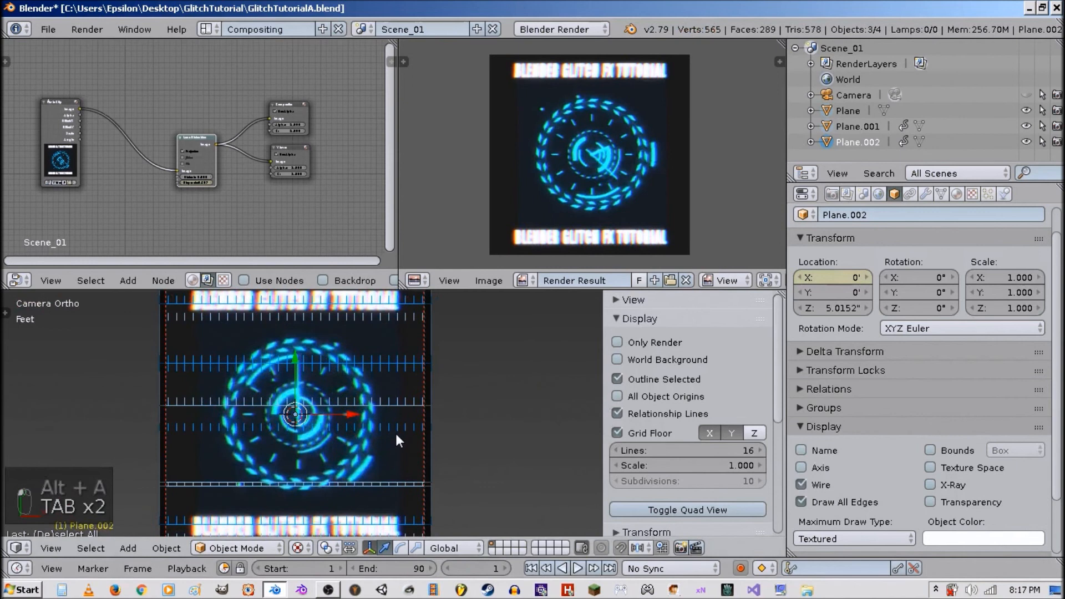
# Enable Only Render and World Background in the viewport, and set the render output path to //VideoTextureFXFinal.
pyautogui.click(688, 360)
pyautogui.click(657, 340)
pyautogui.click(832, 194)
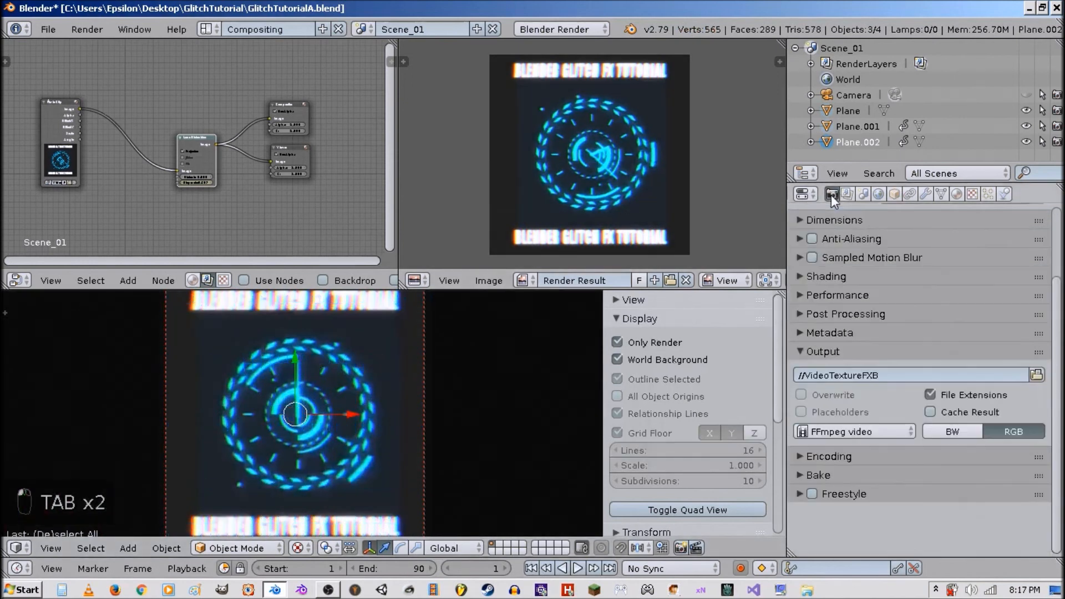
pyautogui.click(898, 375)
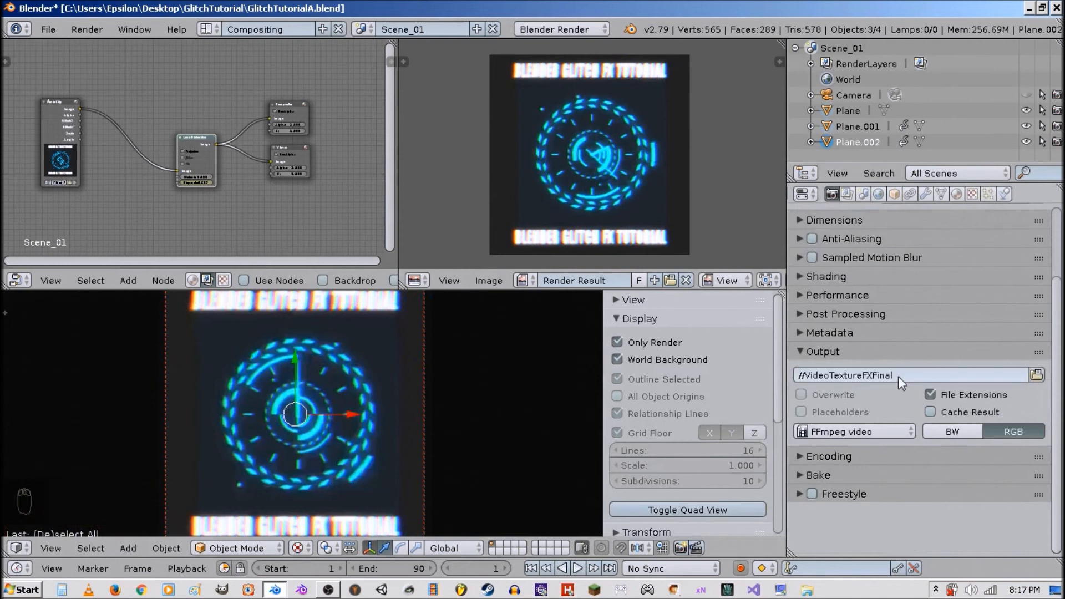
pyautogui.press('Return')
# Check the encoding settings and render the viewport animation as a video.
pyautogui.click(864, 353)
pyautogui.click(861, 371)
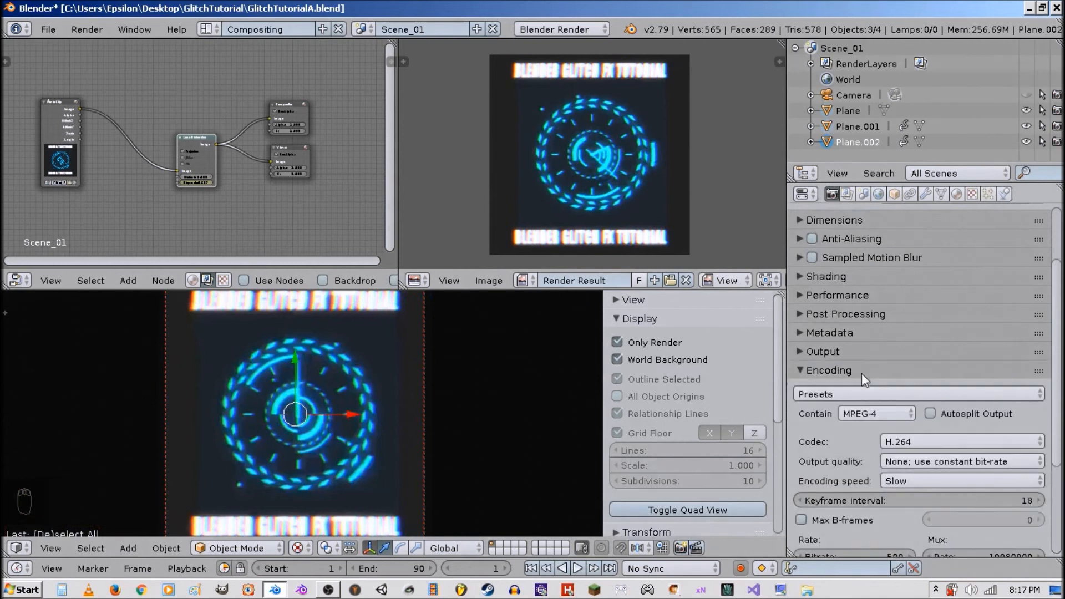
pyautogui.click(861, 372)
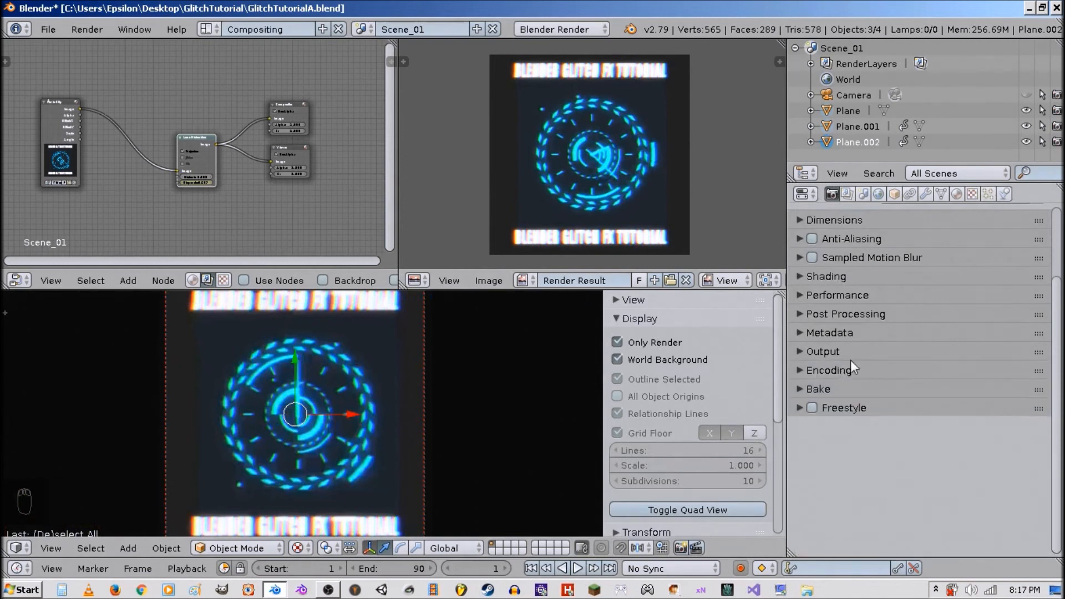
pyautogui.scroll(4, 855, 361)
pyautogui.click(861, 309)
pyautogui.click(861, 309)
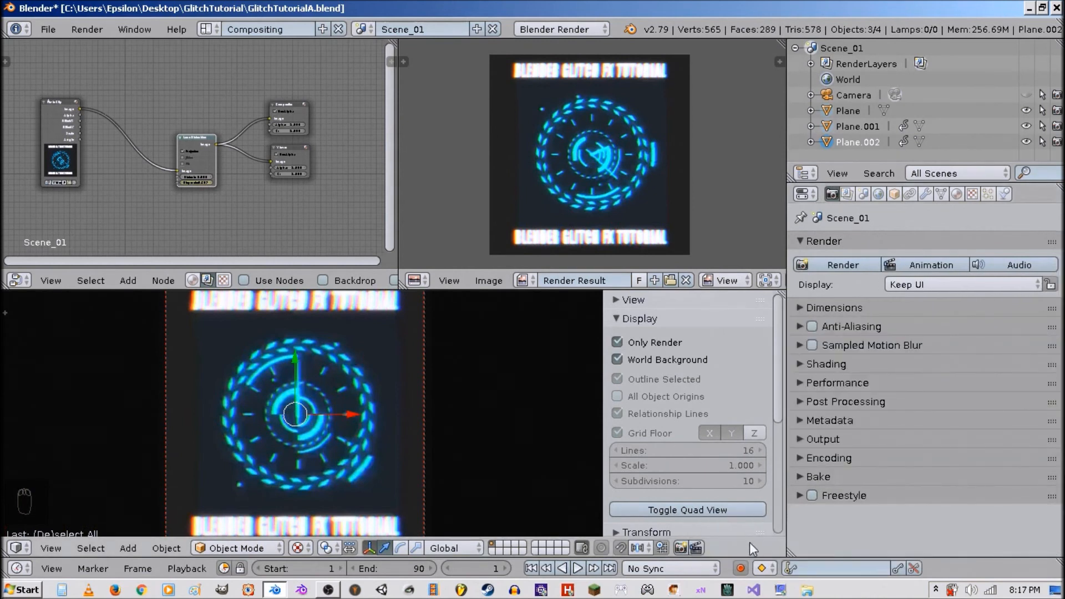
pyautogui.click(696, 548)
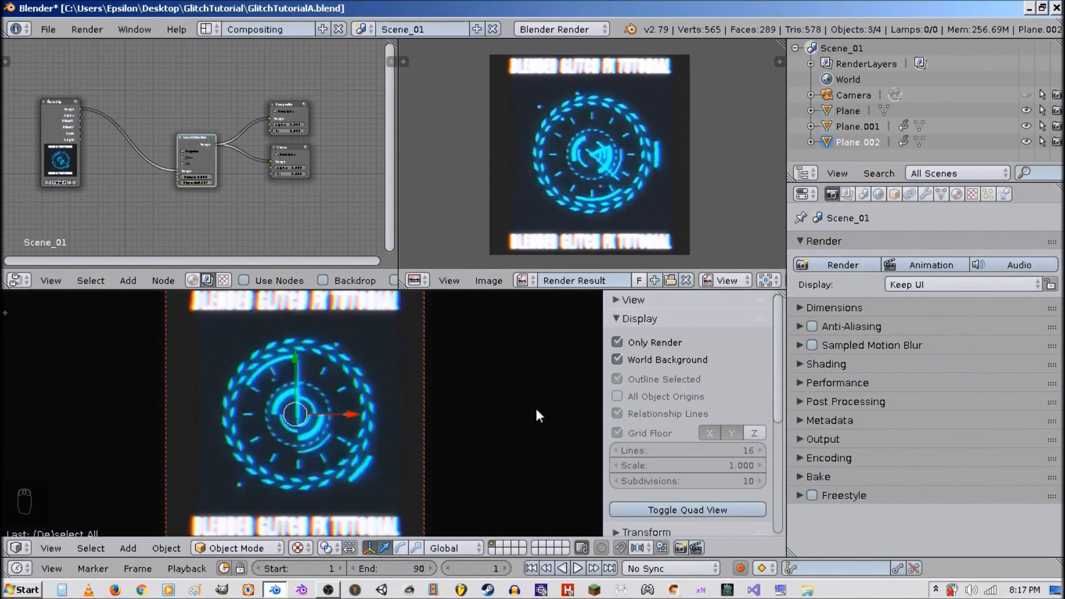
# Save the file and delete all three planes from the scene.
pyautogui.press('z')
pyautogui.hotkey('ctrl', 's')
pyautogui.moveTo(518, 410); pyautogui.dragTo(384, 417, button='middle')
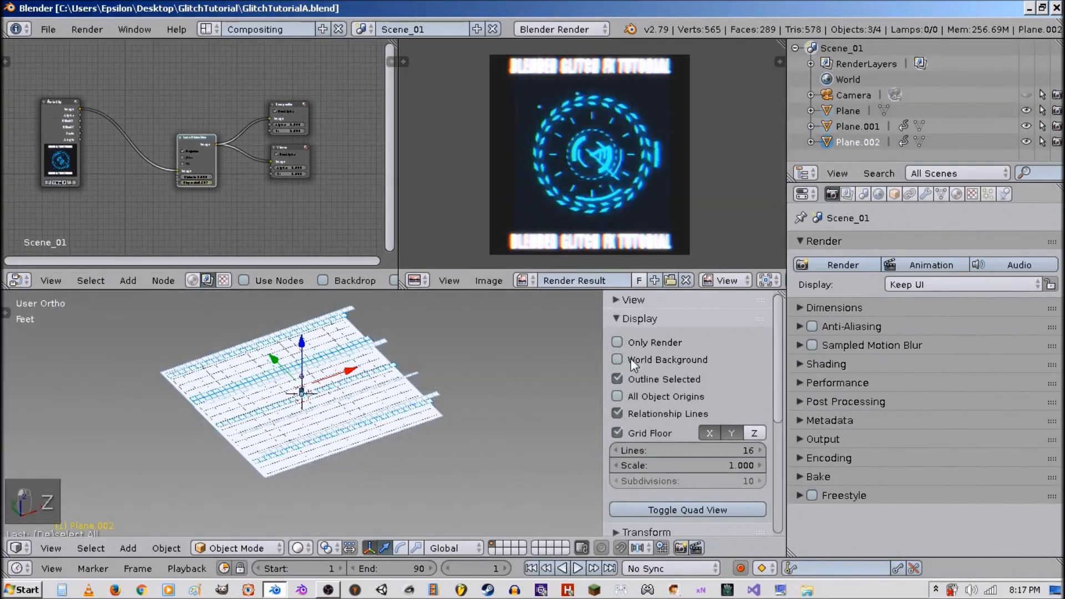
pyautogui.click(638, 318)
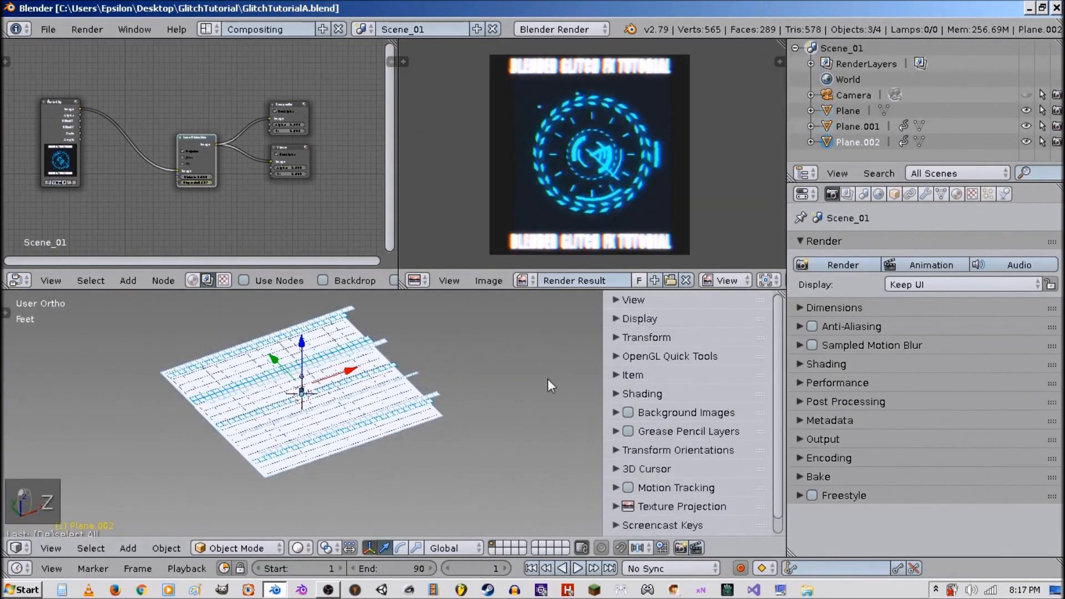
pyautogui.press('x')
pyautogui.click(406, 410)
pyautogui.rightClick(404, 411)
pyautogui.press('x')
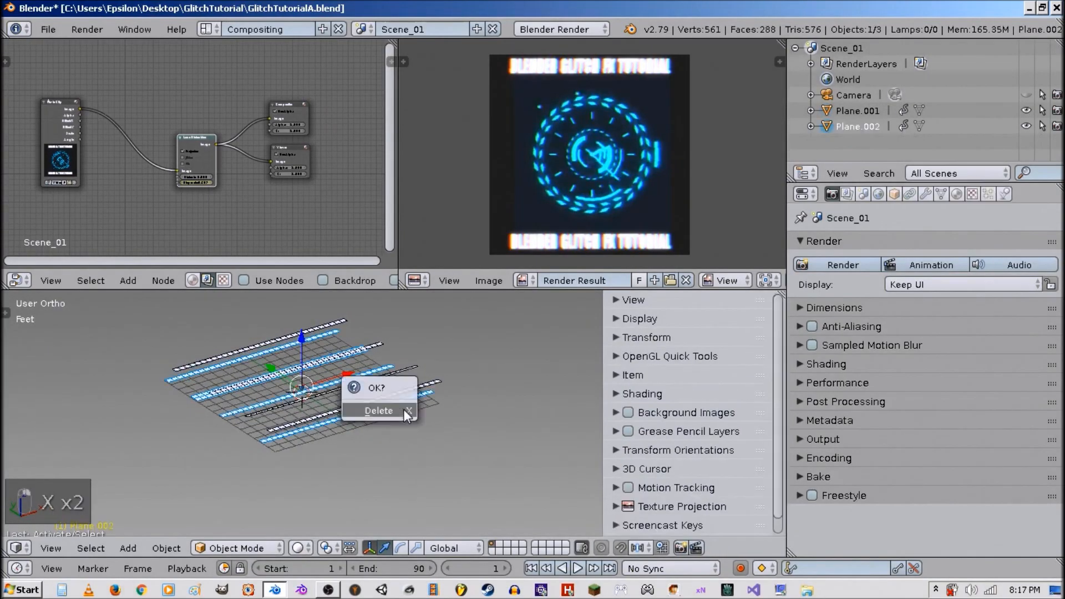
pyautogui.click(404, 409)
pyautogui.press('x')
pyautogui.click(399, 392)
# Snap the cursor to the world origin and import VideoTextureFXFinal0001-0090.mp4 from GlitchTutorial as an image plane.
pyautogui.hotkey('shift', 's')
pyautogui.click(319, 490)
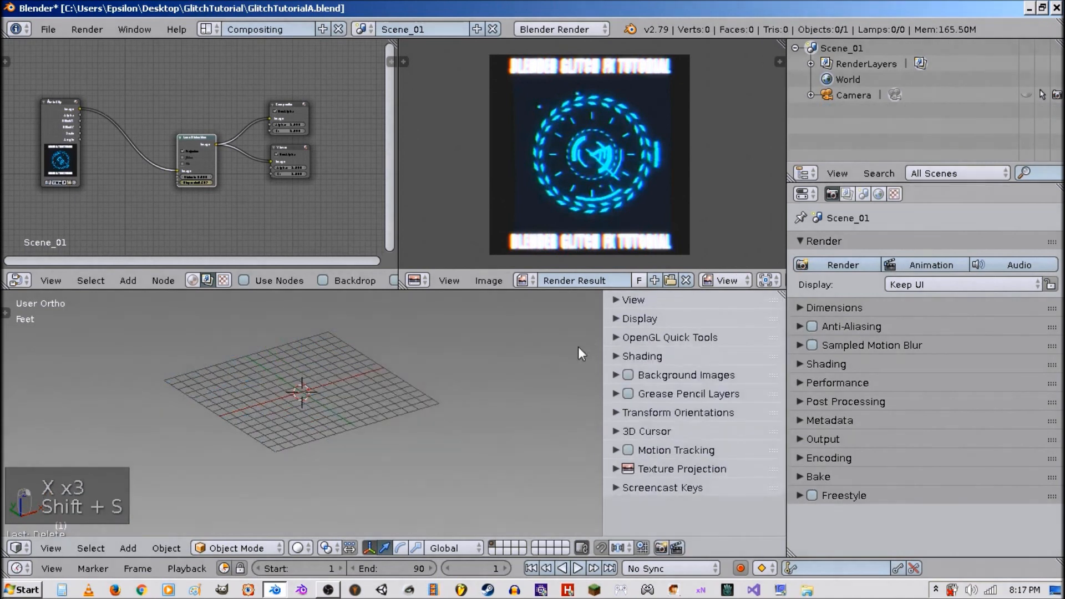
pyautogui.hotkey('shift', 'a')
pyautogui.moveTo(451, 335)
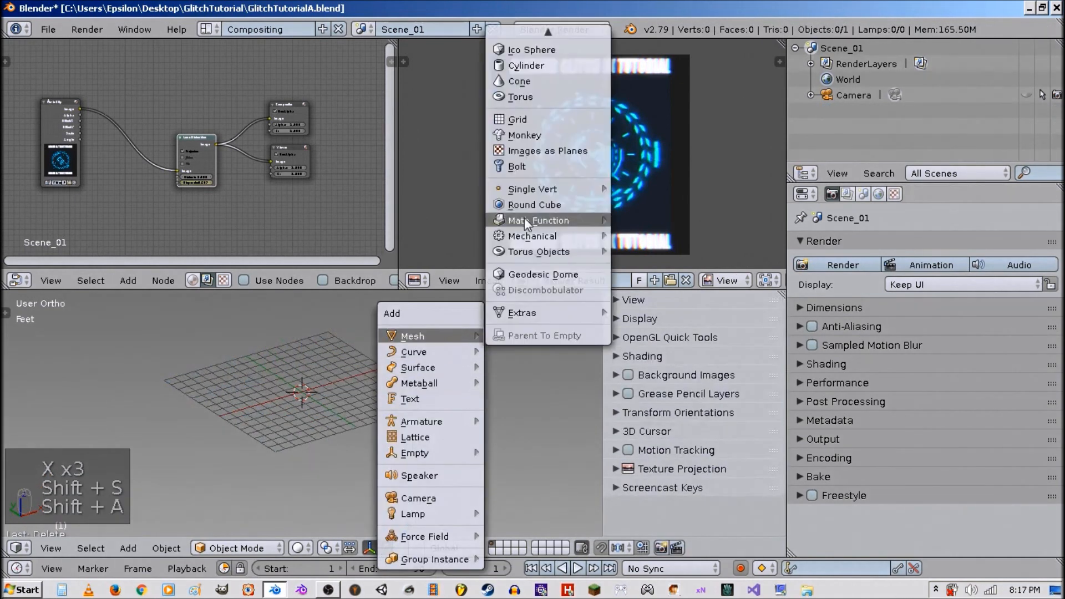
pyautogui.click(541, 153)
pyautogui.click(46, 175)
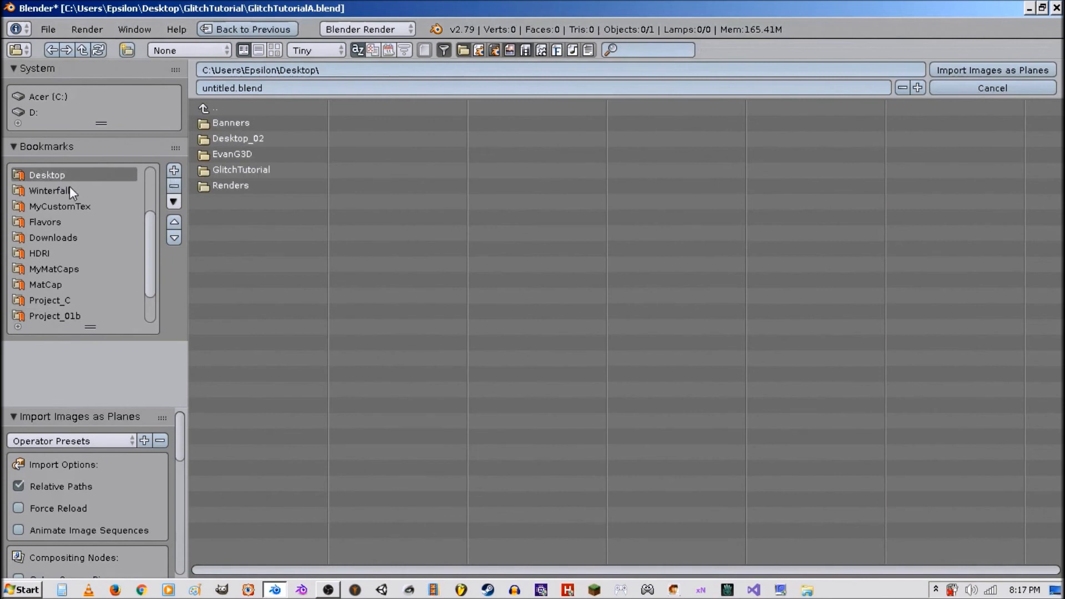
pyautogui.click(271, 170)
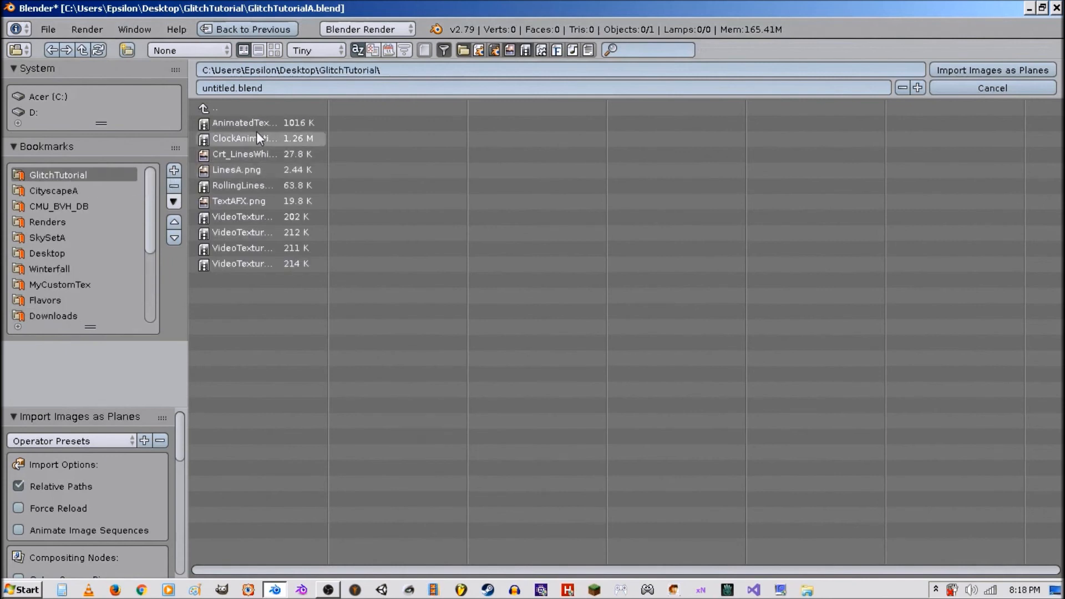
pyautogui.click(274, 50)
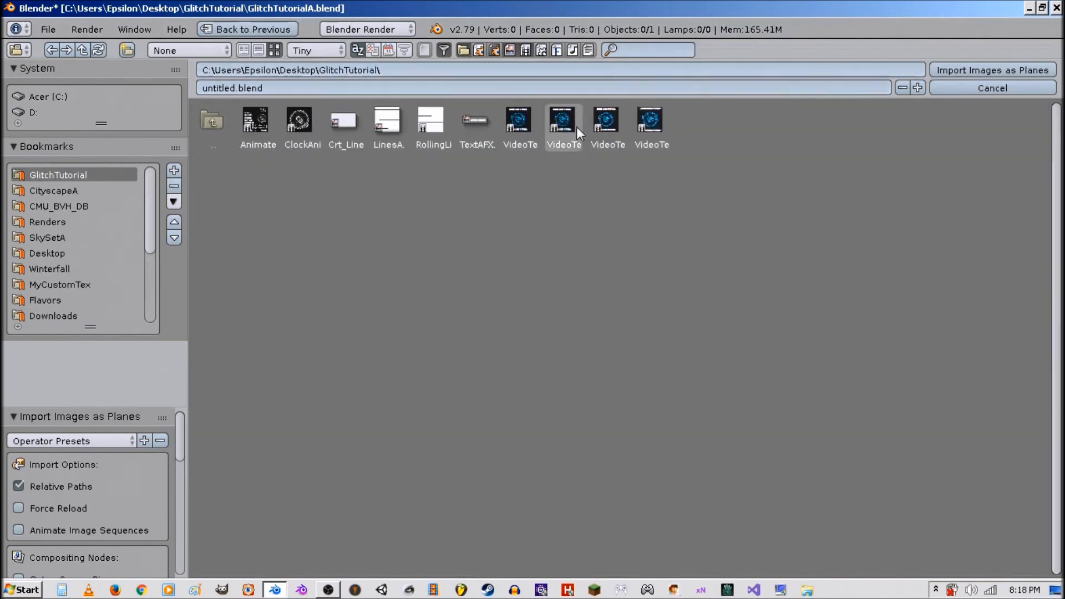
pyautogui.click(655, 127)
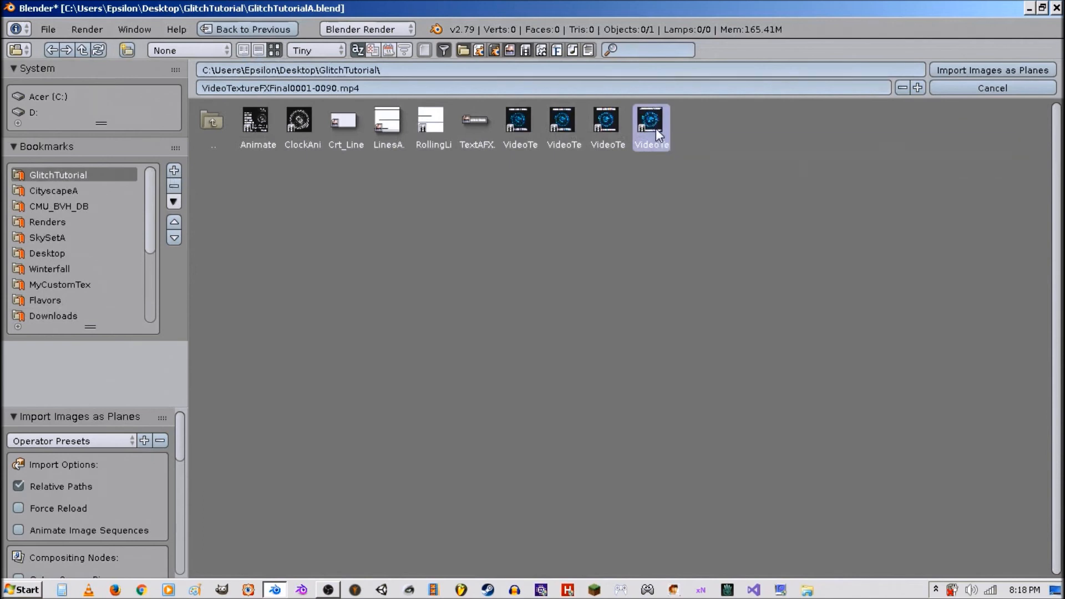
pyautogui.doubleClick(656, 128)
pyautogui.scroll(6, 394, 388)
pyautogui.hotkey('alt', 'z')
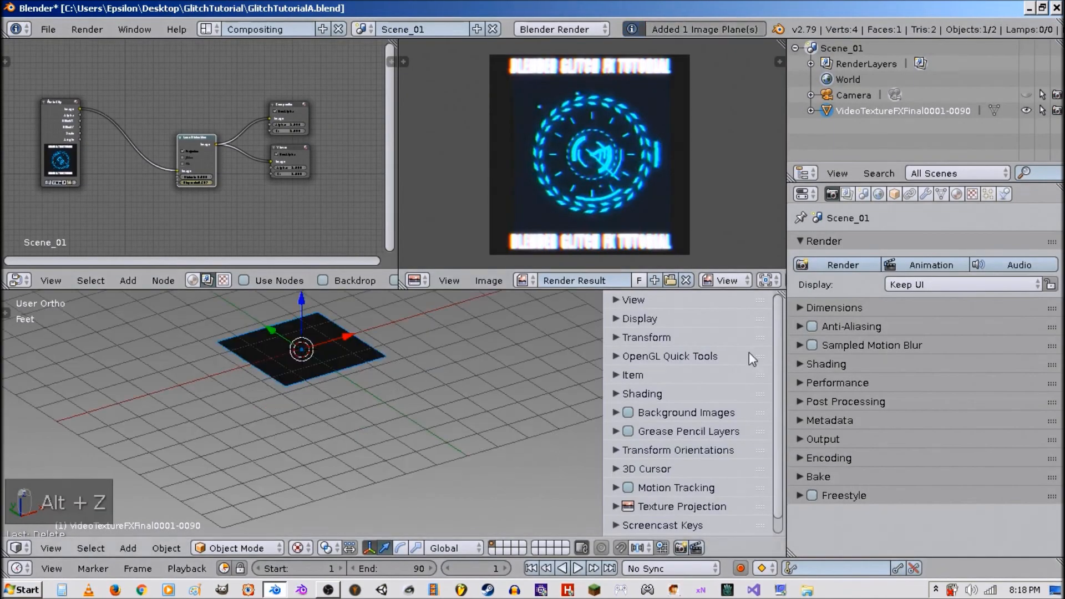
# Make the imported plane's material shadeless.
pyautogui.click(956, 194)
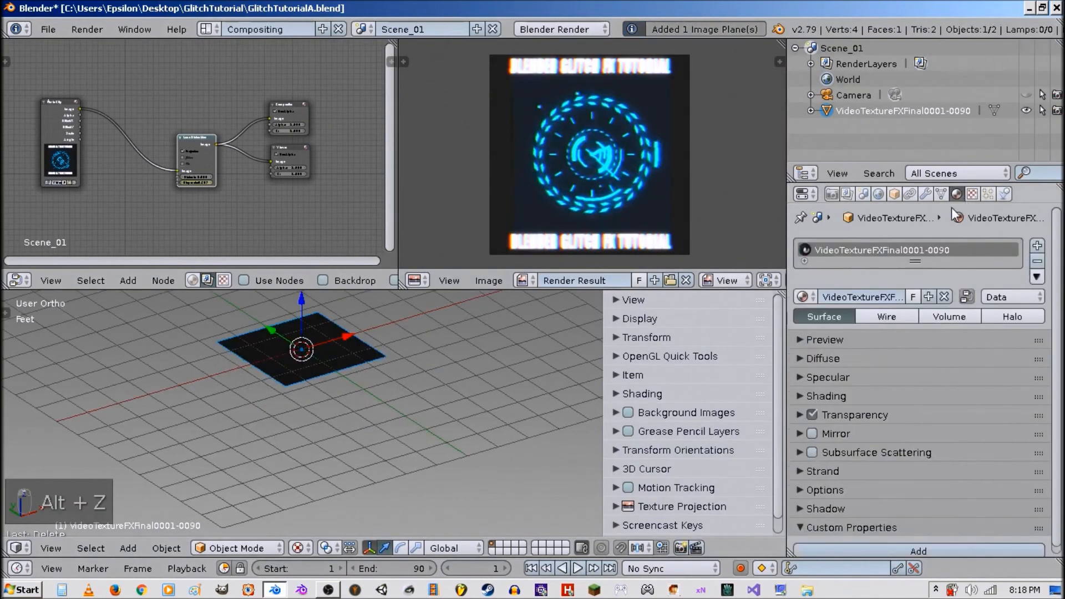
pyautogui.click(832, 396)
pyautogui.click(940, 420)
pyautogui.scroll(3, 427, 382)
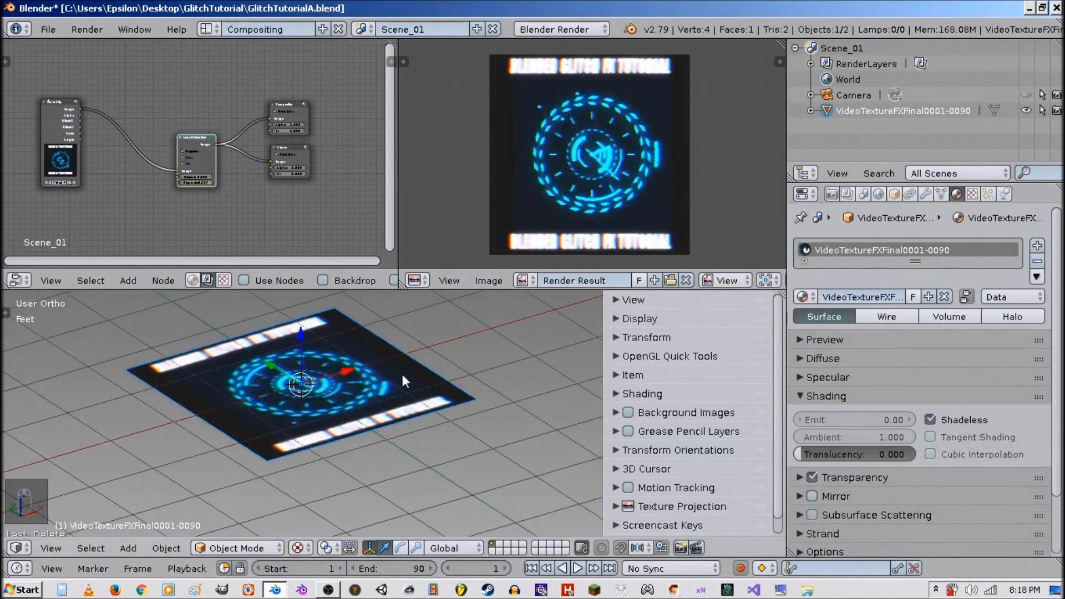
# Rotate the imported plane 90 degrees about the X axis.
pyautogui.press('r')
pyautogui.press('x')
pyautogui.press('9')
pyautogui.press('0')
pyautogui.press('Return')
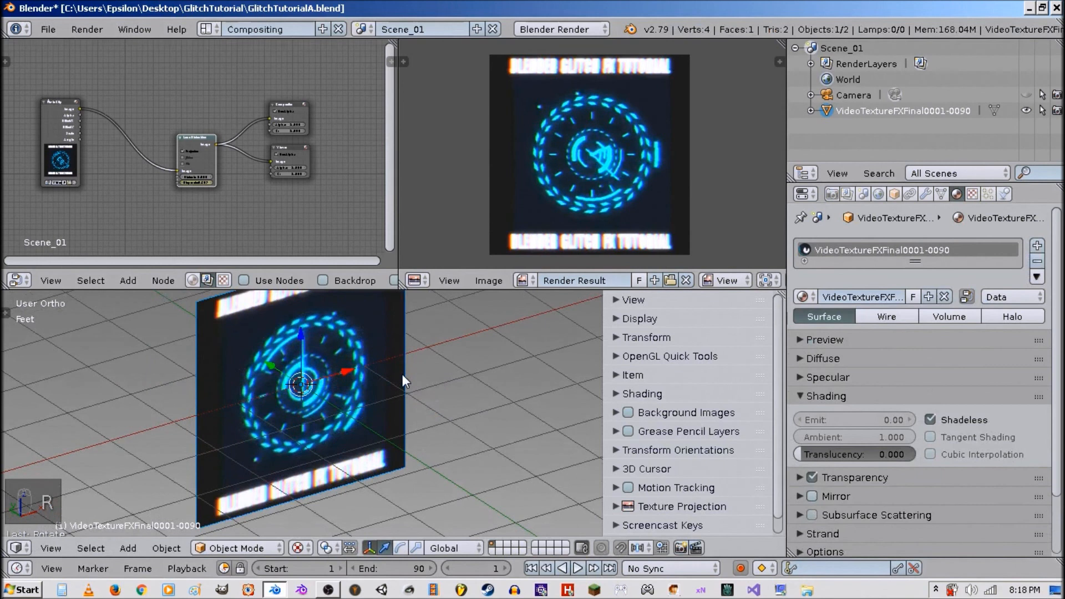
# Play back the animation to preview the plane and clear its rotation.
pyautogui.scroll(-3, 403, 375)
pyautogui.moveTo(403, 375); pyautogui.dragTo(428, 416, button='middle')
pyautogui.hotkey('alt', 'a')
pyautogui.scroll(3, 440, 402)
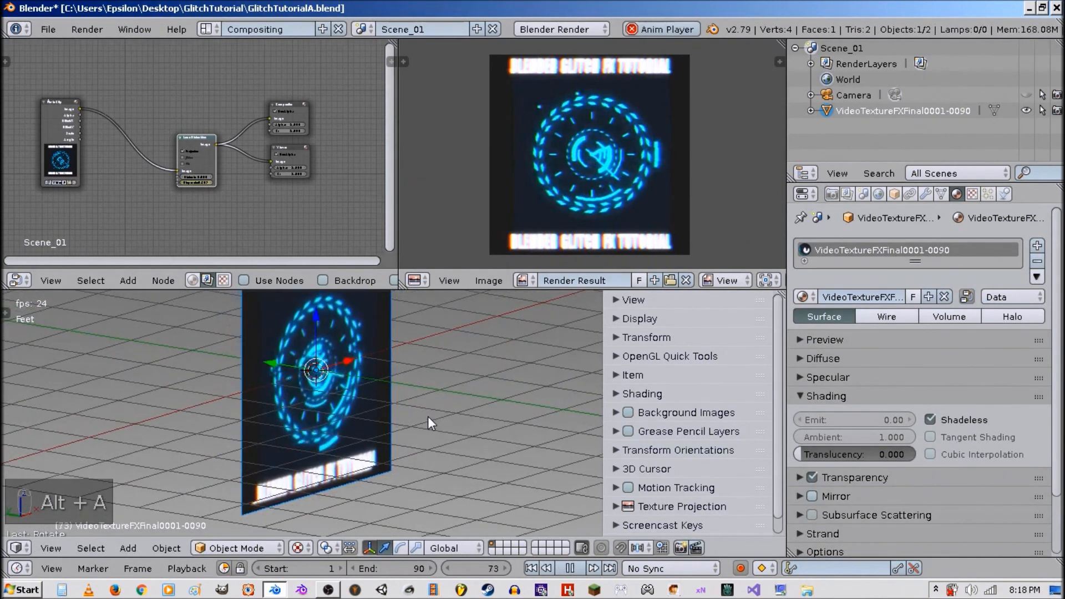
pyautogui.hotkey('alt', 'a')
pyautogui.hotkey('alt', 'r')
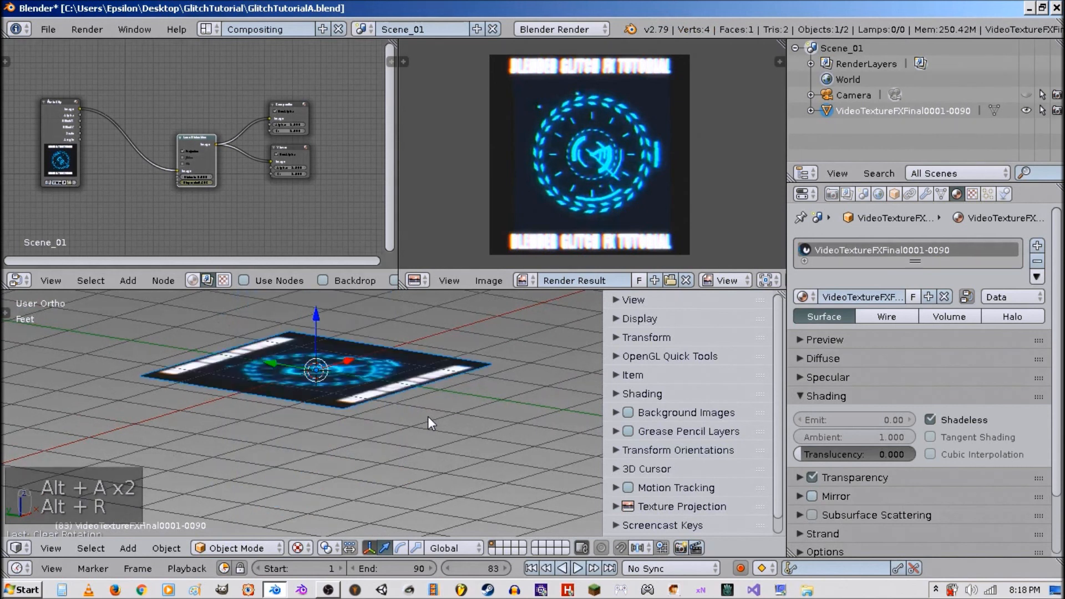
# Switch to the camera view and scale the plane up to fill the camera frame.
pyautogui.press('KP_0')
pyautogui.press('s')
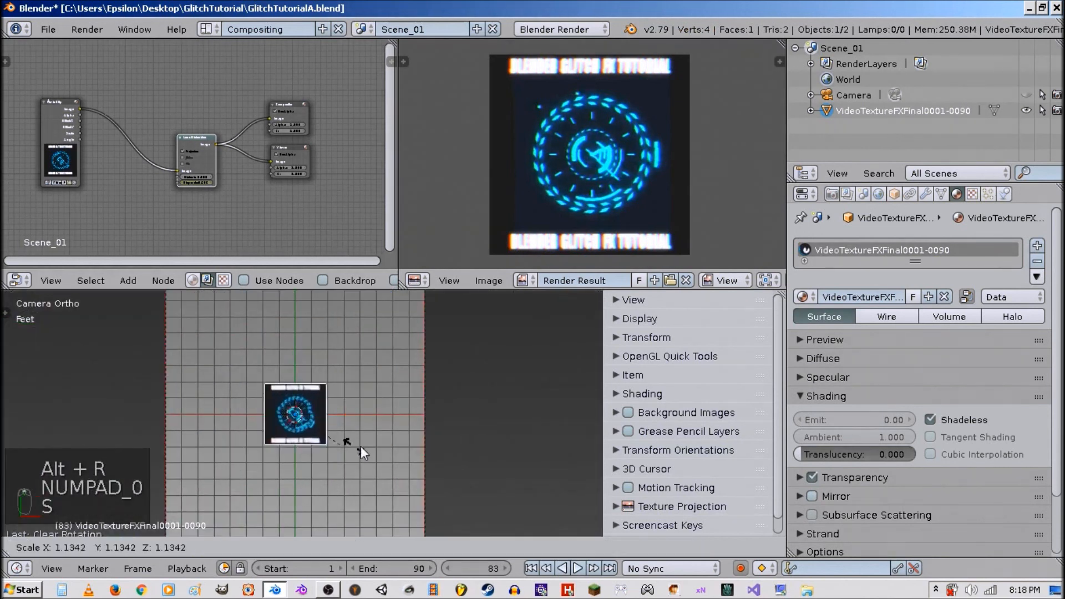
pyautogui.click(469, 410)
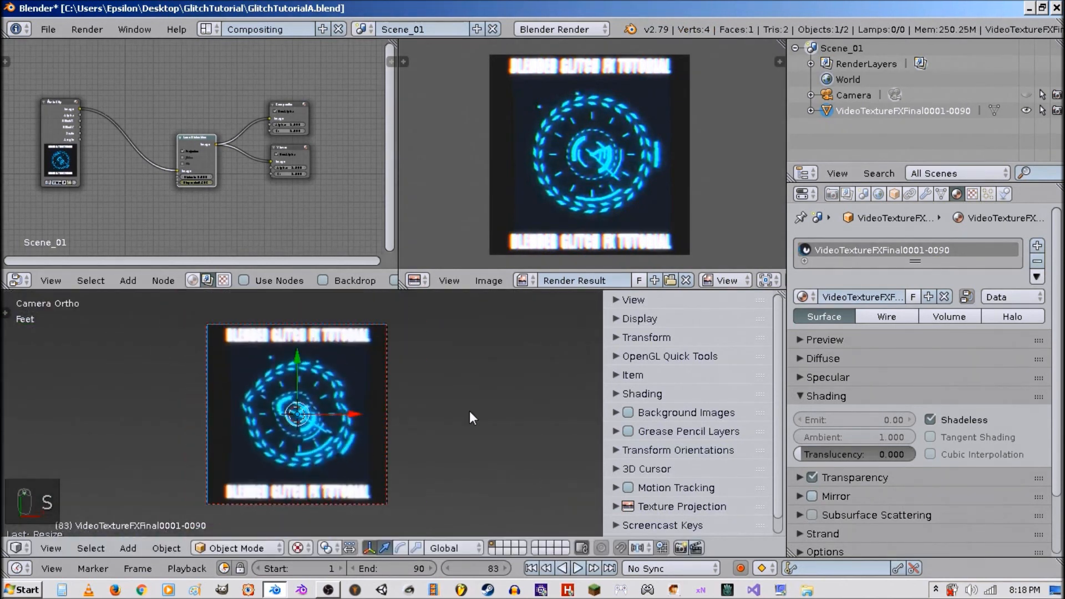
pyautogui.press('s')
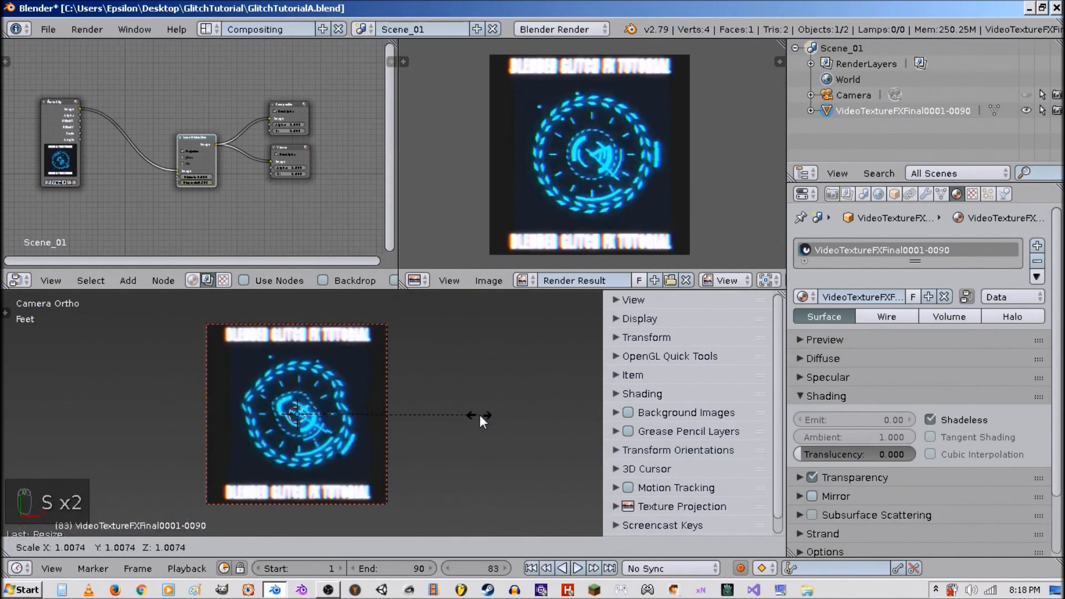
pyautogui.click(481, 415)
pyautogui.press('s')
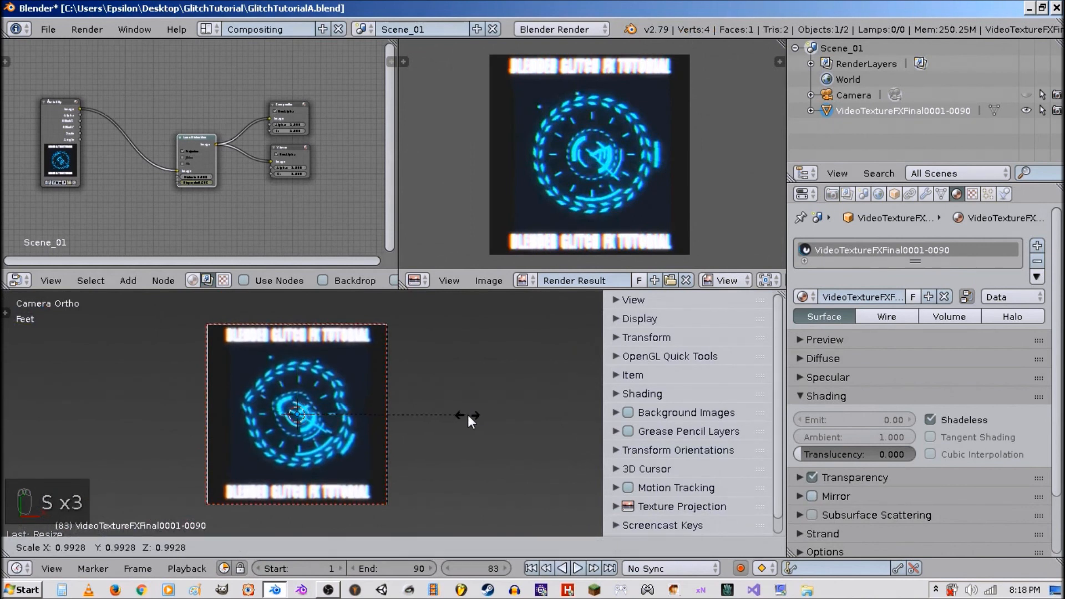
pyautogui.click(475, 415)
pyautogui.scroll(2, 475, 415)
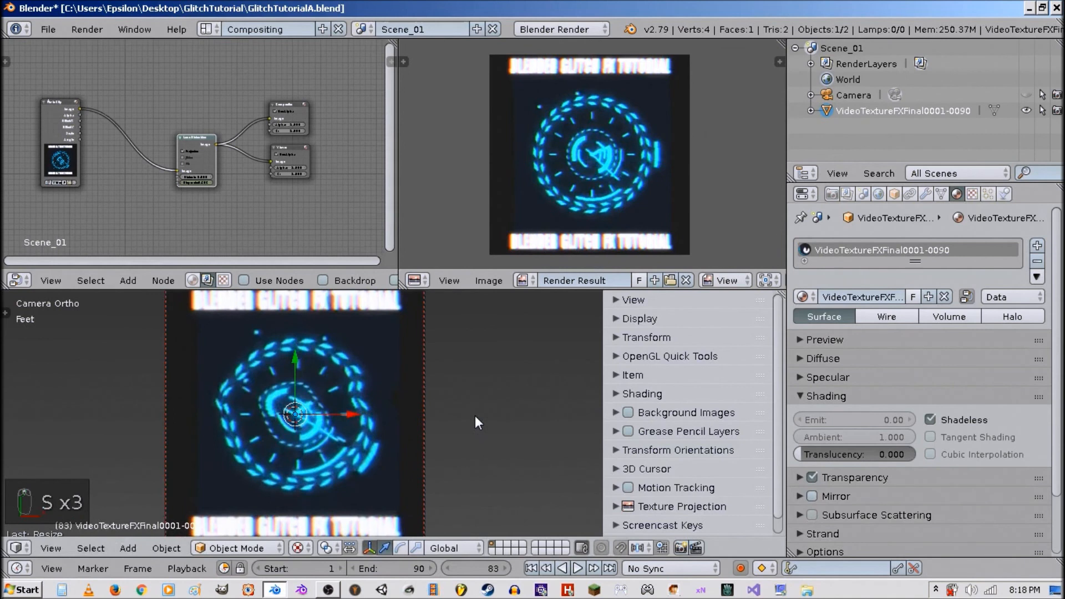
# Delete all nodes in the compositor.
pyautogui.press('a')
pyautogui.press('a')
pyautogui.press('x')
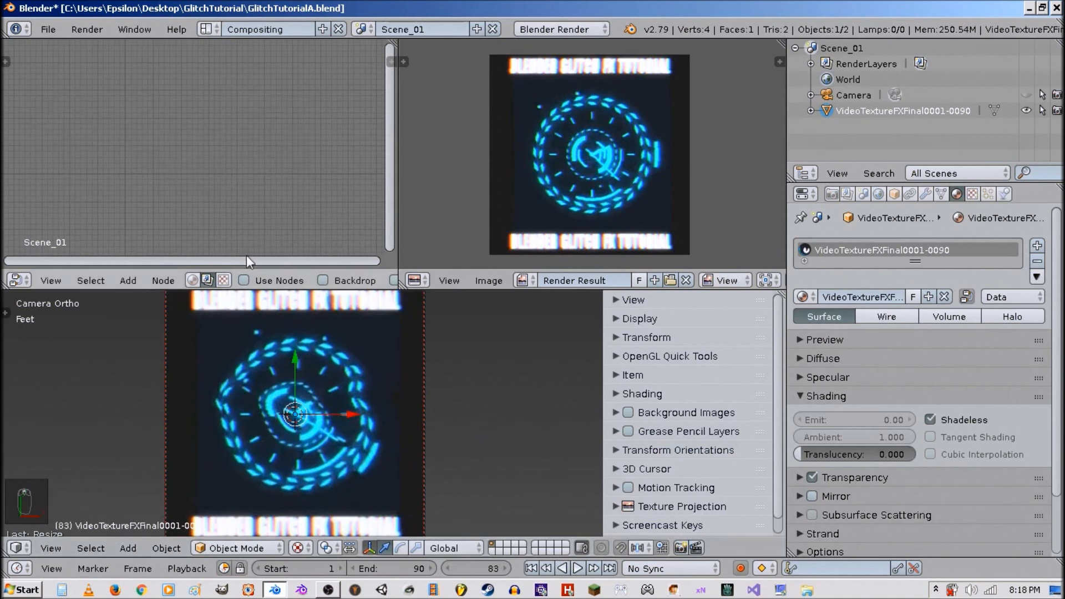
# Enable shader nodes for the plane's material and assign the VideoTextureFXFinal0001-0090 material to its Material node.
pyautogui.click(192, 280)
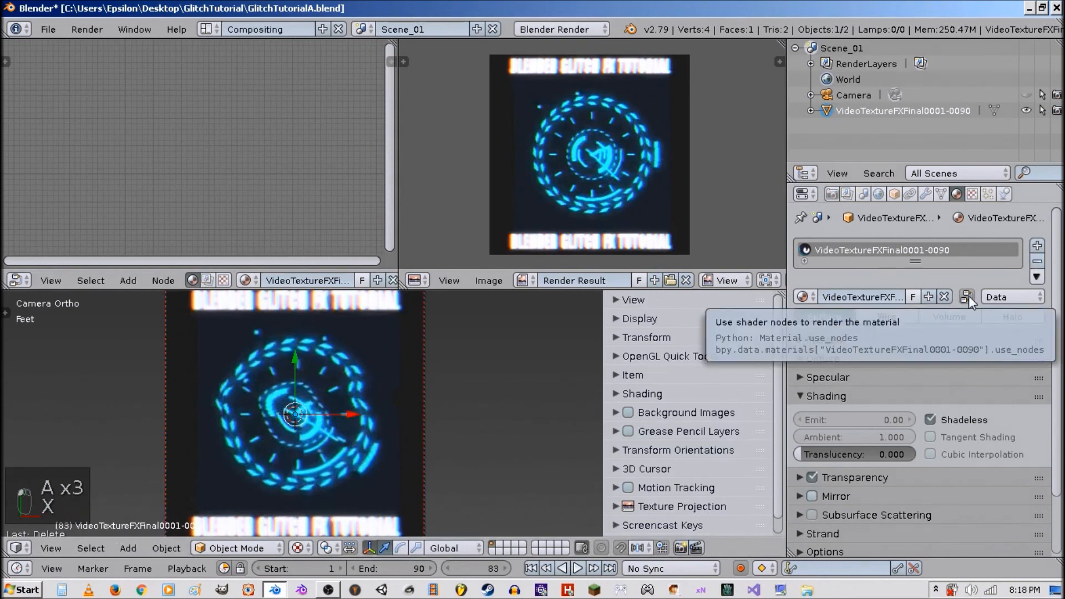
pyautogui.click(969, 295)
pyautogui.hotkey('shift', 'space')
pyautogui.scroll(3, 335, 306)
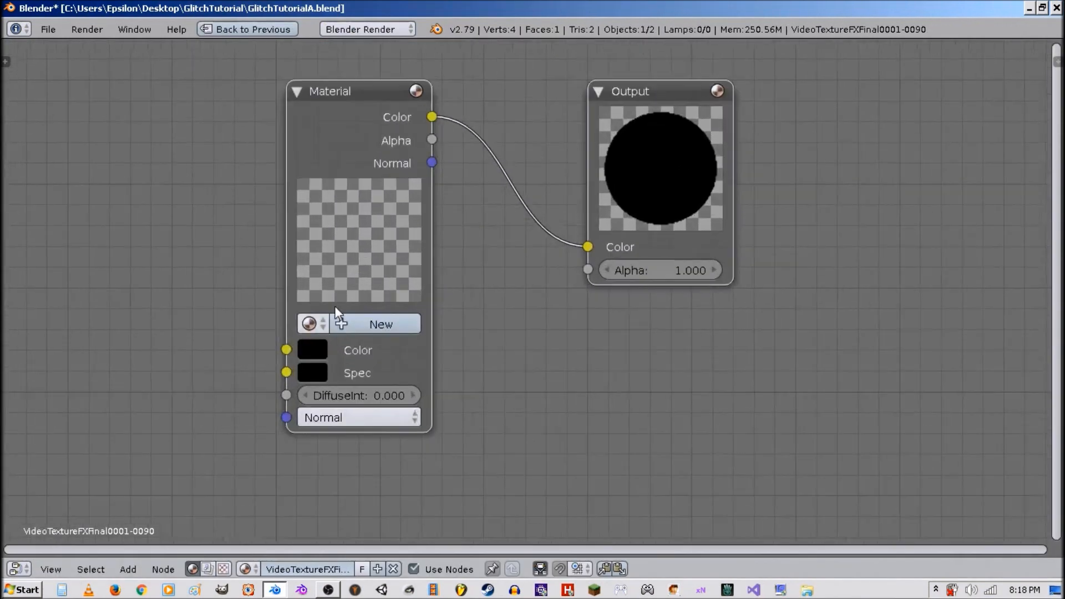
pyautogui.scroll(2, 334, 306)
pyautogui.click(205, 339)
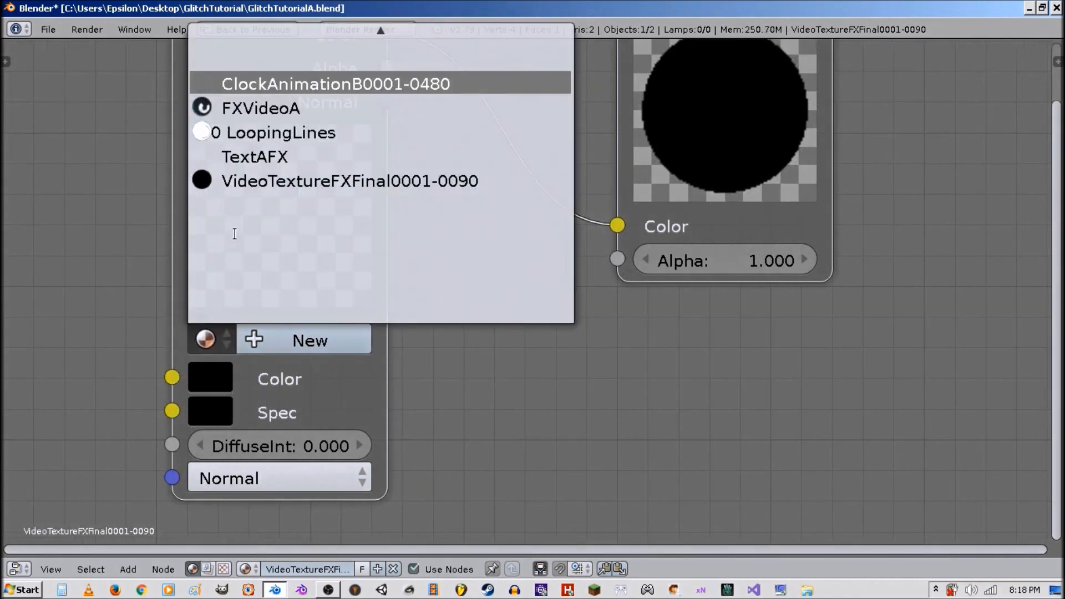
pyautogui.click(284, 181)
# Spread the Material and Output nodes apart and insert a ColorRamp node into the link between them.
pyautogui.scroll(-4, 342, 240)
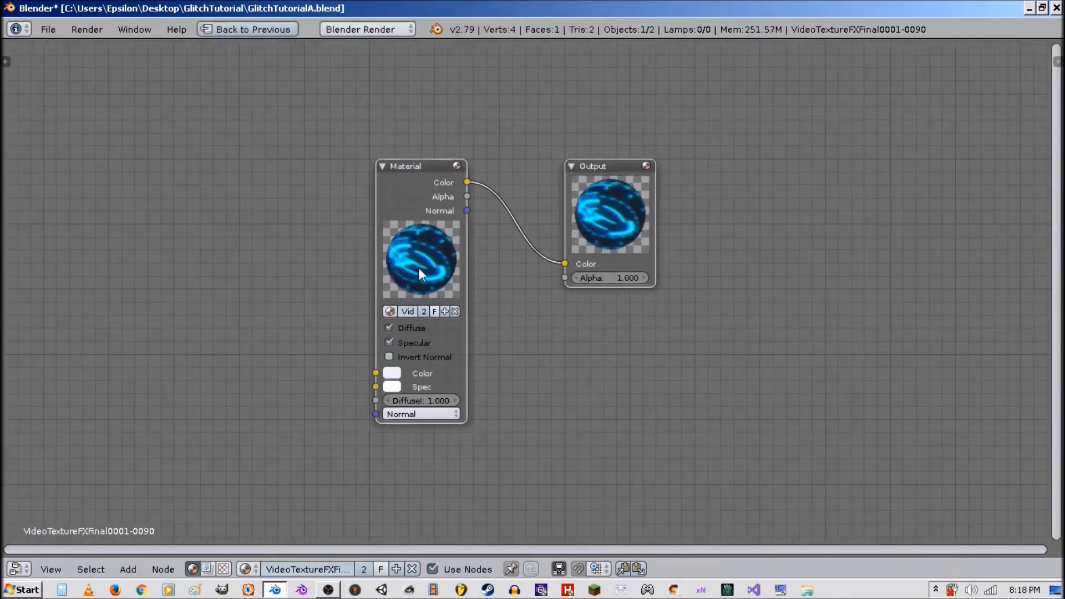
pyautogui.moveTo(419, 273); pyautogui.dragTo(238, 277)
pyautogui.moveTo(580, 241); pyautogui.dragTo(734, 244)
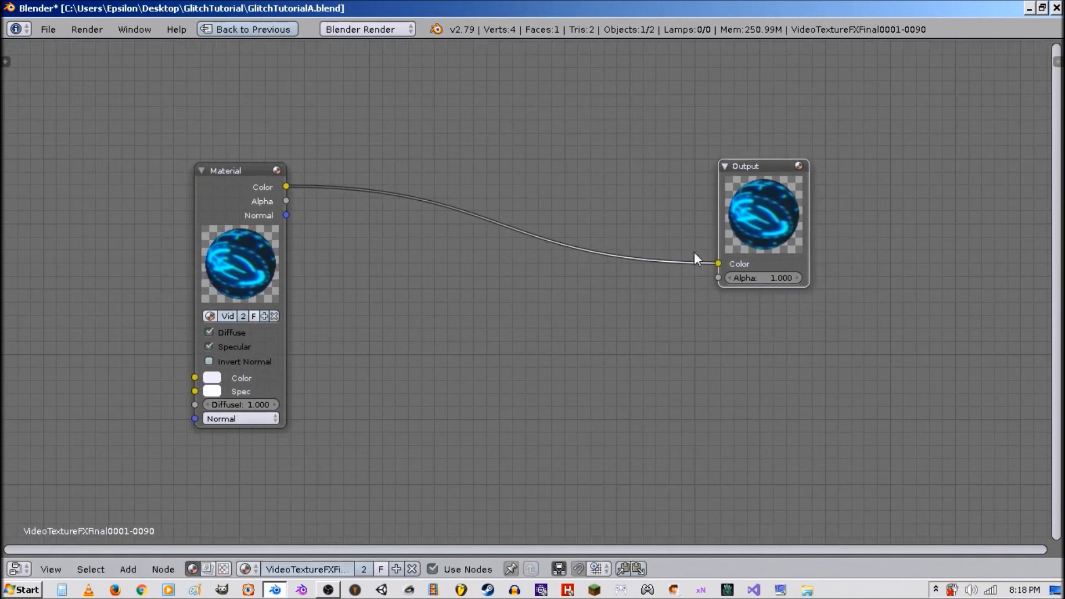
pyautogui.hotkey('shift', 'a')
pyautogui.moveTo(452, 402)
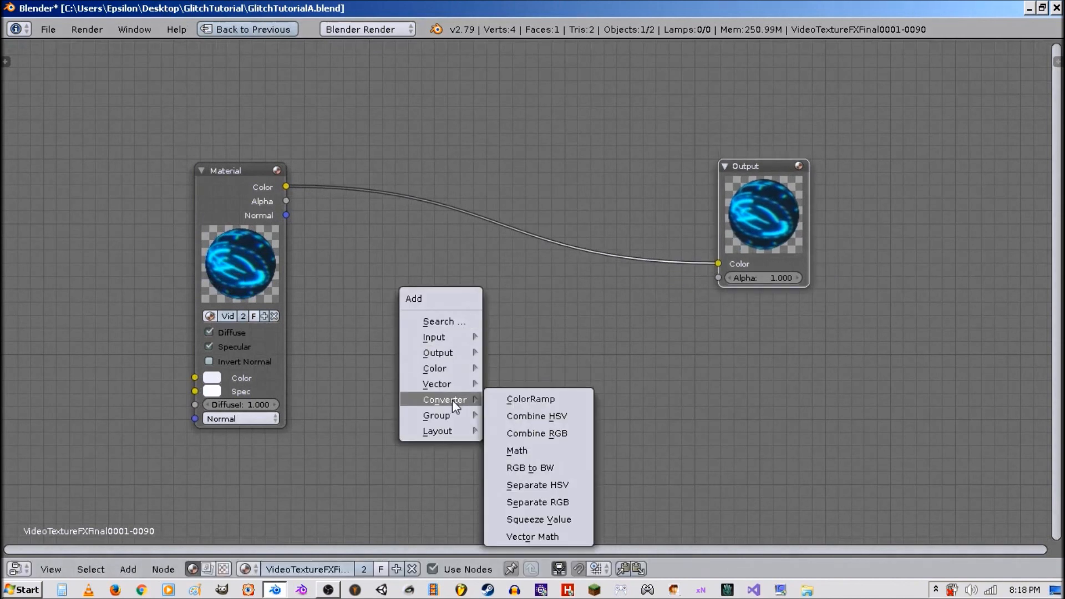
pyautogui.click(531, 399)
pyautogui.click(414, 190)
pyautogui.moveTo(612, 237); pyautogui.dragTo(478, 282, button='middle')
# Move the ColorRamp's white and black stops inward to boost the mask contrast.
pyautogui.hotkey('shift', 'space')
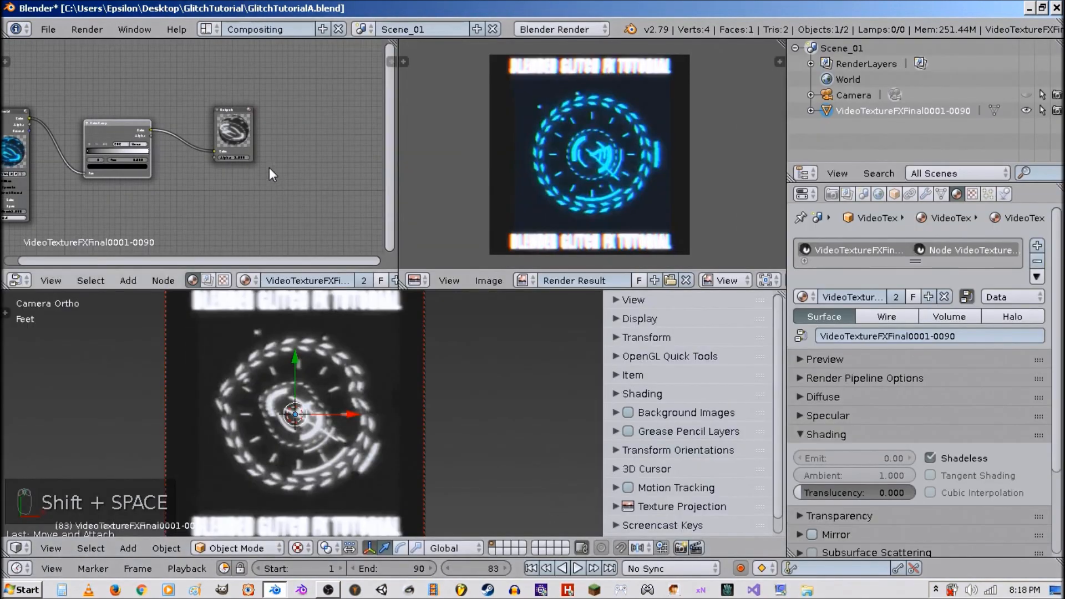
pyautogui.moveTo(269, 168)
pyautogui.mouseDown(button='middle')
pyautogui.moveTo(313, 175)
pyautogui.moveTo(212, 189)
pyautogui.moveTo(252, 176)
pyautogui.mouseUp(button='middle')
pyautogui.scroll(4, 251, 177)
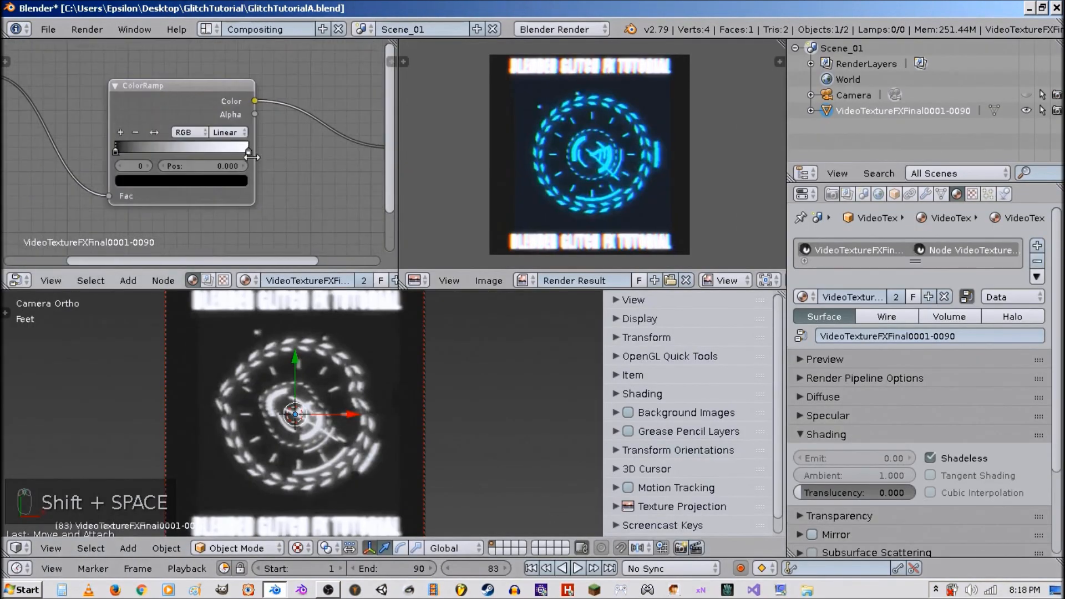
pyautogui.click(246, 151)
pyautogui.moveTo(229, 151); pyautogui.dragTo(262, 152)
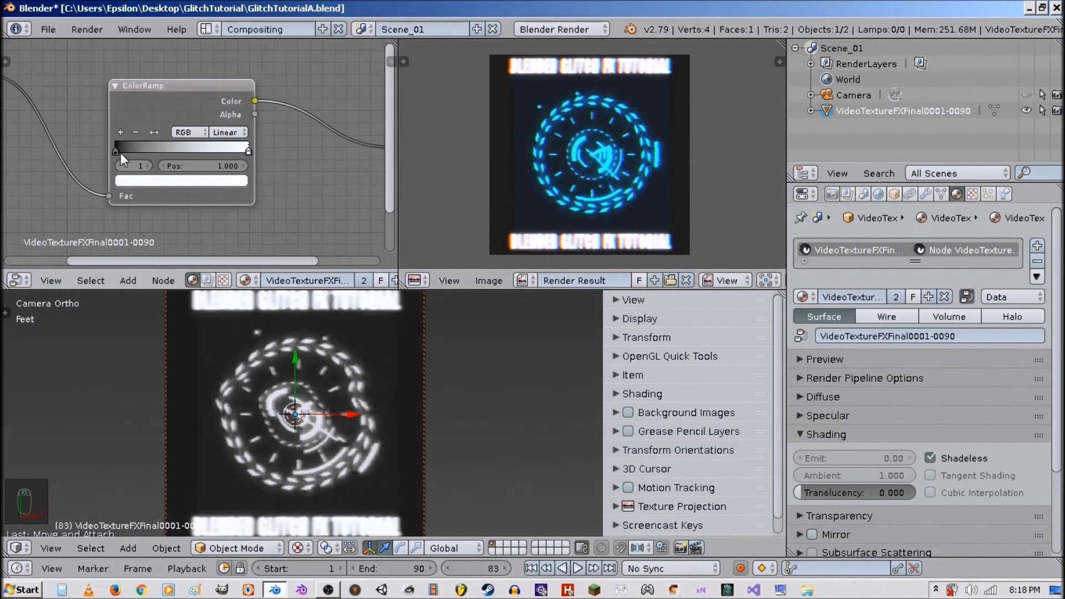
pyautogui.moveTo(116, 153)
pyautogui.mouseDown()
pyautogui.moveTo(135, 158)
pyautogui.moveTo(115, 148)
pyautogui.mouseUp()
# Render a still frame and view it full-screen to check the mask.
pyautogui.press('F12')
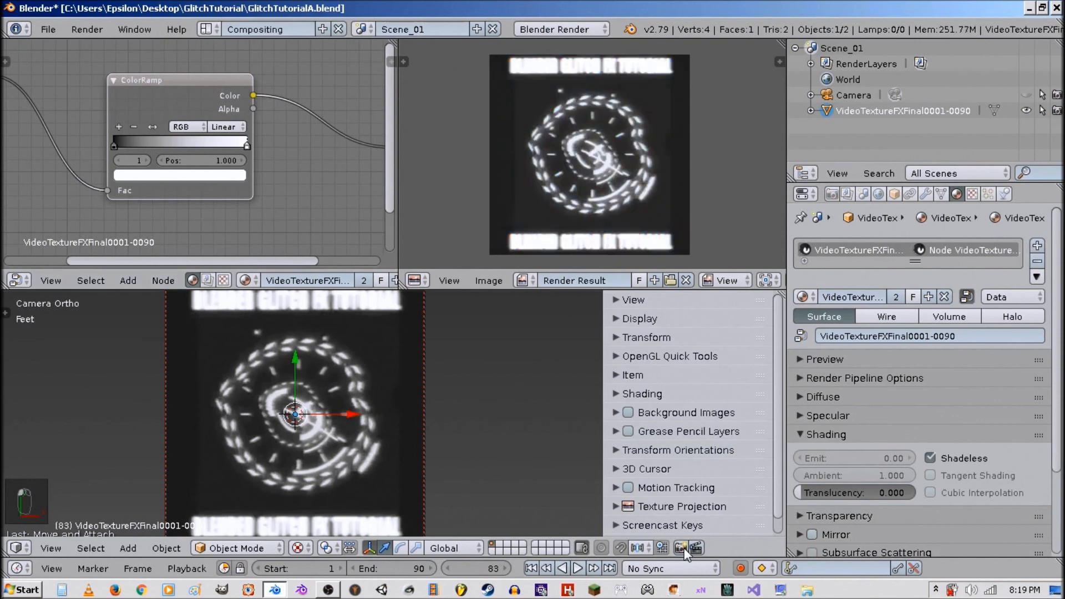
pyautogui.hotkey('shift', 'space')
pyautogui.hotkey('shift', 'space')
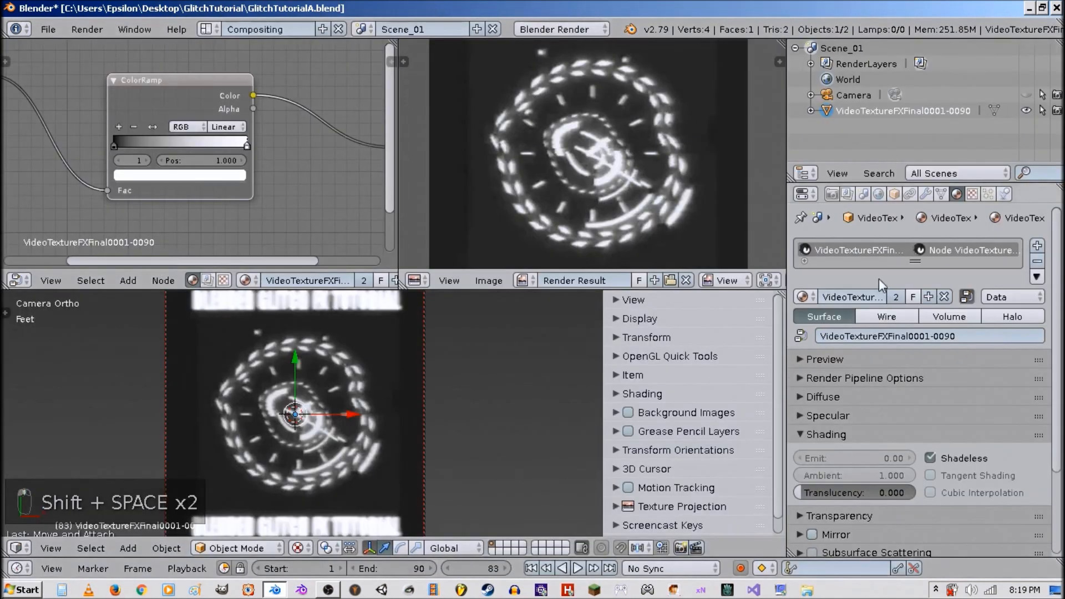
# In the scene's Color Management, set the Look to Base Contrast with Use Curves off.
pyautogui.click(863, 194)
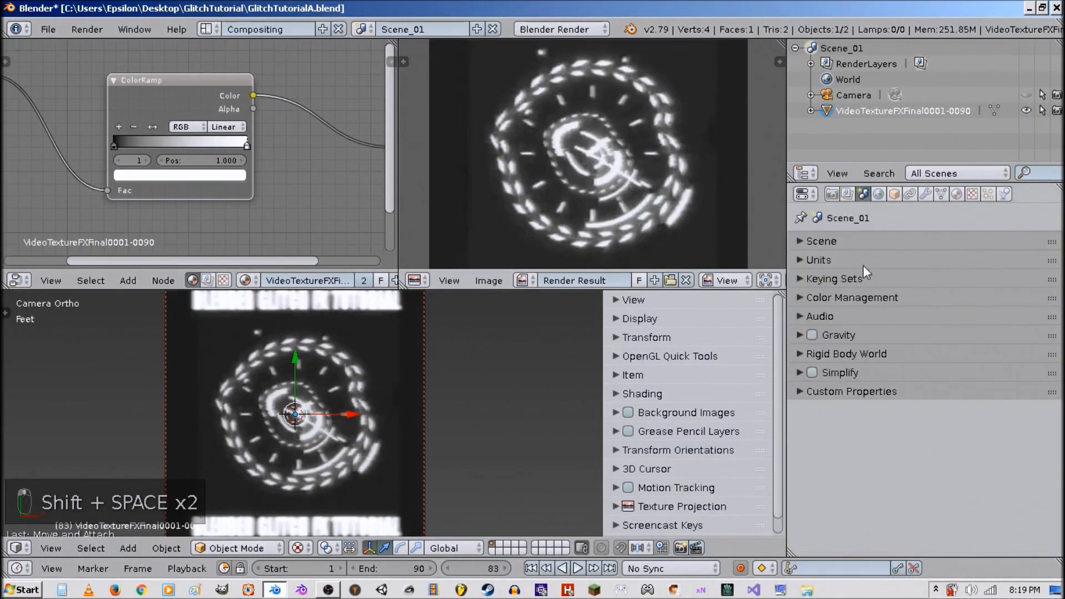
pyautogui.click(871, 299)
pyautogui.click(926, 379)
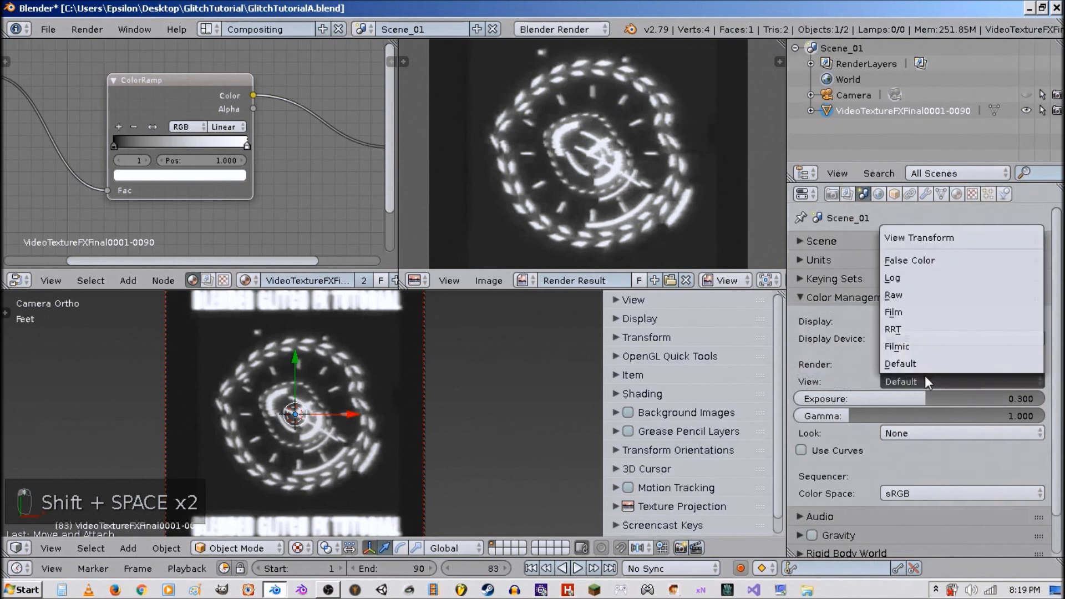
pyautogui.click(926, 379)
pyautogui.click(801, 450)
pyautogui.click(917, 433)
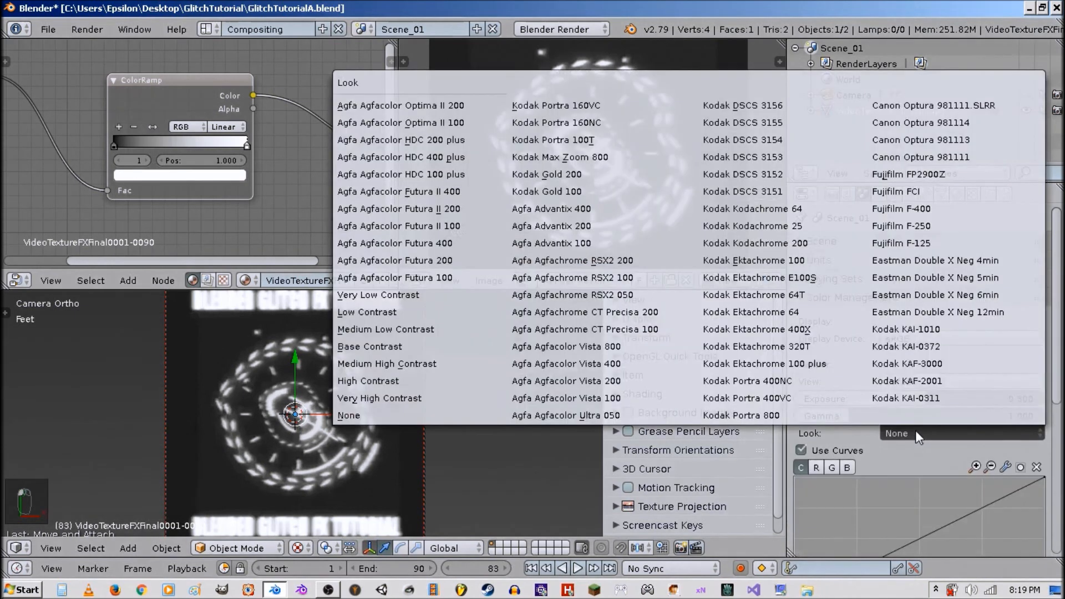
pyautogui.click(415, 398)
pyautogui.click(943, 434)
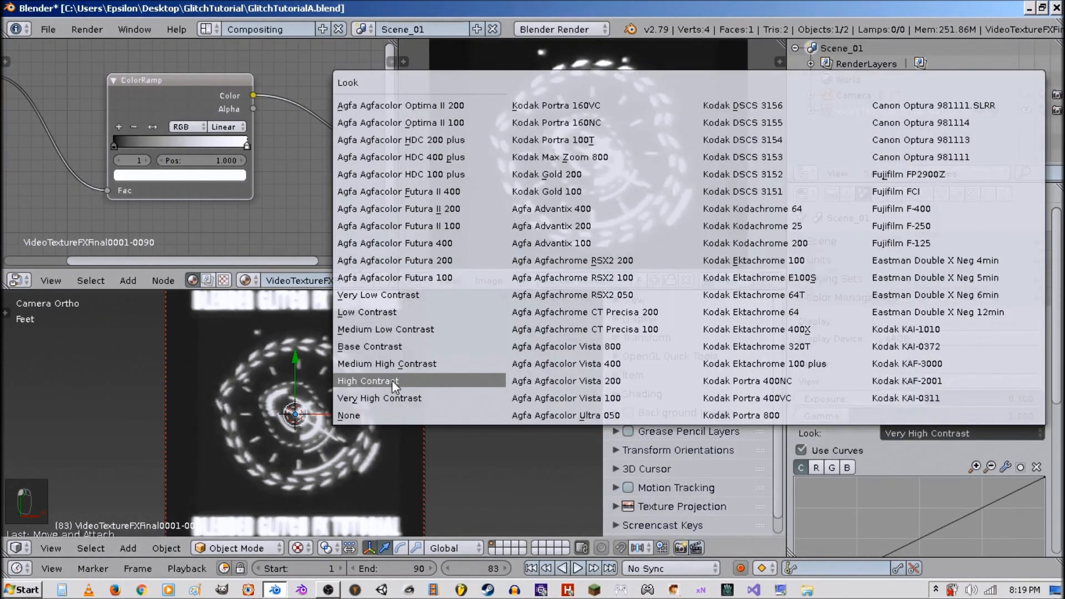
pyautogui.click(392, 381)
pyautogui.scroll(-2, 569, 136)
pyautogui.click(907, 446)
pyautogui.click(888, 433)
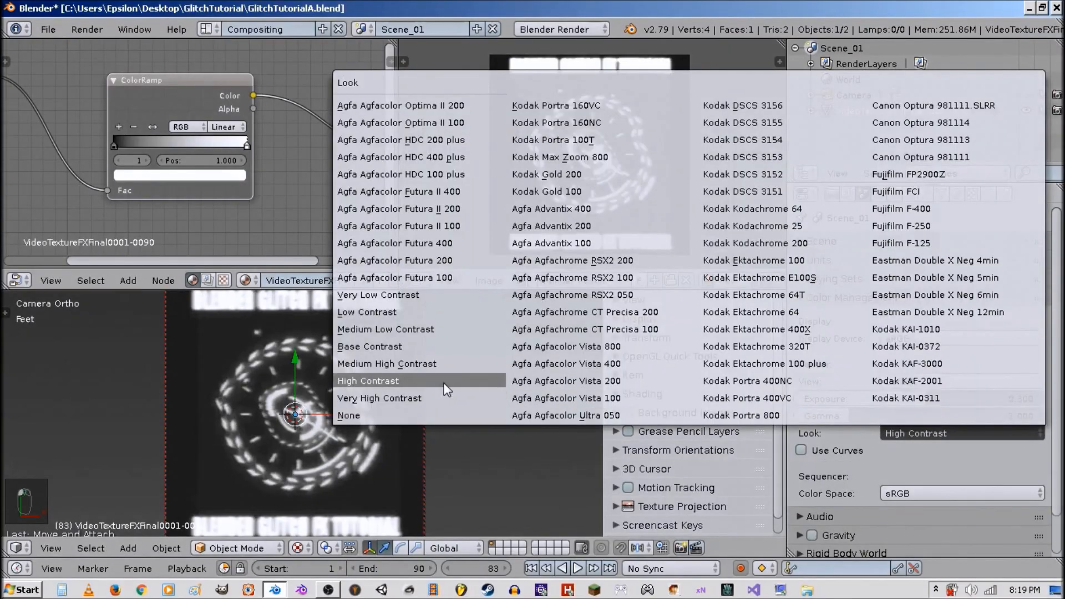
pyautogui.click(397, 345)
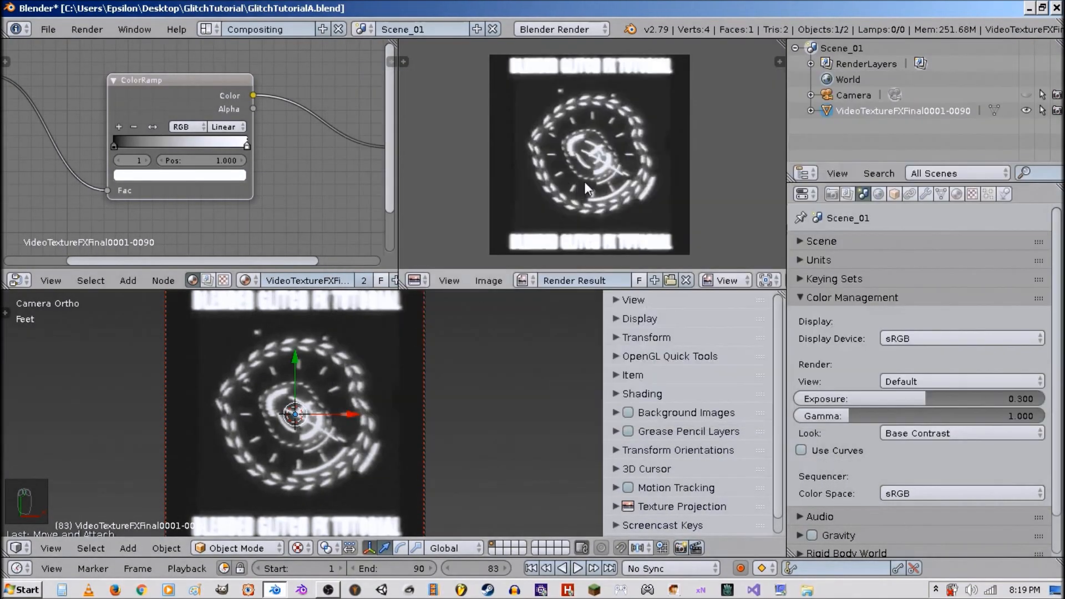
# Inspect the rendered frame enlarged.
pyautogui.hotkey('shift', 'space')
pyautogui.scroll(4, 578, 238)
pyautogui.scroll(-1, 574, 238)
pyautogui.hotkey('shift', 'space')
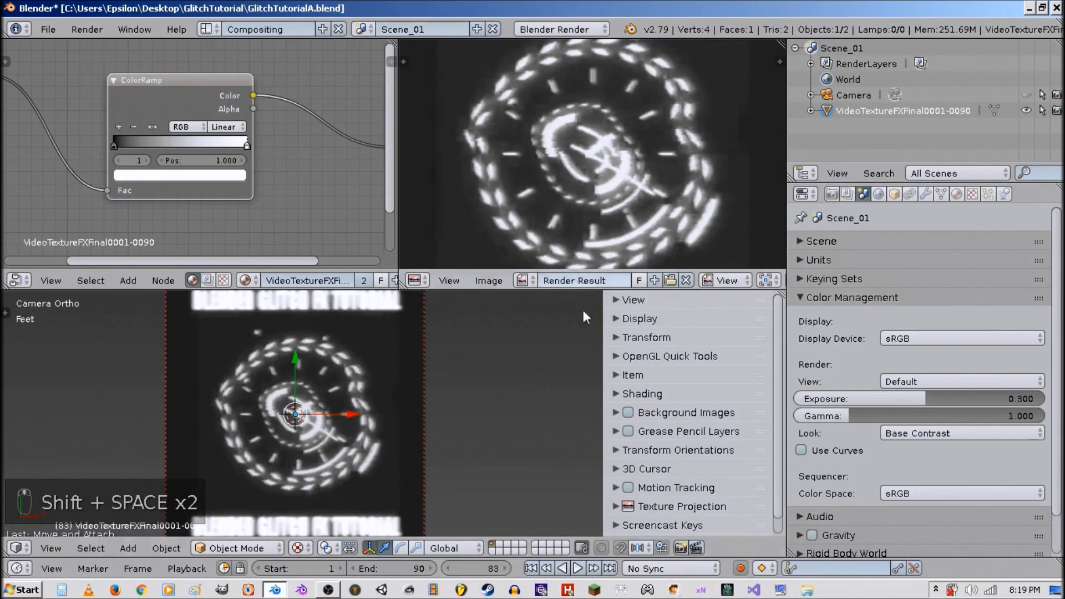
# Rename the render output path to //VideoTextureFXFinalMask.
pyautogui.scroll(-3, 389, 338)
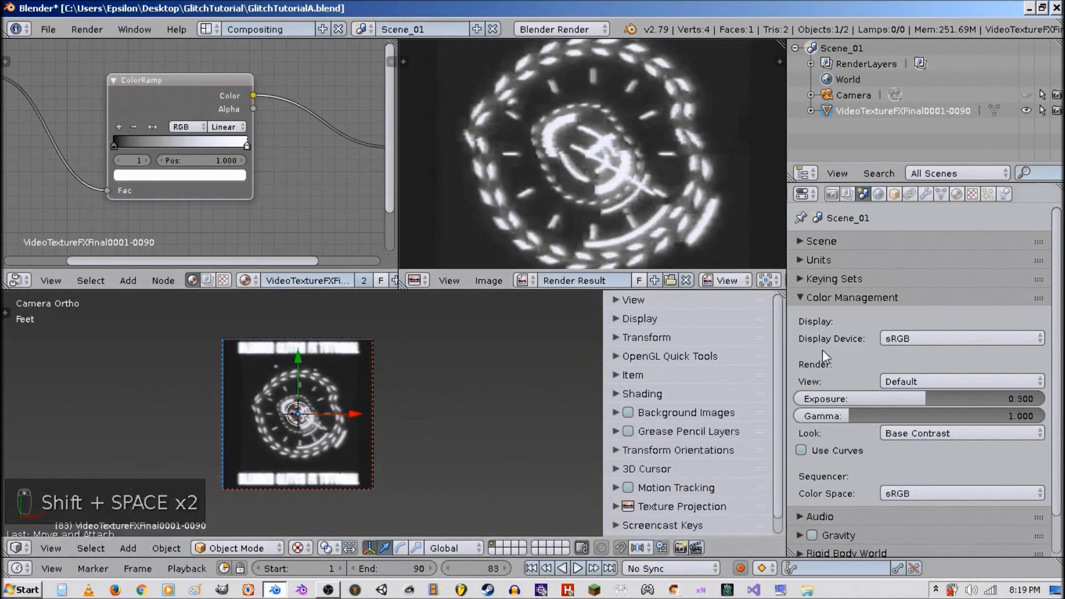
pyautogui.click(832, 194)
pyautogui.click(855, 441)
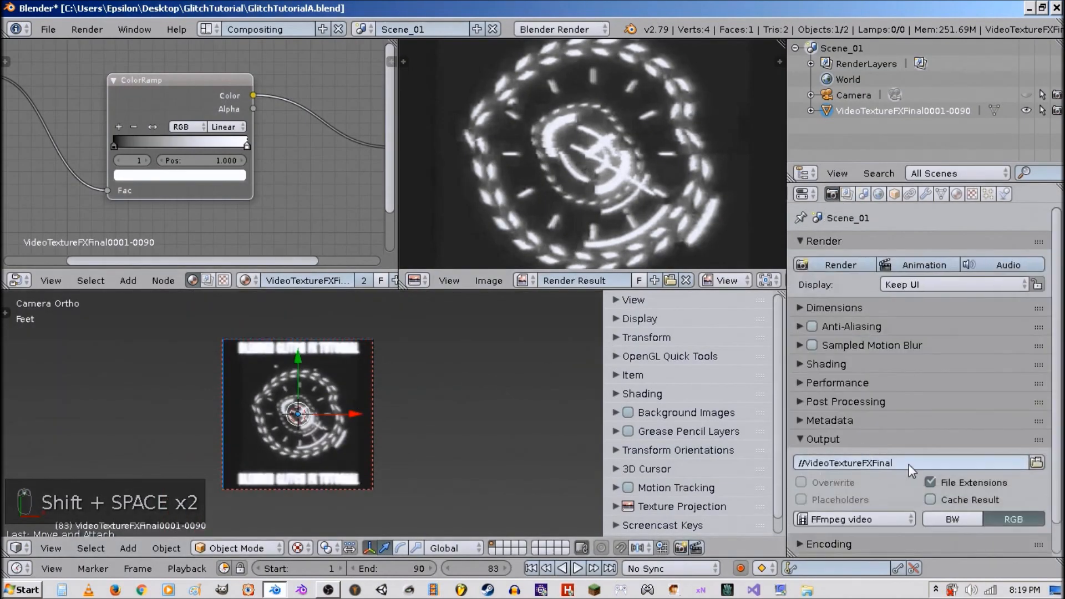
pyautogui.click(907, 465)
pyautogui.click(902, 469)
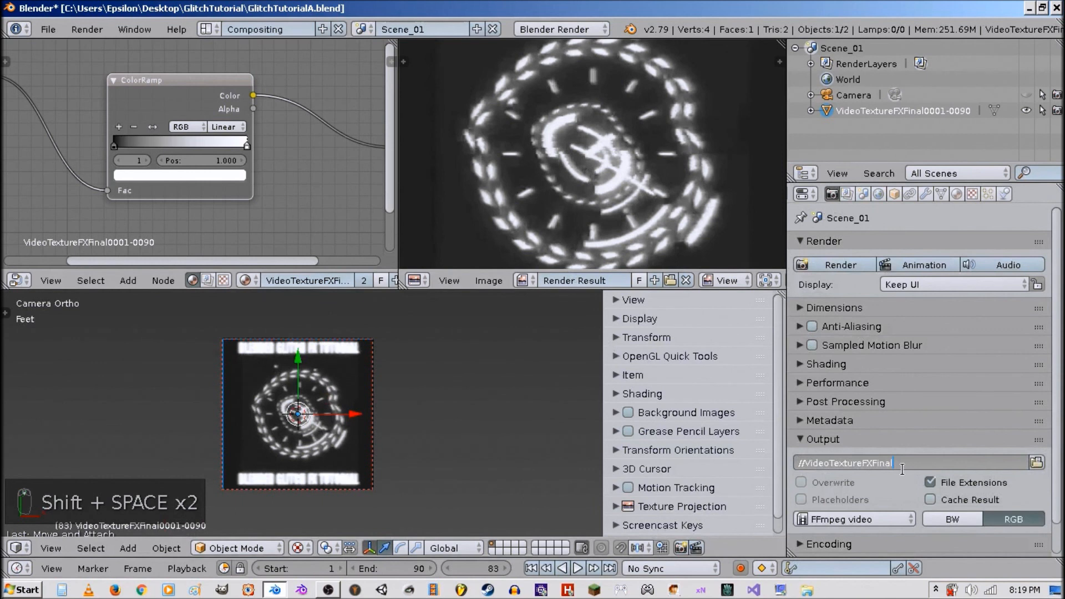
pyautogui.press('Return')
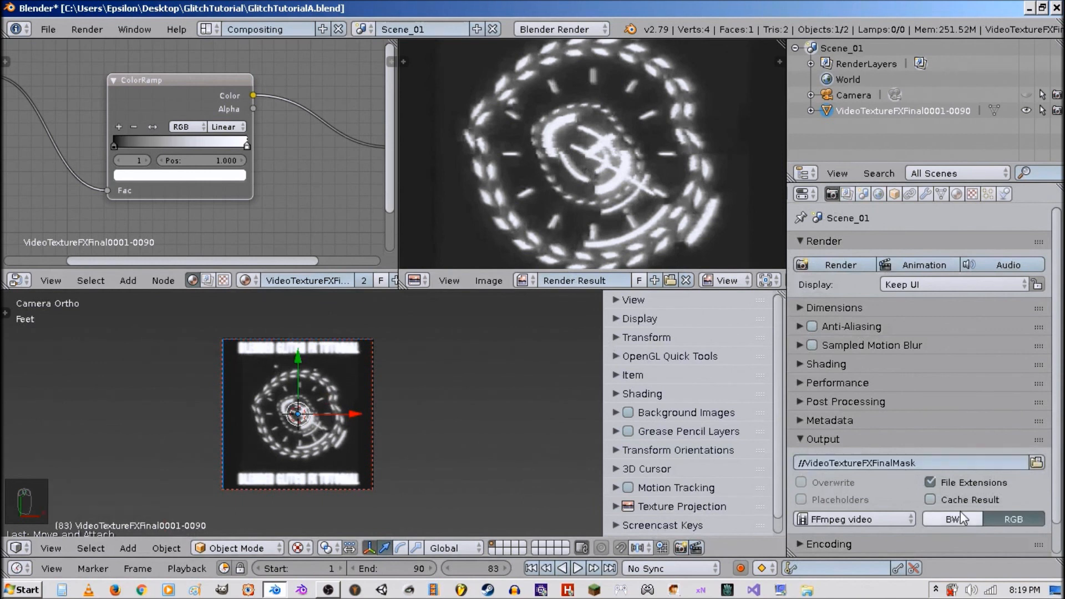
# Set the output color mode to BW.
pyautogui.scroll(-2, 956, 517)
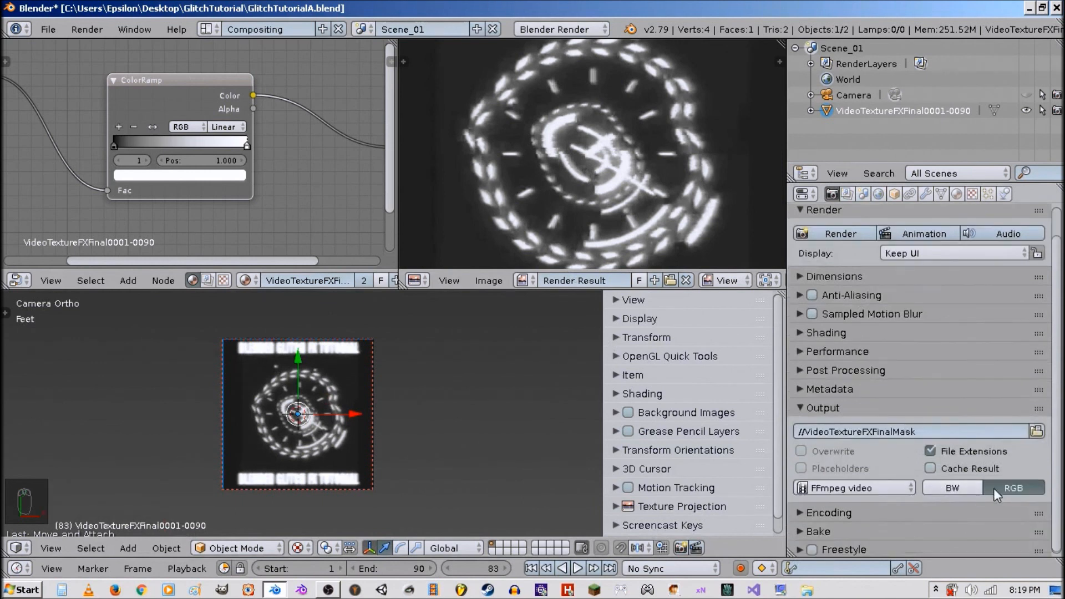
pyautogui.click(964, 490)
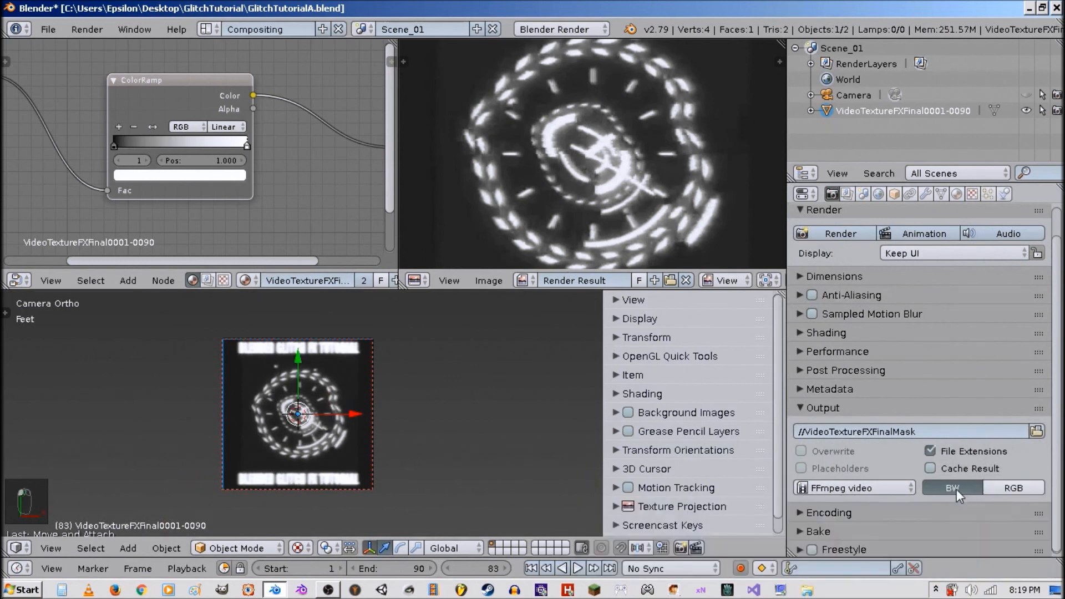
pyautogui.click(929, 516)
pyautogui.click(931, 509)
pyautogui.click(931, 509)
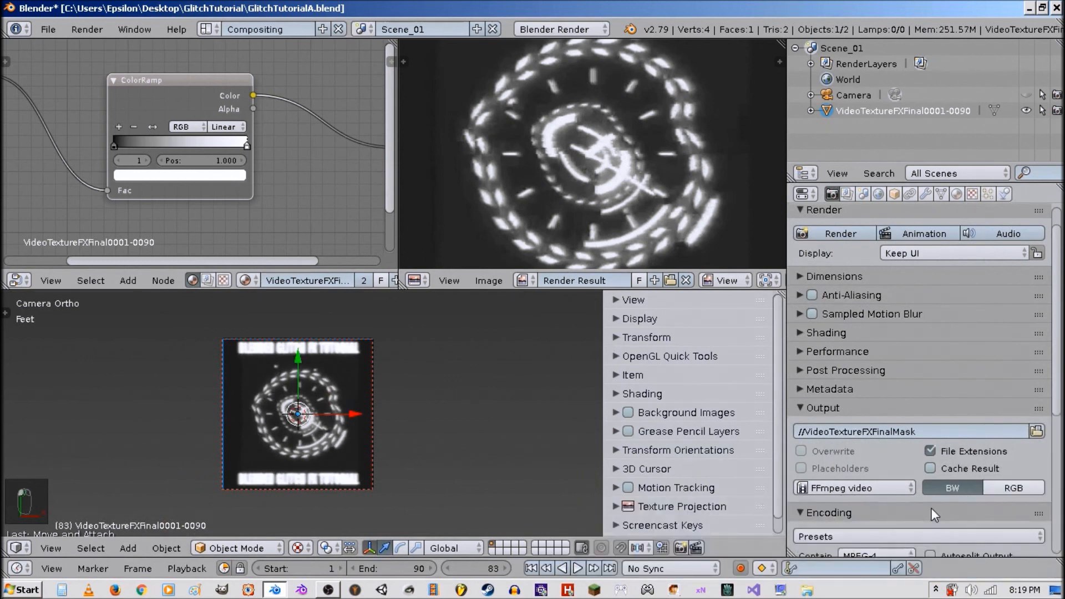
pyautogui.click(932, 510)
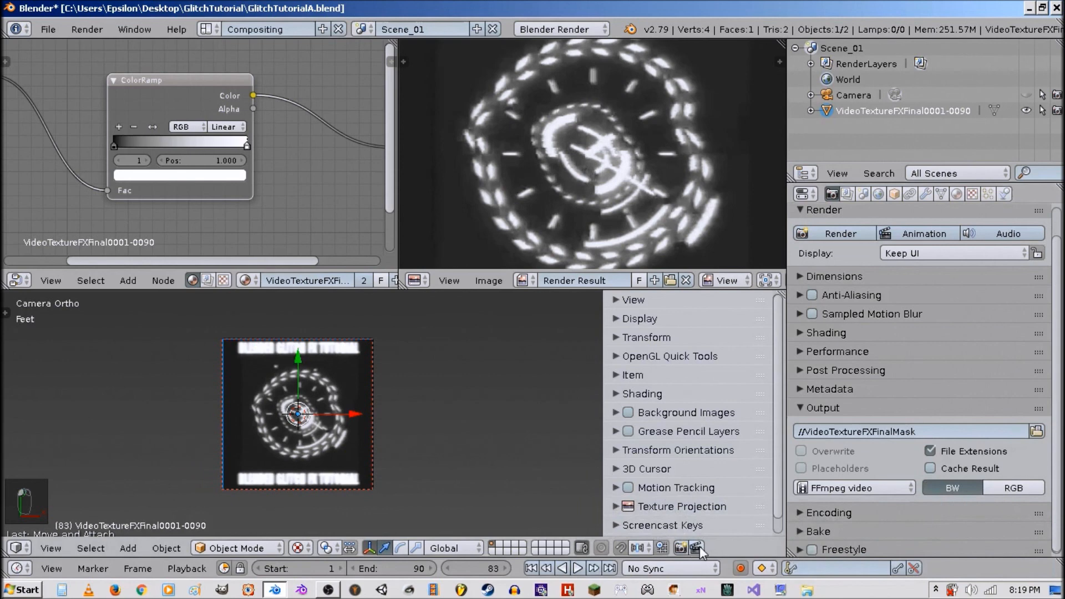
# Expand the OpenGL Quick Tools panel in the 3D view sidebar.
pyautogui.click(668, 341)
pyautogui.click(667, 341)
pyautogui.click(667, 356)
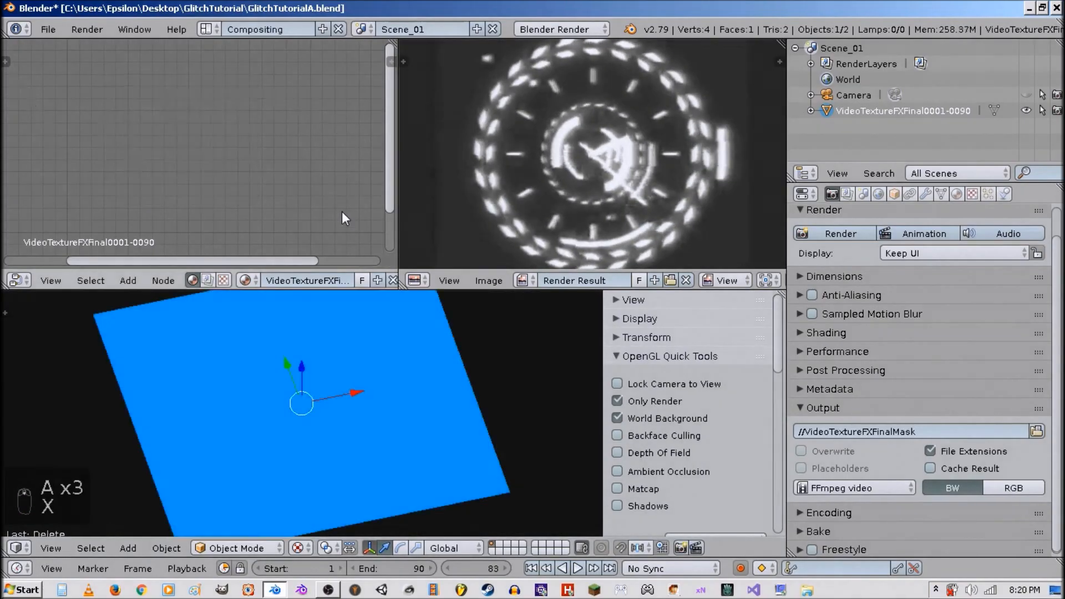
# Disable shader nodes on the plane's material and reselect the plane.
pyautogui.click(958, 194)
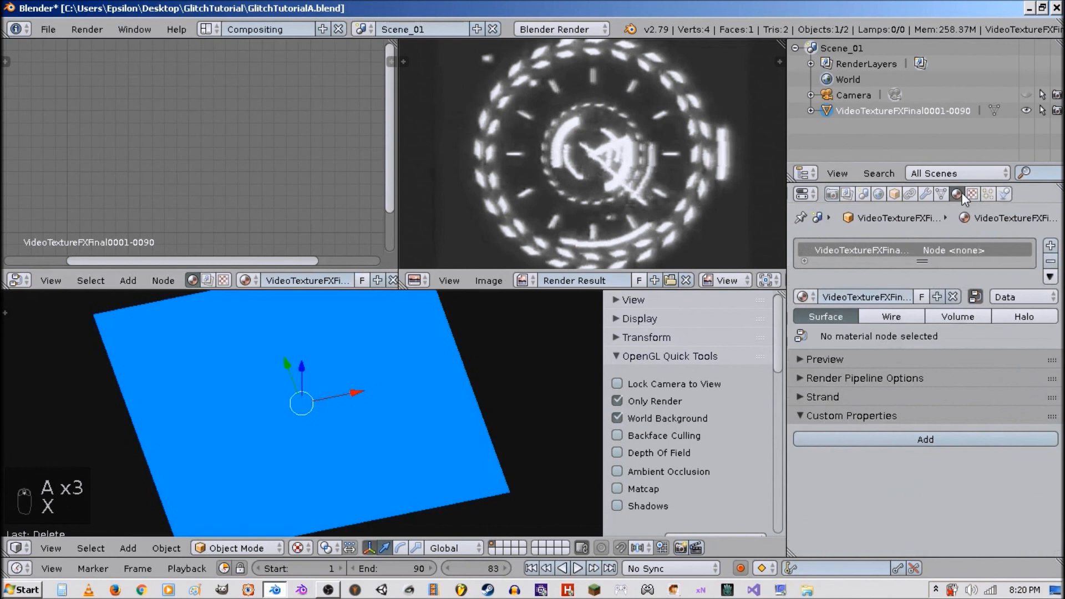
pyautogui.click(977, 294)
pyautogui.scroll(-4, 459, 408)
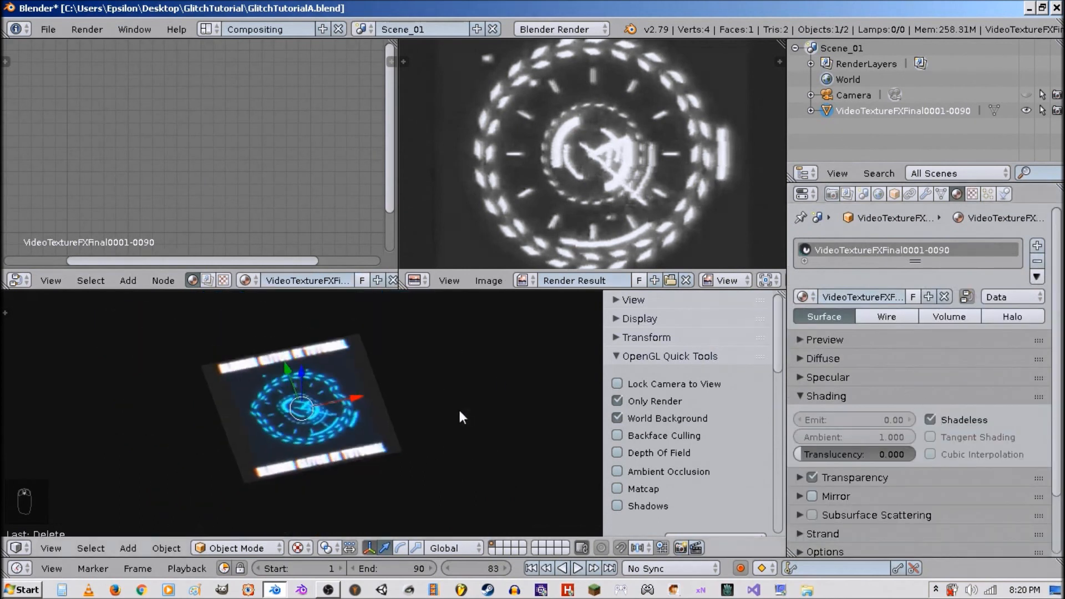
pyautogui.moveTo(328, 456); pyautogui.dragTo(350, 424, button='middle')
pyautogui.rightClick(351, 424)
# Move the plane's video texture down one slot and select the empty top texture slot.
pyautogui.click(972, 194)
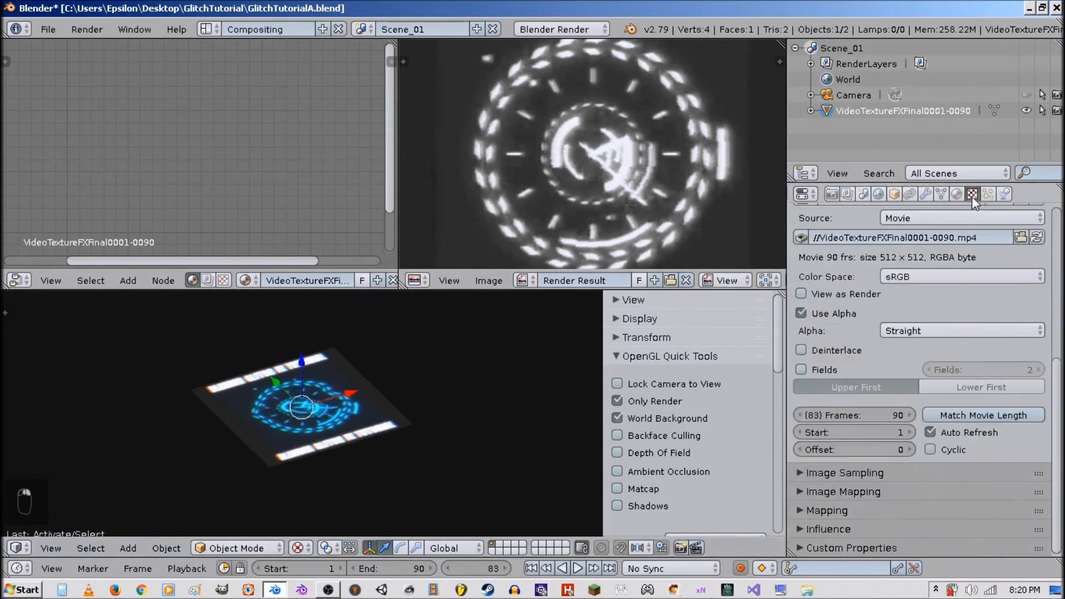
pyautogui.scroll(5, 910, 284)
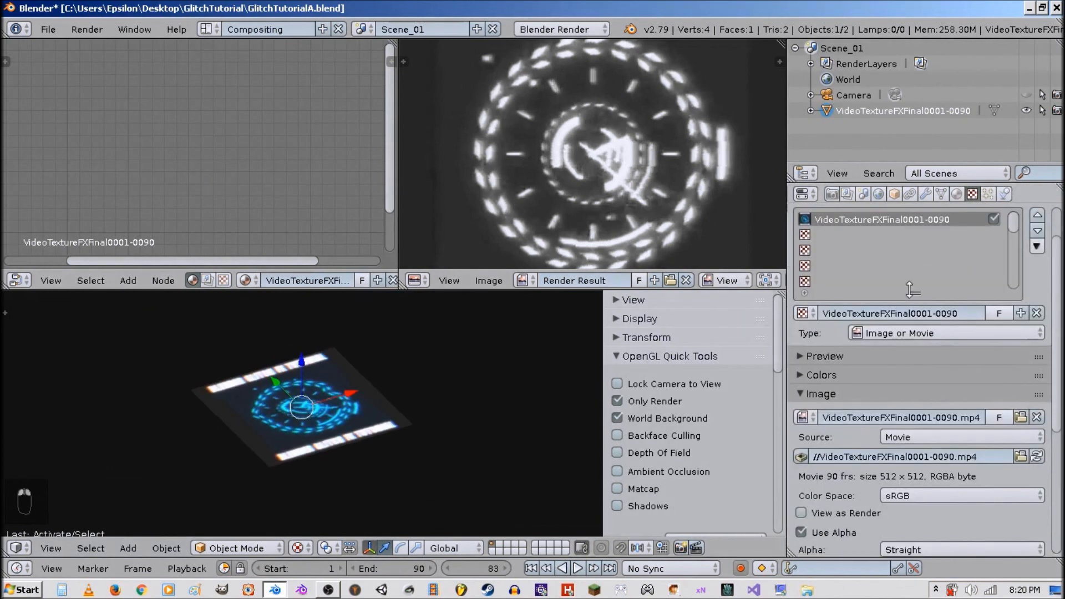
pyautogui.click(1036, 232)
pyautogui.click(855, 222)
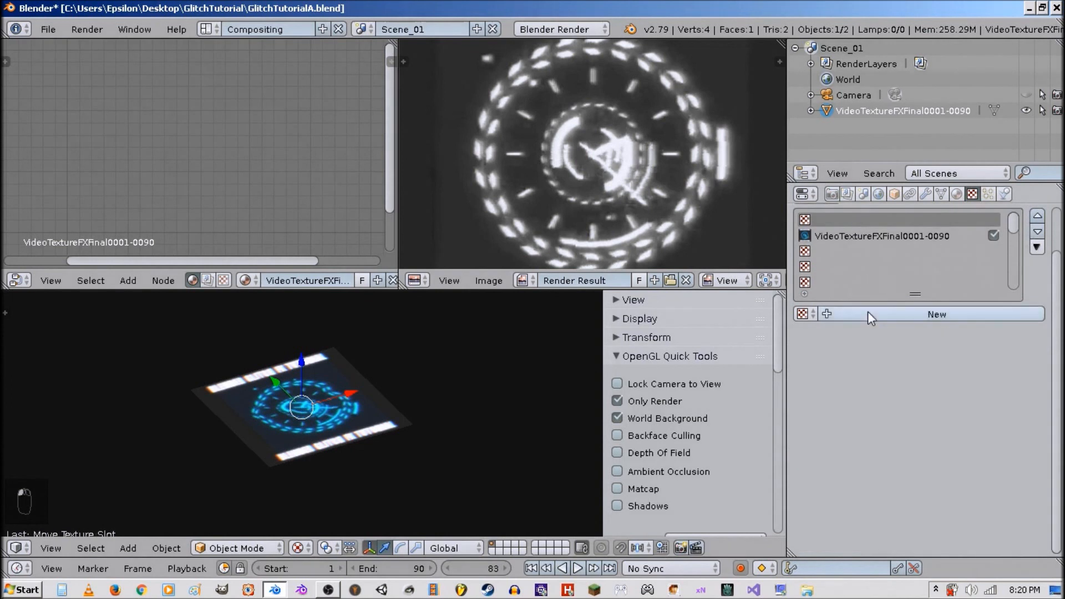
# Add a new texture in the empty top slot and load VideoTextureFXFinalMask0001-0090.mp4 from the GlitchTutorial folder.
pyautogui.click(867, 316)
pyautogui.click(996, 414)
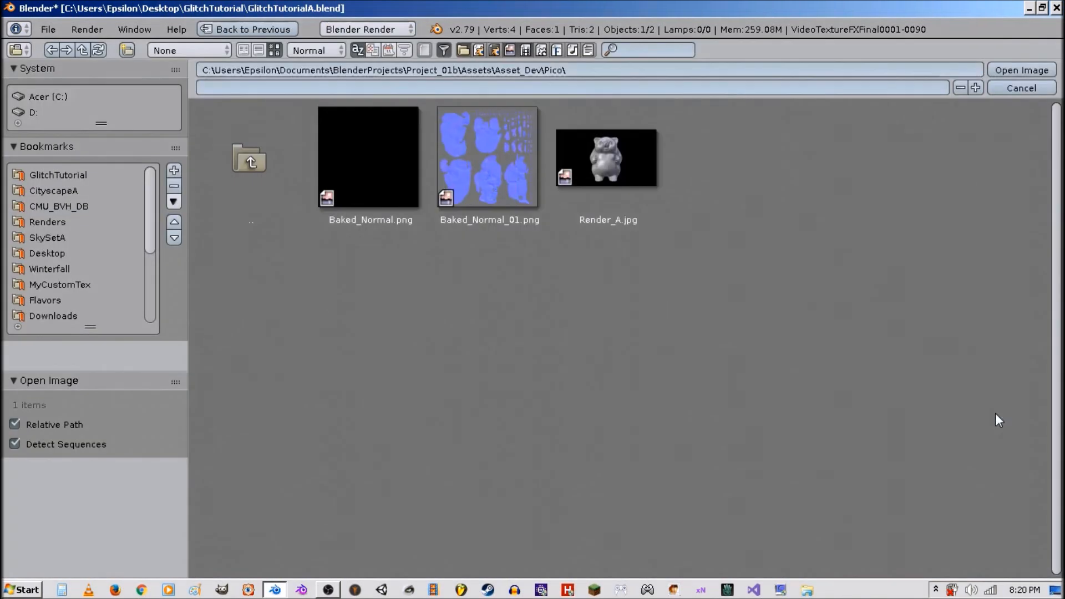
pyautogui.click(83, 177)
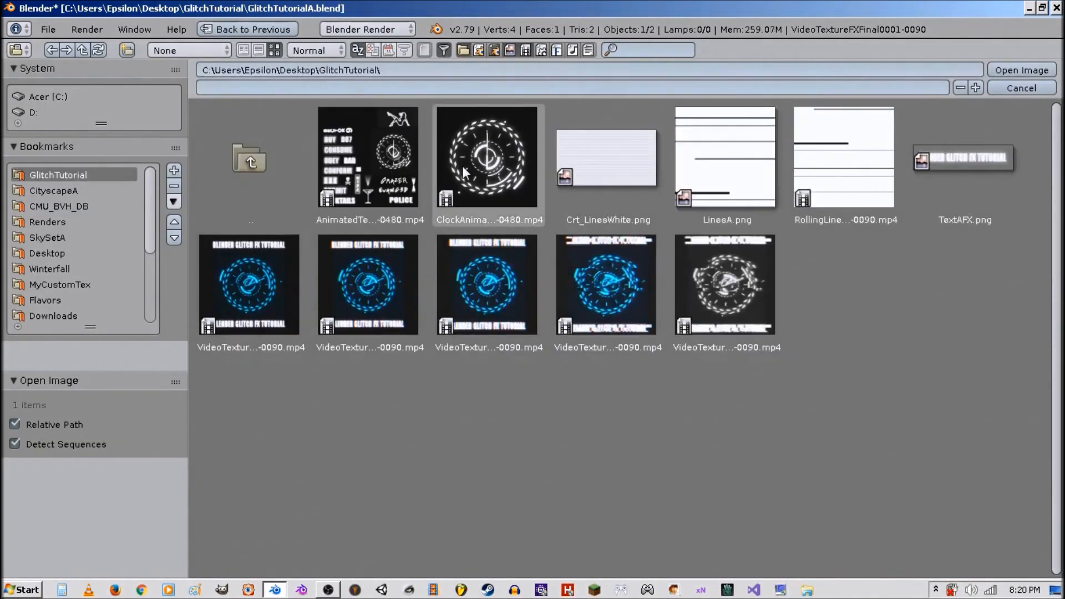
pyautogui.doubleClick(687, 259)
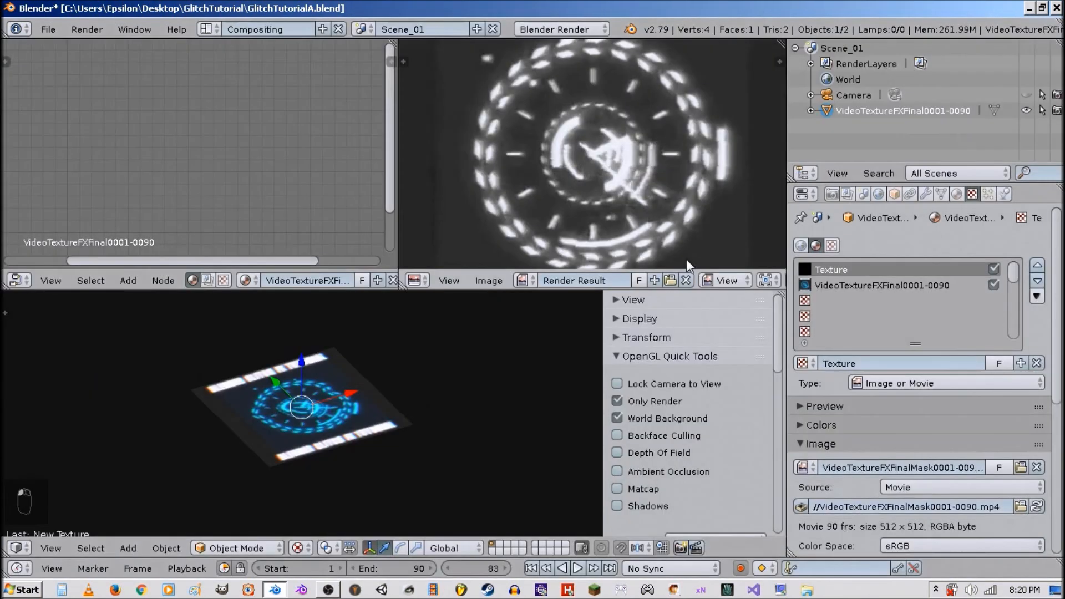
# Match the mask texture's frames to the movie length and rename the texture after the mask image.
pyautogui.scroll(-8, 897, 452)
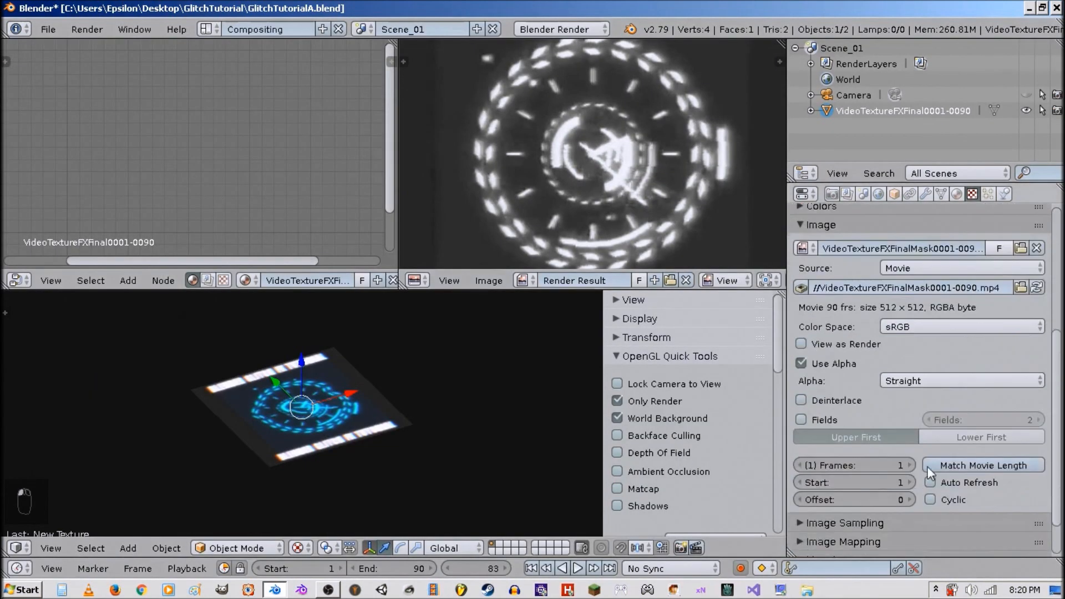
pyautogui.click(941, 467)
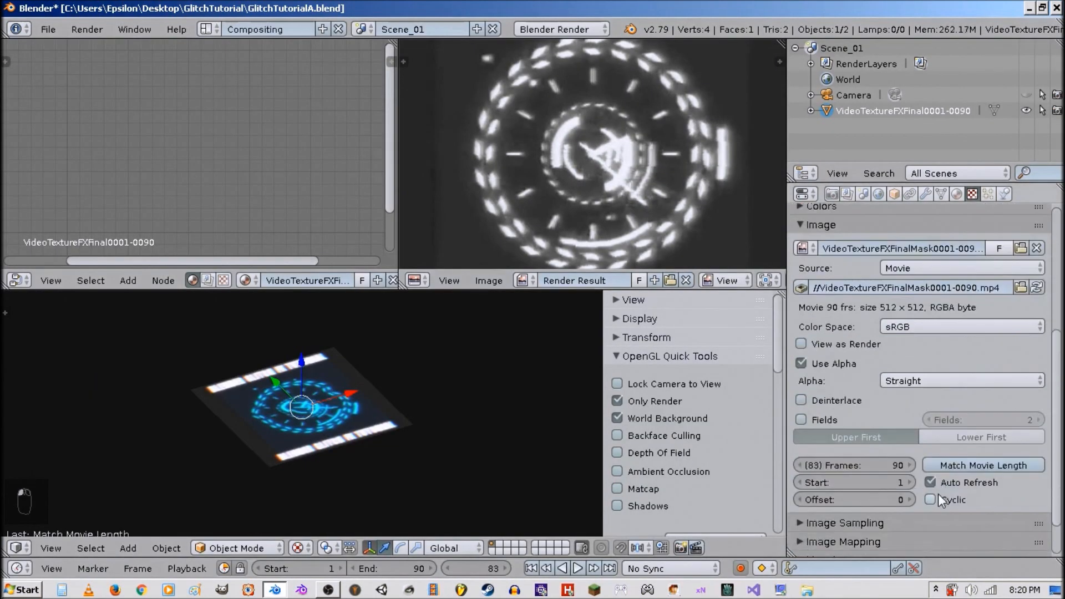
pyautogui.scroll(10, 864, 363)
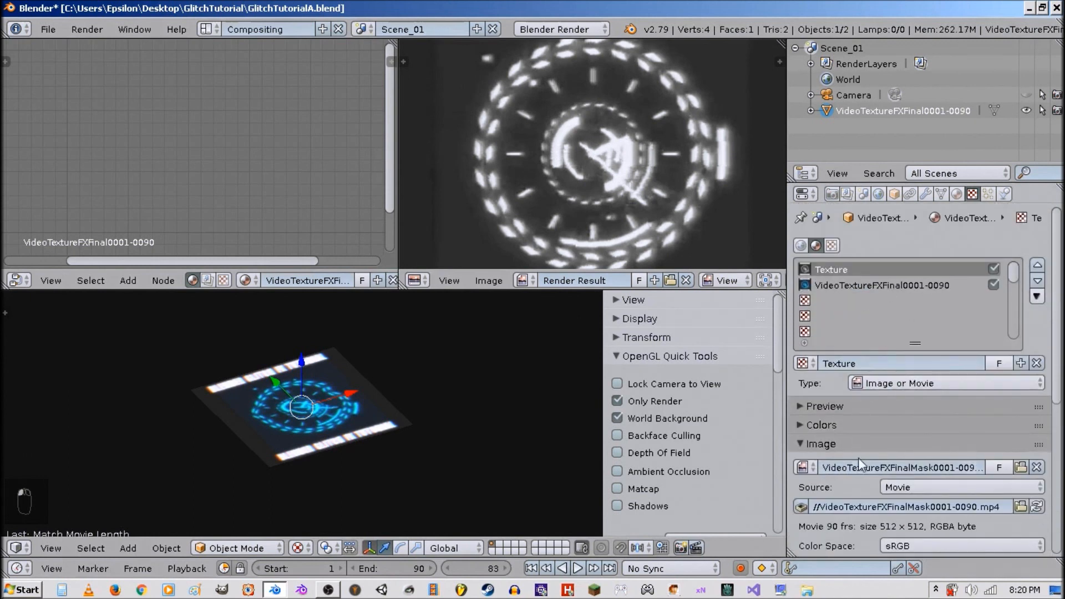
pyautogui.hotkey('ctrl', 'c')
pyautogui.hotkey('ctrl', 'v')
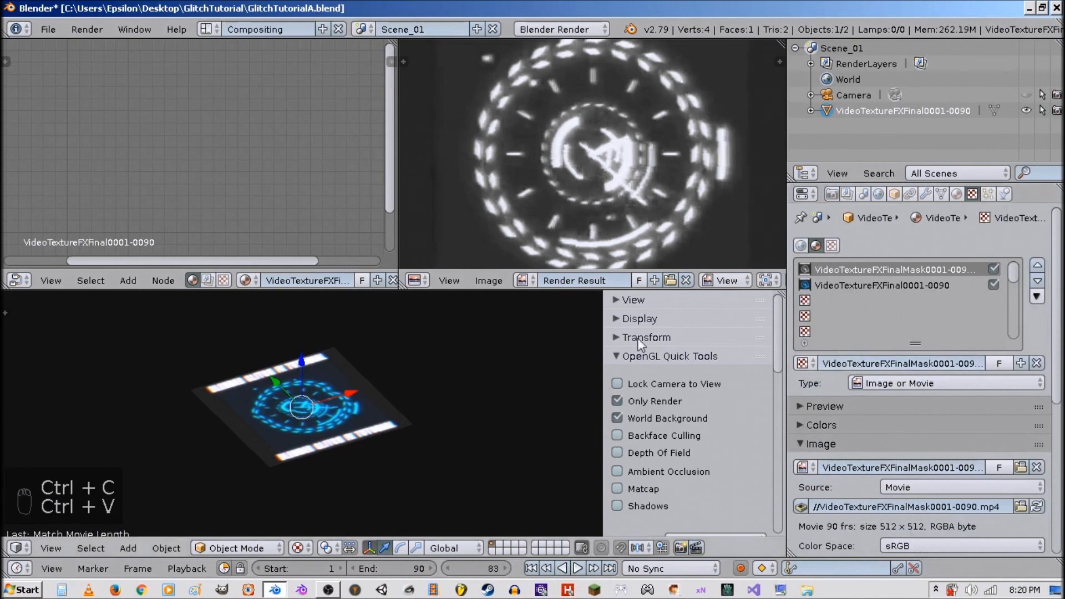
# Turn off World Background and Only Render in the OpenGL Quick Tools.
pyautogui.click(647, 418)
pyautogui.click(647, 401)
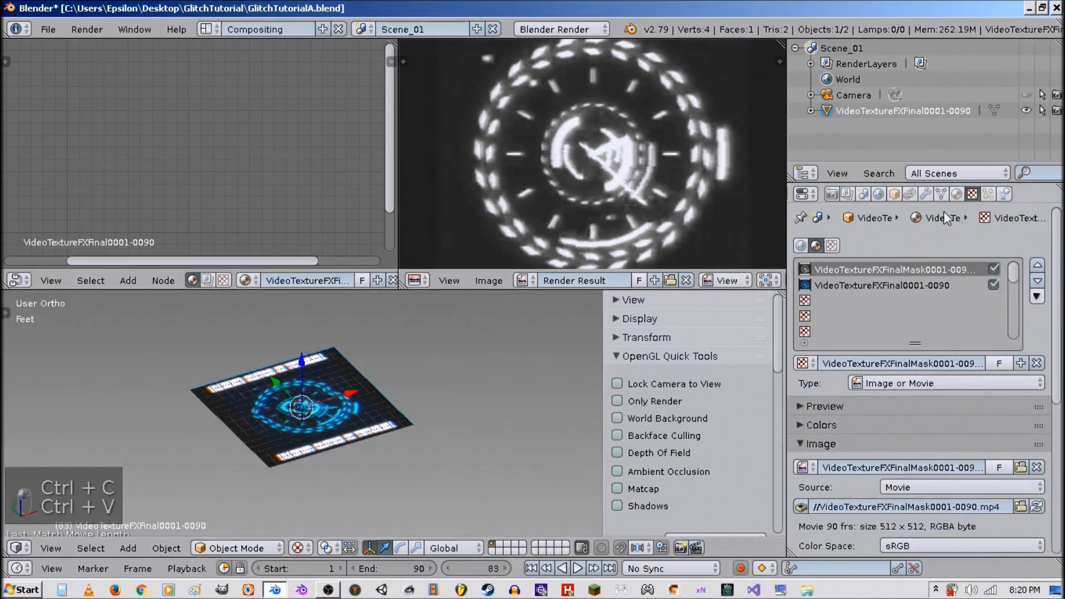
# Review the plane material's shading and transparency panels, then return to the texture settings.
pyautogui.click(956, 193)
pyautogui.click(844, 472)
pyautogui.click(845, 473)
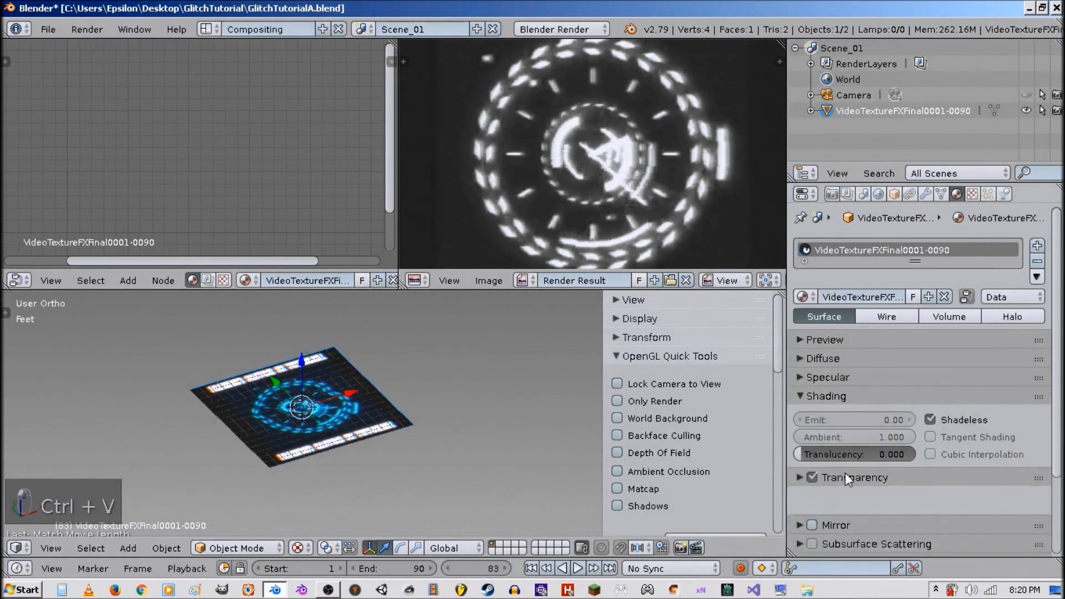
pyautogui.click(853, 395)
pyautogui.click(977, 194)
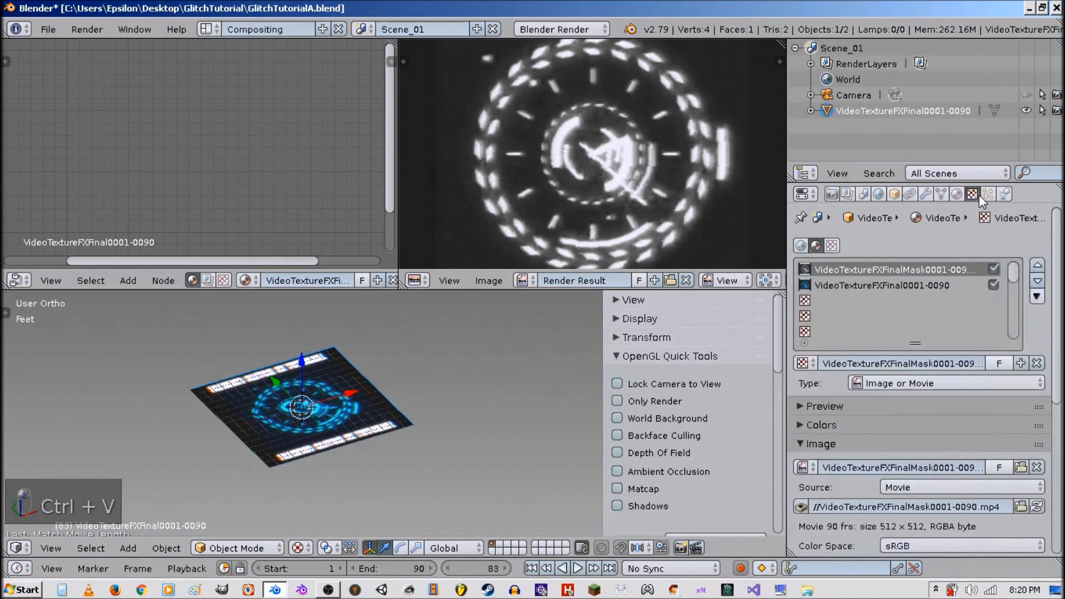
# Enable Cyclic and switch the mask texture's influence from Color to Alpha, with Stencil and RGB to Intensity on.
pyautogui.scroll(-10, 874, 428)
pyautogui.click(847, 518)
pyautogui.scroll(-5, 848, 507)
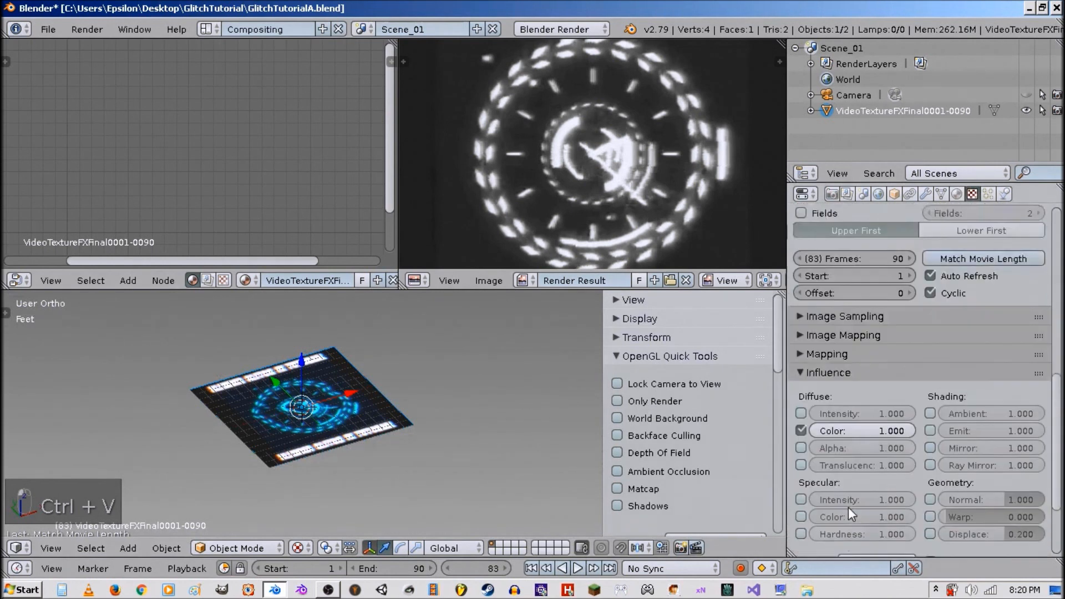
pyautogui.scroll(-5, 848, 507)
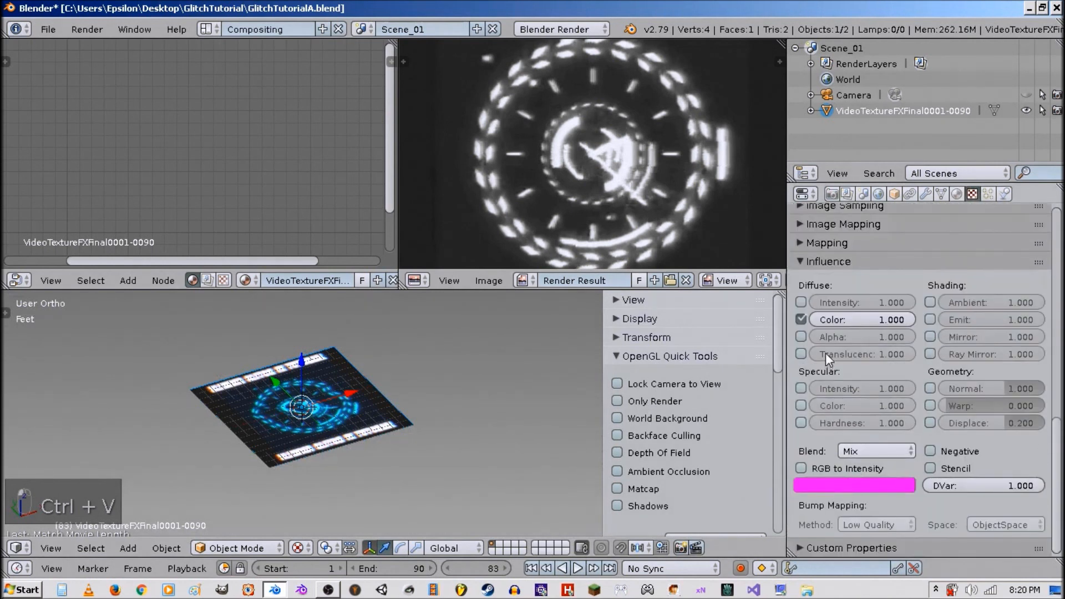
pyautogui.click(805, 336)
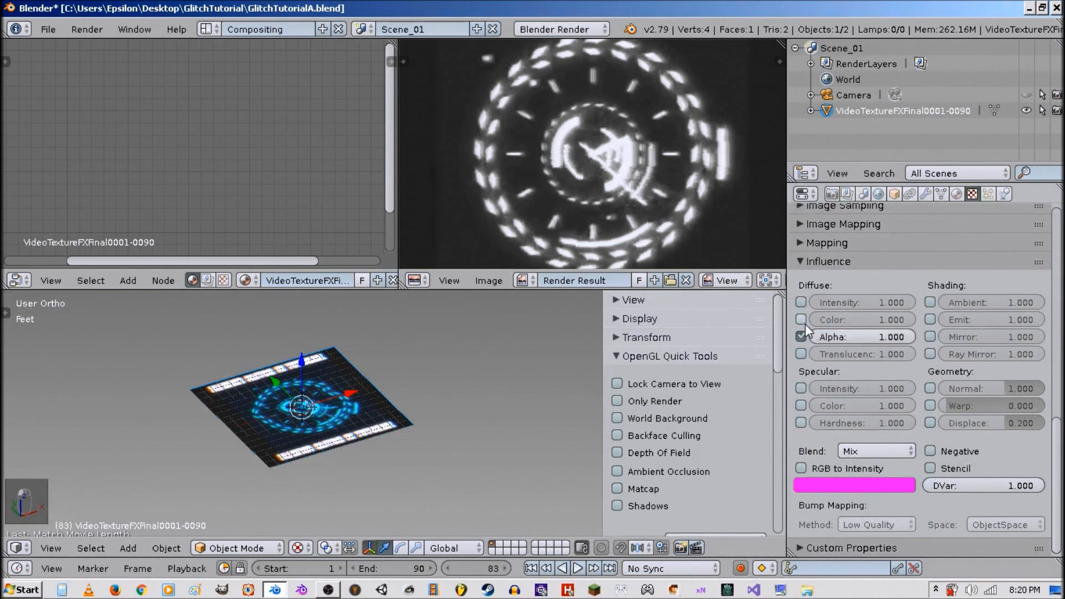
pyautogui.click(802, 321)
pyautogui.click(944, 472)
pyautogui.click(859, 470)
pyautogui.scroll(6, 457, 422)
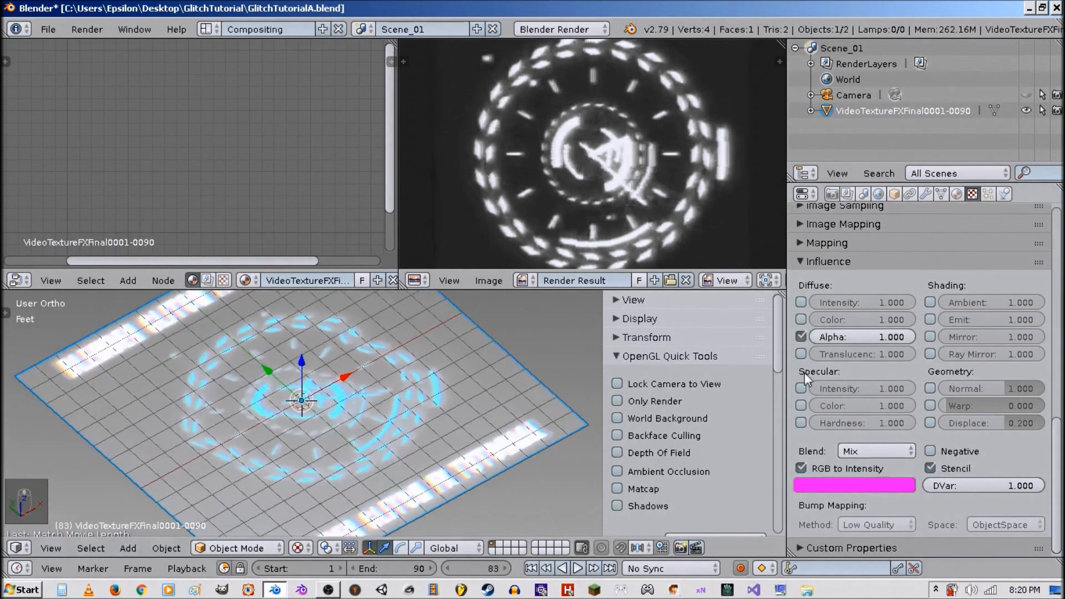
# Disable the mask texture's Alpha influence, keeping Color off, and collapse the Influence panel.
pyautogui.click(806, 322)
pyautogui.click(807, 322)
pyautogui.click(807, 334)
pyautogui.click(802, 336)
pyautogui.click(801, 336)
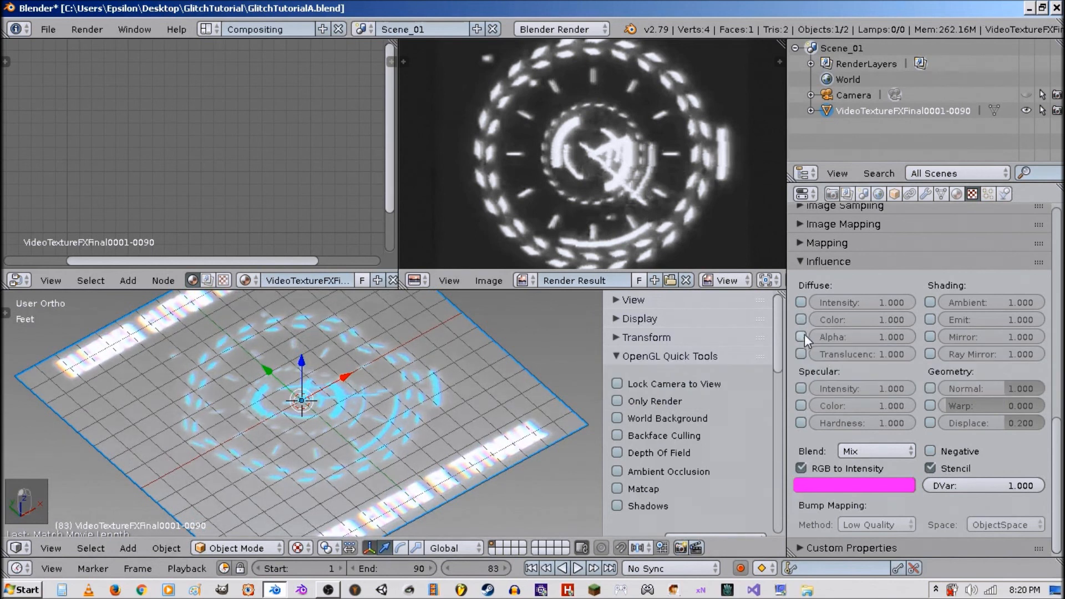
pyautogui.click(834, 465)
pyautogui.click(835, 468)
pyautogui.click(955, 468)
pyautogui.click(954, 468)
pyautogui.click(829, 261)
# Review the plane material's diffuse color and transparency settings.
pyautogui.click(957, 194)
pyautogui.click(834, 359)
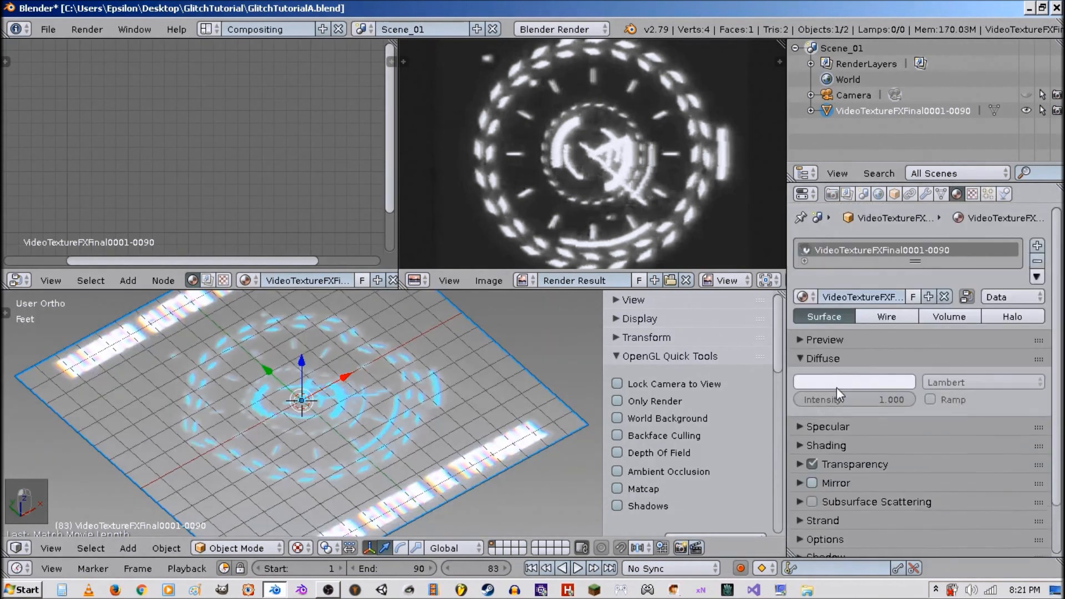
pyautogui.click(837, 359)
pyautogui.click(838, 378)
pyautogui.click(837, 376)
pyautogui.click(831, 410)
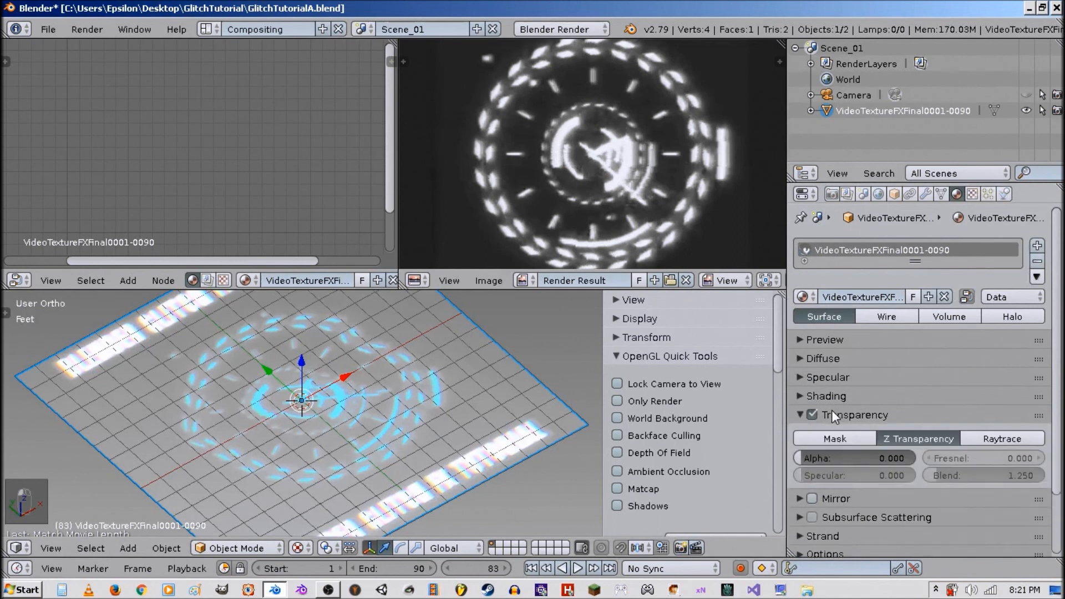
pyautogui.click(831, 411)
pyautogui.scroll(-3, 382, 402)
pyautogui.scroll(3, 400, 417)
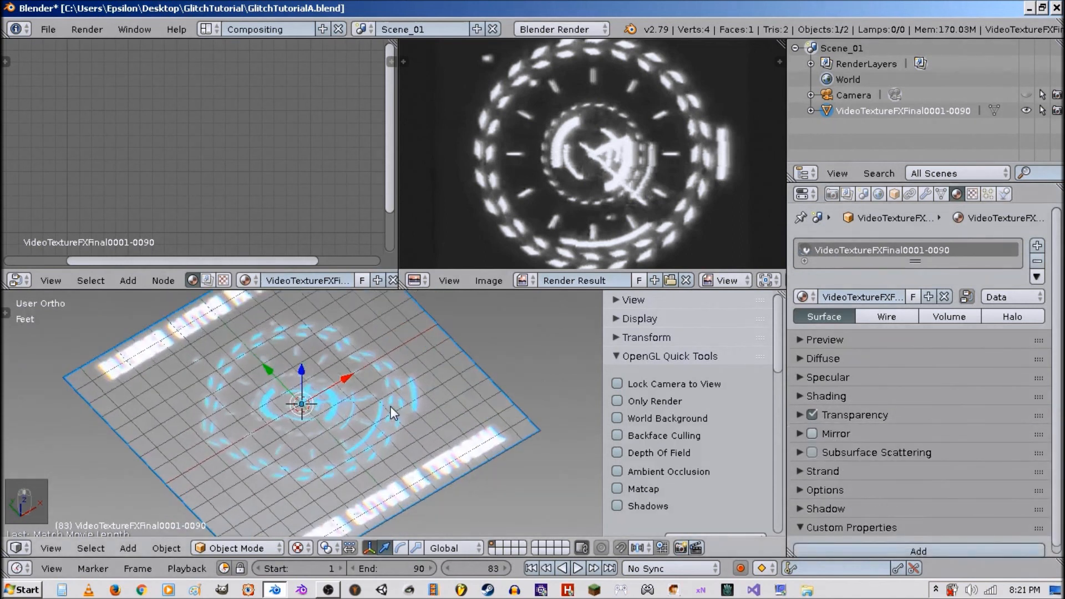
# Rotate the plane 90 degrees around the X axis.
pyautogui.write('rx90')
pyautogui.press('Return')
# Re-enable Only Render and World Background, then play the animation in a maximized viewport.
pyautogui.scroll(-3, 372, 487)
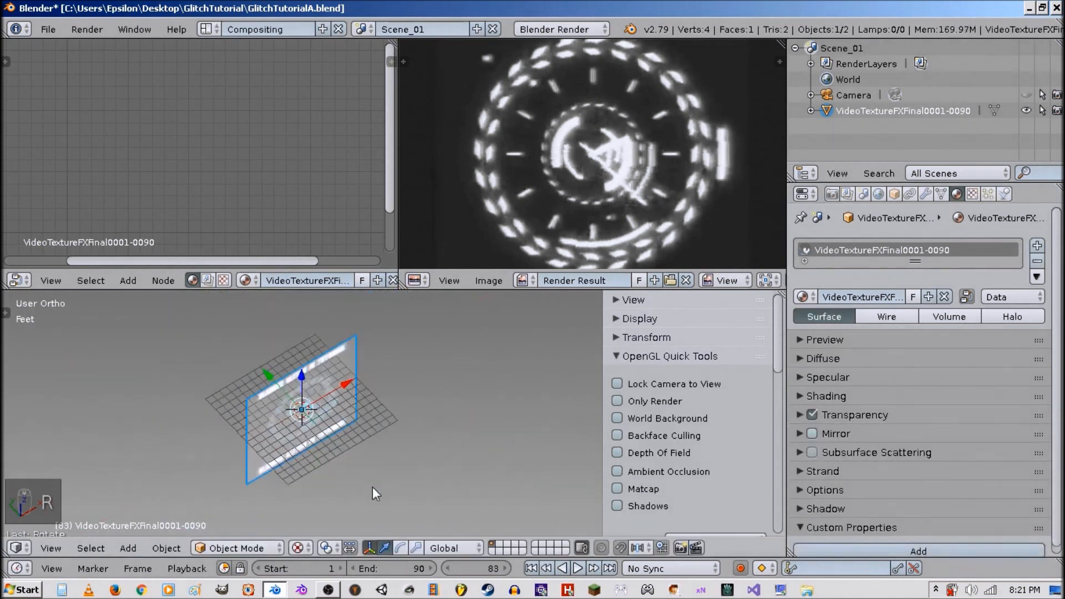
pyautogui.moveTo(372, 487); pyautogui.dragTo(343, 400, button='middle')
pyautogui.moveTo(302, 360); pyautogui.dragTo(303, 294)
pyautogui.moveTo(386, 350); pyautogui.dragTo(405, 369, button='middle')
pyautogui.click(618, 401)
pyautogui.click(617, 418)
pyautogui.hotkey('shift', 'space')
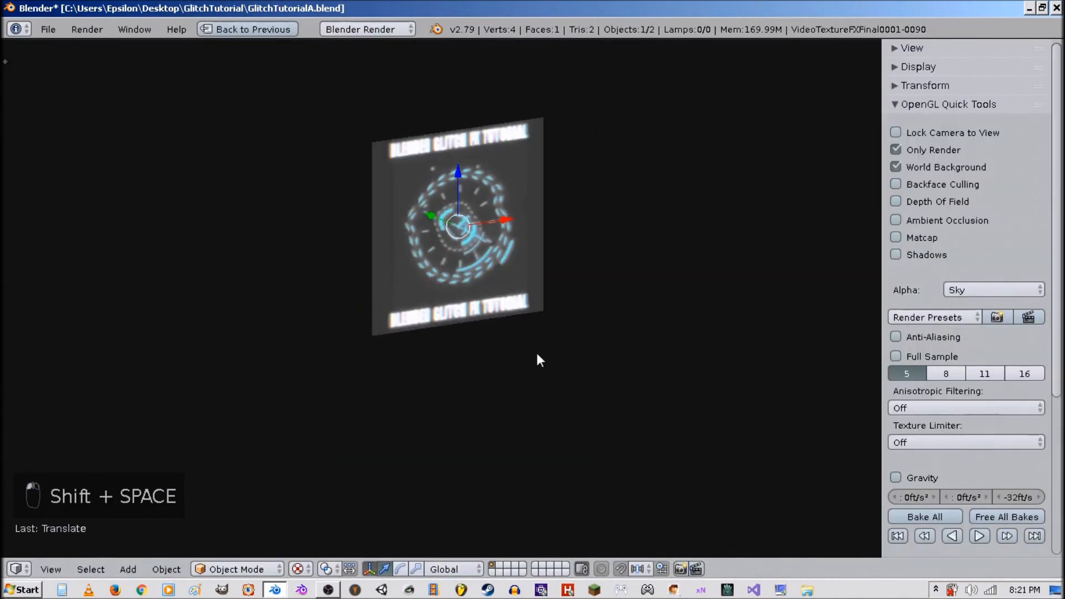
pyautogui.hotkey('alt', 'a')
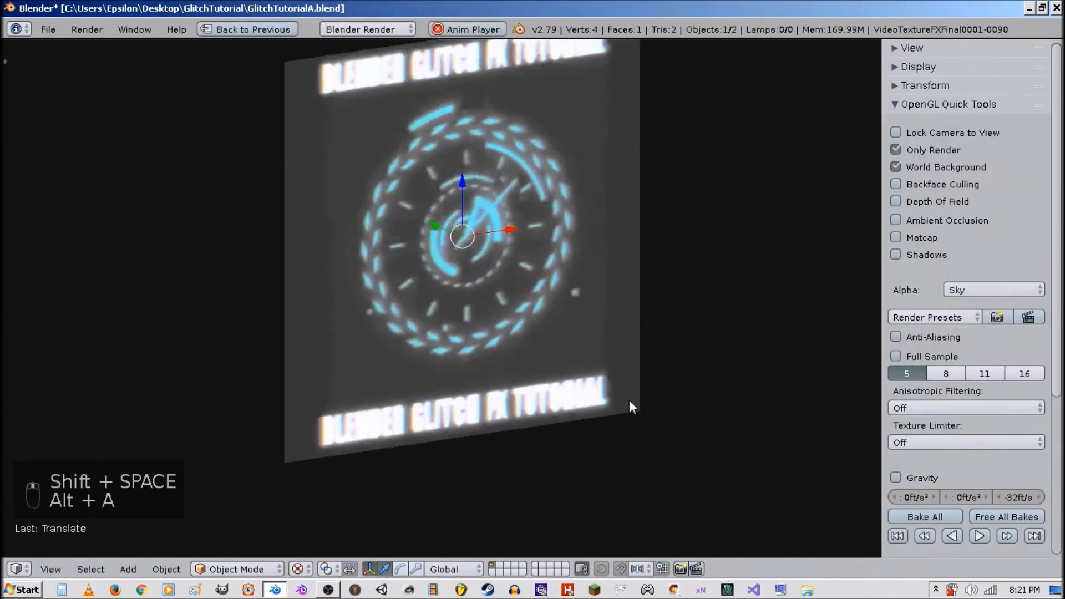